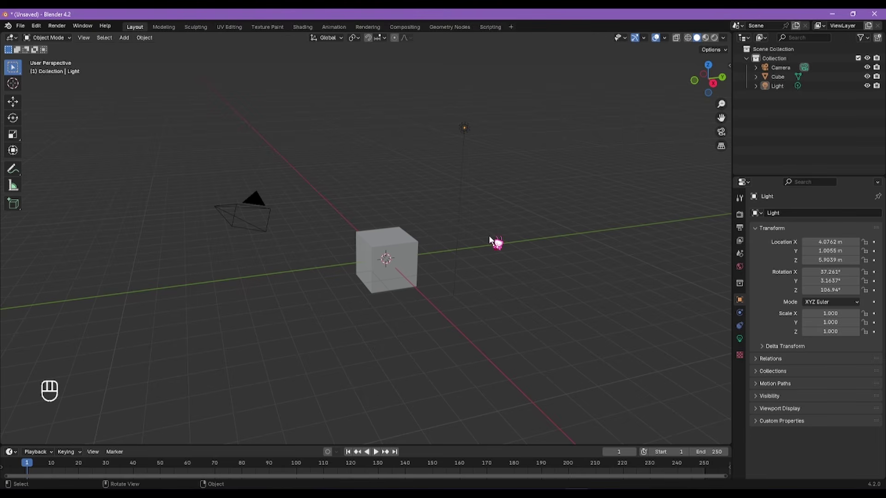
Step: Select the camera, the cube and the light one after another, and clear the selection
click(491, 241)
middle_drag(495, 243, 546, 194)
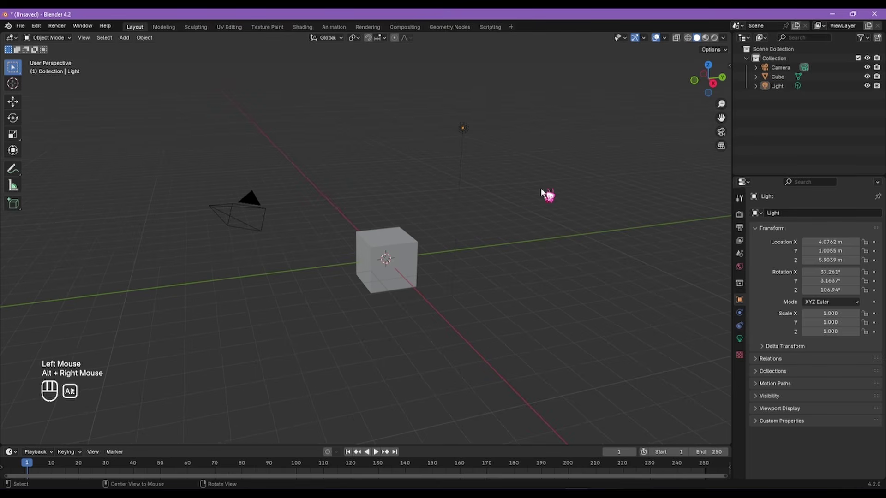
click(202, 204)
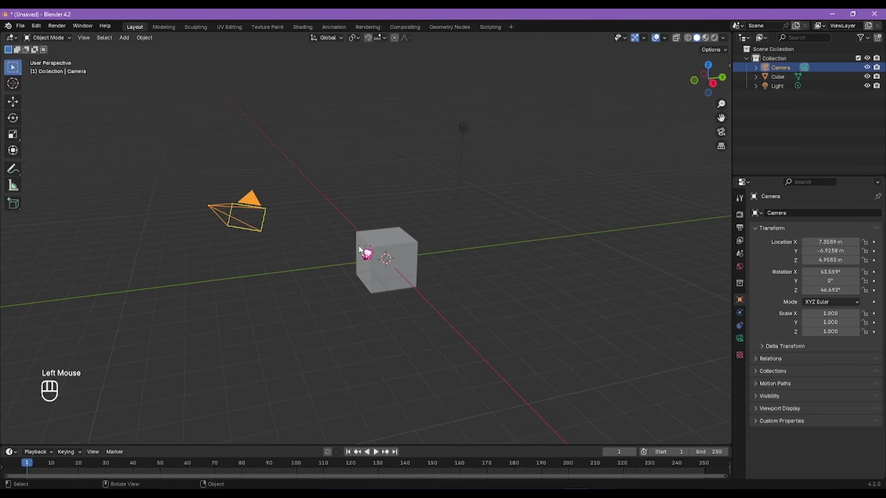
click(360, 251)
click(467, 117)
click(478, 142)
click(465, 131)
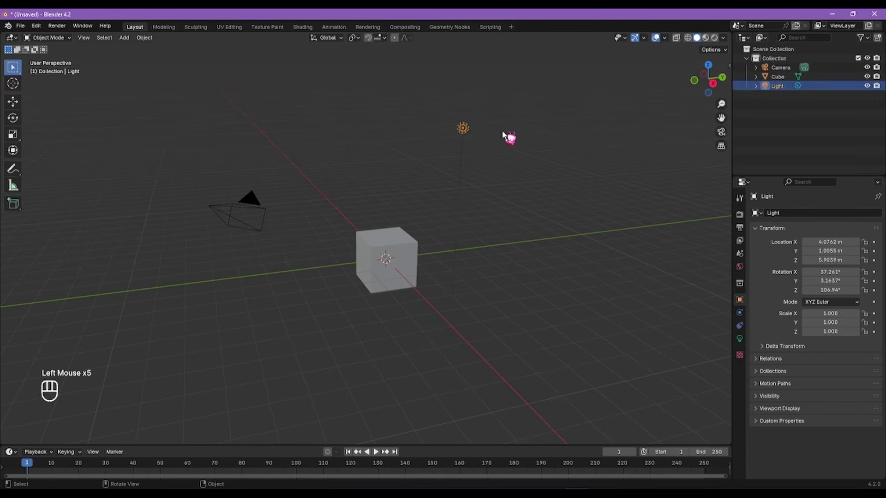
click(516, 132)
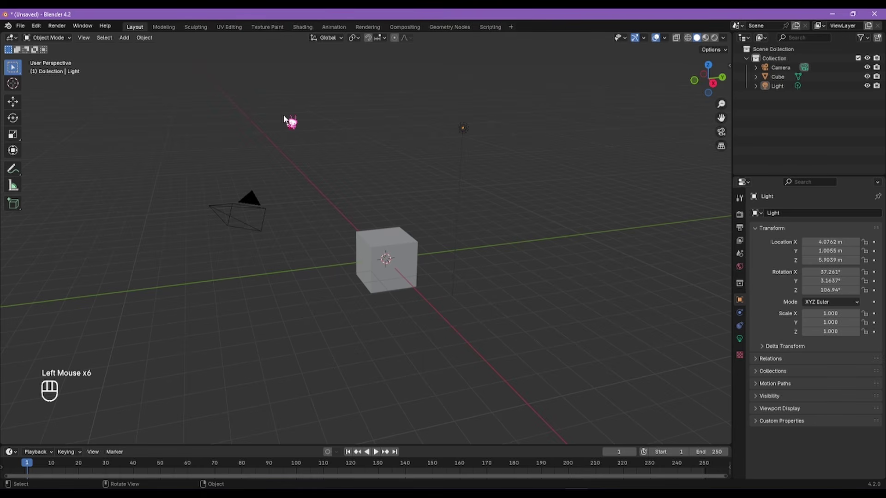
Step: Delete the camera, cube and light from the default scene
key(a)
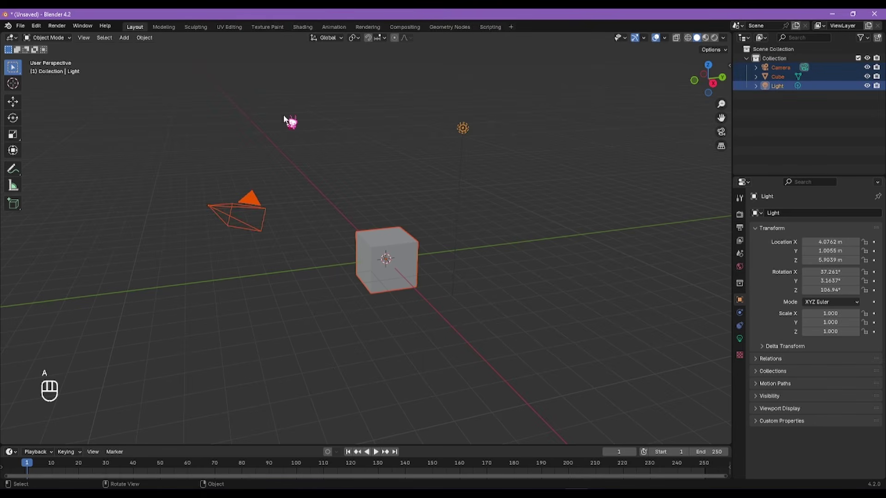
key(x)
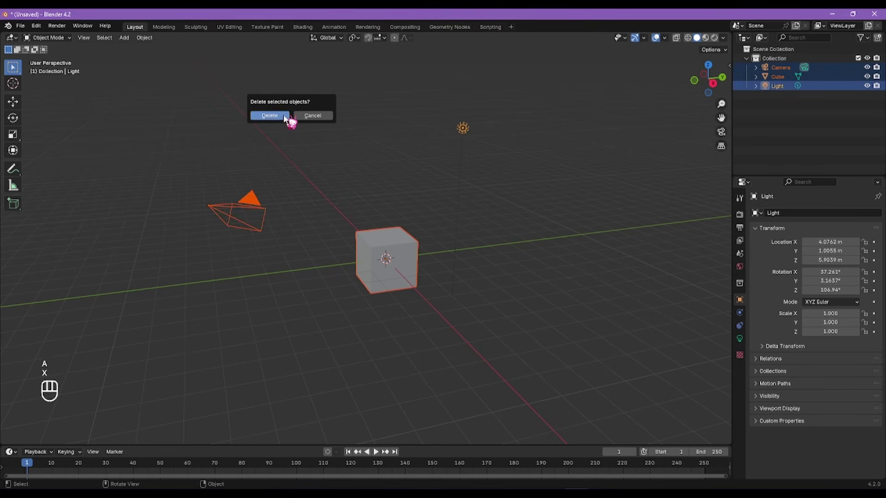
click(277, 116)
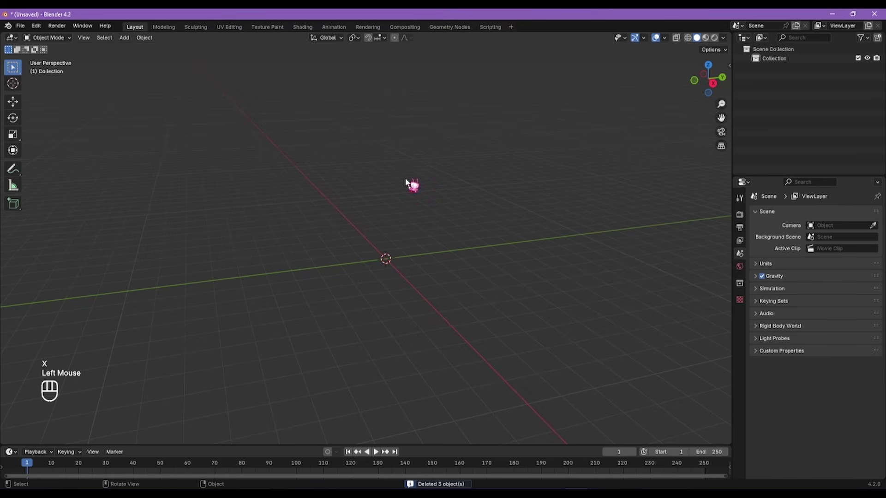
click(455, 198)
click(473, 218)
Step: Add layout.png from the Tutorial Track folder to the empty scene as a reference image
alt+right_drag(480, 247, 447, 275)
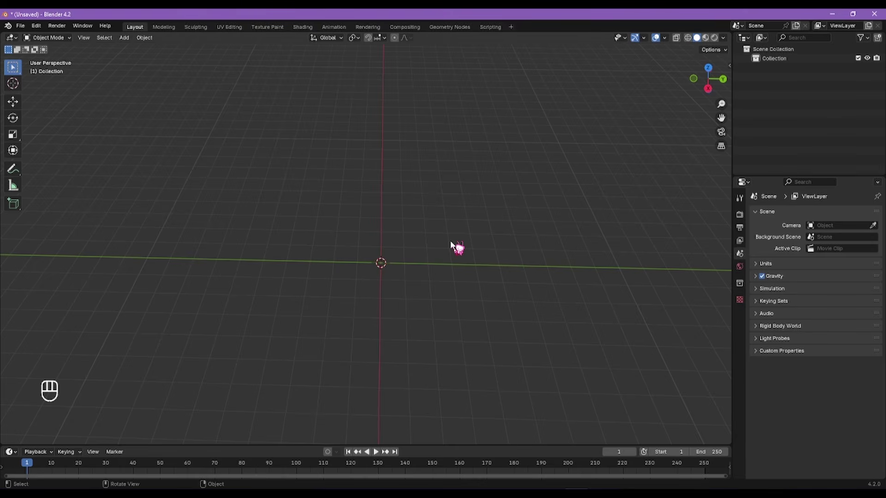
shift+click(424, 225)
key(shift+a)
mouse_move(417, 201)
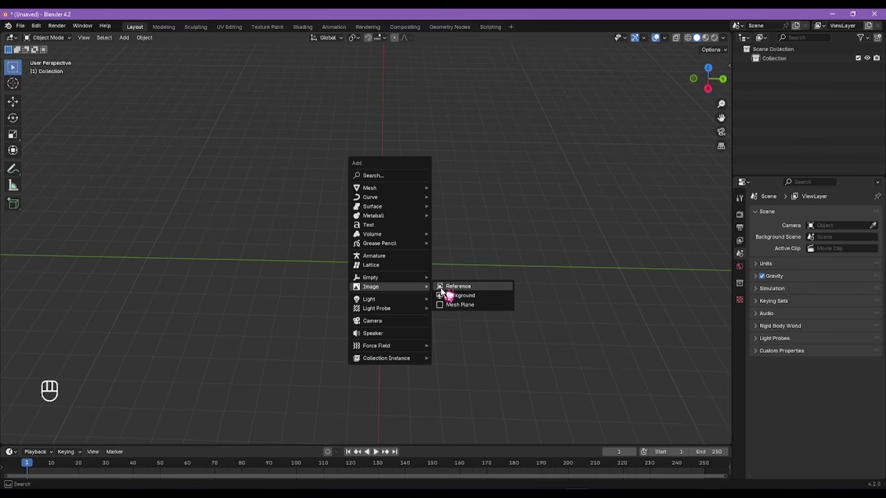
click(444, 283)
click(259, 310)
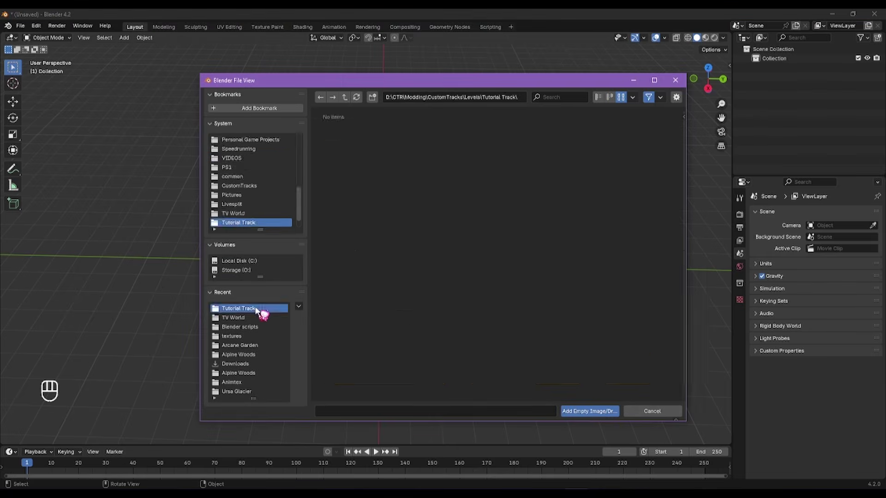
click(363, 154)
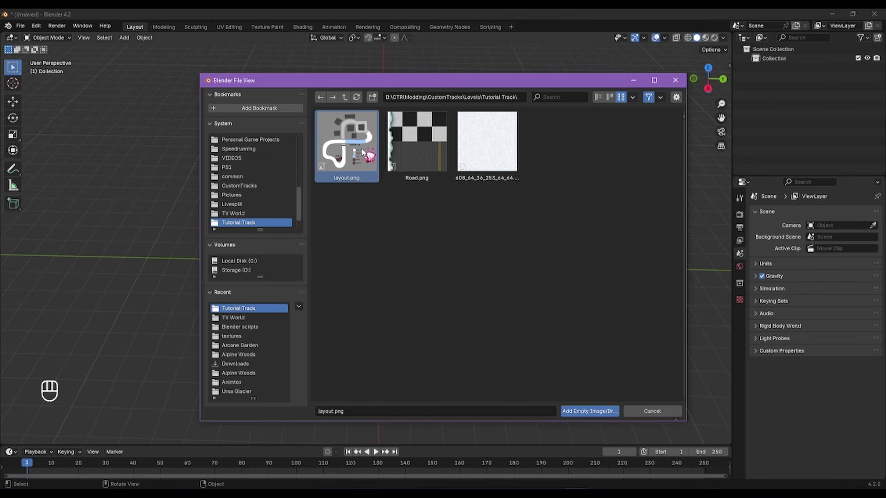
click(600, 412)
Step: Clear the rotation of the track layout image to lay it flat on the ground grid
scroll(404, 271, up, 5)
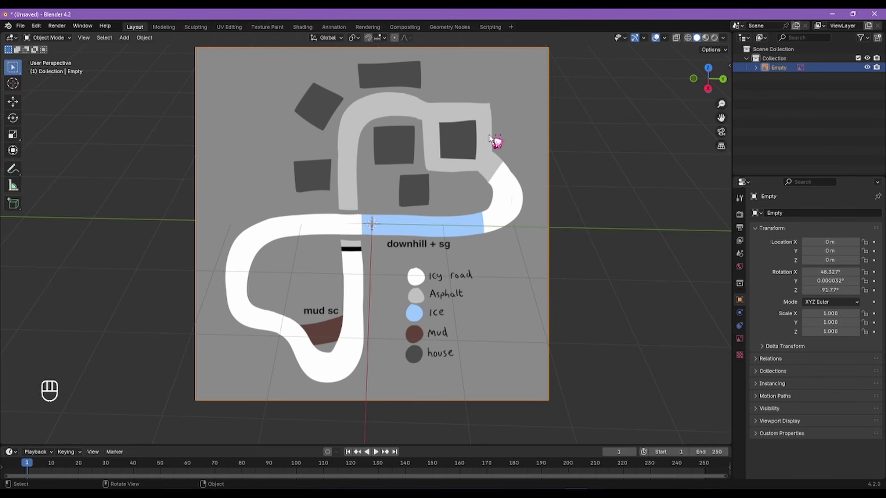
scroll(494, 141, down, 3)
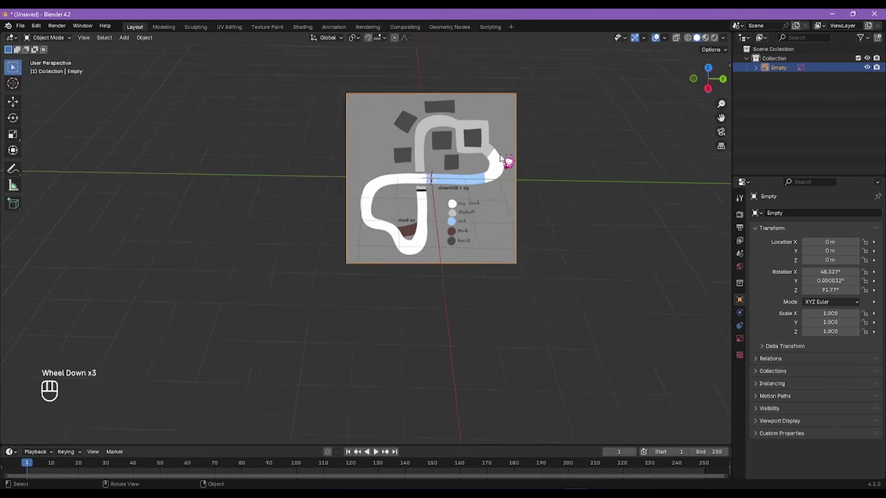
alt+shift+right_drag(508, 161, 514, 195)
click(355, 207)
alt+right_drag(332, 197, 471, 243)
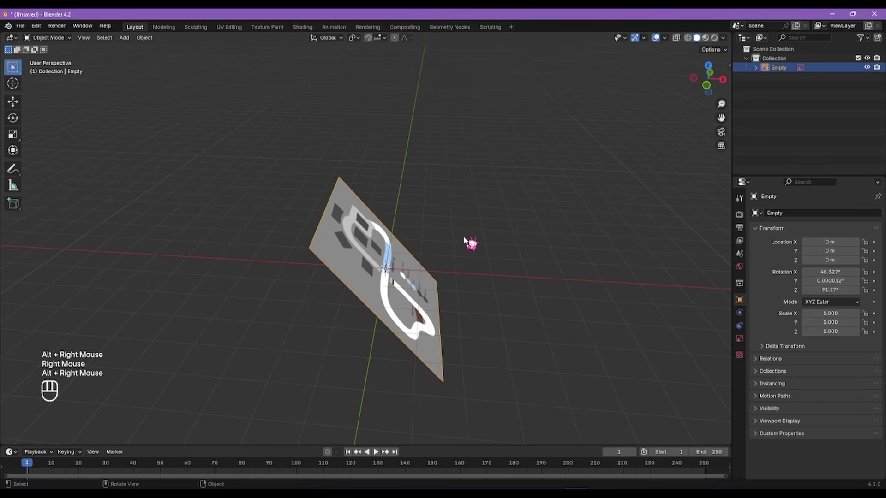
alt+right_drag(397, 358, 405, 323)
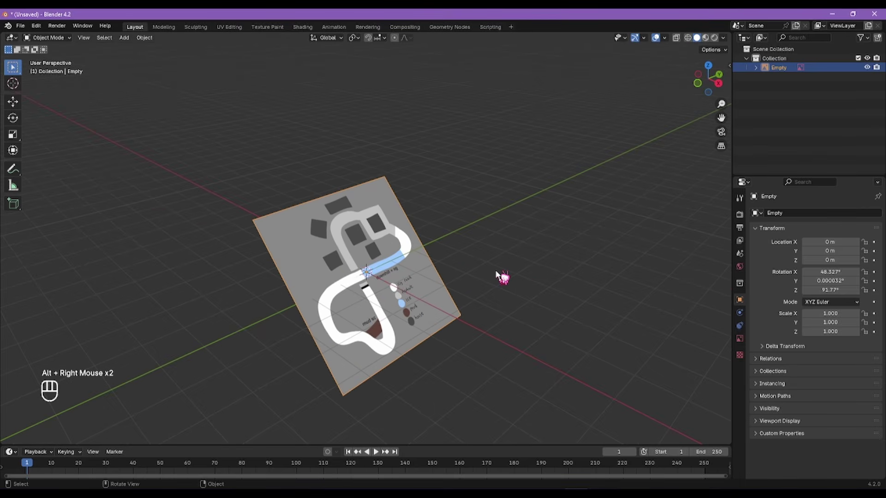
key(alt+r)
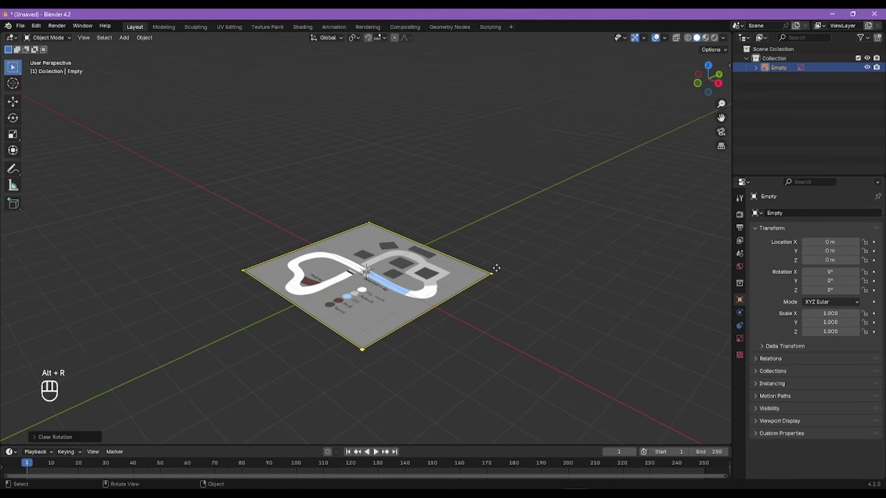
Step: Scale the track layout image up uniformly to about 6.38
alt+right_drag(495, 266, 321, 287)
scroll(360, 305, down, 2)
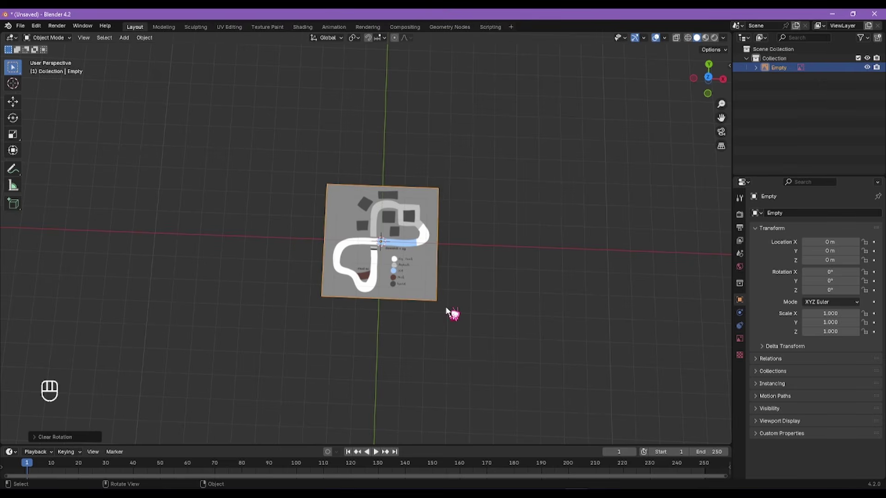
scroll(447, 313, down, 3)
key(s)
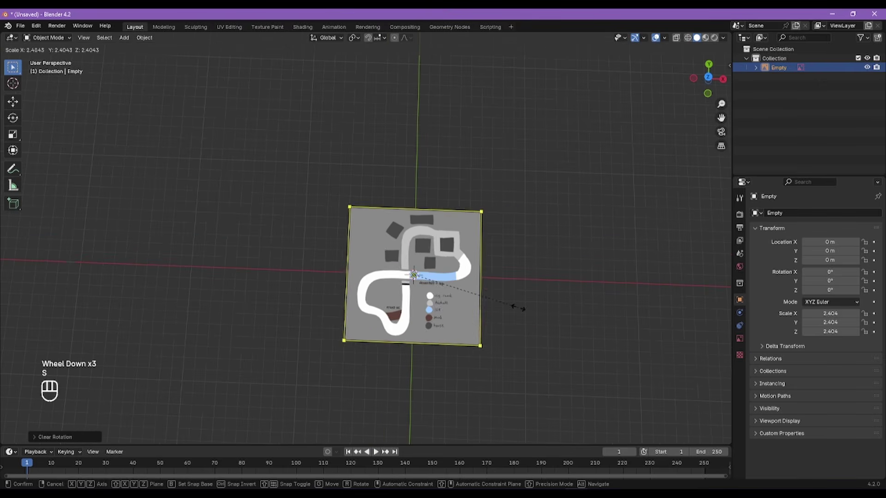
click(706, 300)
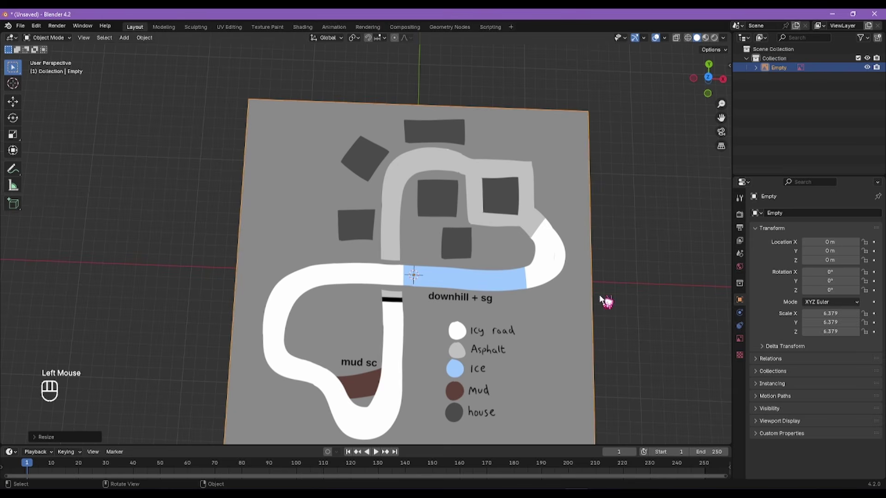
alt+shift+right_drag(568, 290, 502, 262)
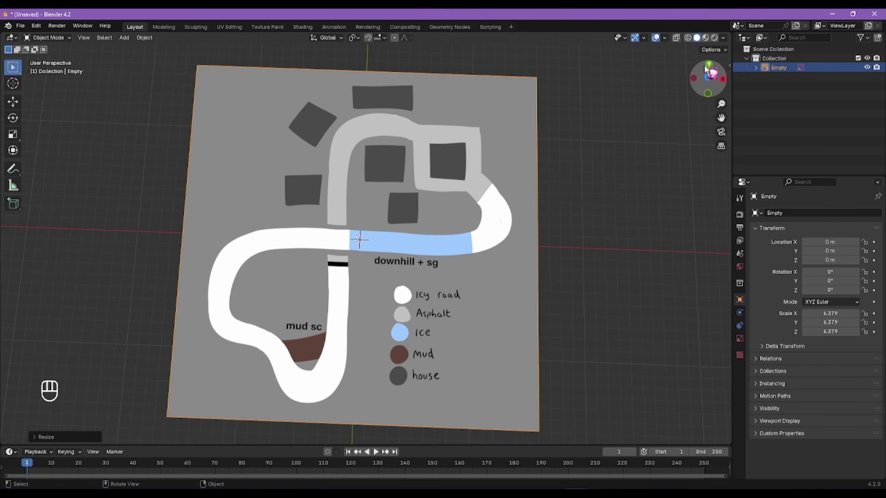
Step: Examine the layout image from the top, back and right orthographic viewpoints and from an angled perspective
drag(710, 69, 569, 129)
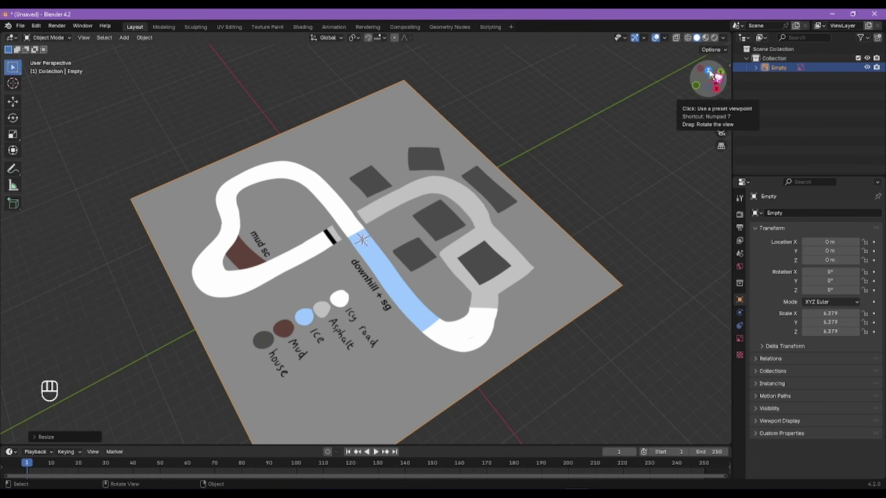
alt+right_drag(506, 201, 566, 193)
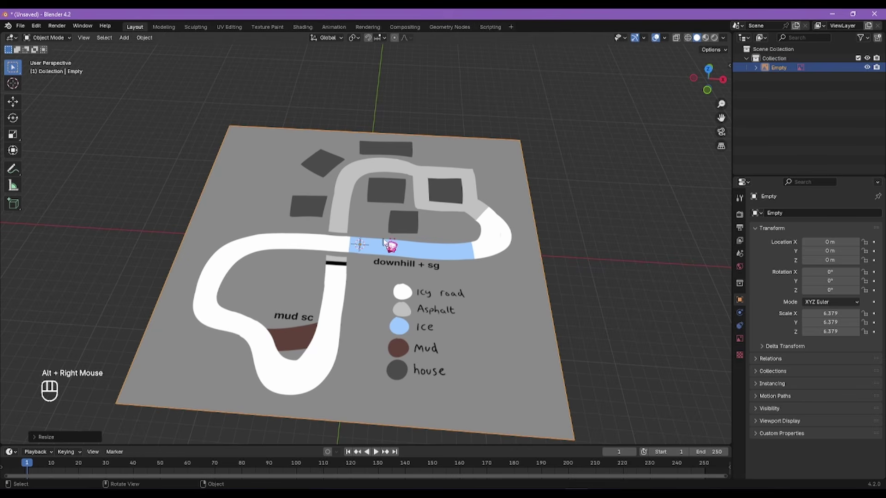
click(709, 70)
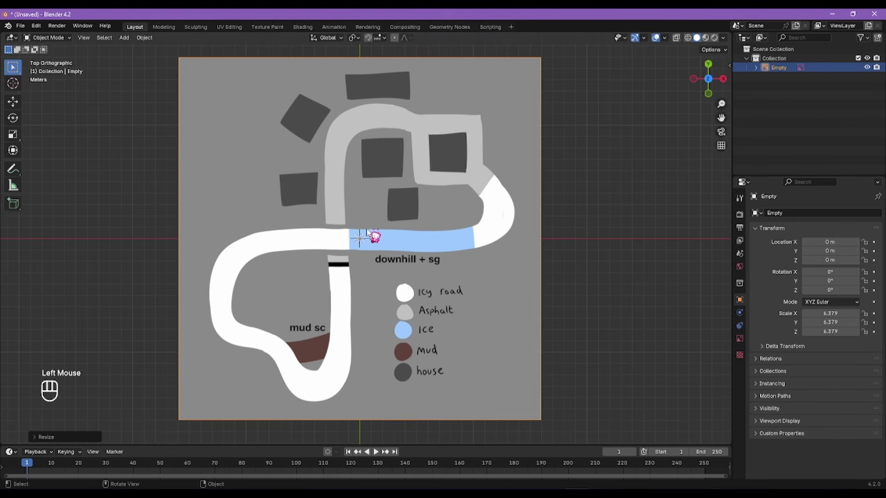
click(708, 64)
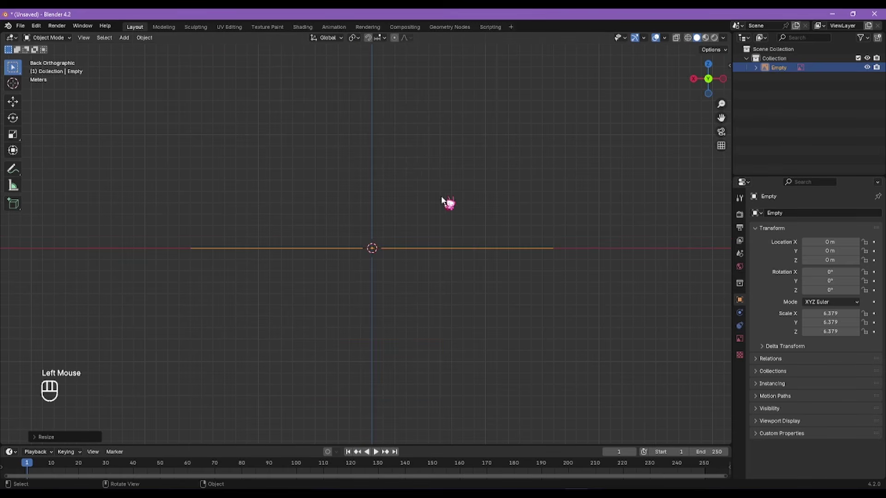
click(695, 80)
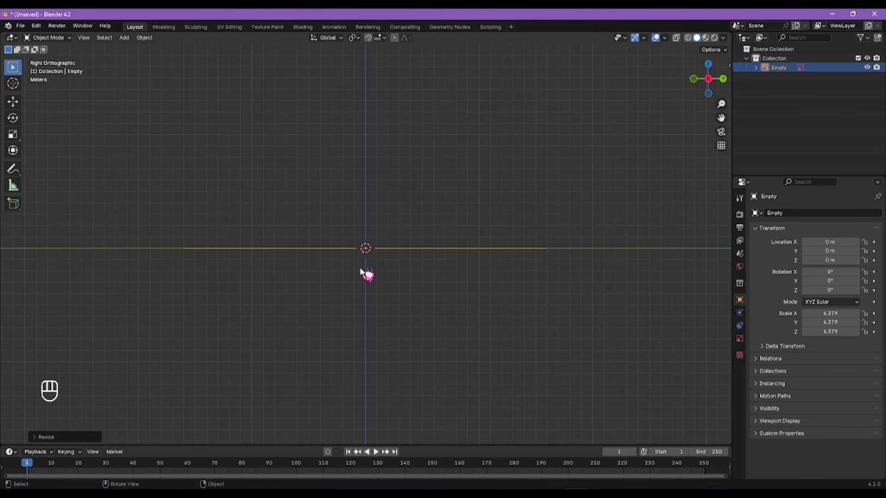
alt+right_drag(361, 269, 437, 278)
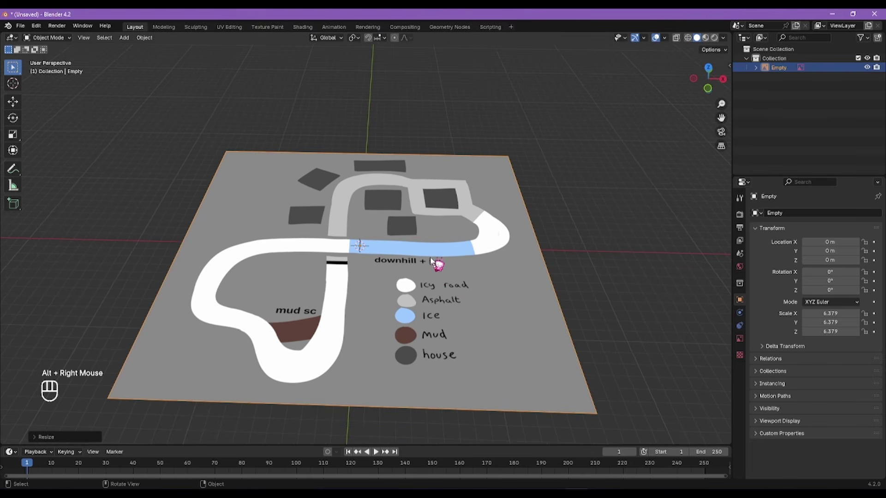
ctrl+alt+right_drag(429, 262, 419, 282)
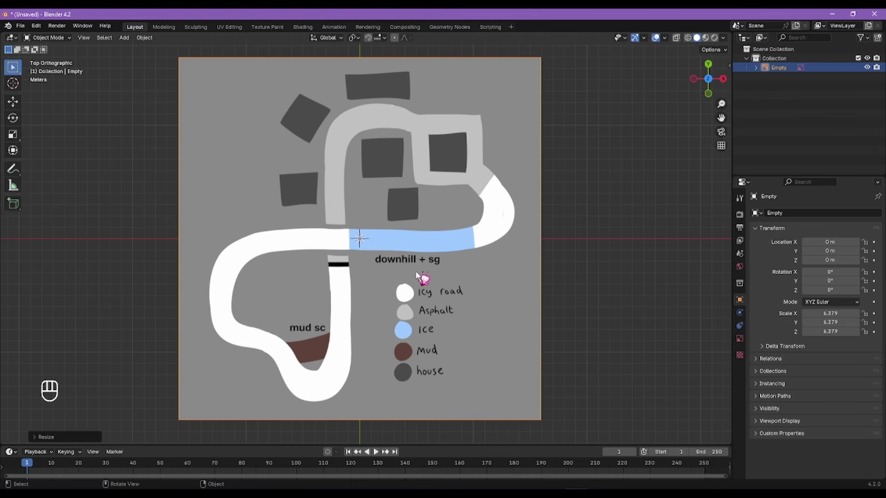
alt+shift+right_click(421, 260)
alt+shift+right_click(420, 257)
scroll(419, 249, down, 3)
mouse_move(419, 249)
alt+right_down()
mouse_move(502, 191)
mouse_move(405, 224)
mouse_move(423, 235)
alt+right_up()
ctrl+alt+right_click(424, 235)
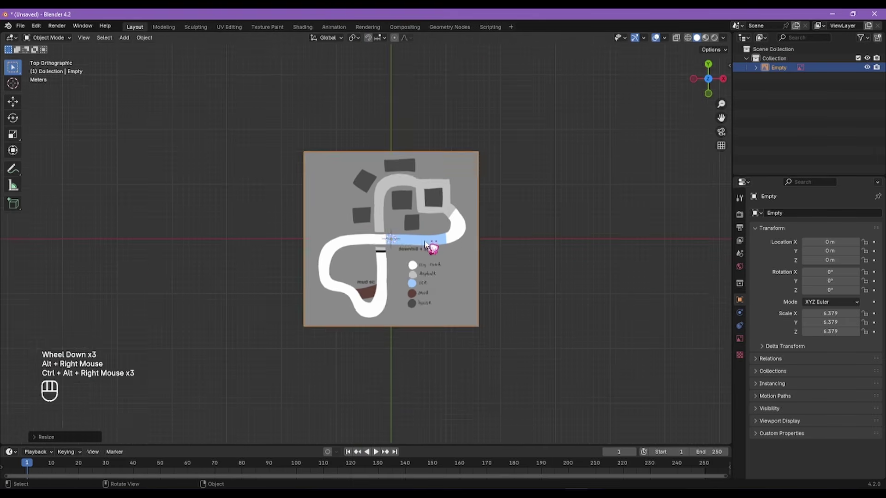
scroll(425, 239, up, 3)
scroll(421, 238, down, 1)
alt+shift+right_click(420, 273)
Step: Lower the layout image along the Z axis to about -2.41 m and deselect it
alt+right_drag(420, 273, 484, 206)
key(g)
key(z)
click(492, 211)
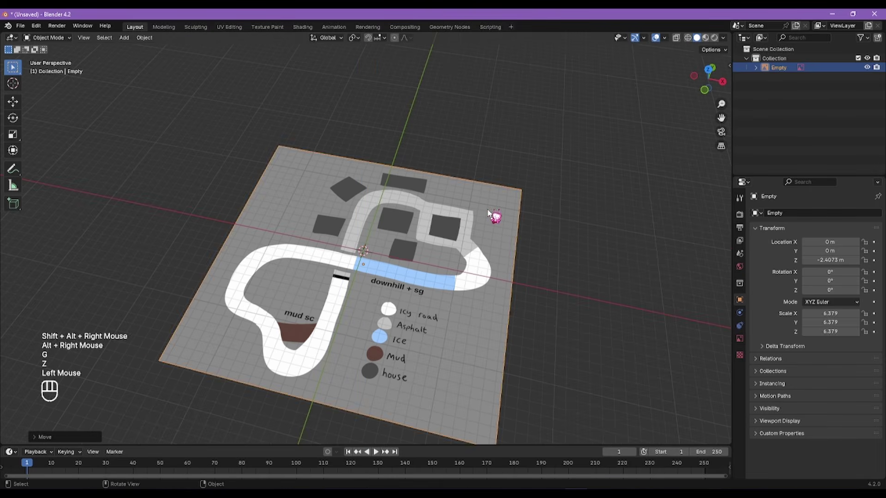
click(564, 200)
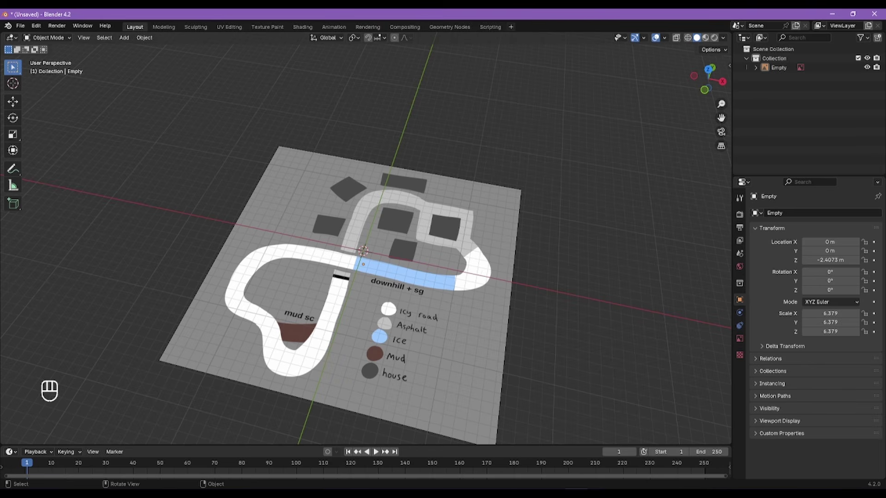
Step: Add a mesh plane and move it beside the layout image, to about X 22.56 m, Y -0.10 m, Z -0.39 m
alt+shift+right_drag(524, 198, 496, 220)
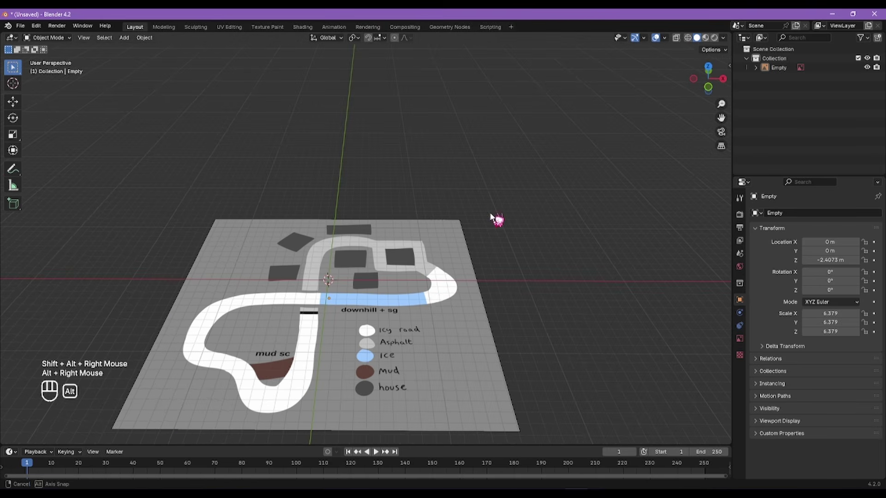
click(434, 301)
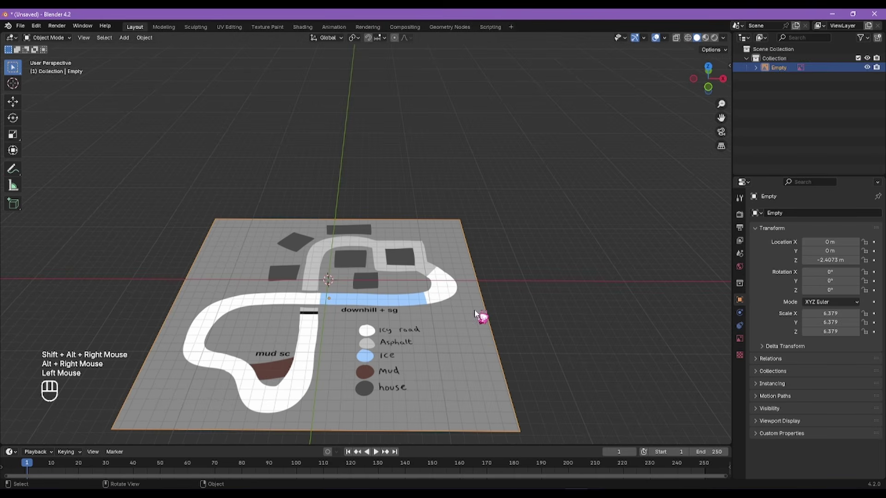
click(527, 276)
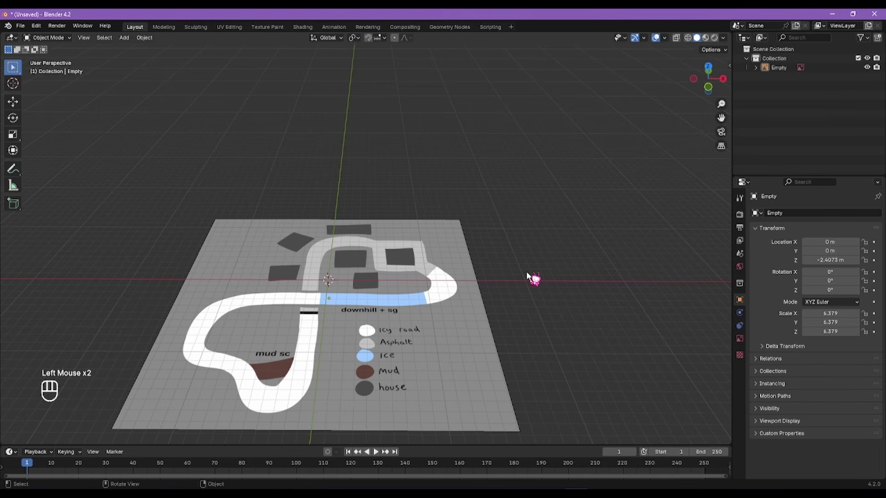
middle_drag(528, 276, 386, 253)
key(shift+a)
mouse_move(409, 152)
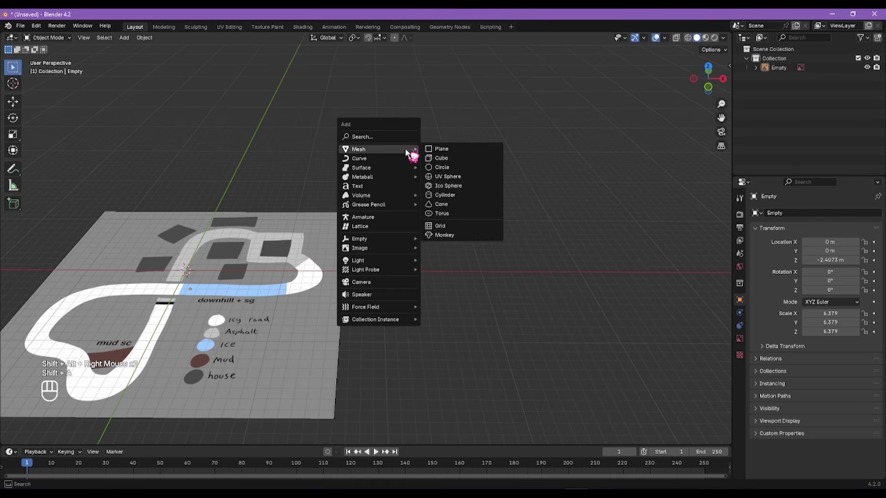
click(443, 149)
key(g)
click(506, 267)
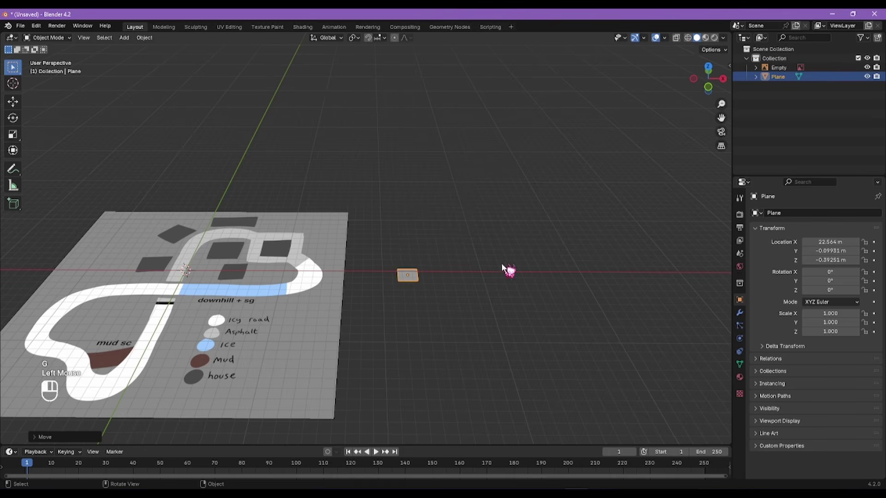
Step: Subdivide the plane beside the layout image into four faces
scroll(392, 271, up, 3)
key(Tab)
right_click(462, 268)
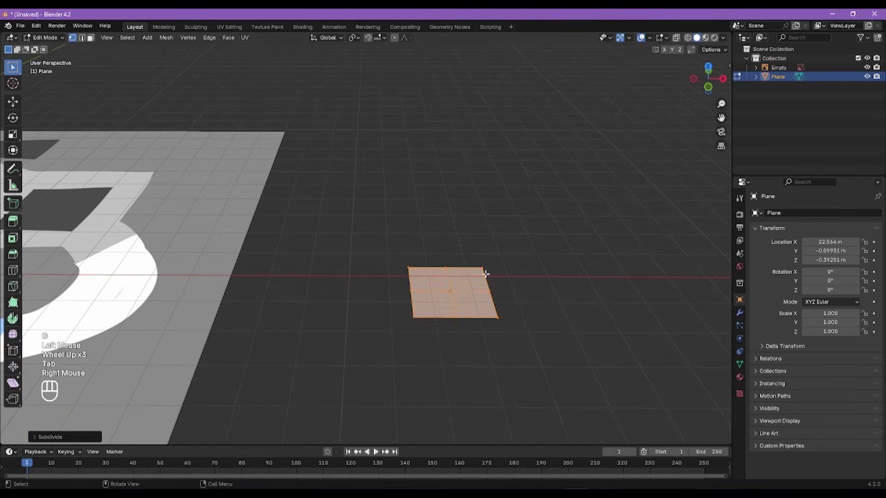
key(Tab)
click(474, 291)
key(Tab)
scroll(474, 291, up, 3)
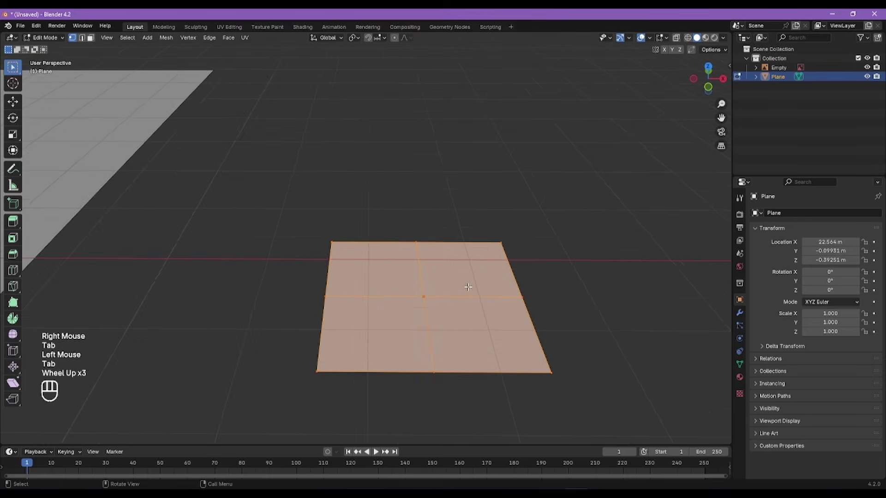
alt+shift+right_click(318, 265)
Step: Examine the subdivided plane's four faces by selecting each one in turn in face selection mode
click(91, 38)
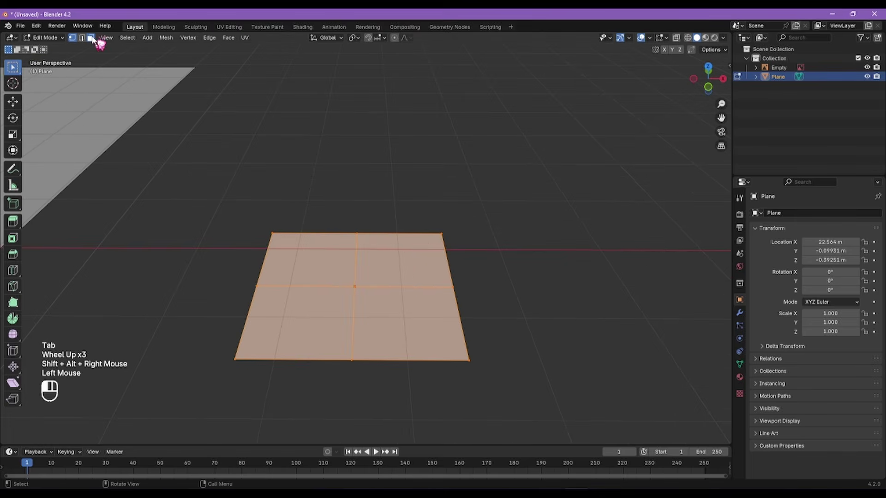
click(310, 241)
click(394, 263)
click(386, 329)
click(307, 318)
click(319, 254)
click(403, 257)
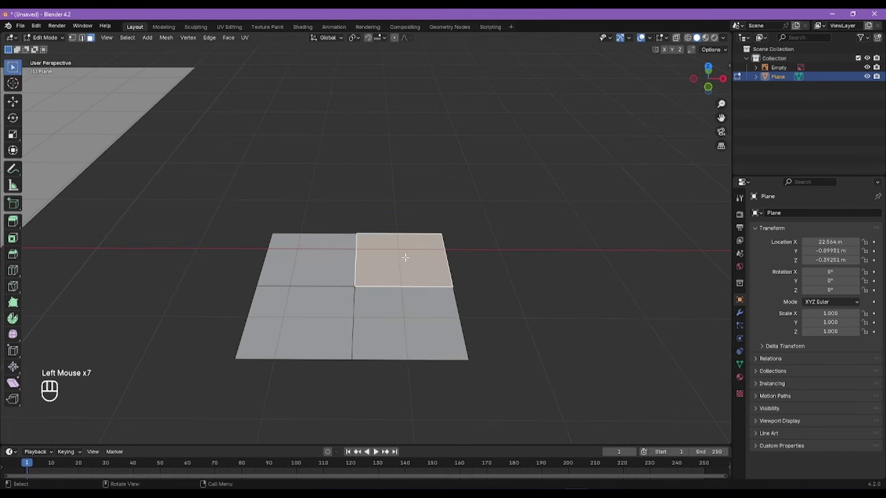
click(393, 318)
click(309, 304)
click(330, 268)
click(394, 268)
click(389, 294)
click(334, 298)
click(314, 267)
click(397, 263)
click(313, 314)
click(282, 276)
click(396, 263)
click(387, 307)
click(295, 323)
click(314, 263)
Step: Duplicate the subdivided plane and place the copy beside it at about X 25.34 m, Y -0.06 m, Z -0.53 m
alt+right_drag(313, 263, 350, 286)
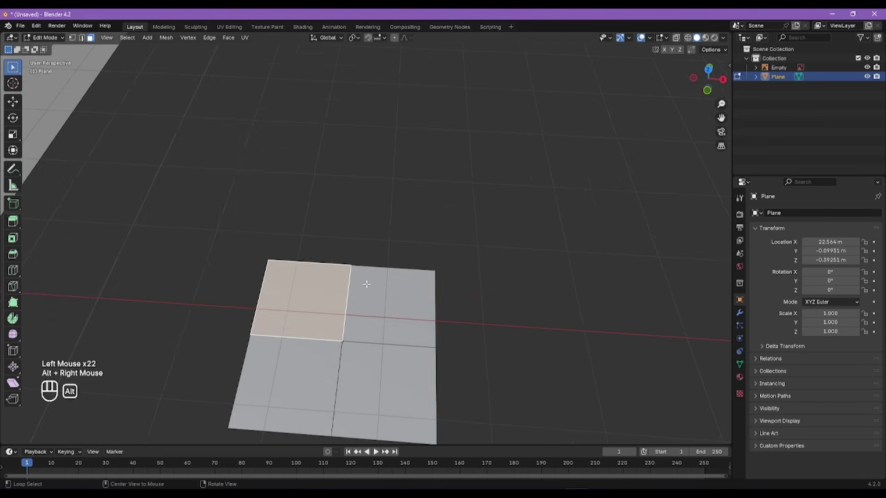
scroll(365, 299, down, 2)
key(Tab)
key(shift+d)
click(485, 310)
key(Tab)
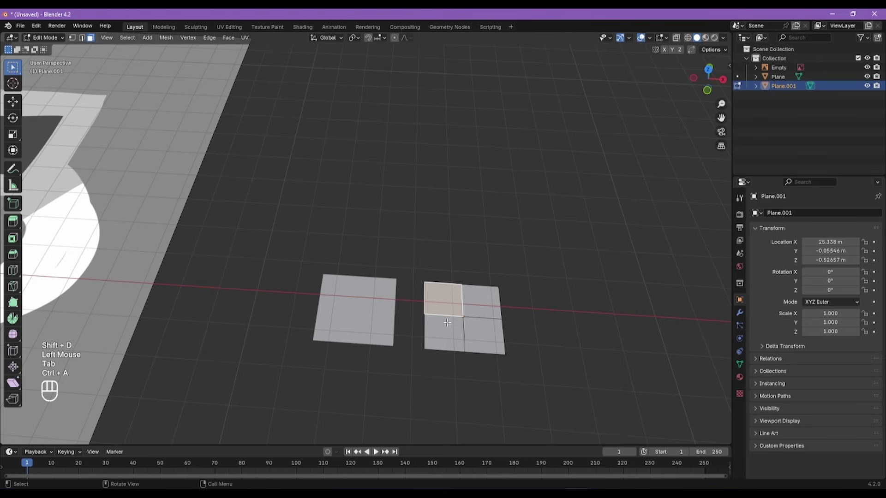
key(ctrl+a)
Step: Merge the three vertices along the copy's far edge into one point at the middle of that edge
click(72, 39)
click(426, 283)
shift+click(462, 285)
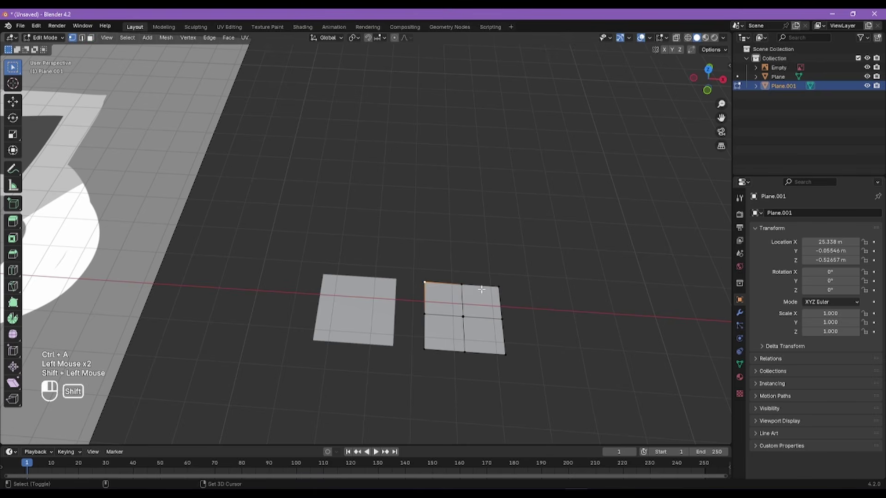
shift+click(497, 288)
key(m)
click(468, 289)
Step: Dissolve the copy's center, side and near-edge middle vertices, leaving a plain triangle
click(454, 314)
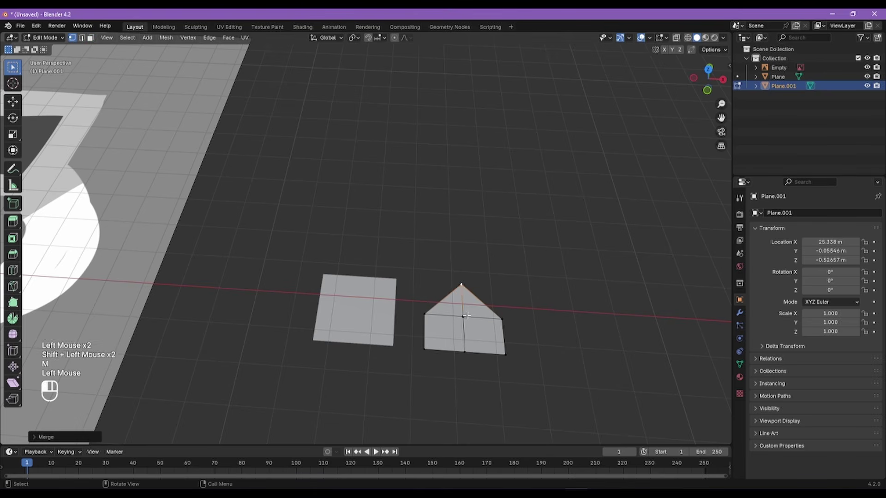
key(ctrl+x)
click(426, 314)
shift+click(500, 320)
shift+click(475, 349)
key(ctrl+x)
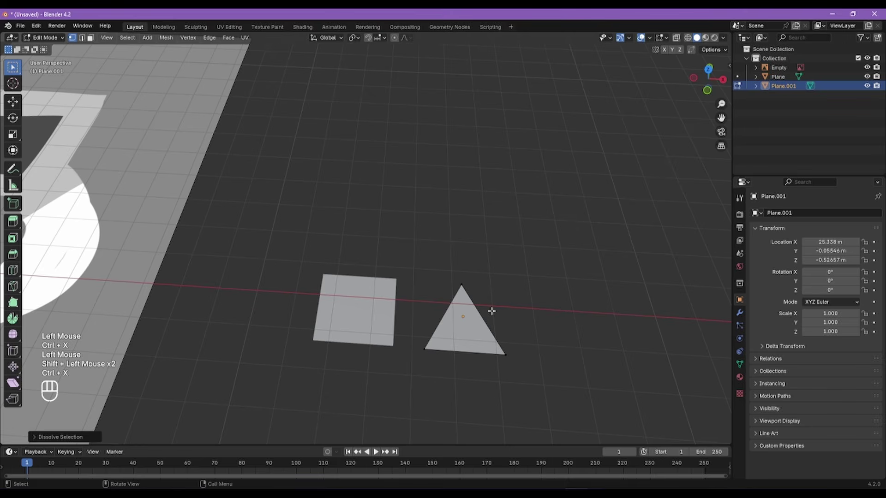
Step: Subdivide the whole triangle and deselect it
key(Tab)
key(Tab)
key(q)
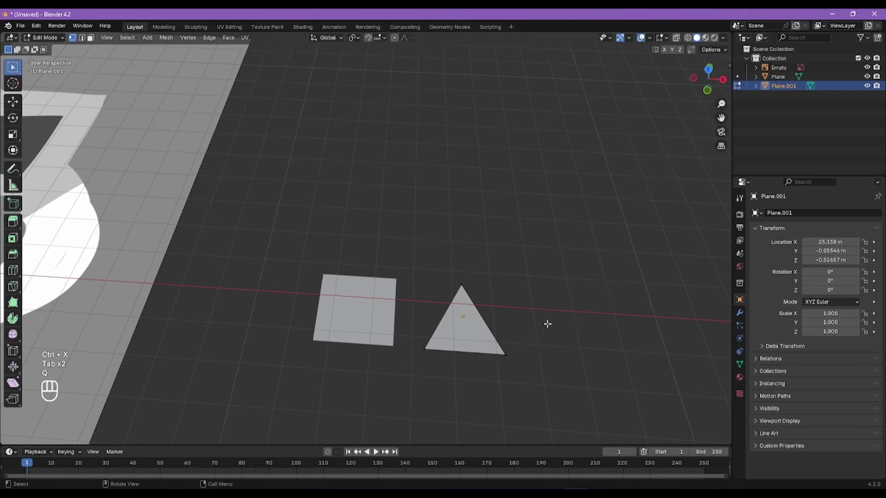
key(a)
right_click(488, 328)
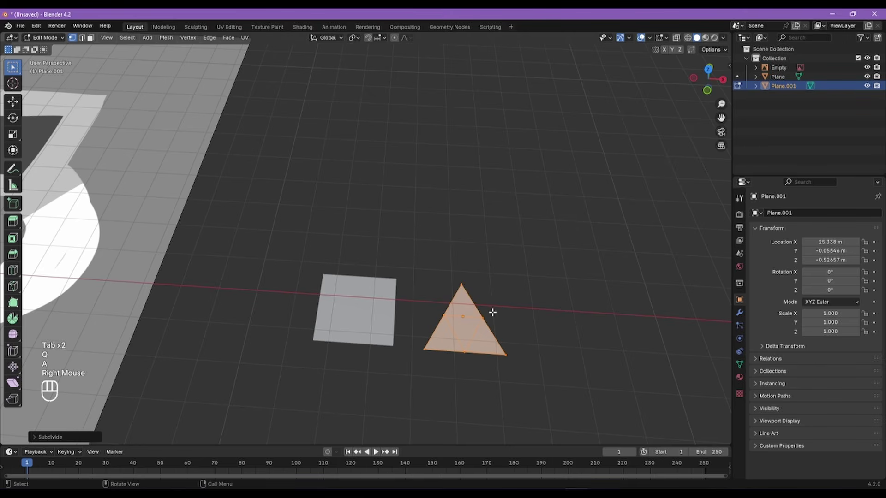
scroll(514, 302, up, 2)
click(514, 303)
Step: Examine the triangle's subdivided faces by selecting them individually in face selection mode
click(90, 38)
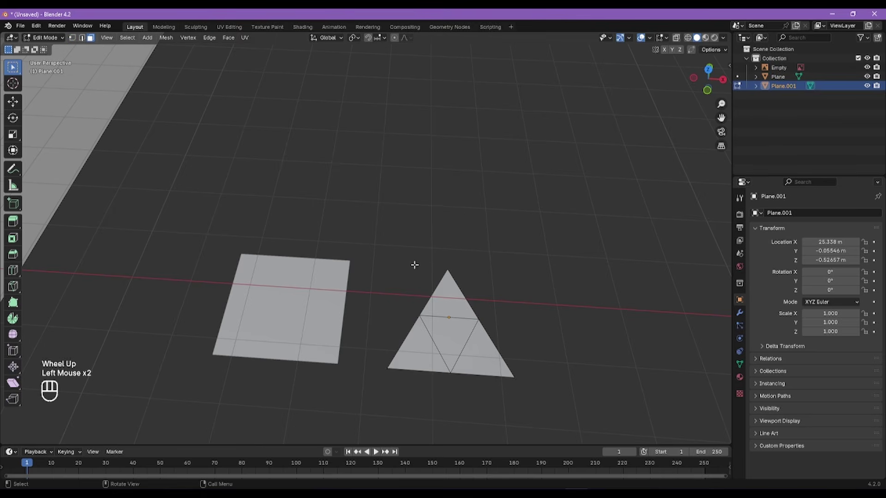
scroll(414, 263, up, 1)
click(461, 295)
click(420, 374)
click(498, 381)
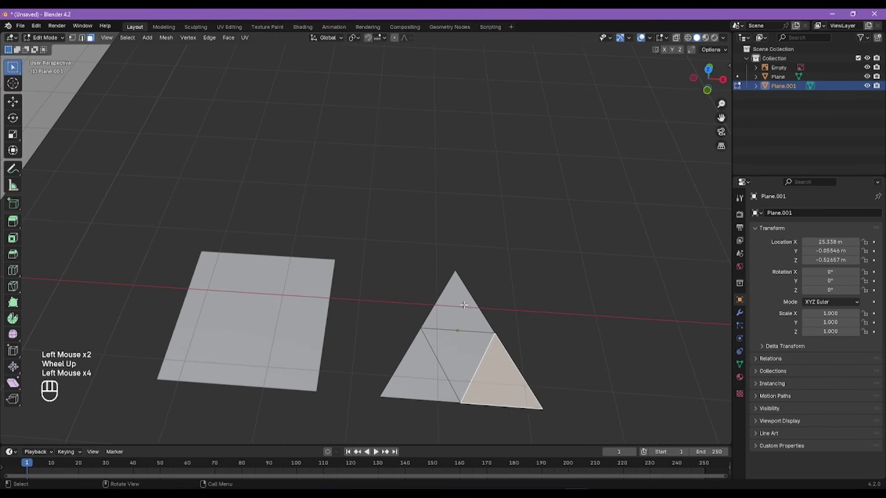
click(419, 376)
alt+shift+right_drag(443, 351, 358, 275)
scroll(388, 296, up, 2)
click(377, 198)
click(498, 253)
scroll(498, 254, down, 2)
Step: Duplicate the square plane twice, placing copies at about X 20.49 m, Y -0.06 m and X 22.62 m, Y 1.63 m
key(Tab)
click(345, 256)
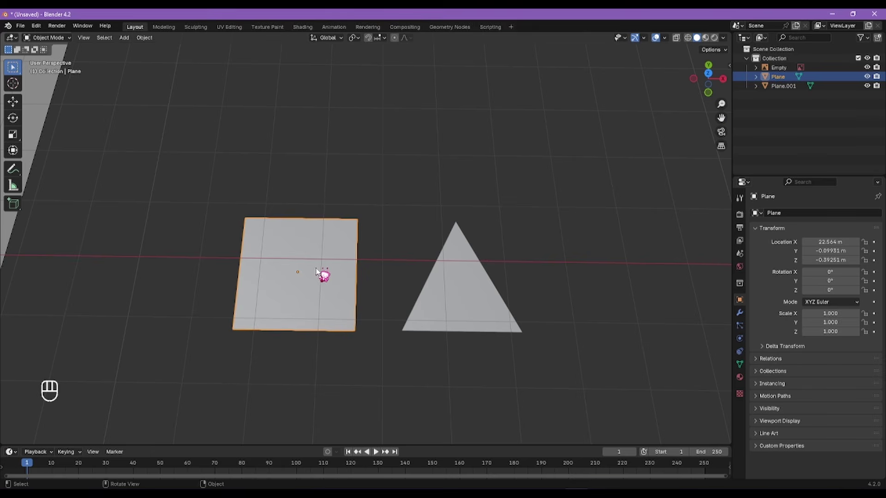
key(shift+d)
click(206, 272)
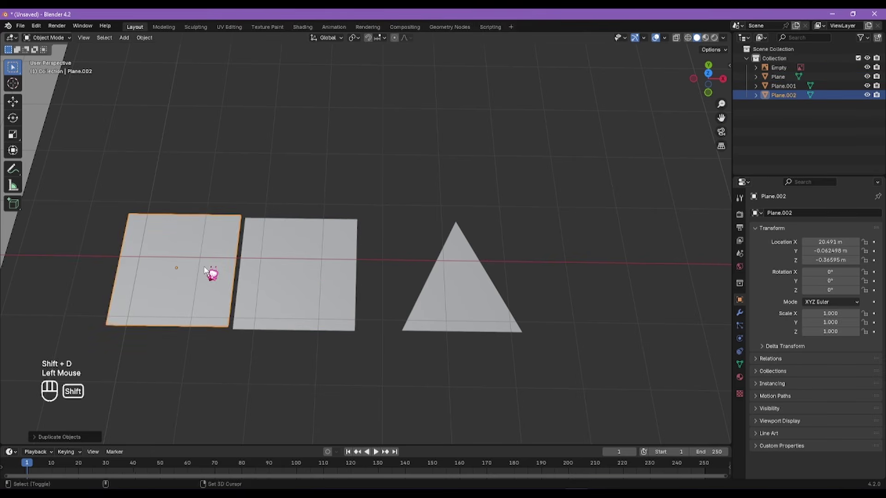
key(shift+d)
click(330, 166)
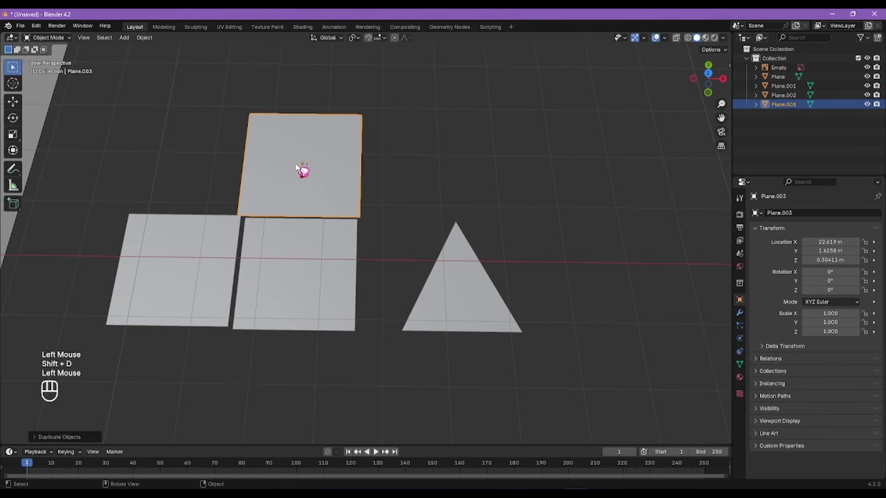
Step: Move and rotate the triangle so one full side lies against the +X edge of the original square
click(465, 287)
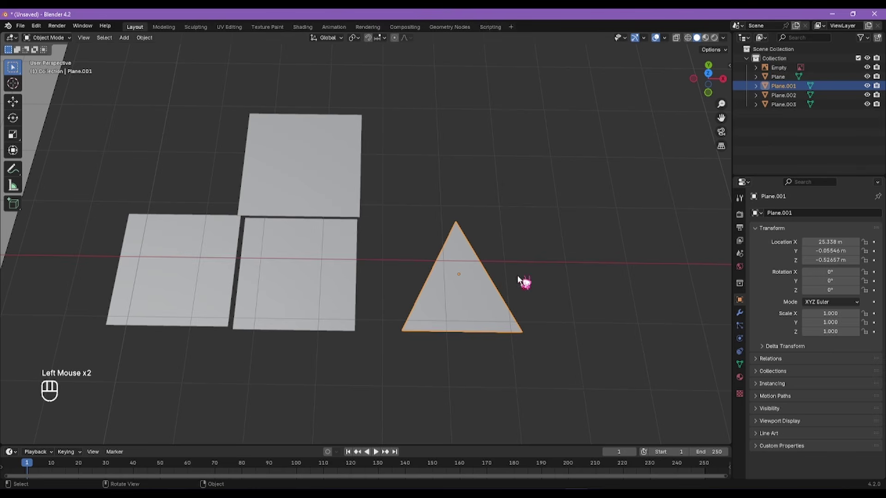
key(g)
click(510, 254)
key(r)
click(480, 225)
key(g)
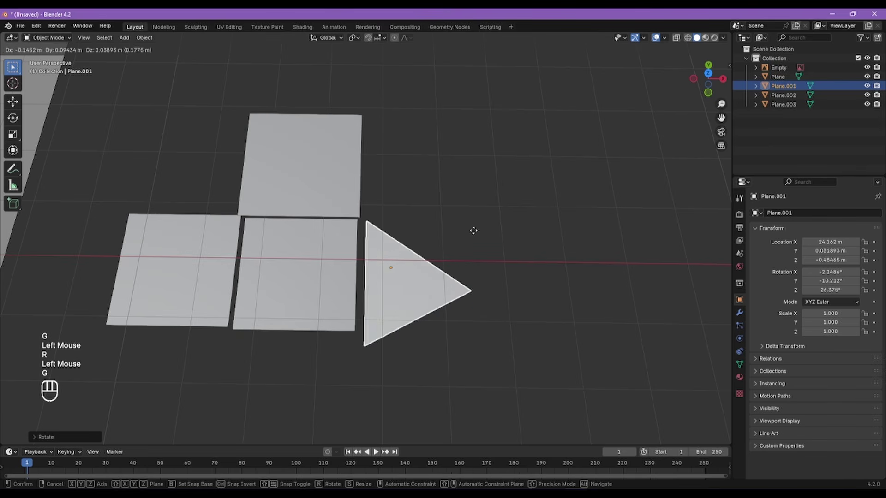
click(466, 222)
Step: Duplicate the far square, rotate it about -33° around Z and place it along the triangle's far slanted edge
click(336, 184)
key(shift+d)
click(493, 198)
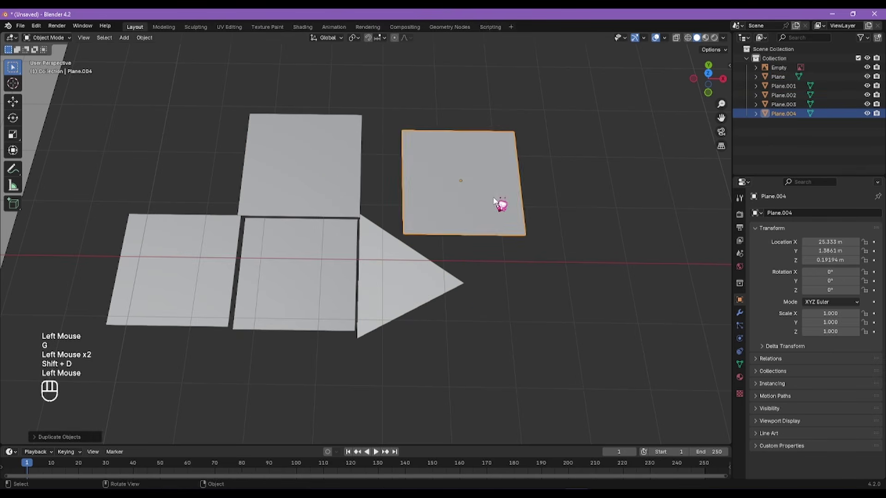
key(r)
click(534, 263)
key(g)
click(519, 275)
Step: Move the rotated copy's far corner and two neighbouring vertices to close the gap to the far square and straighten its outline
key(Tab)
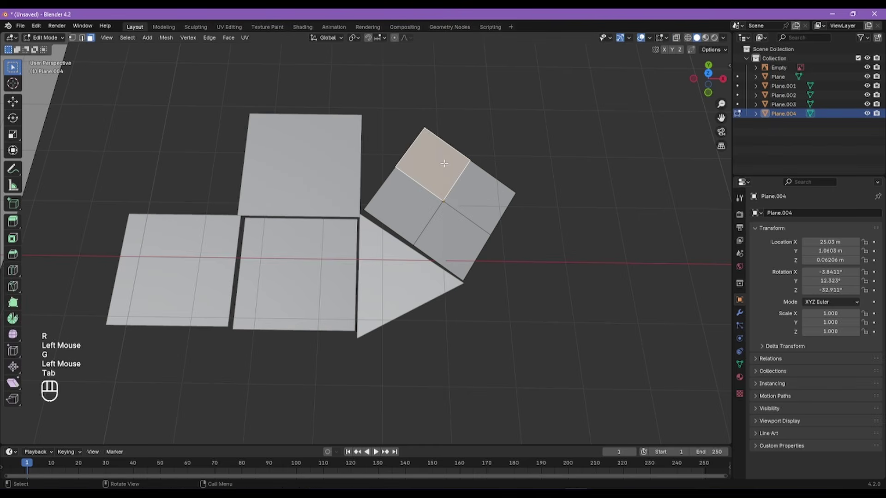
click(424, 134)
key(1)
click(425, 130)
key(g)
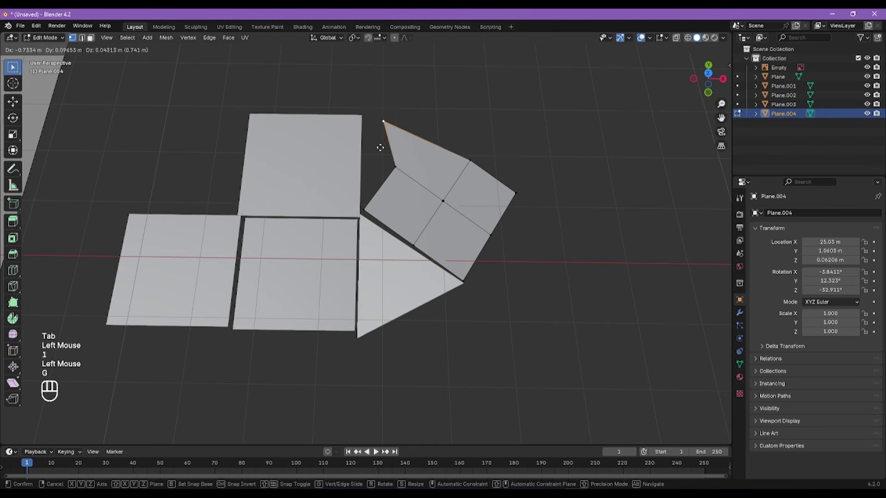
click(376, 154)
click(395, 166)
key(g)
click(365, 170)
click(433, 192)
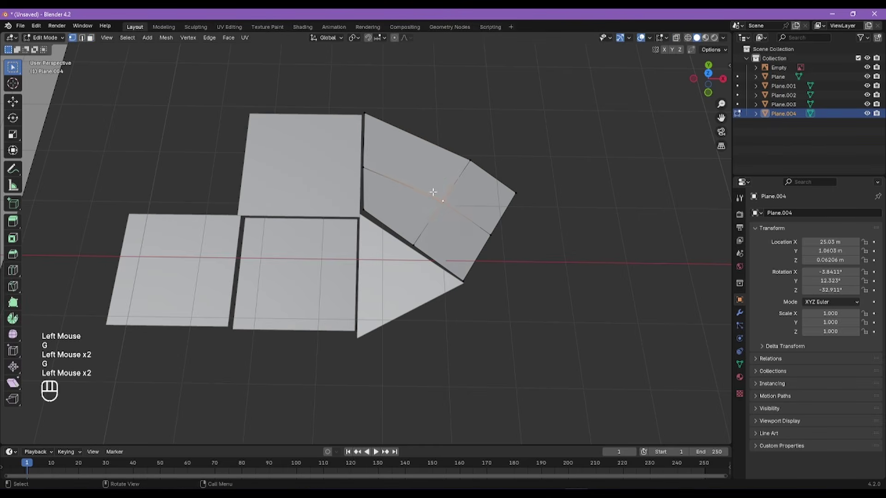
key(g)
click(437, 135)
key(Tab)
click(228, 280)
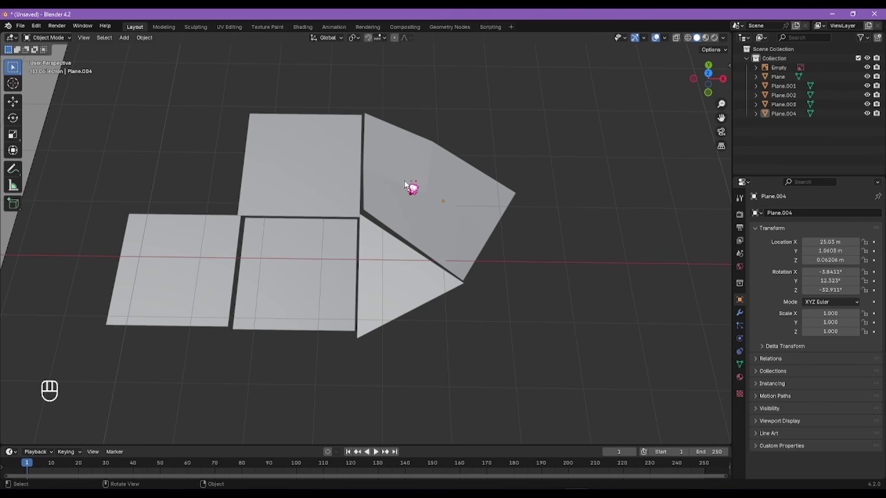
Step: Delete all five demonstration planes, keeping only the layout image
click(182, 264)
shift+click(295, 272)
shift+click(296, 194)
shift+click(450, 182)
shift+click(418, 287)
key(x)
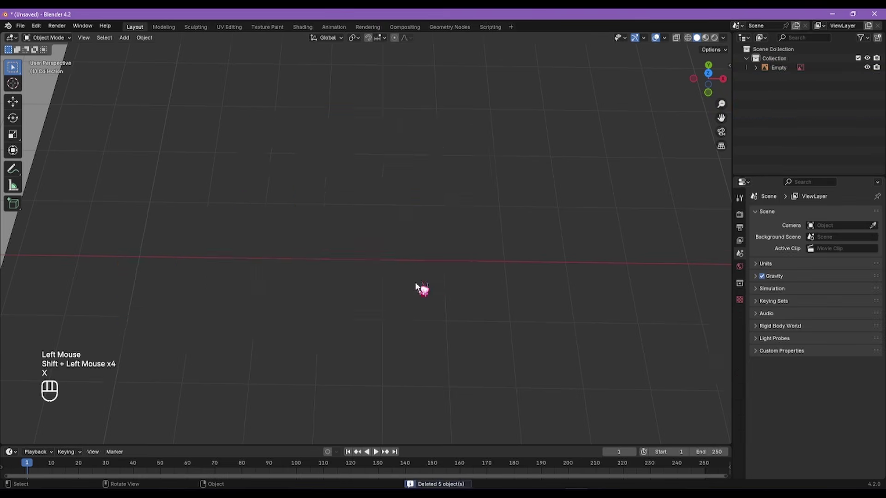
Step: Examine the track layout image around the start line, the ice section and the overall road course
scroll(240, 200, down, 2)
alt+shift+right_drag(217, 206, 440, 217)
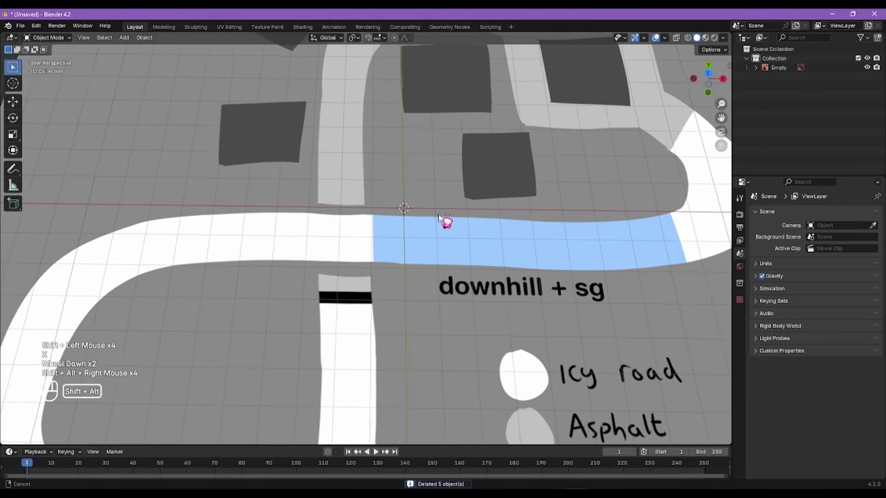
scroll(362, 267, up, 3)
alt+shift+right_drag(358, 291, 365, 227)
scroll(358, 187, down, 2)
scroll(372, 251, down, 2)
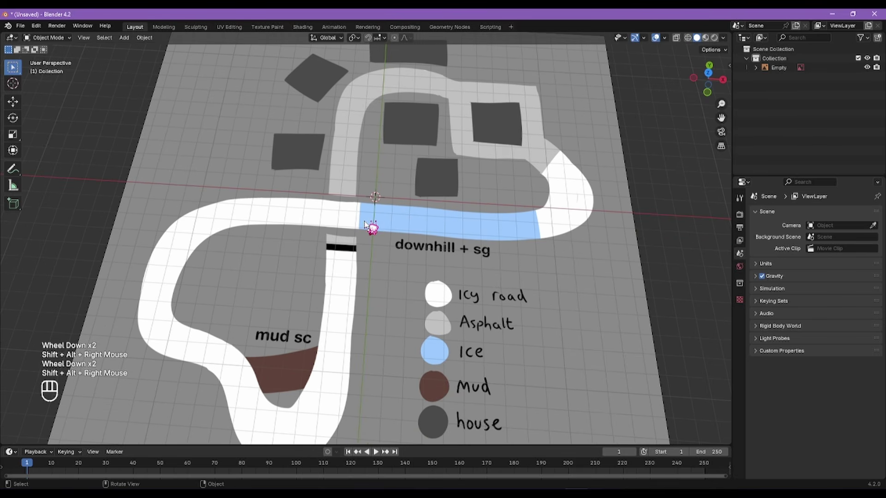
scroll(337, 272, up, 1)
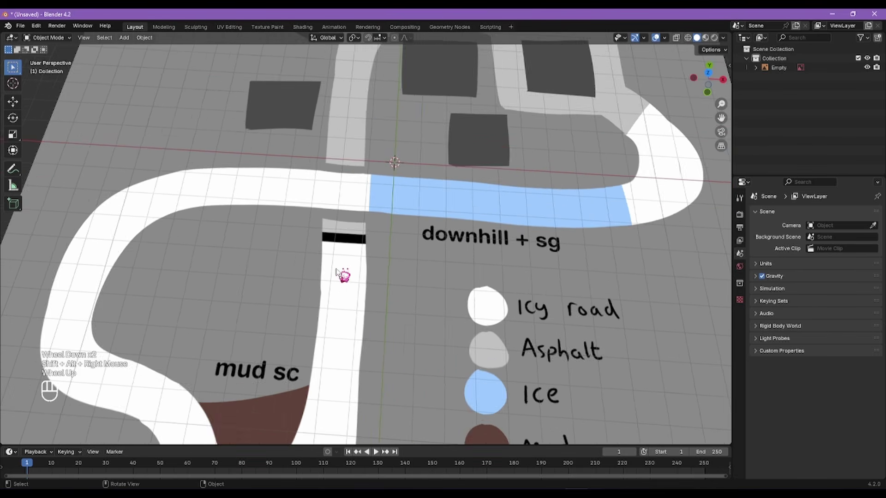
scroll(337, 272, up, 2)
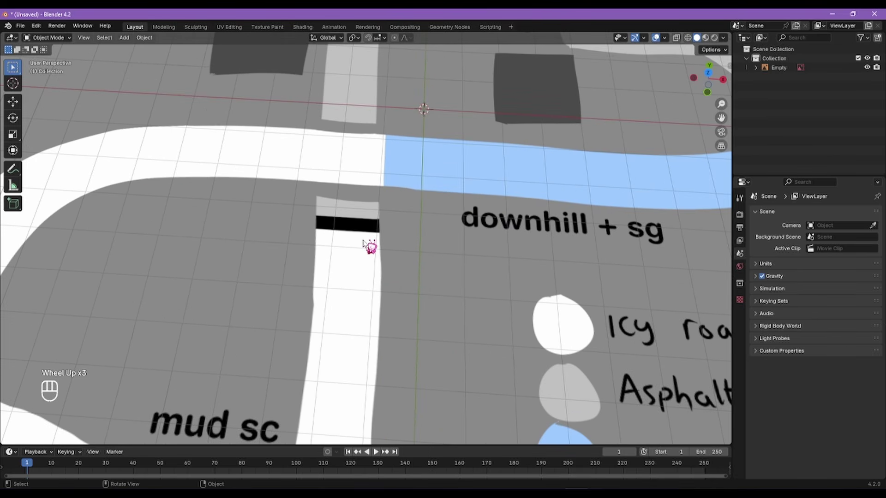
Step: In the top orthographic view, add a mesh plane at the world origin over the beginning of the blue ice section
alt+right_drag(388, 192, 419, 213)
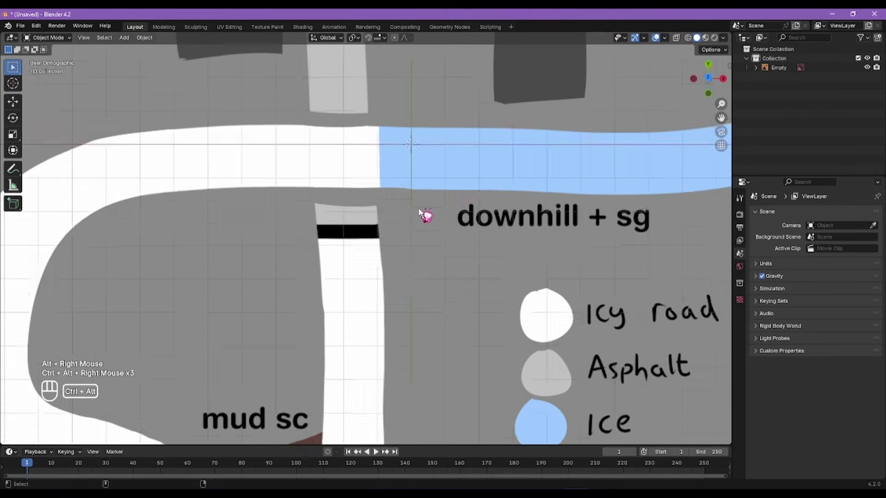
scroll(420, 213, up, 2)
key(shift+a)
mouse_move(414, 171)
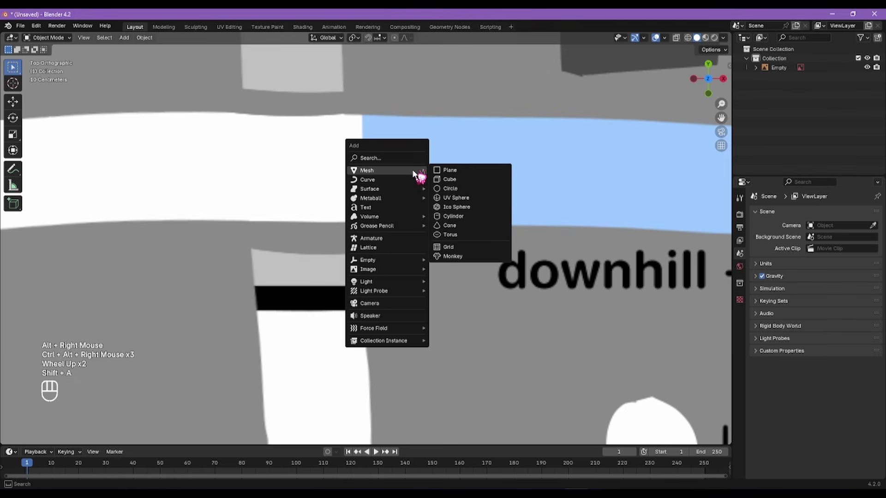
click(447, 171)
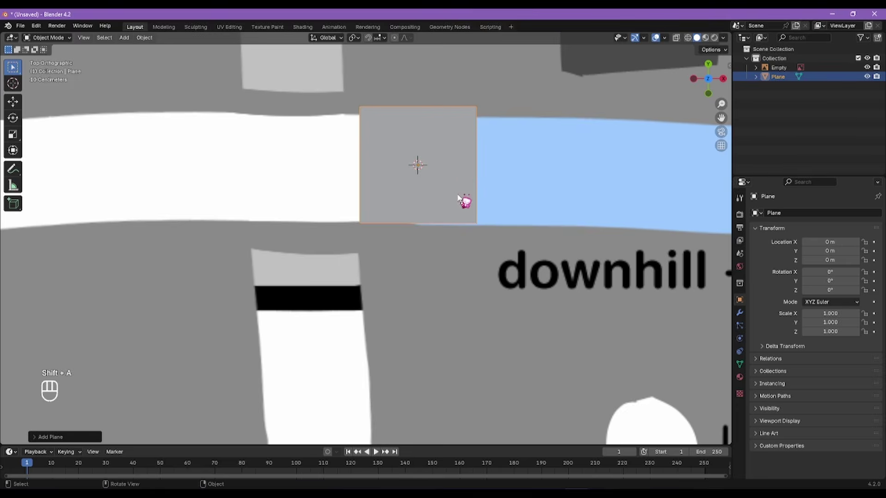
scroll(458, 195, down, 2)
scroll(446, 181, up, 2)
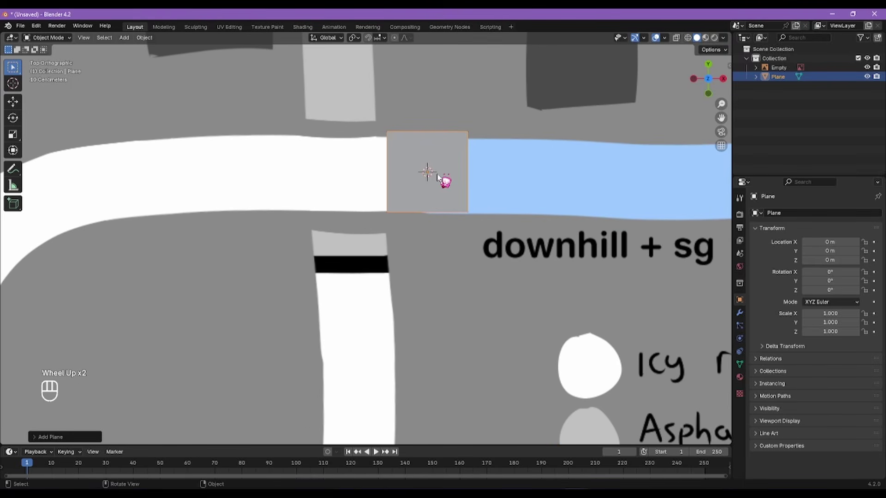
Step: Subdivide the new plane at the origin into four faces in Edit Mode
key(Tab)
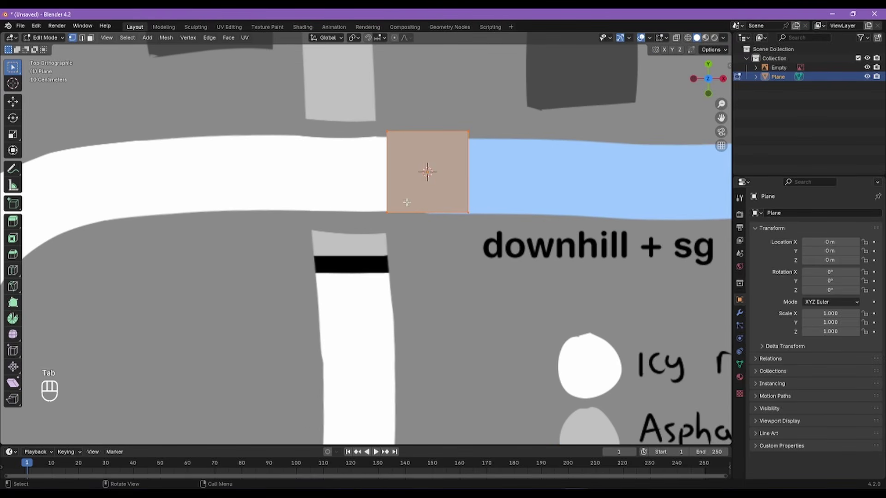
right_click(406, 175)
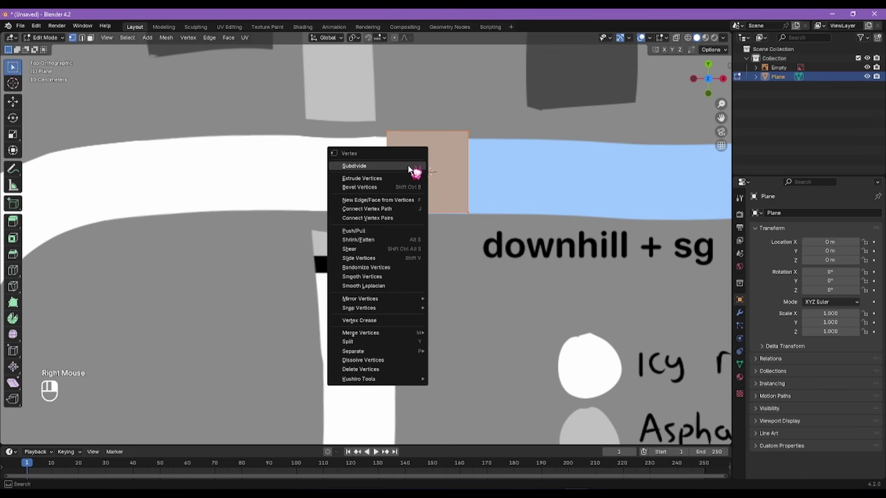
click(415, 169)
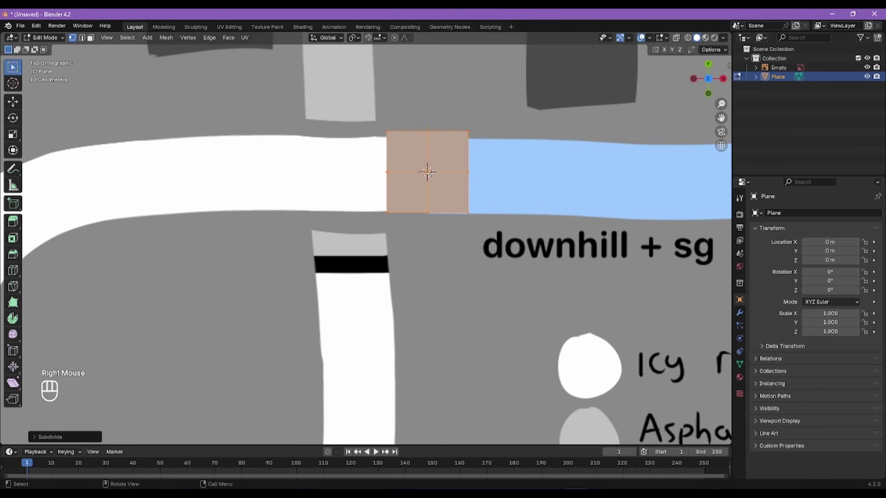
Step: In Object Mode, move the plane next to the start line, to about X -2.78 m and Y -2.22 m
click(449, 166)
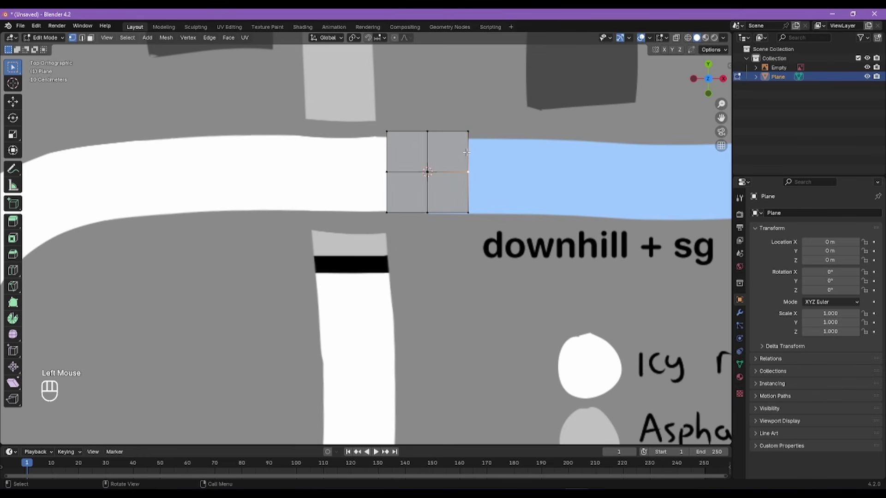
key(Tab)
key(g)
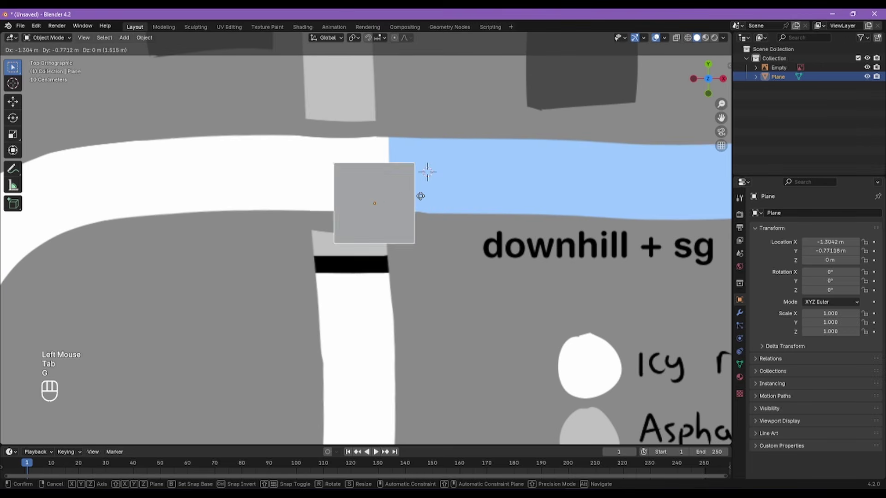
click(358, 258)
scroll(349, 272, up, 1)
scroll(349, 272, up, 1)
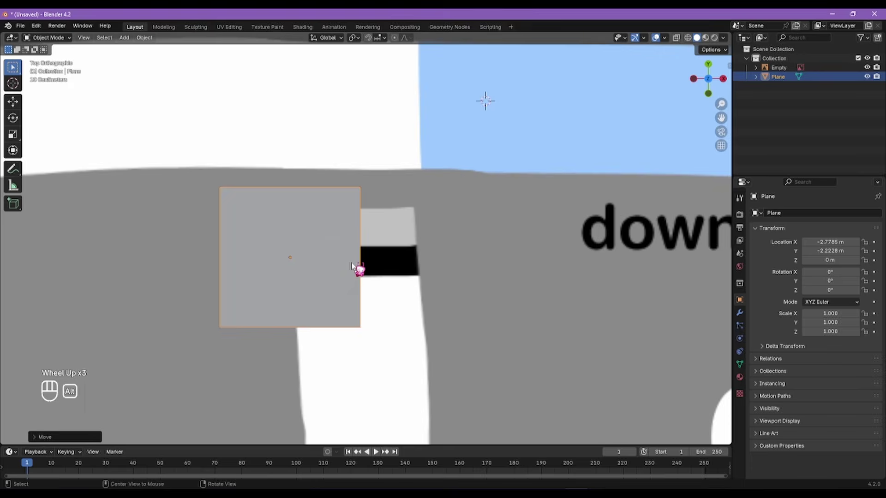
scroll(351, 270, up, 1)
Step: Add an Array modifier to the plane, with its whole mesh selected in Edit Mode
alt+right_drag(353, 267, 381, 251)
scroll(366, 196, down, 4)
alt+right_drag(479, 234, 395, 288)
click(739, 313)
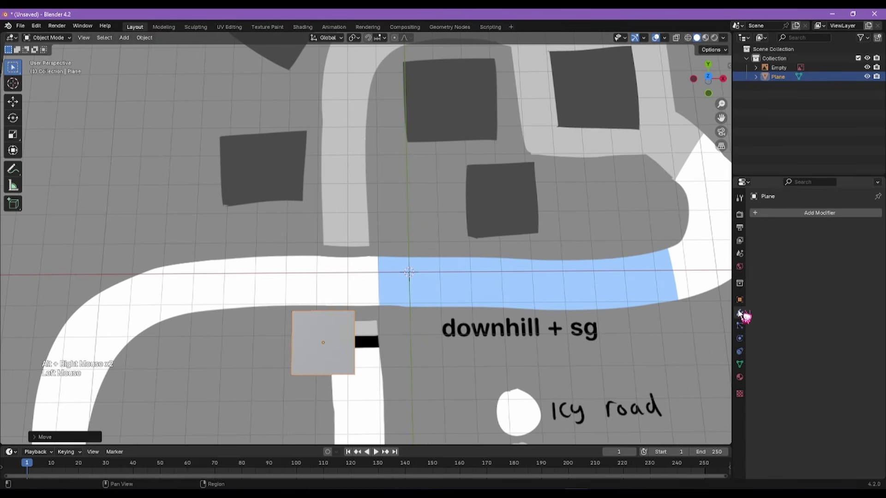
alt+shift+right_drag(362, 291, 369, 217)
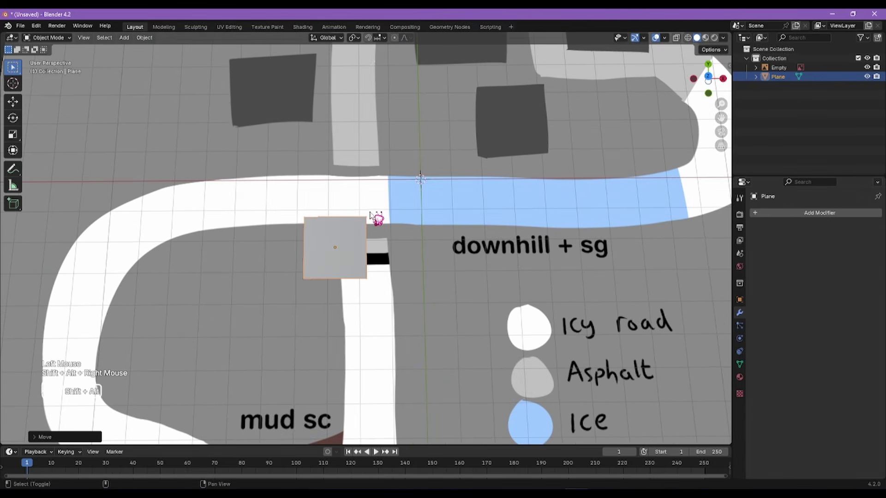
scroll(369, 231, up, 2)
key(Tab)
key(a)
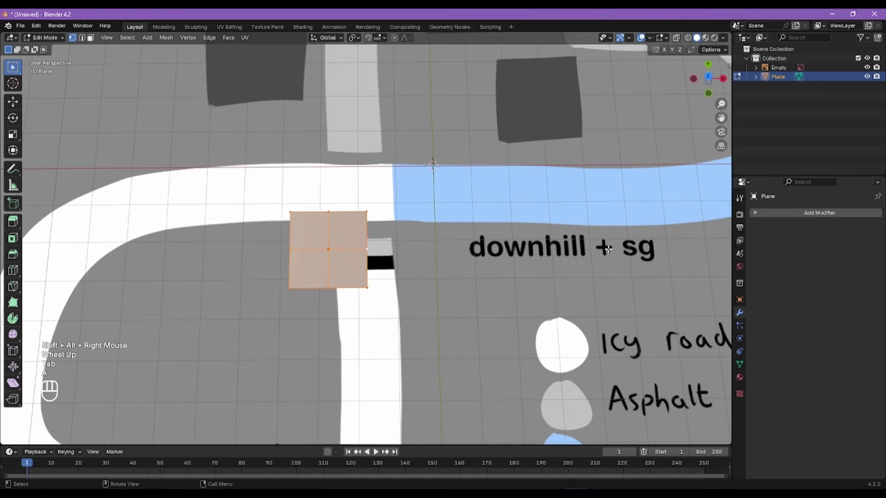
click(791, 214)
mouse_move(790, 215)
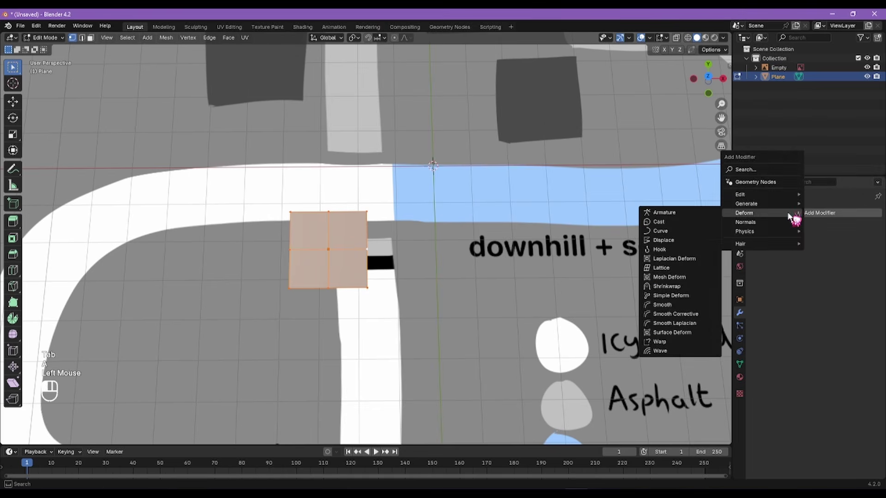
click(848, 214)
mouse_move(846, 215)
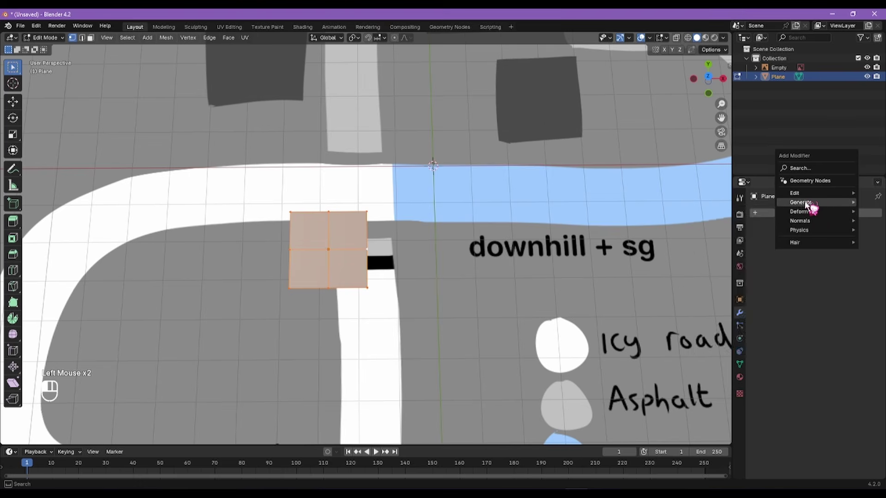
mouse_move(801, 202)
click(711, 202)
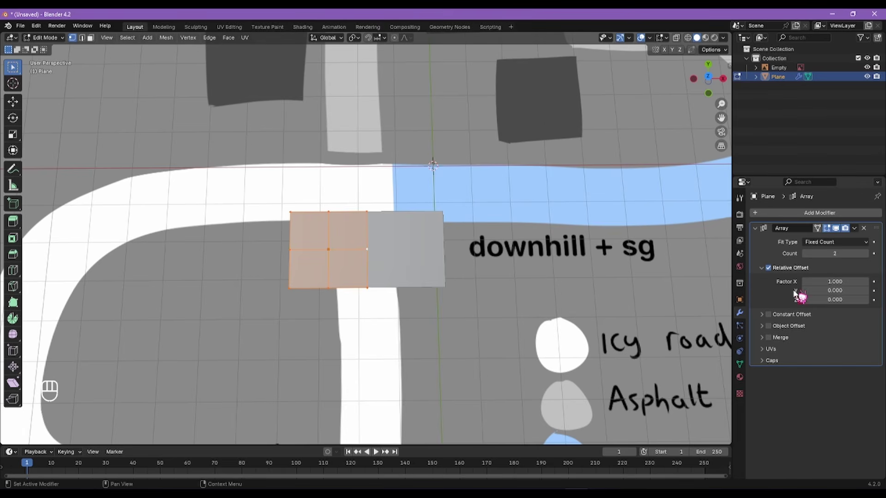
Step: Set the array's relative offset to factor X 0 and factor Y 1
click(830, 285)
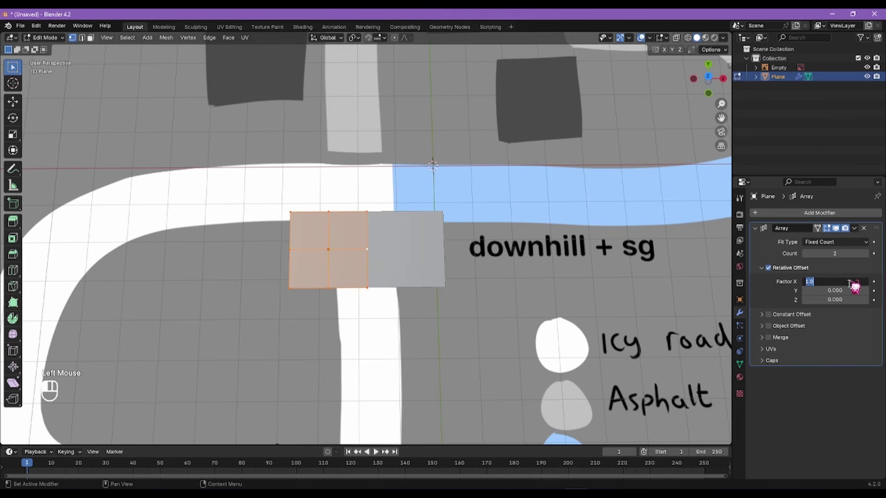
text(0)
key(Return)
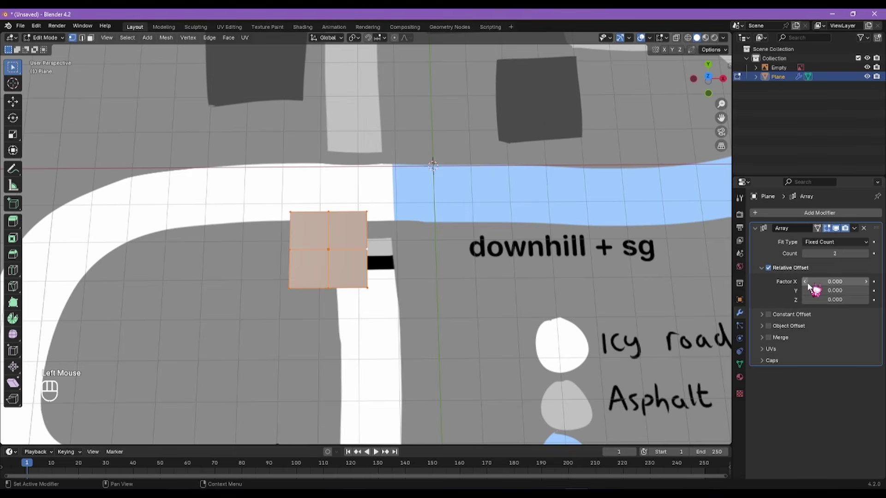
click(833, 291)
text(1)
key(Return)
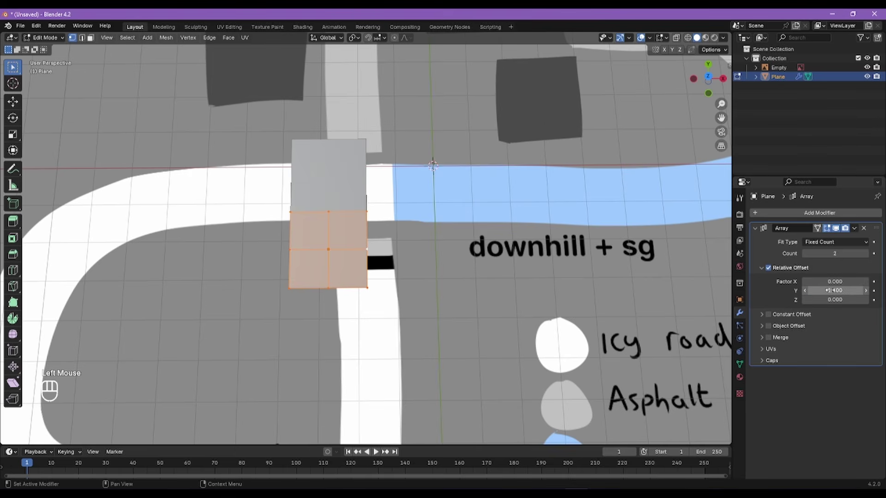
Step: Return to Object Mode and set the array count to 80
alt+shift+right_drag(401, 221, 401, 301)
key(Tab)
click(350, 289)
alt+shift+right_drag(350, 288, 488, 263)
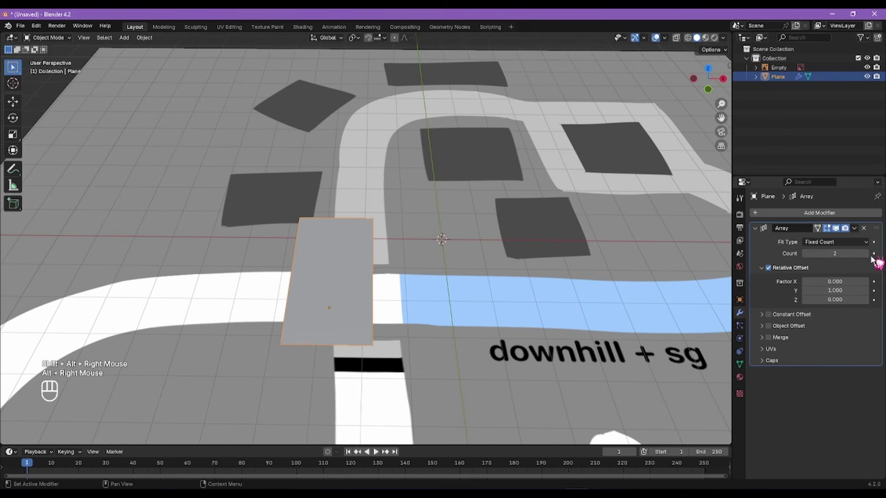
drag(838, 253, 863, 254)
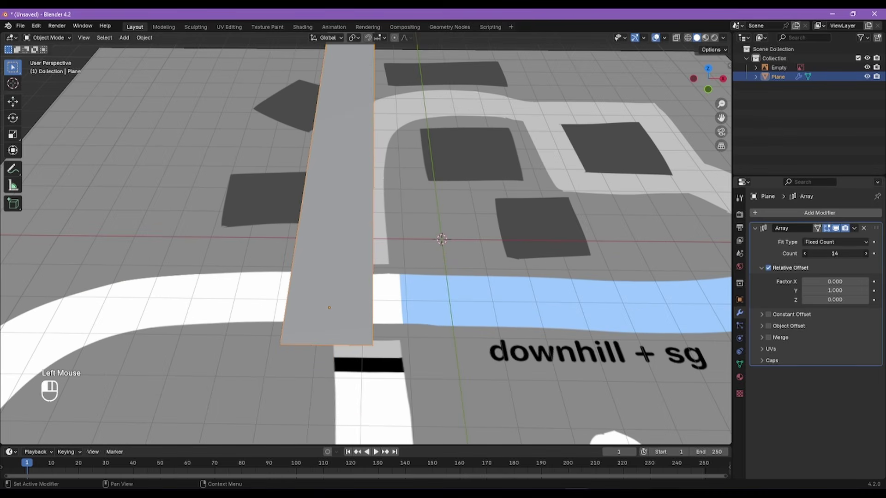
double_click(838, 254)
key(Return)
Step: In Edit Mode, enable the wireframe overlay so the face edges along the long arrayed strip are shown
alt+right_drag(499, 243, 422, 323)
scroll(451, 275, down, 3)
key(Tab)
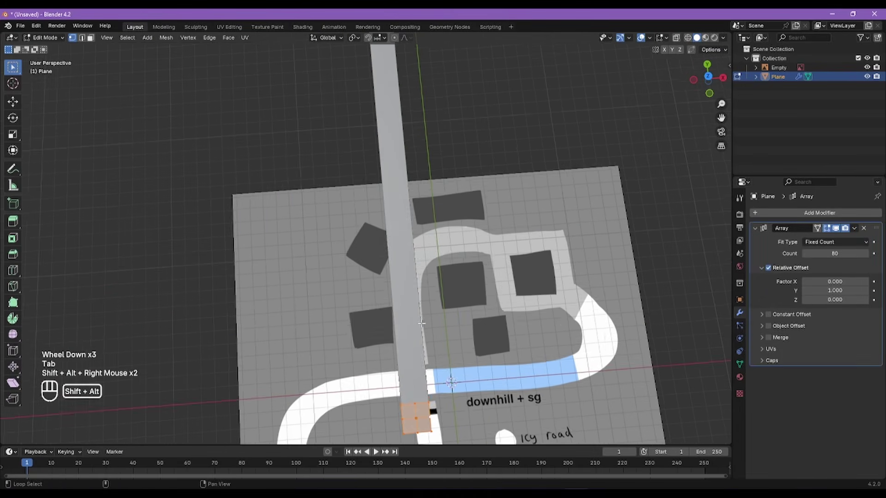
alt+shift+right_drag(422, 276, 422, 364)
alt+shift+right_drag(422, 244, 421, 376)
alt+shift+right_drag(421, 277, 422, 318)
alt+right_drag(422, 277, 421, 227)
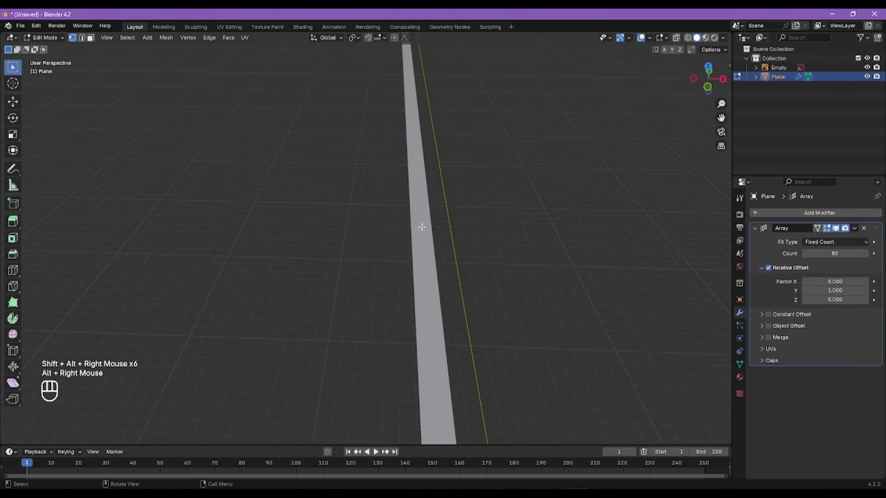
scroll(429, 249, down, 3)
alt+shift+right_drag(433, 267, 420, 296)
scroll(420, 300, up, 2)
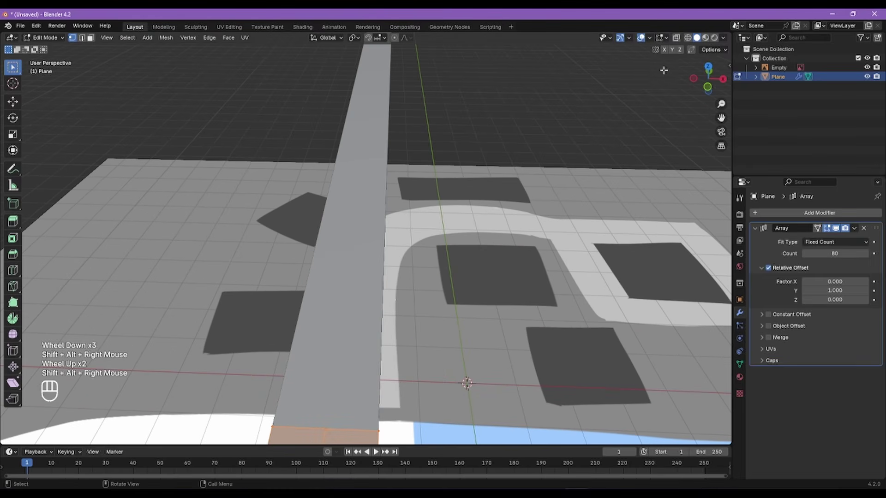
click(649, 38)
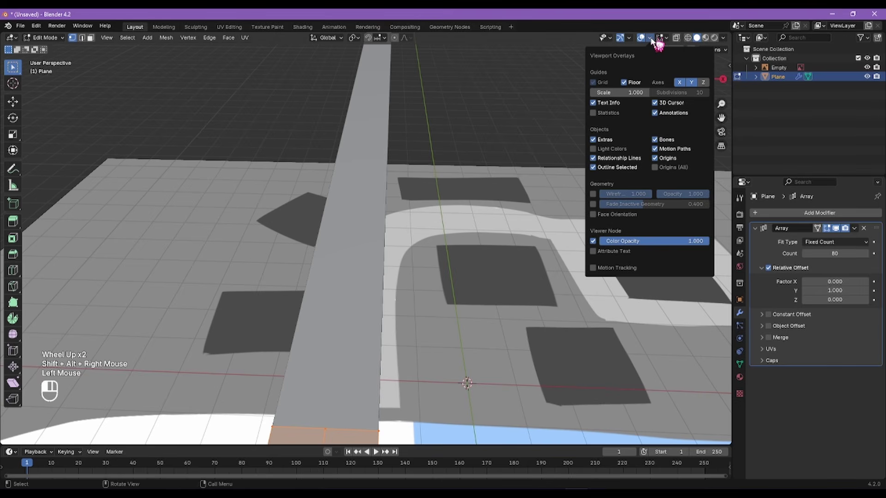
click(594, 194)
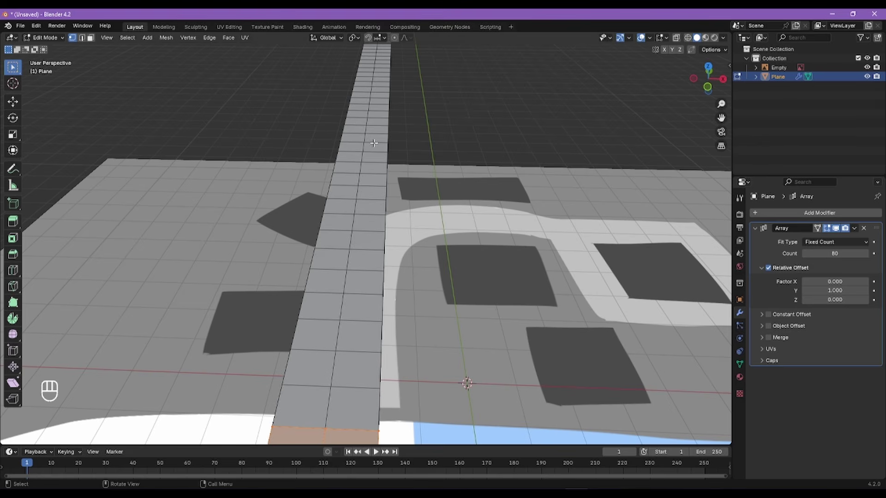
Step: Back in Object Mode, examine the wireframed strip along its length and against the track layout
scroll(366, 146, down, 3)
alt+right_click(452, 133)
scroll(452, 133, up, 2)
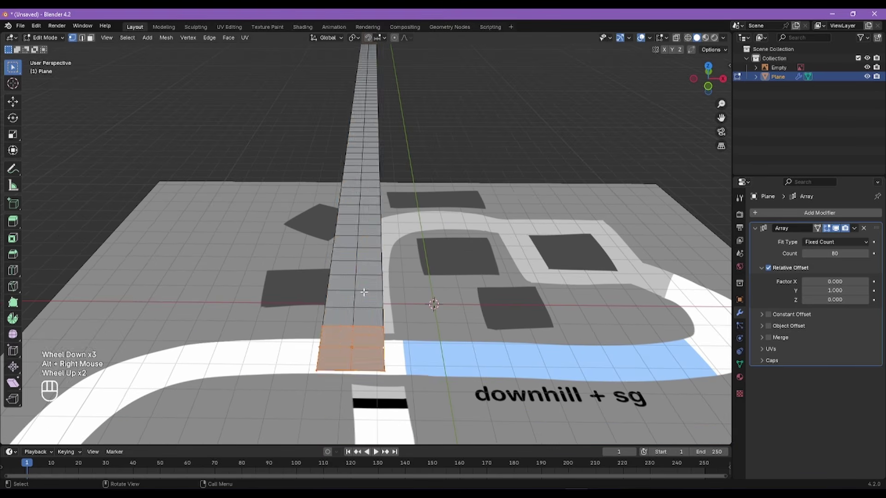
key(Tab)
click(452, 133)
alt+shift+right_drag(447, 178, 413, 175)
alt+right_drag(413, 176, 411, 209)
click(331, 319)
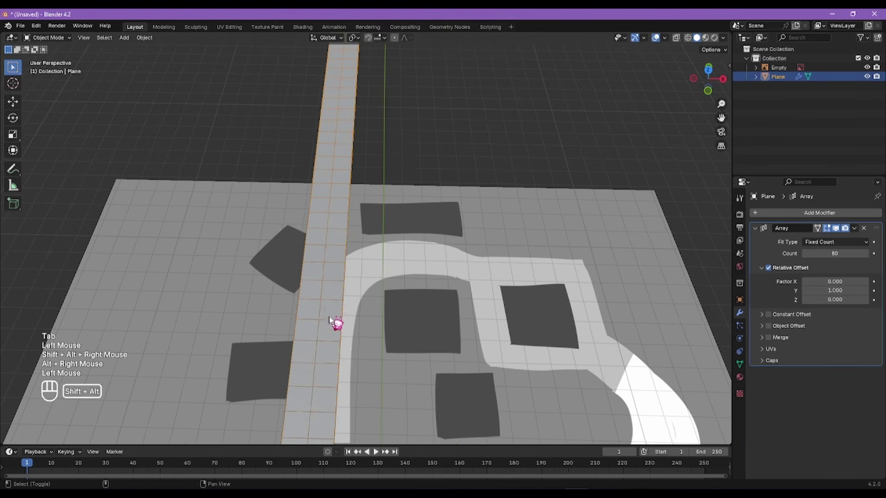
alt+shift+right_drag(362, 399, 352, 256)
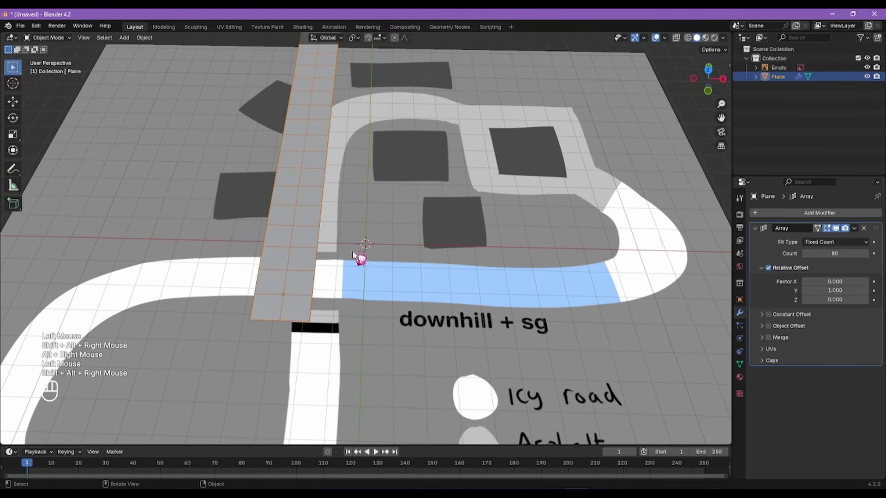
Step: Add a Mirror modifier to the plane below the Array modifier
click(771, 213)
mouse_move(773, 216)
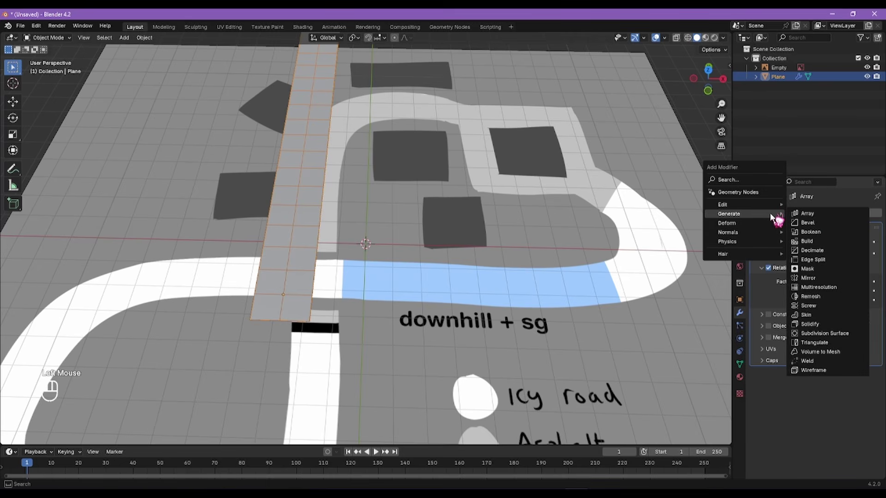
click(816, 278)
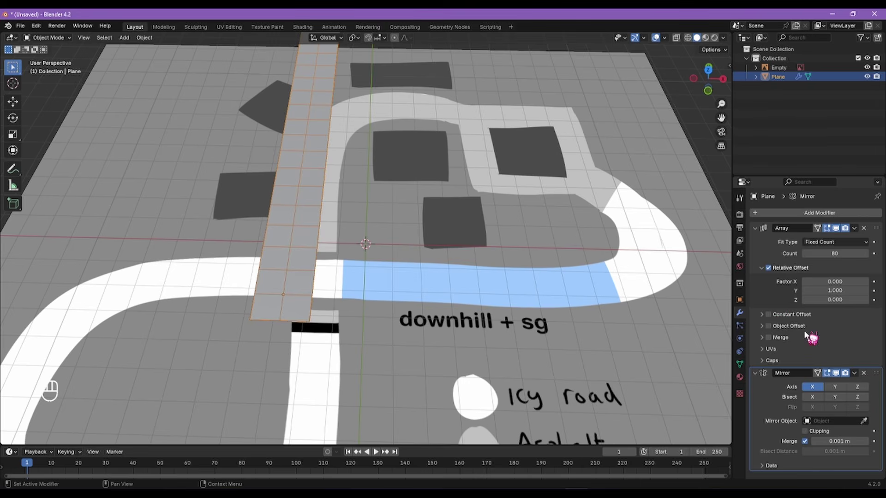
Step: In Edit Mode, try the Mirror modifier's Y axis and turn off mirroring on all axes
scroll(296, 297, up, 2)
key(Tab)
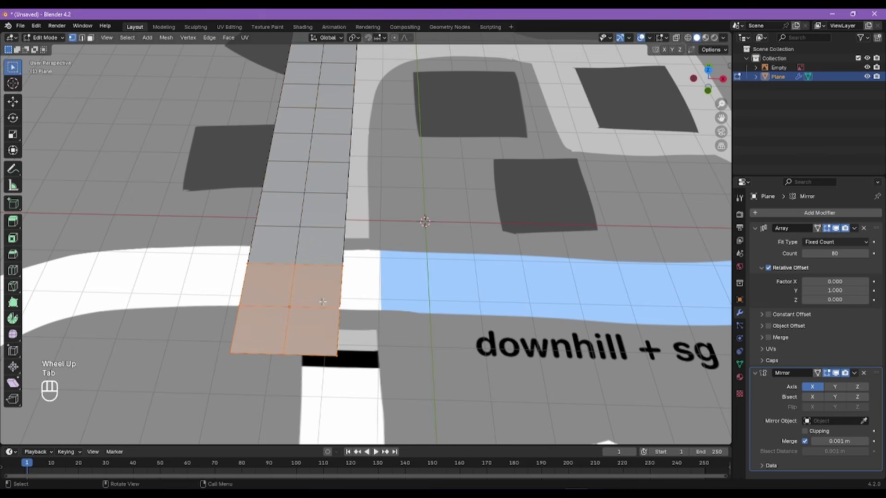
click(834, 387)
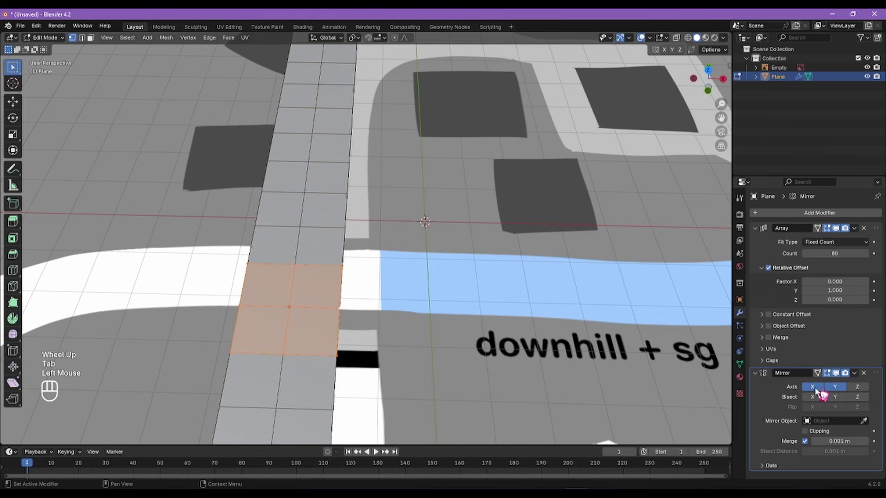
click(830, 388)
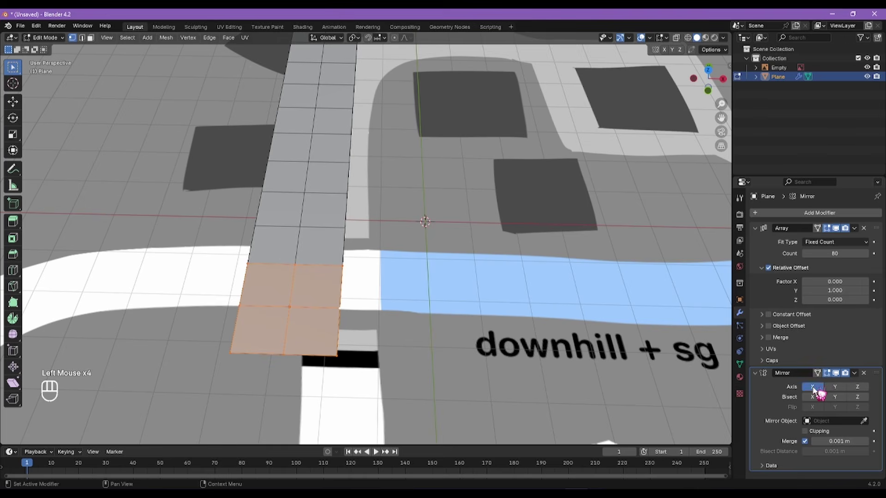
click(812, 387)
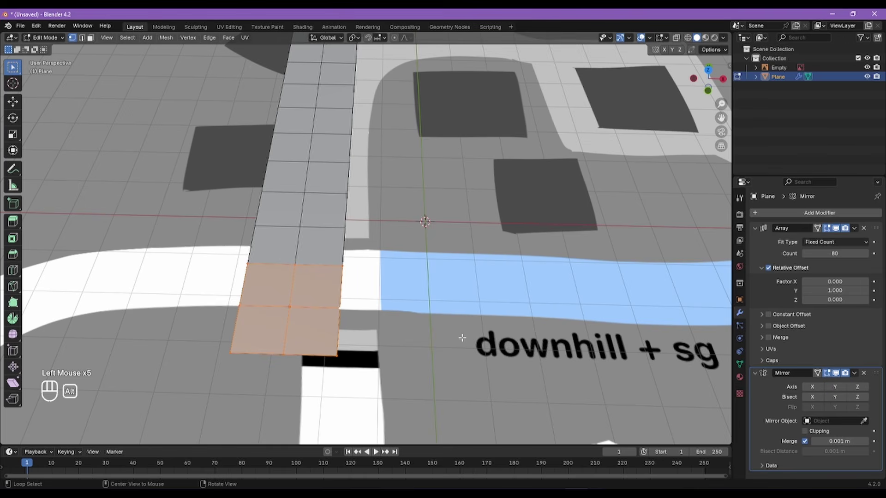
Step: Switch to the top orthographic view and frame the strip's first segment beside the start line
alt+right_drag(461, 339, 464, 293)
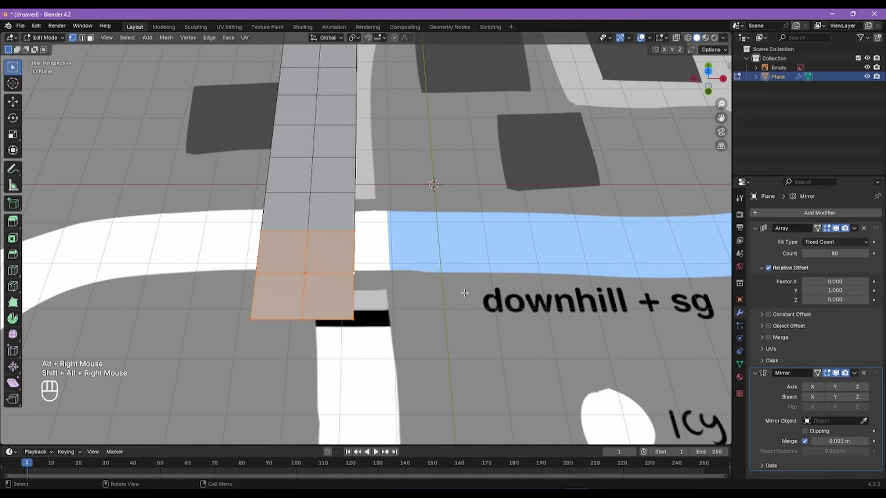
ctrl+alt+right_drag(408, 285, 398, 299)
ctrl+alt+right_drag(398, 299, 380, 306)
scroll(377, 389, up, 4)
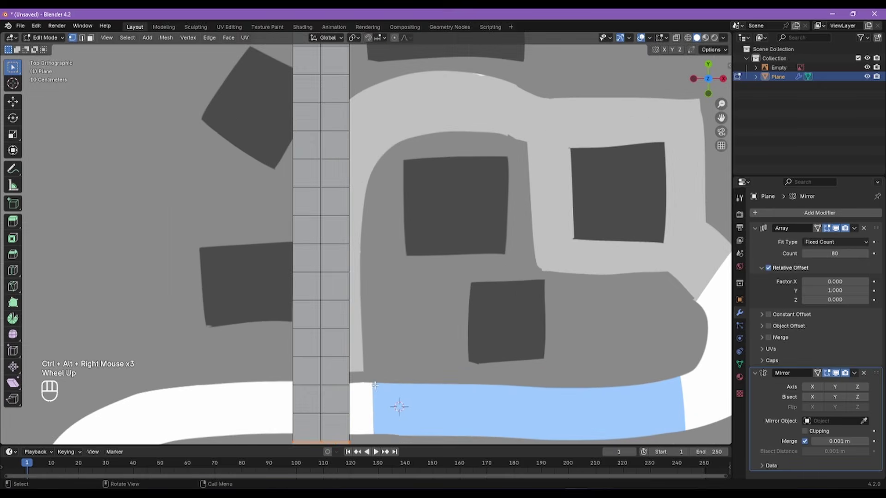
alt+shift+right_drag(377, 388, 413, 155)
scroll(346, 225, up, 4)
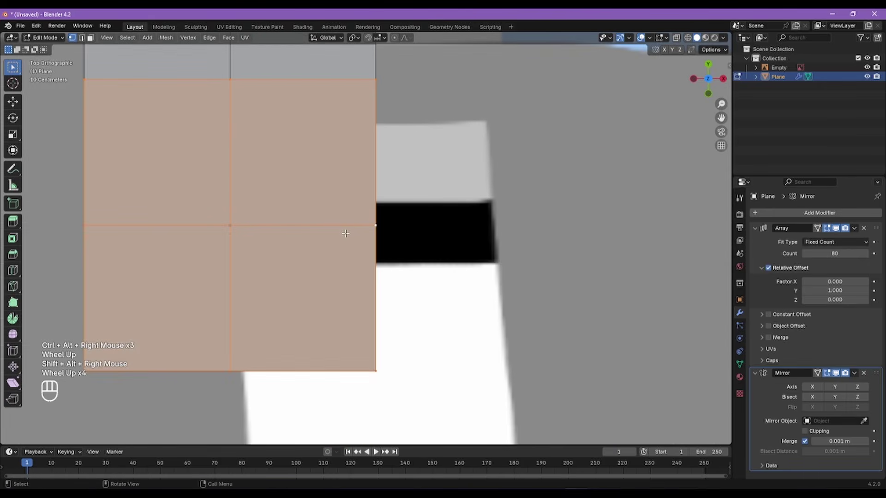
key(g)
click(392, 228)
key(ctrl+z)
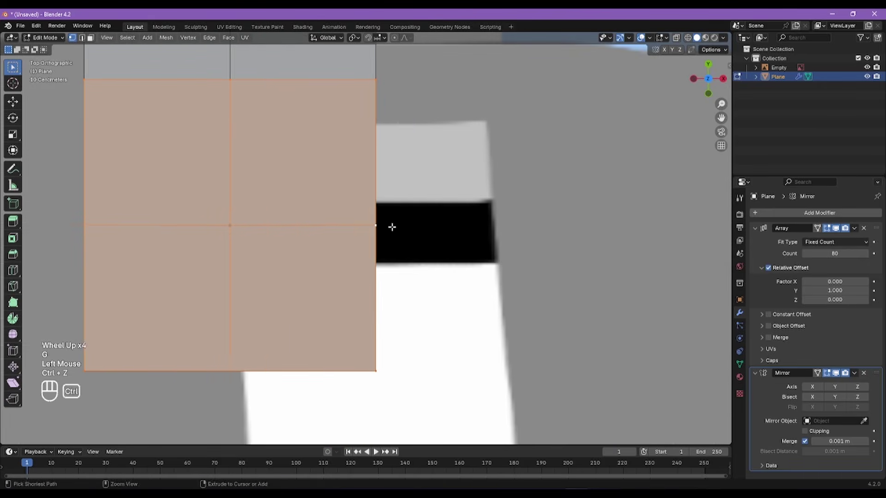
Step: Enable the Mirror modifier's X axis and move the selected mesh one face width along negative X, until its edge meets the mirror axis
scroll(392, 228, down, 2)
click(813, 387)
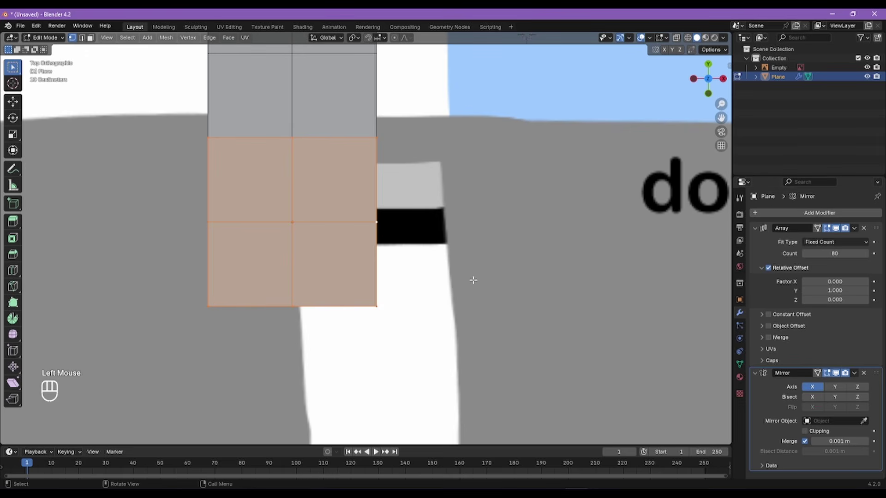
key(g)
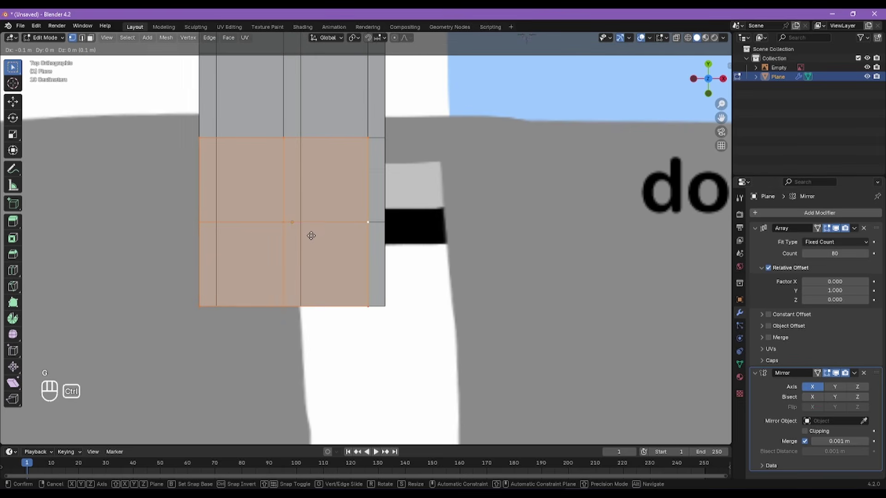
ctrl+click(235, 237)
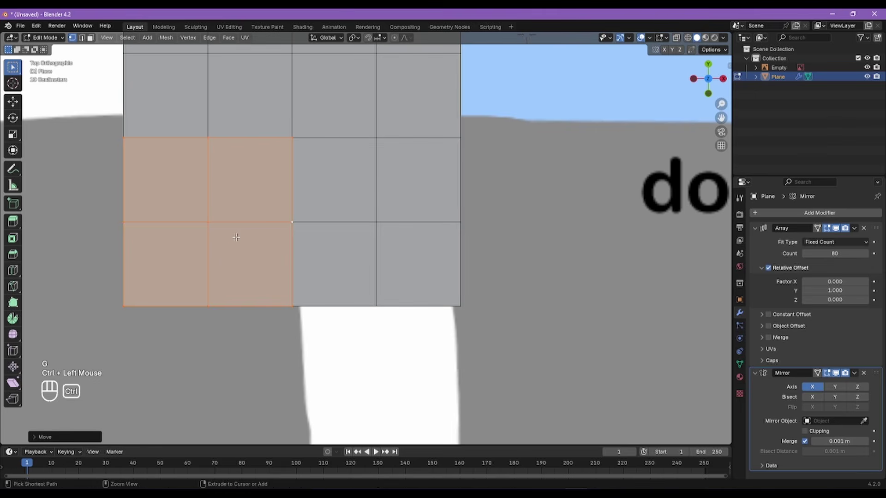
Step: Switch the plane to face selection in Edit Mode and select all four faces of the first segment
shift+middle_drag(345, 207, 389, 264)
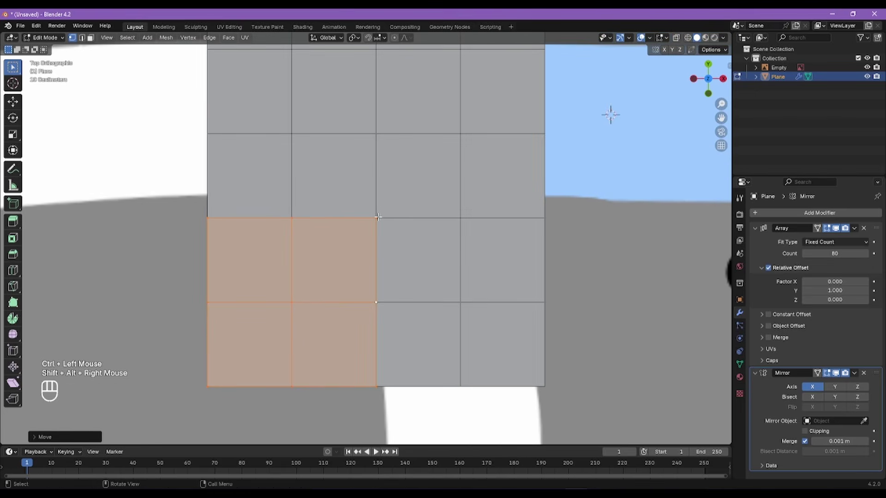
click(613, 285)
key(Tab)
key(Tab)
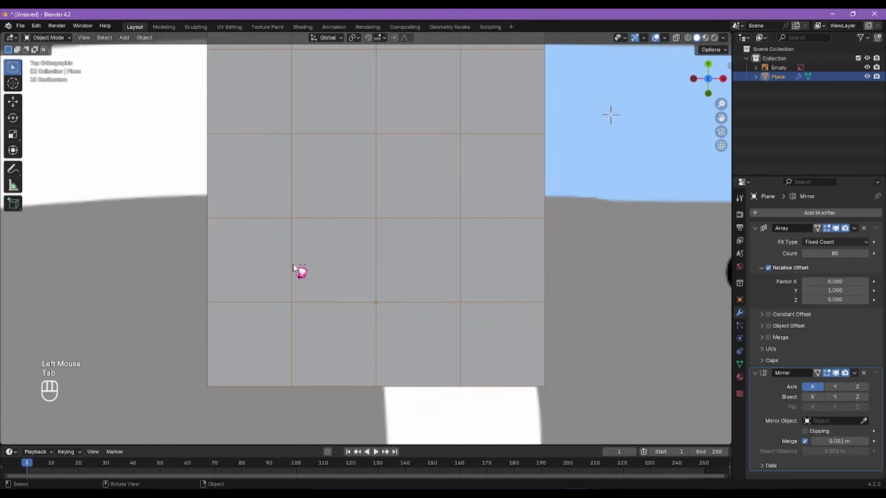
drag(273, 263, 328, 318)
click(91, 37)
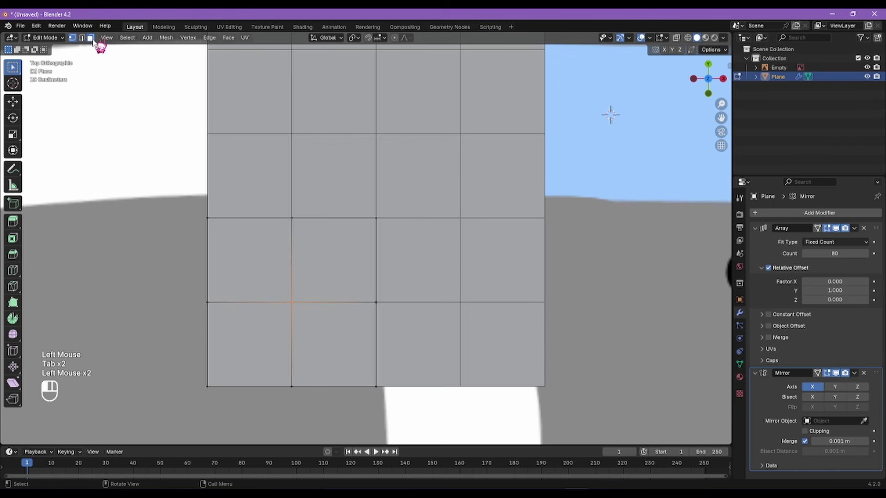
click(290, 279)
alt+shift+right_drag(332, 257, 377, 223)
key(KP_Decimal)
scroll(321, 172, down, 1)
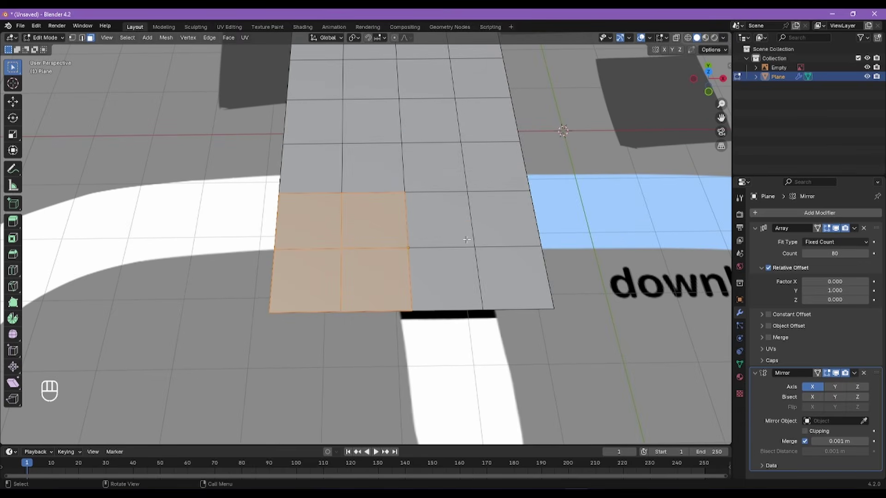
Step: Create a new material on the plane and name it Road
alt+right_drag(467, 239, 470, 301)
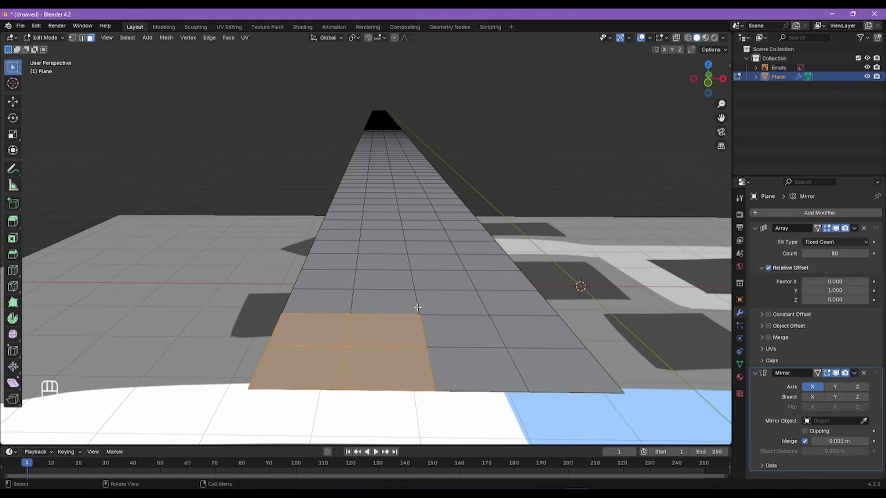
alt+right_drag(417, 308, 356, 259)
scroll(332, 258, up, 3)
scroll(332, 258, down, 3)
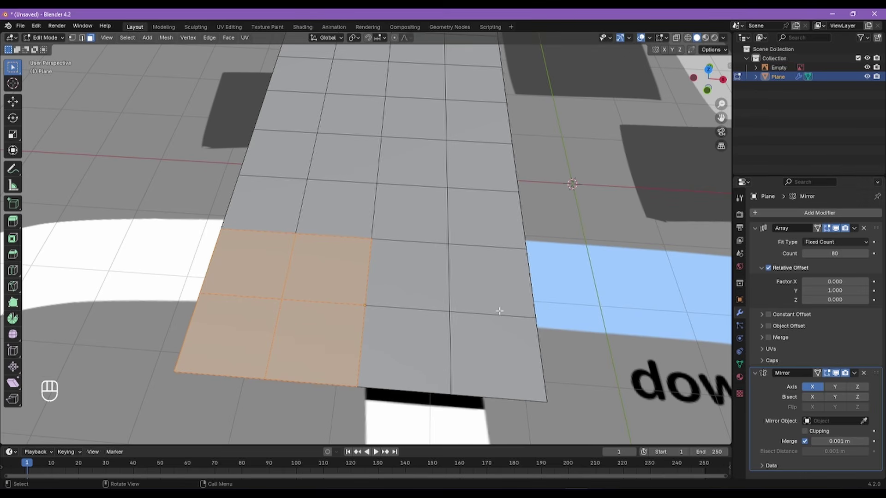
click(740, 378)
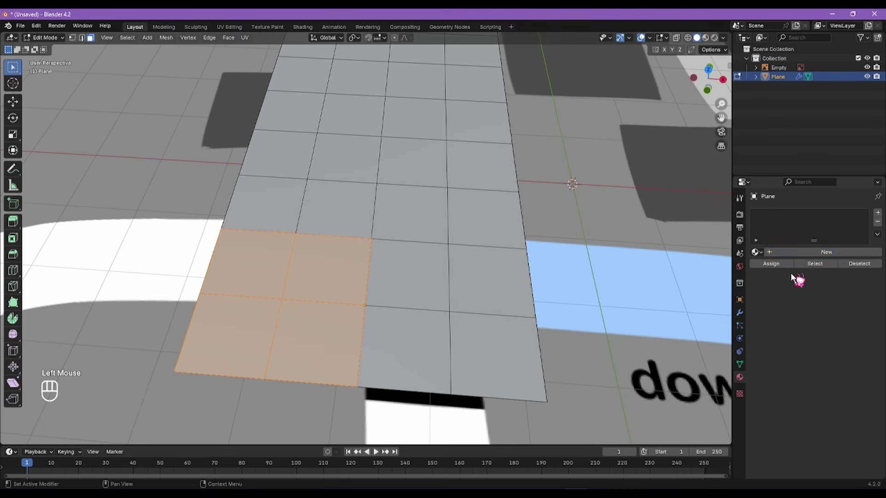
click(801, 253)
double_click(783, 216)
text(Ro)
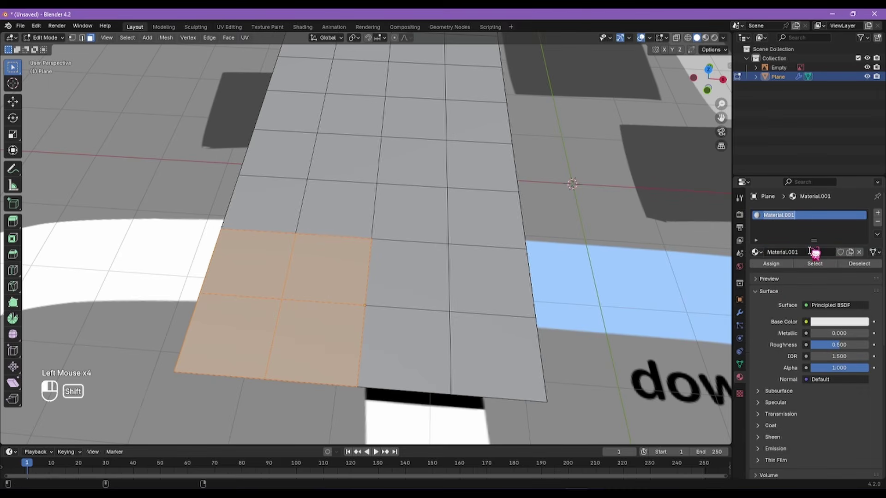
text(ad)
key(Return)
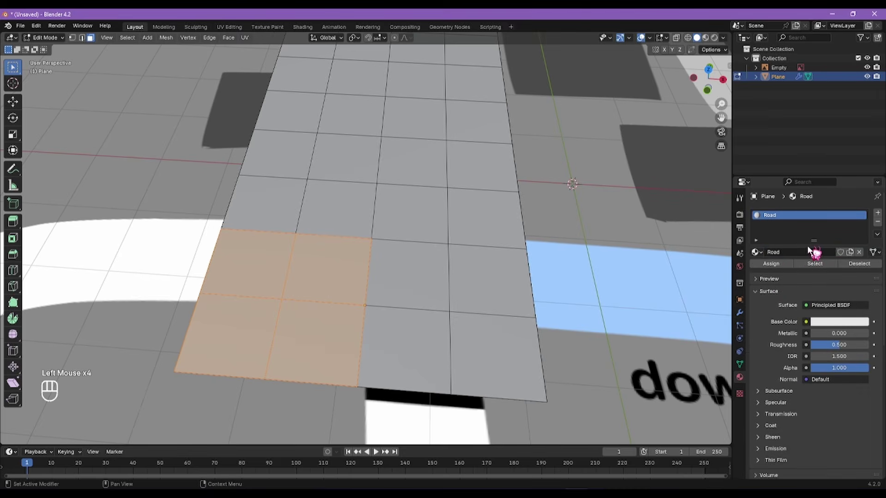
Step: Give the Road material's base color an Image Texture using Road.png from the Tutorial Track folder
click(806, 322)
click(805, 322)
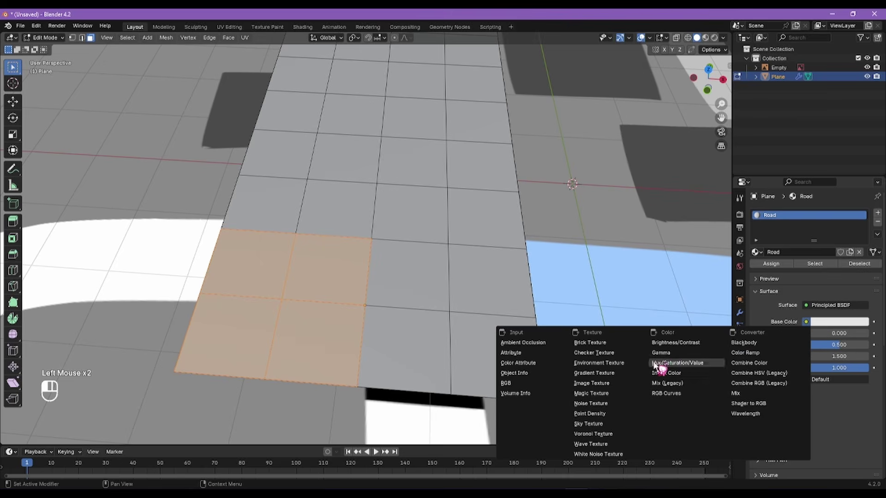
click(592, 383)
click(849, 333)
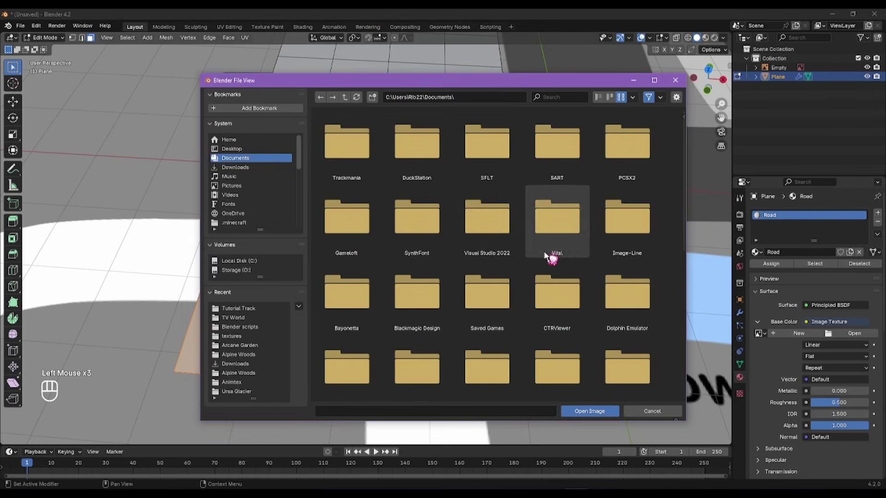
click(273, 308)
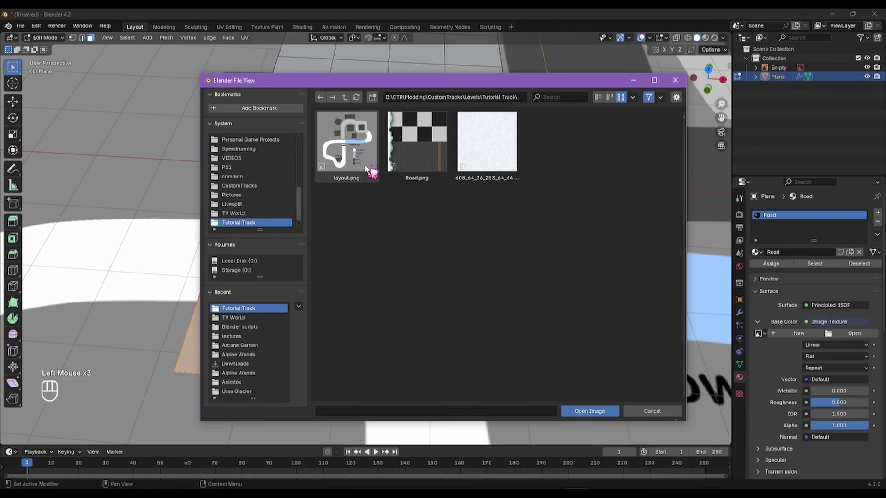
double_click(421, 163)
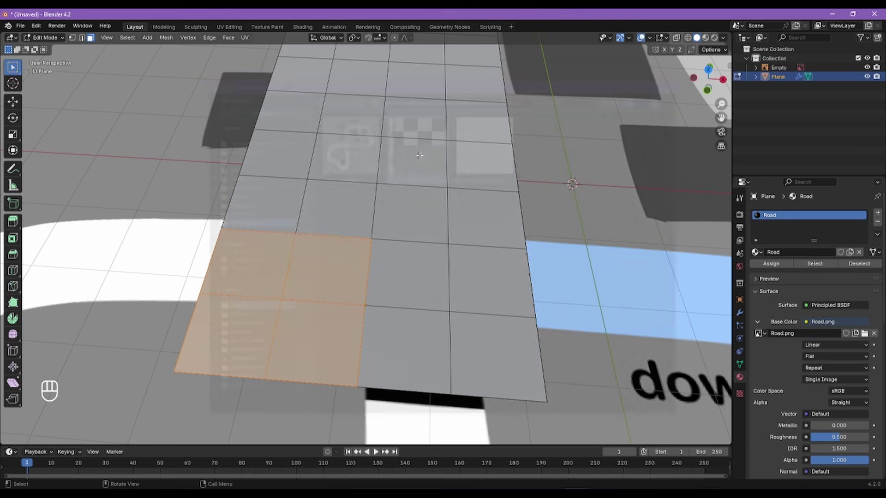
Step: Switch to the UV Editing workspace and set the 3D viewport's solid shading to show textures on the road strip
click(226, 28)
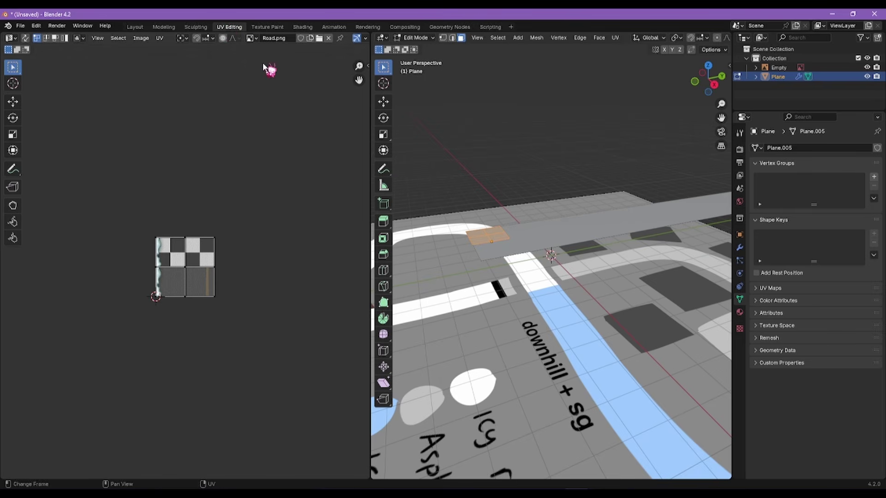
middle_drag(508, 253, 540, 203)
scroll(542, 198, up, 3)
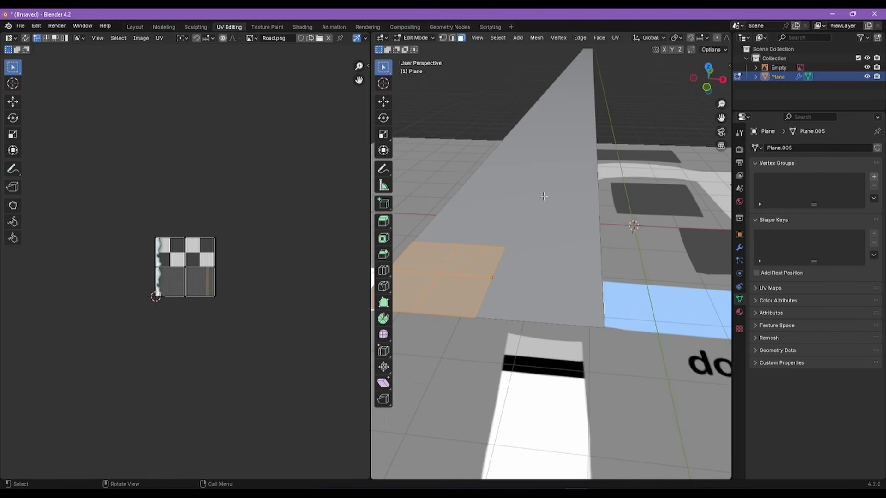
scroll(695, 40, right, 5)
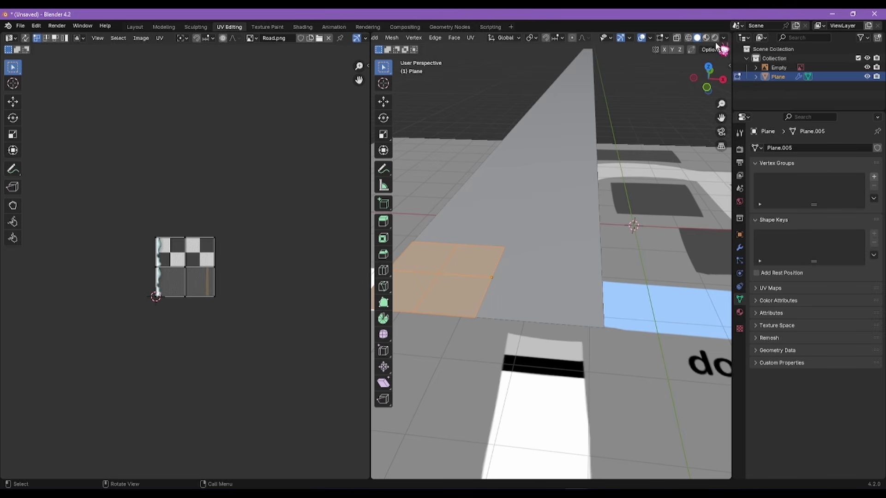
click(723, 38)
click(757, 187)
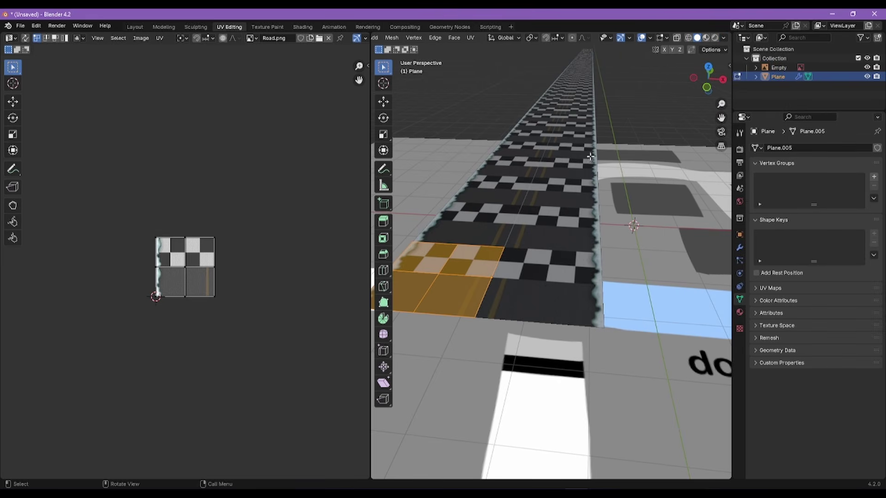
Step: Examine how the four faces' UVs map the road texture onto the first segment and its mirrored half
scroll(590, 157, up, 6)
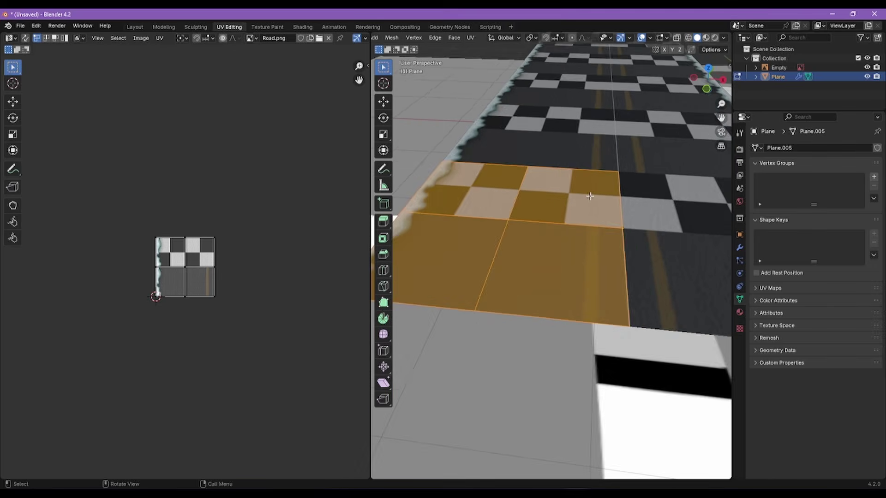
scroll(589, 196, down, 2)
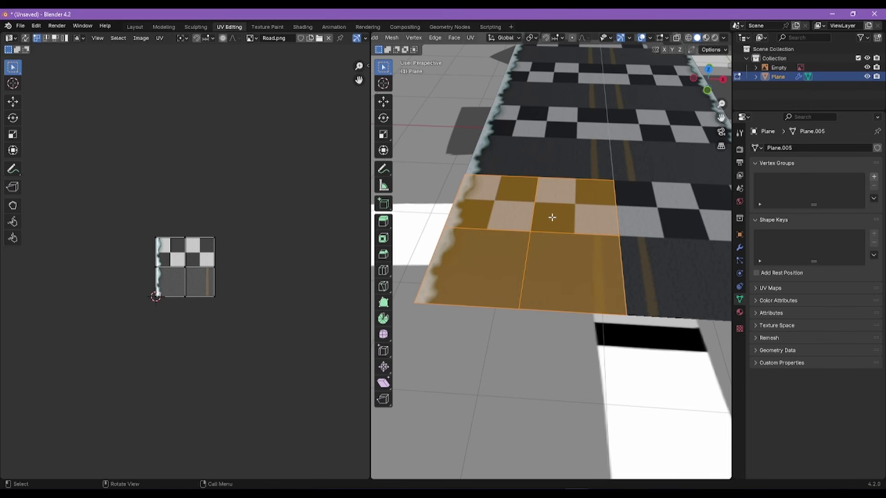
scroll(192, 292, up, 4)
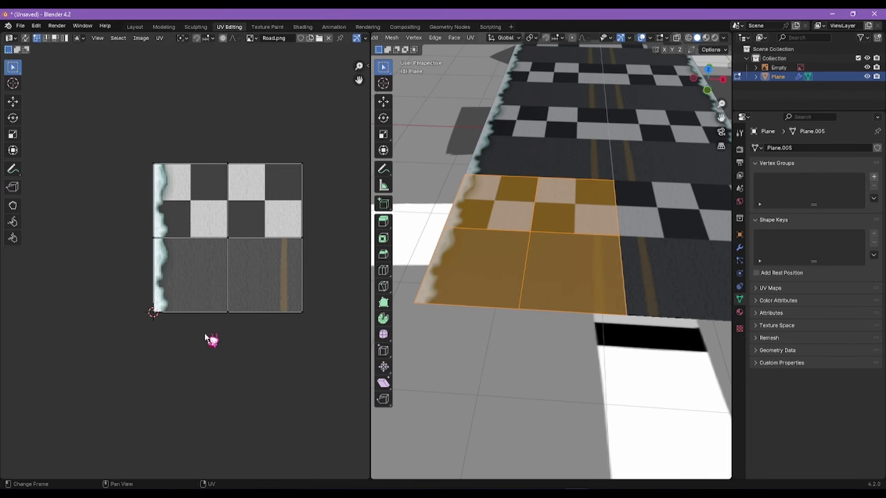
scroll(219, 319, up, 2)
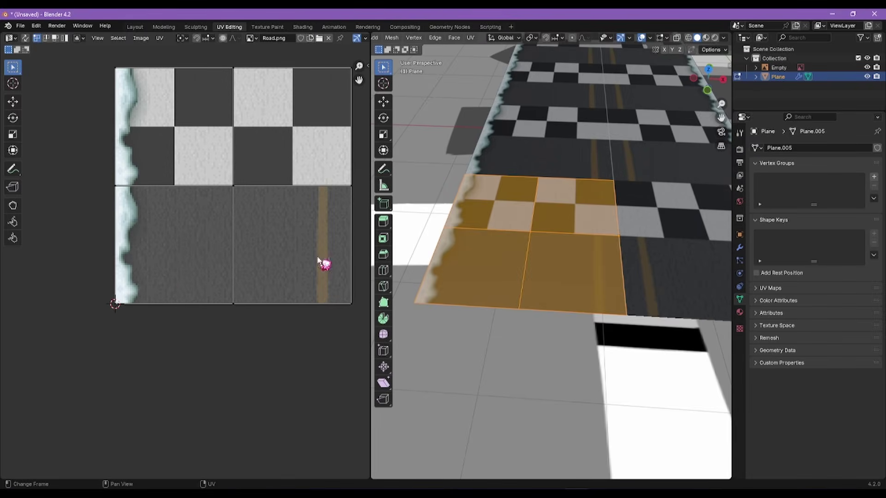
middle_drag(307, 340, 230, 351)
scroll(222, 283, down, 2)
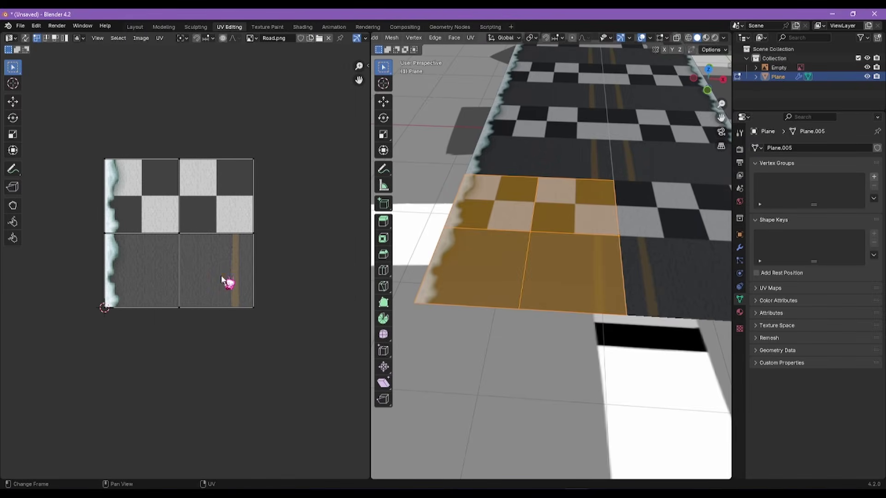
middle_drag(256, 268, 183, 268)
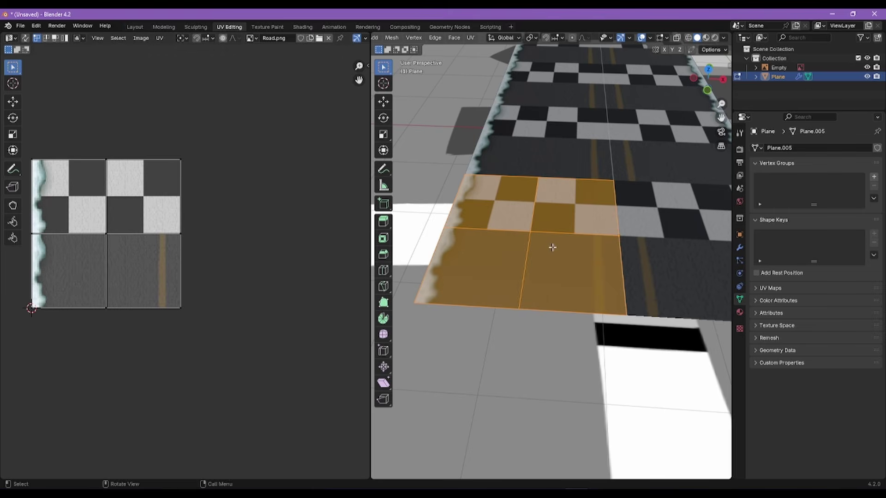
alt+right_drag(637, 260, 531, 251)
alt+right_drag(461, 262, 527, 260)
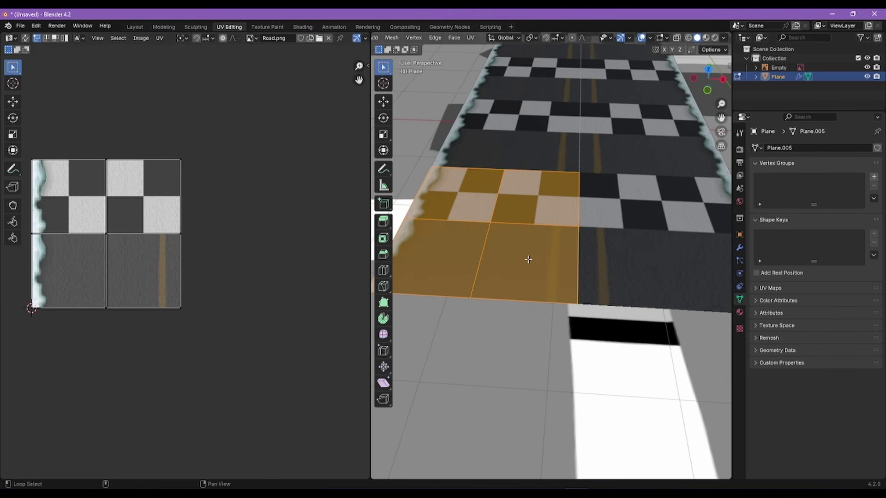
scroll(657, 257, down, 2)
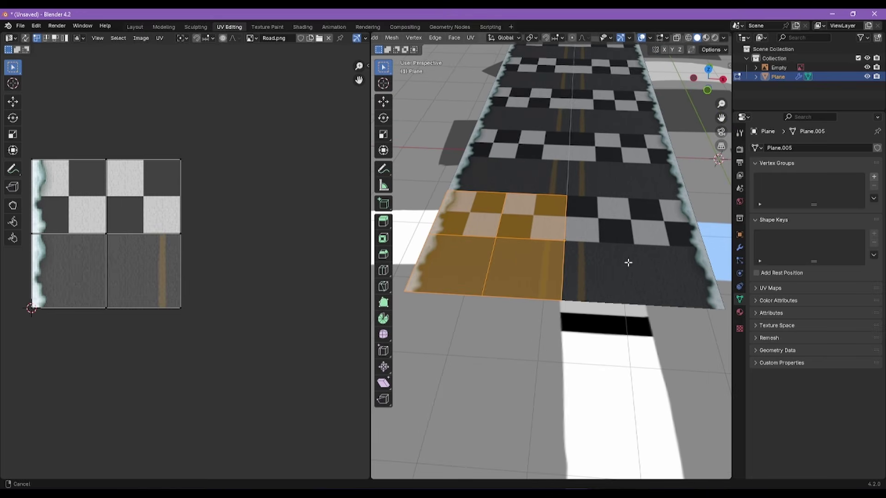
Step: Select the first segment's two checkered faces, move their UVs straight down onto the texture's asphalt half, and deselect the faces
click(490, 217)
click(532, 217)
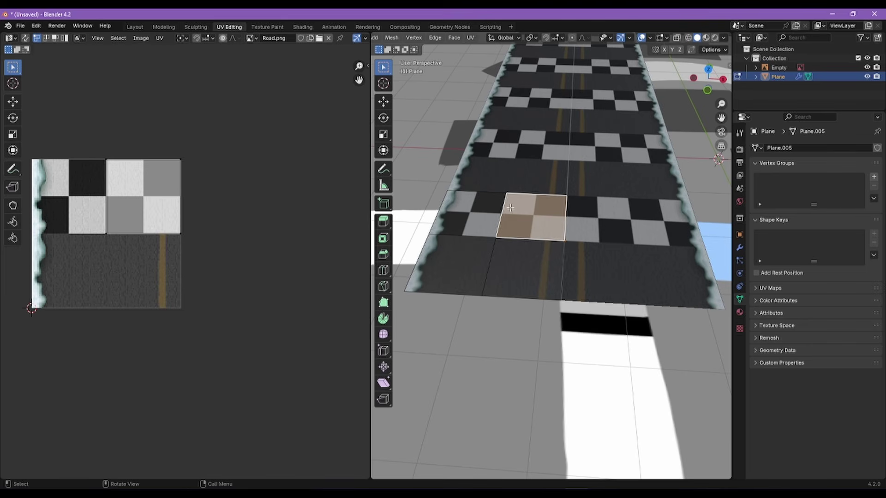
alt+right_drag(538, 193, 548, 200)
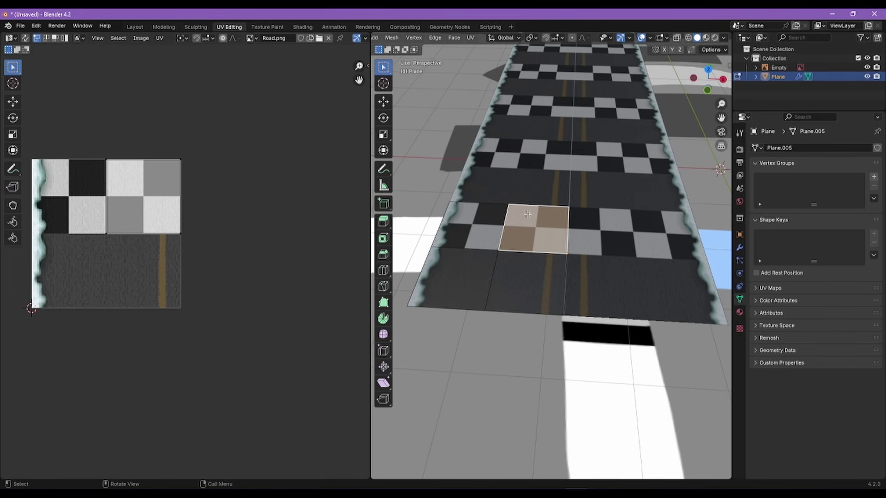
click(490, 223)
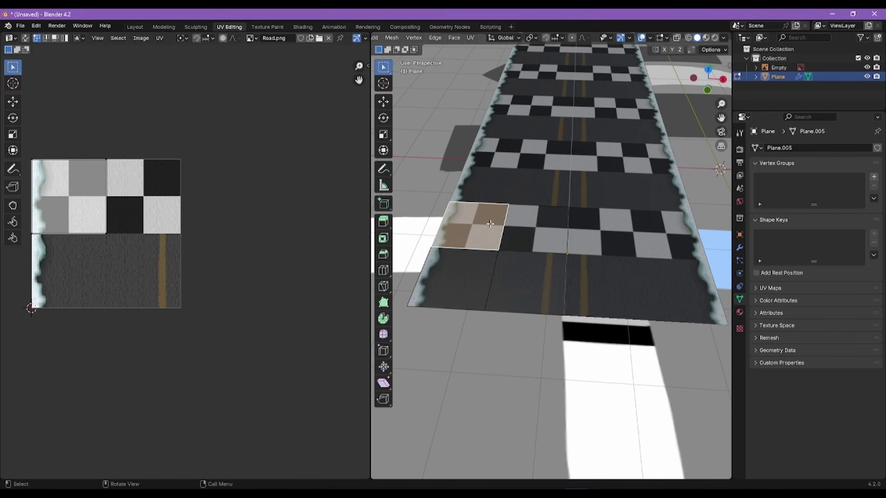
shift+click(524, 228)
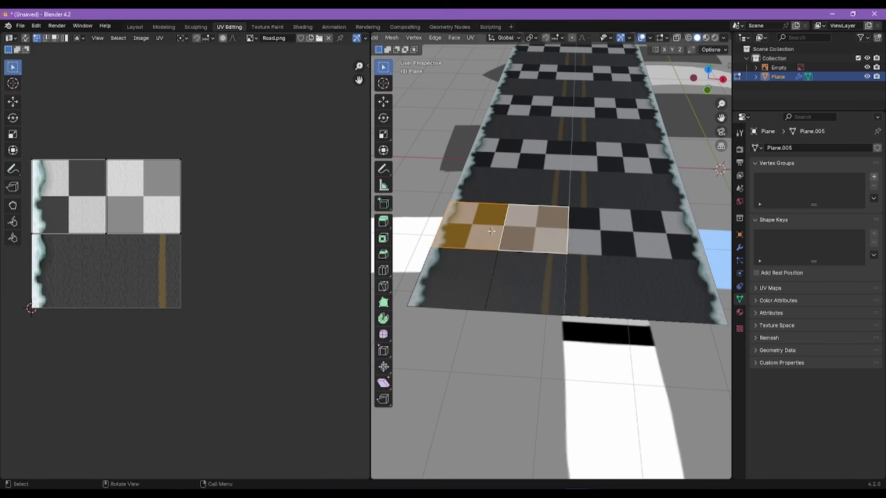
key(a)
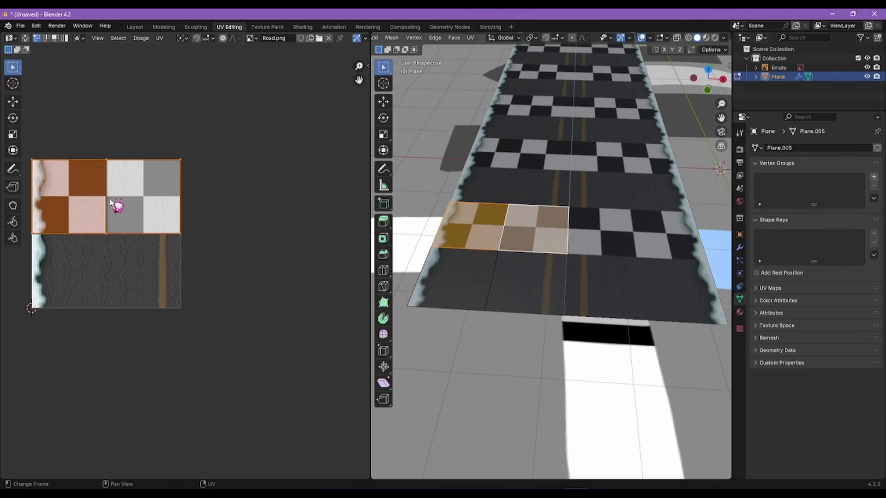
key(g)
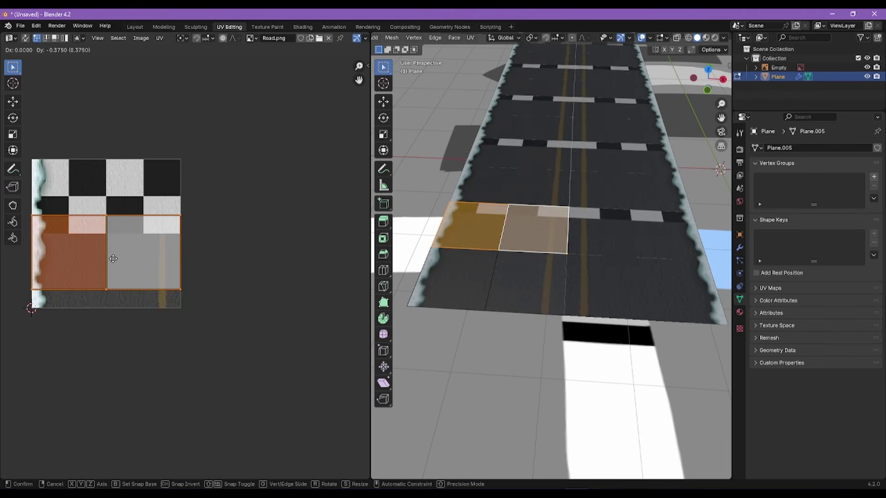
click(118, 275)
click(243, 262)
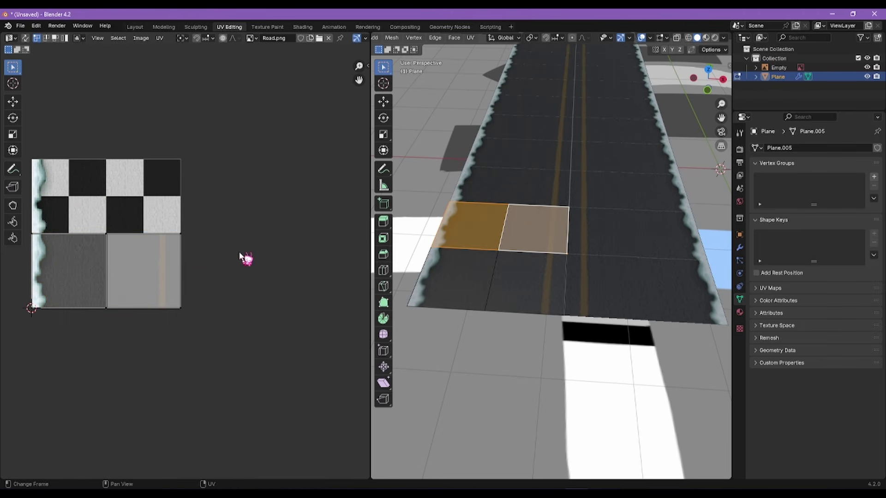
middle_drag(570, 267, 570, 234)
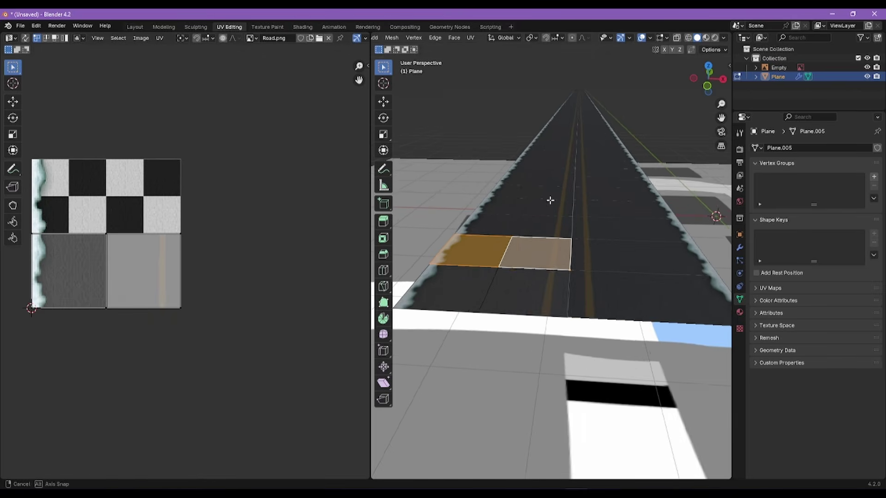
middle_drag(549, 197, 547, 161)
click(462, 148)
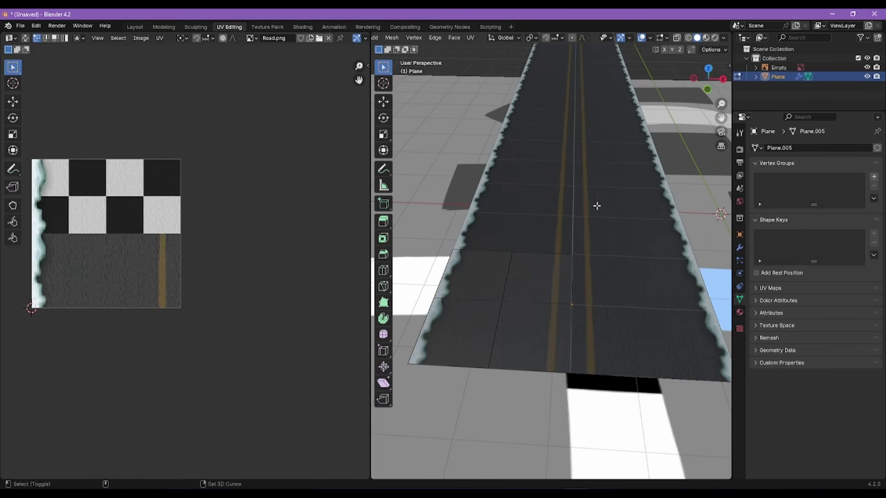
middle_drag(593, 198, 599, 222)
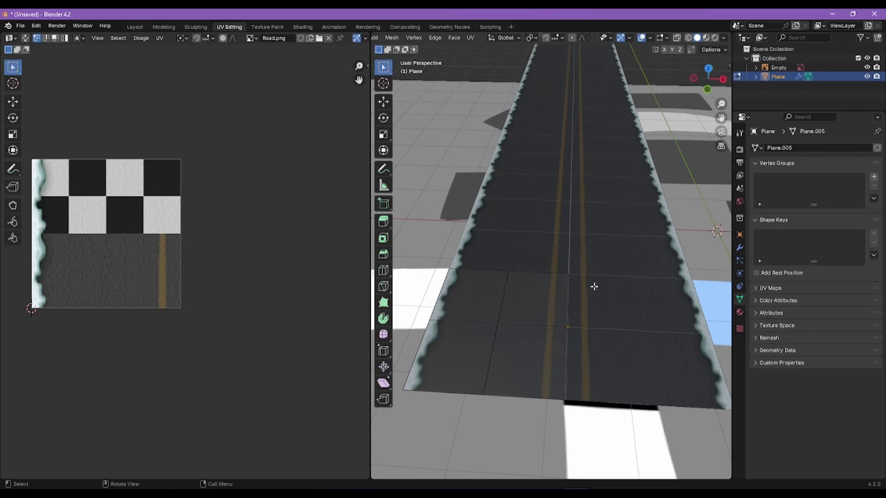
Step: Leave Edit Mode on the road strip and set the Road.png base color texture's interpolation to Closest
key(Tab)
scroll(572, 328, up, 5)
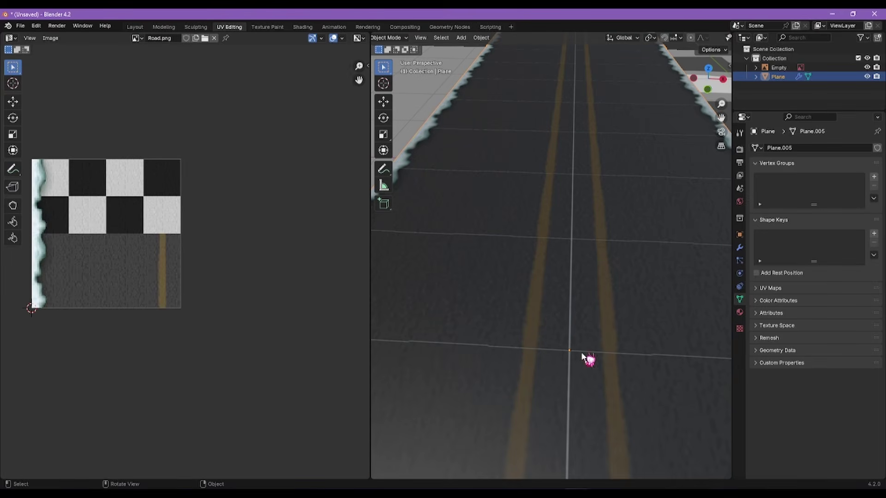
scroll(475, 345, down, 5)
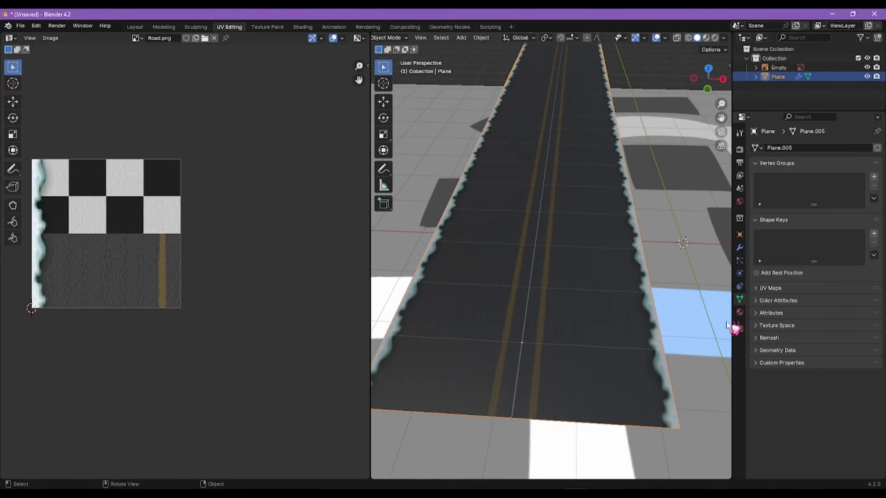
click(740, 312)
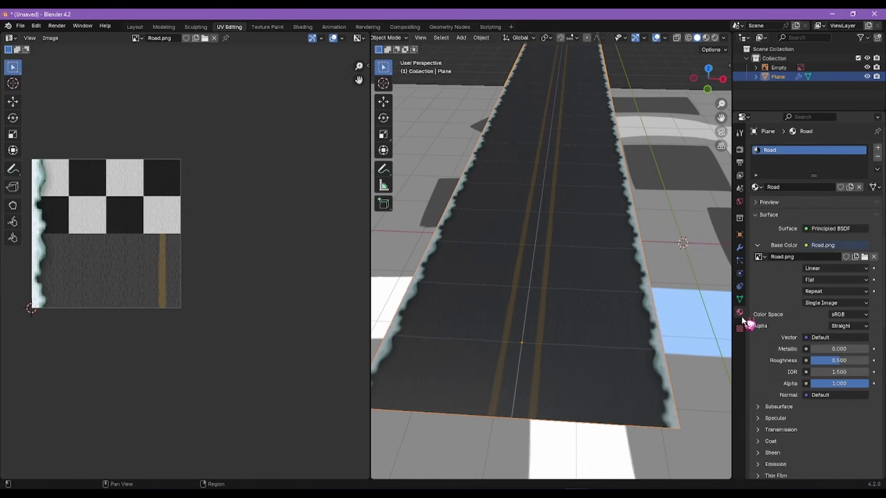
click(822, 270)
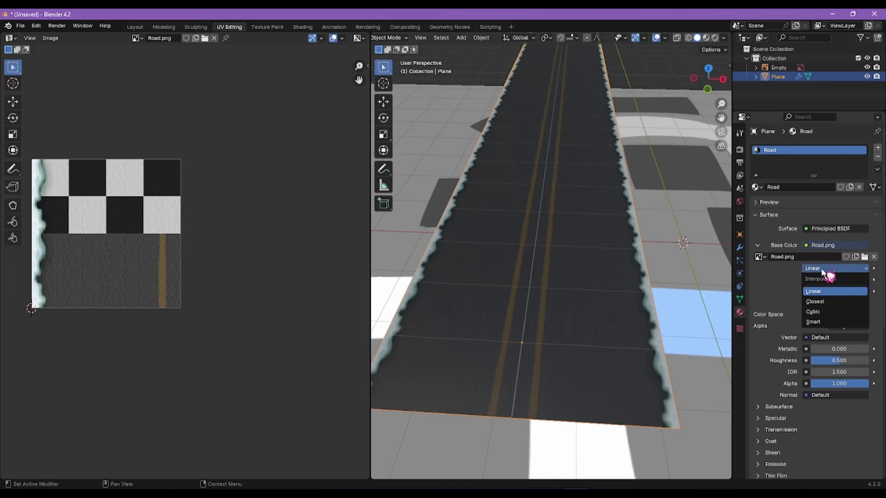
click(816, 302)
Step: Examine the road texture along the strip and compare the strip's width with the track layout image
scroll(530, 374, up, 5)
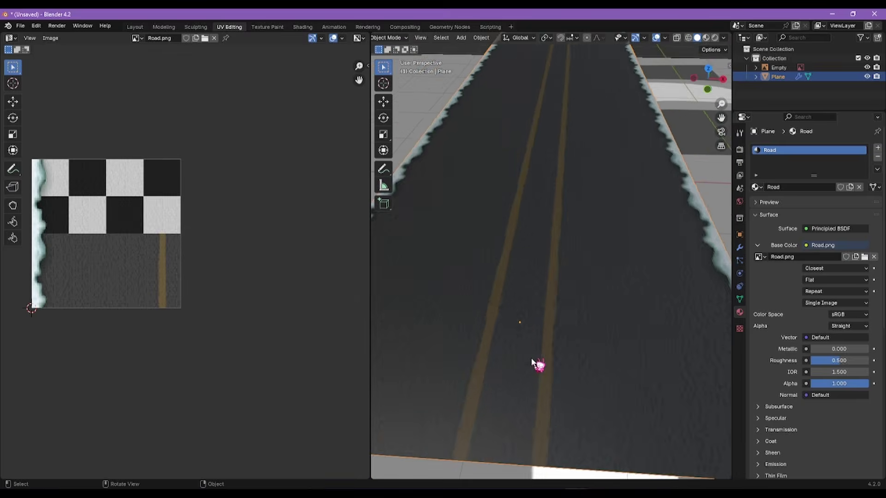
middle_drag(532, 362, 421, 362)
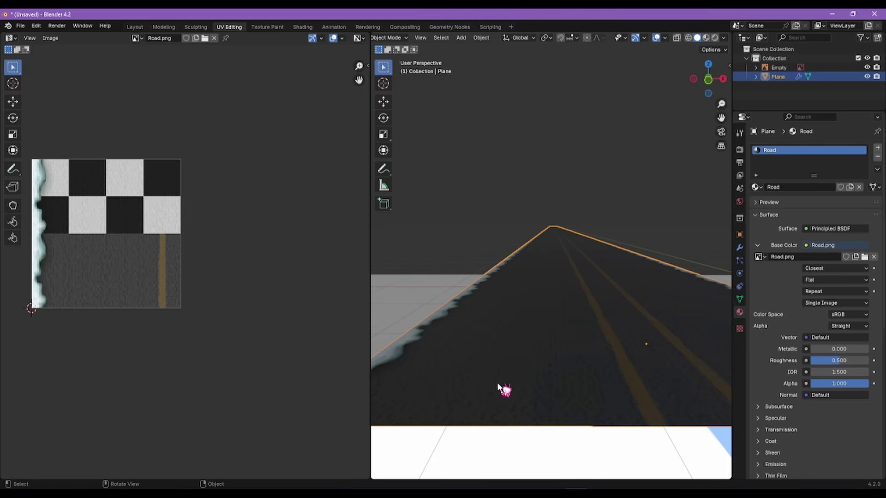
middle_drag(497, 385, 521, 369)
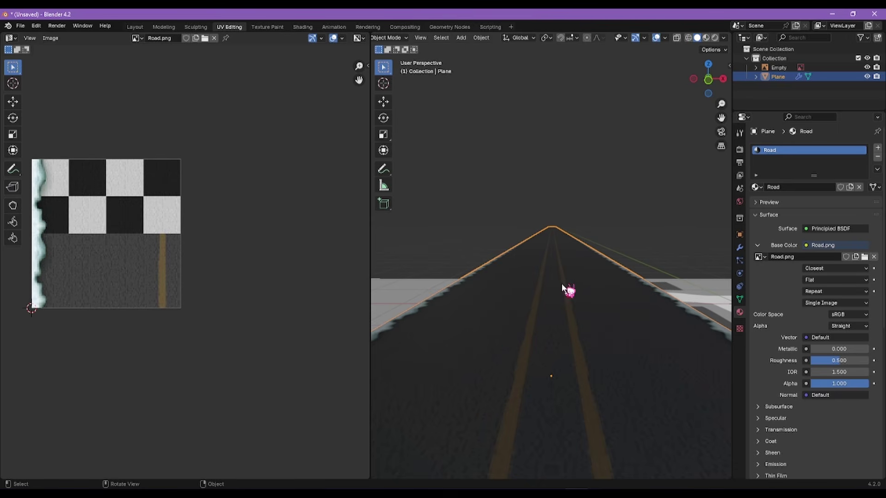
mouse_move(568, 291)
middle_down()
mouse_move(552, 277)
mouse_move(548, 248)
mouse_move(559, 382)
mouse_move(553, 289)
middle_up()
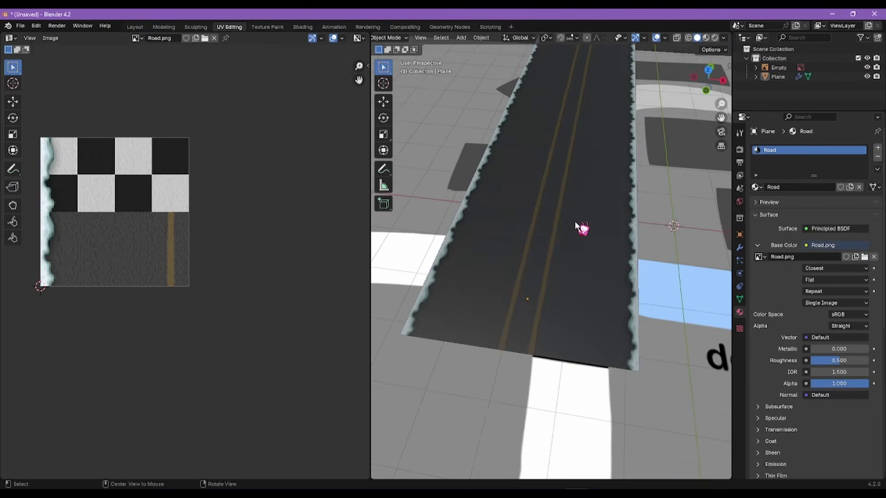
middle_drag(582, 229, 590, 252)
click(589, 251)
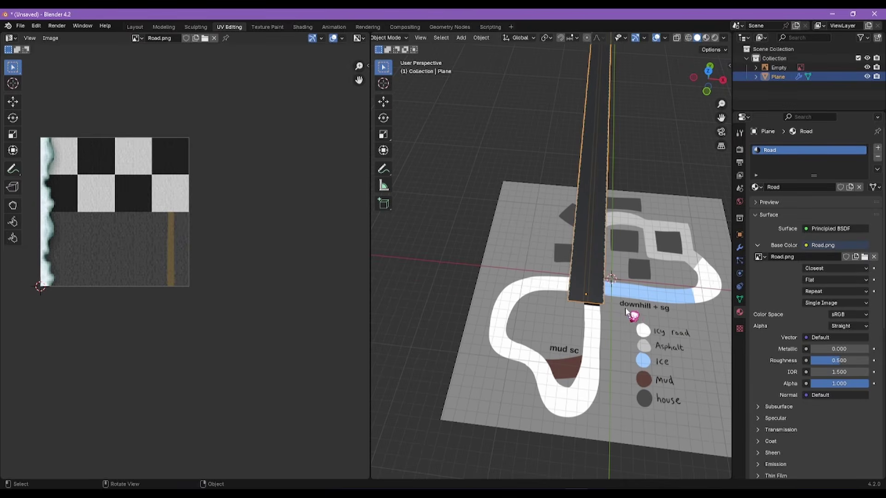
shift+middle_drag(618, 299, 563, 283)
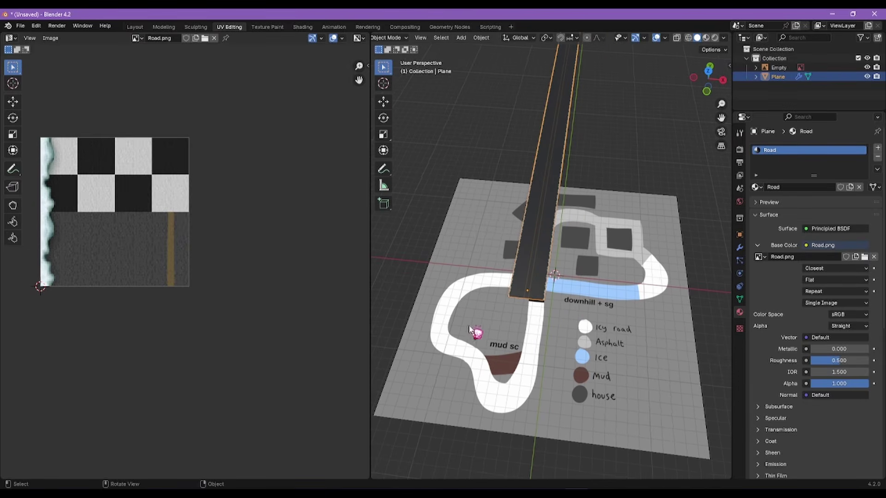
Step: Return to the Layout workspace, deselect the road strip, and add a Path curve at the 3D cursor
double_click(141, 28)
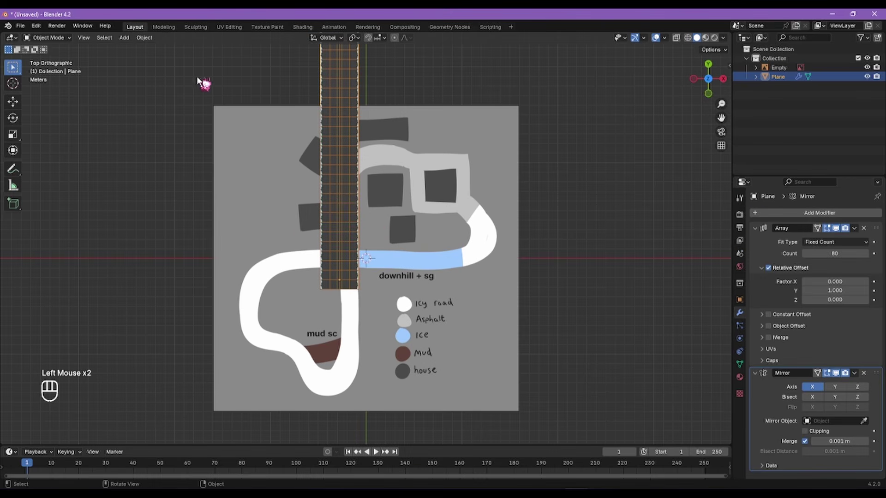
scroll(318, 265, up, 4)
scroll(558, 169, down, 2)
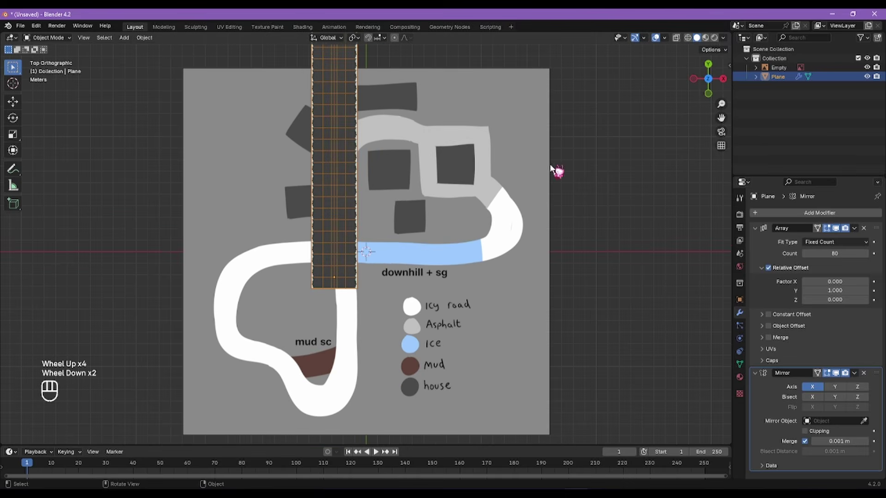
click(724, 38)
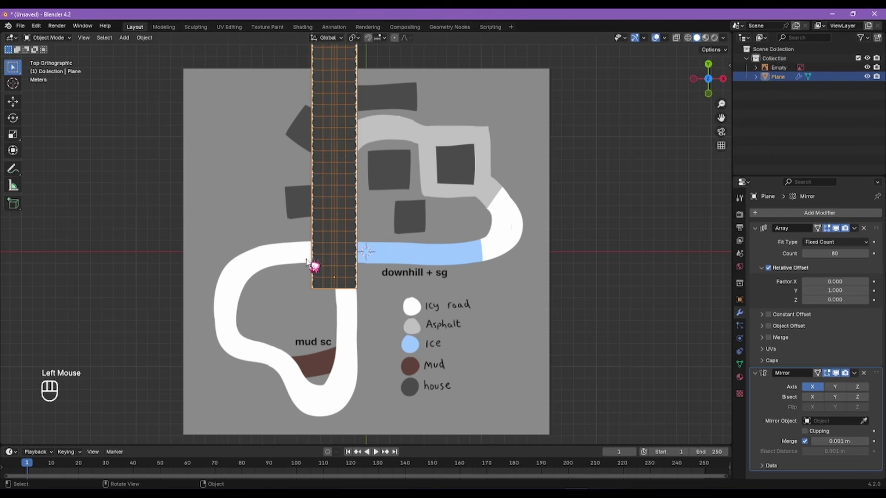
scroll(310, 270, up, 1)
click(645, 264)
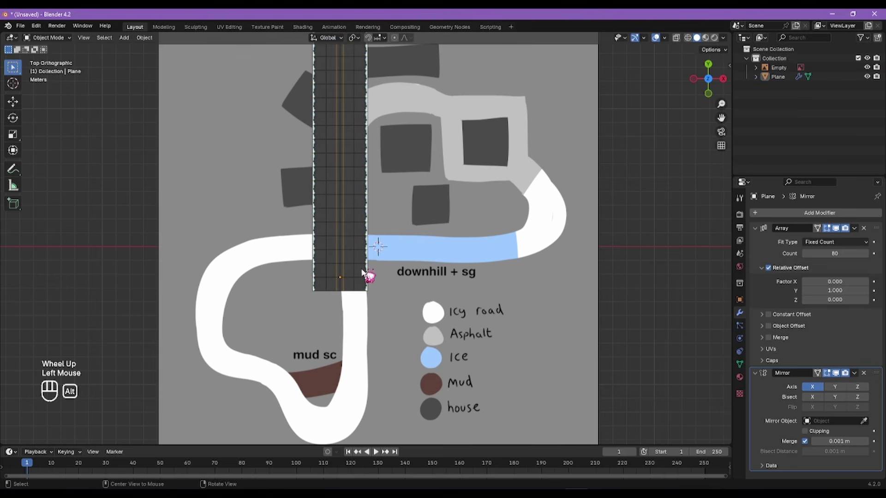
alt+right_drag(366, 272, 350, 234)
click(349, 226)
click(632, 215)
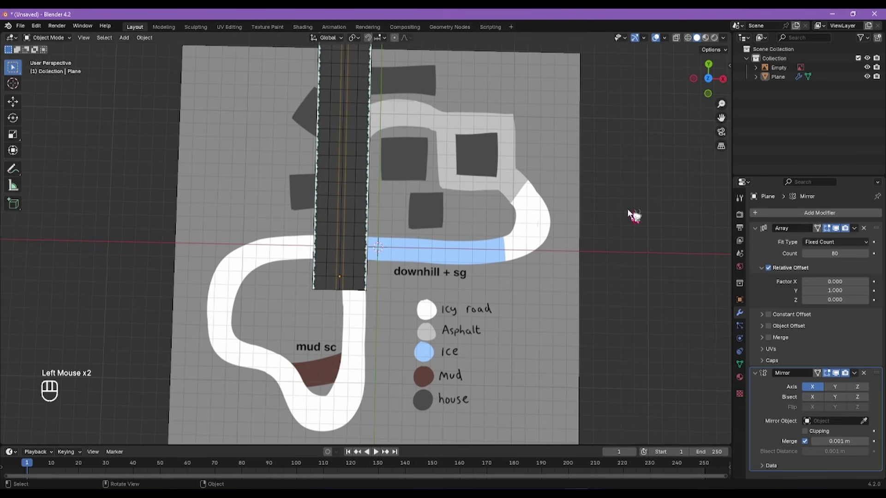
key(shift+a)
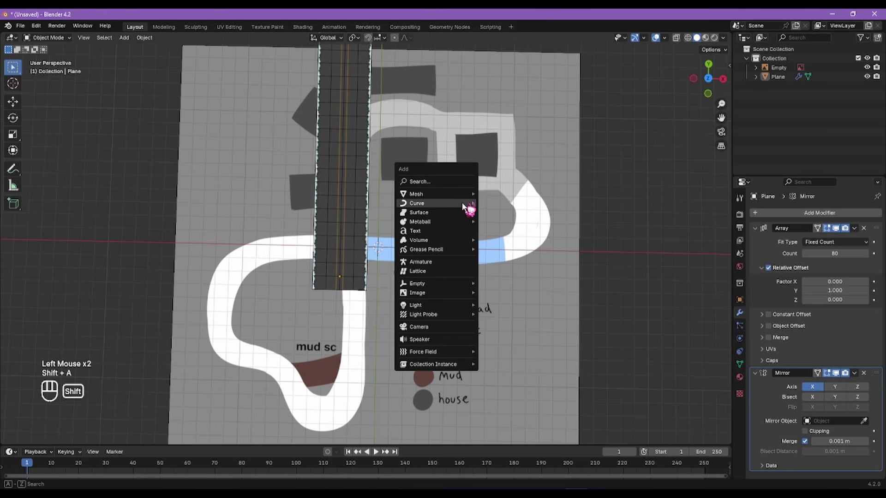
mouse_move(463, 204)
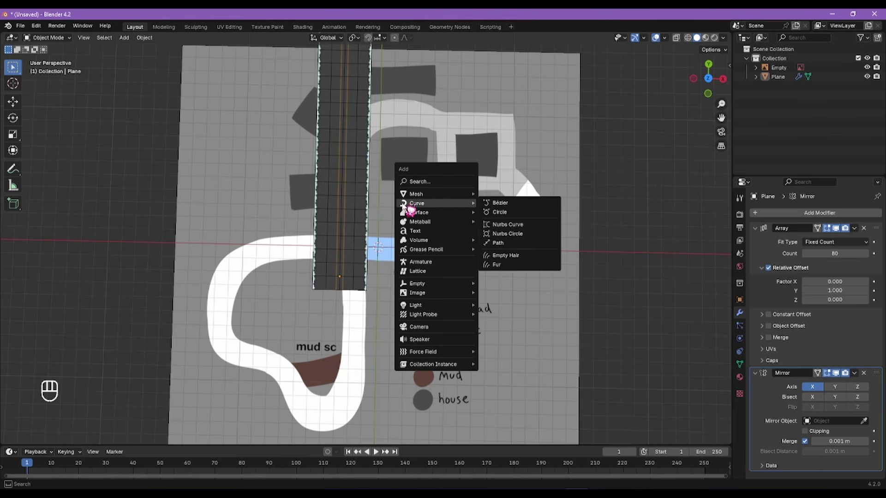
click(525, 243)
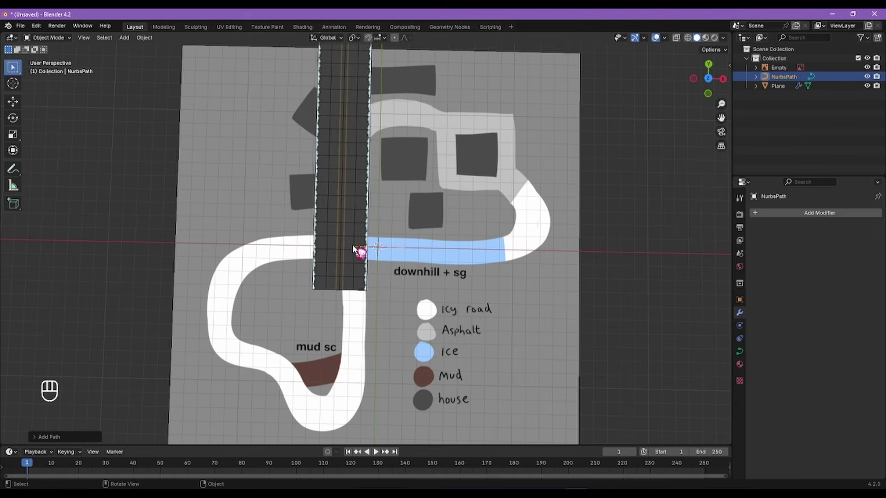
Step: Select the track layout reference image and scale it up uniformly to about 18.01
scroll(362, 250, up, 5)
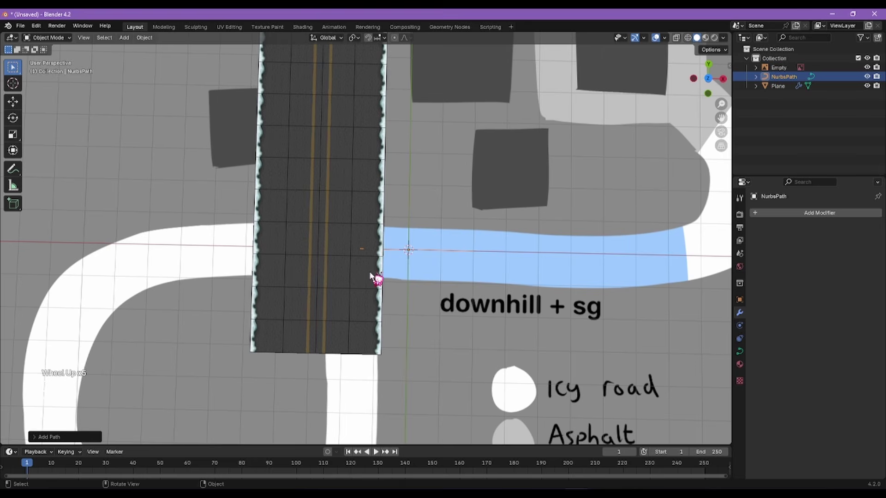
click(398, 292)
alt+right_drag(412, 291, 369, 245)
scroll(371, 256, down, 1)
scroll(411, 285, down, 2)
key(s)
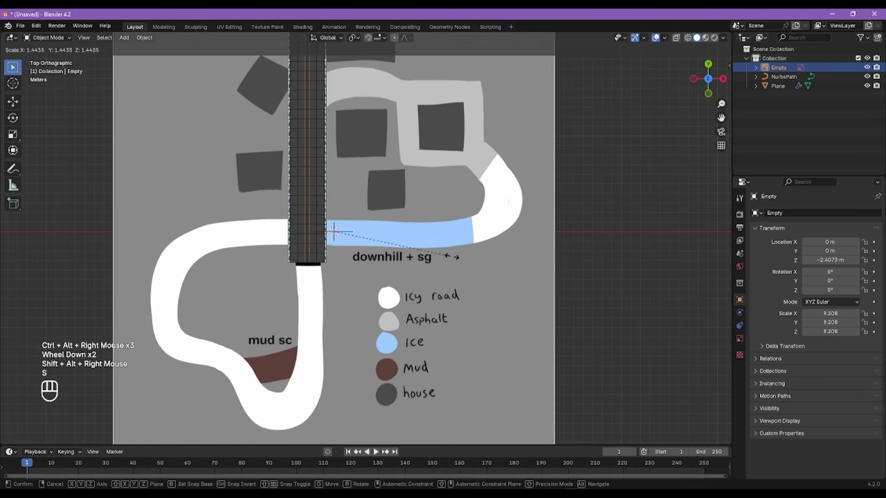
click(565, 253)
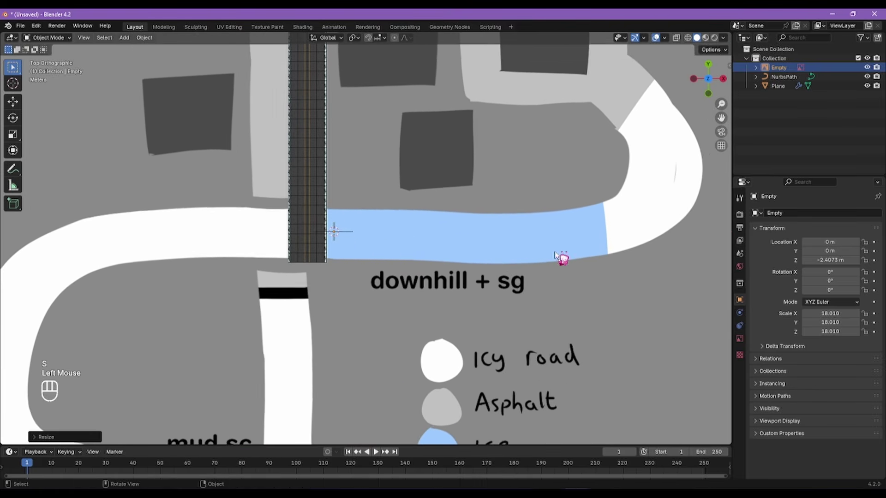
Step: Move the reference image to about X 1.3 m, Y 6.69 m and scale it to about 15.14 to match the road's width
key(g)
click(494, 214)
key(s)
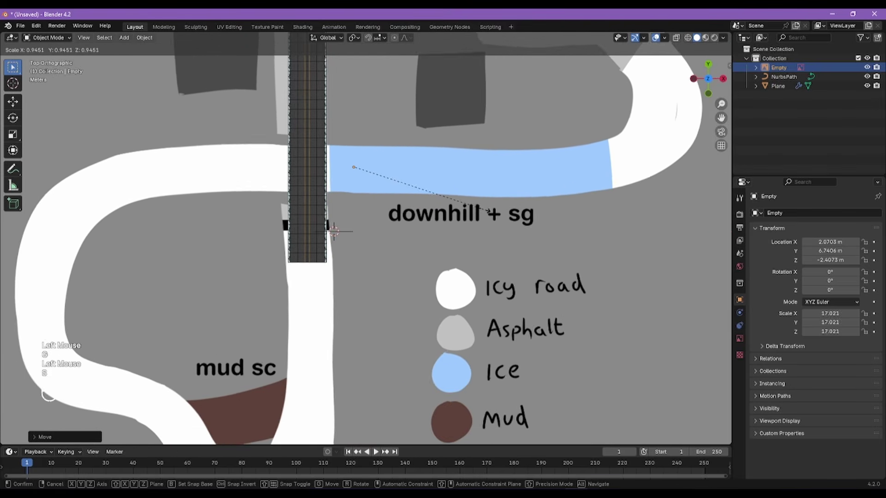
click(466, 213)
key(g)
click(455, 214)
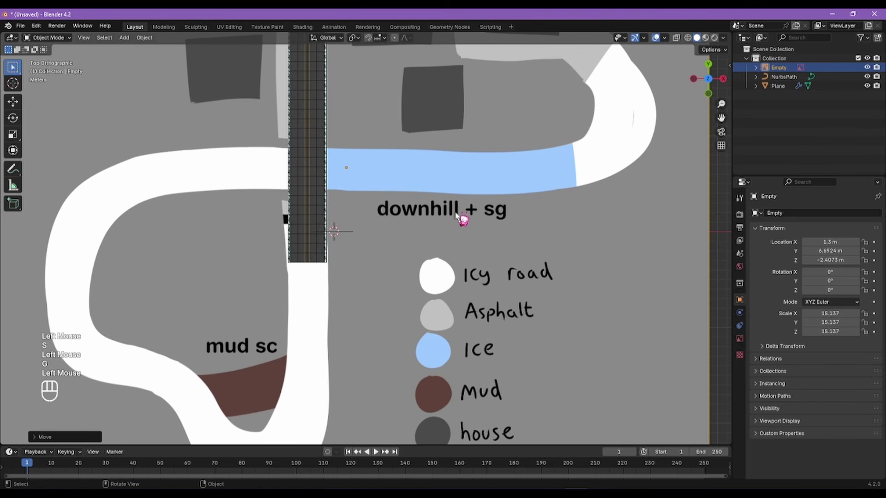
Step: Refine the reference image's fit under the road strip, scaling it to about 14.82 and moving it to about X 1.4 m, Y 4.86 m
key(g)
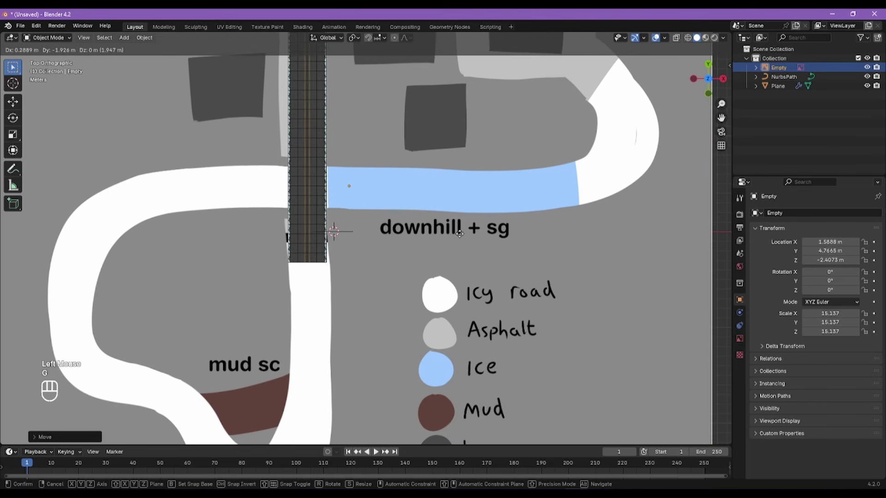
click(460, 236)
key(s)
click(457, 234)
key(g)
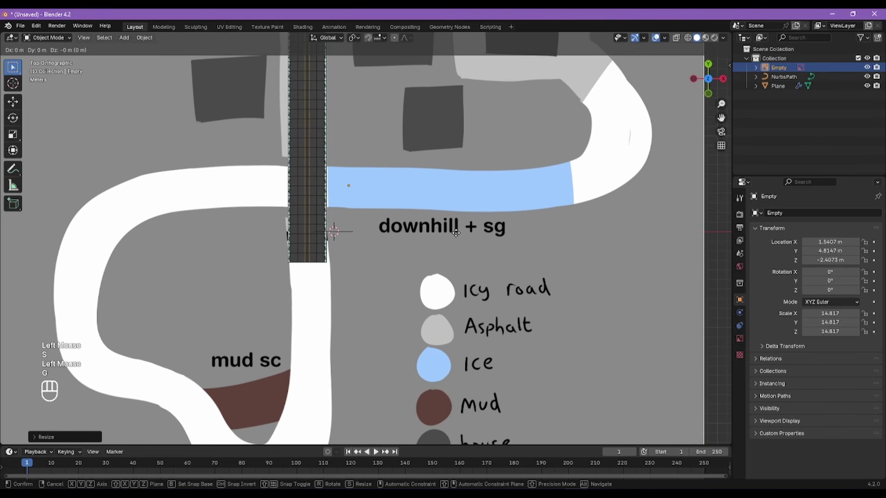
click(445, 237)
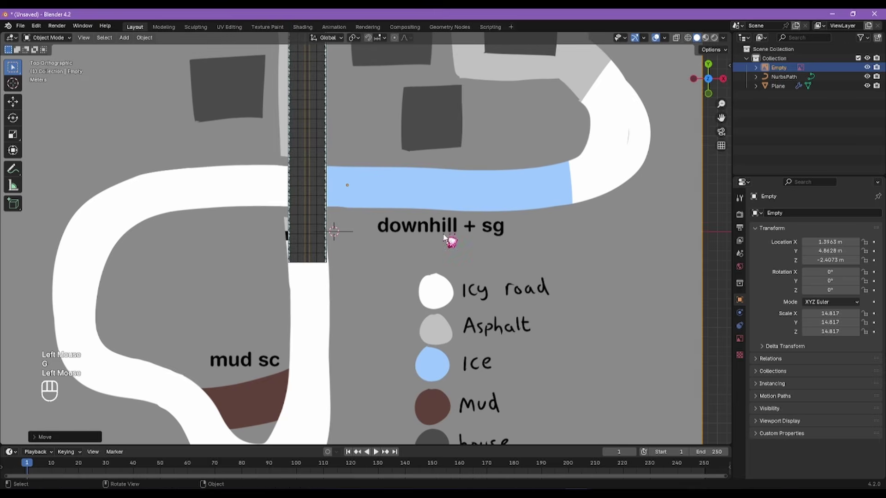
Step: Select the path curve and move it with snapping onto the road strip's center line near the strip's start
scroll(296, 257, up, 5)
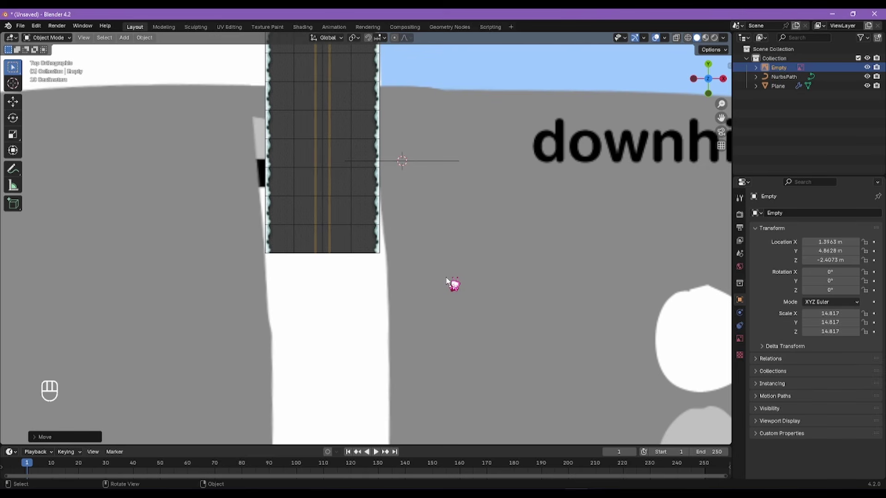
double_click(479, 275)
alt+shift+right_click(474, 292)
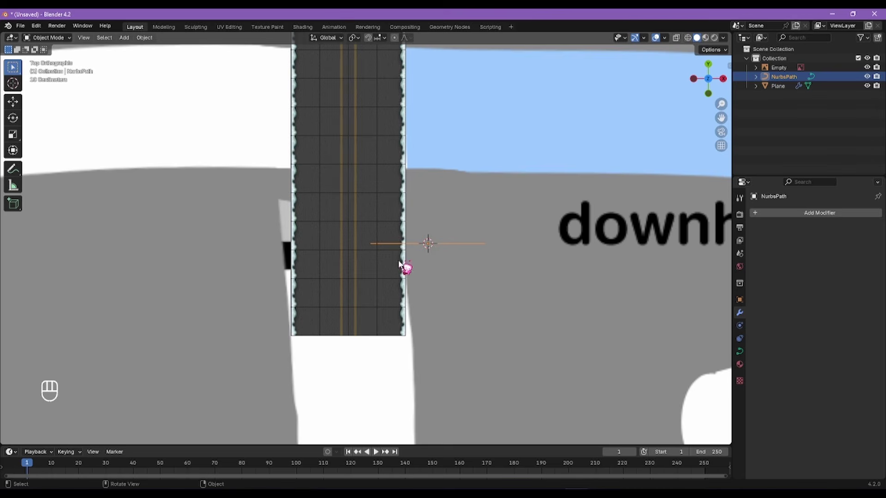
key(g)
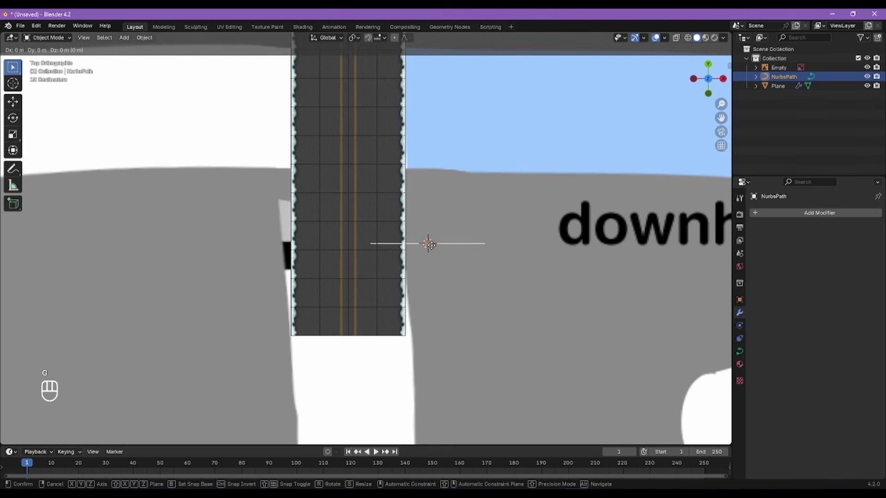
key(ctrl)
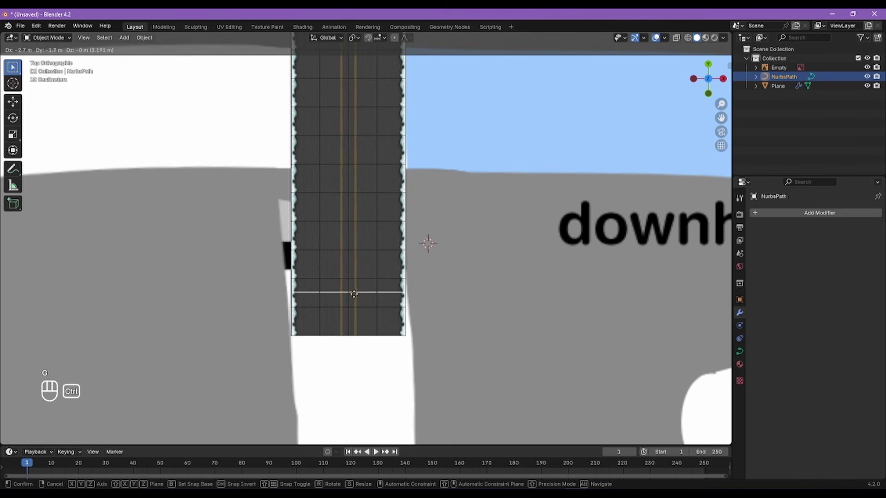
ctrl+click(352, 280)
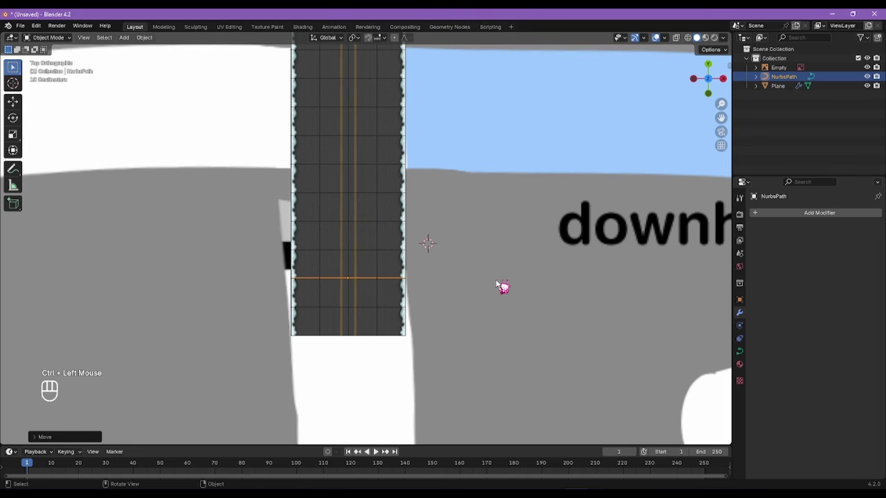
Step: Rotate the path curve 90° clockwise with snapping so it runs lengthwise along the road strip
key(r)
key(ctrl)
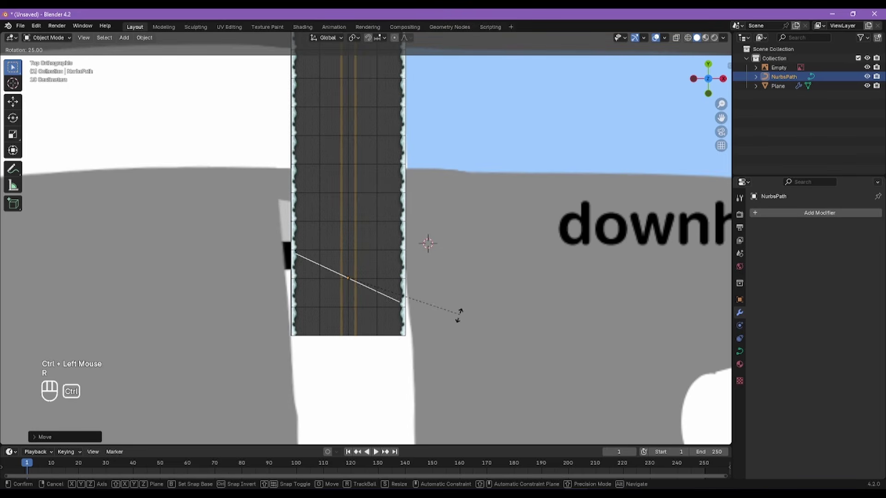
ctrl+click(363, 355)
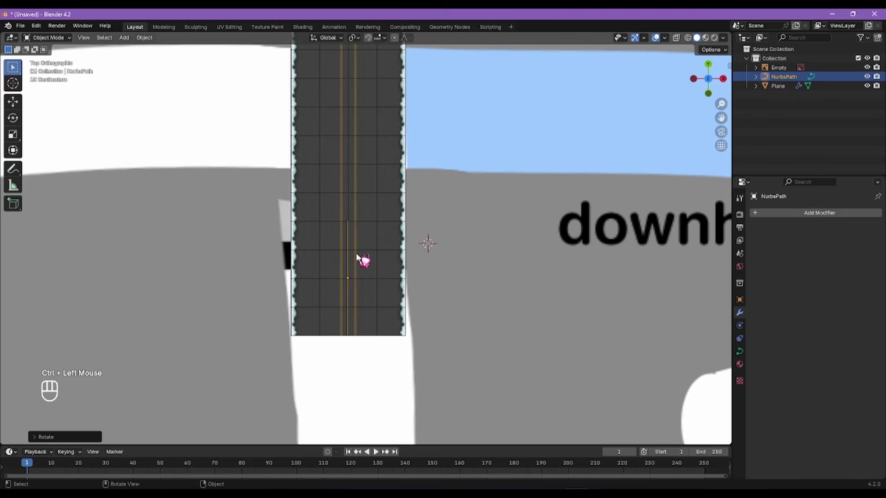
Step: Add a Curve modifier to the road strip and set NurbsPath as its curve object
scroll(359, 256, down, 3)
alt+shift+right_drag(361, 263, 369, 243)
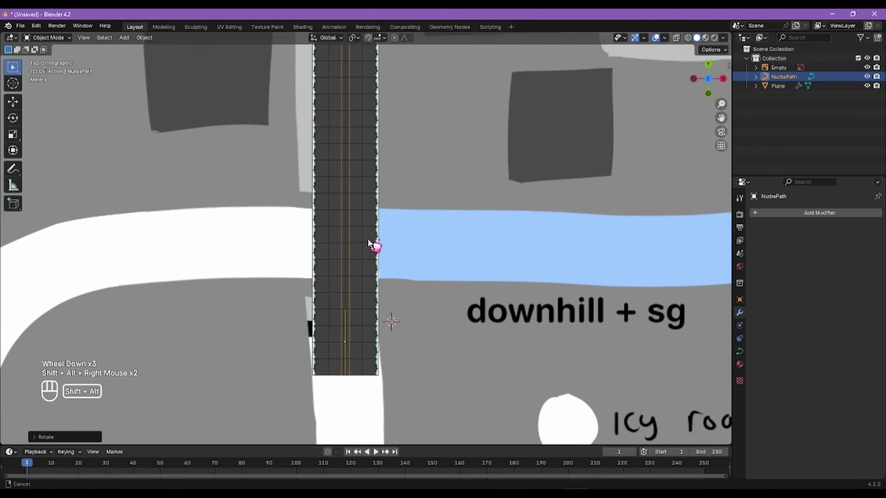
click(354, 268)
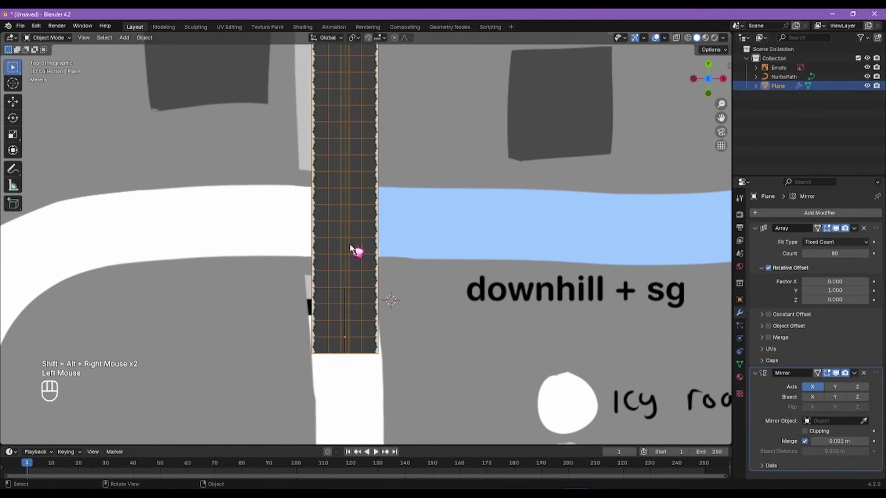
scroll(784, 318, down, 1)
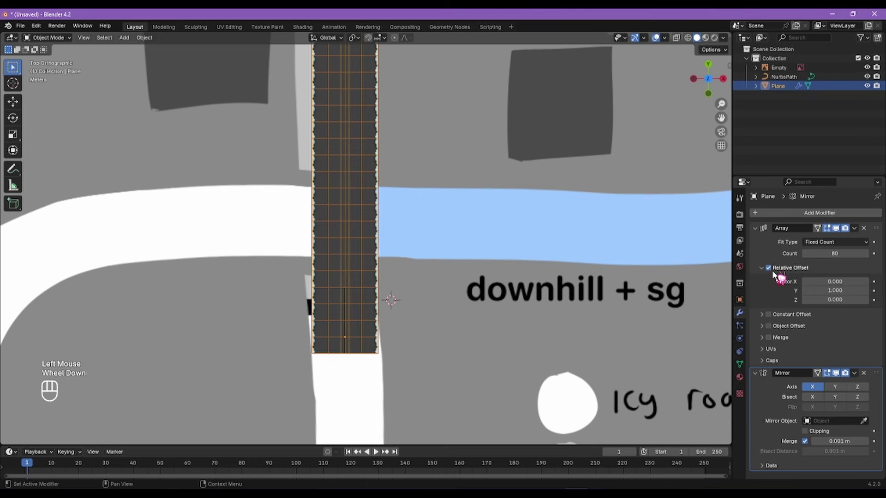
click(769, 213)
mouse_move(769, 214)
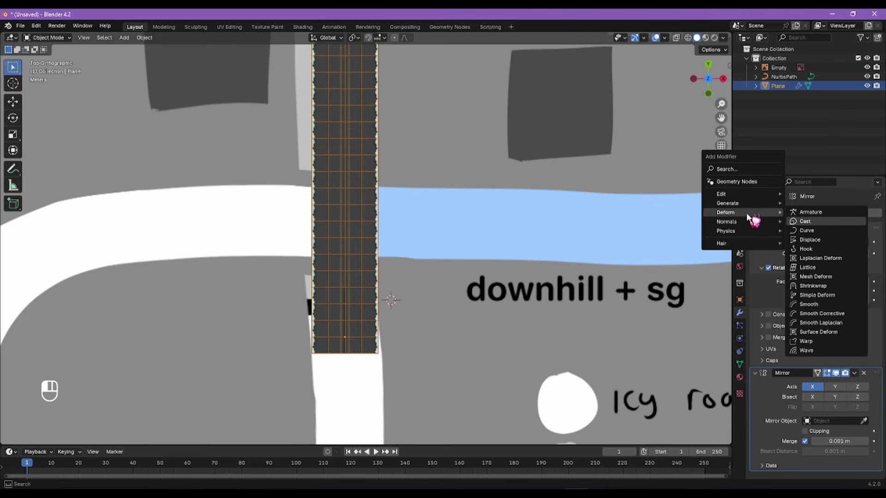
click(813, 230)
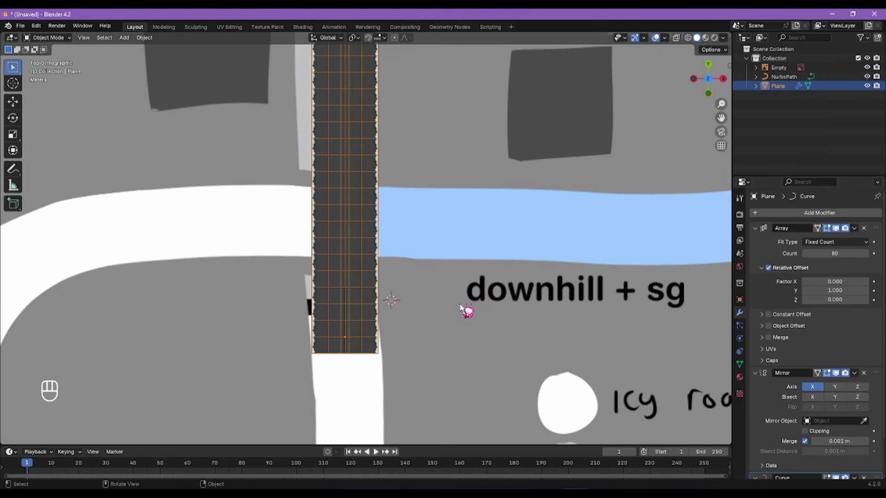
scroll(813, 339, down, 2)
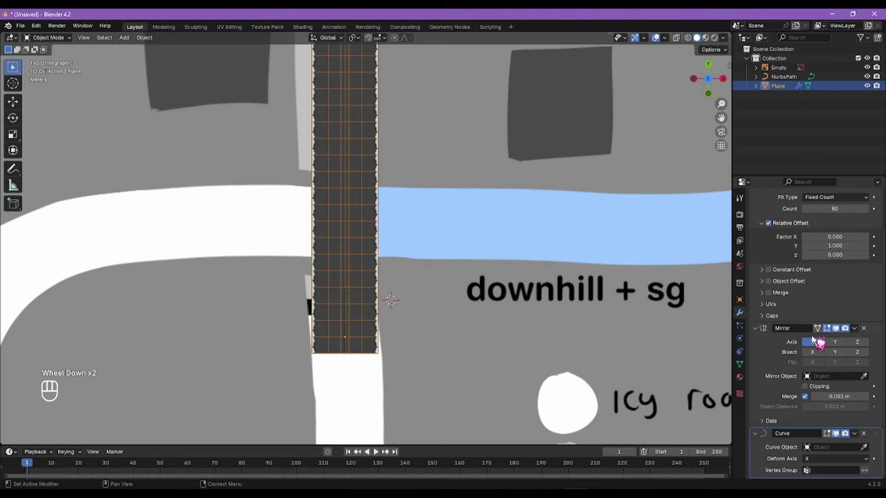
click(821, 450)
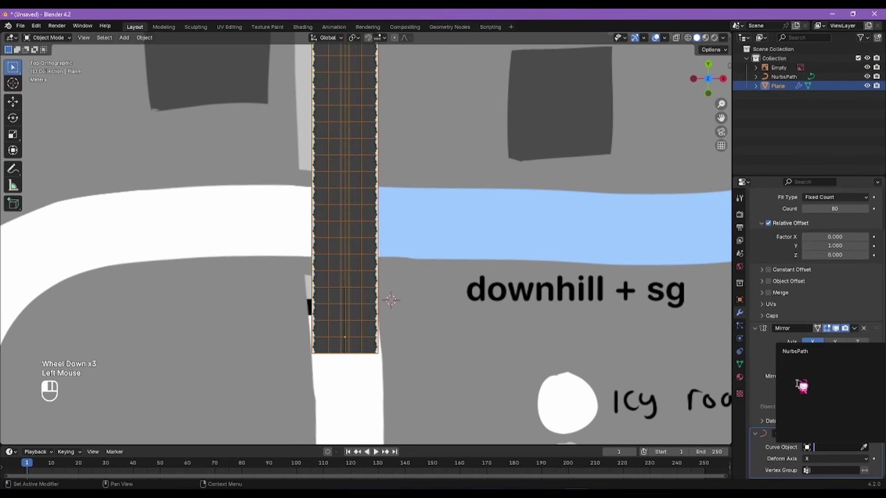
click(796, 352)
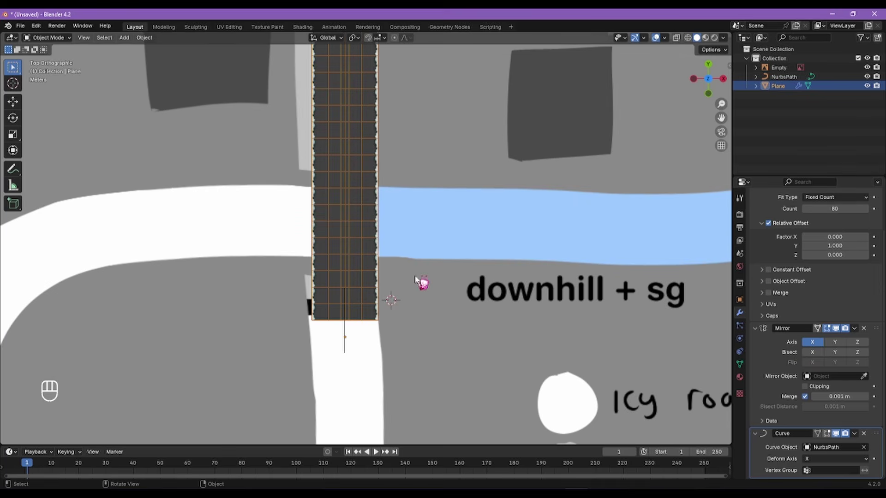
Step: Try extruding and then moving the path curve's upper end control point to see how the road strip follows
click(359, 274)
click(345, 329)
key(Tab)
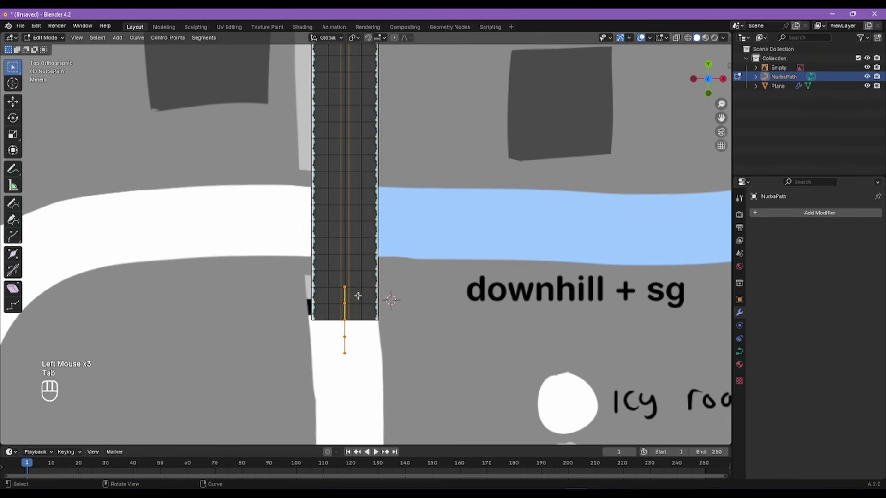
click(349, 280)
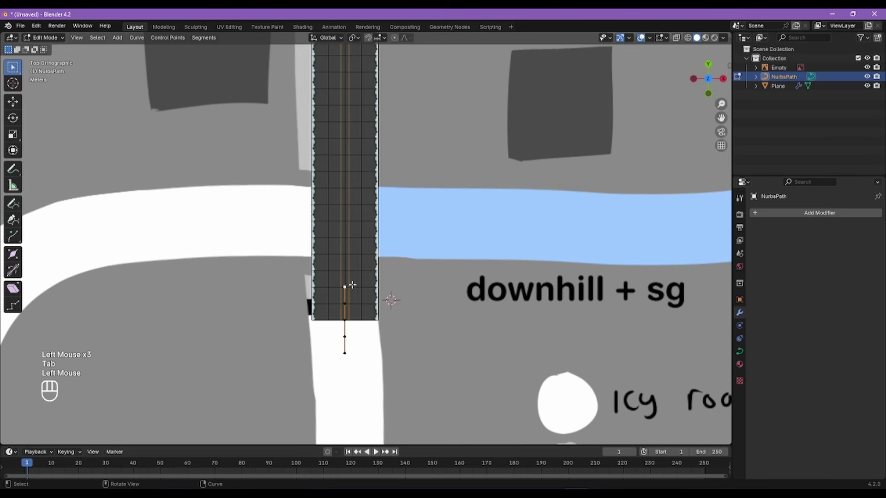
key(e)
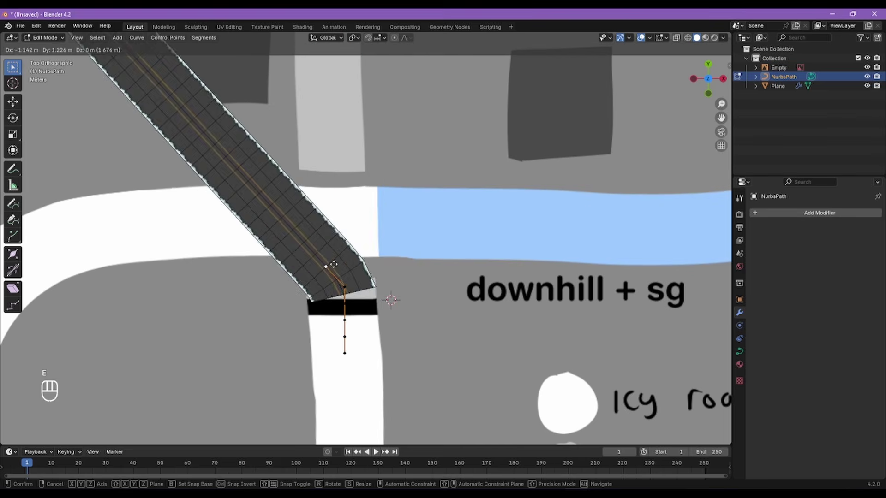
click(350, 266)
key(ctrl+z)
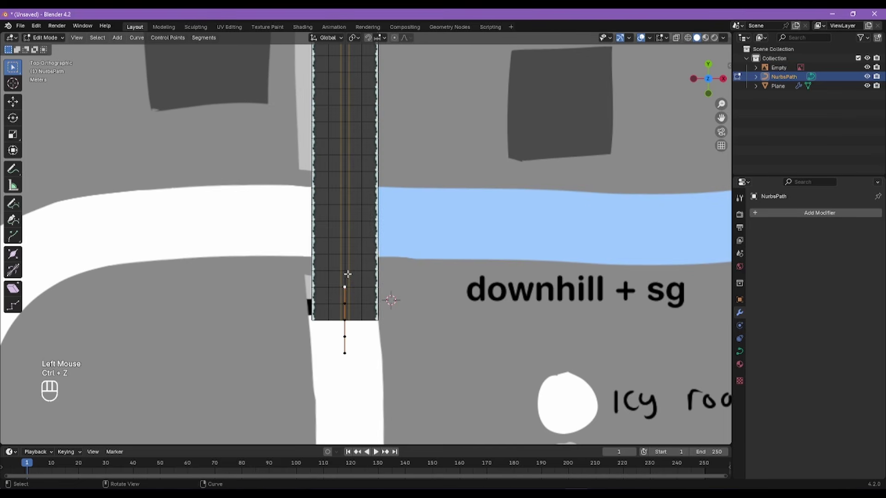
key(g)
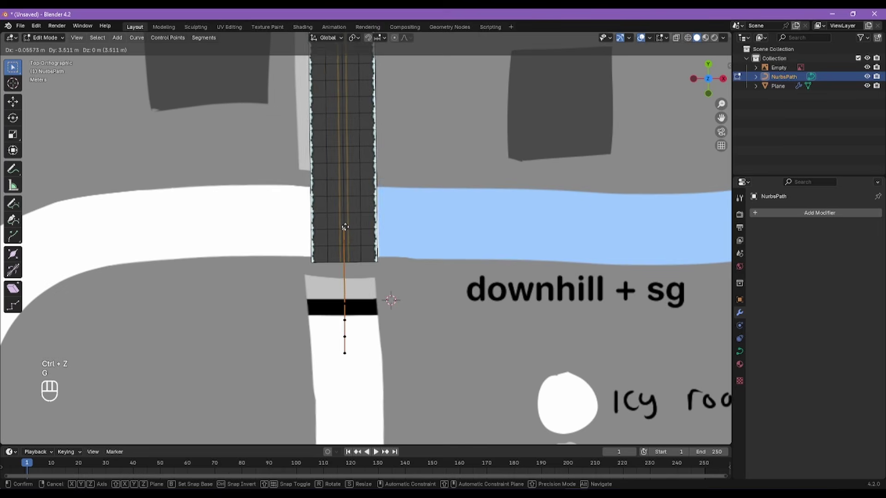
ctrl+click(346, 267)
key(ctrl+z)
key(Tab)
Step: Rotate the path curve half a turn with angle snapping so its direction along the road strip is reversed
click(343, 328)
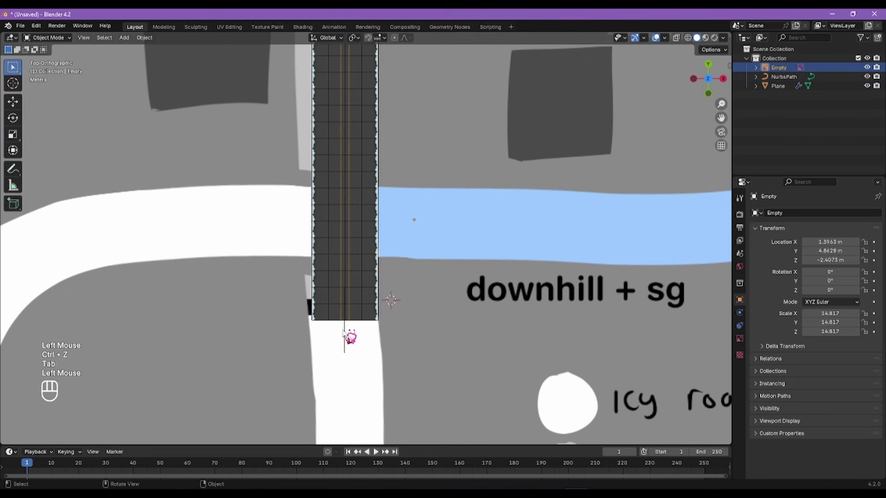
click(347, 333)
scroll(355, 332, up, 1)
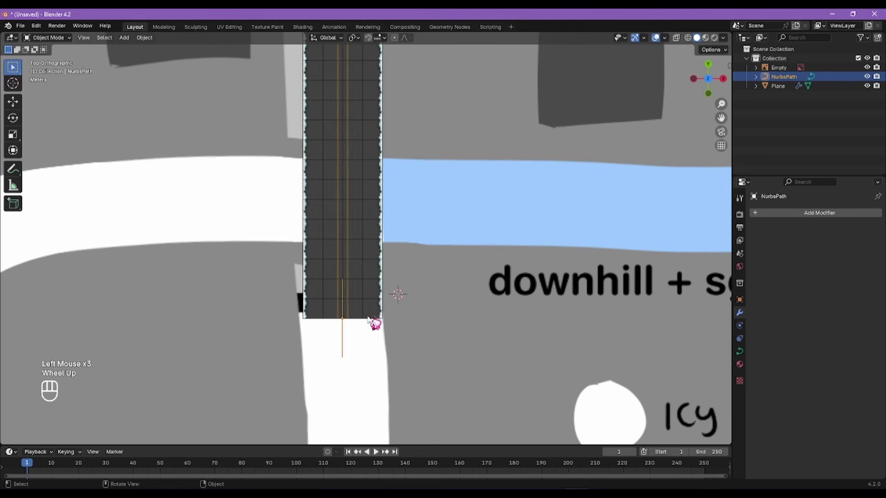
key(r)
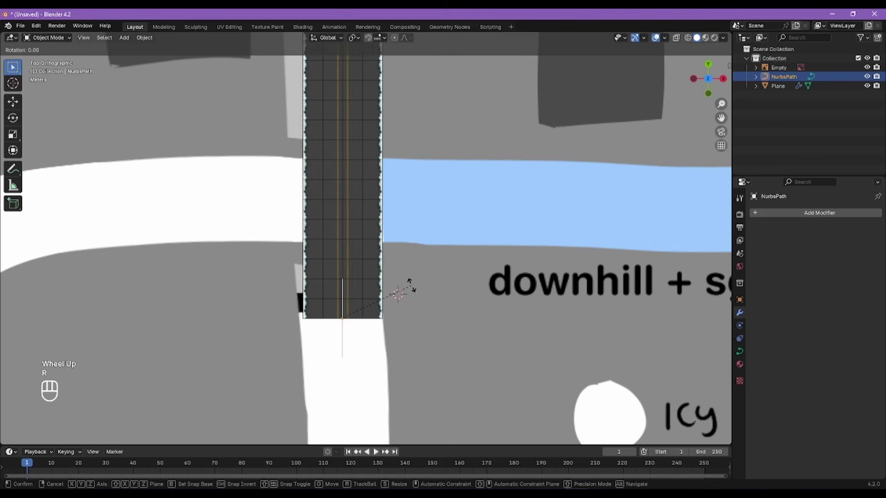
key(ctrl)
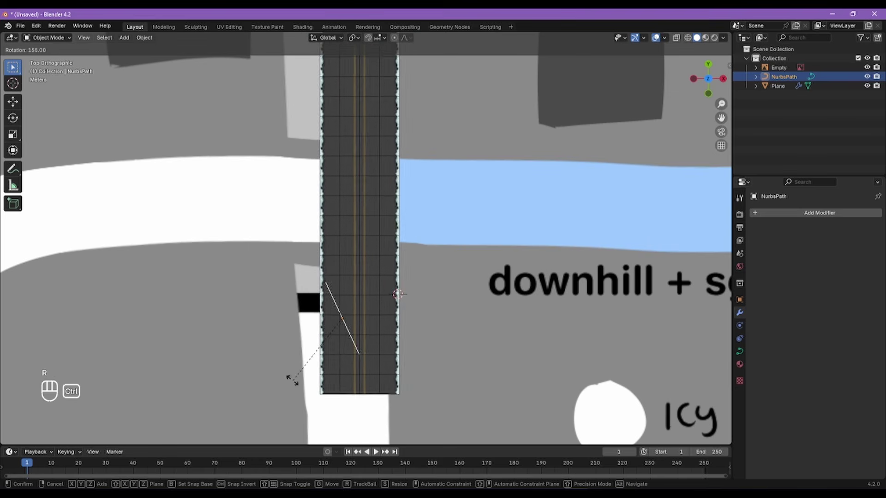
ctrl+click(321, 324)
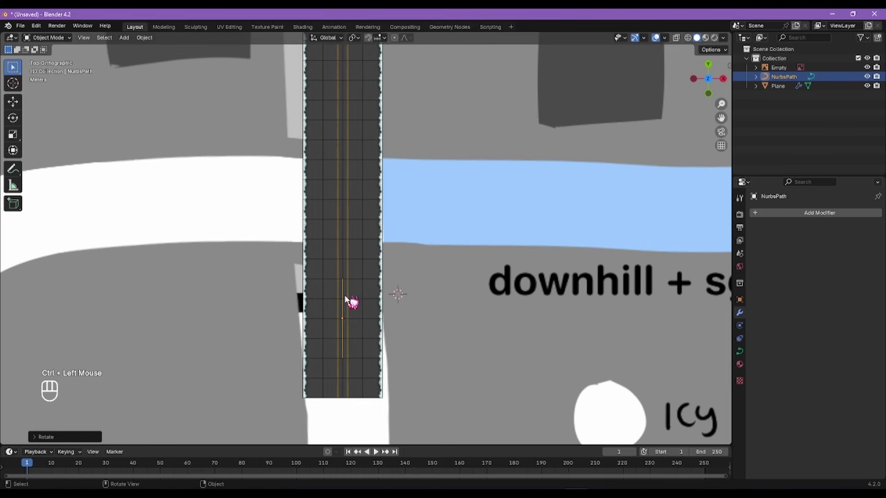
Step: Extrude the path curve from its upper end control point in several segments, across the white and blue road and up the light grey straight
key(Tab)
click(346, 273)
scroll(351, 267, down, 3)
alt+shift+right_drag(353, 264, 362, 341)
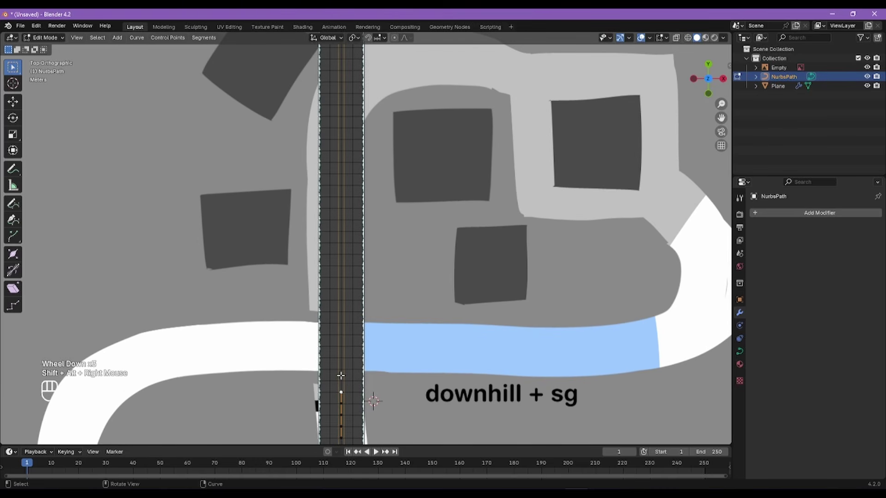
key(e)
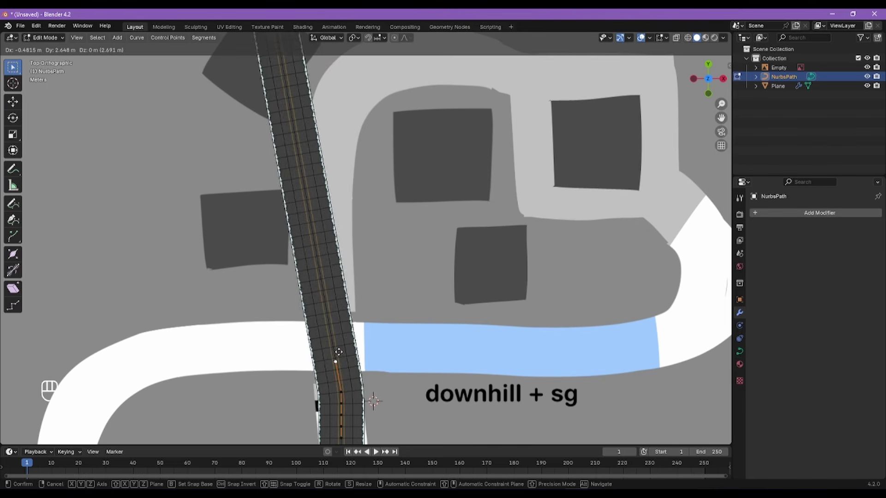
click(342, 347)
key(e)
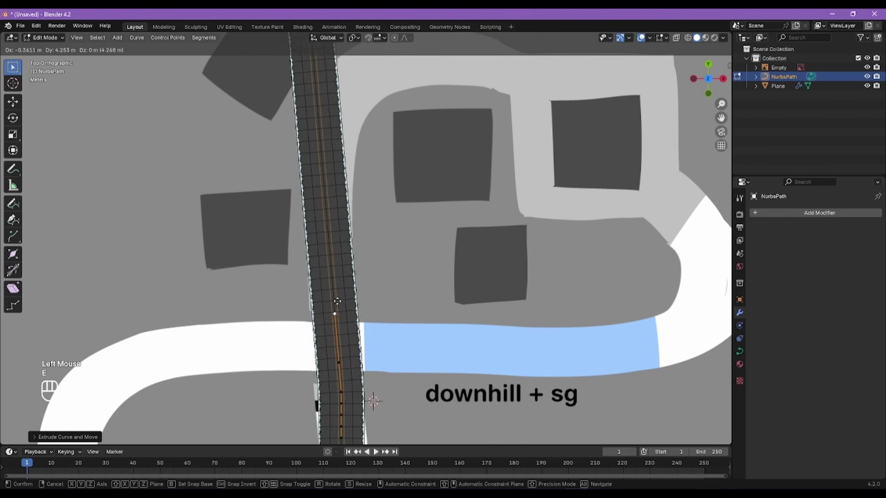
click(336, 294)
key(e)
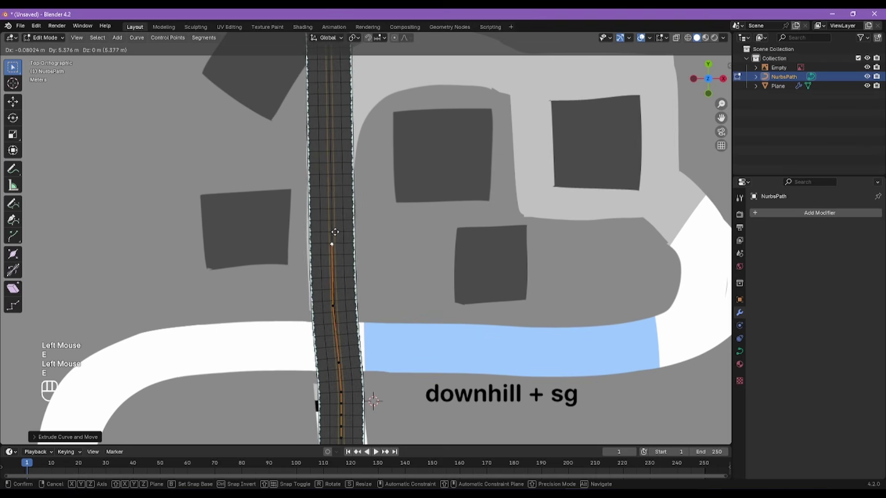
click(335, 231)
Step: Continue extruding the path curve up the light grey straight to the start of the upper bend
alt+shift+right_drag(408, 204, 283, 282)
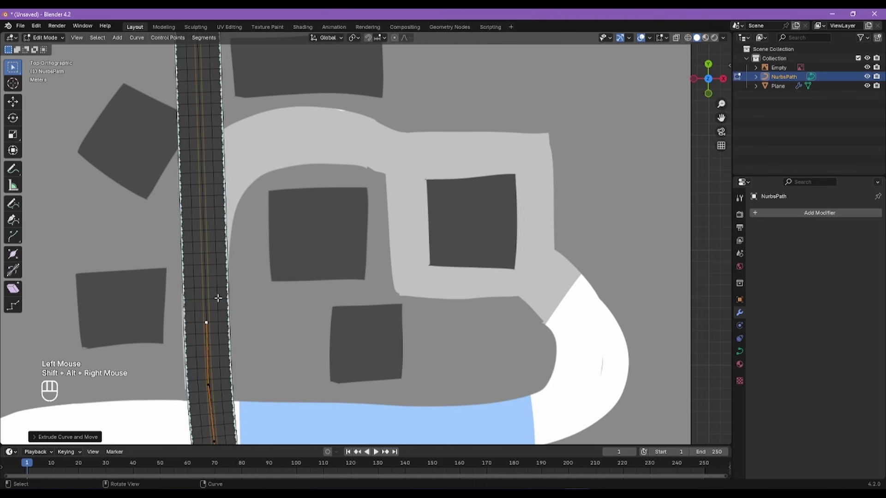
key(e)
click(212, 252)
key(e)
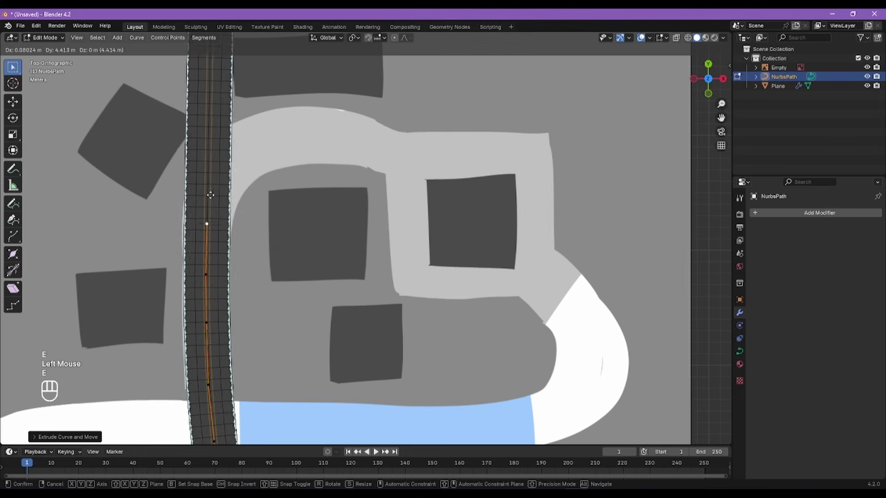
click(222, 149)
Step: Extrude the path curve in short segments around the light grey road's upper bend until it heads diagonally down to the right
key(e)
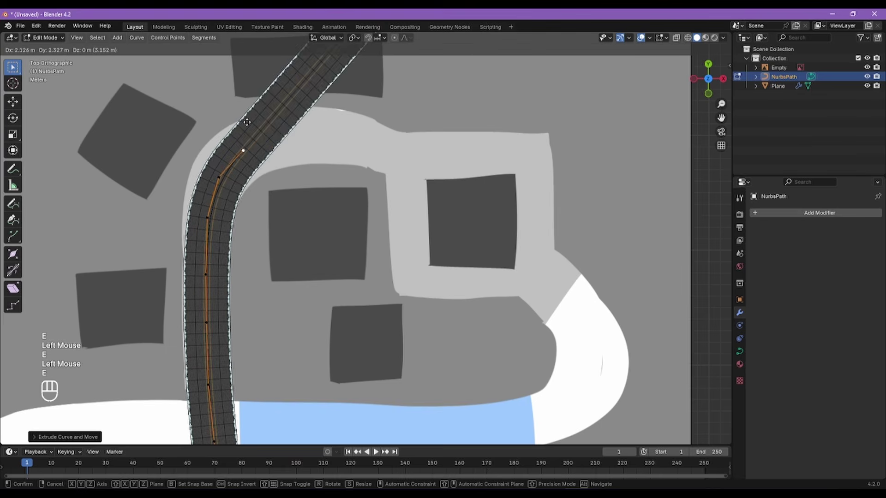
click(247, 122)
key(e)
click(287, 109)
key(e)
click(338, 105)
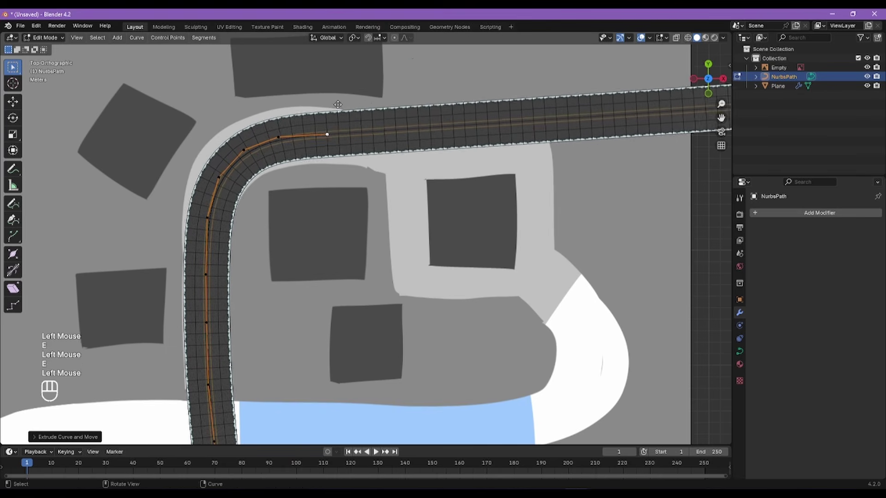
key(e)
click(390, 115)
key(e)
click(416, 133)
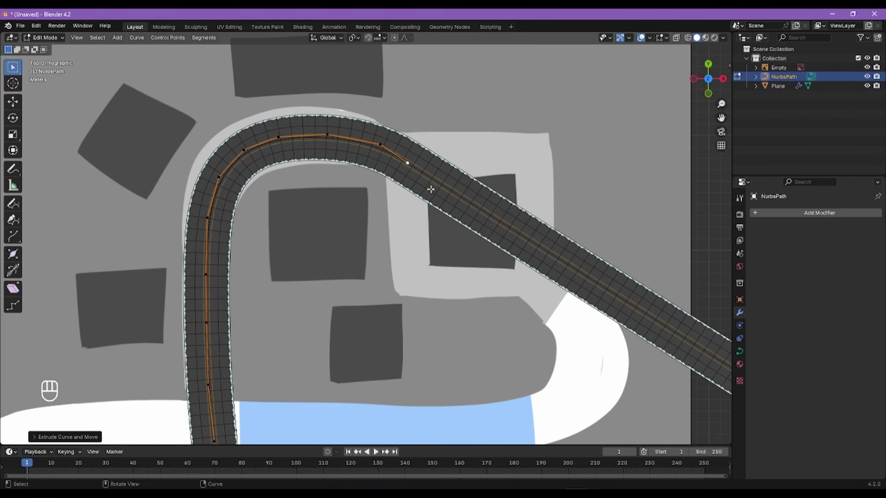
Step: Extrude the path curve about 12.75 m diagonally across the square block, plus a shorter segment onto the white bend
key(e)
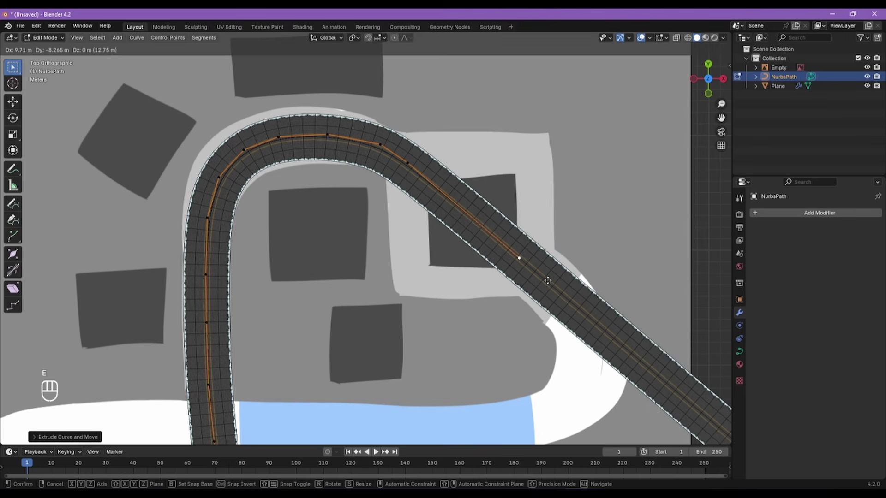
click(547, 280)
alt+shift+right_drag(548, 280, 494, 228)
key(e)
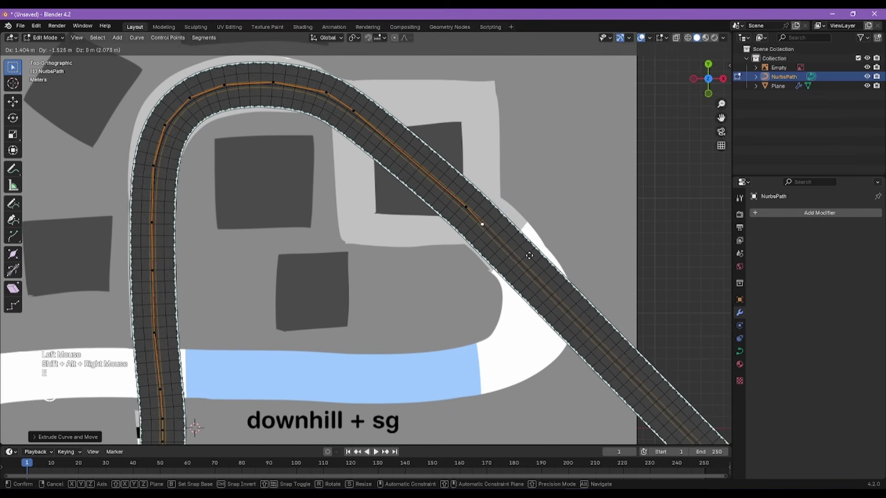
click(557, 279)
Step: Extrude the path curve in short segments around the white right-hand bend toward the blue downhill section
key(e)
click(581, 318)
key(e)
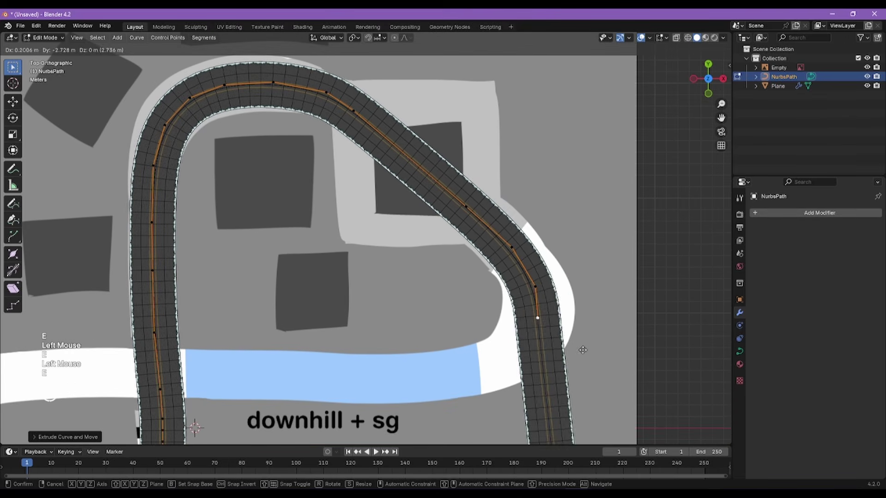
click(579, 357)
key(e)
click(549, 394)
key(e)
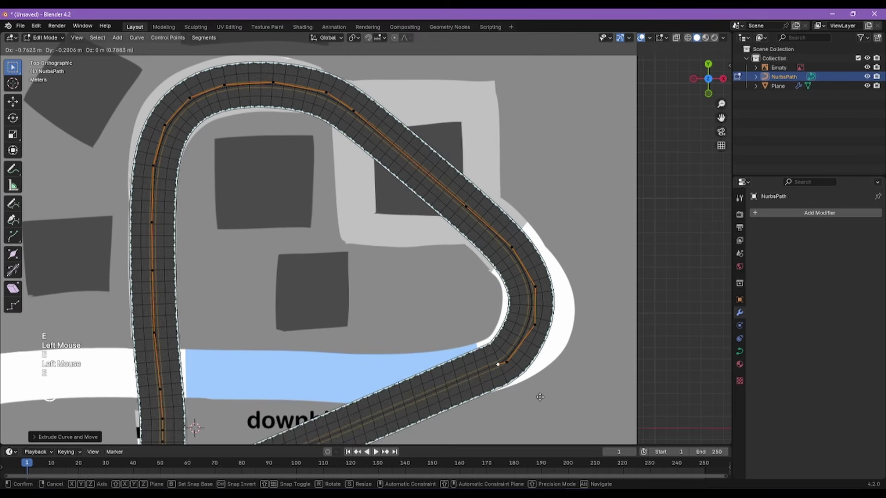
click(503, 404)
Step: Extrude the path curve along the blue downhill section and across the vertical road onto the white road beyond it
key(e)
click(410, 410)
key(e)
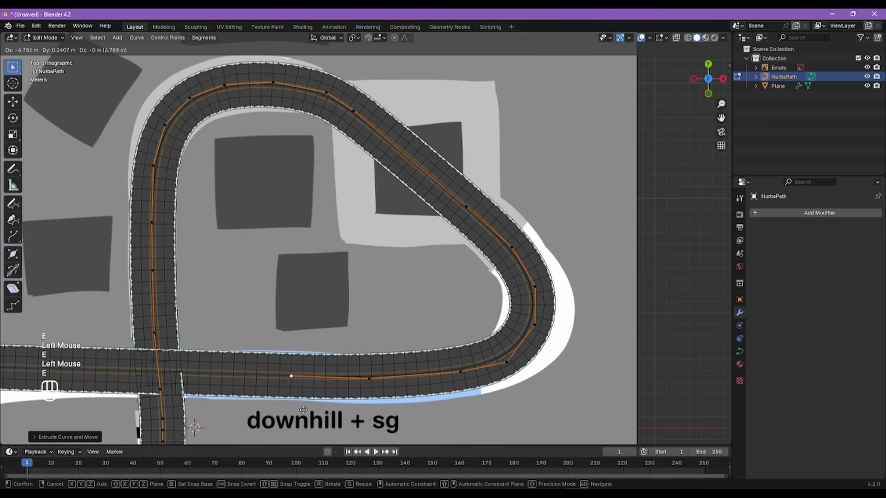
click(287, 410)
alt+shift+right_drag(250, 365, 507, 237)
key(e)
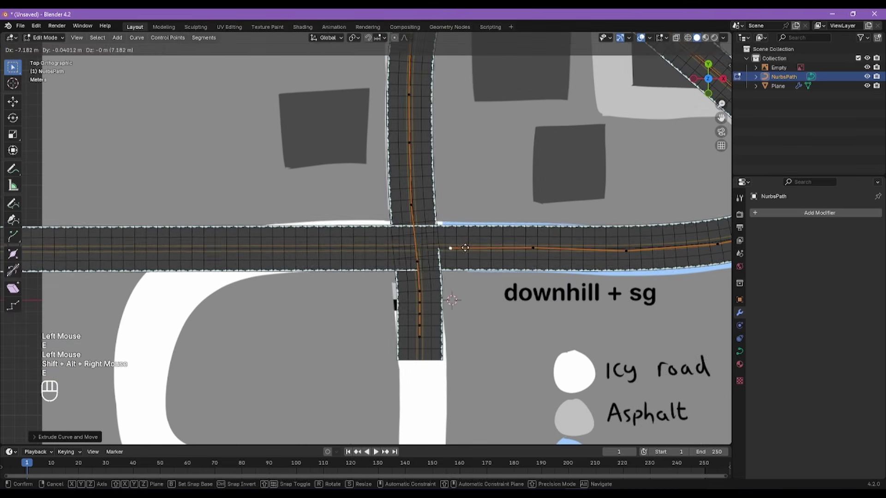
click(402, 246)
key(e)
click(321, 245)
Step: Extrude the path curve in short segments across the crossing, along the white road and into the left-hand bend
key(e)
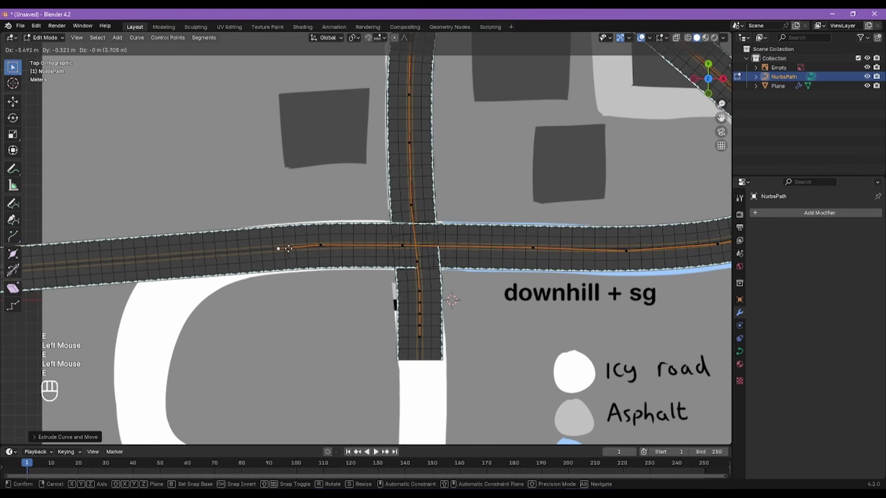
click(222, 255)
key(e)
click(174, 285)
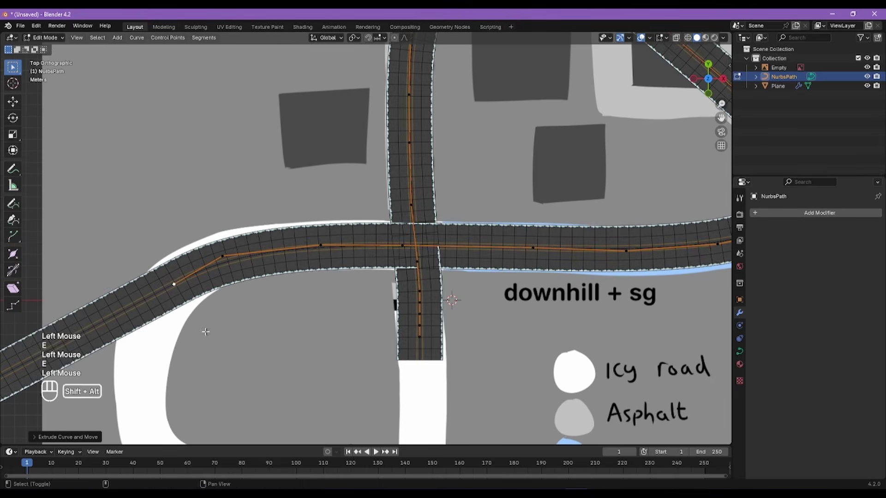
alt+shift+right_drag(206, 331, 311, 211)
key(e)
click(246, 229)
Step: Extrude the path curve in short segments around the rest of the left-hand white bend toward the mud section
key(e)
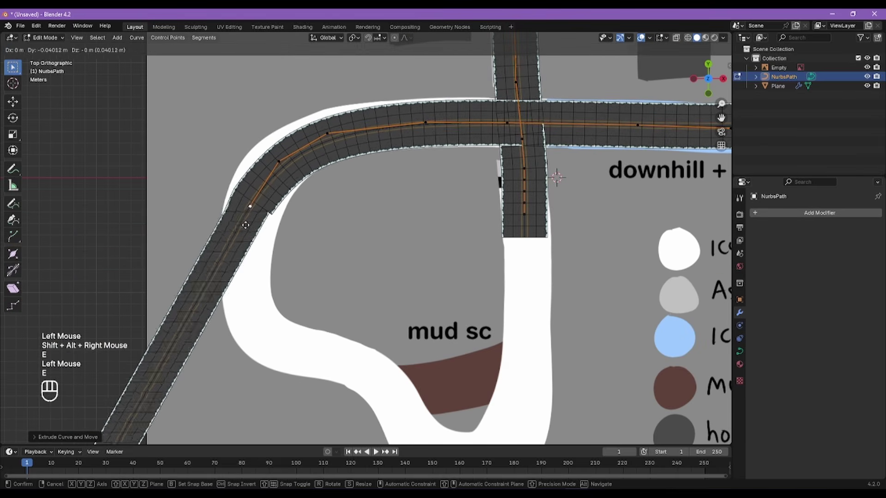
click(239, 285)
key(e)
click(246, 341)
key(e)
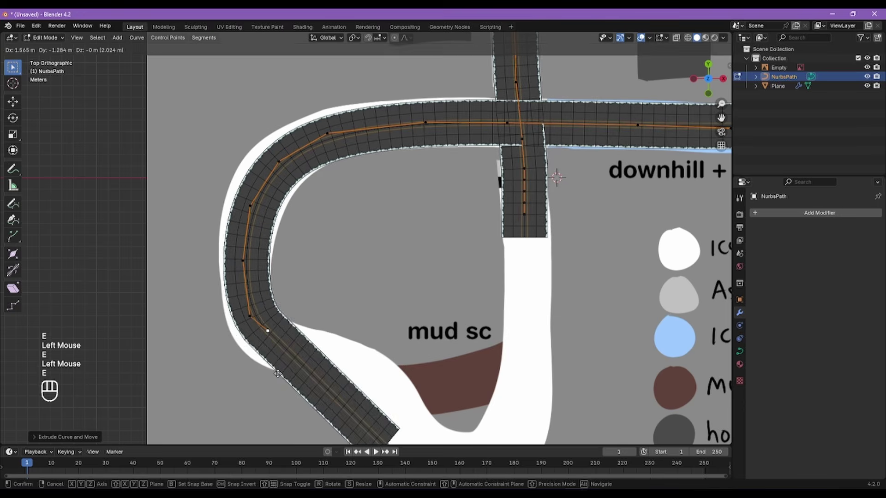
click(264, 363)
click(394, 386)
key(e)
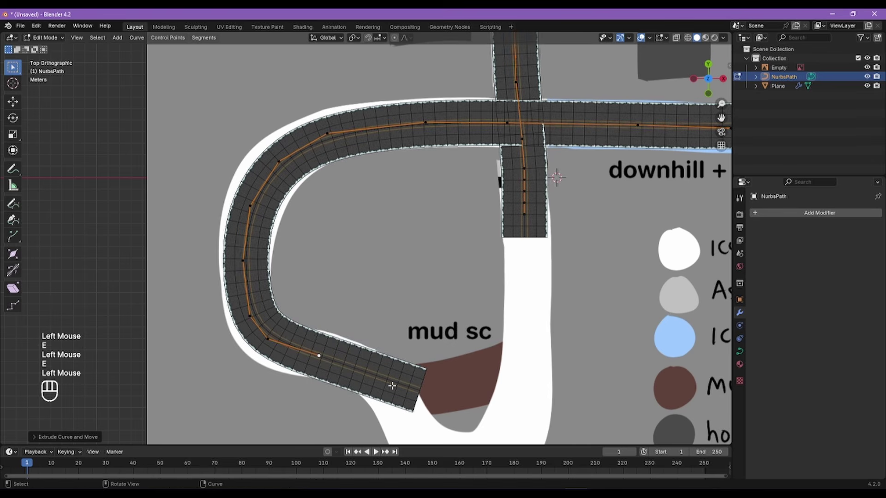
click(441, 400)
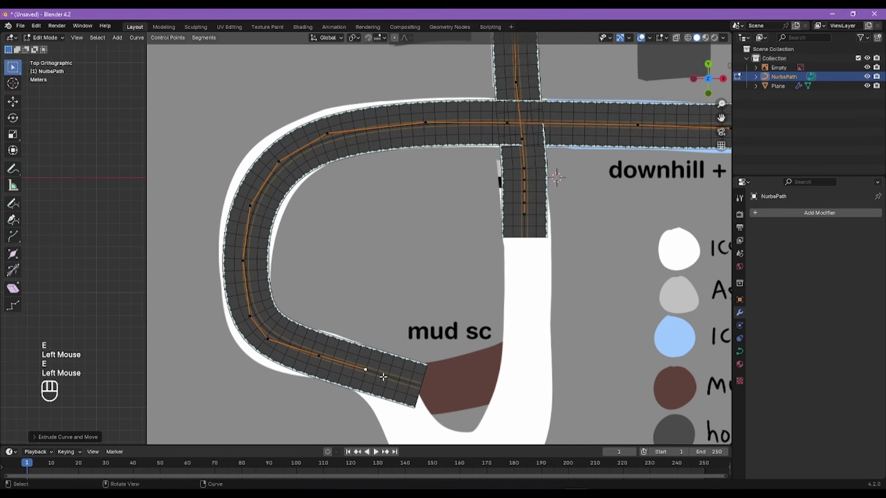
Step: Increase the road strip's Array count to 92
key(Tab)
click(425, 381)
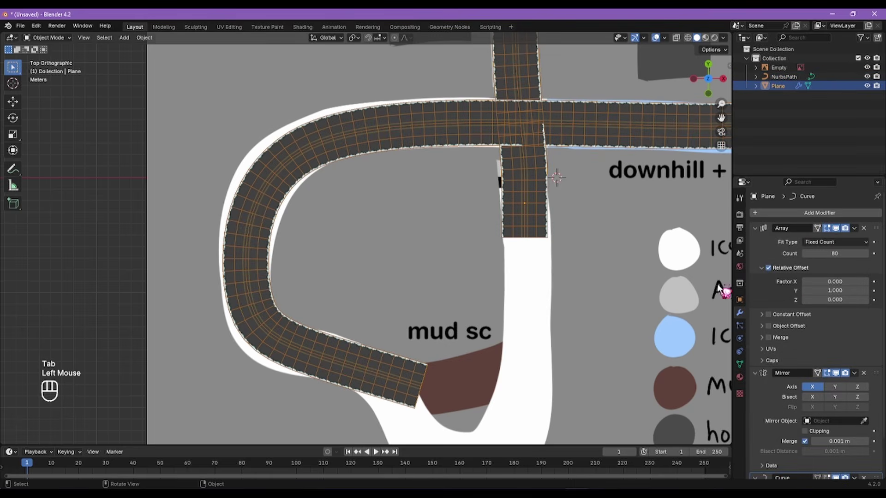
click(866, 254)
click(866, 253)
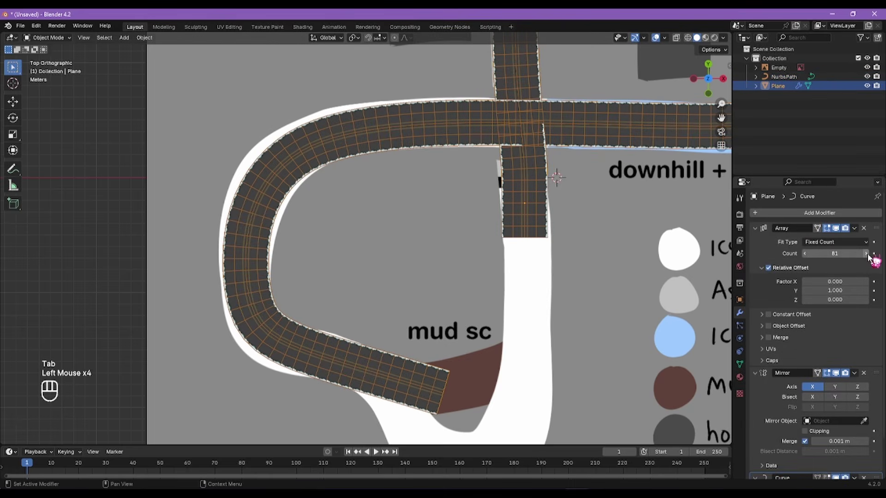
click(866, 254)
click(865, 253)
click(866, 254)
click(866, 253)
click(866, 253)
click(866, 253)
click(865, 253)
click(866, 253)
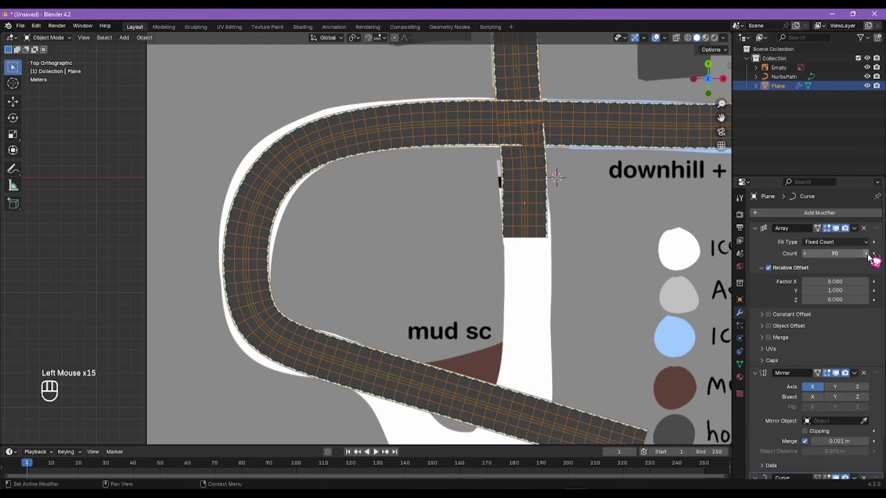
click(866, 253)
click(866, 253)
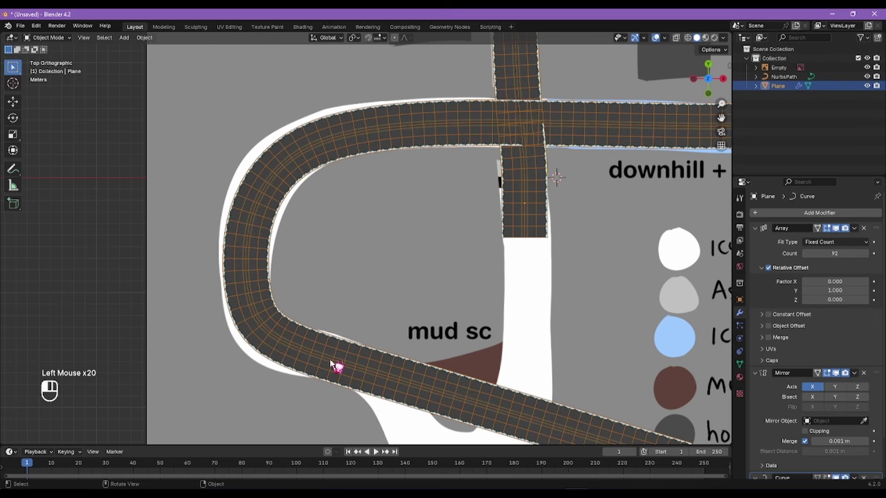
Step: Select the path curve and move it slightly upward along the global Z axis
click(376, 317)
click(307, 347)
click(302, 352)
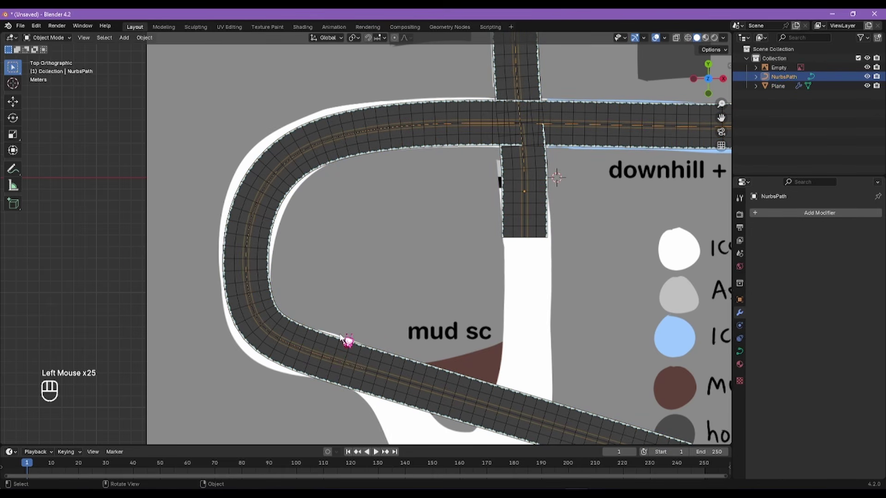
key(KP_Decimal)
alt+right_drag(352, 336, 366, 257)
scroll(360, 255, up, 3)
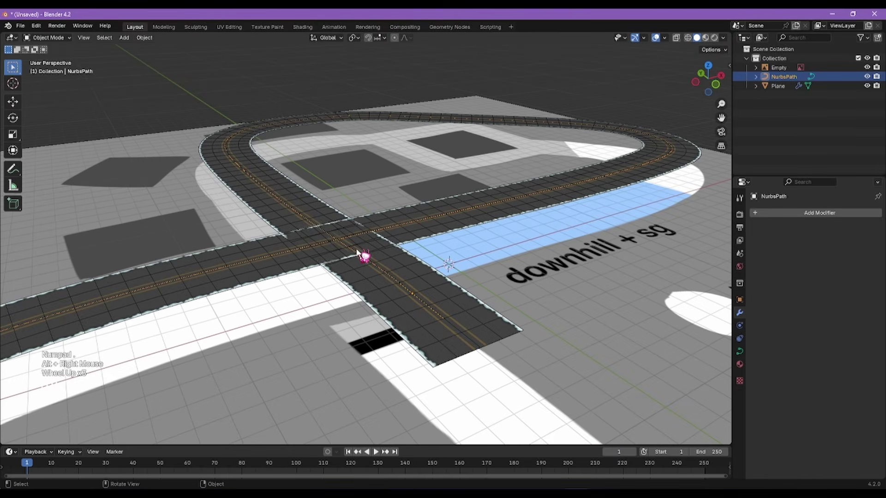
key(g)
key(z)
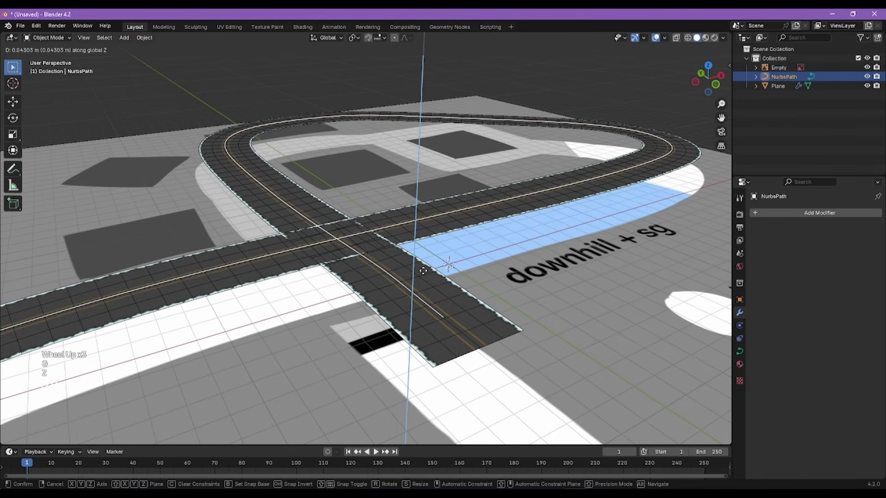
click(406, 266)
Step: Extrude the path curve in short segments through the S-bend below the mud shortcut and into the lower white bend
alt+right_drag(353, 247, 309, 213)
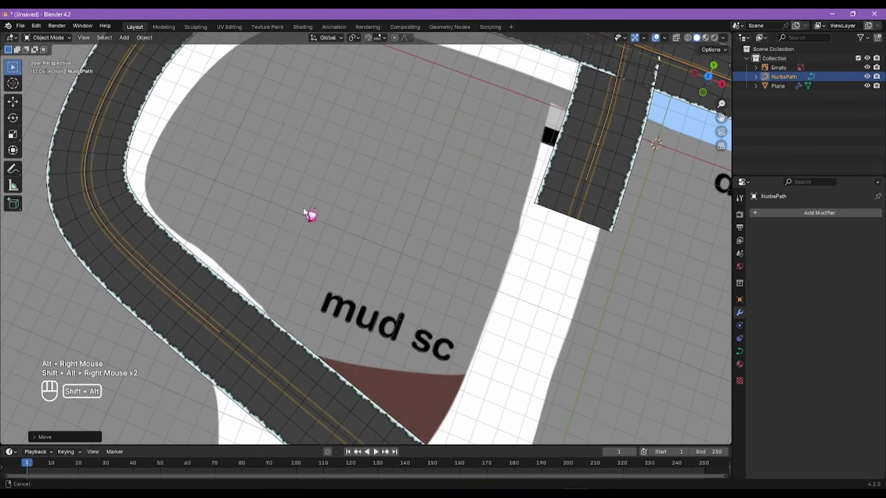
click(231, 332)
alt+right_drag(231, 332, 303, 324)
scroll(241, 350, down, 2)
click(241, 349)
click(241, 354)
key(Tab)
ctrl+alt+right_drag(303, 324, 287, 261)
scroll(363, 348, down, 2)
scroll(286, 260, up, 2)
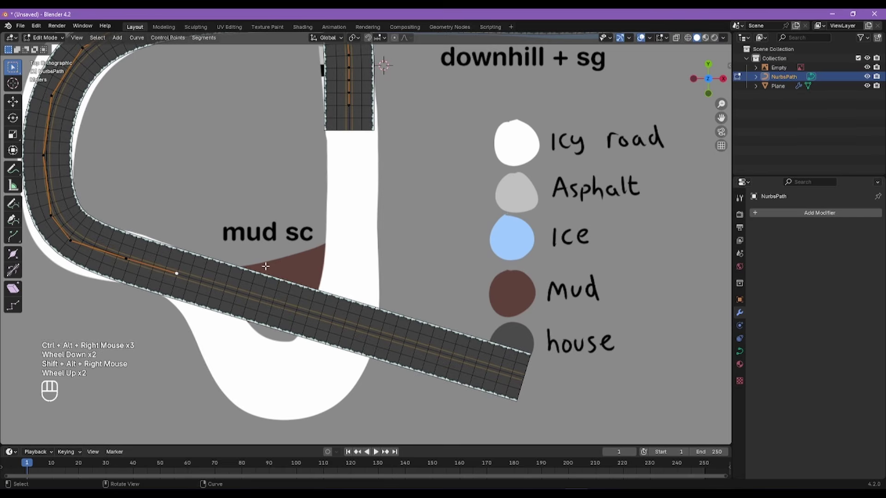
key(e)
click(294, 297)
key(e)
click(317, 347)
key(e)
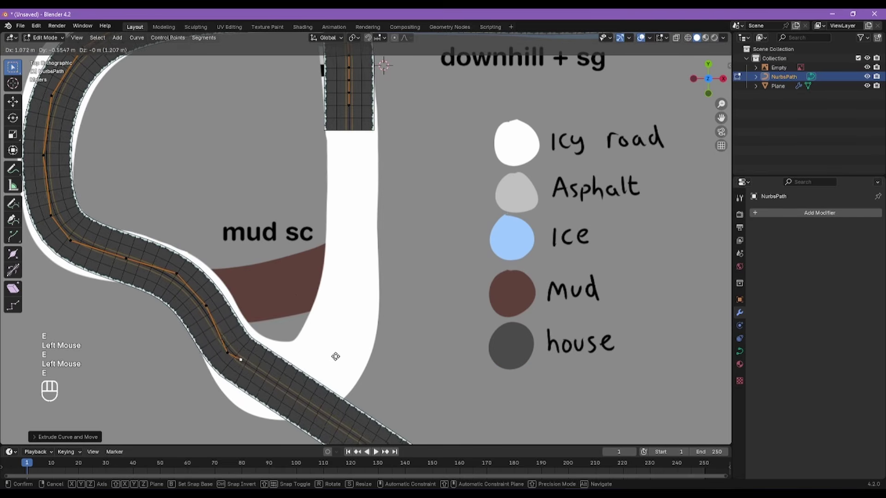
click(361, 373)
Step: Extrude the path curve around the lower white bend and up the vertical white road toward the track's start
key(e)
click(406, 375)
key(e)
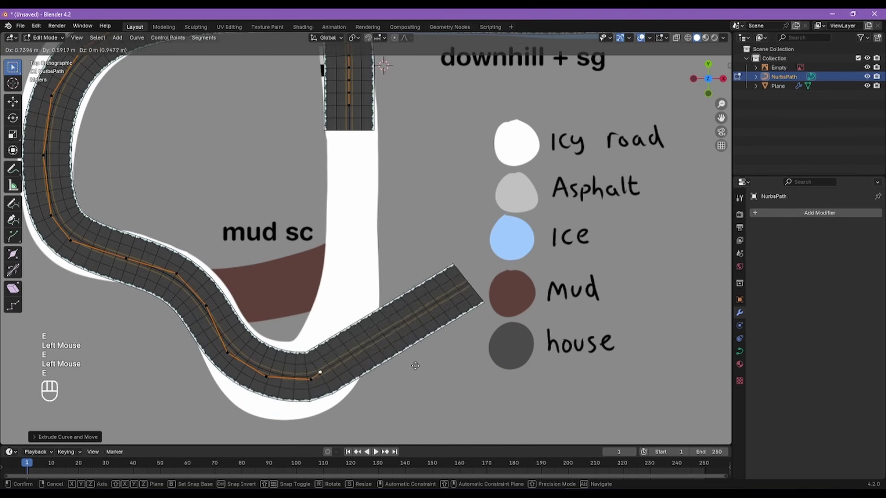
click(438, 336)
key(e)
click(444, 290)
key(e)
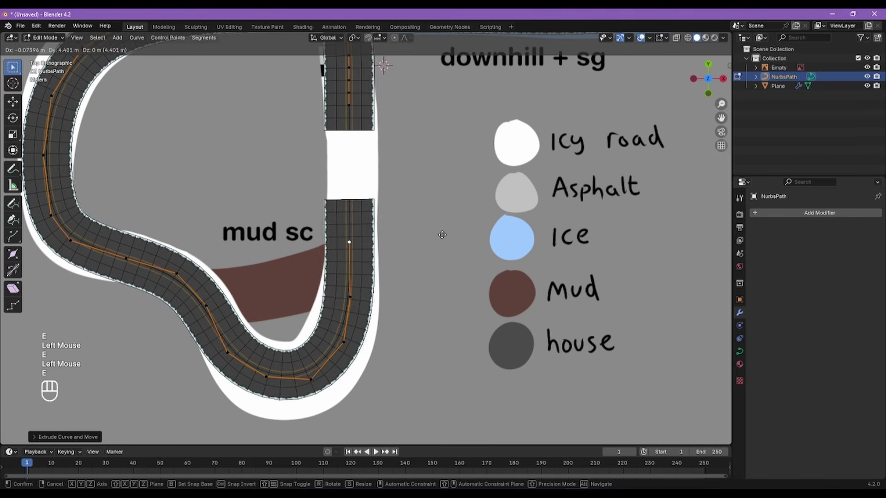
click(444, 225)
Step: Increase the road strip's Array count to 95 to close the gap at the track's start
key(Tab)
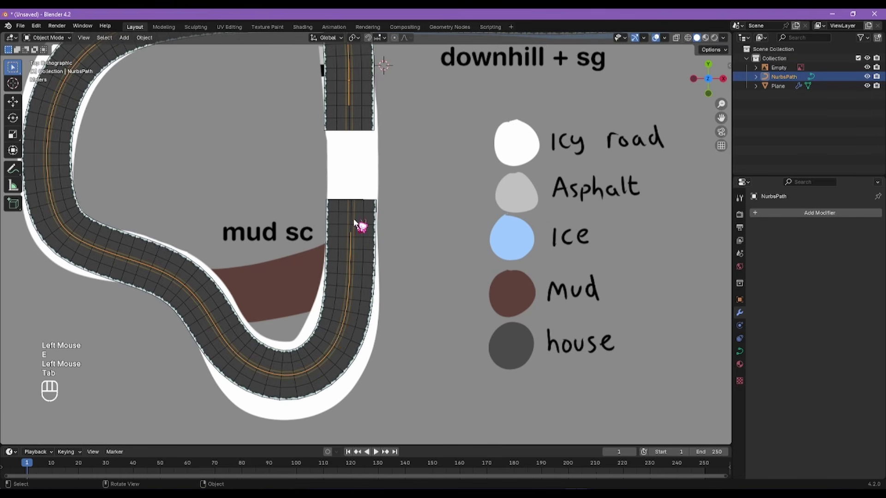
click(350, 242)
click(866, 253)
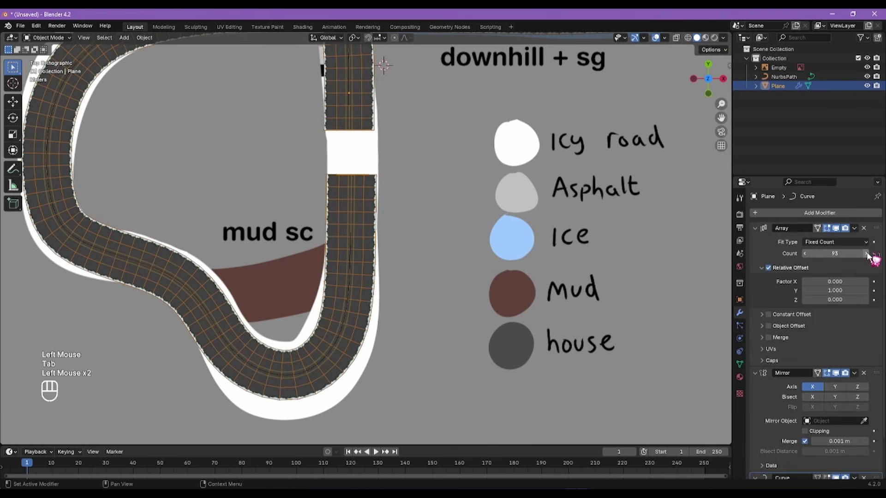
click(866, 253)
click(865, 253)
click(866, 253)
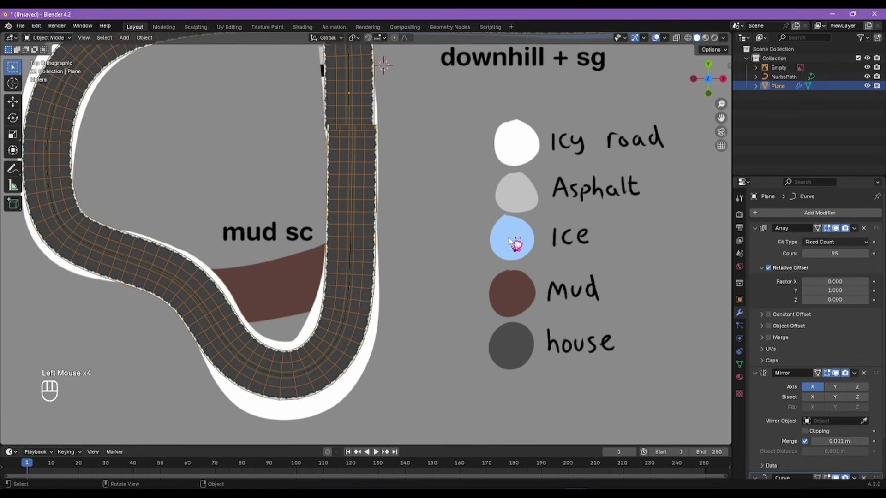
Step: Select the path curve and move its end point so the last road tiles line up with the track's start
click(353, 260)
click(354, 260)
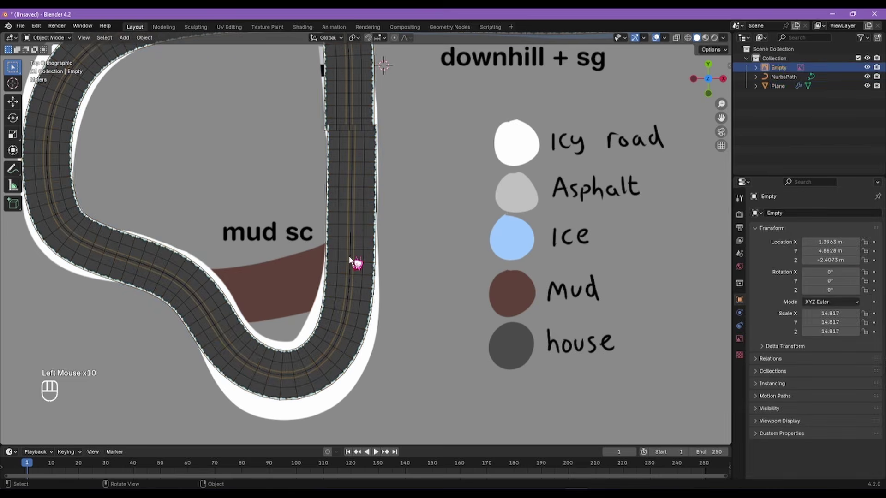
click(354, 260)
click(354, 260)
click(354, 260)
click(354, 260)
click(355, 261)
click(355, 261)
alt+right_drag(356, 260, 297, 191)
scroll(320, 191, up, 2)
click(358, 235)
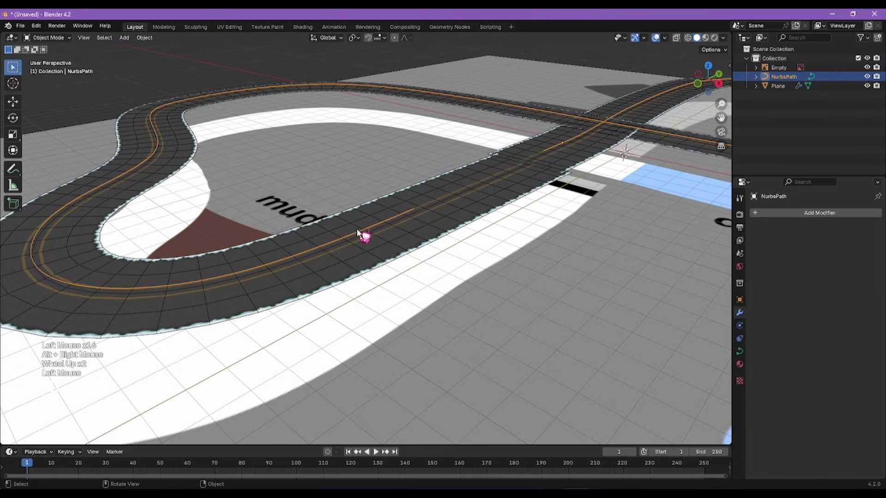
alt+right_drag(368, 244, 364, 215)
alt+right_drag(387, 263, 421, 315)
key(Tab)
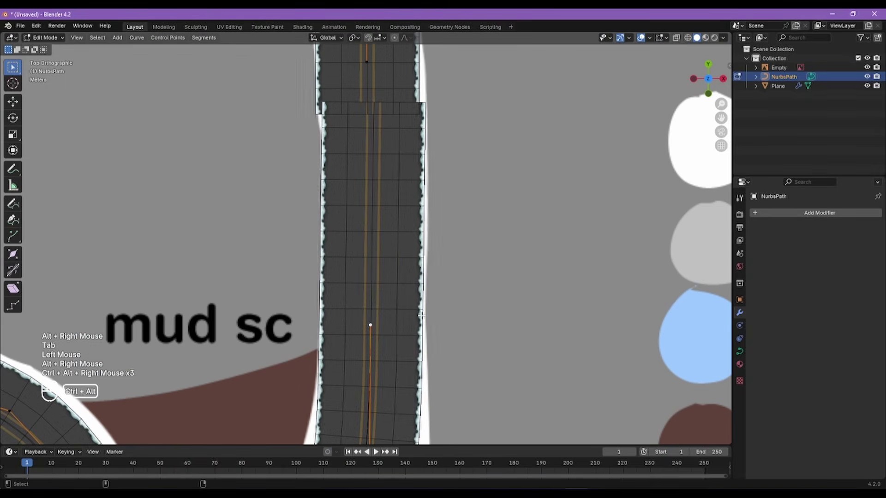
key(g)
click(414, 257)
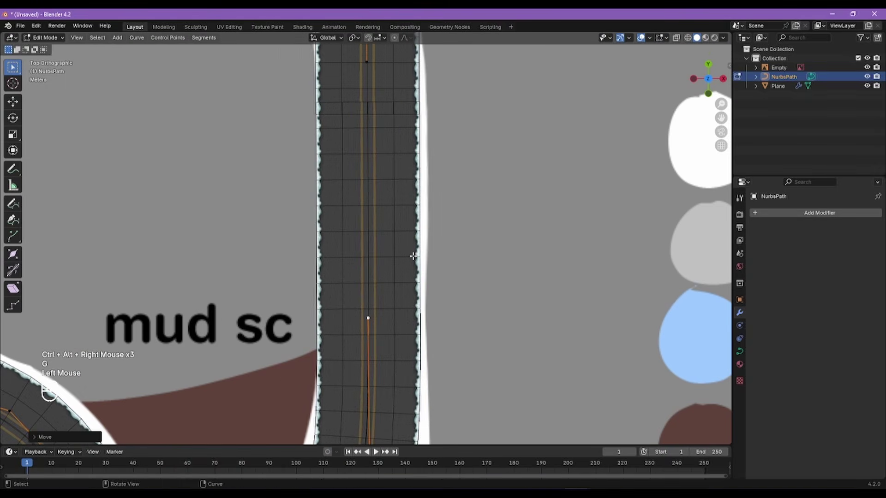
Step: Extrude the path curve one more segment straight up the vertical road toward its starting point
key(e)
click(411, 90)
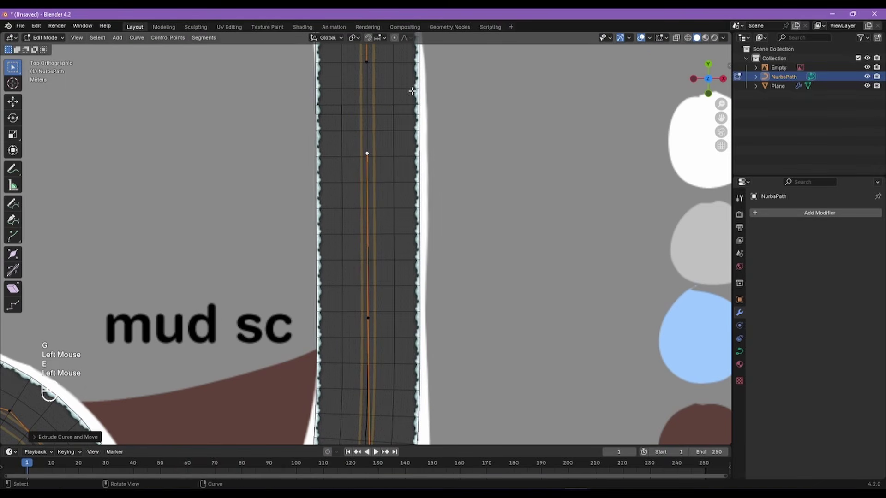
scroll(400, 196, down, 2)
scroll(400, 197, down, 2)
alt+shift+right_drag(399, 196, 433, 267)
key(Tab)
Step: Examine the completed track loop from several angles against the layout reference image
click(560, 141)
alt+right_drag(560, 140, 311, 258)
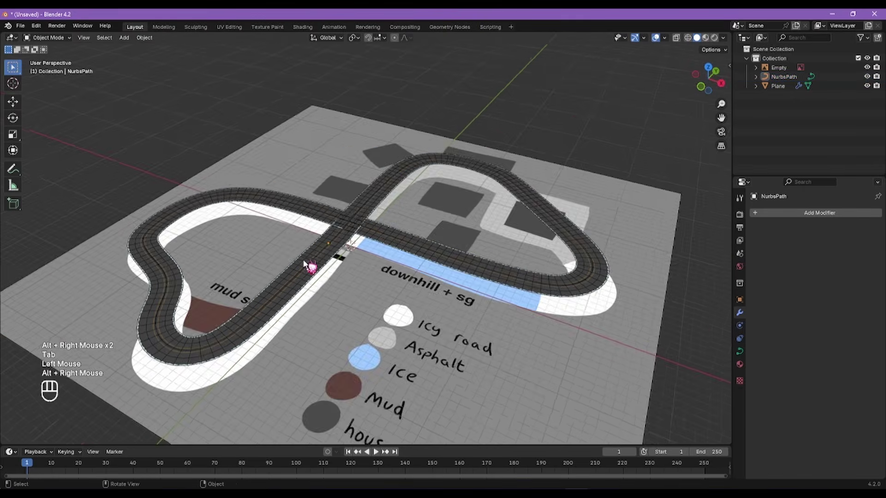
scroll(380, 215, up, 2)
click(381, 214)
alt+shift+right_drag(381, 213, 395, 287)
scroll(330, 338, up, 2)
scroll(343, 315, down, 4)
click(400, 252)
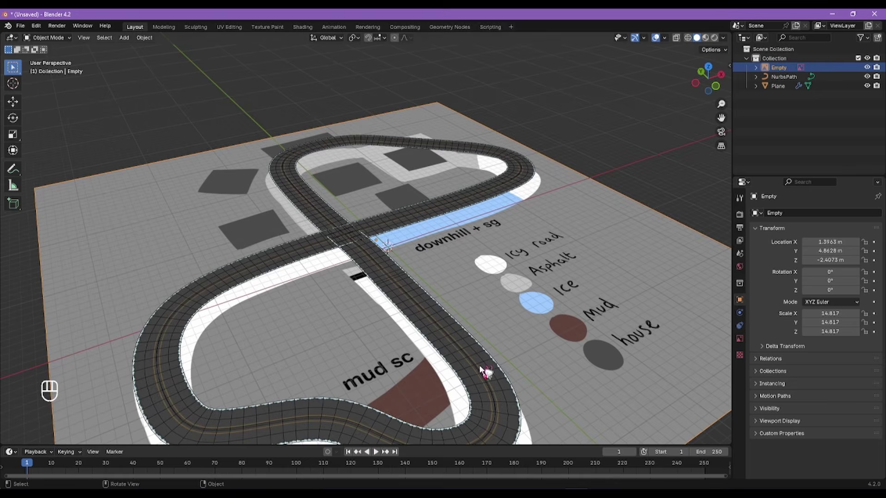
alt+shift+right_drag(481, 369, 395, 277)
scroll(425, 261, up, 2)
scroll(397, 273, down, 1)
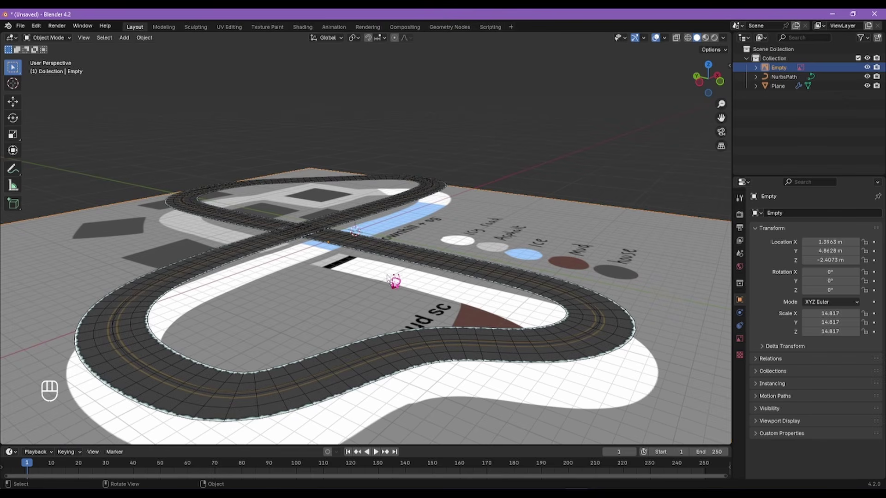
alt+right_drag(387, 277, 385, 230)
scroll(324, 202, up, 2)
scroll(415, 237, down, 2)
scroll(396, 222, down, 1)
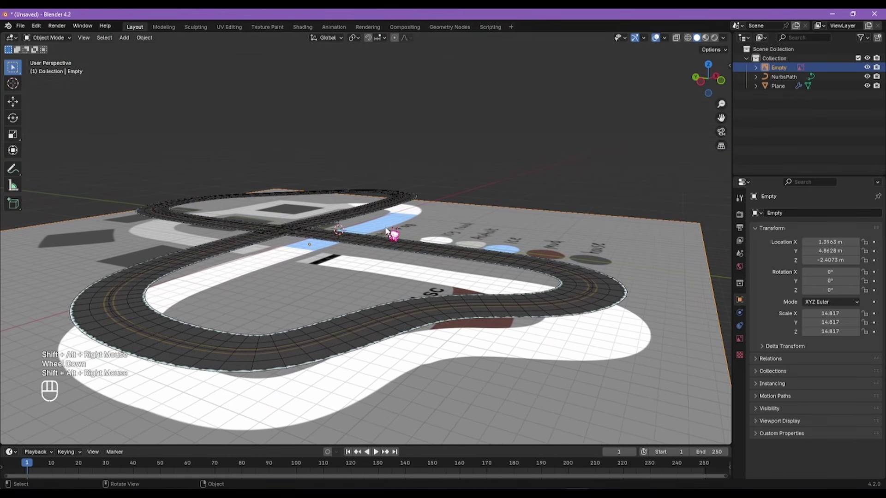
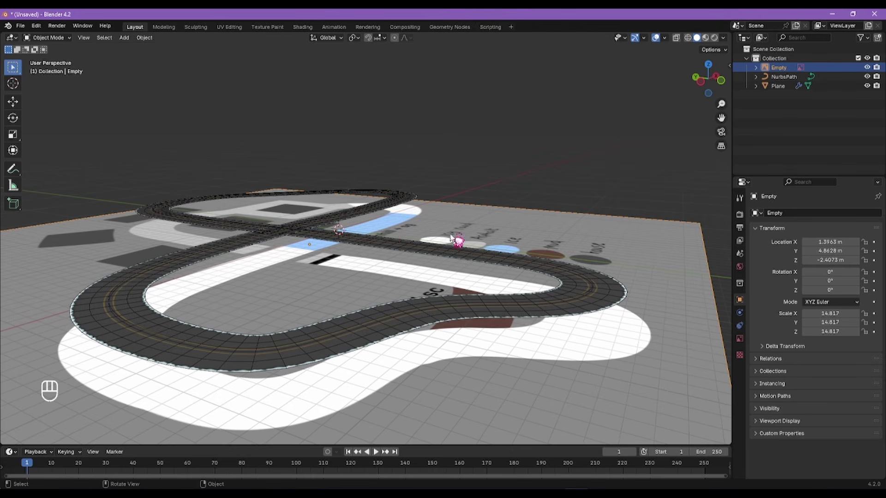
Step: Select the road strip and examine the crossing where the two track sections overlap
click(593, 300)
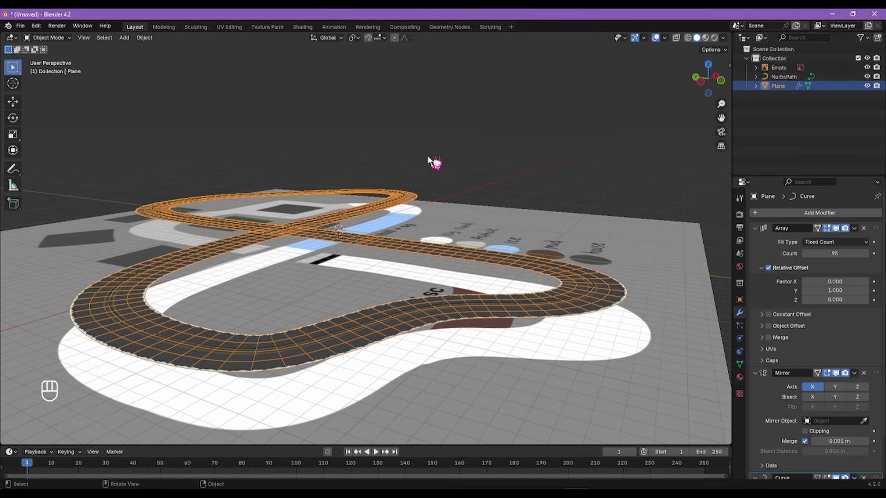
click(428, 159)
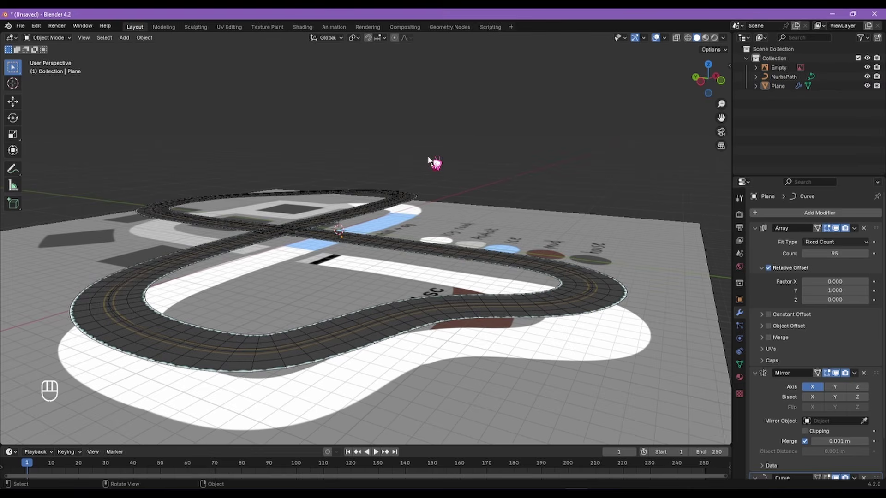
middle_drag(428, 159, 352, 269)
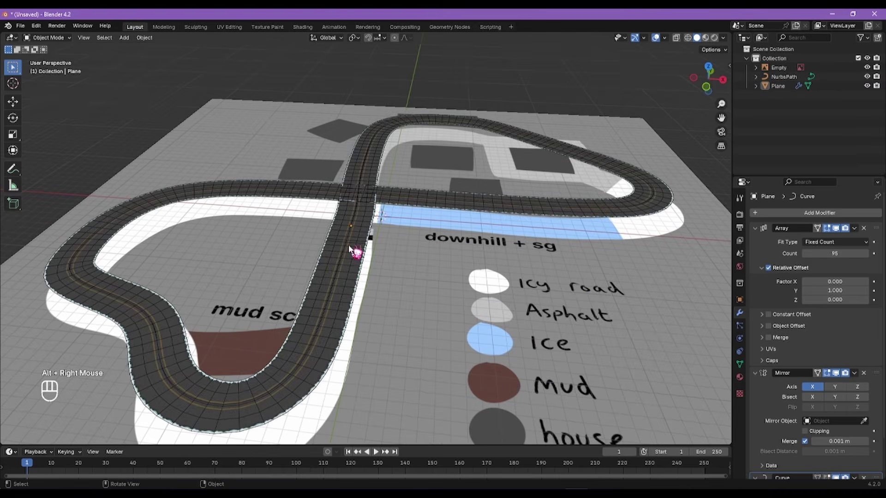
click(347, 245)
alt+shift+right_drag(347, 244, 283, 283)
scroll(283, 283, up, 2)
double_click(311, 317)
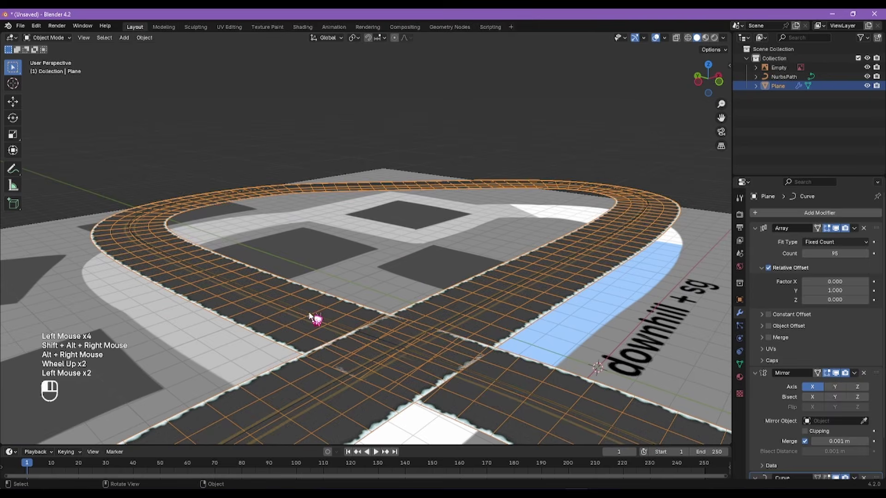
Step: Open the path curve for editing and try raising its points at the far bend vertically, undoing that move
key(Tab)
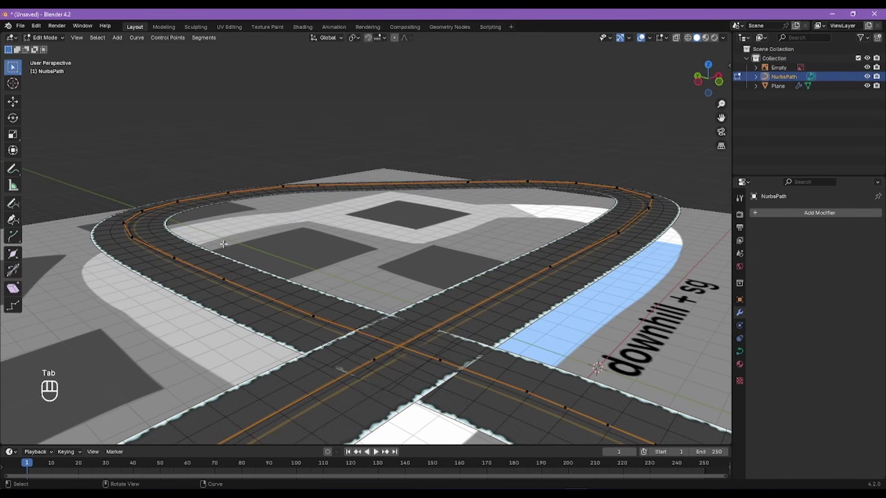
alt+shift+right_drag(224, 244, 259, 265)
click(207, 249)
alt+right_drag(208, 249, 420, 305)
ctrl+alt+right_drag(420, 304, 368, 244)
scroll(429, 336, down, 3)
alt+shift+right_drag(434, 302, 381, 313)
scroll(381, 313, up, 3)
key(g)
key(z)
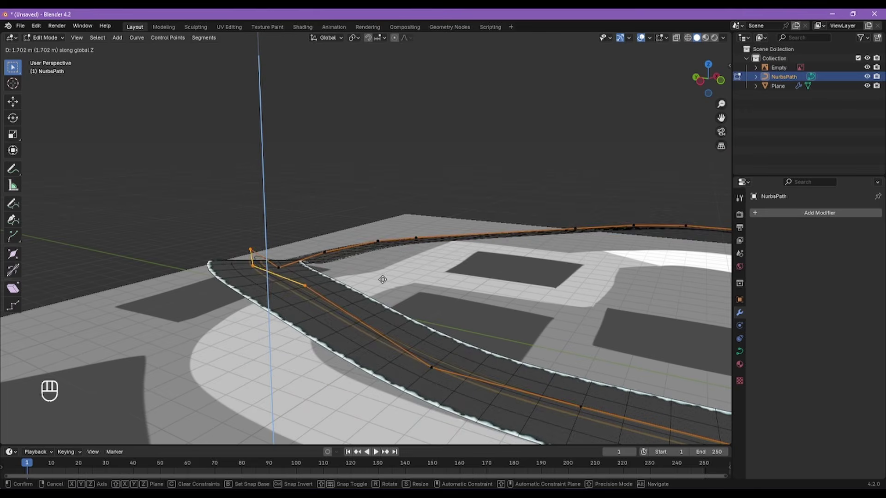
click(381, 295)
alt+right_drag(381, 295, 393, 272)
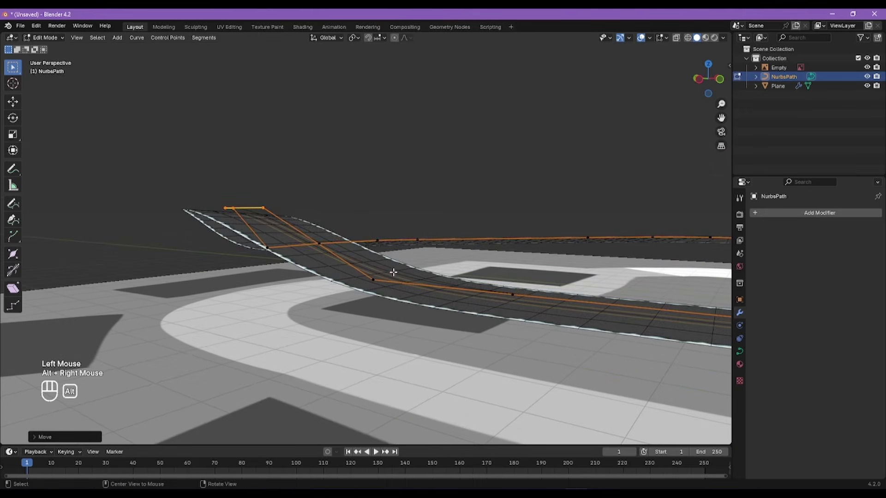
alt+right_drag(263, 208, 406, 257)
key(ctrl+z)
scroll(439, 258, down, 3)
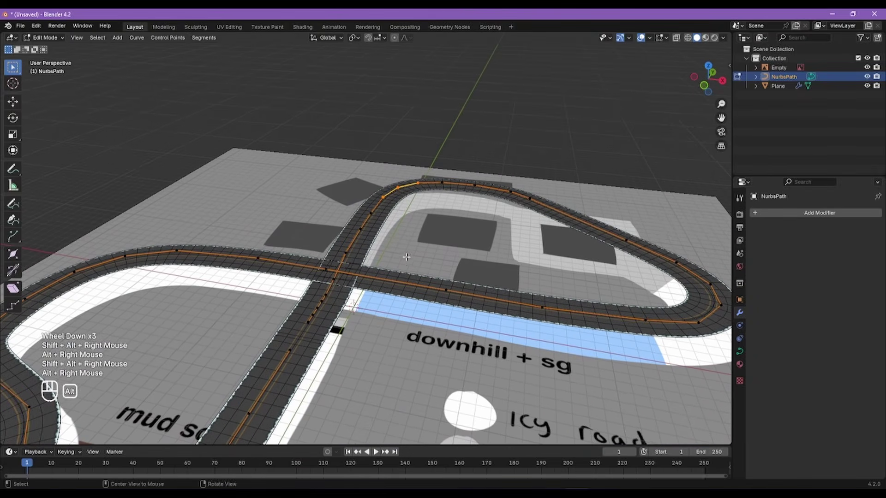
Step: Select the path points spanning the crossing and raise them vertically so this section bridges over the other road
click(272, 264)
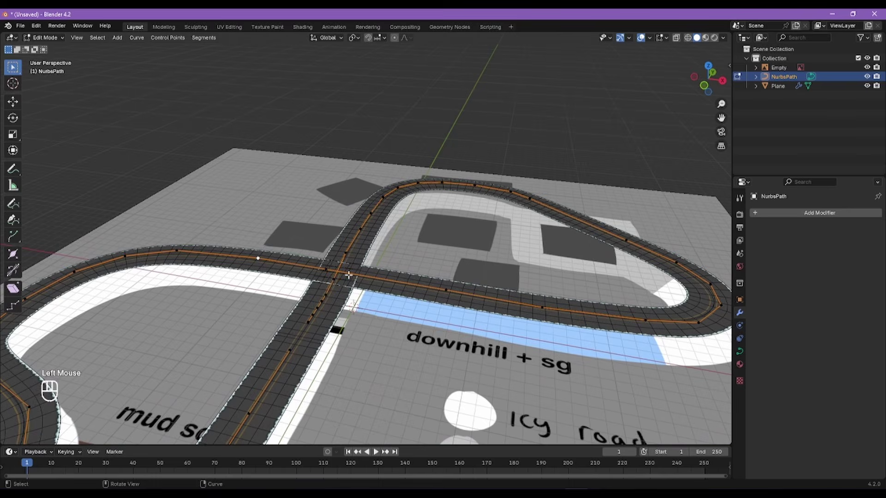
alt+right_drag(349, 275, 364, 256)
shift+click(351, 241)
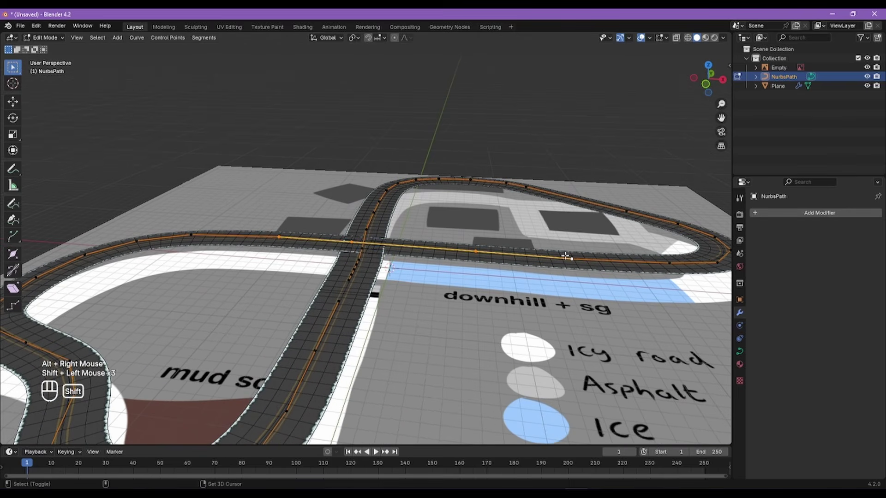
key(g)
key(z)
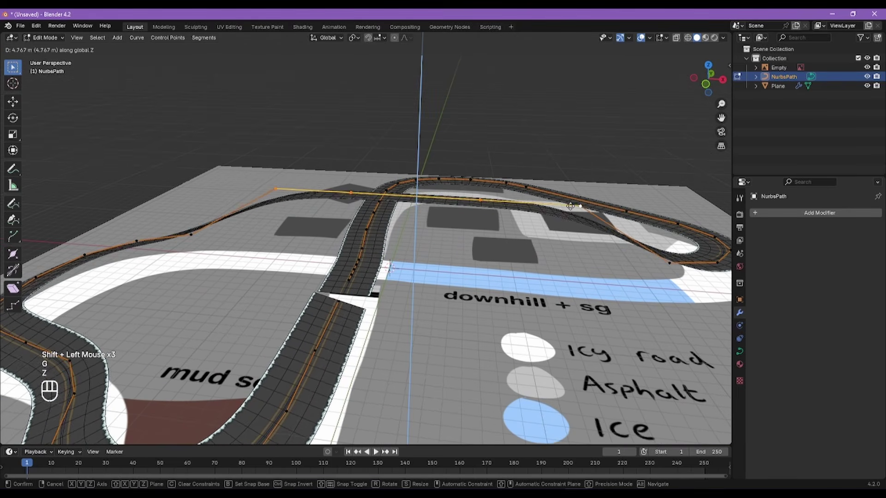
click(563, 220)
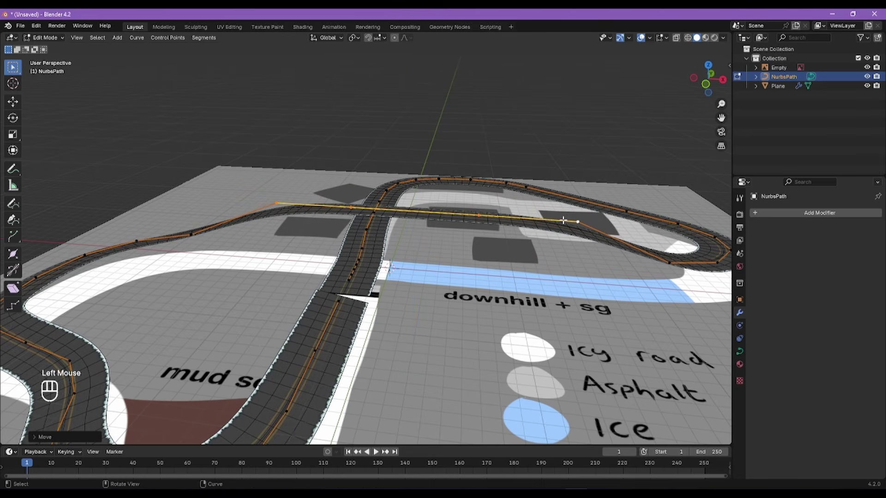
Step: Check the clearance at the crossing and adjust the bridge section's height along Z
alt+shift+right_drag(358, 228, 436, 260)
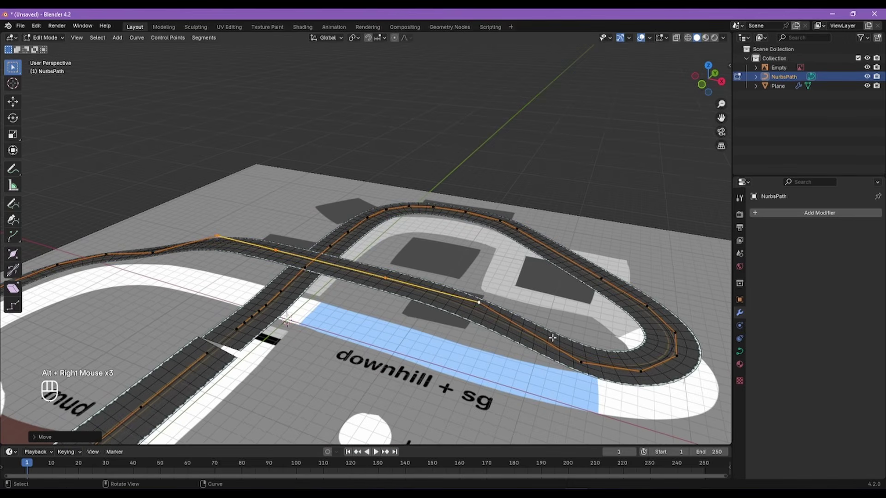
alt+shift+right_drag(552, 338, 418, 337)
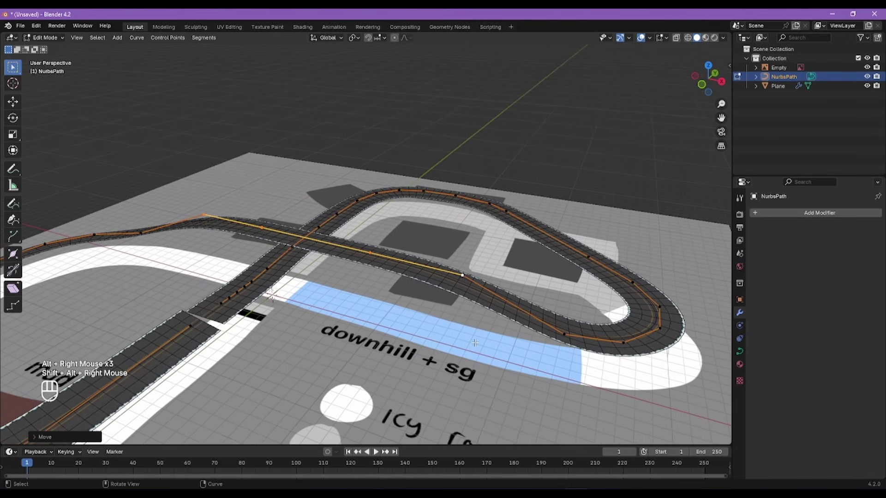
alt+shift+right_drag(475, 343, 438, 342)
key(g)
key(z)
click(459, 339)
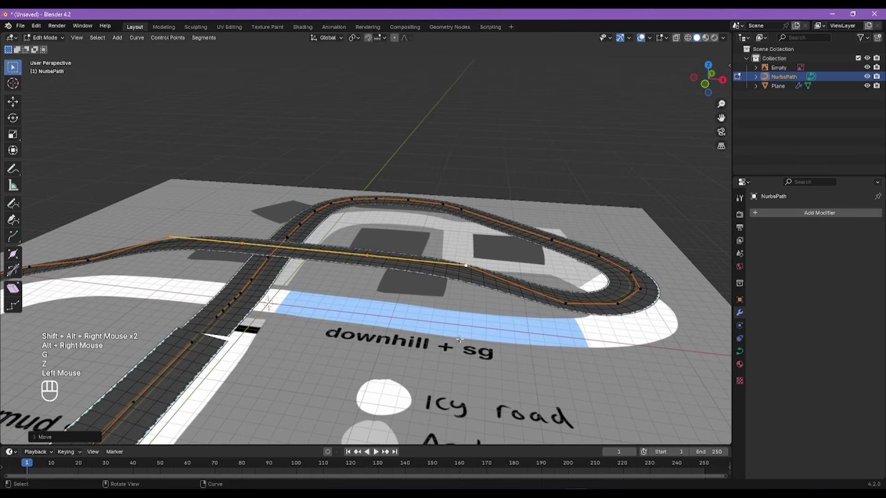
Step: Select the path points around the tight bend past the downhill section and raise them about 3.8 m along Z
drag(538, 256, 642, 314)
key(g)
key(z)
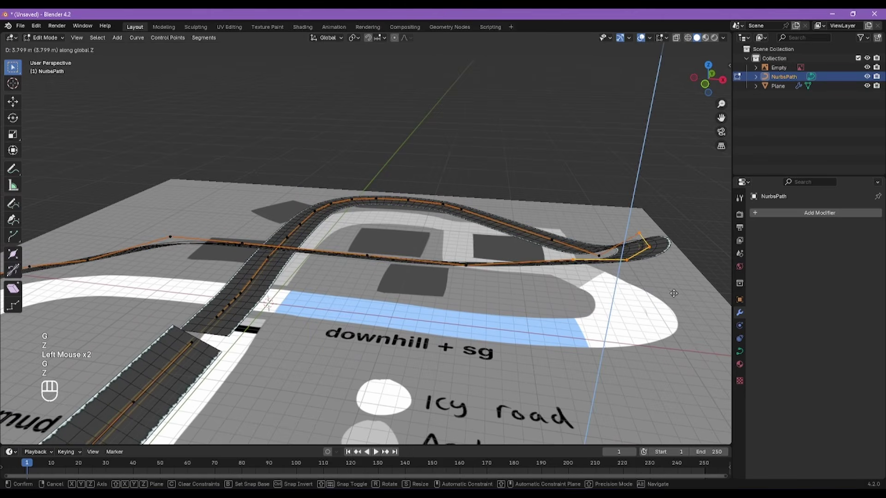
click(674, 294)
Step: Try to change the height of a single path point at the raised bend, then undo the move
alt+right_drag(561, 272, 333, 283)
alt+shift+right_drag(332, 282, 445, 274)
scroll(418, 280, up, 2)
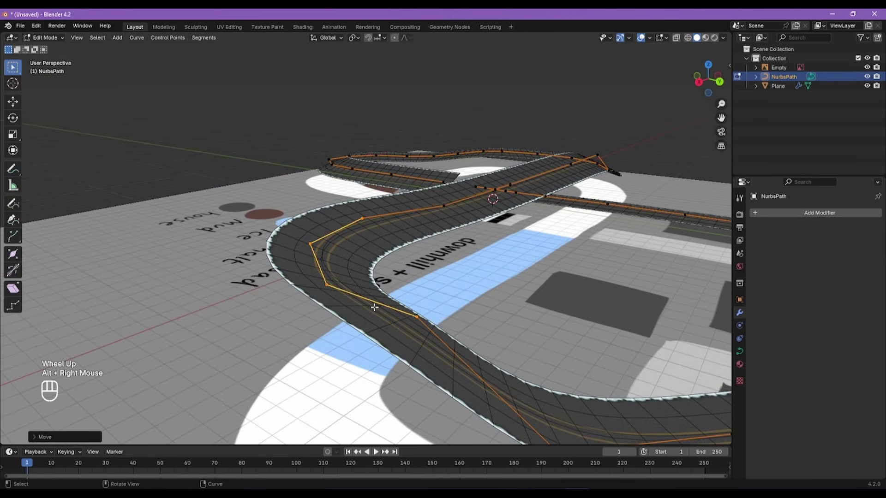
double_click(327, 284)
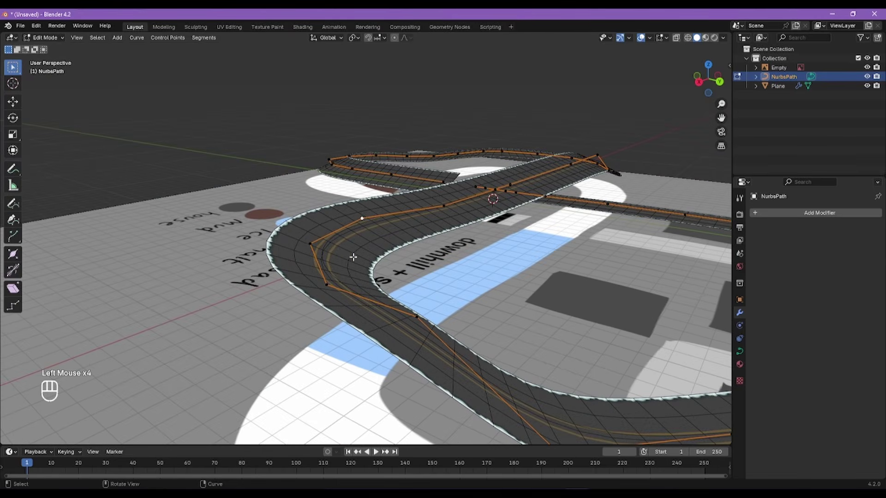
key(g)
key(z)
click(417, 269)
key(ctrl+z)
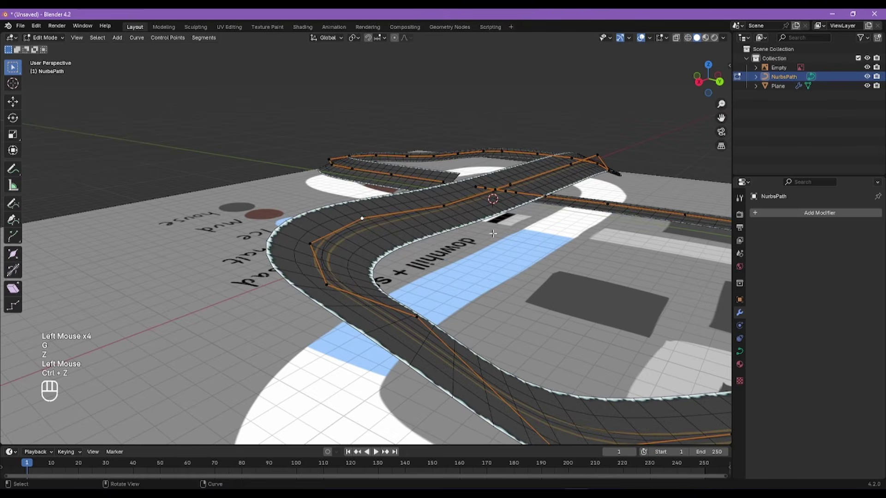
Step: Leave curve editing and set the path's twist method to Z-Up so the road stays level
alt+right_drag(493, 234, 599, 241)
scroll(503, 200, up, 2)
key(Tab)
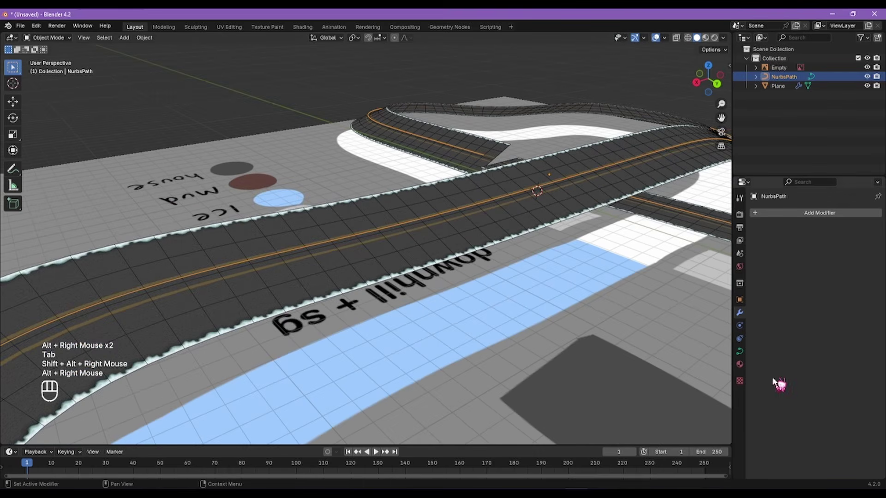
click(740, 352)
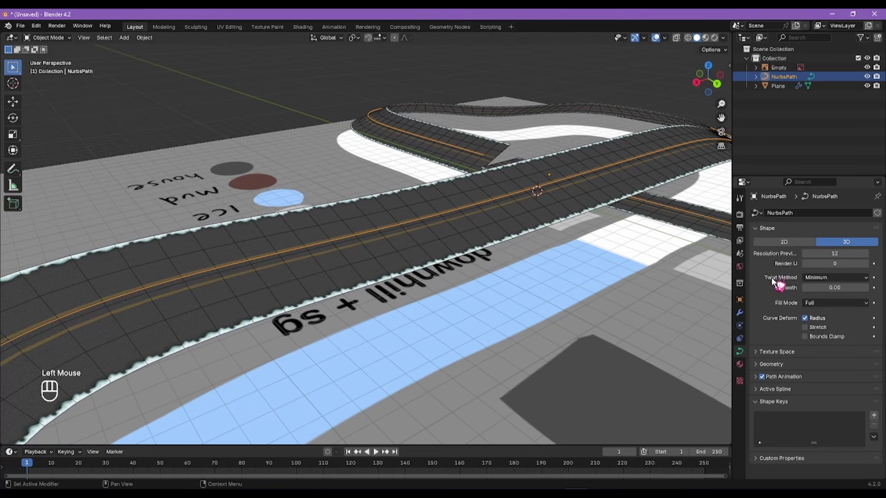
click(814, 278)
click(816, 289)
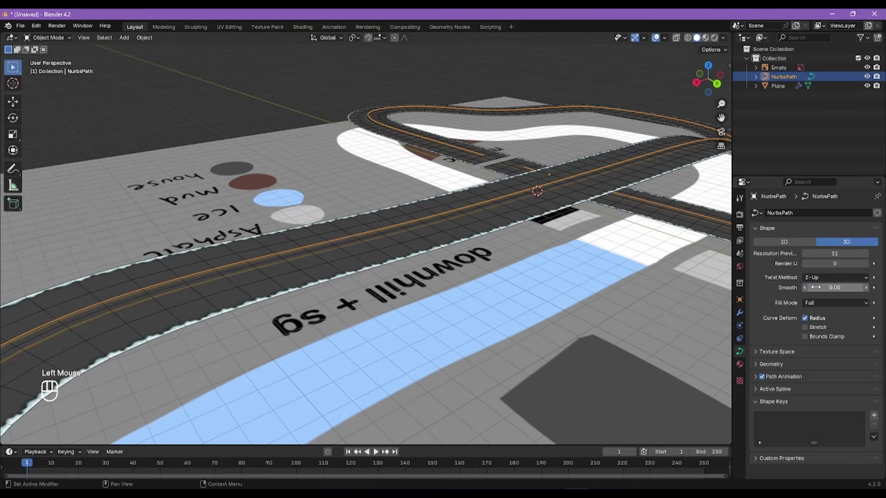
Step: Edit the path curve again and raise the two points following the elevated bend to roughly the bend's level
alt+right_drag(442, 256, 365, 213)
scroll(473, 259, down, 2)
key(Tab)
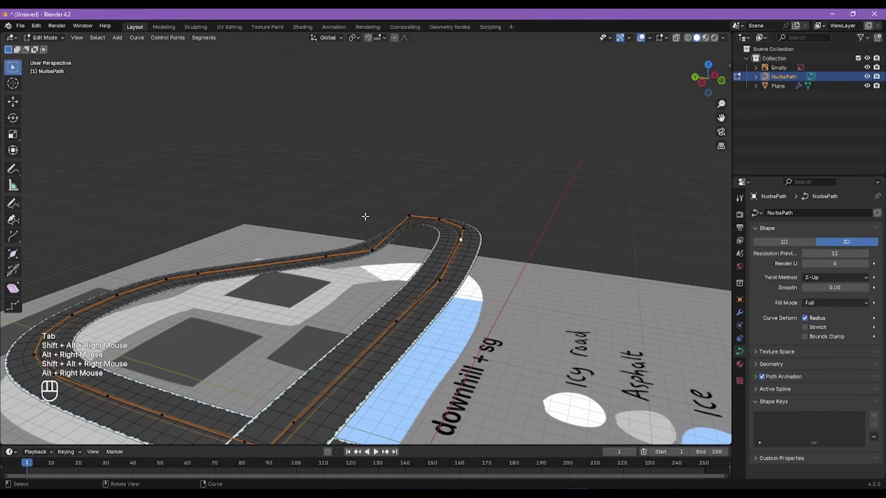
click(369, 215)
key(g)
key(z)
click(396, 258)
click(326, 255)
key(g)
key(z)
click(318, 239)
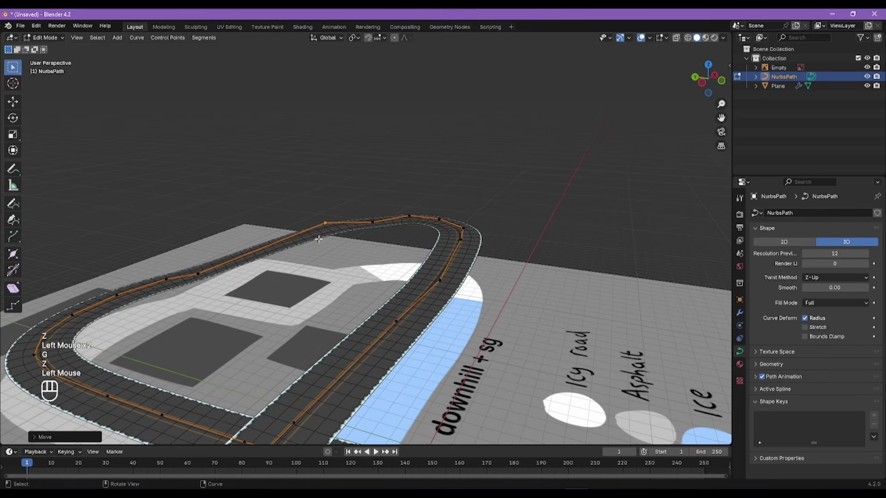
Step: Adjust the height of the path point on the straight between the crossing and the wide asphalt bend
drag(245, 236, 170, 282)
alt+shift+right_drag(170, 282, 277, 249)
alt+right_drag(276, 249, 390, 244)
drag(272, 243, 104, 306)
alt+right_drag(224, 299, 325, 286)
alt+right_drag(325, 286, 404, 358)
click(405, 358)
key(g)
key(z)
click(404, 347)
Step: Raise the next path points along the straight so the road climbs progressively into the wide asphalt bend
click(320, 358)
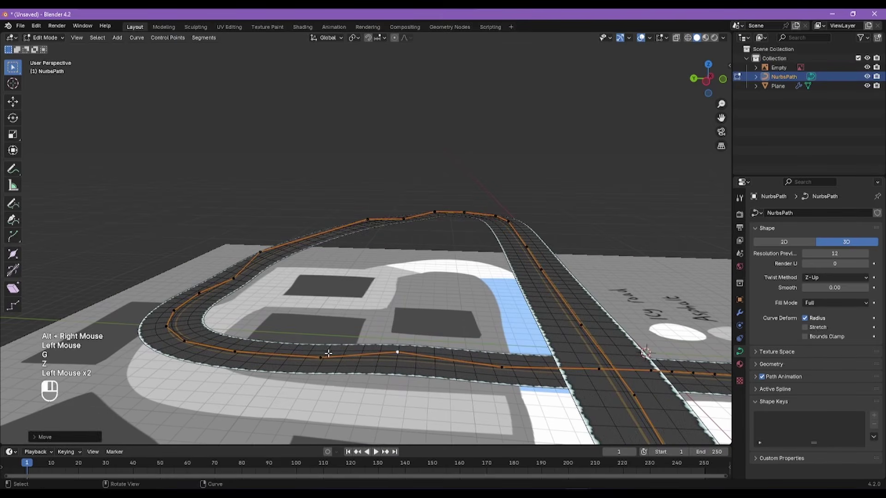
key(g)
key(z)
click(295, 330)
key(g)
key(z)
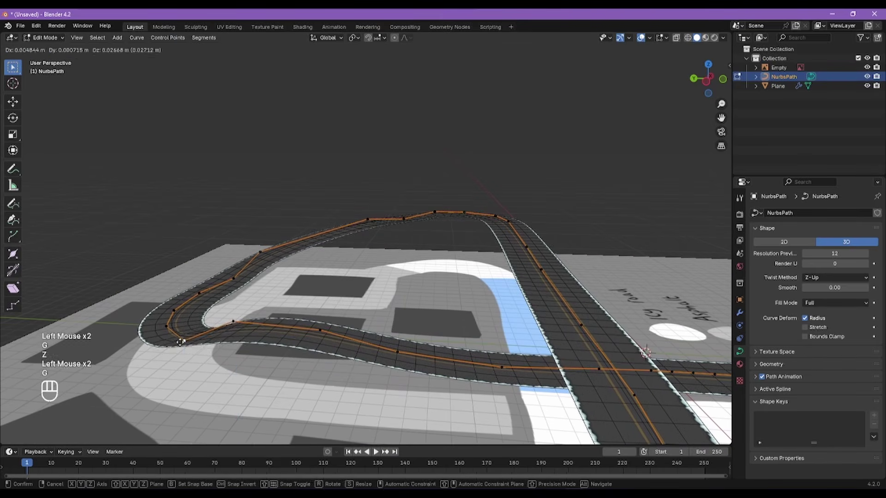
click(182, 302)
Step: Raise the remaining path points around the wide asphalt bend one after another, the last by about 2.66 m
alt+right_drag(182, 303, 370, 348)
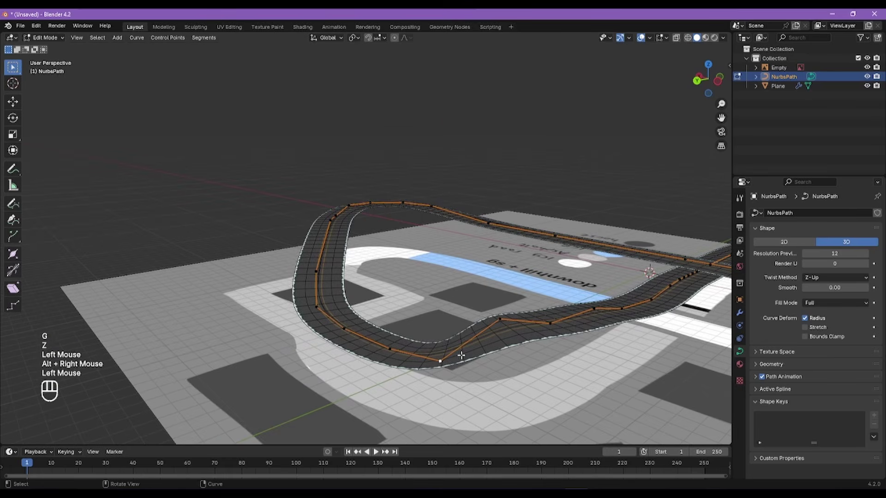
key(g)
key(z)
click(454, 318)
click(405, 341)
click(425, 289)
key(g)
key(z)
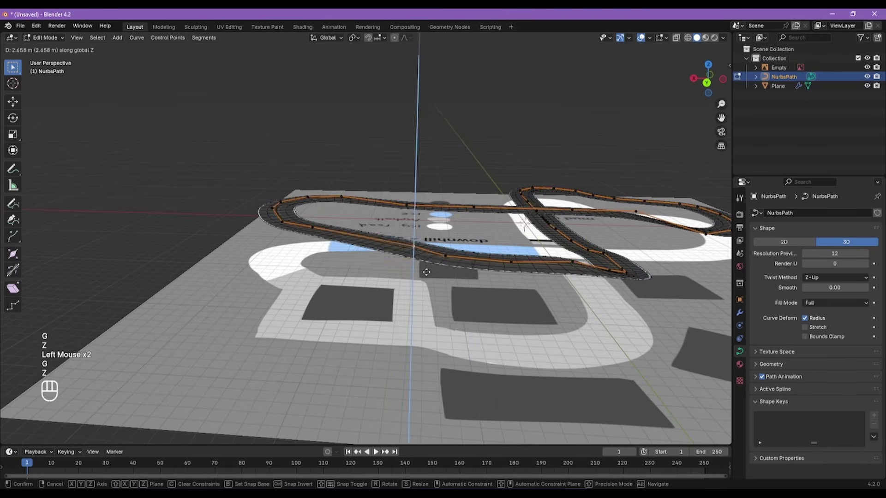
click(426, 272)
Step: Inspect the elevated loop and adjust the height of another out-of-line path point along Z
alt+right_drag(426, 272, 475, 303)
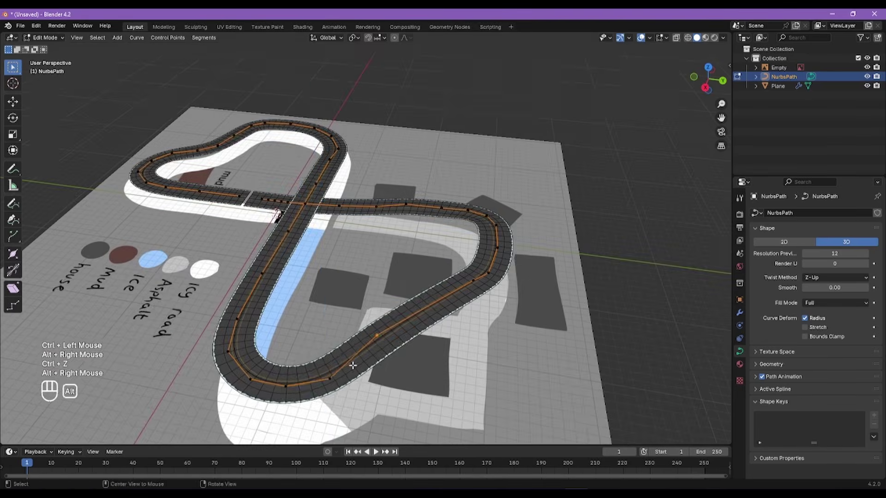
alt+right_drag(352, 361, 445, 362)
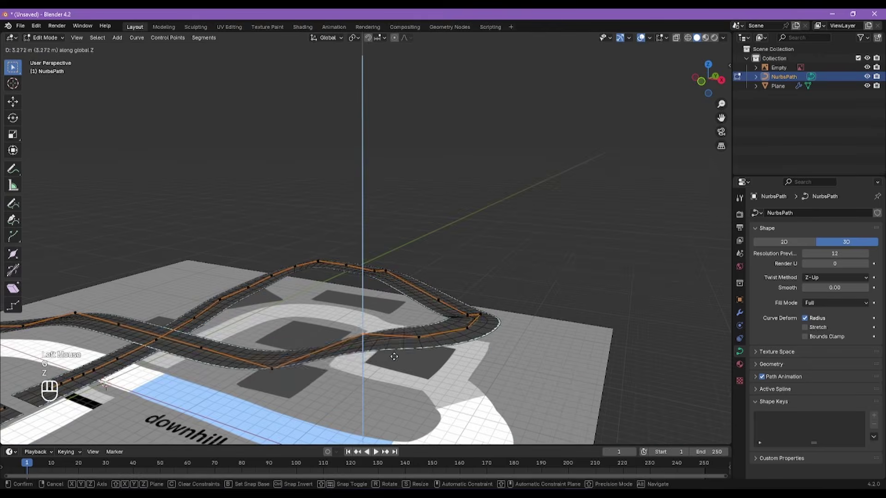
alt+shift+right_drag(445, 362, 322, 314)
click(351, 330)
key(g)
key(z)
click(378, 352)
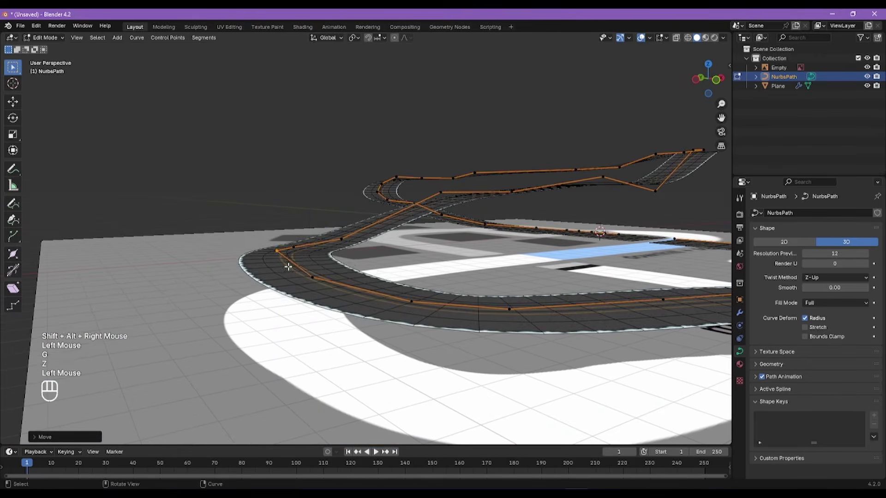
Step: Adjust the heights of successive path points around the outer bend of the mud-section loop
click(313, 277)
key(g)
key(z)
alt+shift+right_drag(323, 286, 163, 279)
click(611, 314)
key(h)
key(ctrl+z)
key(g)
key(z)
click(618, 289)
Step: Select two neighbouring path points on the road stretch beside the surface colour legend and subdivide the segment between them
alt+shift+right_drag(618, 289, 415, 323)
scroll(415, 323, up, 1)
alt+right_drag(415, 323, 392, 332)
alt+shift+right_drag(392, 332, 365, 329)
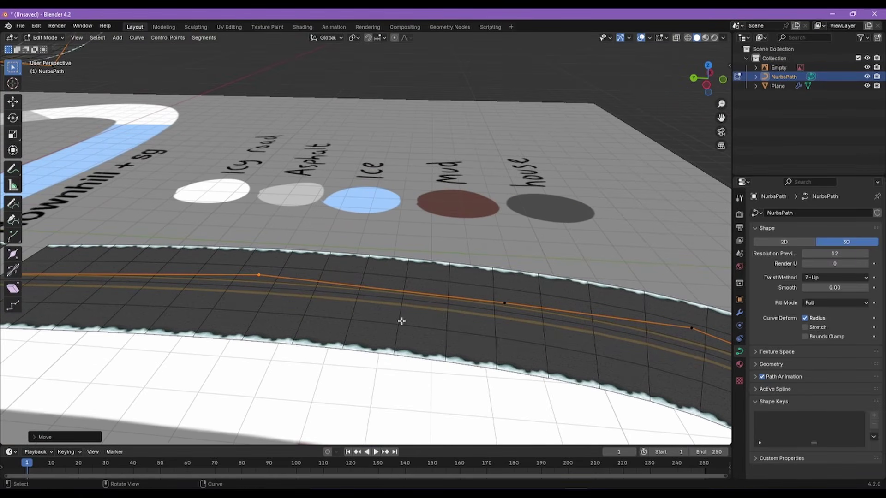
click(498, 303)
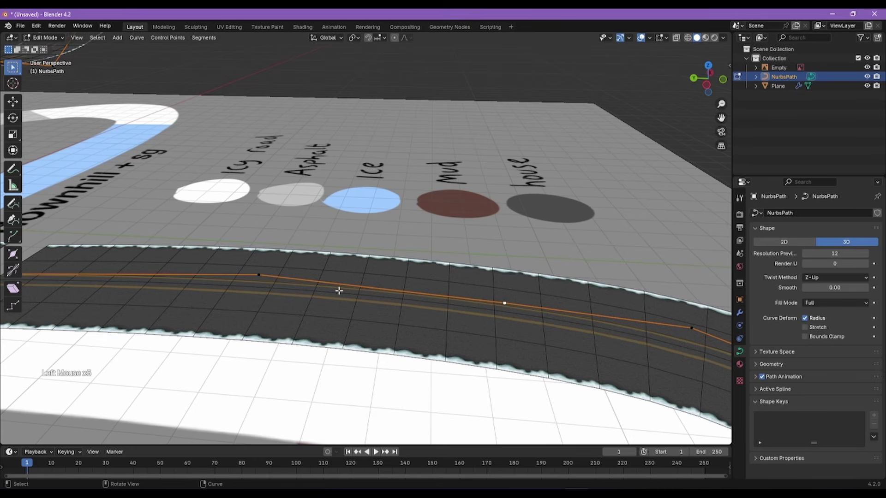
alt+right_drag(394, 291, 362, 206)
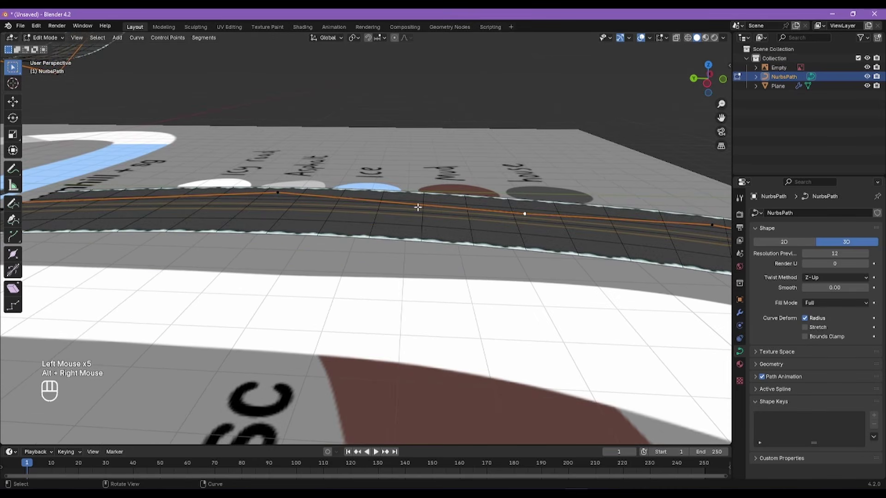
alt+shift+right_drag(418, 207, 275, 235)
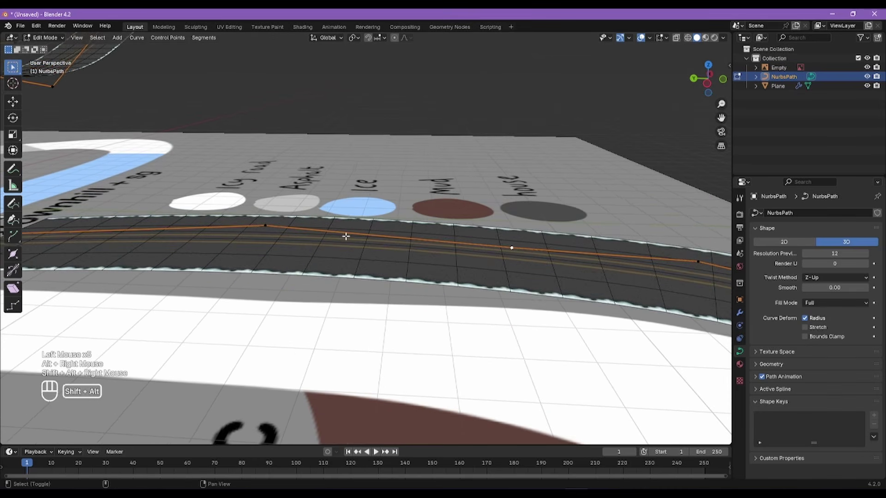
click(263, 227)
shift+click(521, 250)
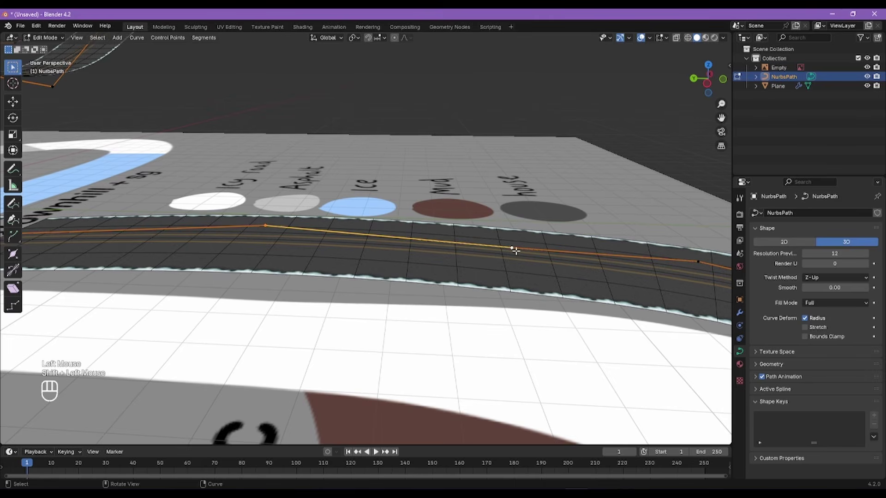
right_click(391, 238)
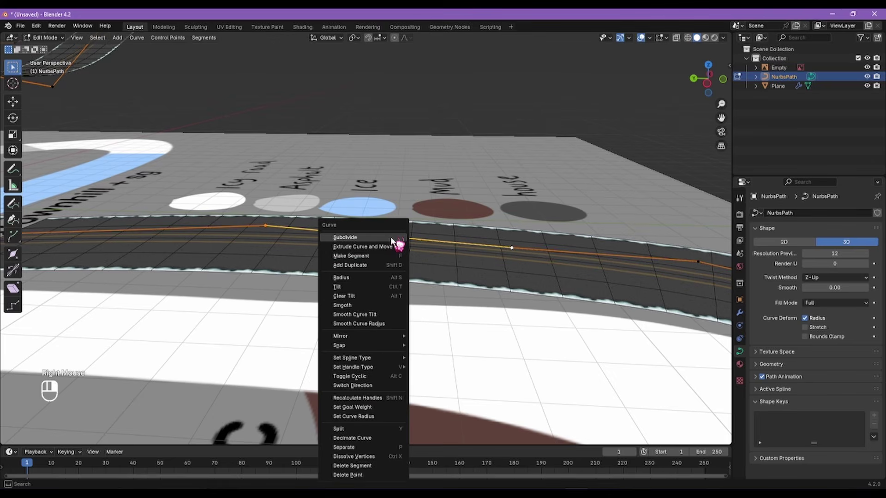
click(345, 237)
Step: Raise the new path point between the two neighbours beside the surface colour legend along Z to form a bump
click(267, 227)
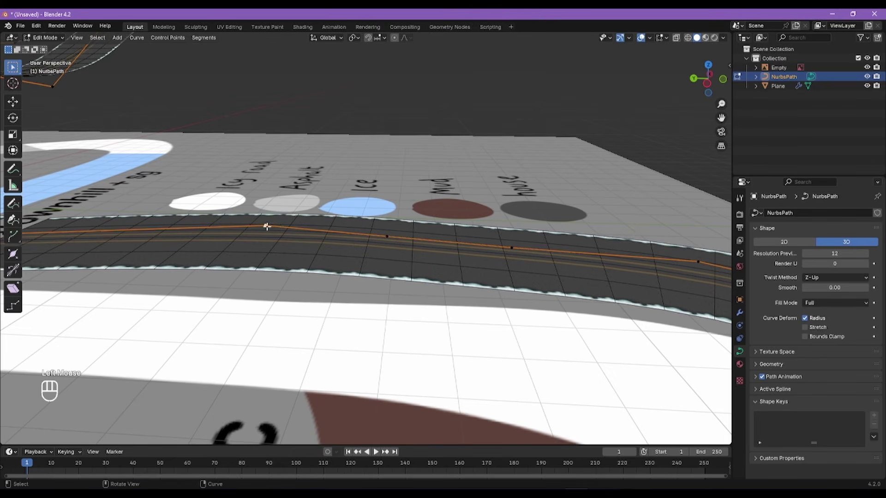
key(g)
key(z)
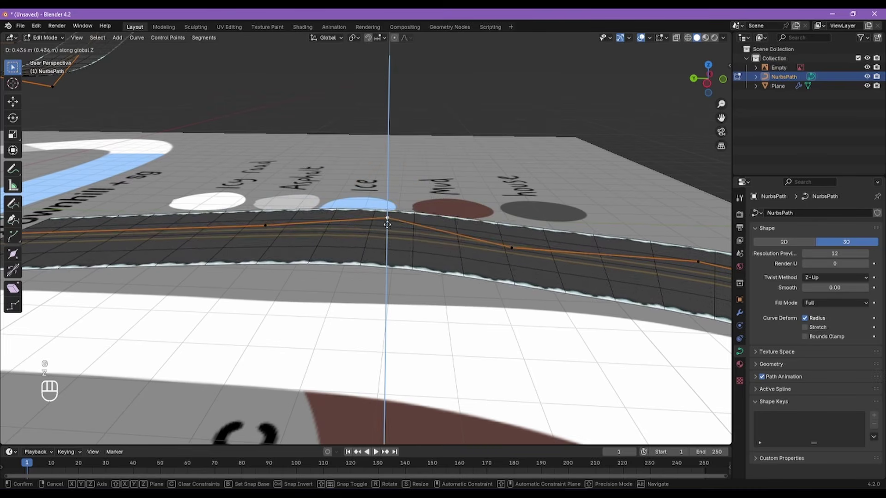
click(392, 158)
alt+right_drag(392, 158, 389, 191)
key(KP_Decimal)
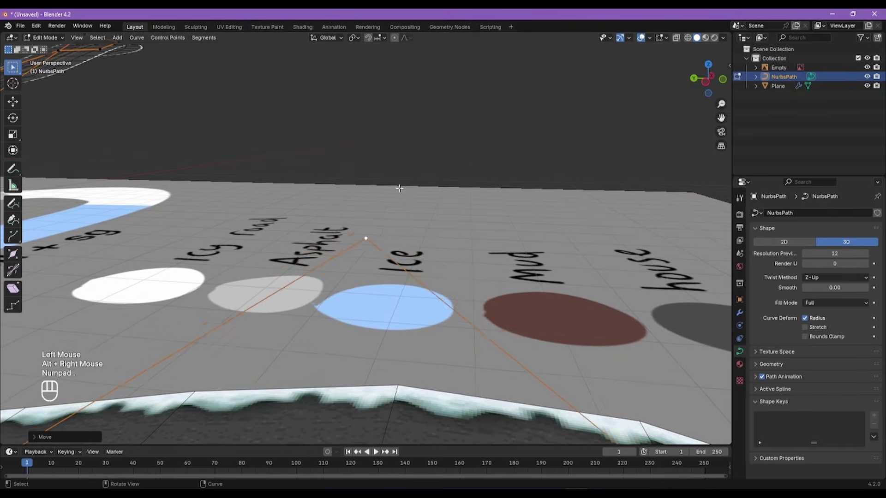
scroll(397, 198, down, 11)
scroll(407, 204, up, 1)
scroll(402, 207, up, 4)
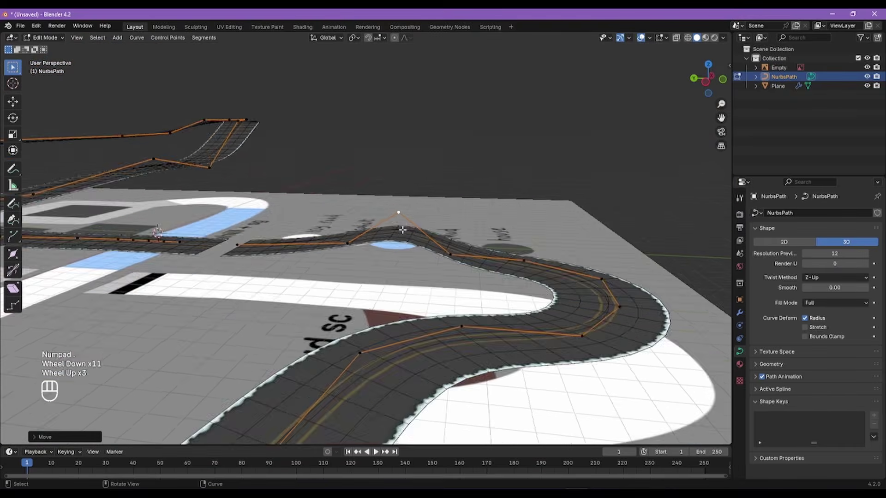
Step: From the top view, move the path points on both sides of the bump closer to its peak, the first by about 1.11 m
click(302, 284)
ctrl+alt+right_drag(302, 284, 377, 356)
key(g)
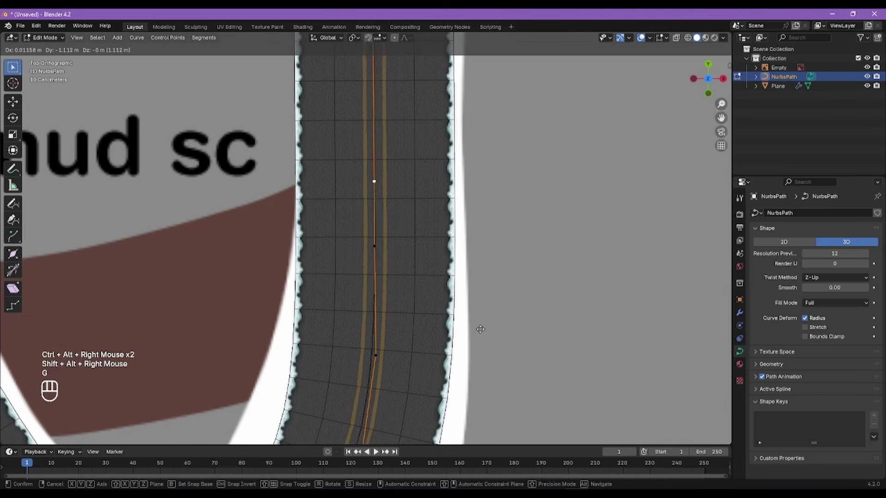
click(480, 329)
click(375, 355)
key(g)
click(377, 299)
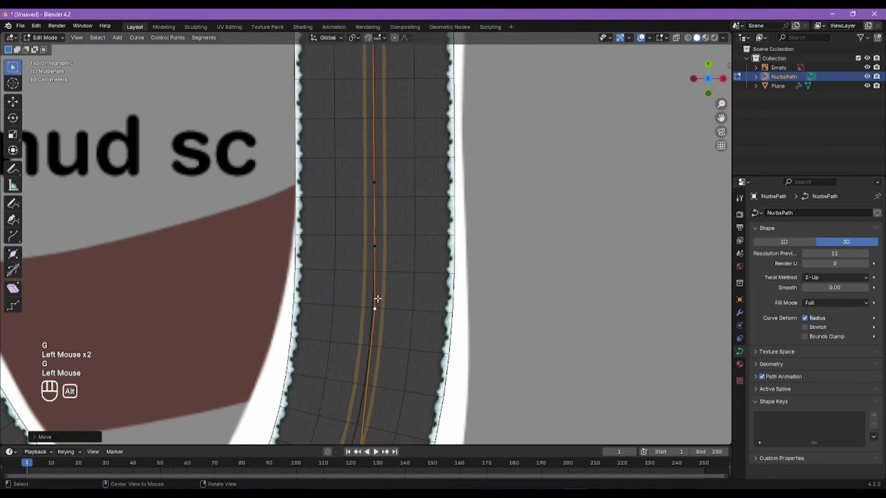
Step: Lower the path point at the bump's foot on the road-gap side by about 0.37 m along Z
alt+right_drag(377, 299, 488, 201)
alt+shift+right_drag(364, 202, 436, 196)
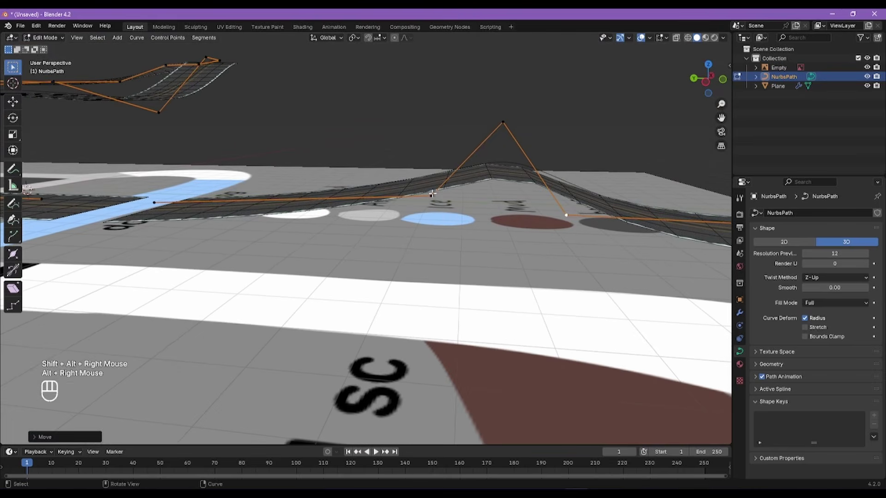
click(434, 197)
key(g)
key(z)
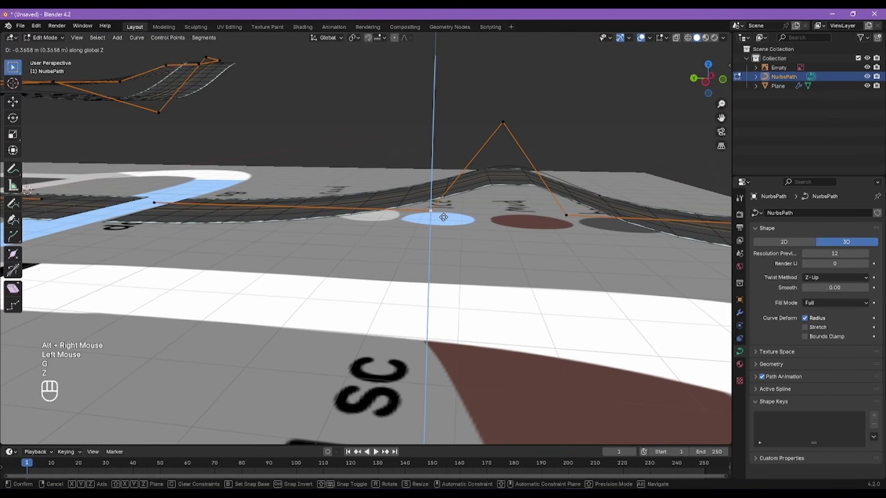
click(444, 217)
Step: Select the lowered foot point together with the bump's peak point and subdivide the segment between them
alt+shift+right_drag(503, 143, 475, 201)
alt+right_drag(364, 217, 447, 155)
shift+click(446, 144)
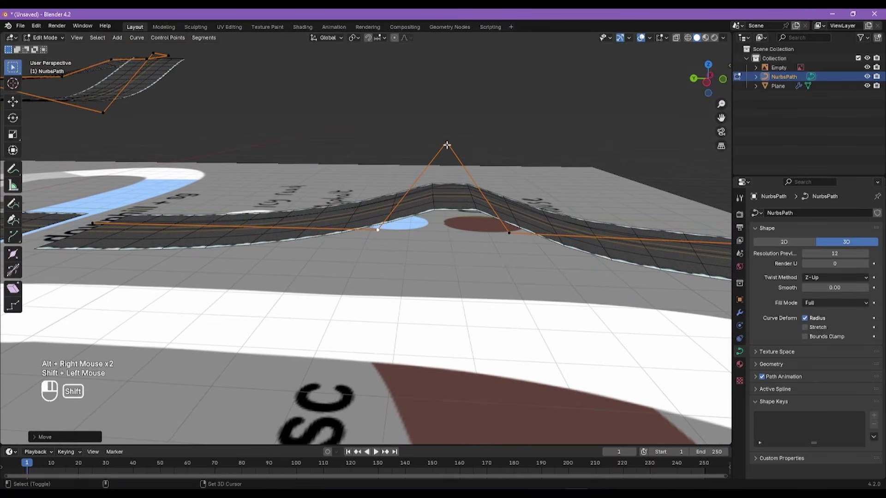
right_click(451, 148)
click(450, 148)
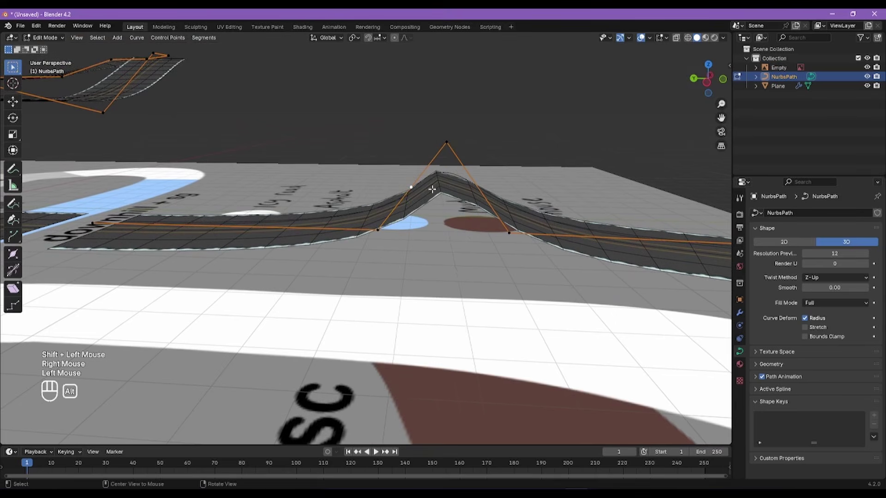
Step: Move the foot point about 0.97 m away from the peak and bring the new slope point down close beside it
alt+right_drag(432, 189, 433, 179)
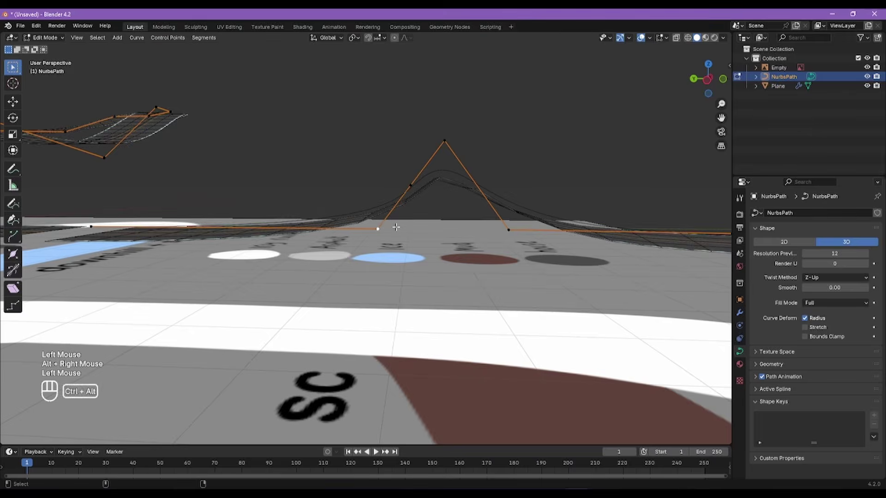
ctrl+alt+right_drag(396, 227, 377, 244)
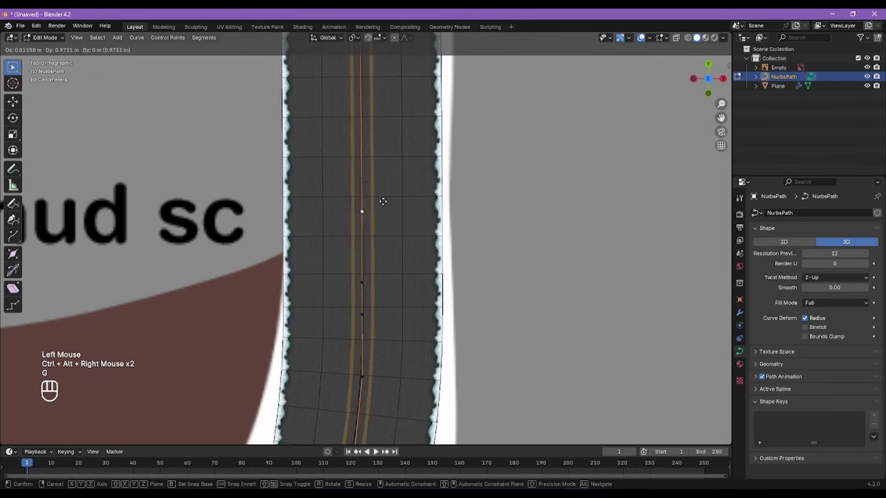
drag(362, 226, 364, 212)
ctrl+alt+right_drag(364, 211, 409, 199)
scroll(402, 210, up, 3)
click(415, 170)
key(g)
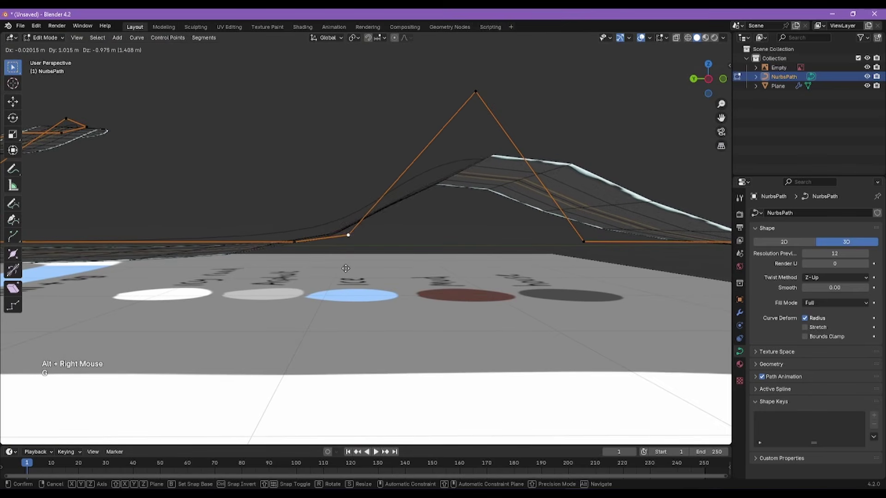
click(332, 273)
Step: Lower the bump's peak point by about 0.75 m along Z
alt+right_drag(332, 272, 480, 104)
key(g)
key(z)
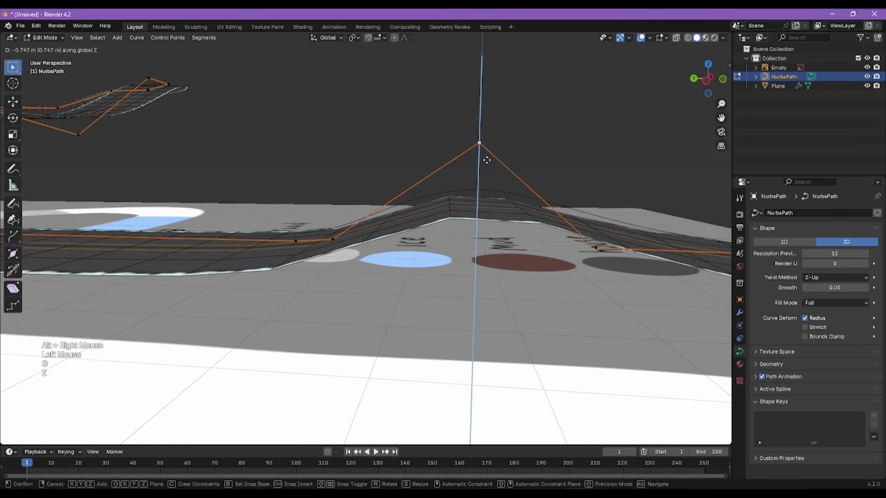
click(484, 161)
alt+right_drag(484, 161, 430, 175)
scroll(455, 216, down, 2)
scroll(504, 198, down, 2)
key(ctrl+z)
key(ctrl+shift+z)
Step: Select all the bump's path points in top view and move them about 5 m along the road towards the gap
ctrl+alt+right_drag(429, 175, 417, 182)
drag(316, 148, 435, 208)
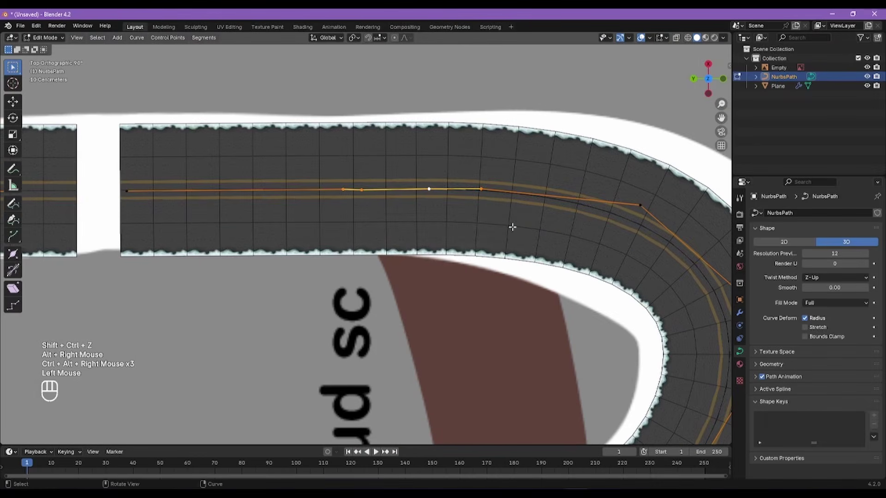
key(g)
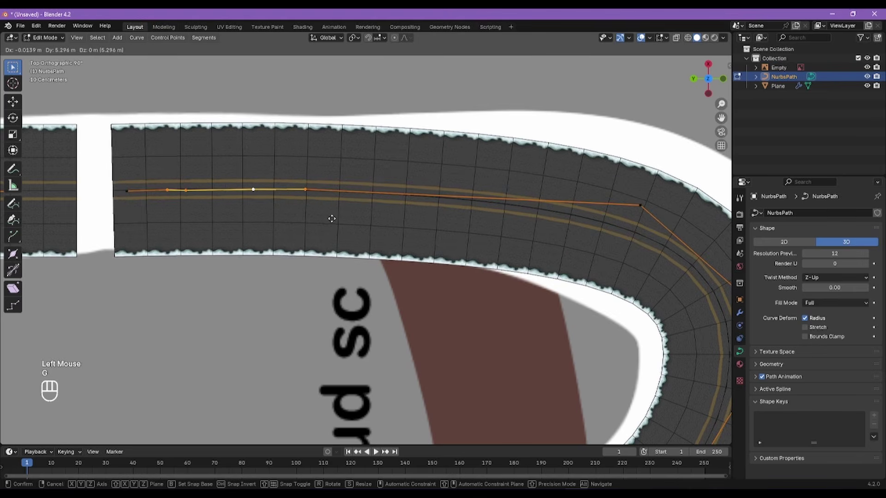
click(334, 219)
Step: Dissolve the three surplus path points on the straight road end across the gap from the bump
alt+right_drag(336, 217, 449, 246)
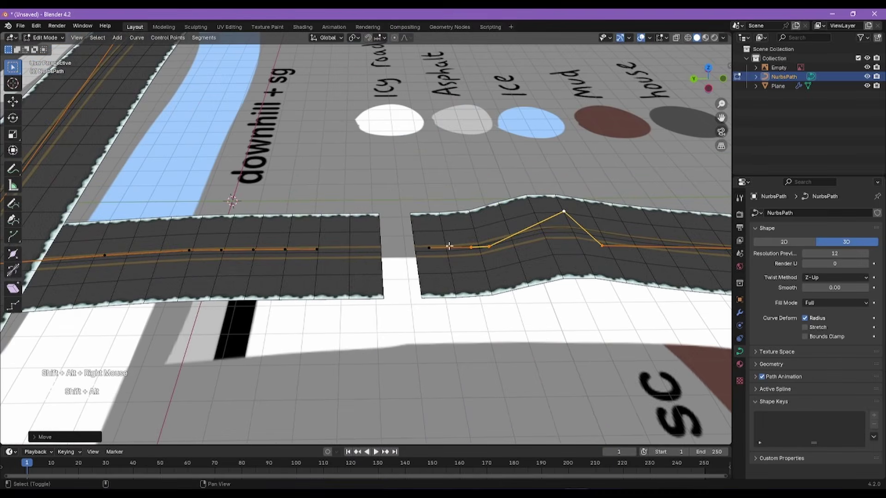
click(286, 248)
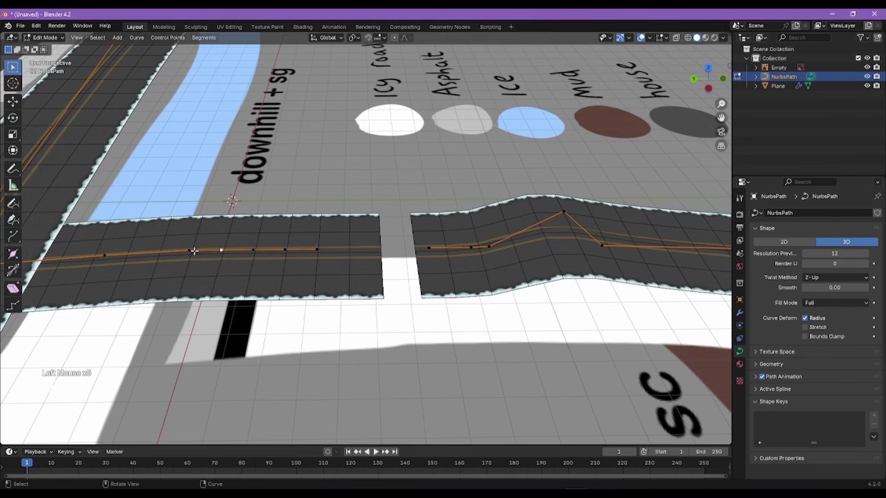
scroll(219, 256, up, 2)
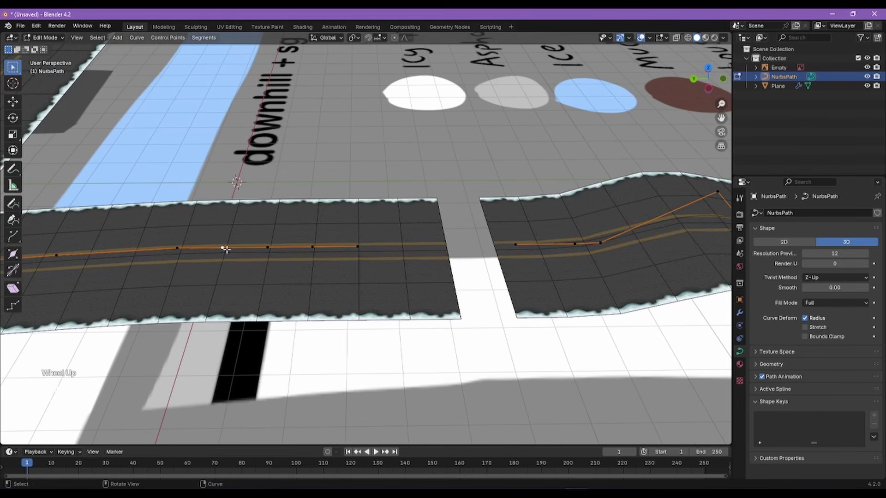
key(ctrl+x)
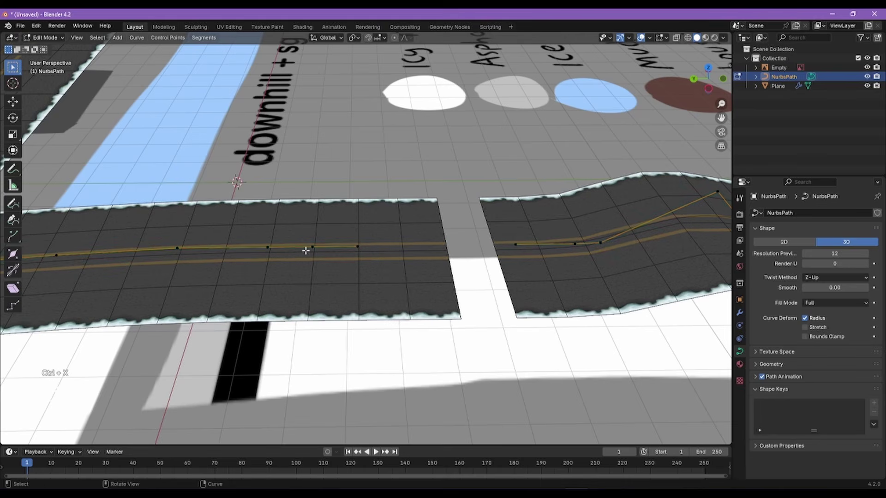
click(314, 247)
key(ctrl+x)
click(269, 248)
key(ctrl+x)
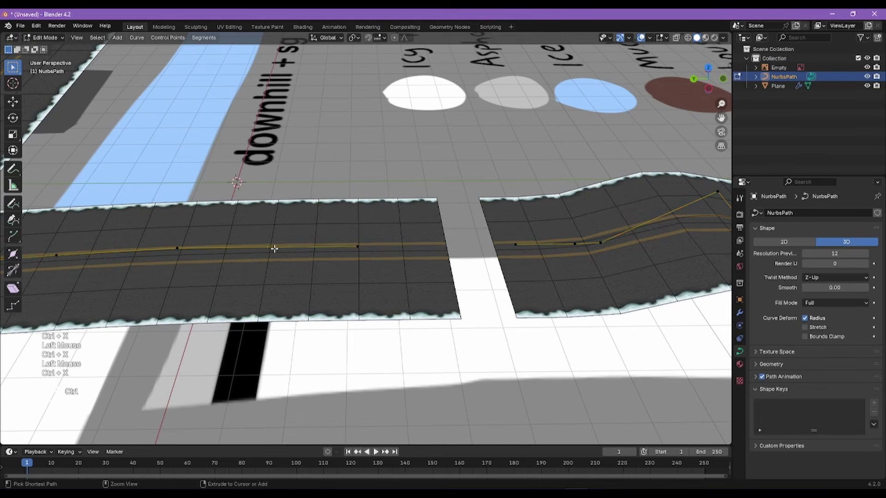
Step: Select the path's end point together with the bump points and move them about 3 m across the gap to the opposite path end
click(508, 242)
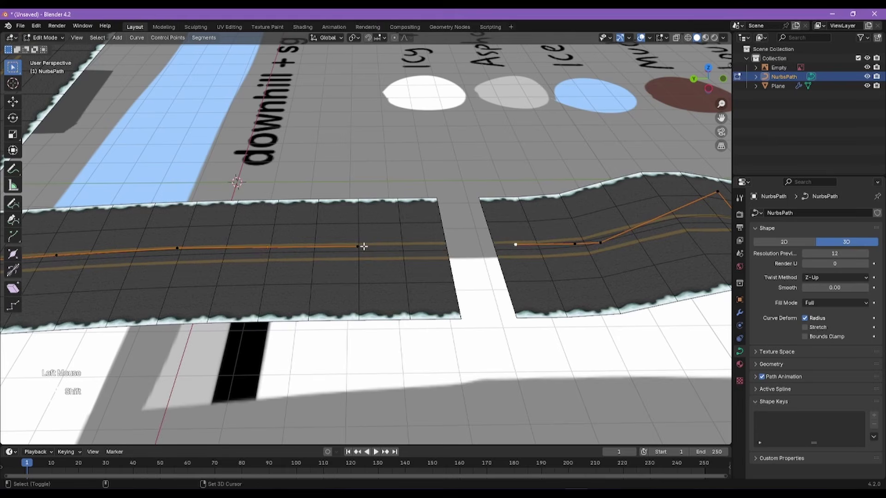
ctrl+alt+right_drag(455, 248, 471, 228)
drag(503, 164, 713, 275)
scroll(703, 268, down, 2)
alt+shift+right_drag(703, 268, 593, 229)
shift+click(659, 256)
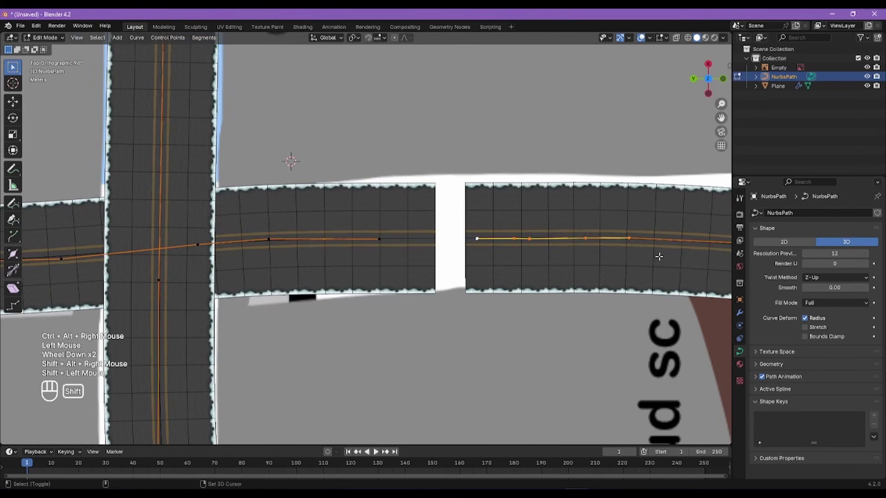
key(g)
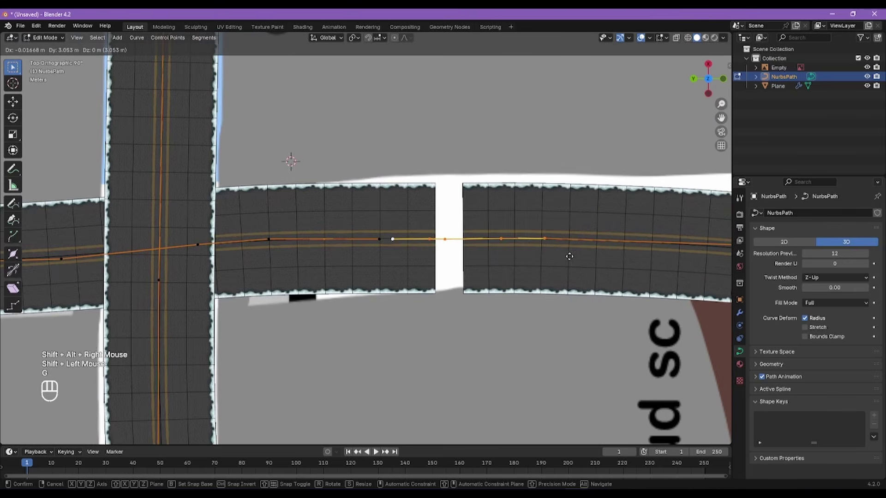
click(564, 257)
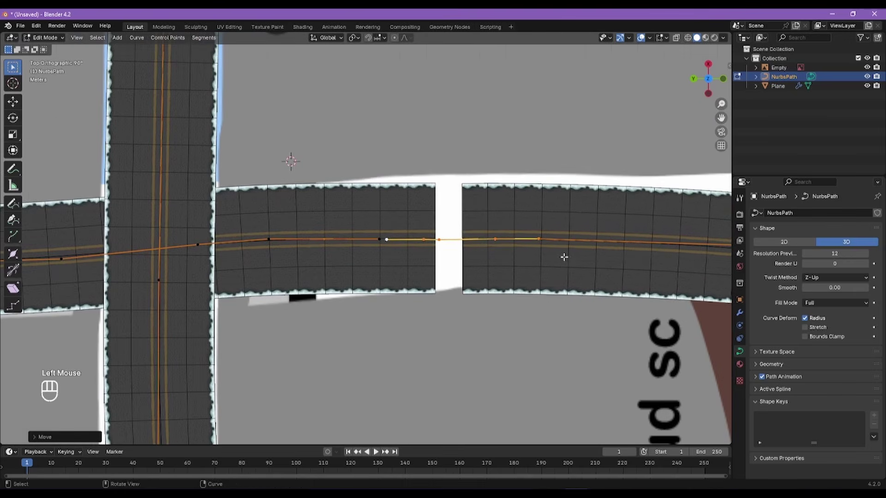
Step: Leave path editing and set the road strip's Array count to 96 to close the gap
alt+right_drag(561, 253, 551, 190)
key(Tab)
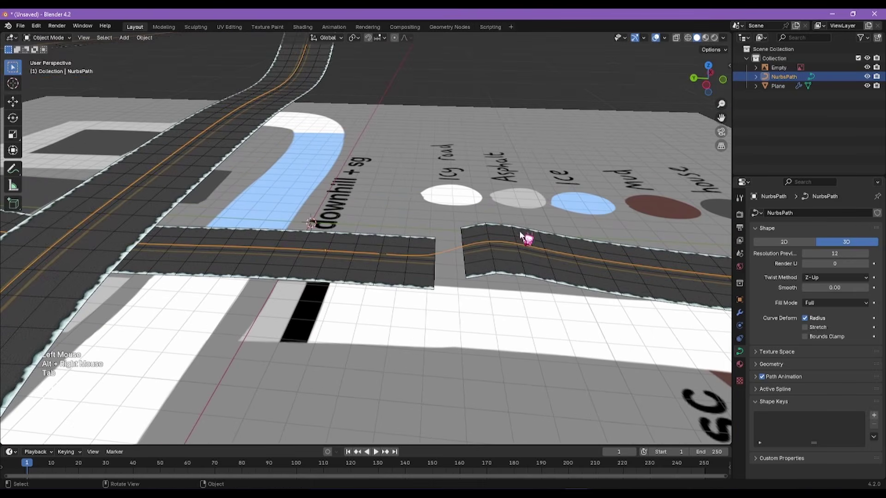
click(500, 270)
click(740, 313)
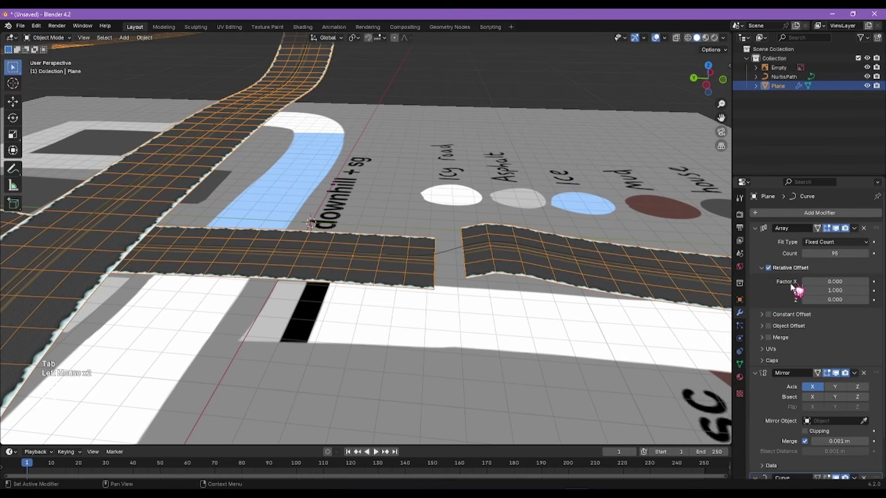
click(866, 254)
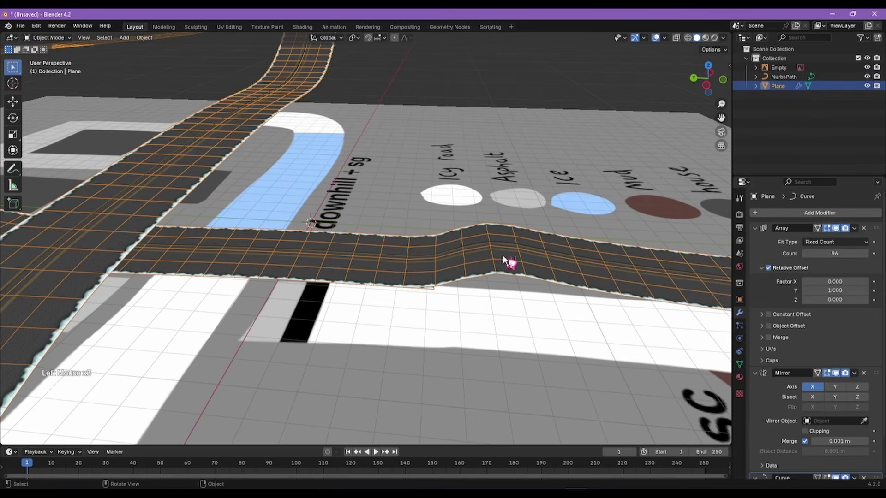
Step: Reopen the path curve for editing and lower the path point on the slope descending from the elevated loop along Z
alt+right_drag(504, 258, 385, 331)
scroll(476, 275, down, 2)
alt+right_drag(385, 331, 197, 338)
click(198, 337)
click(221, 349)
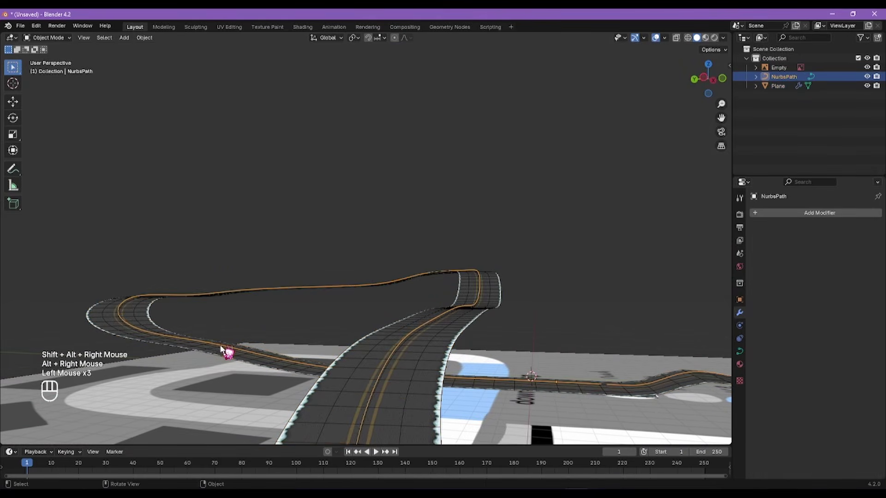
key(Tab)
click(211, 337)
key(g)
key(z)
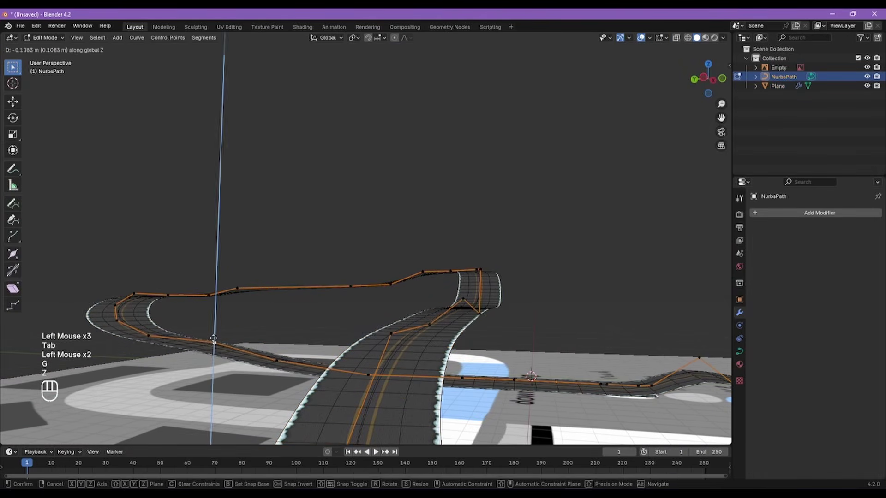
click(214, 344)
Step: Inspect the track's elevation from several angles, from the elevated loop to the bends around the mud section
alt+right_drag(236, 320, 561, 266)
alt+right_drag(406, 294, 381, 262)
scroll(364, 249, down, 1)
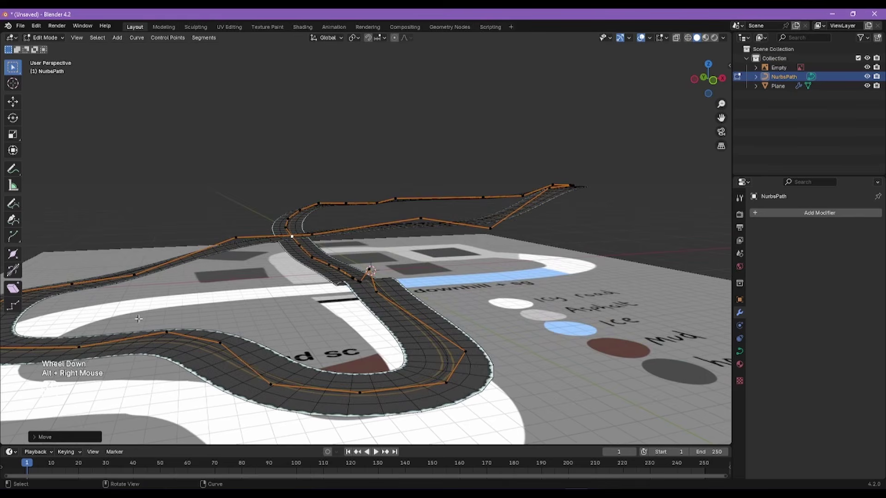
alt+right_drag(303, 237, 450, 308)
scroll(394, 245, up, 2)
alt+right_drag(449, 276, 332, 282)
alt+right_drag(332, 281, 292, 240)
Step: Select the four path points around the mud-section bend and set their mean radius to 1.26 to widen the road
scroll(292, 240, up, 2)
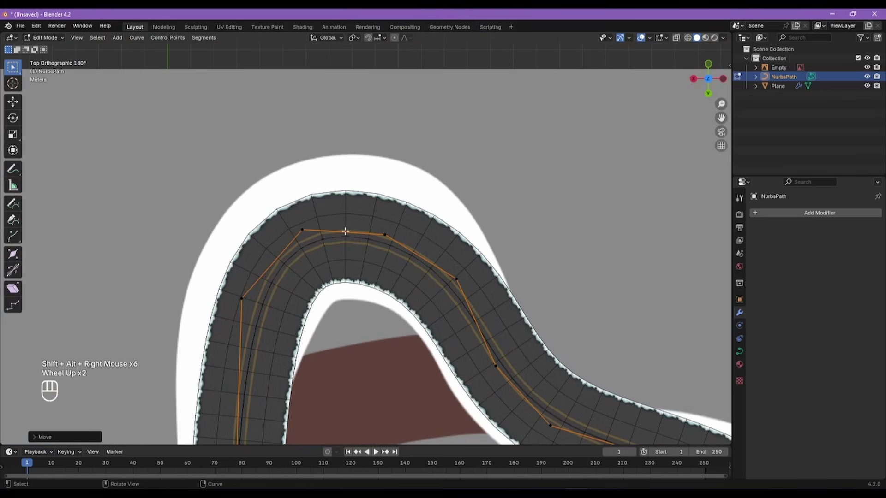
click(252, 296)
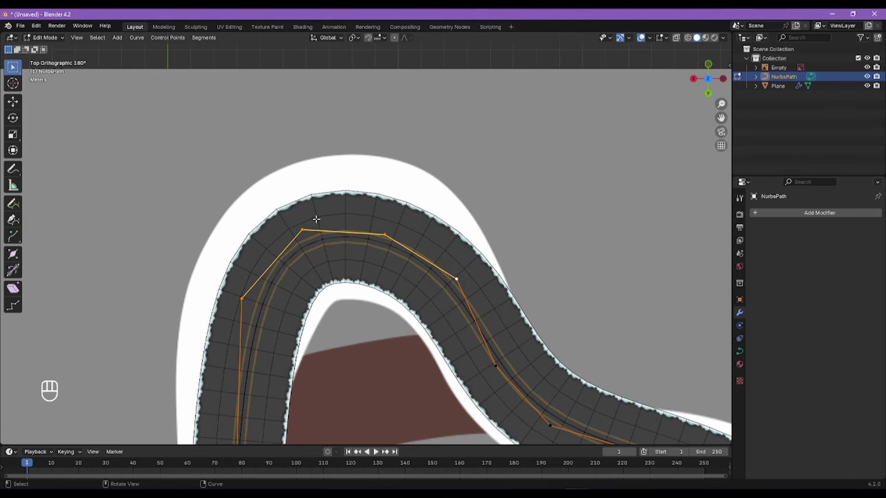
click(728, 64)
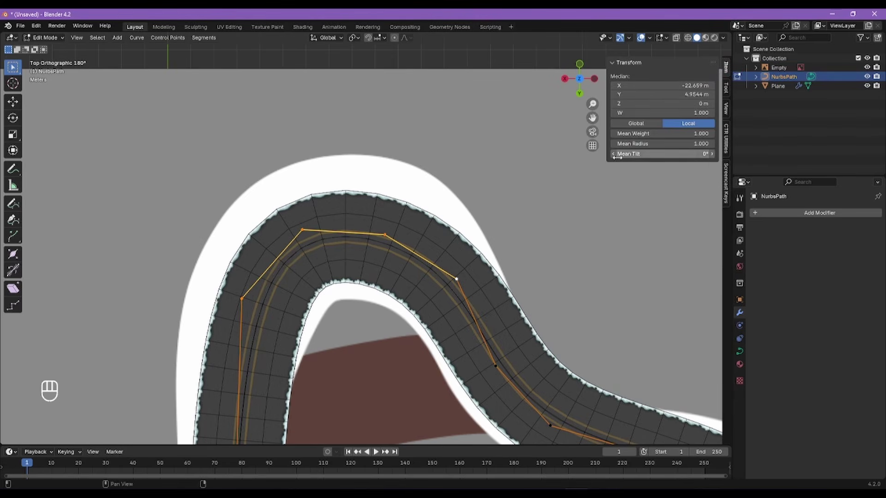
drag(632, 144, 683, 144)
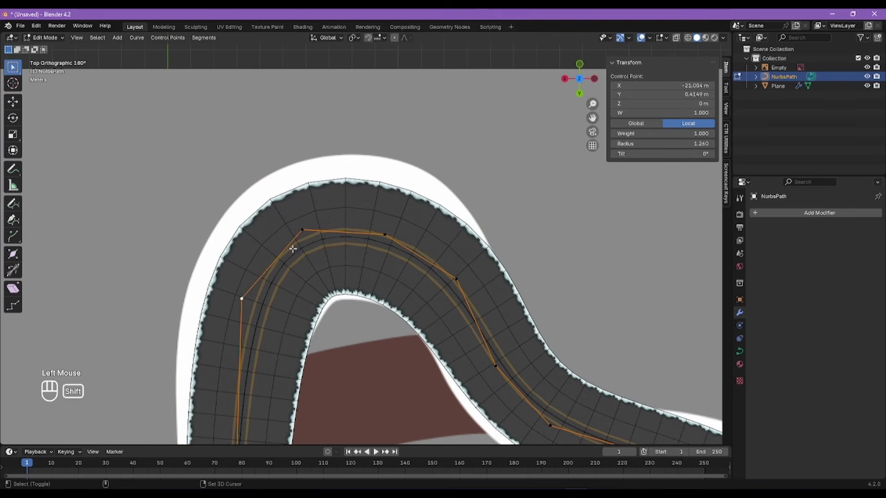
Step: Extend the selection to the three path points around the mud-section bend's tip and move them slightly outward toward the reference outline
shift+click(302, 230)
shift+click(391, 232)
key(g)
click(396, 223)
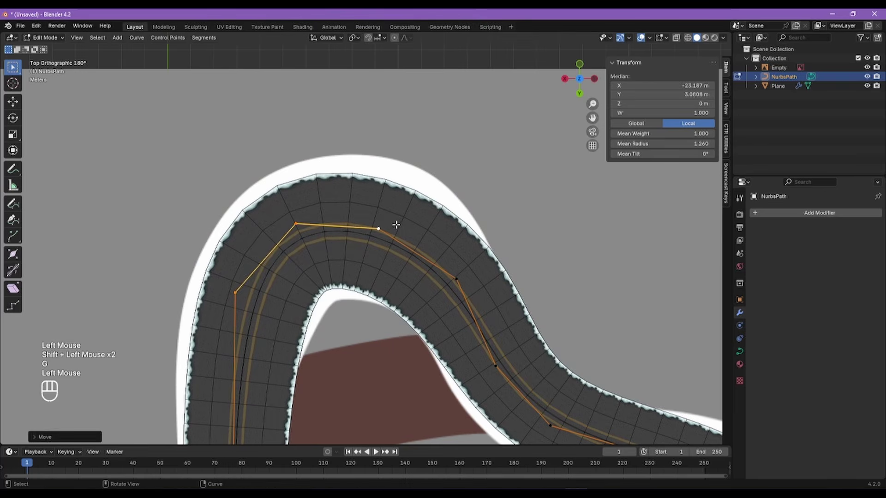
Step: Set the radius of the path point on the far shoulder of the mud-section bend to 1.6 and move it outward
click(237, 290)
mouse_move(682, 143)
mouse_down()
mouse_move(711, 143)
mouse_move(692, 144)
mouse_up()
key(g)
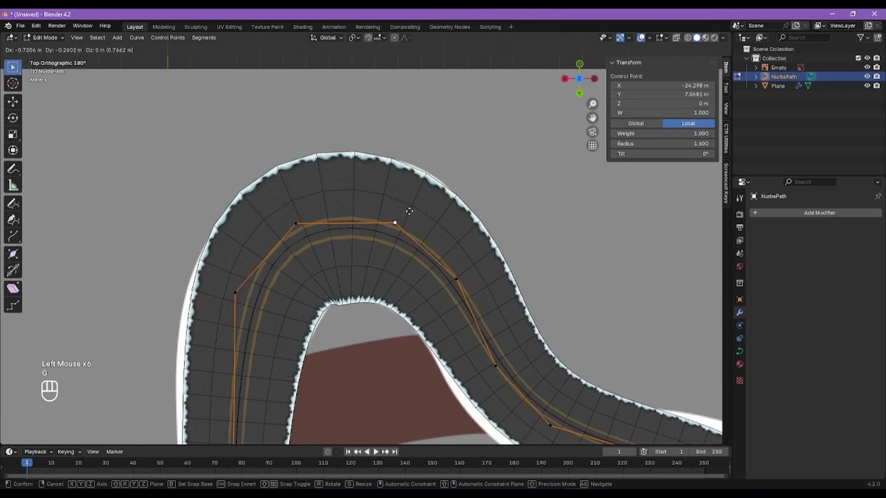
click(411, 213)
Step: Move the path point where the straight enters the mud-section bend outward to match the reference outline
click(237, 293)
key(g)
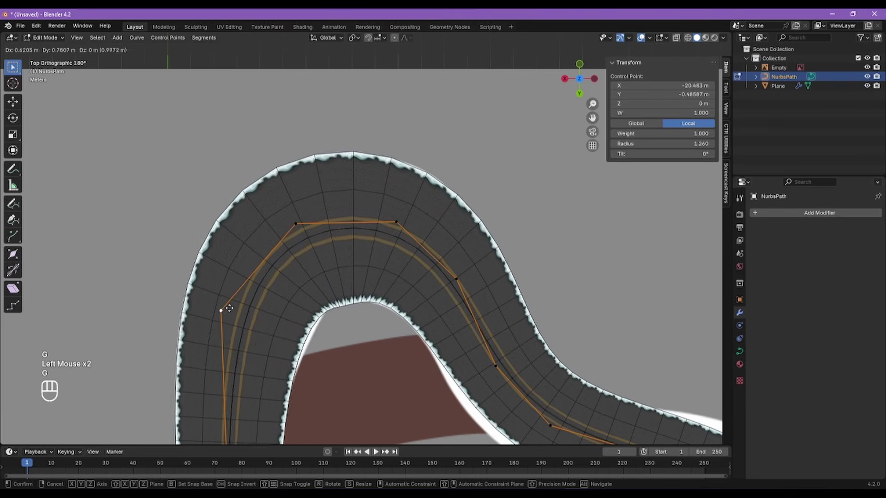
click(228, 315)
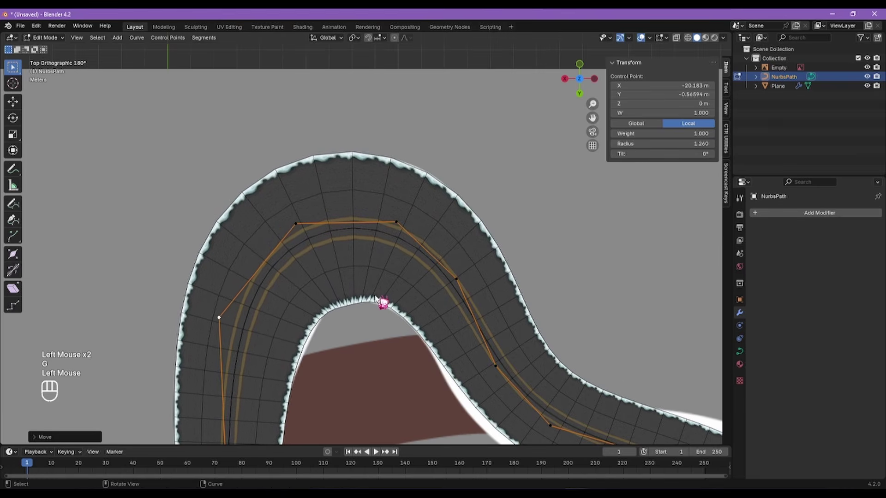
Step: Subdivide the long path segment between the mud-section bend's entry point and the first point of the adjoining straight
scroll(376, 299, down, 2)
shift+middle_drag(402, 310, 335, 146)
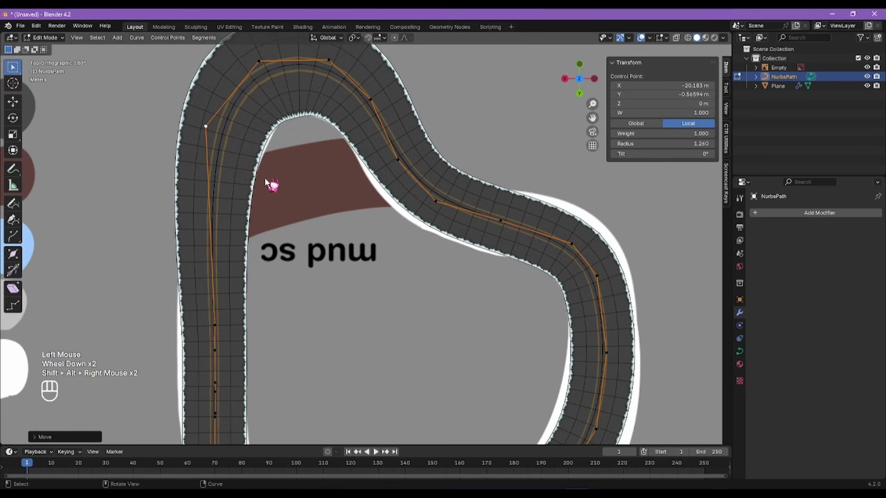
shift+click(214, 328)
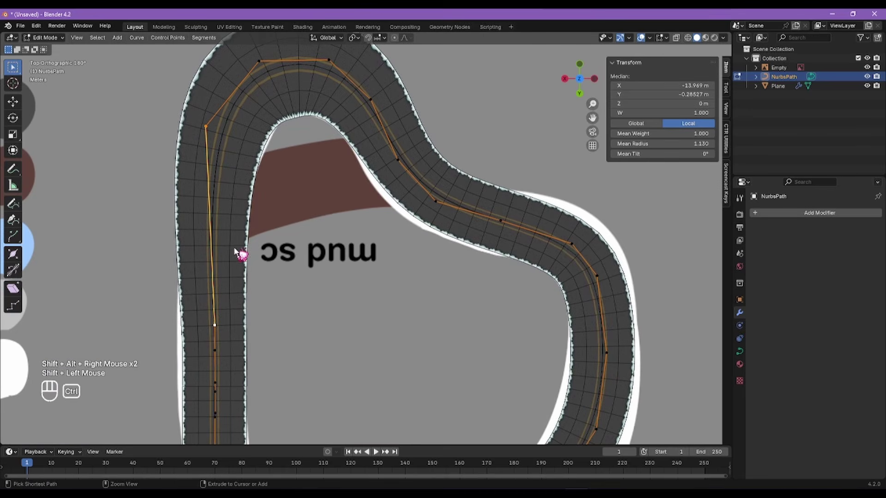
right_click(223, 230)
click(223, 229)
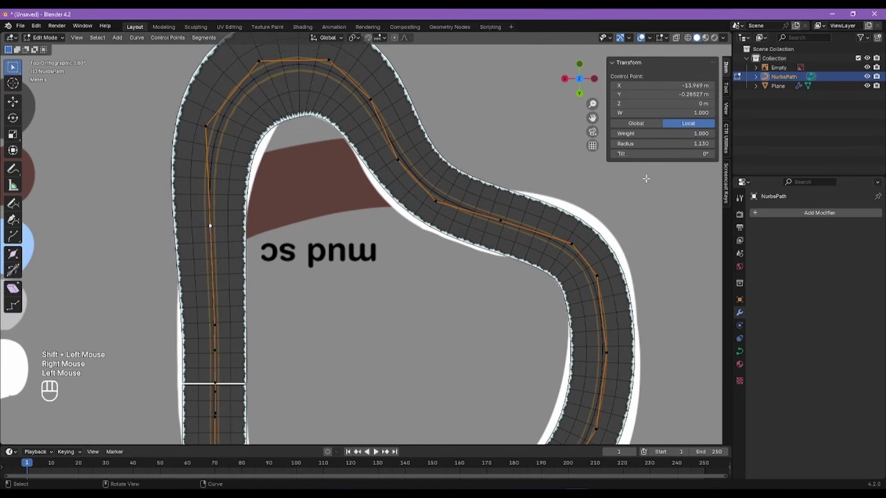
Step: Align the new midpoint on the straight beside the mud section and set its radius to 0.95
key(g)
click(282, 215)
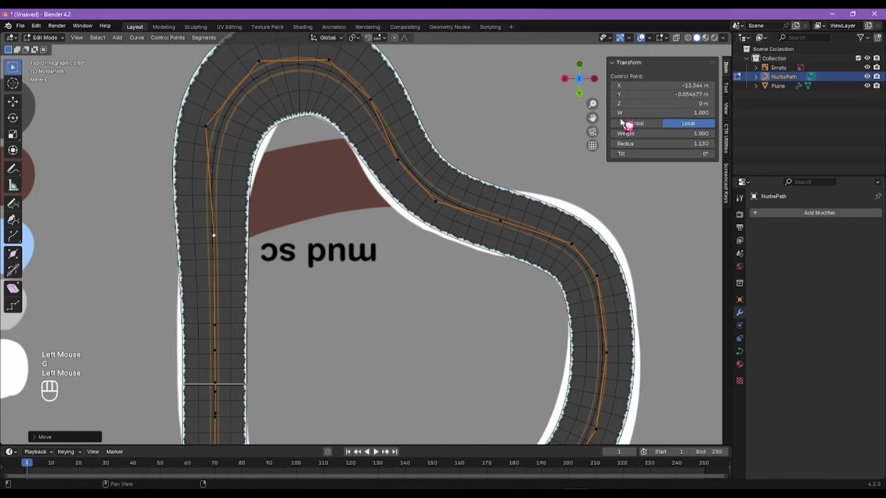
drag(664, 144, 653, 143)
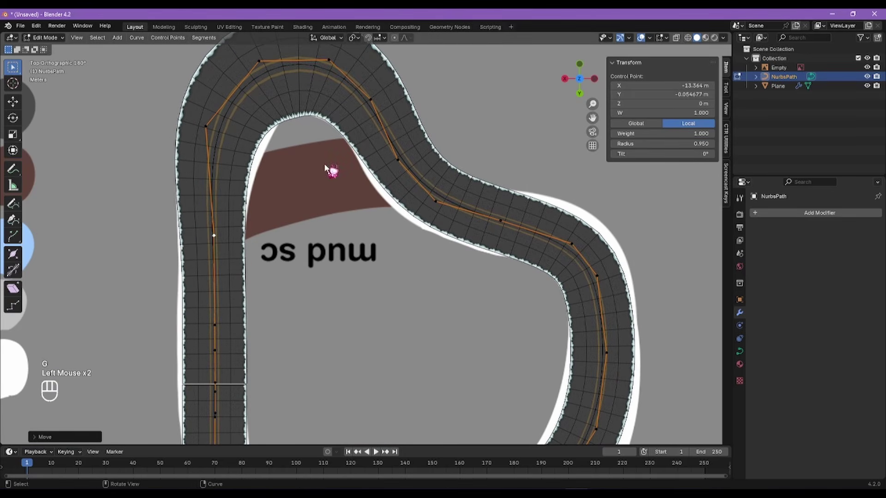
Step: Shift the mud-section bend's entry point slightly back inward so the road follows the reference outline
click(209, 131)
key(g)
click(208, 135)
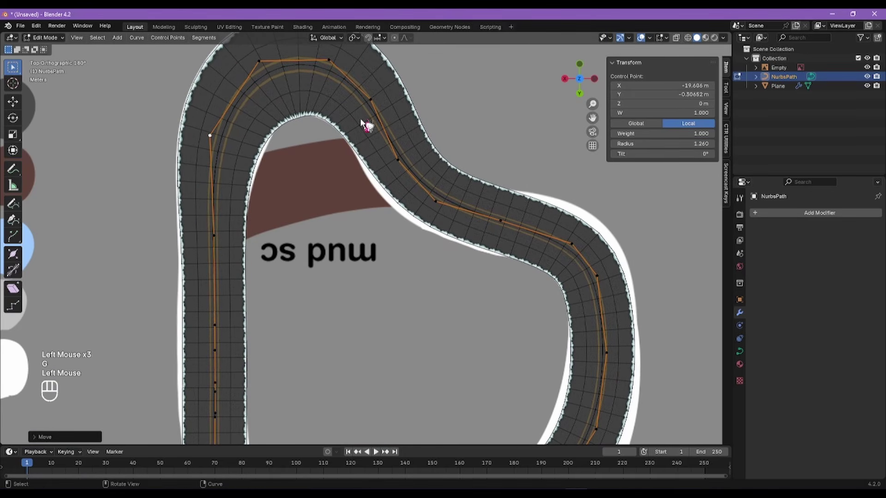
Step: Select the two path points at the corner following the mud section and set their mean radius to 1.29
alt+shift+right_drag(473, 220, 352, 197)
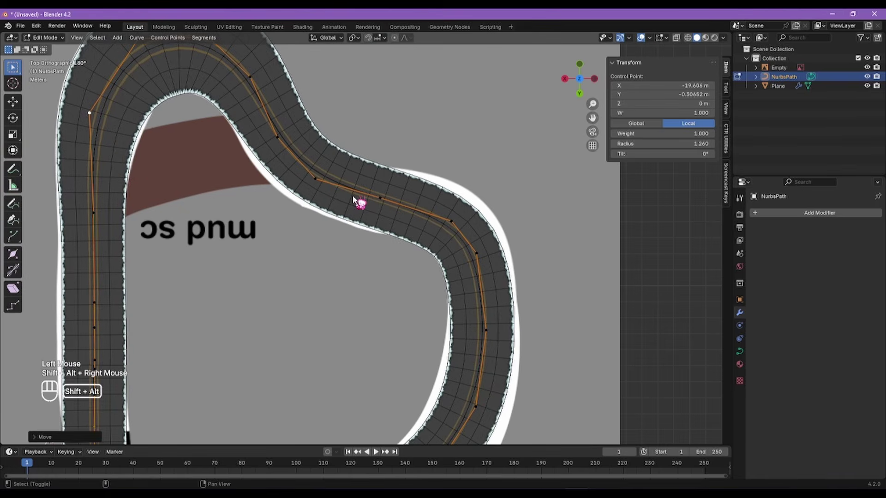
click(451, 218)
shift+click(476, 252)
drag(670, 140, 692, 141)
Step: Select the three path points around the wide bend leading to the crossing and set their mean radius to 1.3
alt+shift+right_drag(529, 293, 530, 148)
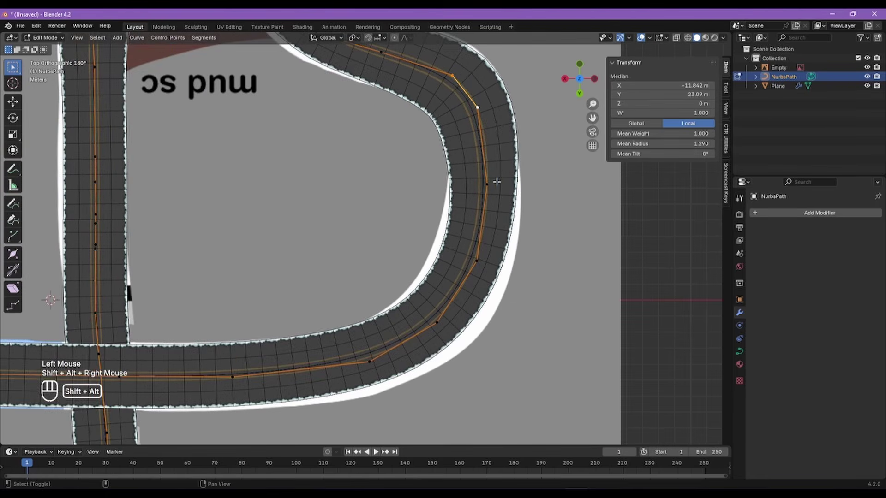
alt+shift+right_drag(497, 181, 523, 139)
click(400, 317)
shift+click(463, 280)
shift+click(502, 219)
mouse_move(483, 226)
alt+shift+right_down()
mouse_move(411, 291)
mouse_move(470, 217)
alt+shift+right_up()
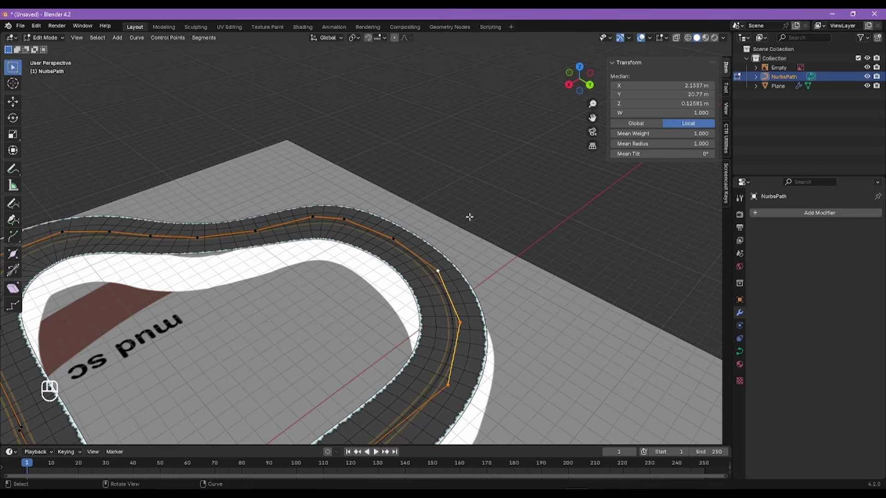
middle_drag(466, 223, 486, 271)
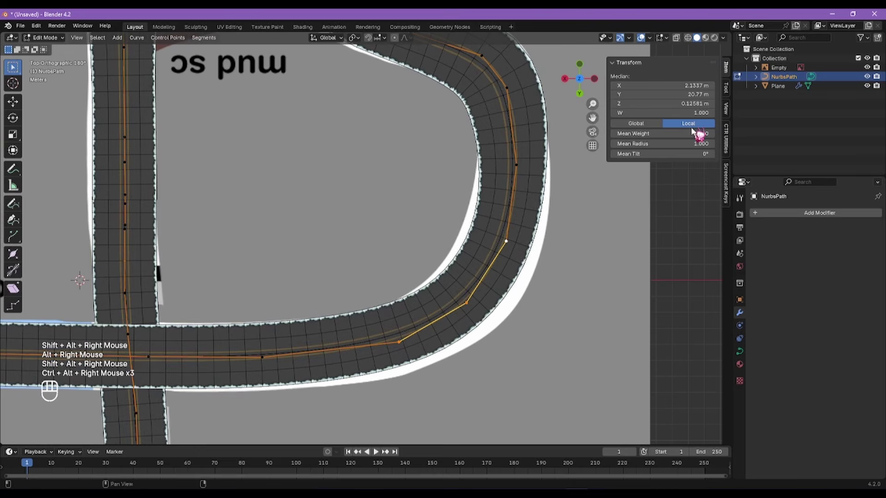
drag(697, 143, 720, 144)
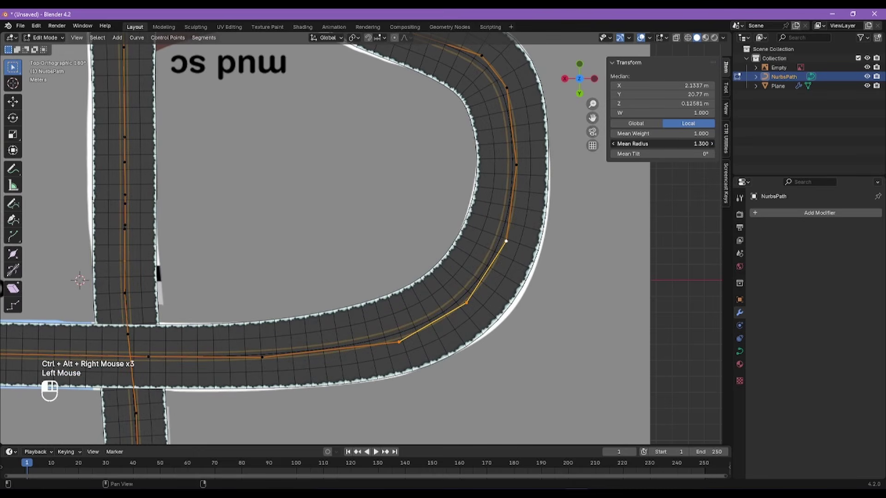
Step: Select the four path points along the downhill straight through the crossing and set their mean radius to 0.92
alt+shift+right_click(417, 219)
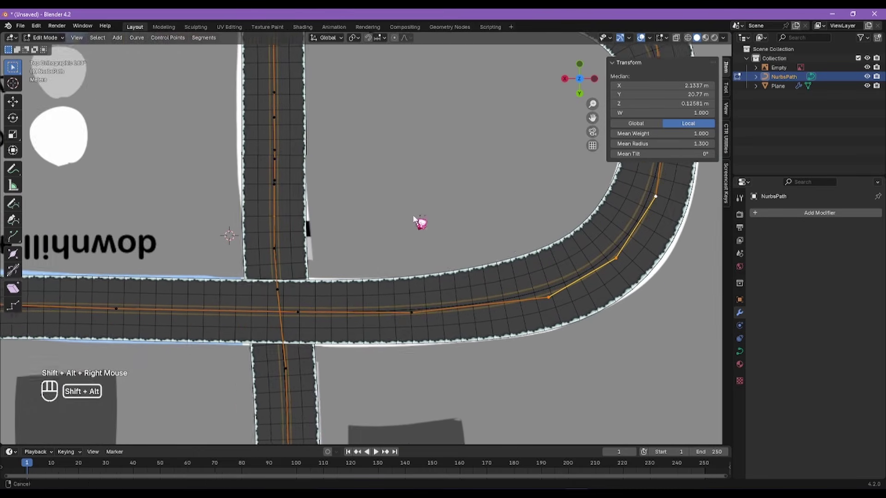
alt+shift+right_click(427, 237)
click(276, 269)
shift+click(457, 273)
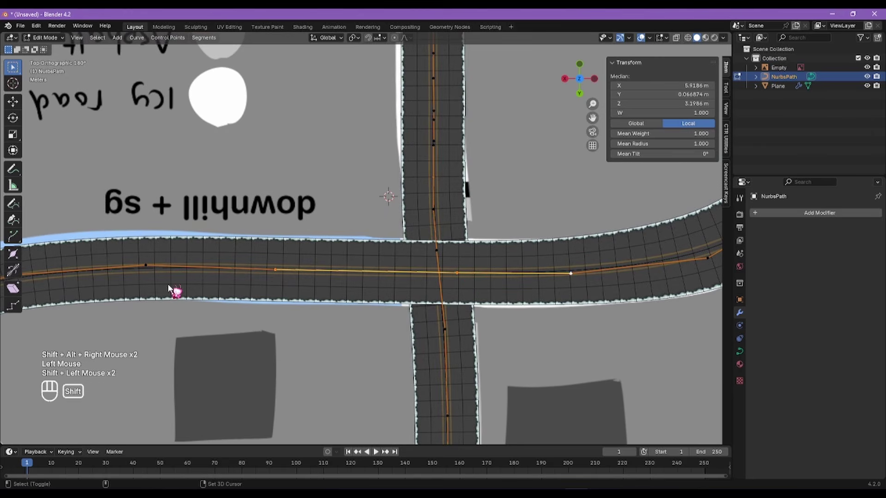
drag(678, 143, 664, 144)
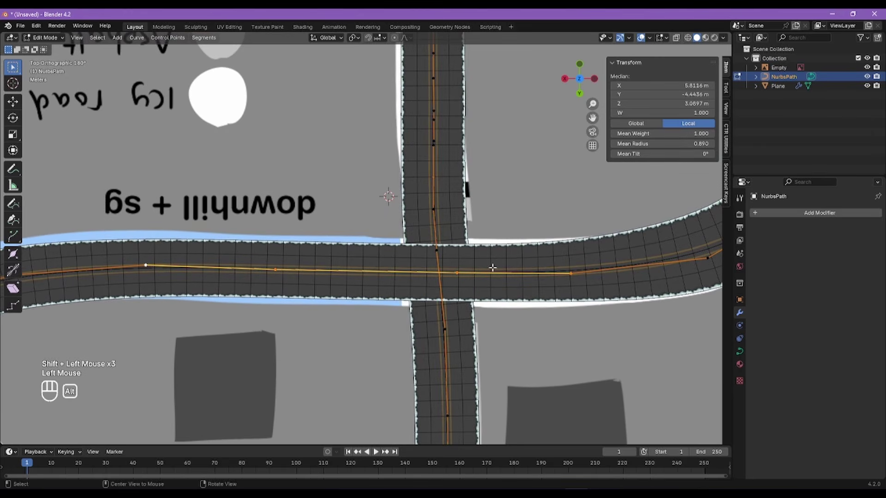
alt+right_drag(489, 258, 357, 339)
alt+shift+right_drag(342, 277, 350, 300)
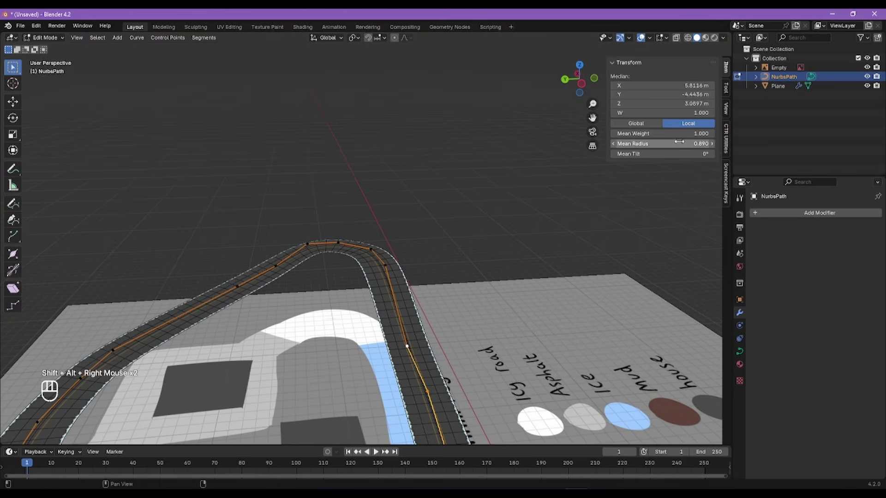
drag(678, 143, 677, 143)
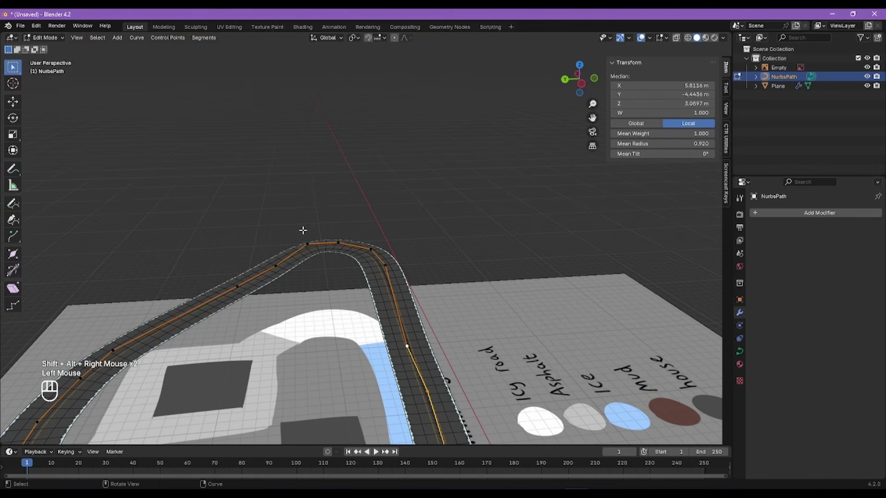
Step: Select the path points at the tip of the elevated loop and set their mean radius to 1.11
drag(303, 230, 399, 255)
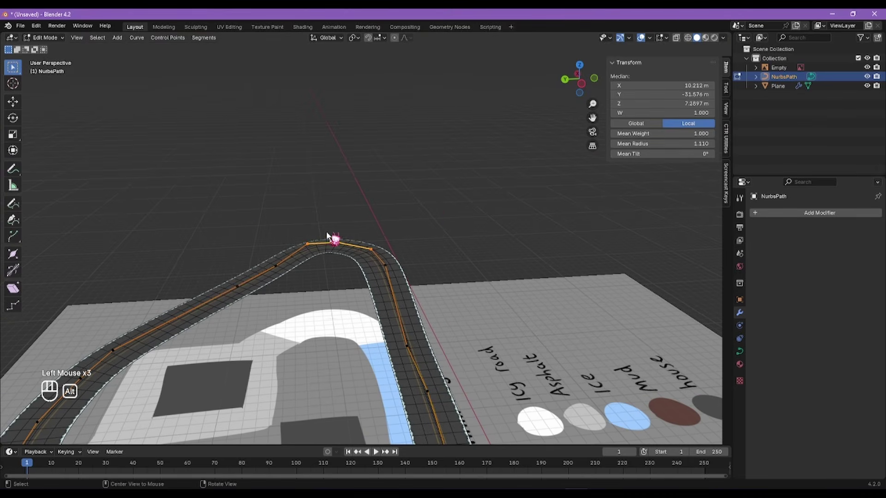
alt+right_drag(327, 235, 443, 192)
scroll(436, 186, down, 1)
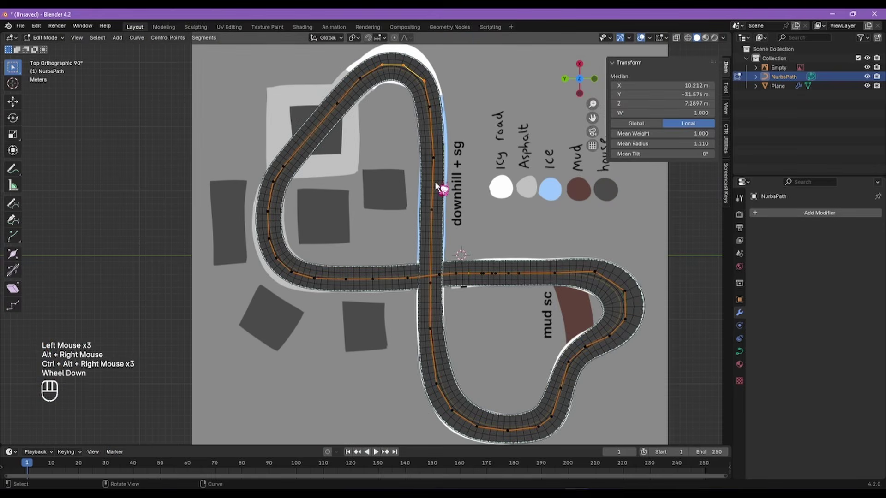
Step: Move both path points at the elevated loop's tip outward toward the reference outline, increasing the radius of the one nearer the downhill straight
alt+shift+right_drag(379, 138, 383, 231)
scroll(381, 226, up, 2)
click(382, 199)
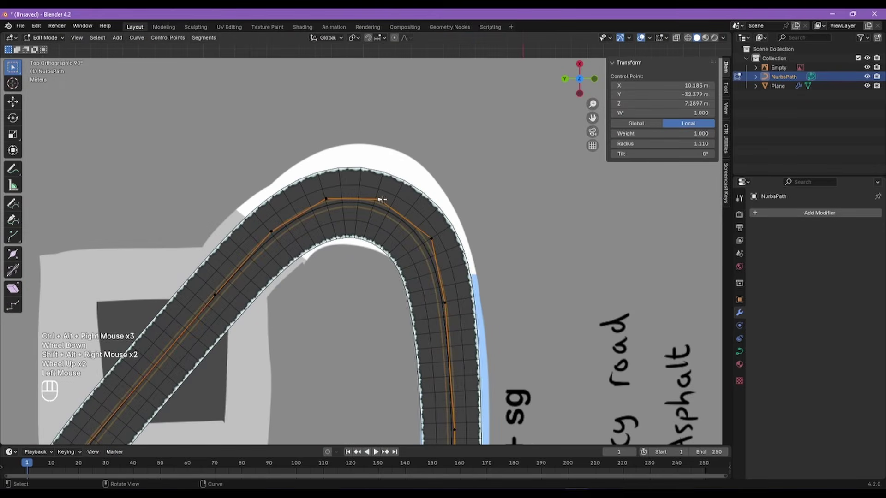
key(g)
click(382, 185)
drag(664, 144, 720, 143)
drag(324, 200, 318, 194)
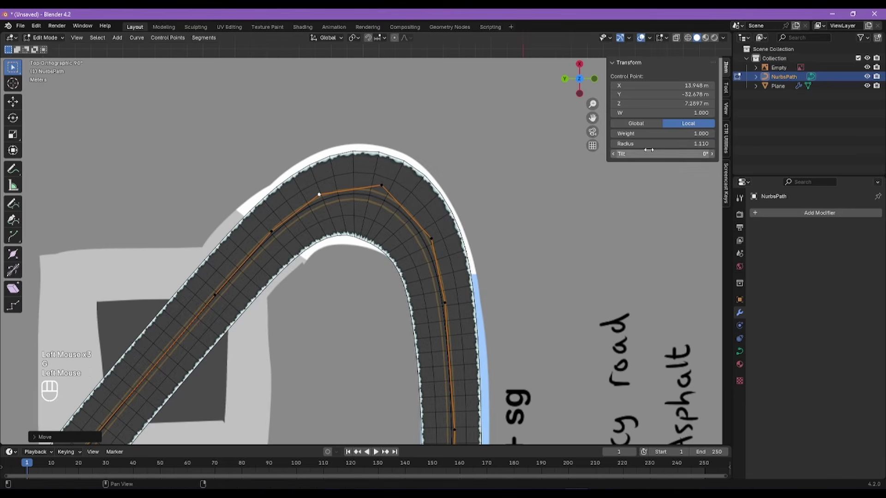
Step: Widen the hairpin beyond the downhill straight by setting its two side control points' radius to 1.350 and 1.260
drag(664, 143, 678, 144)
drag(421, 237, 426, 236)
drag(660, 143, 667, 143)
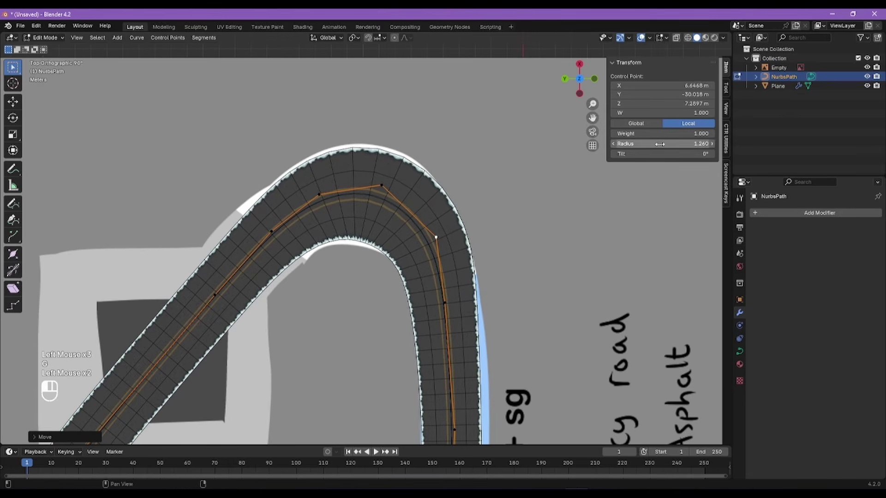
Step: Set the radius of the four control points around the house-block bend to 1.290 and of the adjoining point to 1.220
scroll(528, 217, down, 3)
alt+shift+right_drag(210, 421, 259, 255)
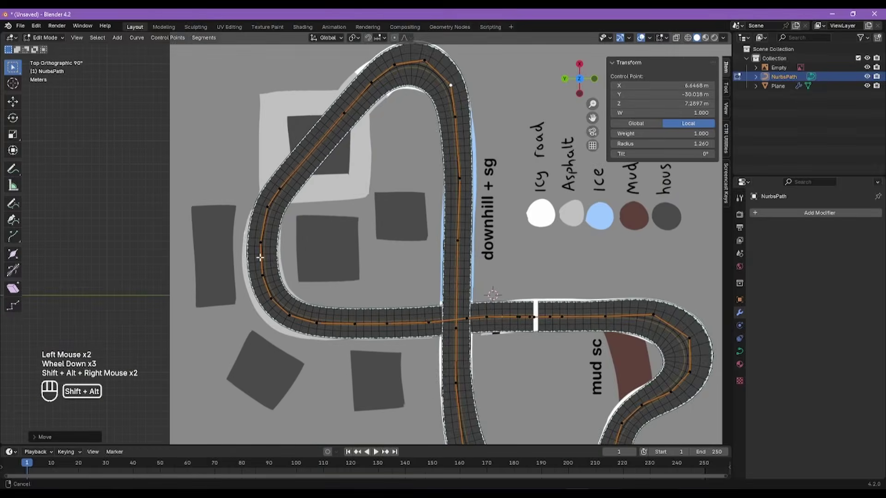
scroll(256, 268, up, 2)
click(256, 256)
shift+click(271, 294)
shift+click(302, 324)
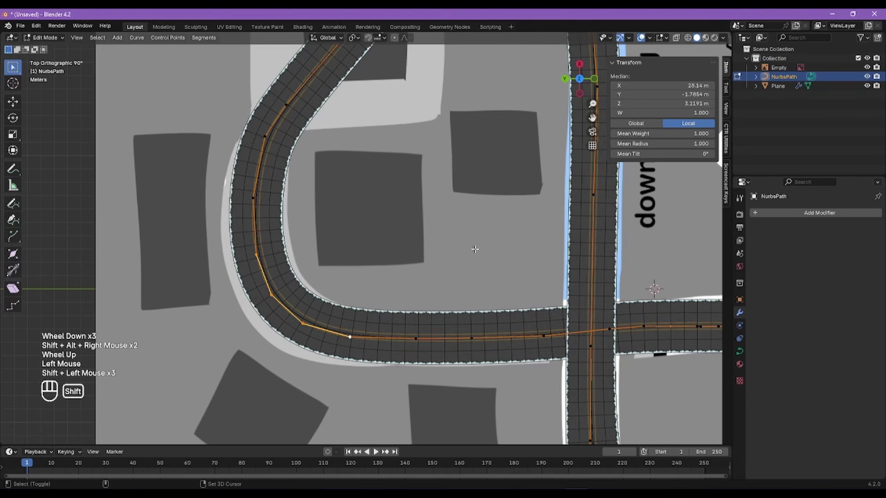
drag(659, 143, 673, 144)
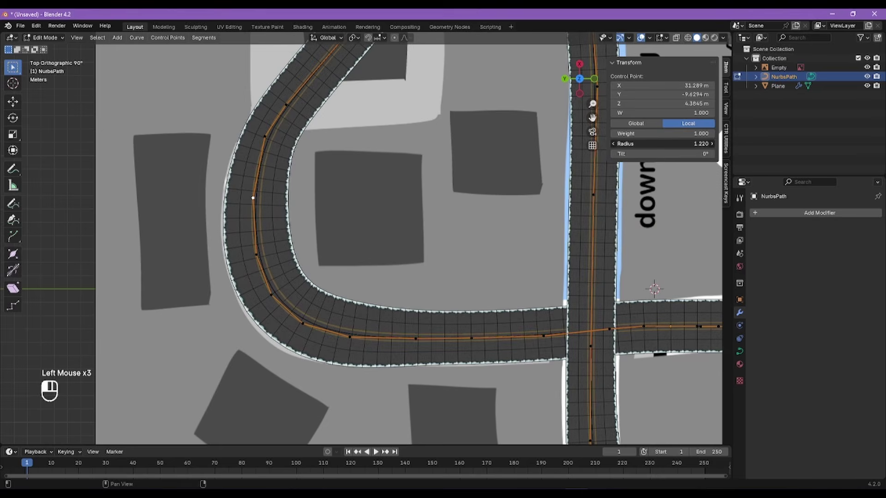
Step: Move the house-block bend's control points slightly outward so the road matches the reference drawing
key(g)
click(318, 250)
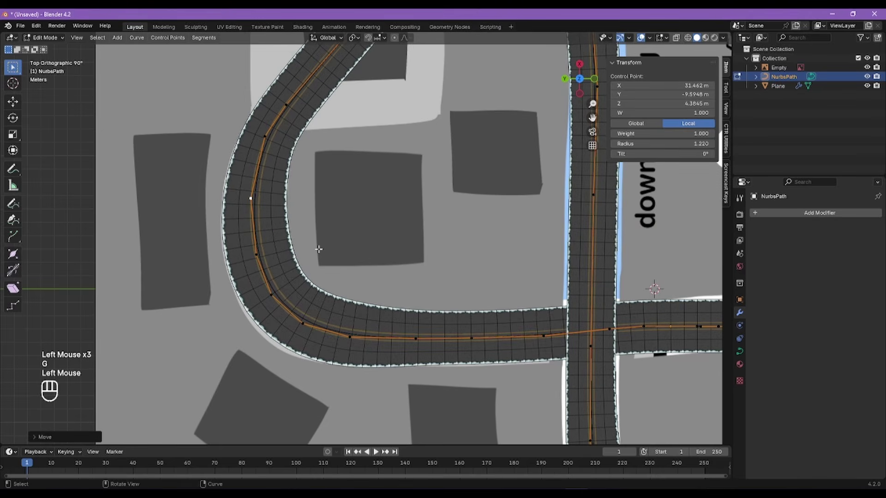
click(270, 298)
key(g)
click(270, 304)
key(g)
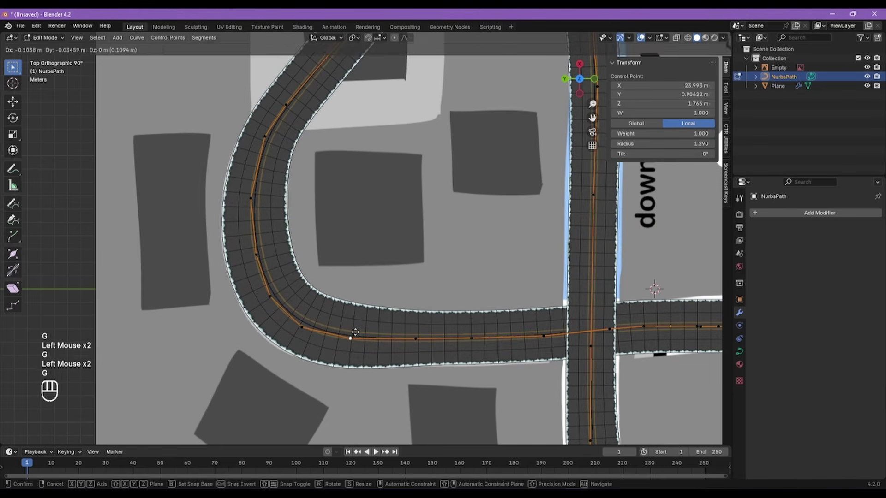
click(352, 336)
Step: Leave curve editing and set the road plane's Array count to 97 to close the gap in the track
scroll(322, 274, down, 1)
alt+shift+right_drag(600, 290, 318, 206)
scroll(346, 258, up, 2)
scroll(346, 258, up, 1)
alt+shift+right_drag(318, 206, 317, 198)
scroll(317, 199, up, 2)
key(Tab)
click(366, 253)
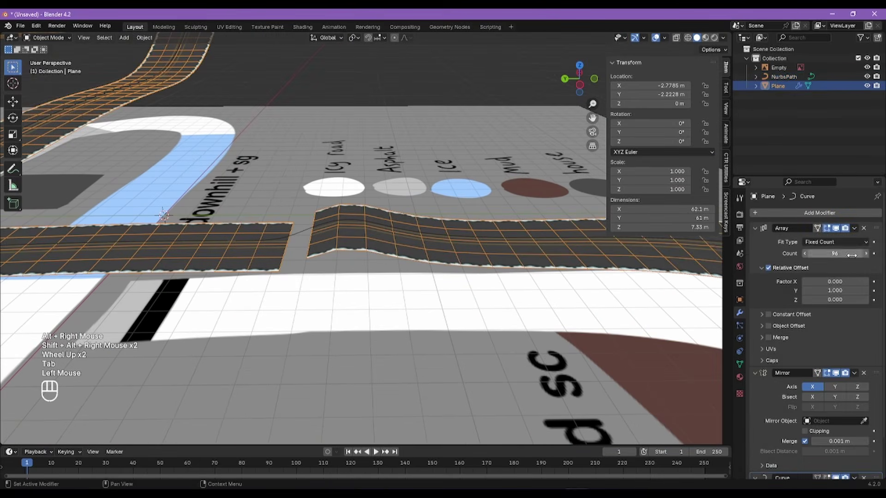
click(867, 253)
scroll(356, 214, down, 4)
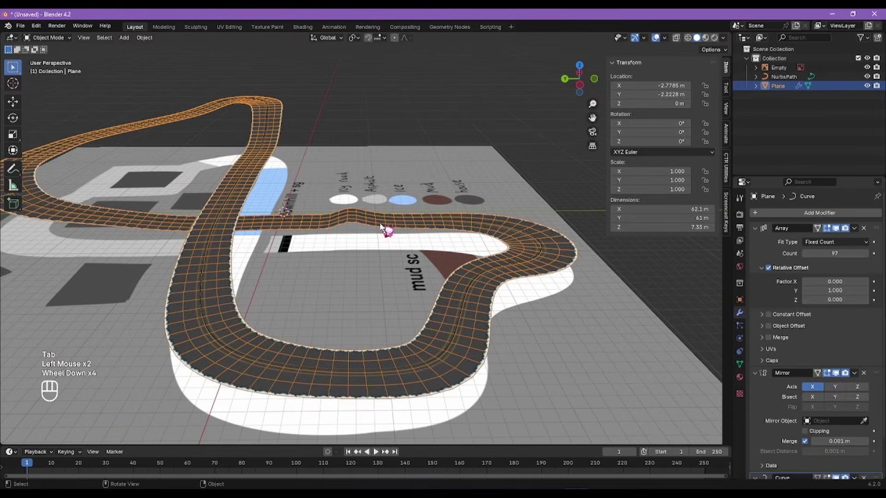
alt+right_drag(387, 231, 331, 304)
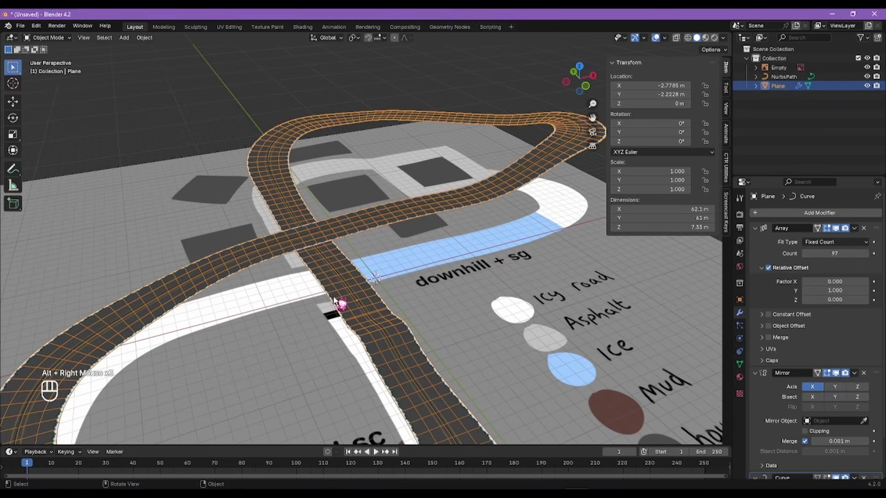
Step: Select the road's NURBS path and enter Edit Mode on it
click(333, 273)
click(334, 273)
alt+shift+right_drag(317, 225, 323, 286)
alt+right_drag(323, 286, 251, 338)
scroll(250, 338, up, 3)
key(Tab)
alt+shift+right_drag(349, 312, 318, 291)
alt+right_drag(319, 291, 453, 317)
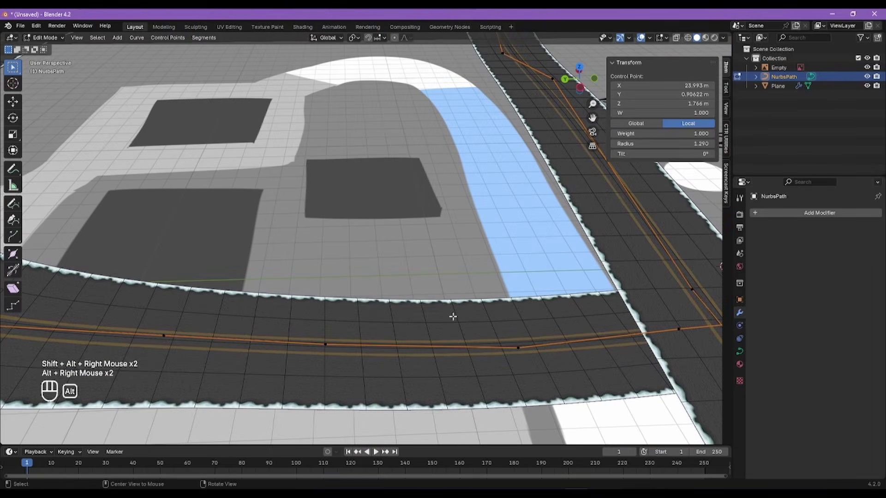
alt+right_drag(386, 256, 386, 243)
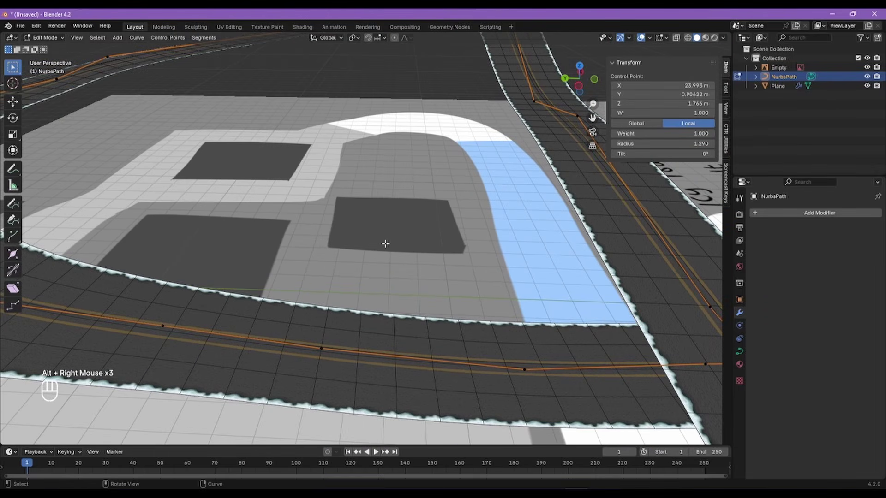
alt+right_drag(331, 287, 387, 316)
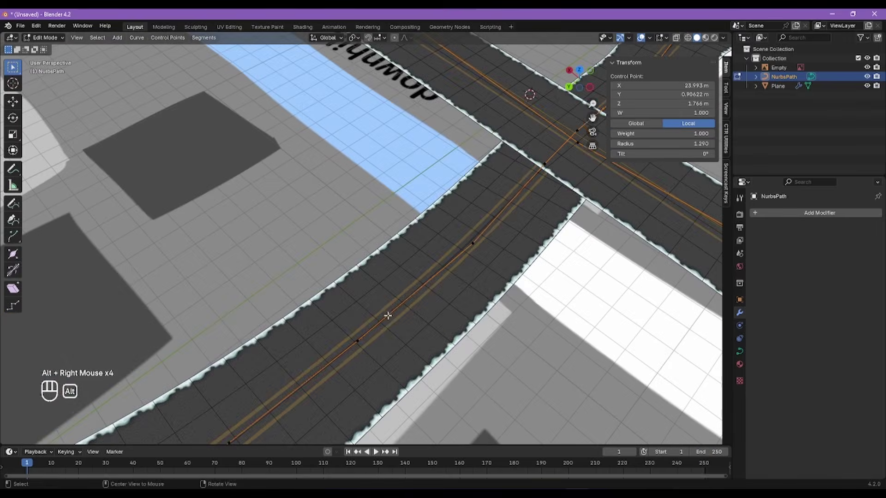
Step: Select the three control points at the lower part of the house-block bend and tilt them to bank the road
scroll(350, 341, down, 3)
alt+shift+right_drag(350, 342, 455, 354)
shift+click(455, 354)
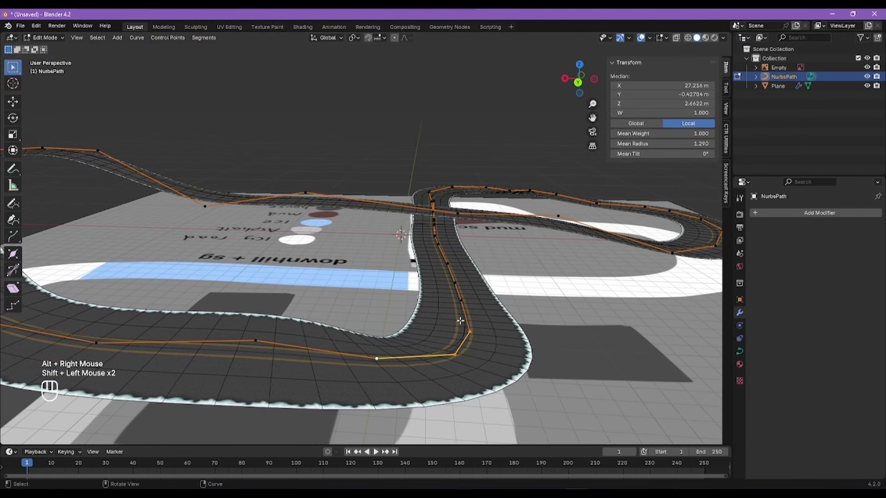
alt+right_drag(495, 334, 480, 337)
alt+right_drag(479, 338, 612, 203)
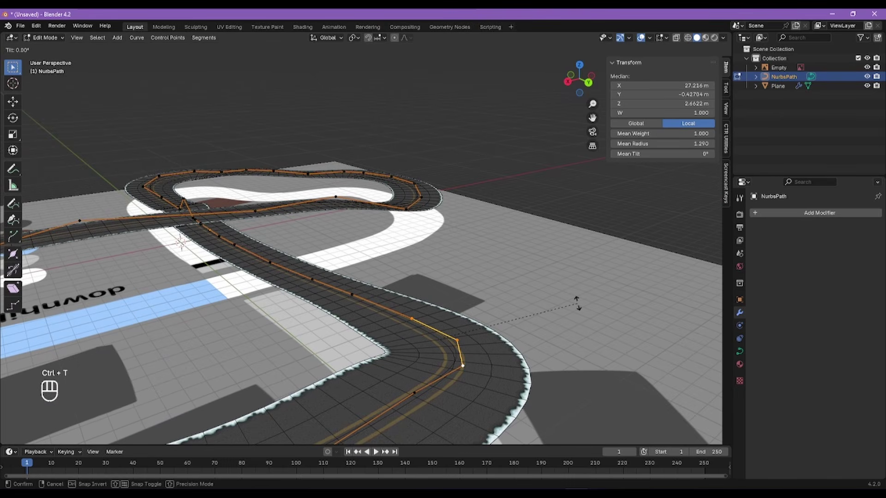
click(589, 331)
Step: Tilt the two control points where the house-block bend leads up towards the hairpin
alt+right_drag(553, 330, 431, 334)
alt+shift+right_drag(355, 277, 530, 277)
scroll(323, 276, up, 2)
click(317, 249)
shift+click(372, 310)
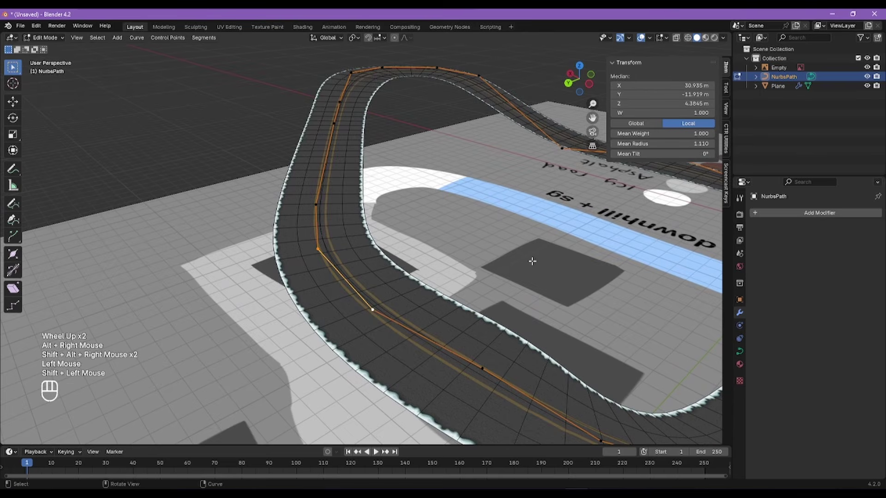
key(ctrl+t)
click(641, 256)
Step: Select the four control points around the hairpin and tilt them to a mean tilt of about 5.05°
alt+shift+right_drag(406, 129, 400, 189)
click(347, 142)
key(KP_Decimal)
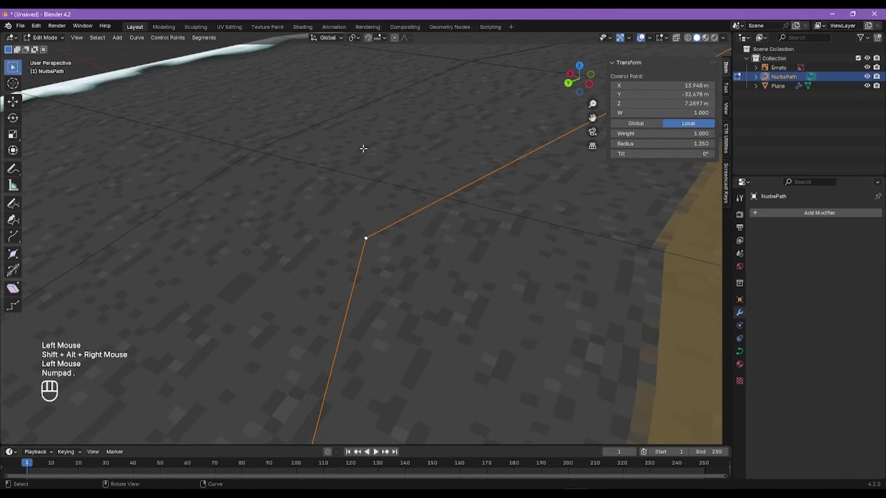
scroll(376, 156, down, 5)
scroll(379, 160, down, 9)
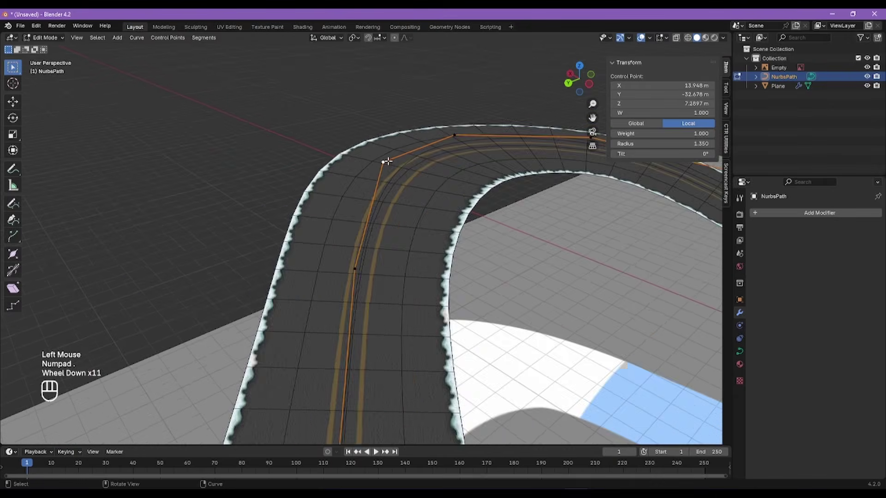
alt+shift+right_drag(424, 161, 361, 213)
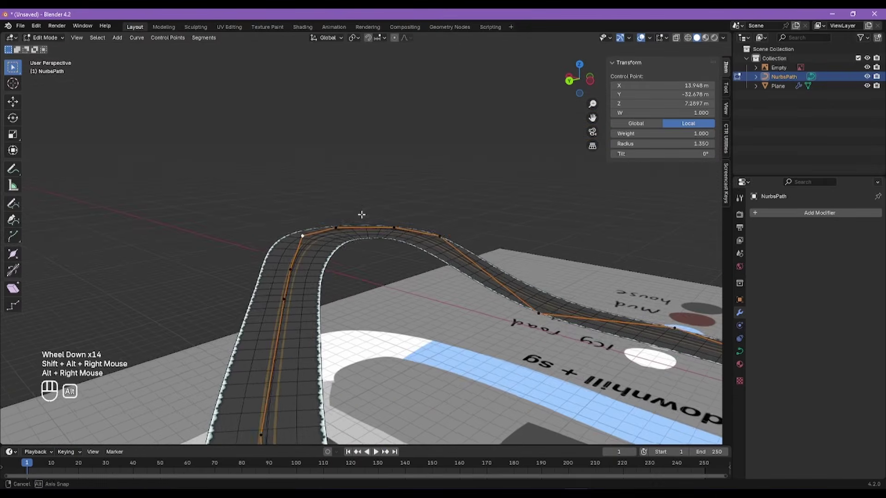
scroll(335, 215, up, 2)
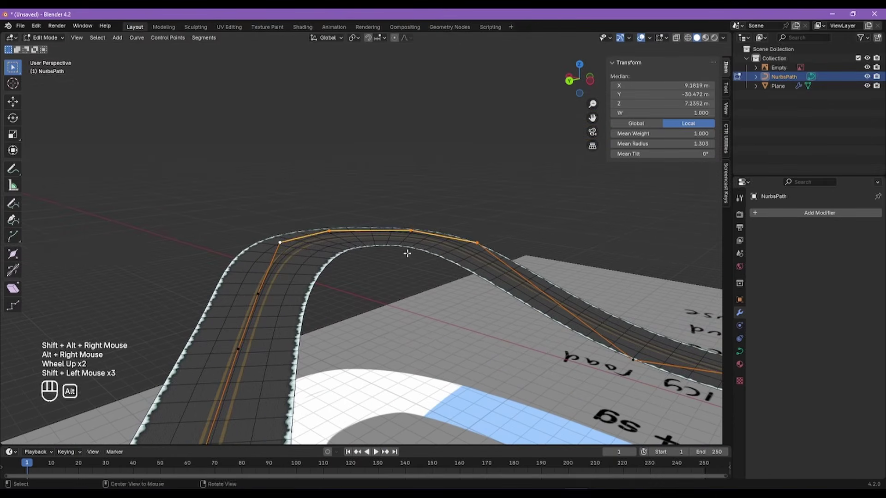
alt+right_drag(407, 253, 436, 255)
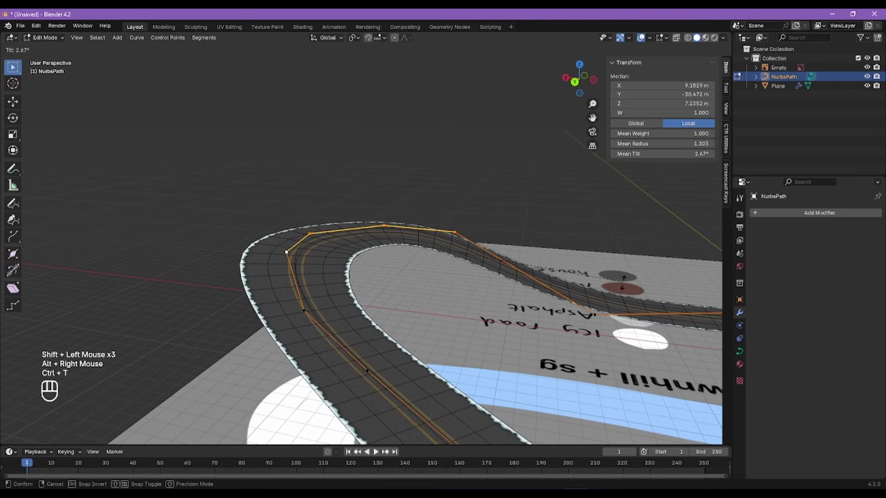
click(620, 291)
Step: Tilt two control points on the bend opposite the hairpin to a mean of about -7.69°, and tilt the adjoining point too
alt+right_drag(397, 282, 531, 290)
alt+shift+right_drag(295, 224, 379, 309)
ctrl+alt+shift+right_drag(379, 309, 282, 184)
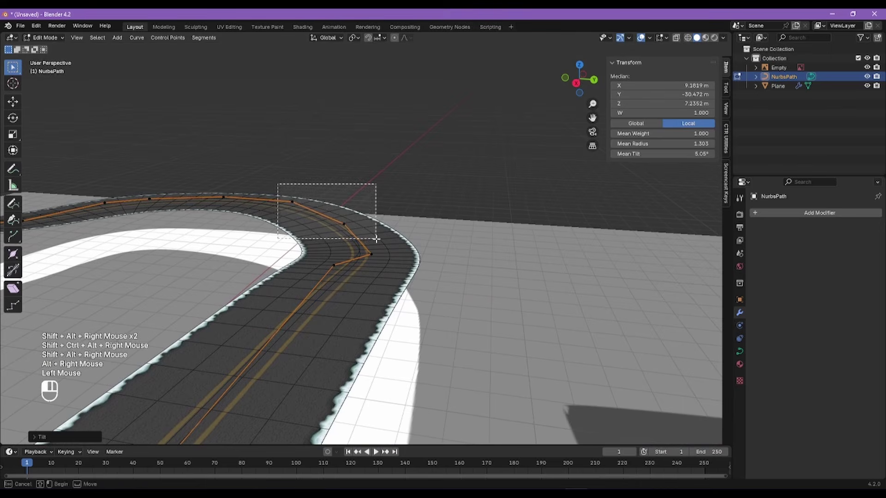
drag(376, 238, 399, 253)
click(492, 224)
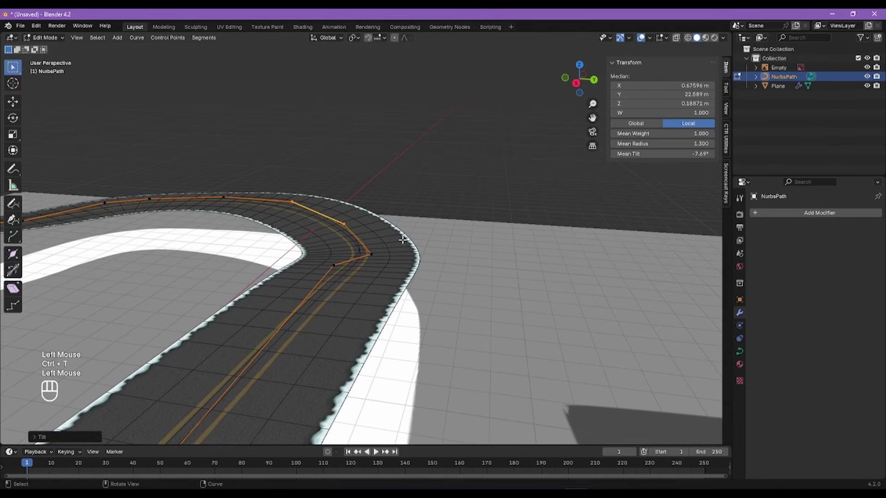
click(373, 255)
click(490, 233)
Step: Try tilting three control points between the opposite bend and the mud section to a mean of about -55.9°, and undo it
alt+shift+right_drag(490, 234, 413, 281)
drag(474, 320, 475, 321)
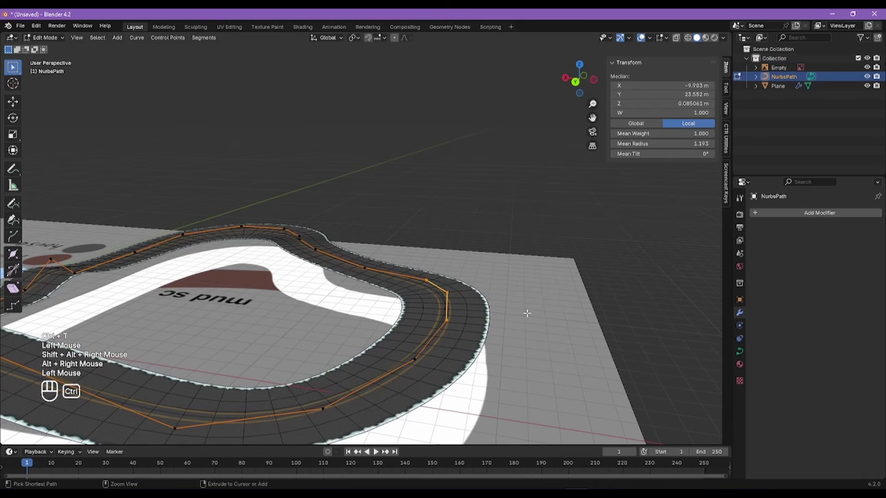
click(563, 291)
alt+right_drag(563, 291, 447, 292)
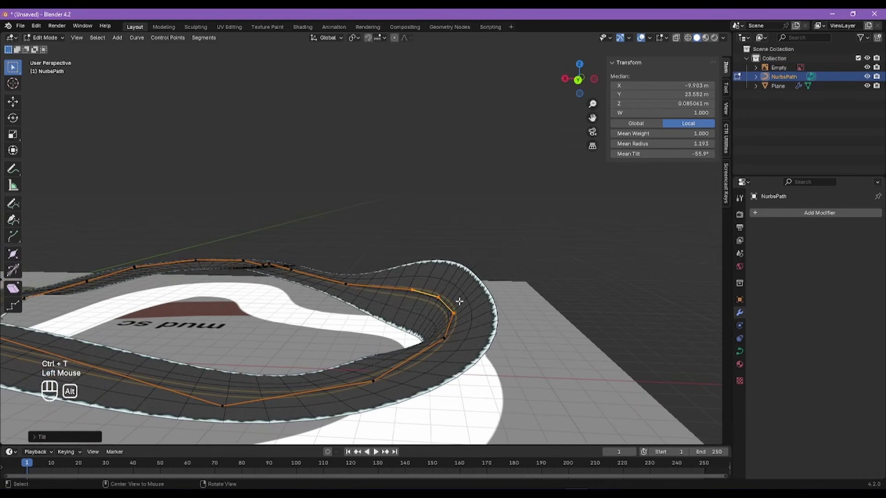
alt+right_drag(460, 302, 387, 339)
scroll(434, 318, up, 2)
scroll(395, 336, up, 2)
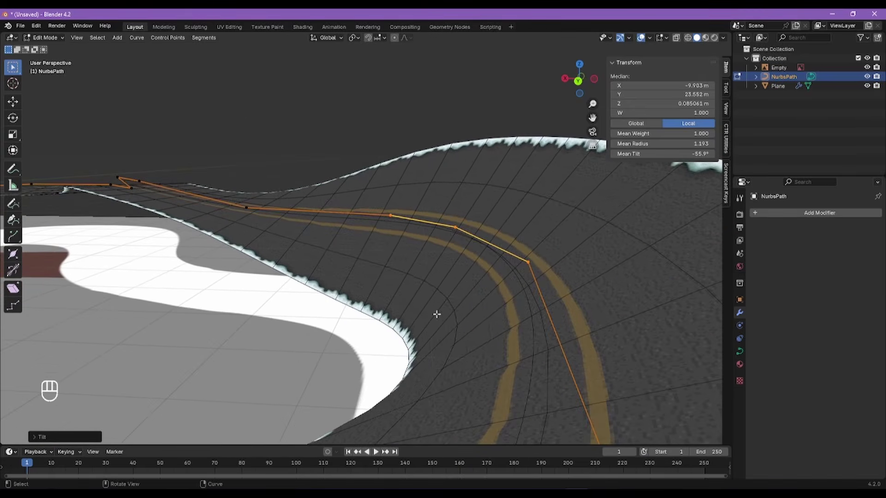
key(ctrl+z)
Step: Tilt the single control point on the inner curve leading into the mud section
alt+right_drag(430, 244, 448, 277)
scroll(478, 273, down, 4)
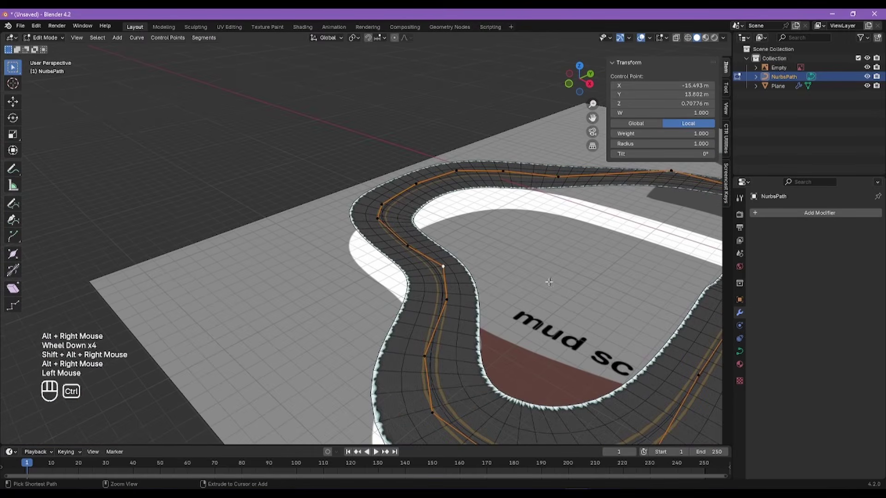
click(589, 316)
Step: Select the four control points around the outer bend at the mud section and tilt them to a mean of about -7.41°
alt+right_drag(589, 316, 434, 298)
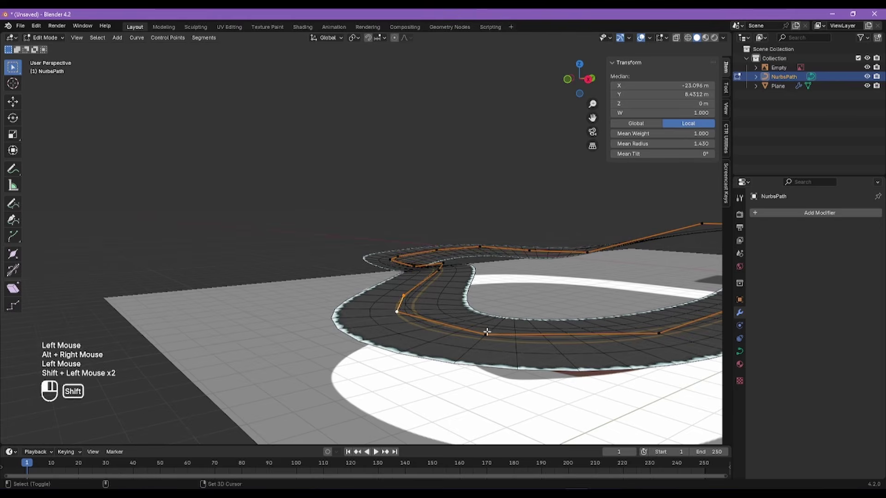
alt+shift+right_drag(487, 332, 422, 338)
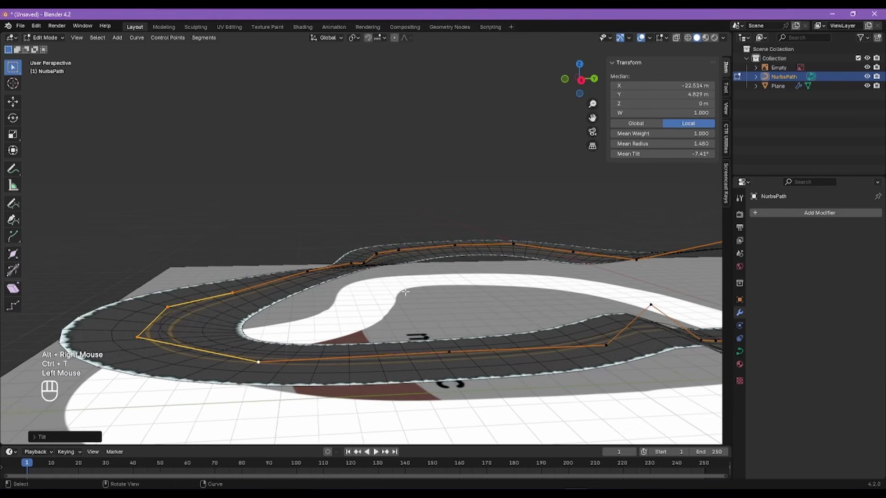
alt+right_drag(405, 292, 364, 329)
Step: Tilt the control point on the straight between the mud bend and the small bump to about -7.62°
alt+right_drag(364, 330, 451, 327)
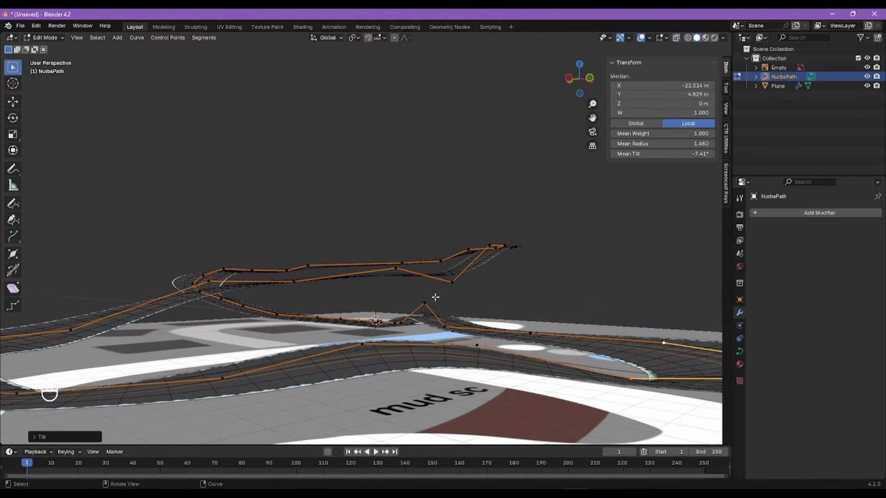
alt+right_drag(436, 298, 381, 319)
scroll(439, 279, up, 4)
alt+right_drag(438, 279, 419, 327)
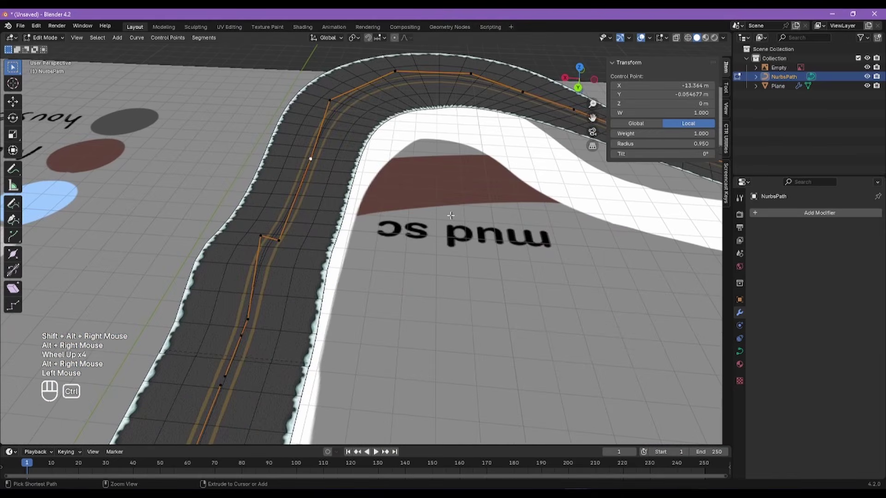
key(ctrl+t)
click(488, 200)
Step: Tilt the remaining flat control point on the outer side of the house-block bend
scroll(468, 248, down, 2)
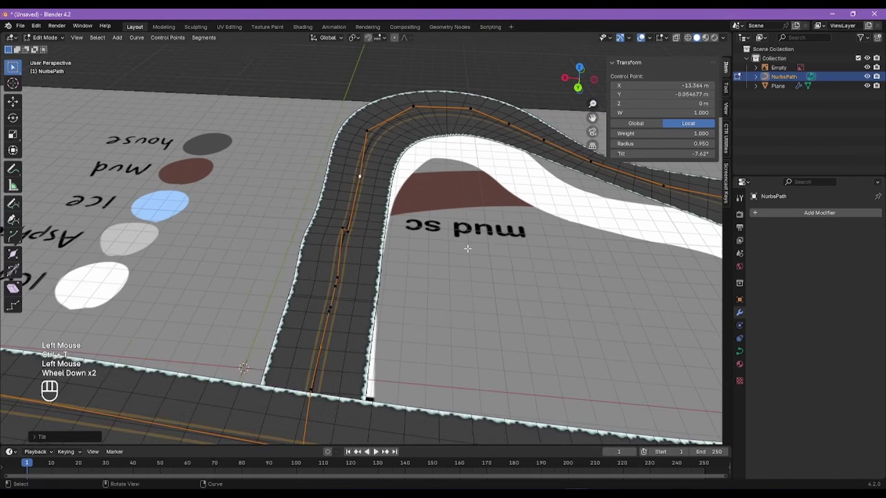
scroll(467, 249, down, 2)
mouse_move(468, 248)
alt+right_down()
mouse_move(552, 245)
mouse_move(480, 237)
alt+right_up()
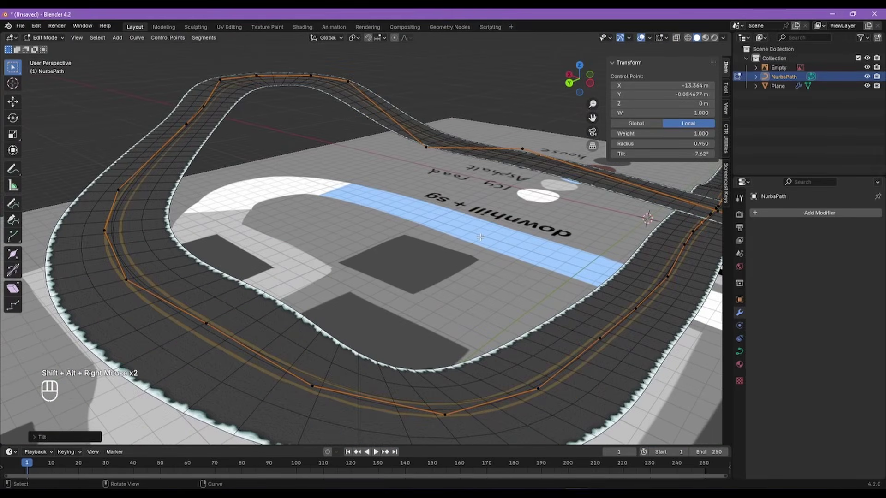
alt+shift+right_drag(327, 254, 313, 223)
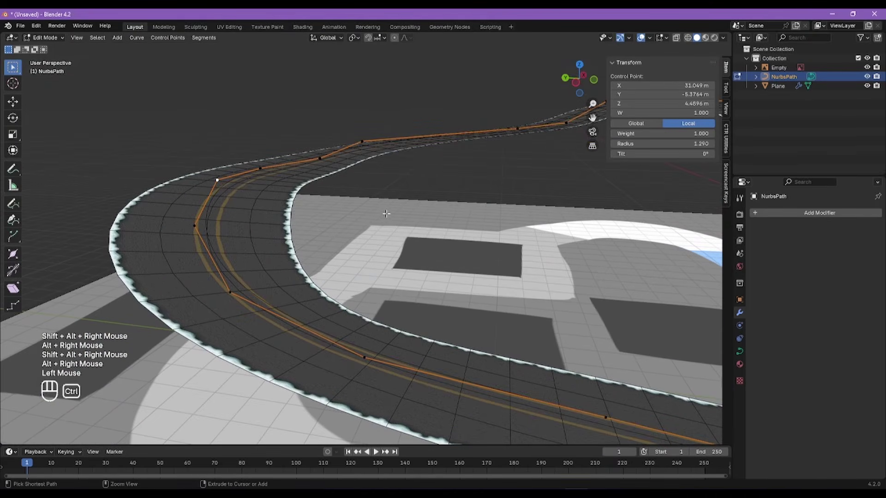
click(387, 242)
Step: Select three control points on the hairpin, tilt them to a mean of about 12.3°, and inspect the banking around the track
alt+right_drag(387, 242, 240, 302)
alt+right_drag(240, 302, 364, 263)
alt+shift+right_drag(365, 262, 336, 293)
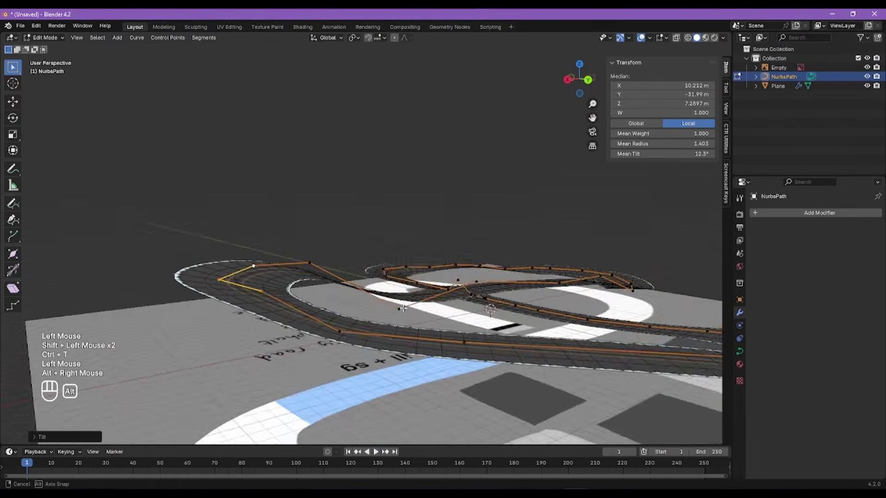
scroll(451, 302, up, 2)
alt+right_drag(451, 301, 526, 240)
scroll(466, 286, down, 1)
alt+shift+right_drag(339, 323, 434, 313)
scroll(567, 291, down, 1)
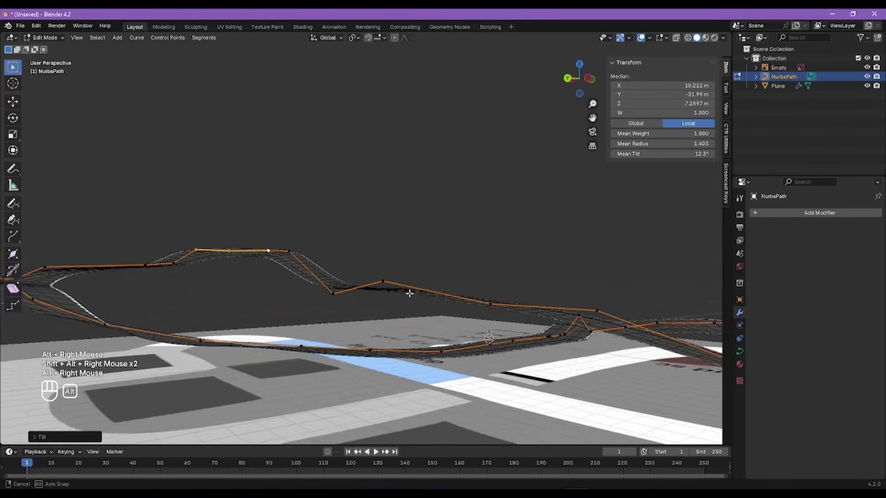
Step: Leave path editing, select the road plane and open its mesh for editing near the start line
middle_drag(285, 291, 467, 289)
key(Tab)
click(577, 224)
alt+right_drag(577, 224, 431, 289)
scroll(360, 310, down, 3)
alt+shift+right_drag(360, 311, 431, 293)
click(395, 290)
scroll(394, 291, up, 2)
alt+scroll(395, 290, up, 1)
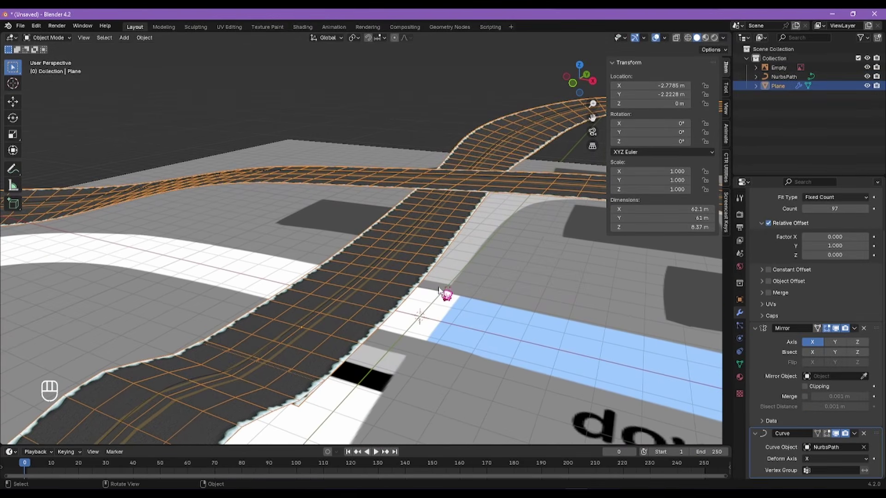
mouse_move(440, 291)
alt+right_down()
mouse_move(425, 282)
mouse_move(433, 293)
alt+right_up()
click(395, 303)
key(Tab)
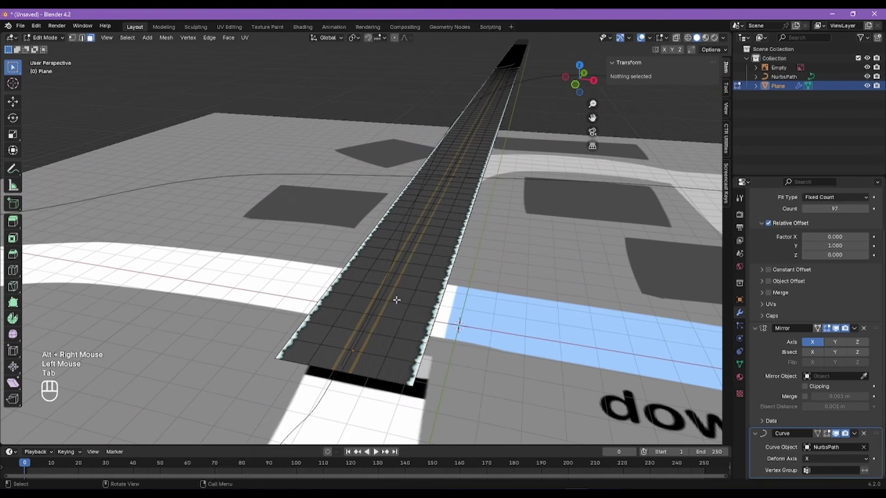
Step: Compare the faces and edges of the road's flat base segment with the curve-deformed track
click(295, 353)
click(82, 37)
scroll(363, 326, up, 2)
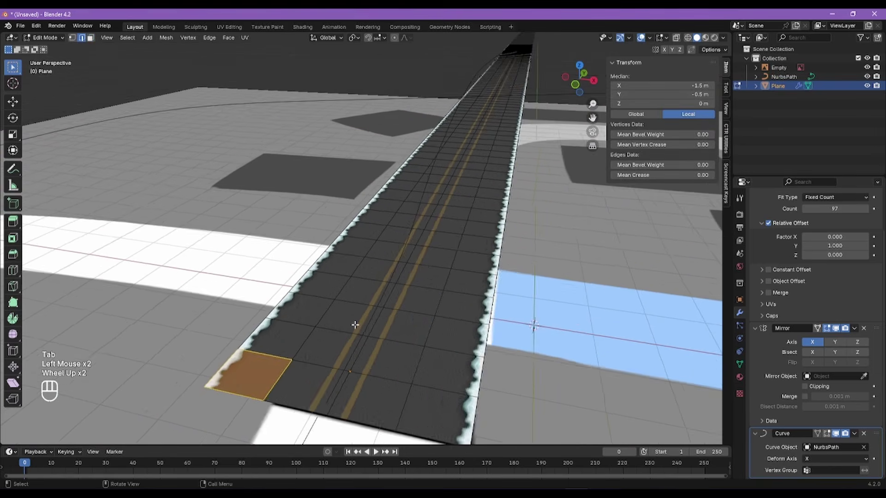
alt+right_drag(362, 326, 362, 317)
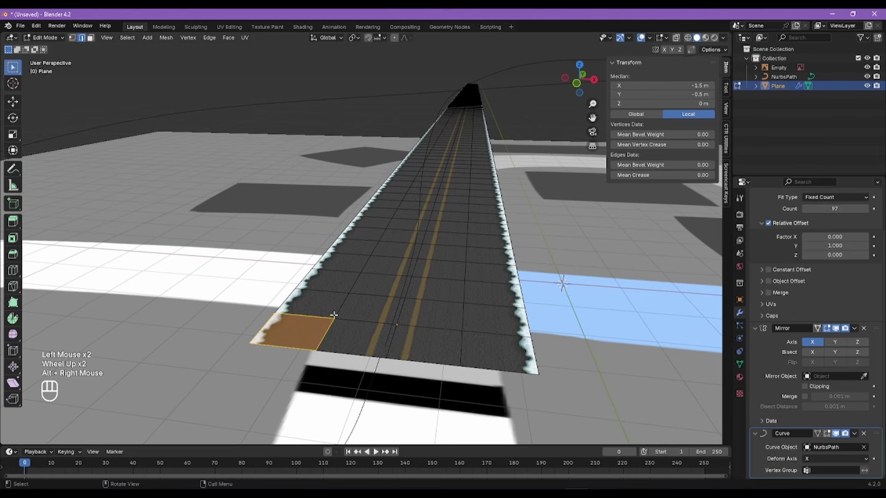
click(350, 335)
key(Tab)
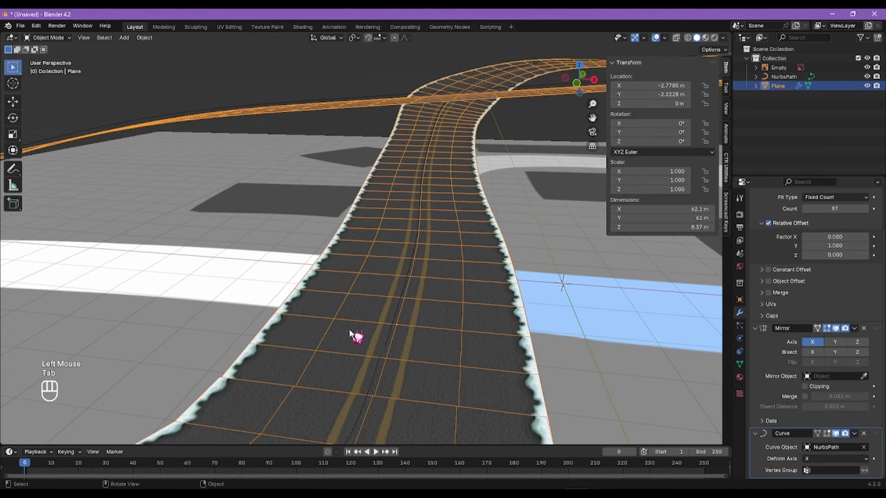
key(Tab)
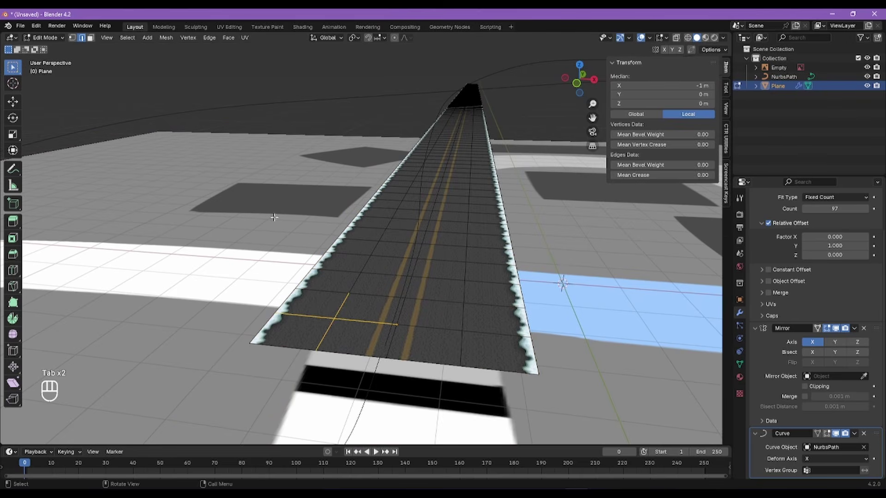
click(91, 38)
click(335, 315)
drag(335, 315, 343, 326)
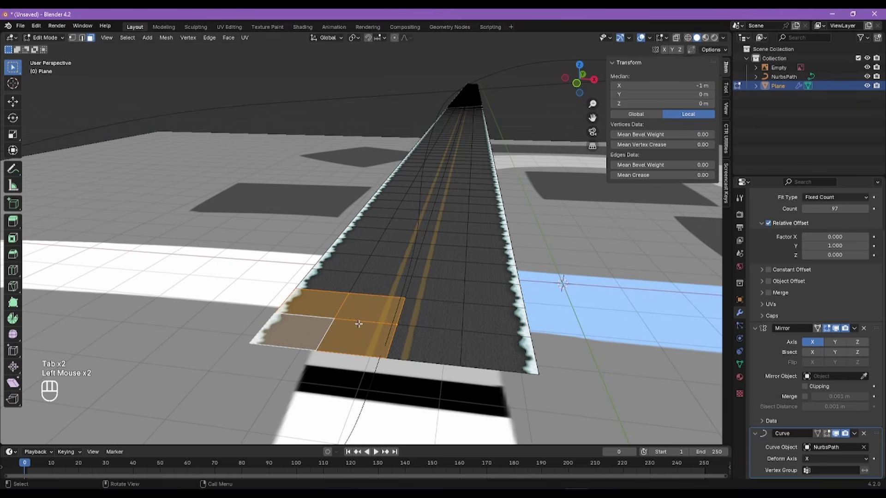
key(Tab)
scroll(393, 293, down, 2)
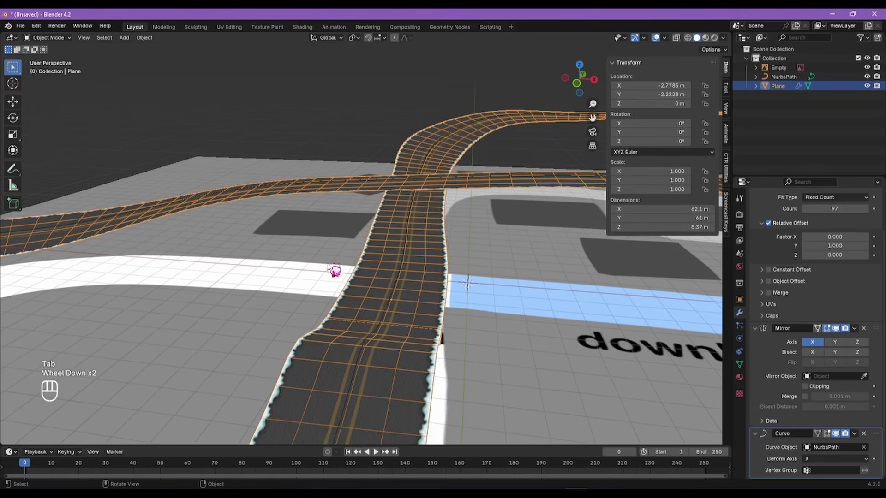
alt+right_click(362, 286)
scroll(362, 287, up, 1)
key(Tab)
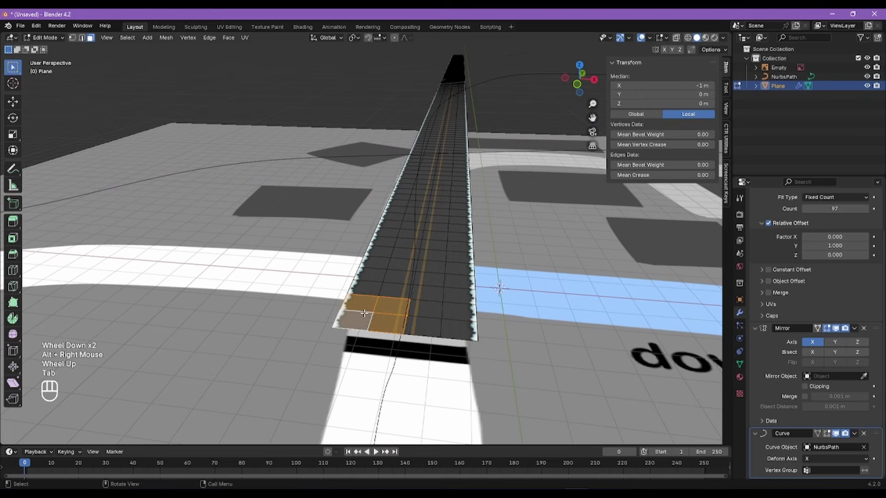
scroll(364, 313, up, 2)
Step: Extrude the two outer edges of the road's base segment about 0.56 m outward along X, and repeat the extrusion for a second shoulder strip
click(328, 291)
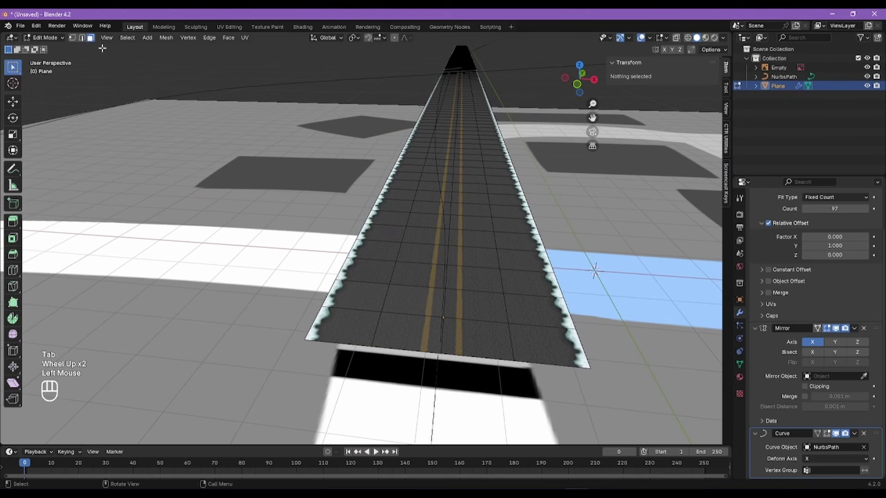
click(82, 38)
click(321, 276)
shift+click(320, 276)
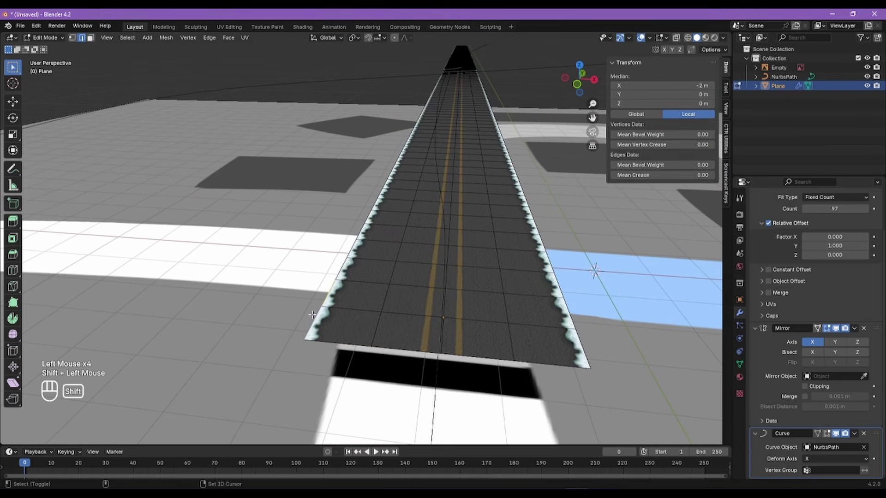
ctrl+alt+right_click(319, 274)
ctrl+alt+right_click(319, 274)
ctrl+alt+right_click(529, 390)
scroll(396, 346, up, 2)
alt+shift+right_click(396, 346)
alt+shift+right_click(374, 231)
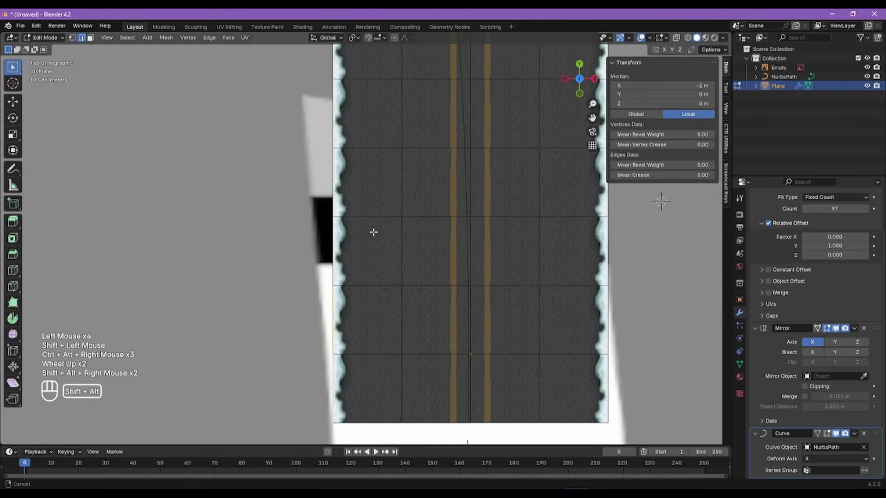
scroll(397, 261, down, 1)
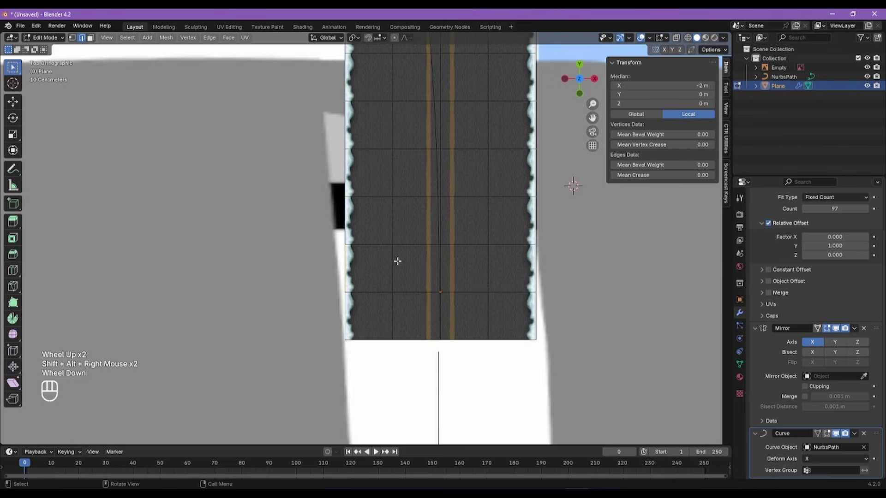
key(e)
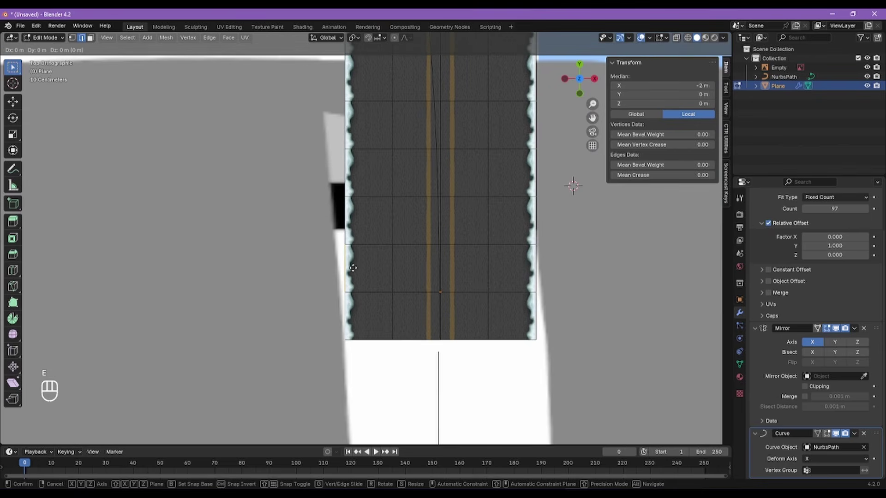
key(x)
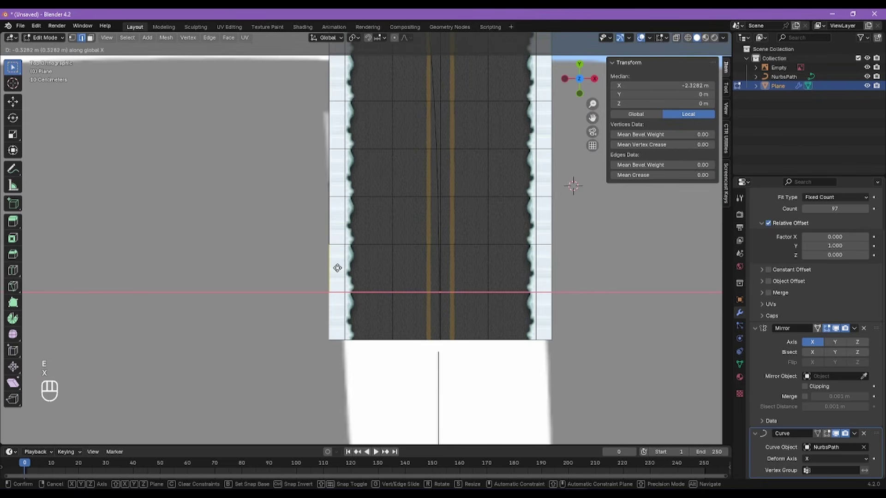
click(326, 268)
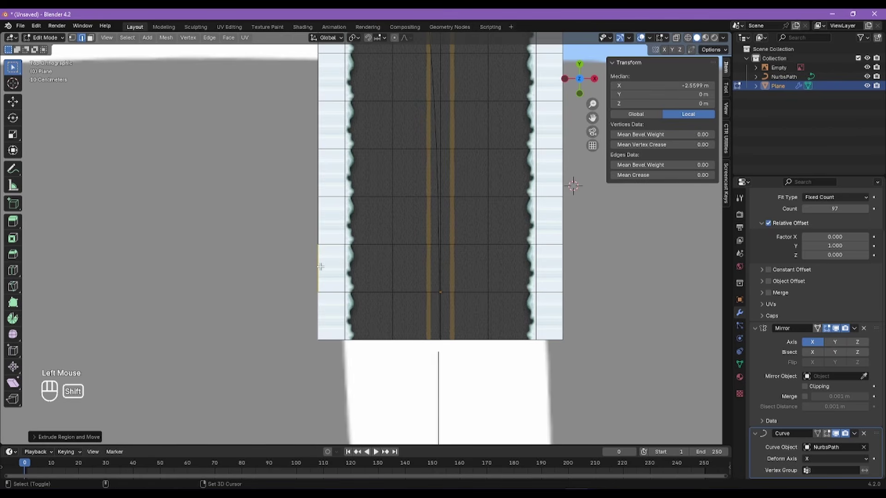
key(shift+r)
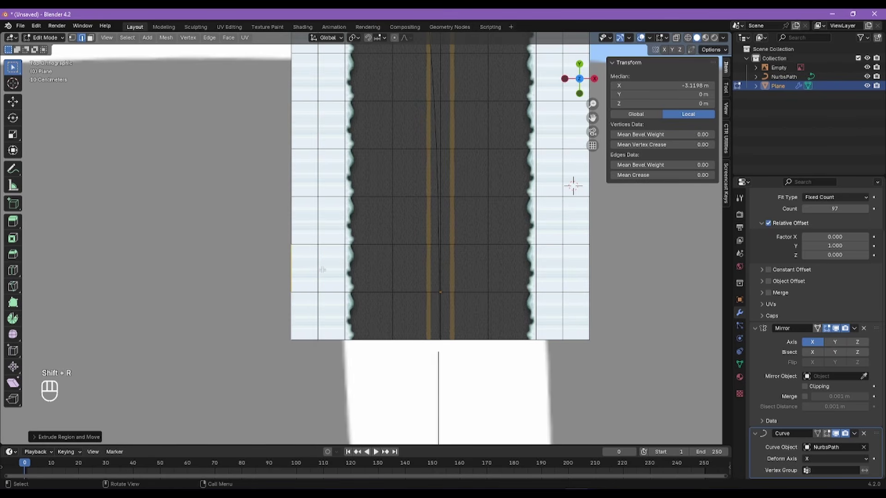
Step: Select the new shoulder faces on the base segment and inspect the widened road along the track
click(111, 49)
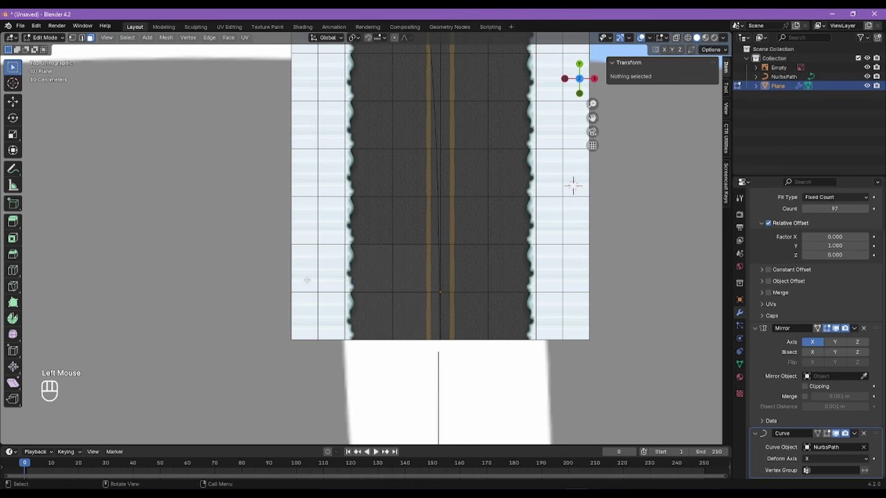
shift+middle_drag(327, 301, 330, 332)
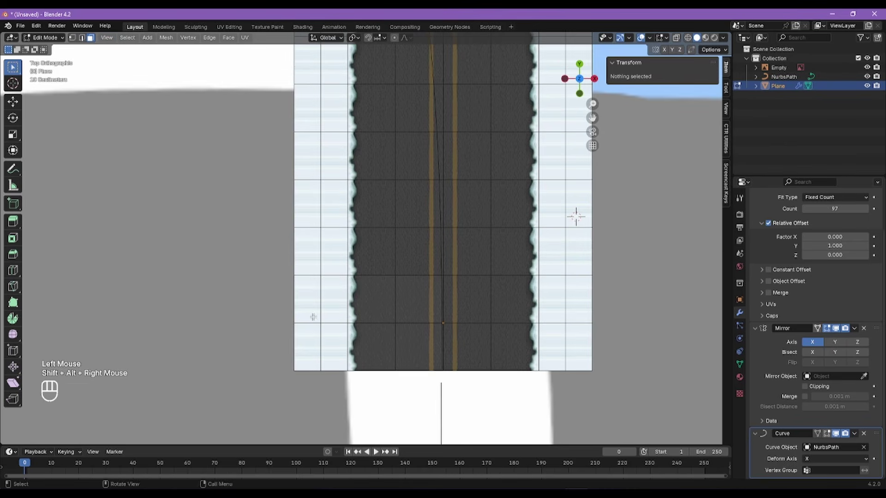
drag(310, 309, 334, 334)
middle_drag(411, 279, 405, 254)
alt+right_drag(405, 254, 406, 231)
scroll(446, 196, down, 3)
alt+right_drag(445, 196, 408, 392)
key(Tab)
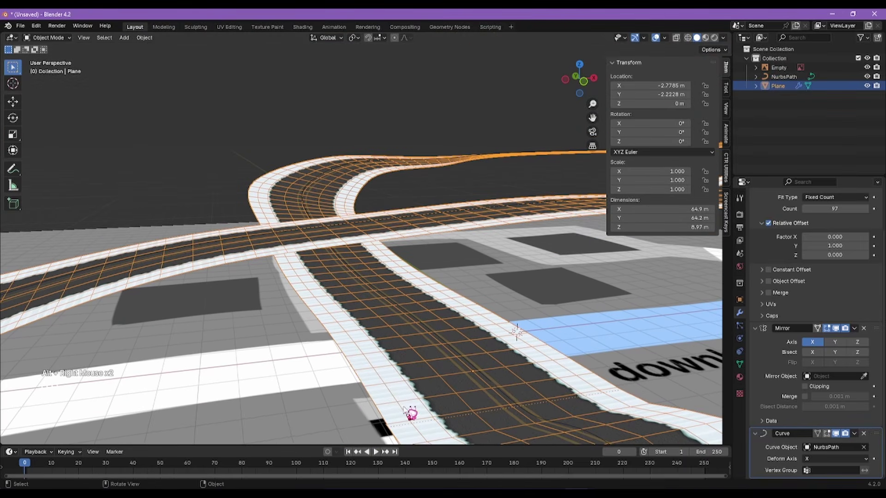
alt+right_drag(388, 353, 459, 371)
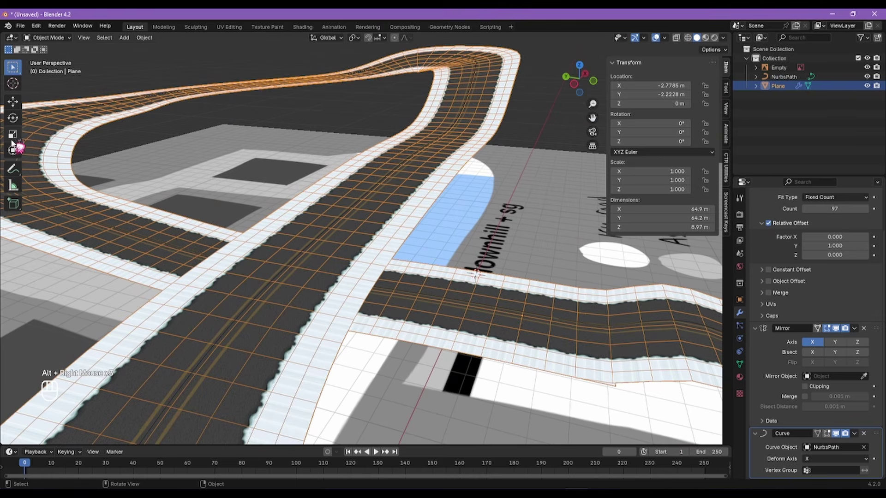
scroll(395, 251, down, 2)
alt+shift+right_drag(396, 251, 174, 137)
scroll(362, 248, up, 2)
Step: Select the two edges running along the middle of the snowy shoulder and raise them along Z
key(Tab)
scroll(371, 262, up, 1)
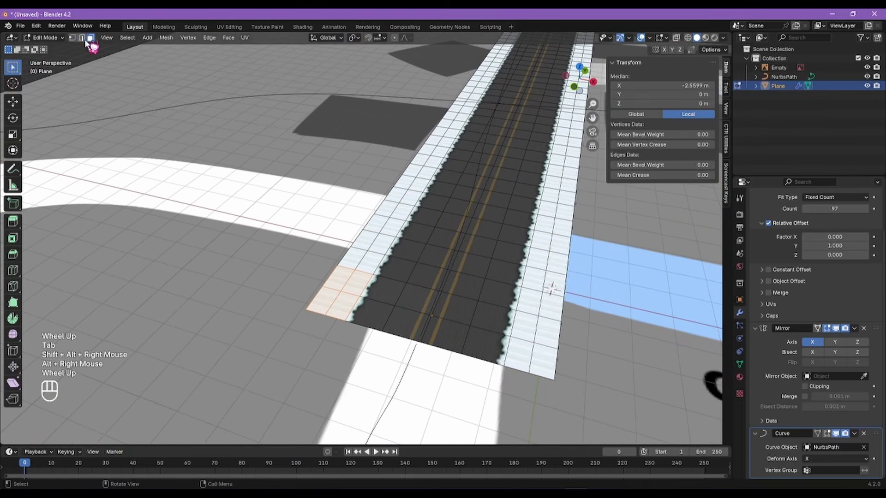
click(82, 38)
alt+right_drag(369, 258, 380, 268)
scroll(381, 269, up, 2)
click(346, 273)
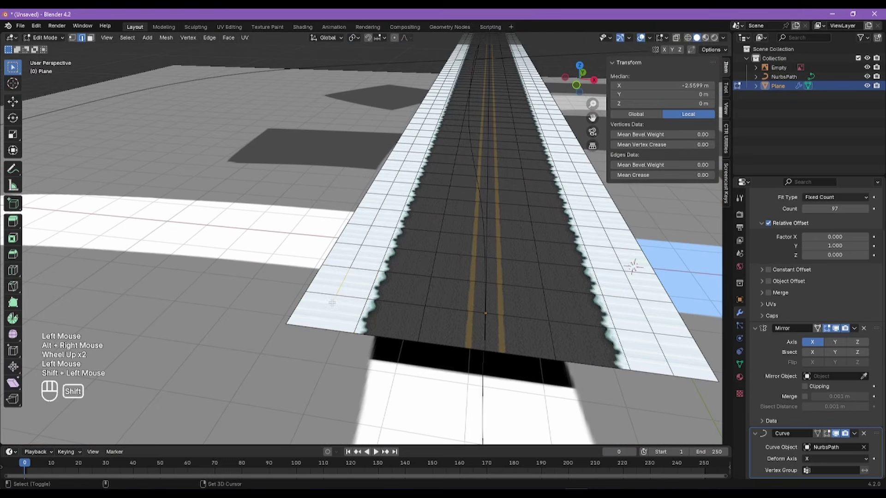
shift+click(376, 278)
key(g)
key(z)
click(384, 276)
Step: Raise the shoulder's two outermost edges about 0.22 m along Z and check the deformed road
click(317, 276)
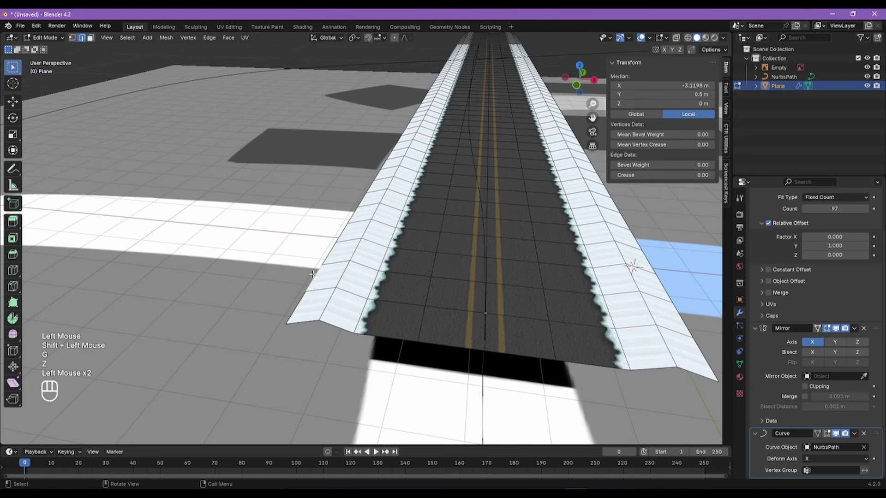
shift+click(342, 296)
key(g)
key(z)
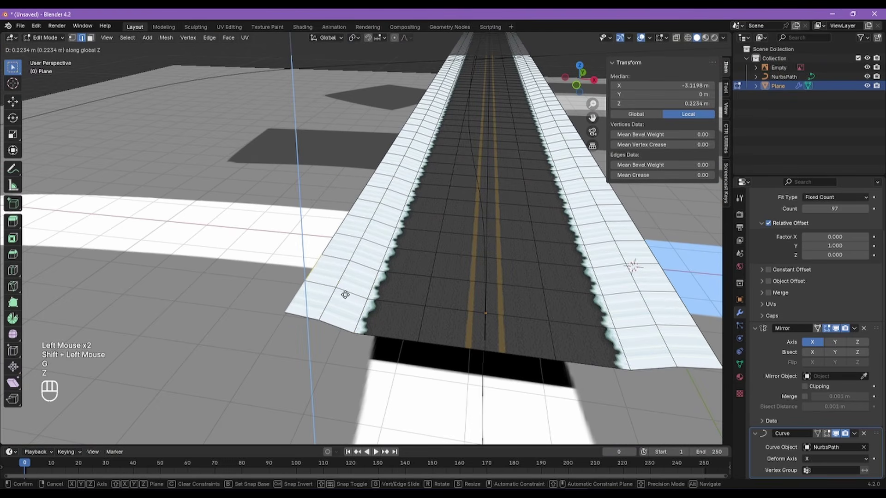
click(344, 294)
key(Tab)
click(454, 310)
key(Tab)
Step: Select the two centre-line edges of the base segment and lower them to about -0.053 m in Z
click(484, 300)
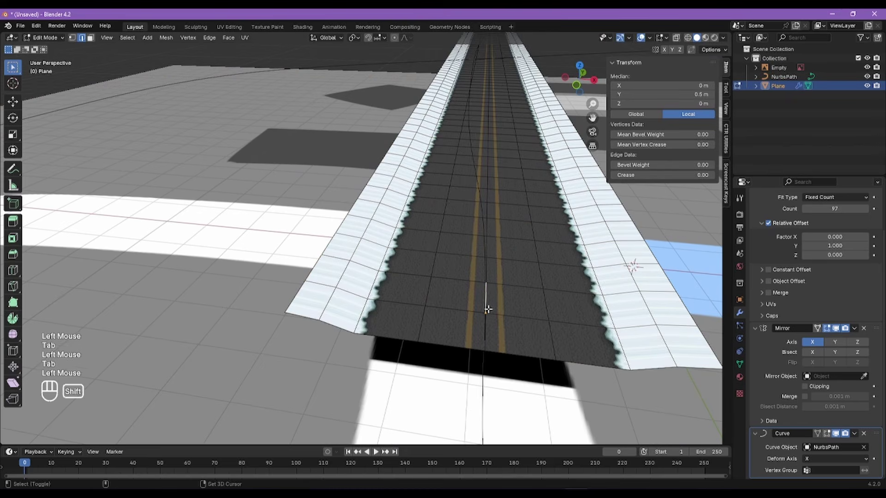
shift+click(525, 321)
key(g)
key(z)
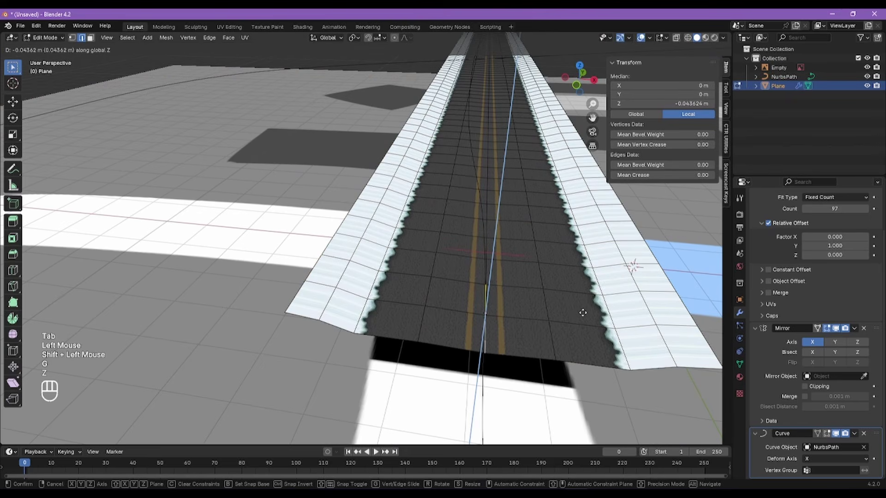
click(582, 314)
Step: Select the two edges midway between the centre line and the shoulder and lower them to about -0.029 m in Z
click(429, 300)
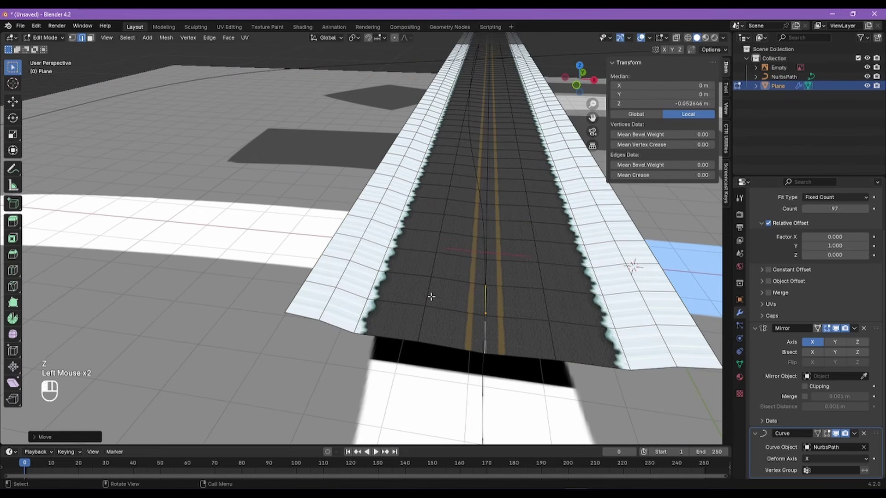
shift+click(485, 314)
key(g)
key(z)
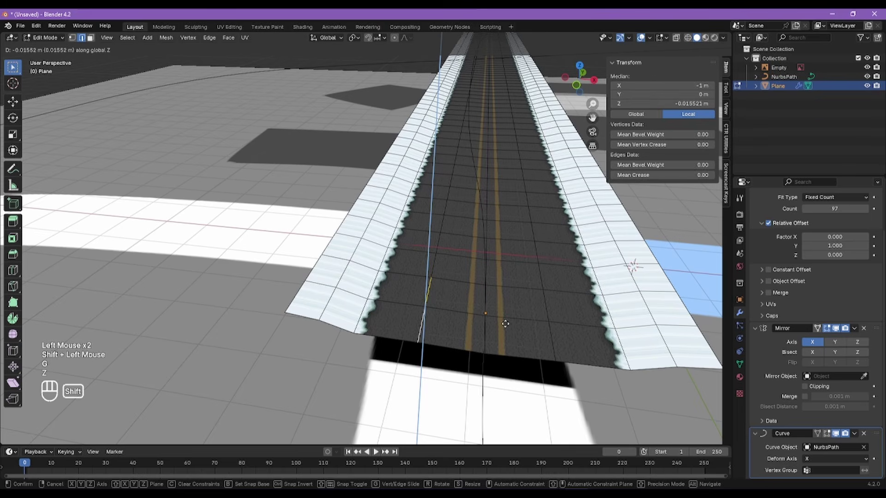
shift+click(505, 330)
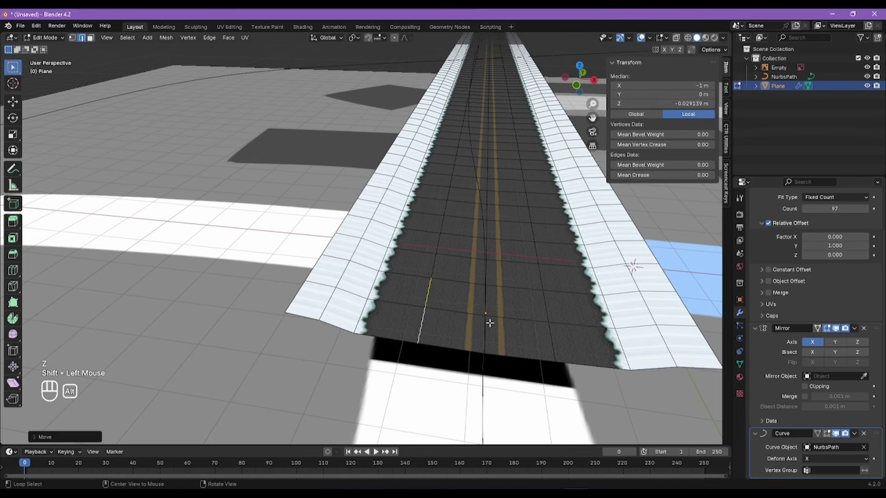
Step: Lower the same mid-lane edges further, to about -0.046 m in Z
alt+right_drag(489, 322, 492, 259)
scroll(483, 264, up, 1)
scroll(482, 263, up, 1)
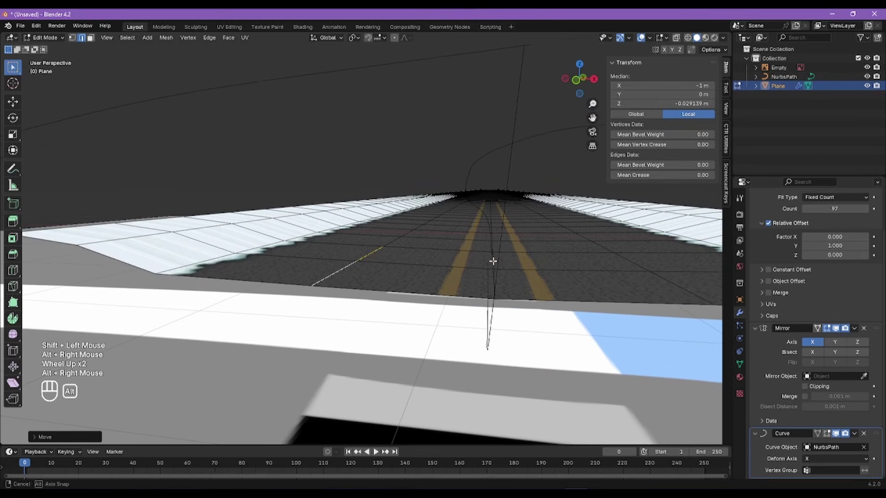
key(g)
key(z)
shift+click(493, 263)
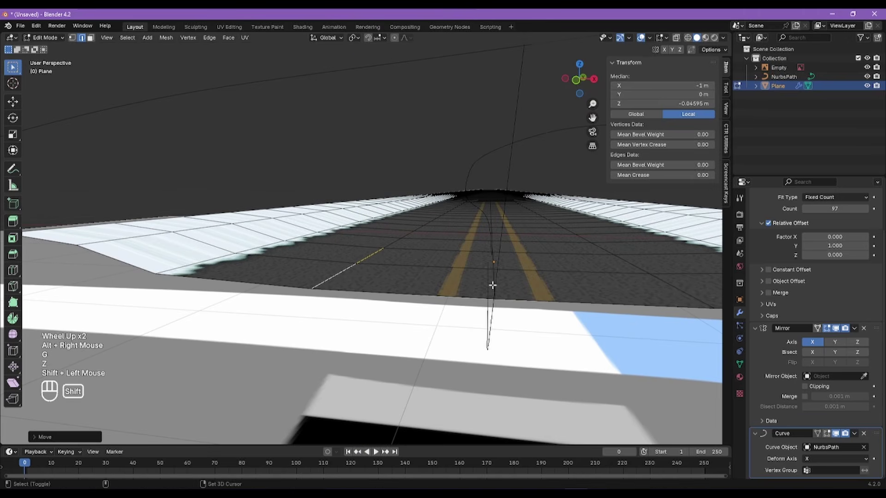
Step: Reselect the two centre-line edges and adjust their height along Z to smooth the road's cross-section
click(492, 283)
shift+click(537, 285)
key(g)
key(z)
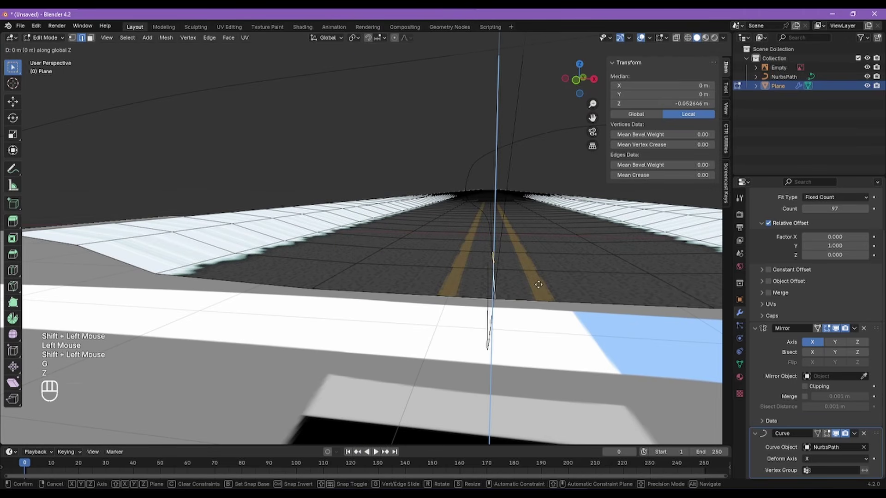
shift+click(539, 284)
Step: Leave mesh editing and inspect the road's new cross-section and raised shoulders along the track
alt+right_drag(520, 253, 475, 254)
key(Tab)
scroll(474, 254, down, 2)
click(260, 210)
alt+right_drag(259, 212, 312, 235)
scroll(441, 245, down, 2)
alt+shift+right_drag(440, 244, 198, 254)
alt+right_drag(379, 220, 400, 240)
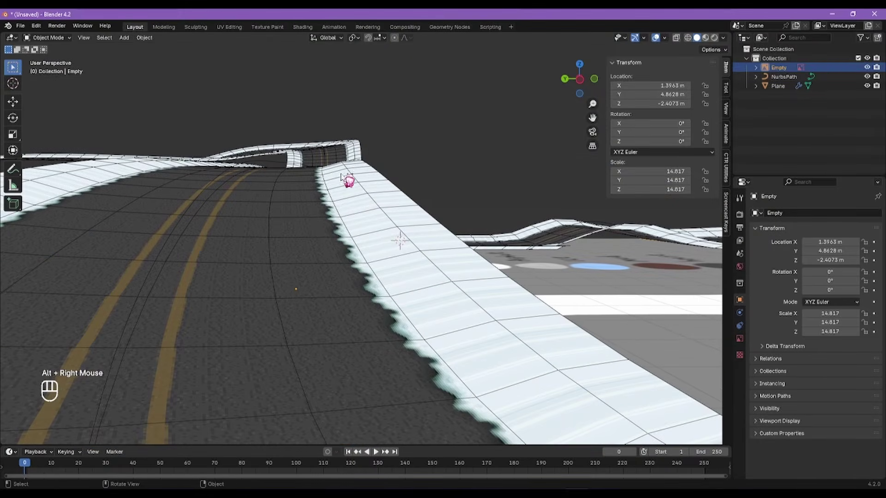
alt+shift+right_drag(330, 183, 412, 199)
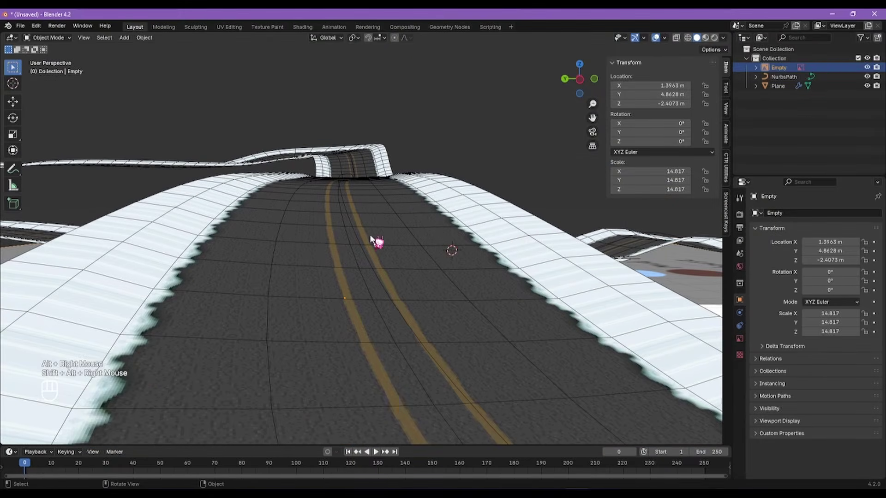
Step: Inspect the road surface, centre lines and snowy shoulders around the track's curved sections
mouse_move(370, 239)
alt+shift+right_down()
mouse_move(245, 239)
mouse_move(383, 239)
mouse_move(415, 217)
mouse_move(392, 241)
mouse_move(431, 241)
mouse_move(496, 269)
mouse_move(517, 322)
mouse_move(294, 259)
mouse_move(403, 269)
alt+shift+right_up()
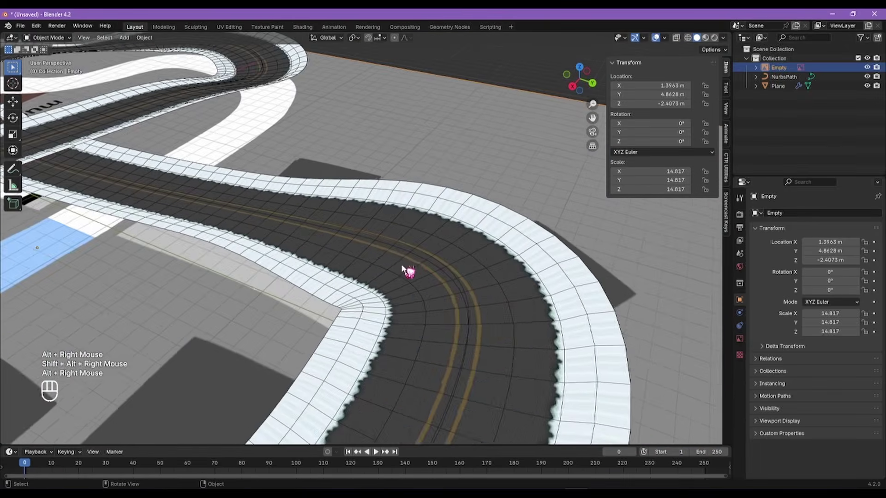
scroll(402, 269, down, 2)
alt+right_drag(320, 292, 422, 289)
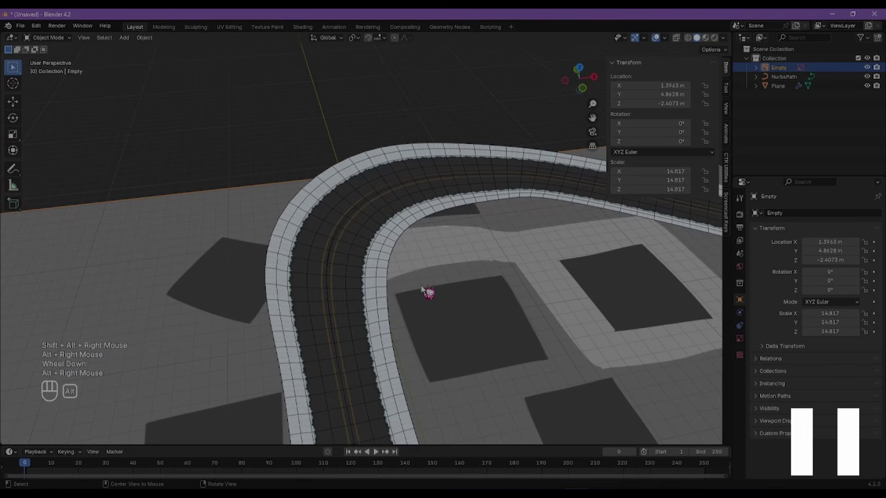
scroll(421, 289, down, 2)
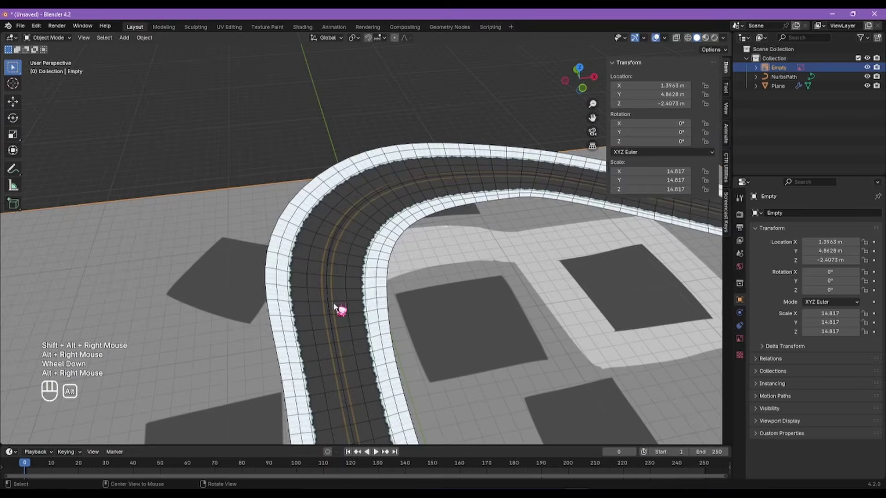
alt+shift+right_drag(334, 307, 436, 197)
scroll(436, 197, down, 3)
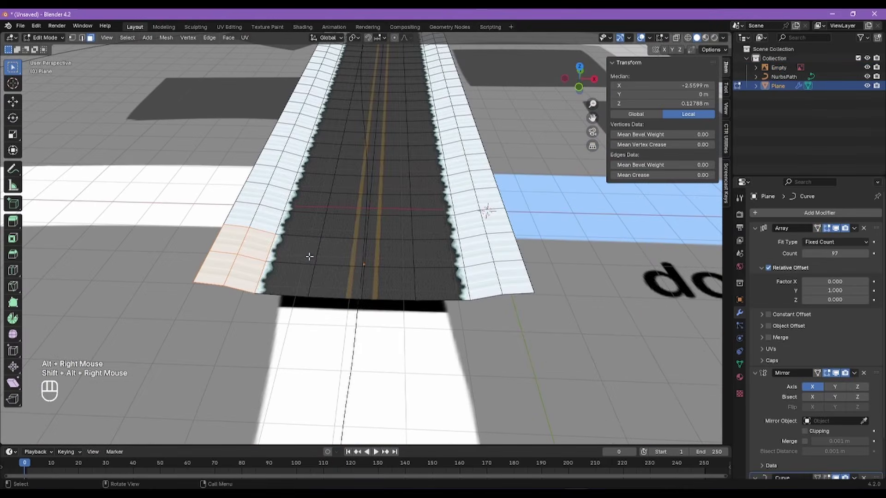
Step: Add a second material slot to the road mesh and create a new material named Offroad in it
alt+shift+right_drag(282, 189, 317, 289)
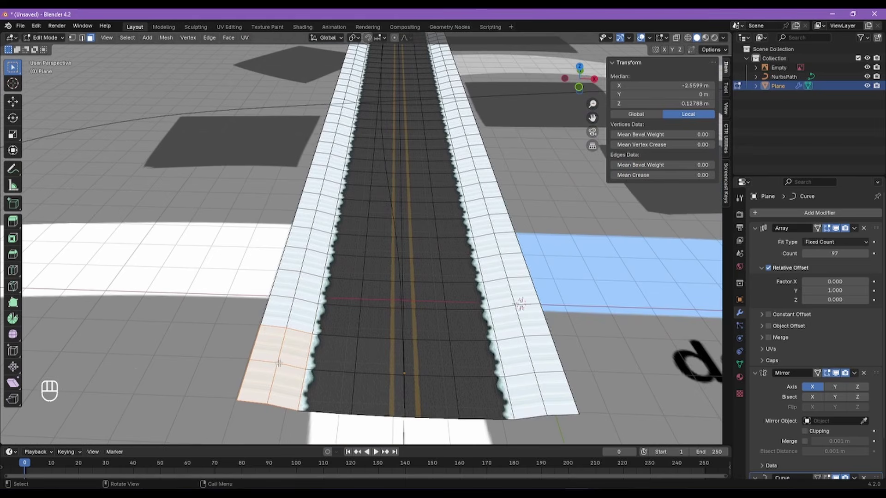
alt+shift+right_drag(278, 364, 317, 336)
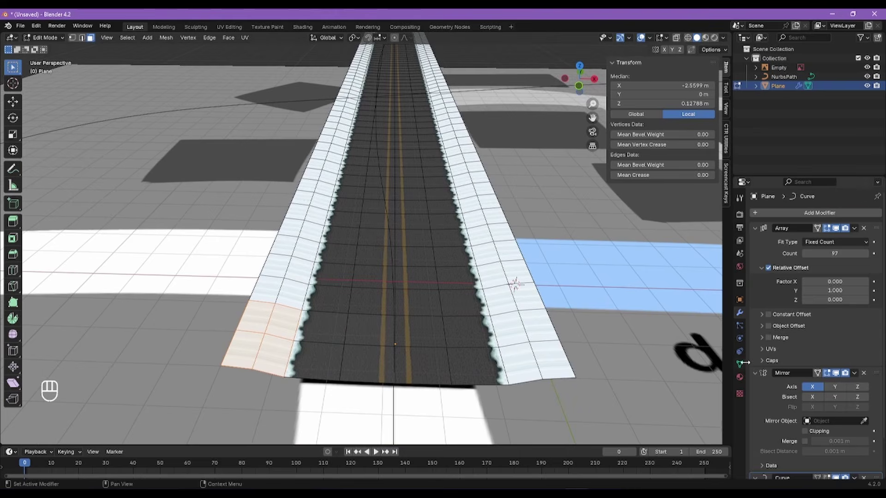
click(739, 377)
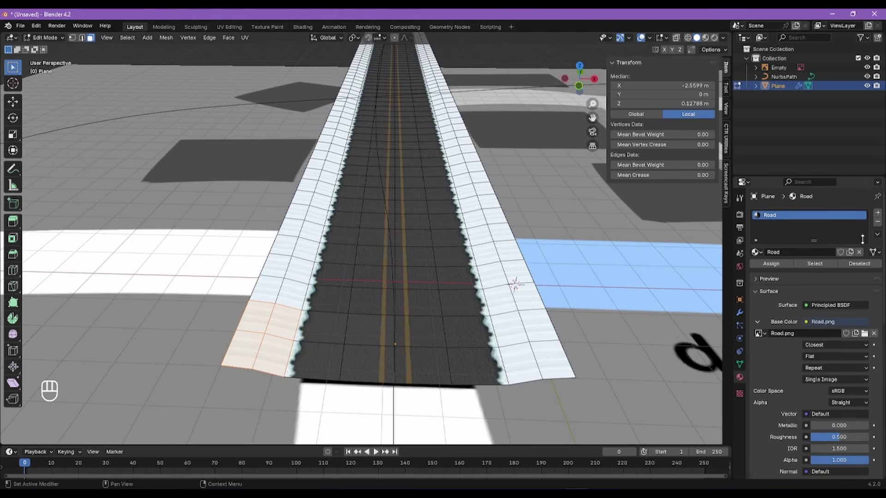
click(877, 214)
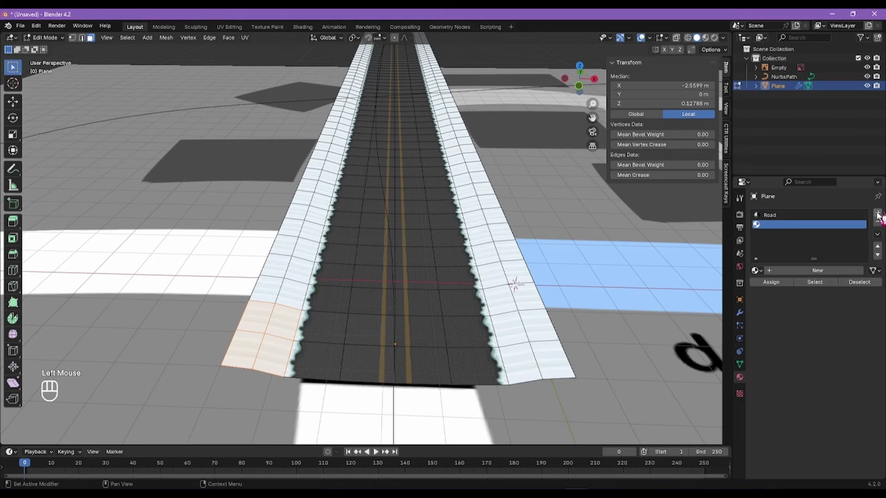
click(805, 271)
double_click(781, 224)
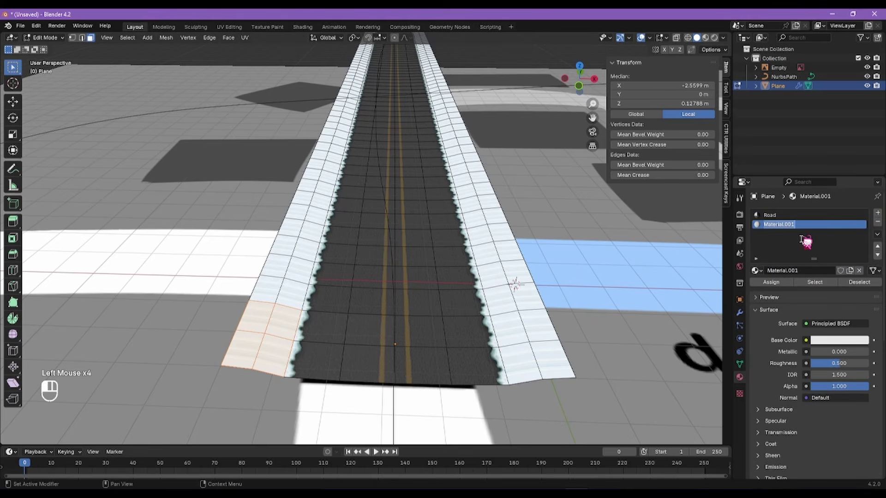
text(Offroad)
key(Return)
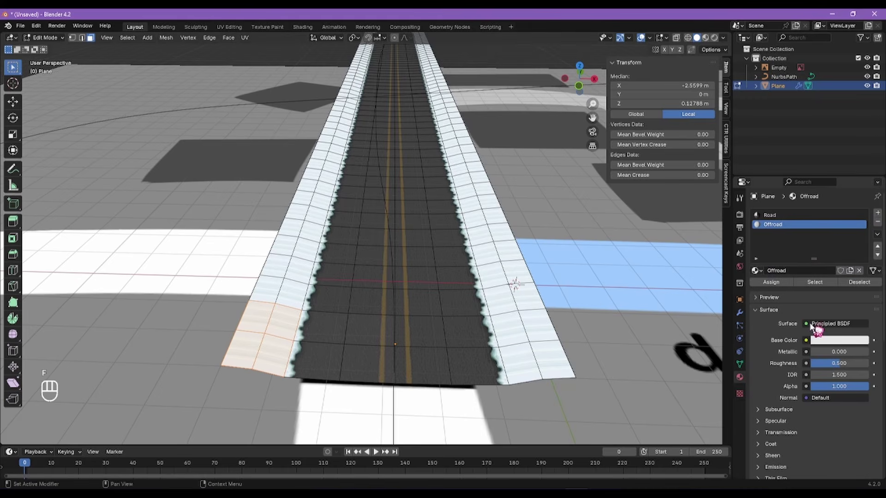
Step: Give the Offroad material's base color an image texture using 608_64_36_253_64_64.png from the Tutorial Track folder
click(805, 340)
click(618, 403)
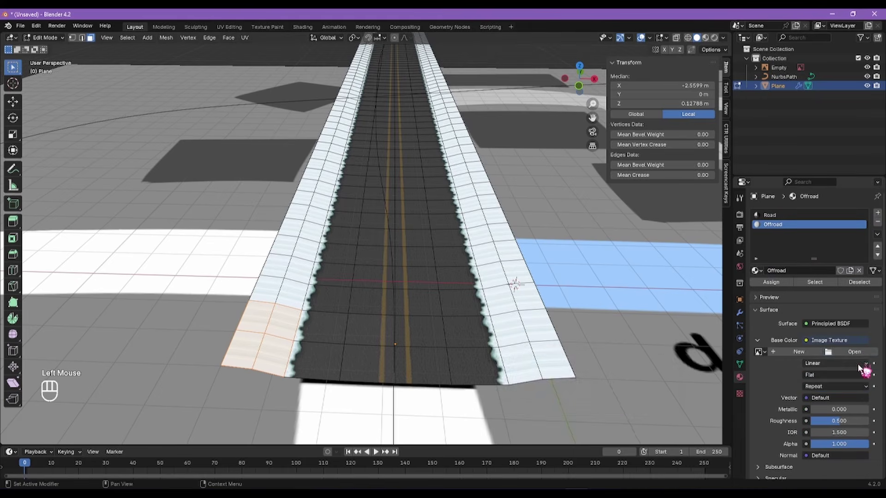
click(851, 352)
click(251, 308)
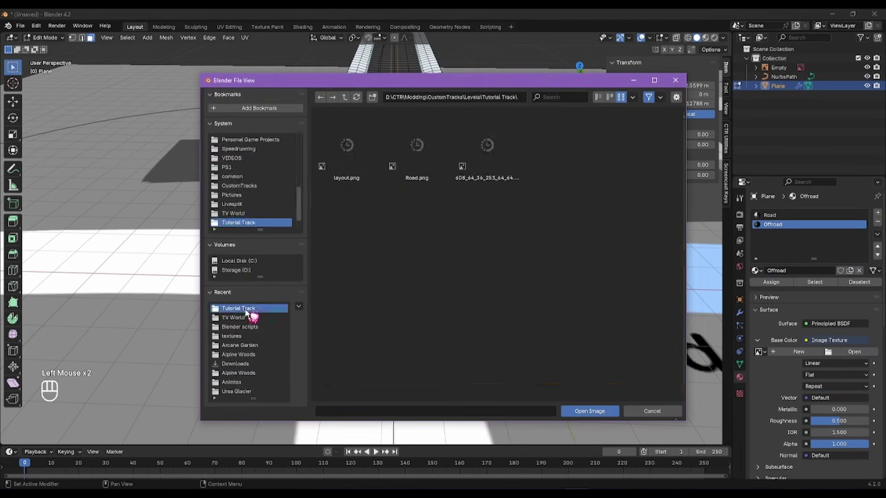
double_click(484, 158)
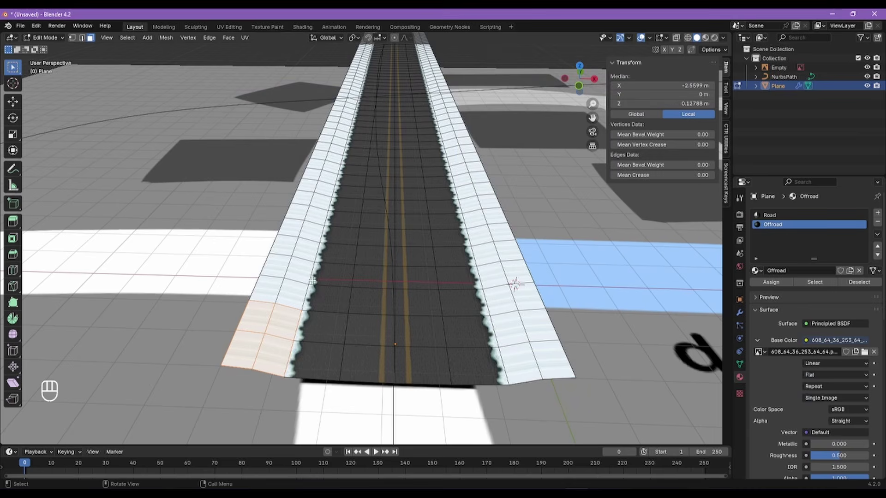
Step: In the UV Editing workspace, reselect the four shoulder faces of the road's first segment and assign the Offroad material to them
click(231, 26)
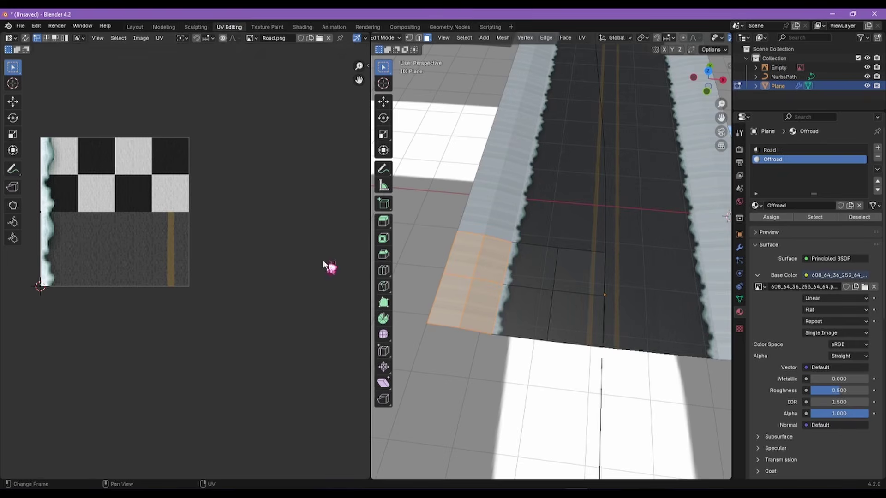
click(487, 266)
click(471, 264)
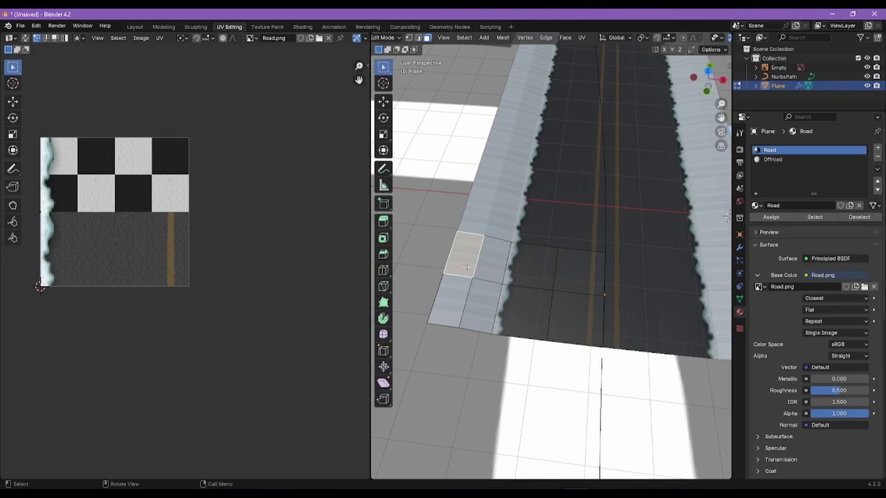
key(ctrl+KP_Add)
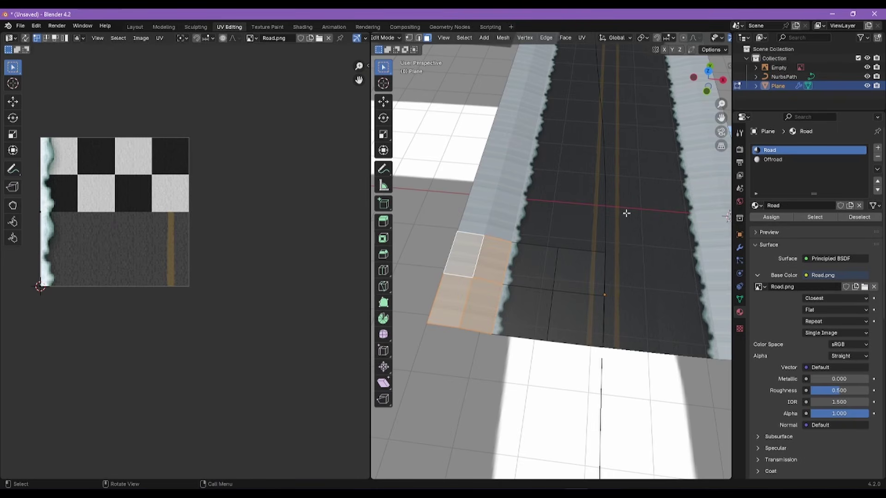
click(772, 161)
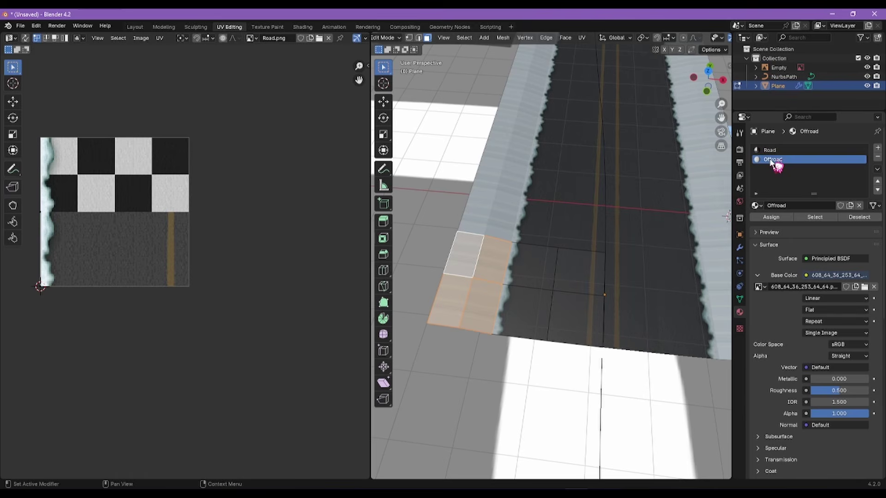
click(772, 217)
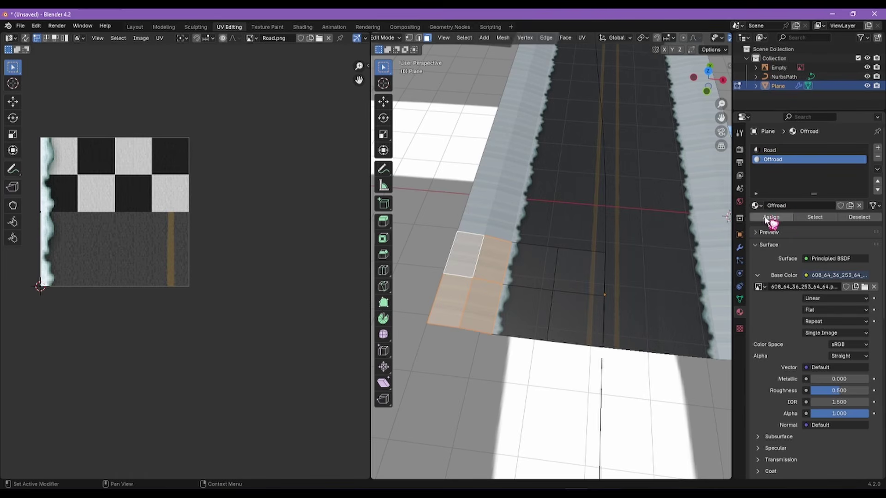
Step: Check the shoulder faces one by one in the UV editor, then reselect all four of them
click(468, 268)
key(ctrl+z)
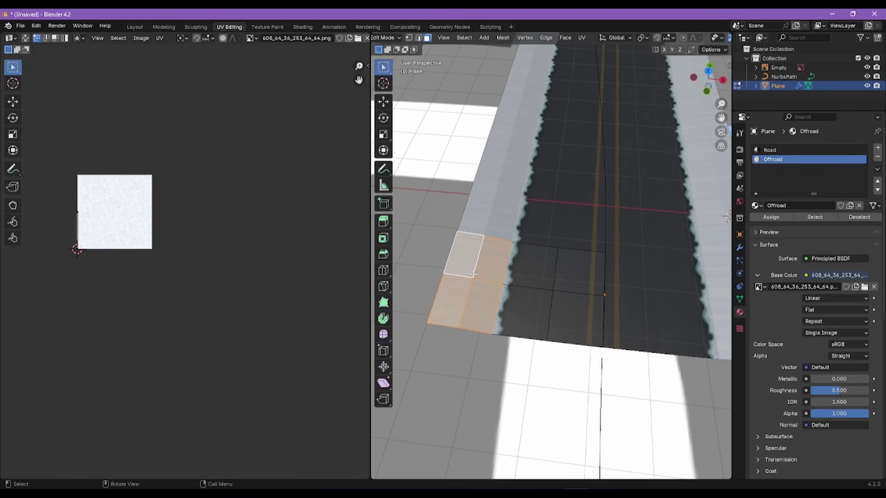
click(471, 271)
click(492, 273)
click(469, 300)
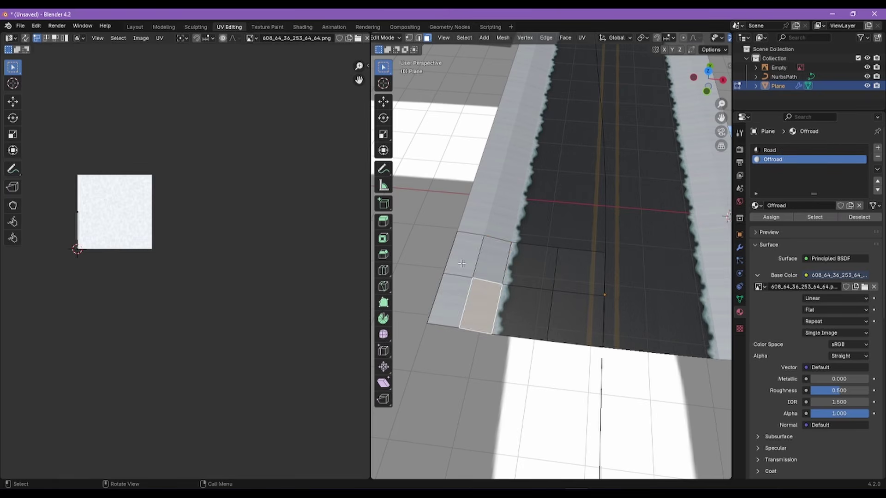
click(478, 267)
click(461, 288)
click(464, 268)
click(482, 267)
drag(465, 267, 484, 292)
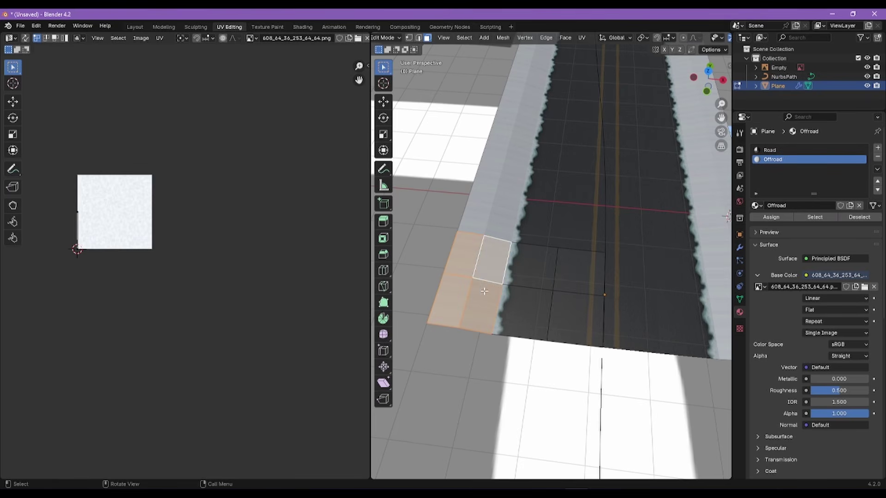
Step: Remap the UVs of the four shoulder faces so that each face covers the full snow texture
scroll(69, 223, up, 5)
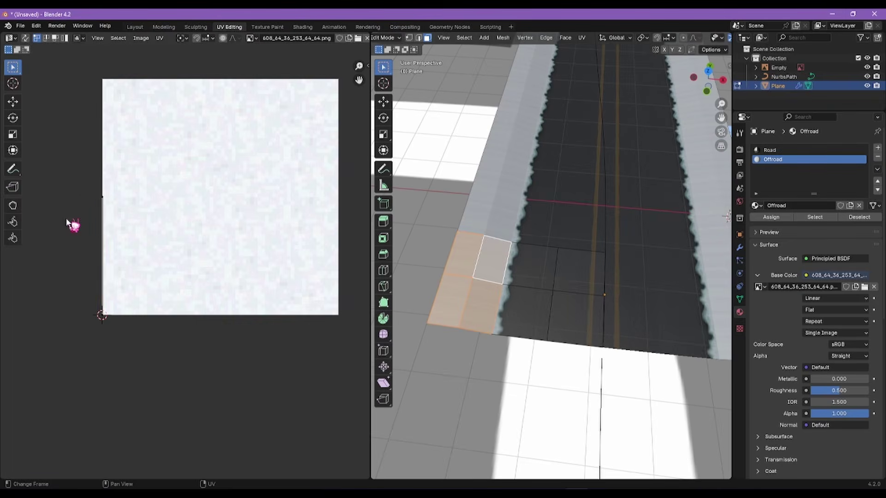
drag(82, 174, 172, 397)
drag(71, 174, 151, 374)
scroll(562, 259, down, 6)
scroll(535, 263, up, 6)
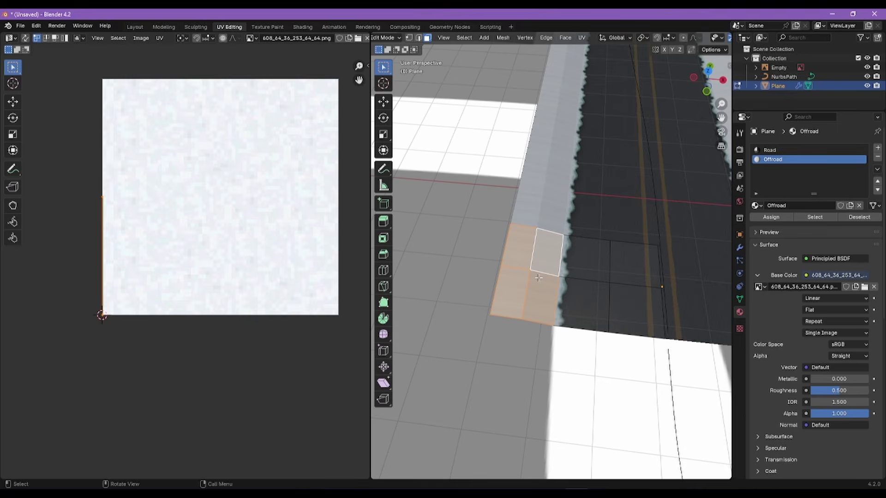
key(u)
click(511, 279)
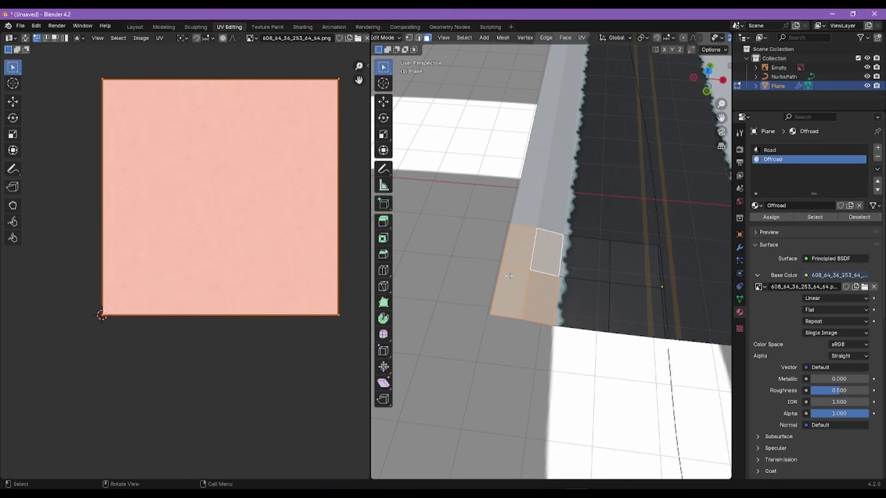
click(265, 320)
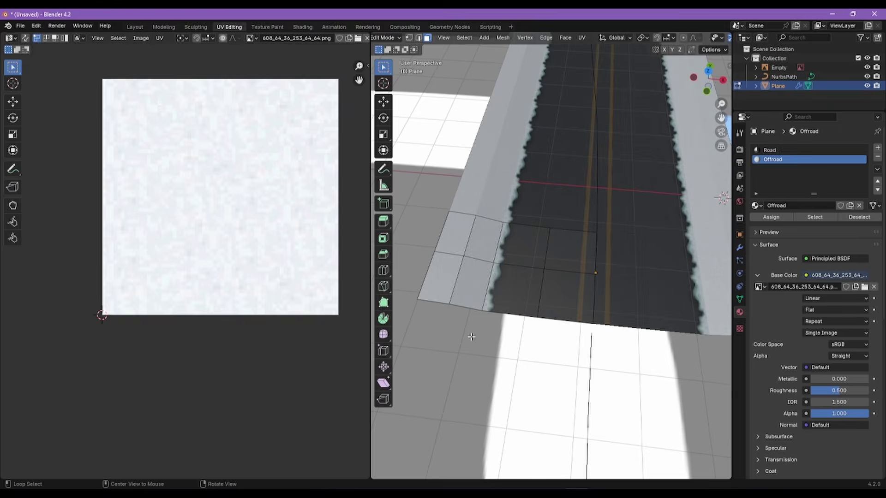
Step: Leave mesh editing and inspect the retextured shoulders along the track's bends, crossing and straight
key(Tab)
middle_drag(471, 300, 572, 308)
scroll(531, 263, down, 5)
scroll(558, 292, up, 4)
middle_drag(564, 252, 521, 259)
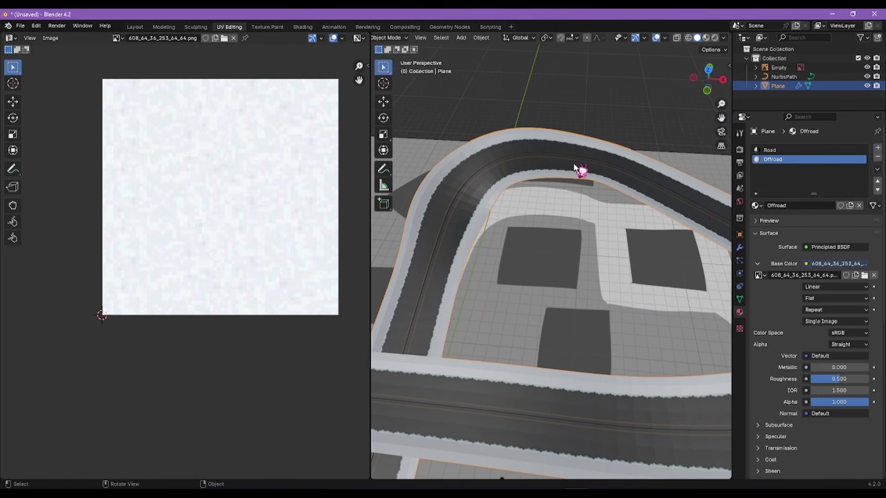
middle_drag(579, 170, 593, 186)
middle_drag(474, 228, 488, 306)
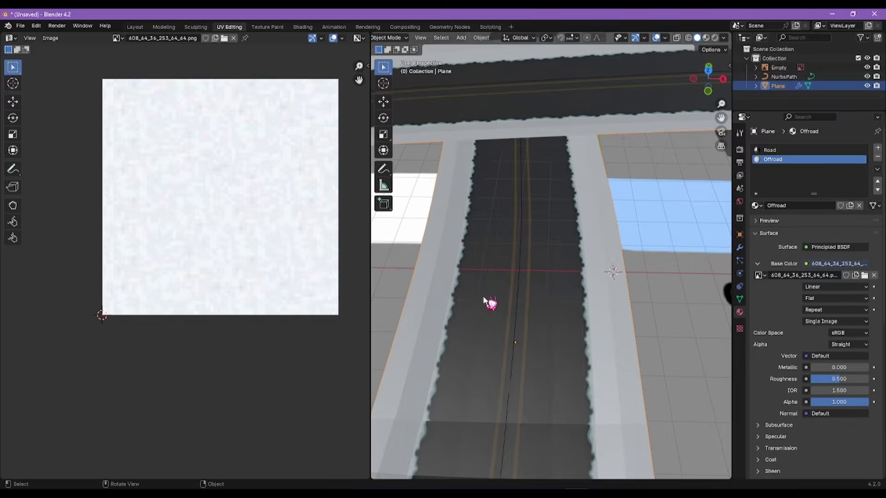
scroll(508, 277, down, 3)
scroll(503, 274, up, 3)
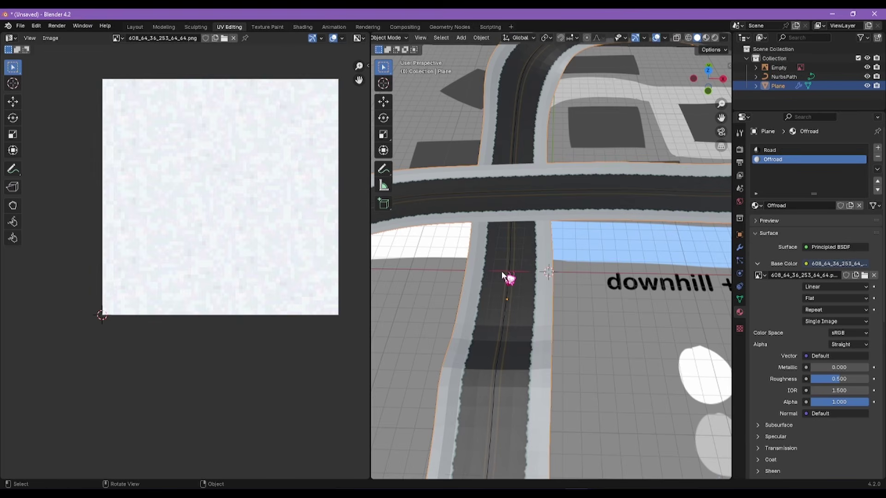
Step: Reopen the road mesh for editing and compare the materials and UVs of the shoulder faces and the adjacent asphalt faces
key(Tab)
scroll(484, 286, up, 3)
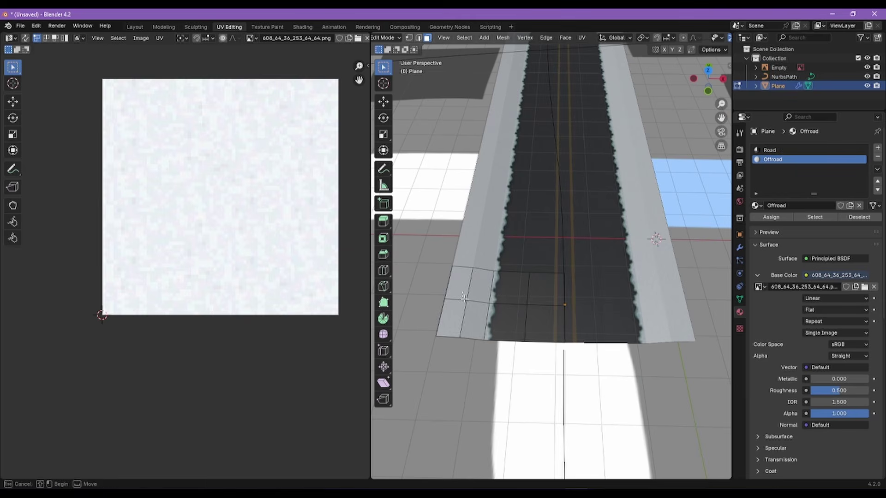
key(l)
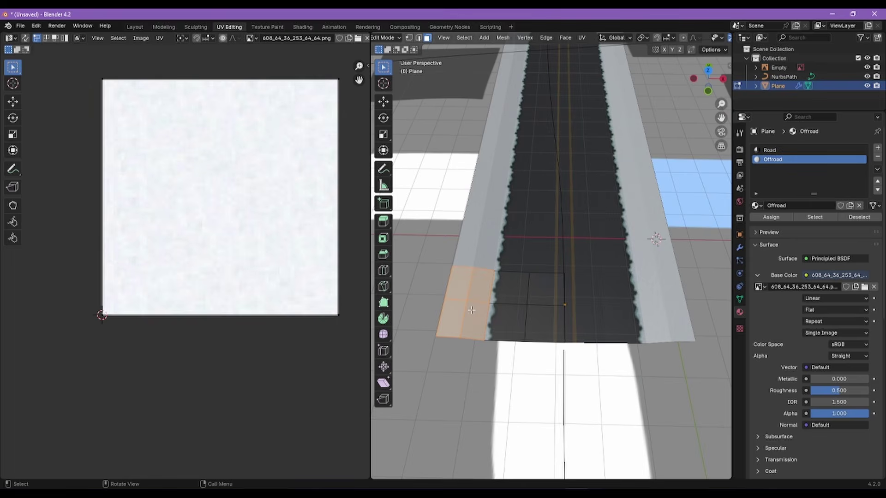
scroll(475, 304, up, 2)
click(515, 266)
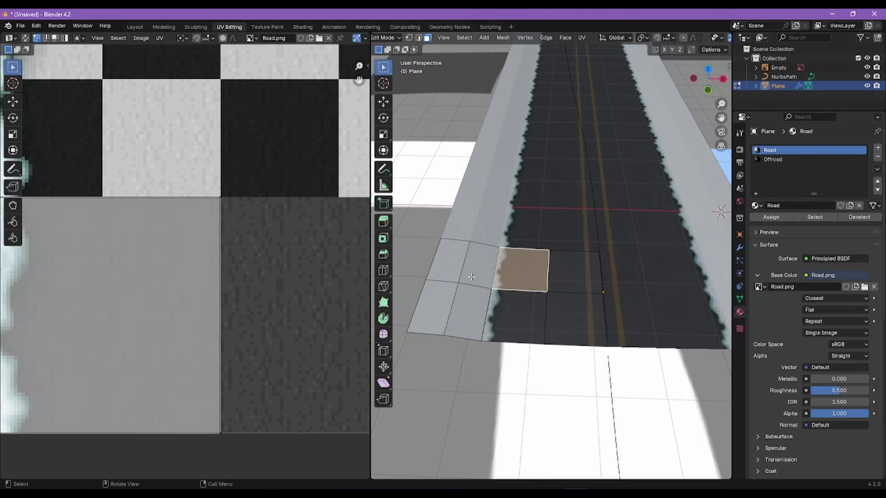
key(ctrl+z)
drag(543, 278, 560, 300)
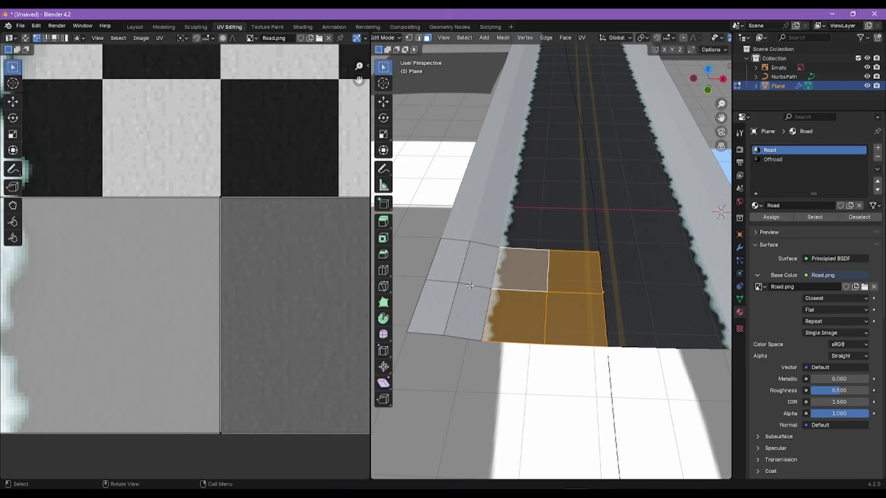
key(ctrl+z)
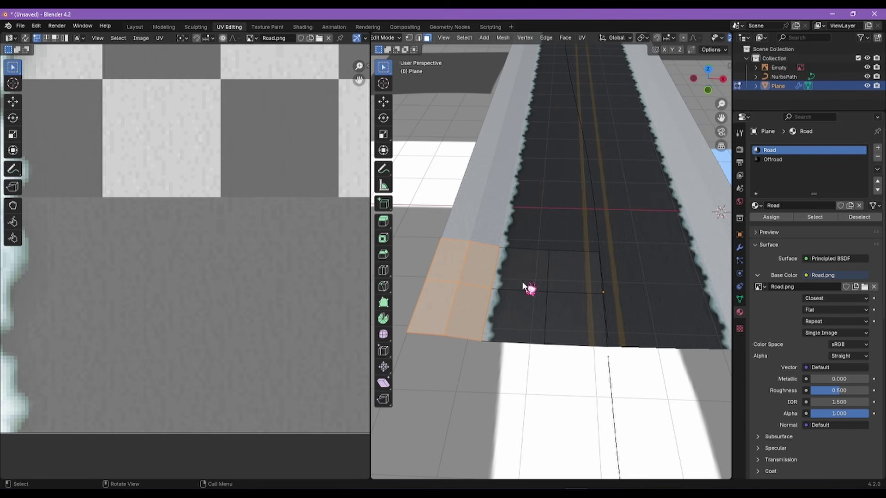
Step: Leave mesh editing and view the whole textured track over the reference drawing
key(Tab)
scroll(540, 238, down, 5)
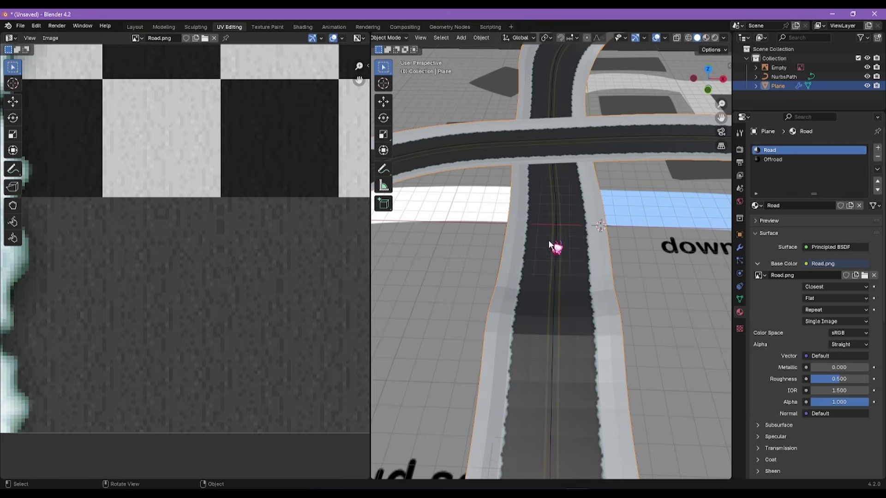
scroll(549, 242, down, 3)
mouse_move(556, 247)
middle_down()
mouse_move(586, 218)
mouse_move(549, 251)
middle_up()
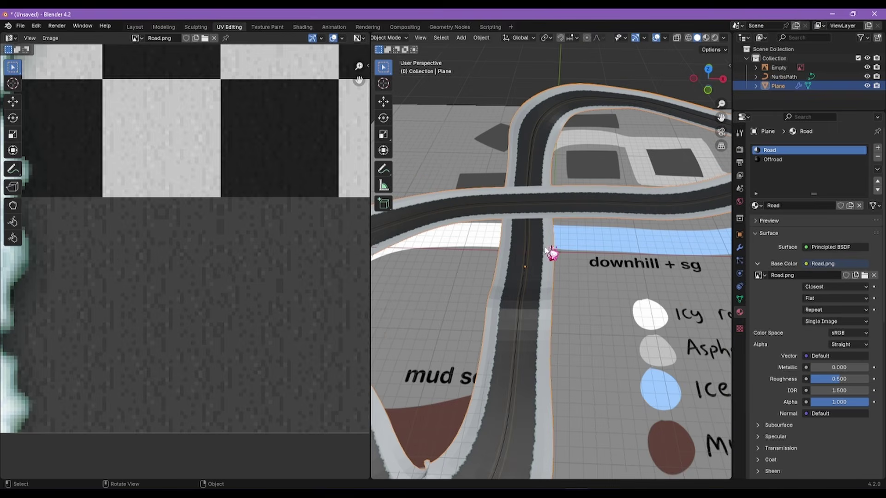
Step: Move the NURBS path and the road mesh together into a new collection named Road
scroll(519, 262, up, 3)
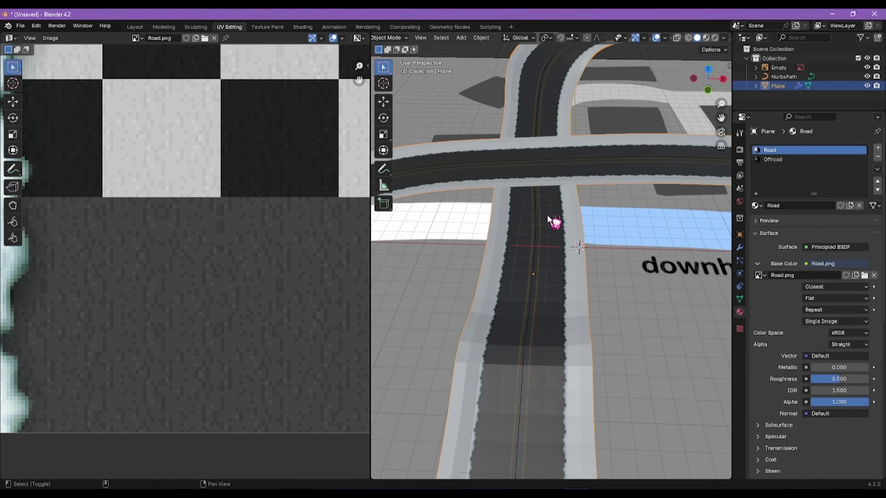
shift+scroll(552, 222, up, 5)
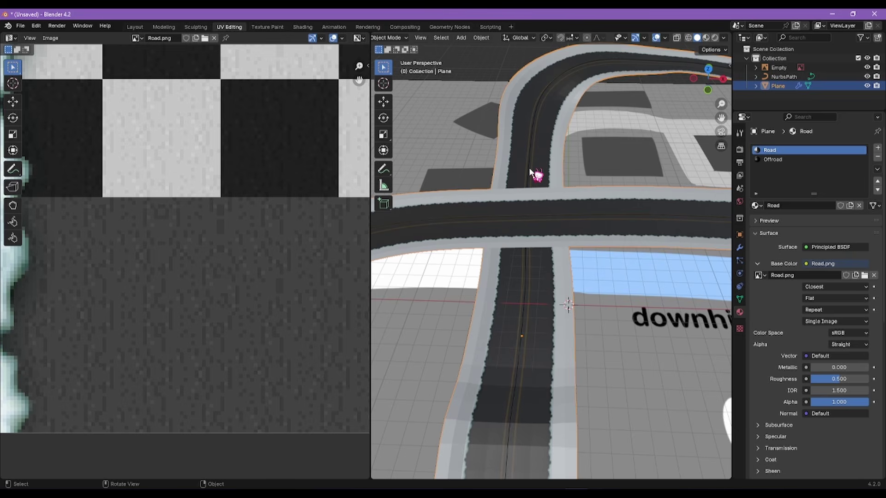
shift+click(531, 172)
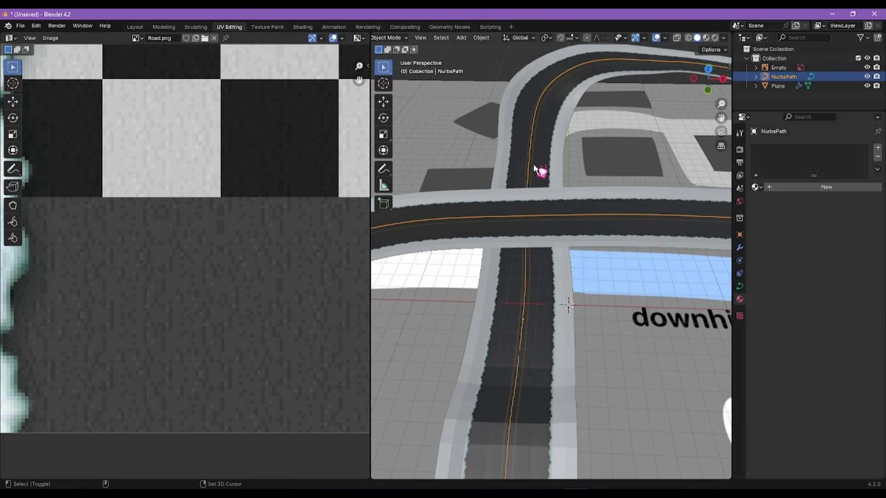
shift+click(539, 167)
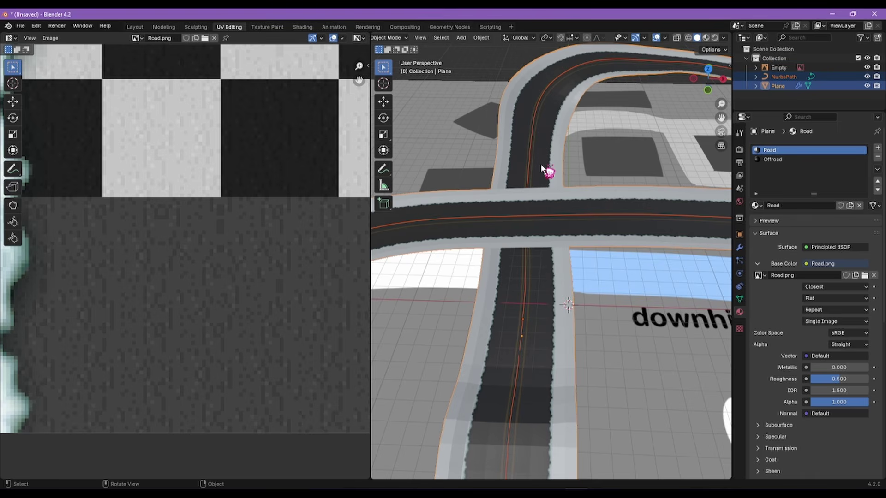
key(m)
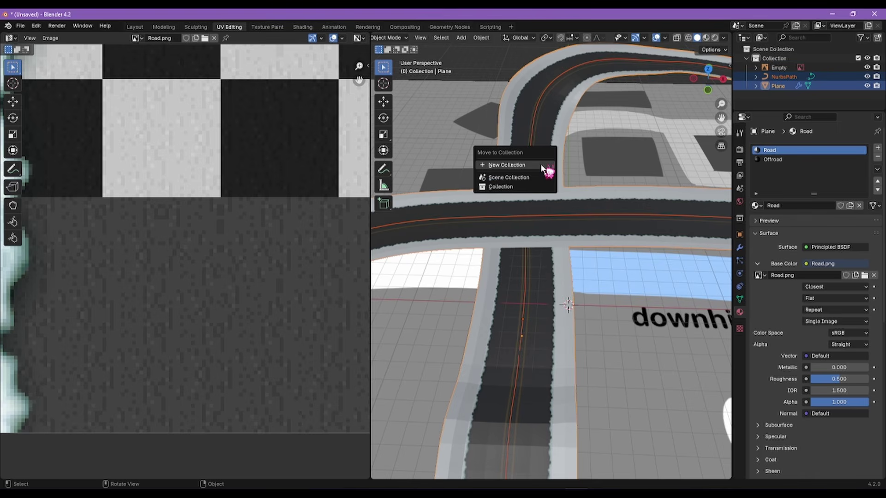
click(542, 167)
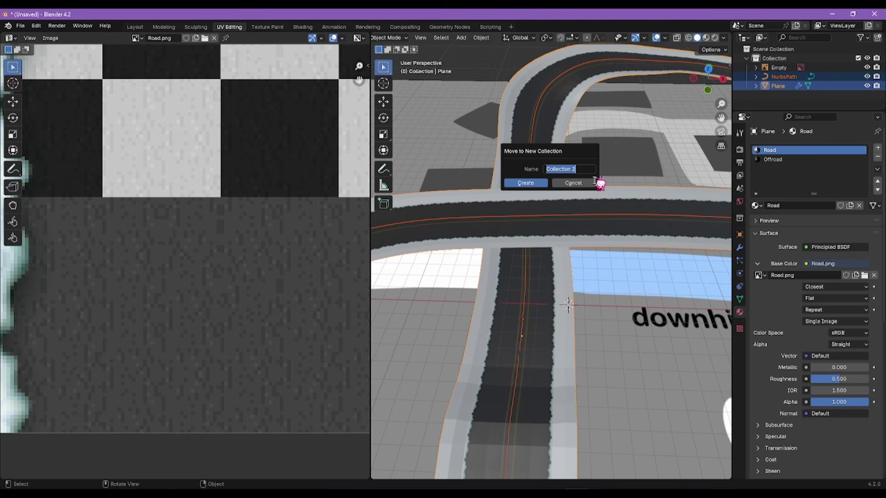
text(Road)
click(526, 184)
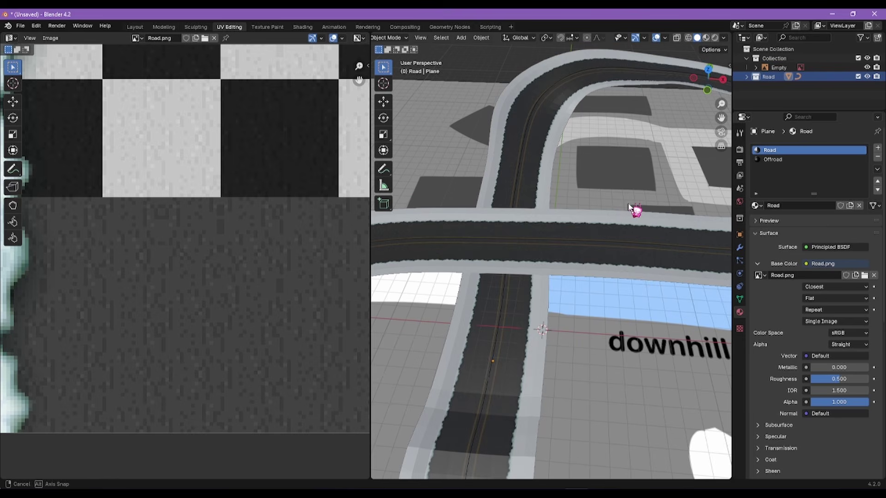
Step: Duplicate the Road collection's objects in place, move the copies into a new collection named backup, and exclude that collection from the view layer
right_click(769, 79)
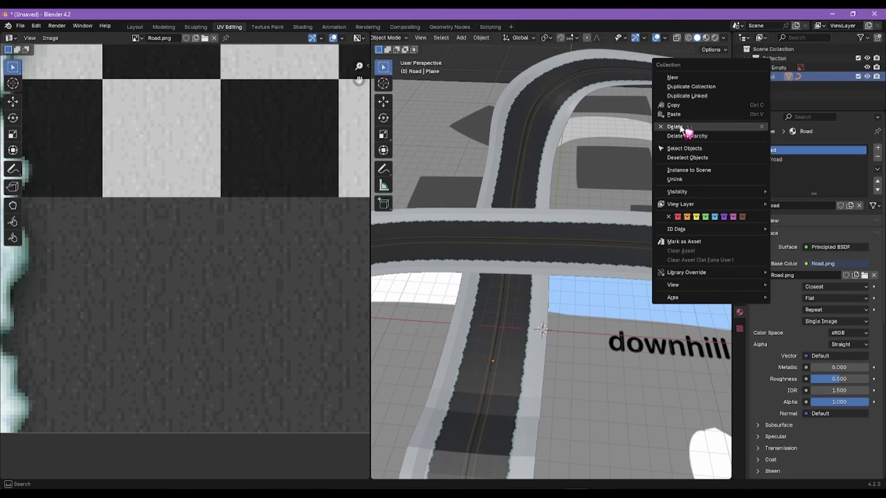
click(695, 152)
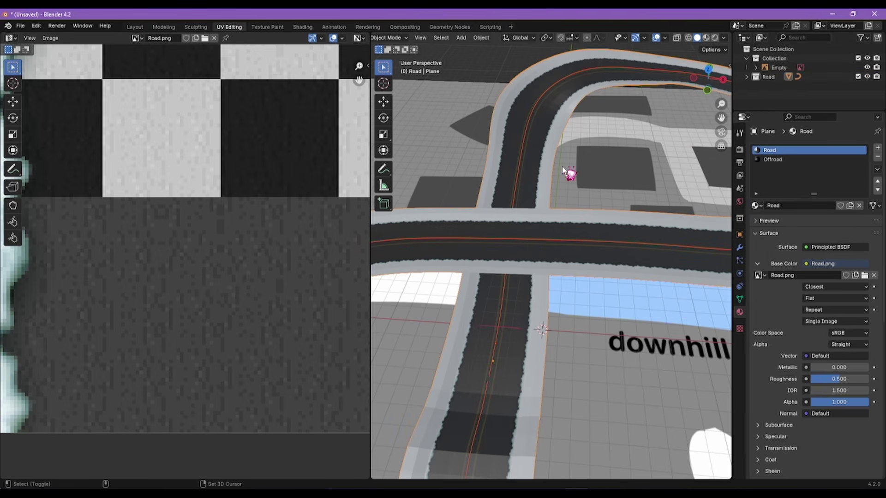
key(shift+d)
right_click(562, 167)
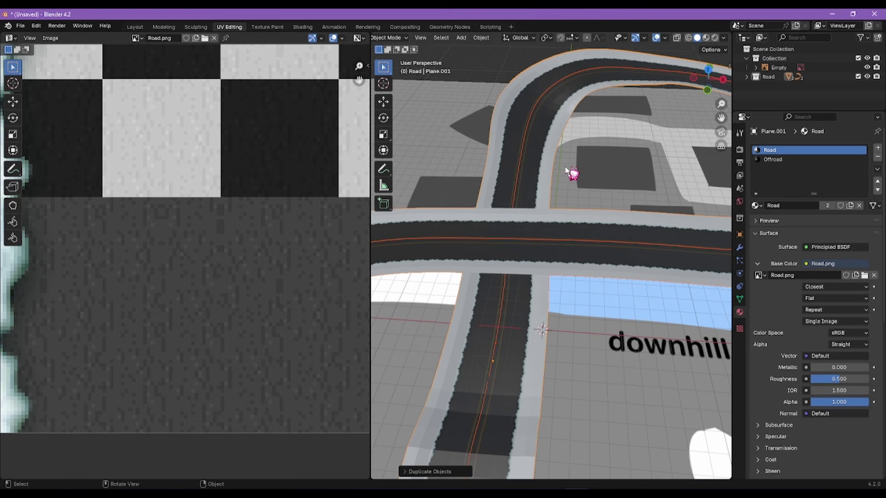
key(m)
click(568, 167)
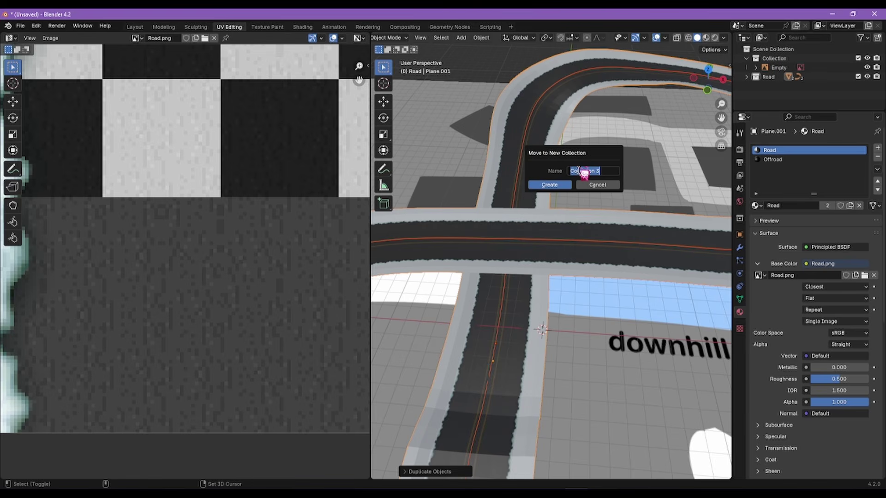
text(backup)
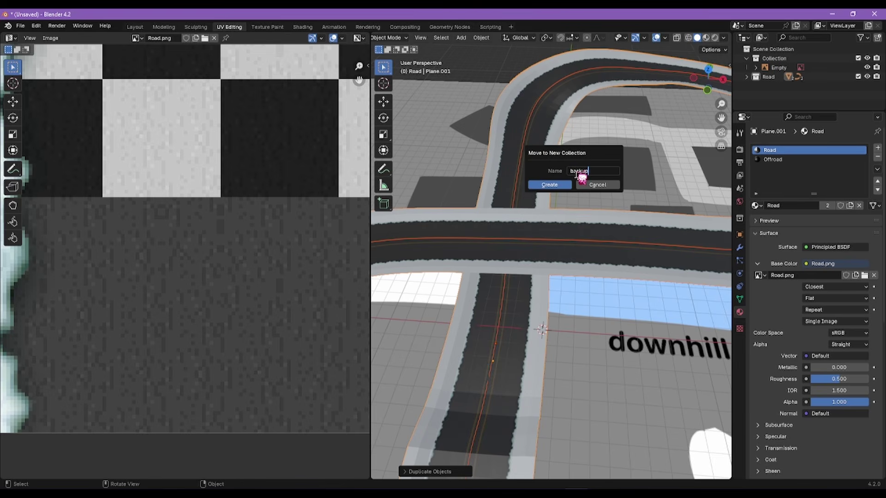
click(563, 186)
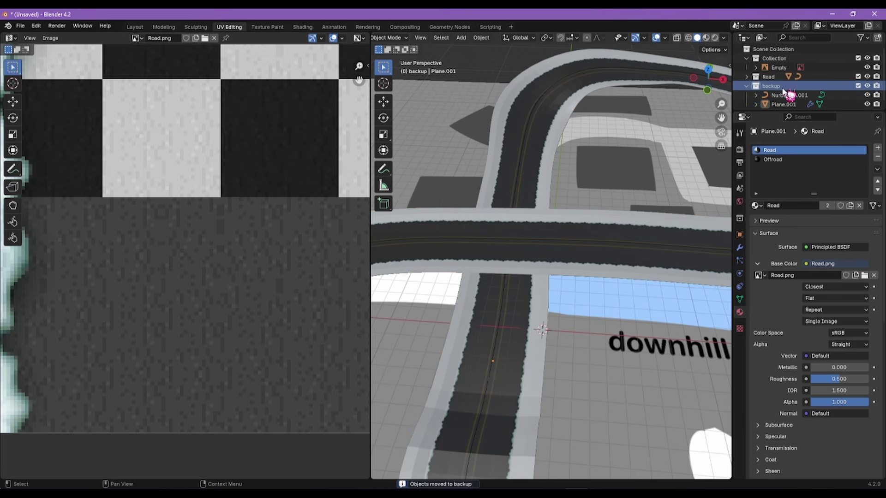
click(858, 86)
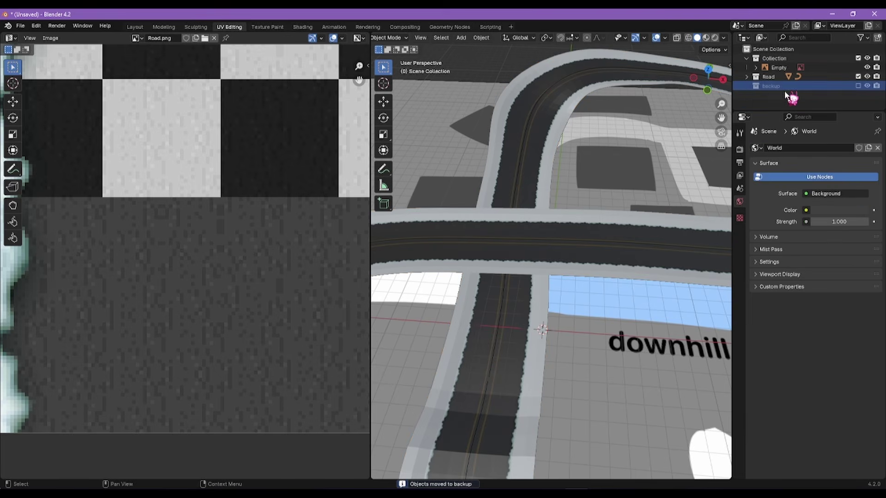
Step: Switch to the Layout workspace and select the original road mesh in the Road collection
click(769, 77)
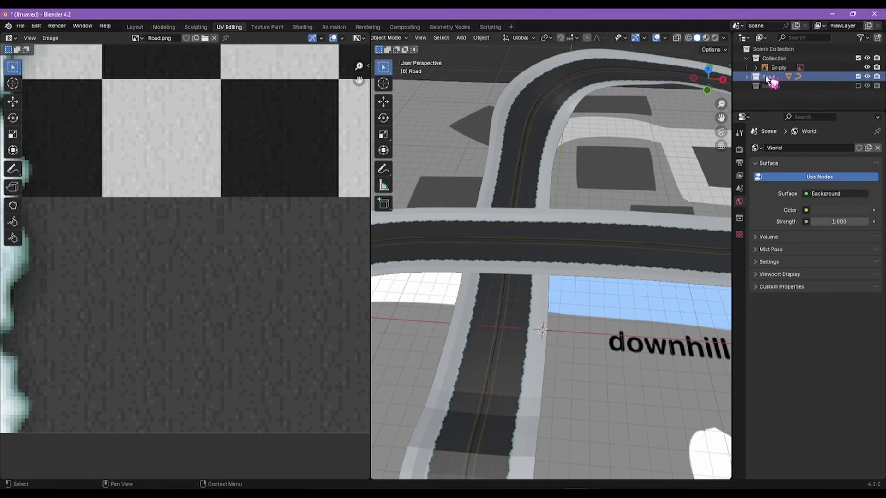
click(526, 178)
click(526, 178)
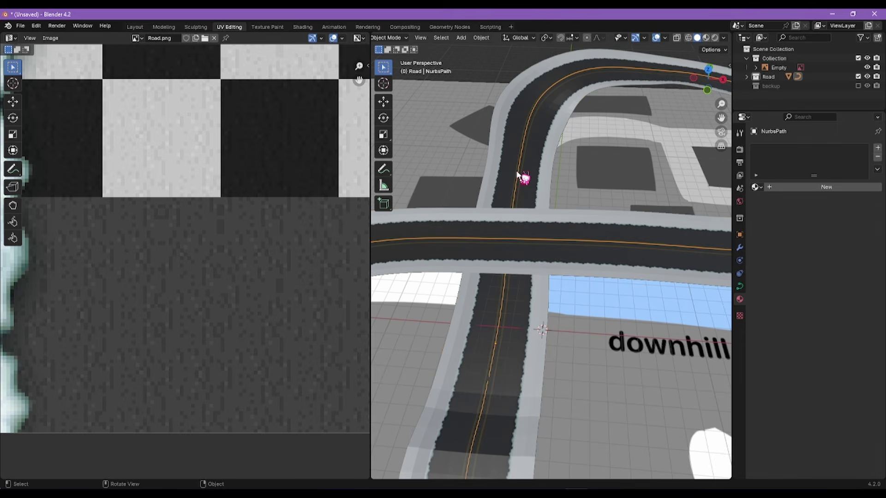
click(138, 27)
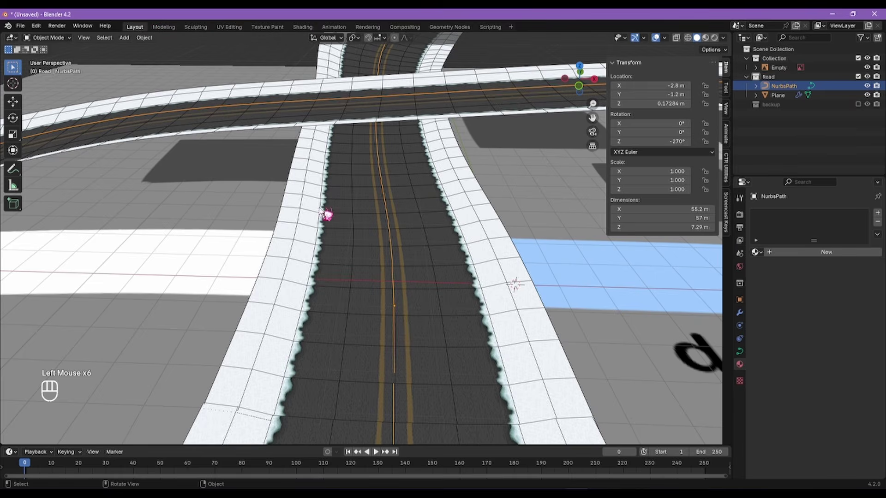
click(329, 223)
alt+right_drag(342, 252, 371, 243)
scroll(383, 254, down, 4)
scroll(371, 244, up, 2)
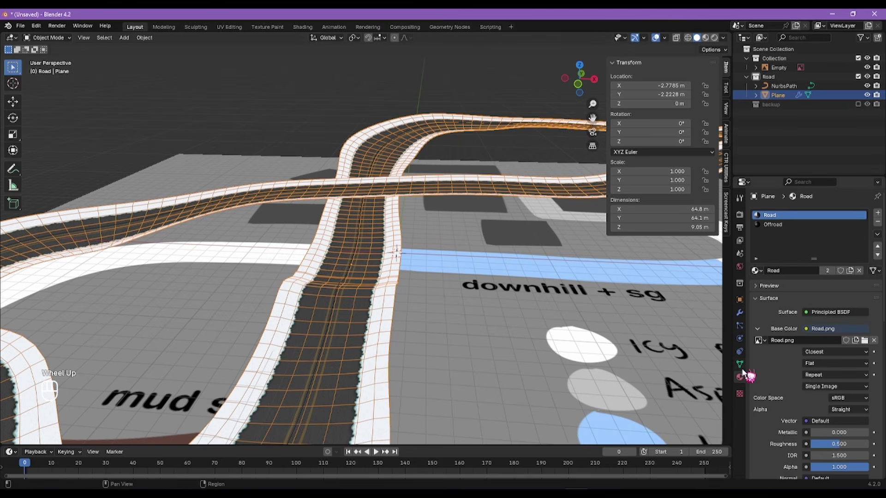
Step: Apply the road mesh's Array, Mirror and Curve modifiers in that order
click(740, 313)
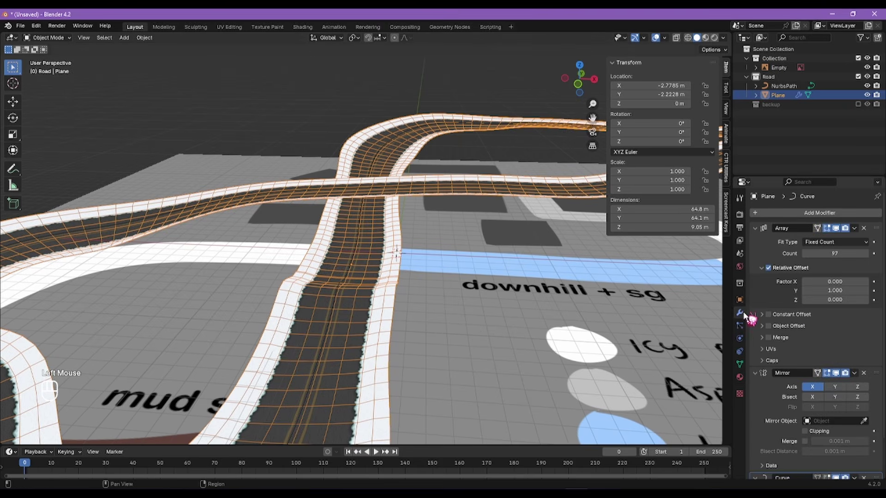
click(358, 254)
click(379, 257)
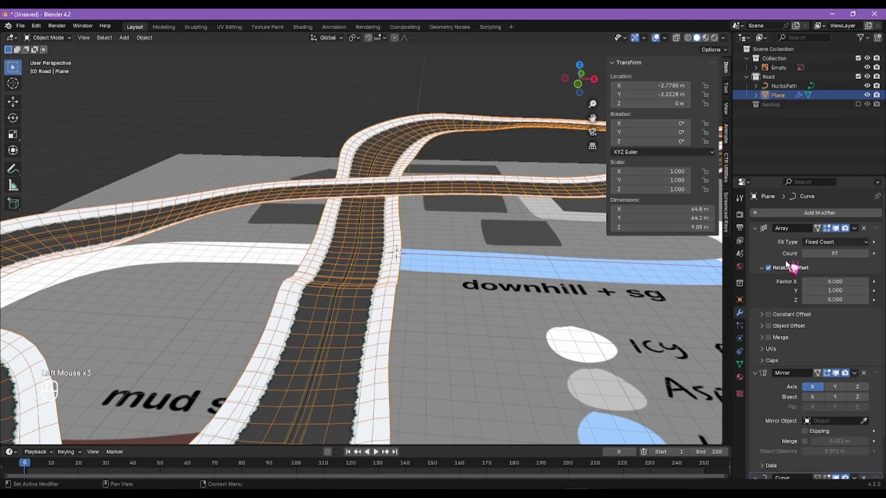
click(757, 243)
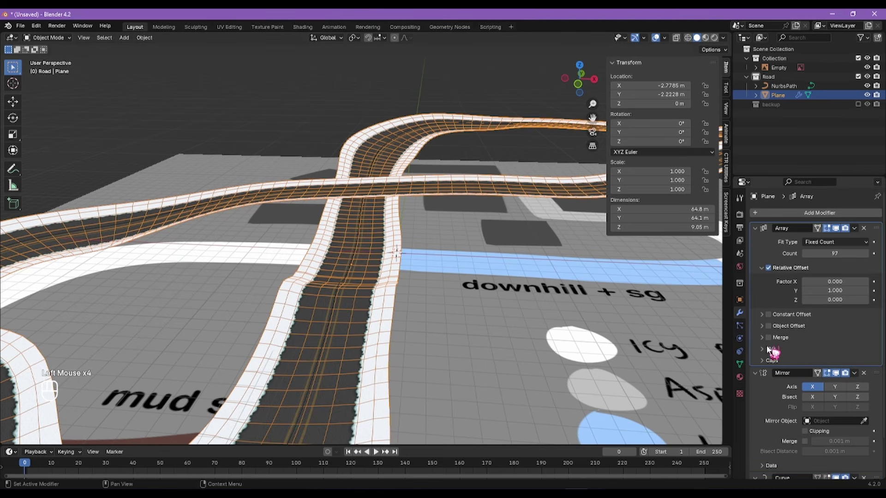
key(ctrl)
key(ctrl+a)
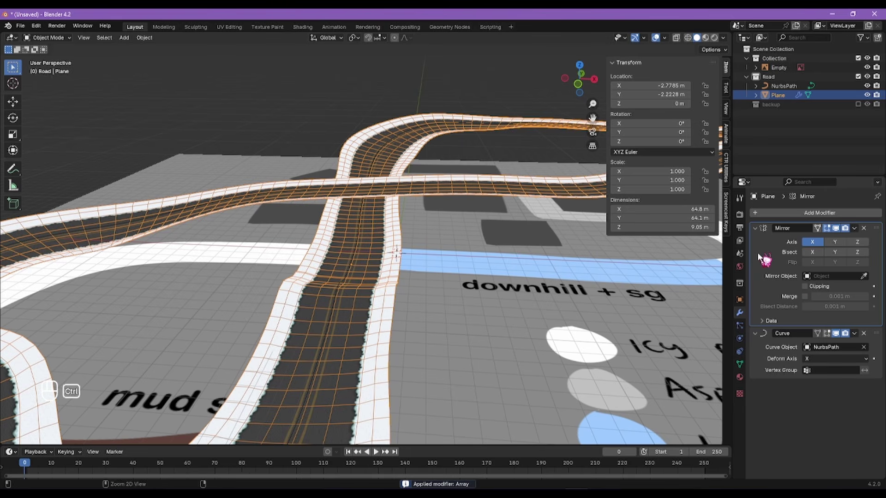
key(ctrl+a)
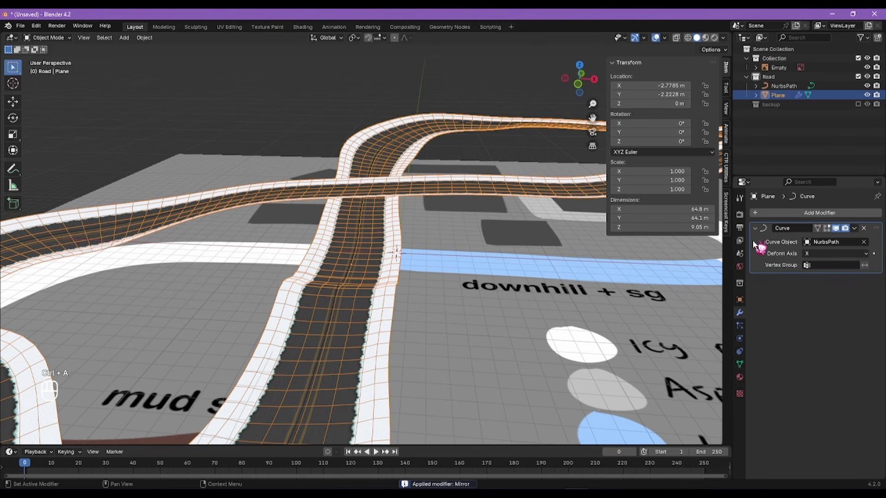
click(757, 245)
key(ctrl+a)
Step: Delete the original NURBS path from the Road collection, keeping the road mesh
click(363, 233)
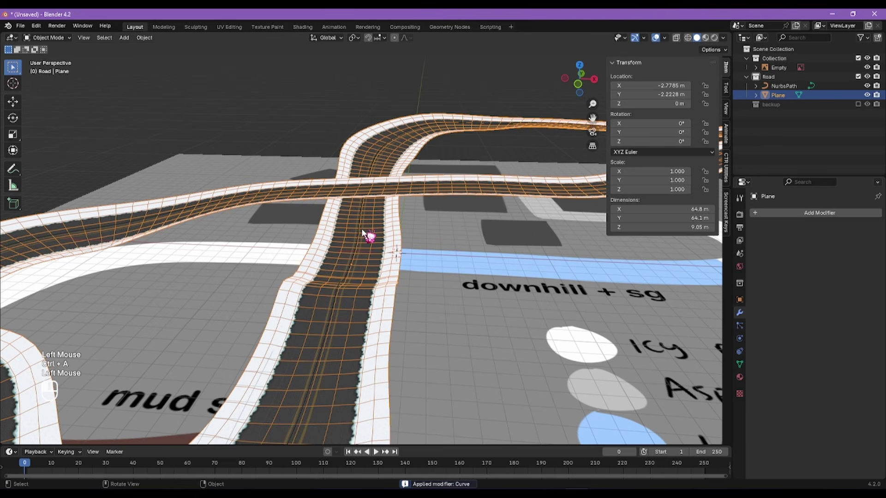
click(362, 233)
key(x)
click(362, 232)
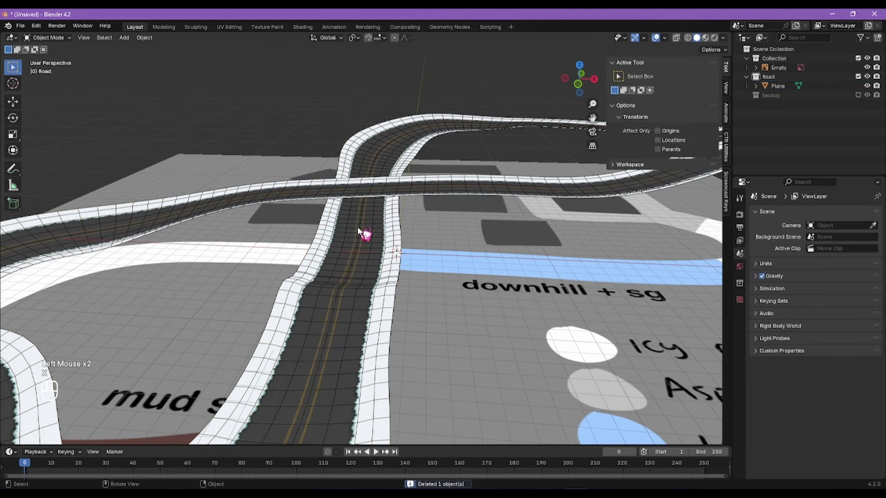
Step: Open the road mesh for face editing and focus on a shoulder face at the seam where the track's ends overlap
alt+right_drag(362, 233, 396, 243)
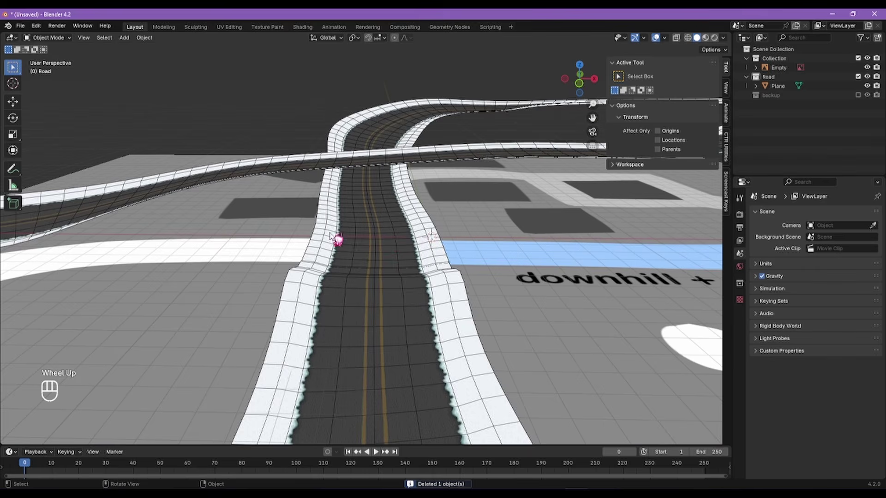
scroll(395, 229, up, 1)
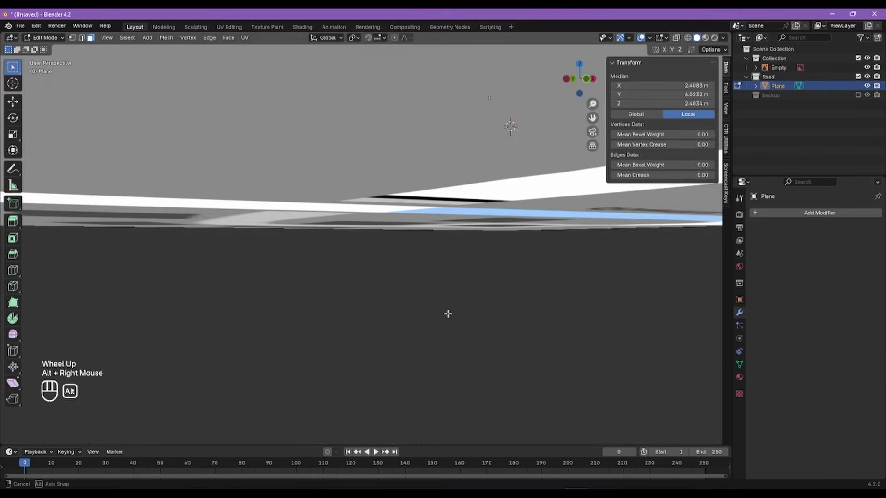
alt+right_drag(447, 312, 441, 319)
scroll(393, 156, up, 2)
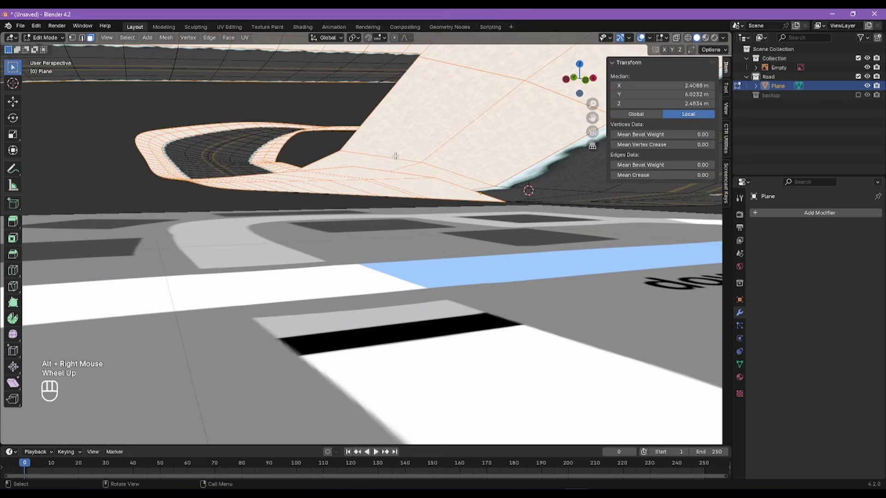
click(398, 182)
key(KP_Decimal)
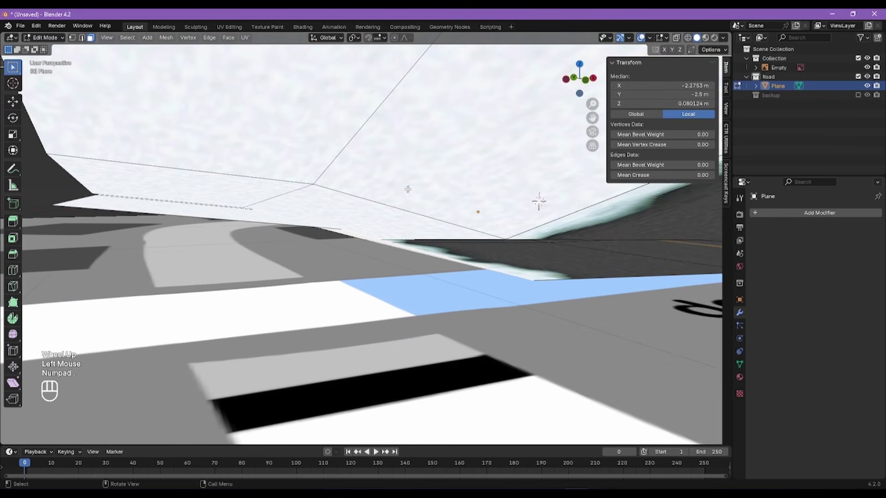
Step: Delete two full crosswise rows of asphalt and shoulder faces where the track's ends overlap, leaving a gap between the ends
alt+right_drag(408, 190, 463, 209)
scroll(388, 172, down, 2)
scroll(388, 173, down, 2)
click(387, 163)
shift+click(390, 223)
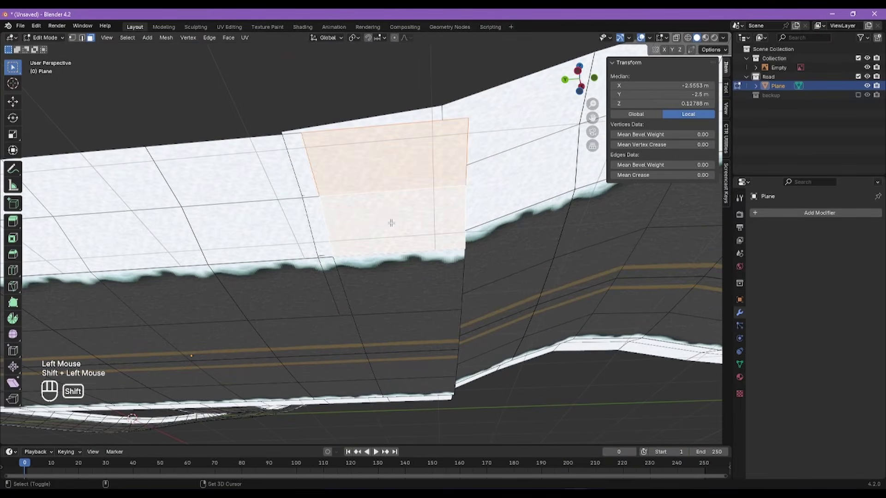
alt+shift+right_drag(389, 224, 412, 165)
shift+click(417, 131)
alt+shift+right_drag(422, 132, 311, 152)
shift+click(429, 143)
shift+click(429, 143)
shift+click(511, 159)
shift+click(440, 146)
shift+click(366, 191)
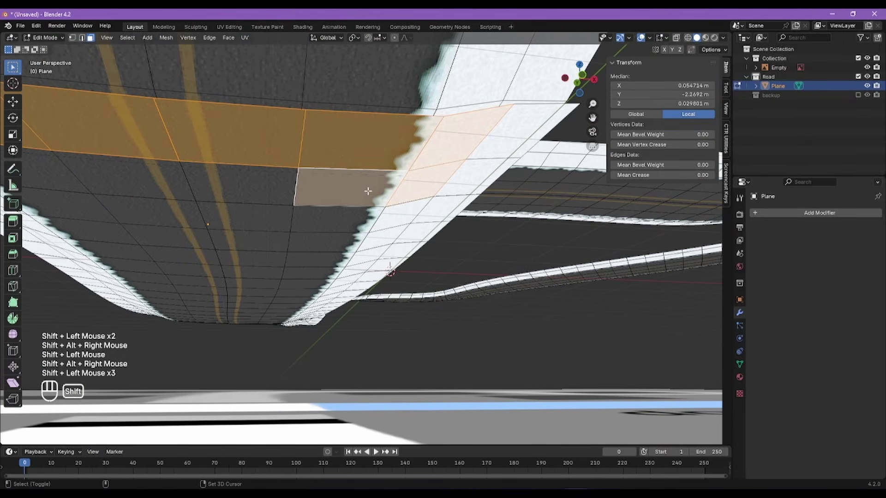
shift+click(521, 134)
alt+shift+right_drag(521, 134, 411, 180)
shift+click(364, 180)
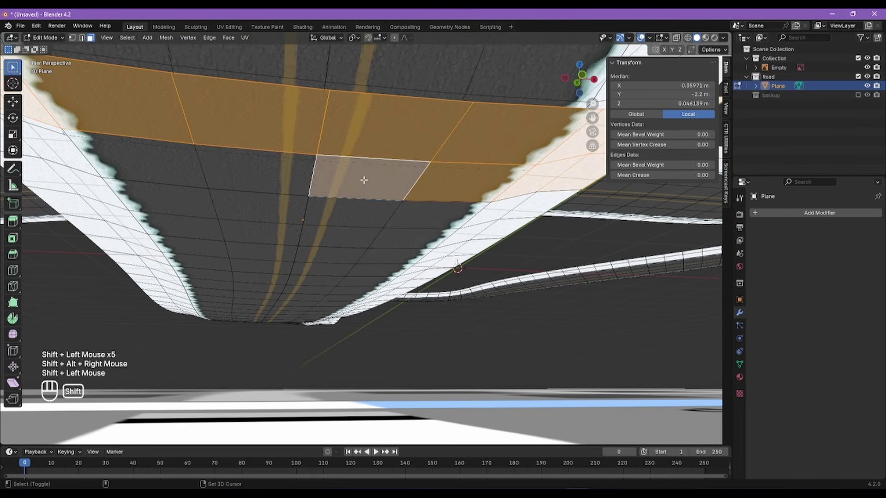
shift+click(267, 173)
shift+click(152, 165)
alt+shift+right_drag(152, 165, 388, 197)
shift+click(219, 175)
shift+click(218, 175)
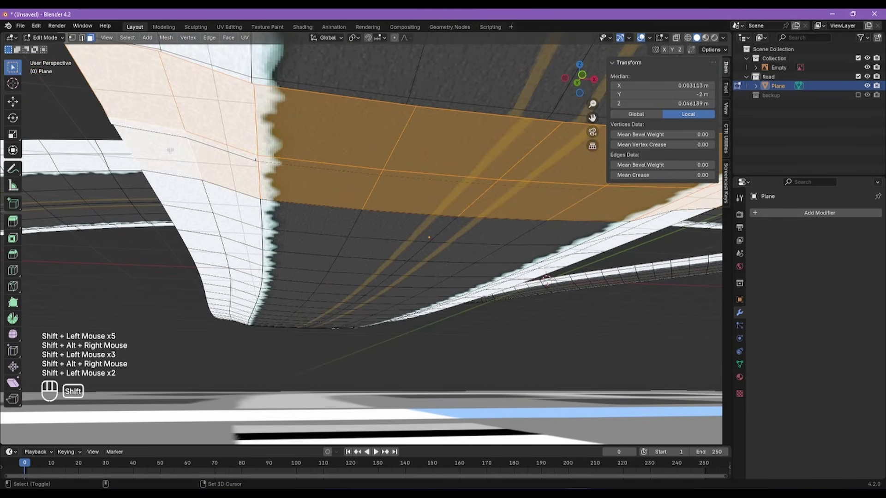
key(x)
click(199, 158)
alt+right_drag(200, 158, 369, 249)
scroll(291, 212, down, 6)
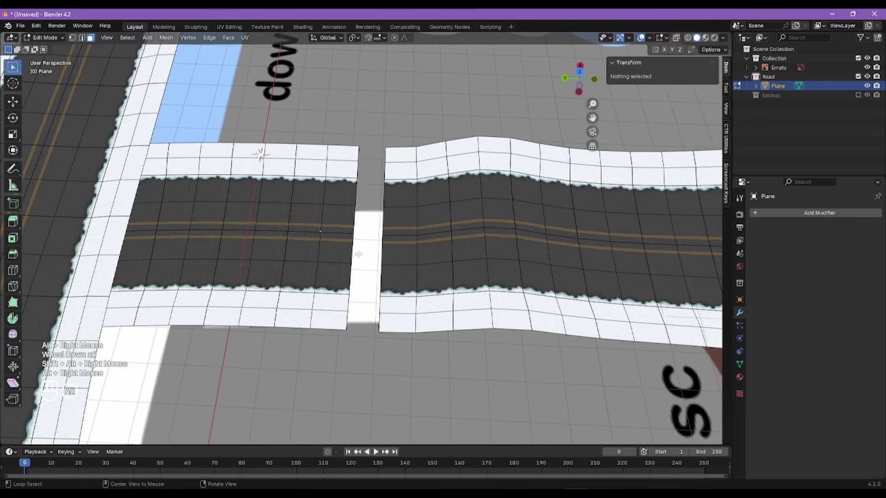
Step: Switch the road mesh to vertex selection with X-ray on, viewing the gap between the track's ends from straight above
scroll(369, 249, up, 2)
click(72, 37)
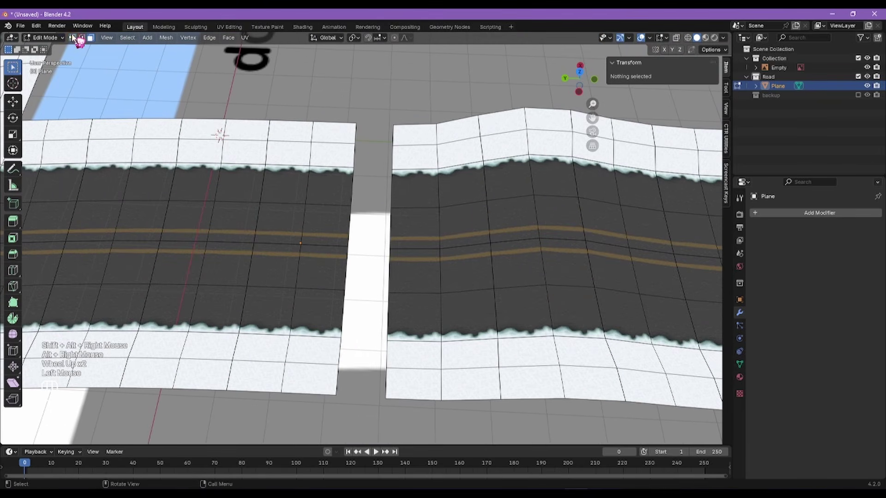
click(384, 146)
alt+right_drag(383, 146, 378, 158)
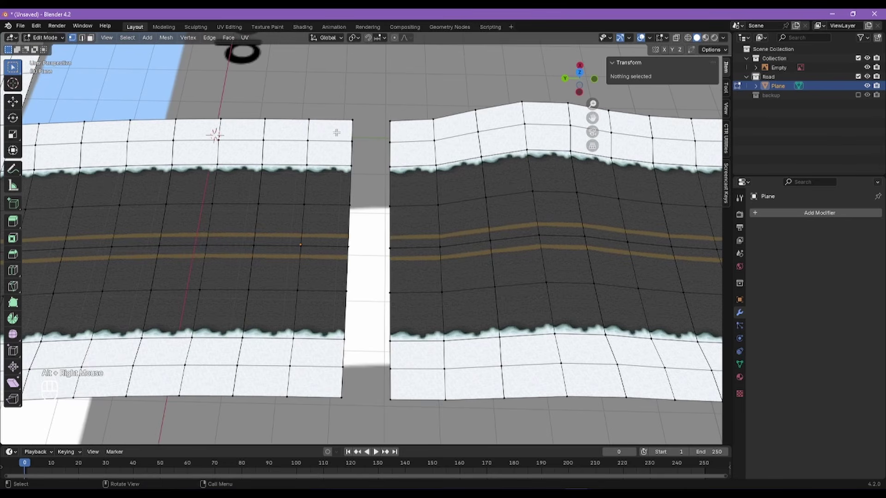
key(alt)
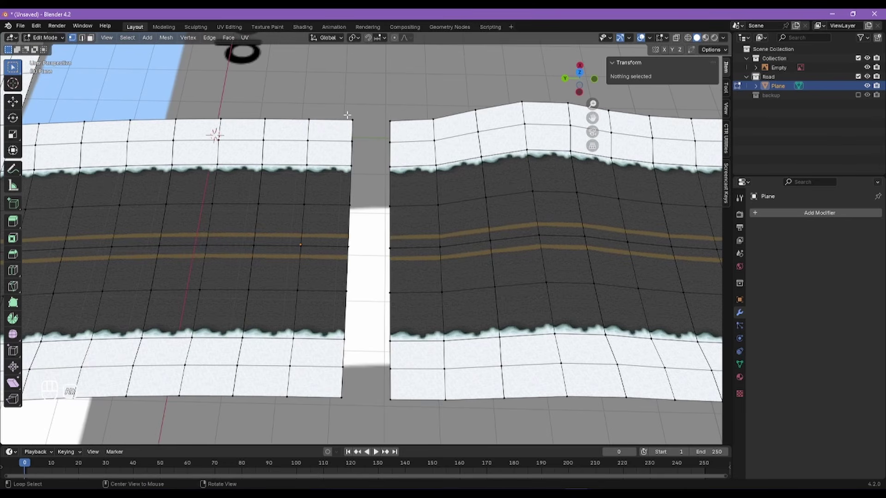
key(alt+z)
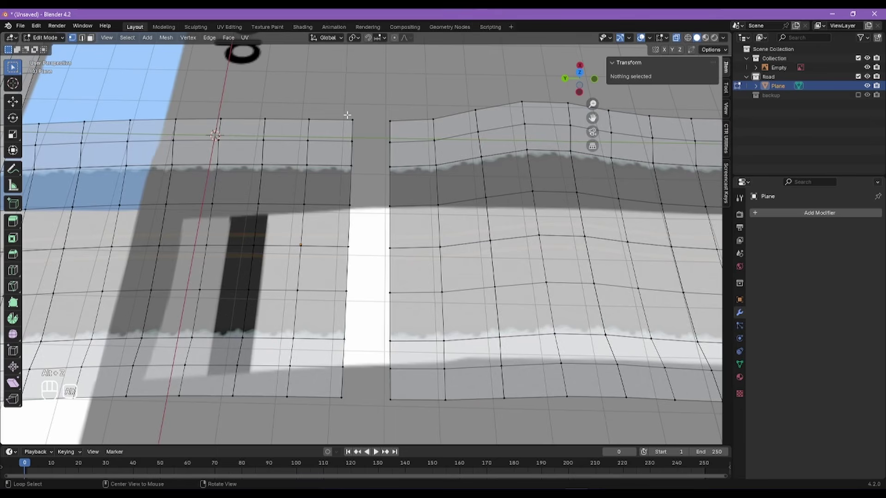
alt+right_drag(367, 148, 353, 116)
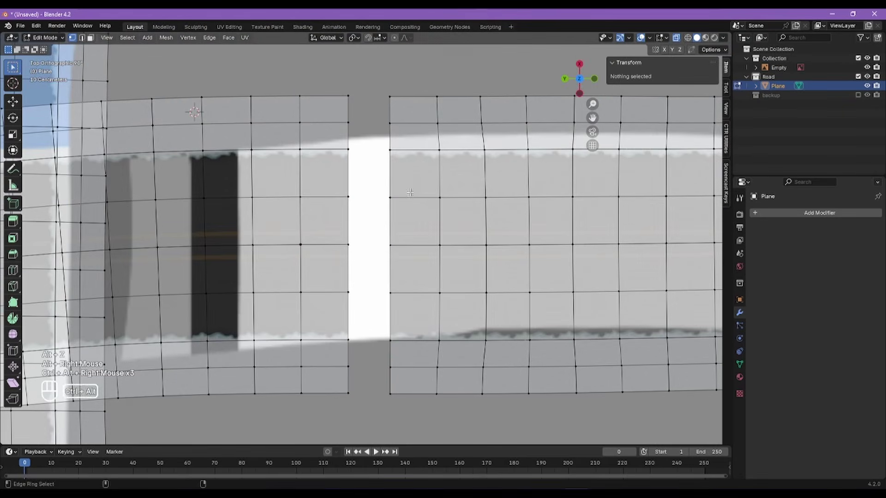
Step: Set the snap target to Vertex and snap the outer shoulder corner vertex of one road end onto its counterpart across the gap
click(350, 97)
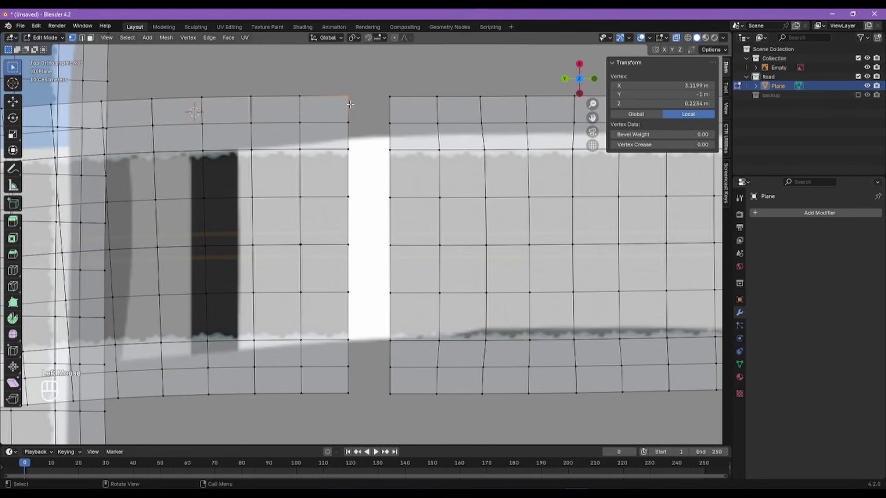
drag(351, 105, 350, 95)
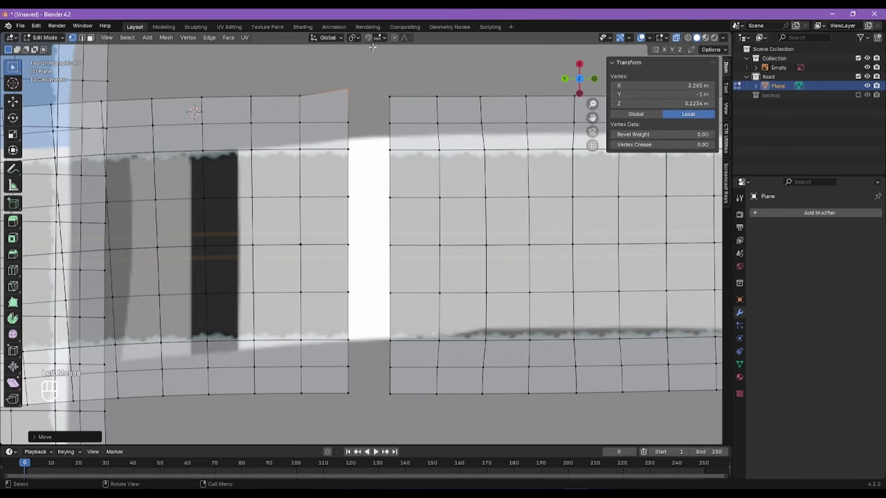
click(381, 38)
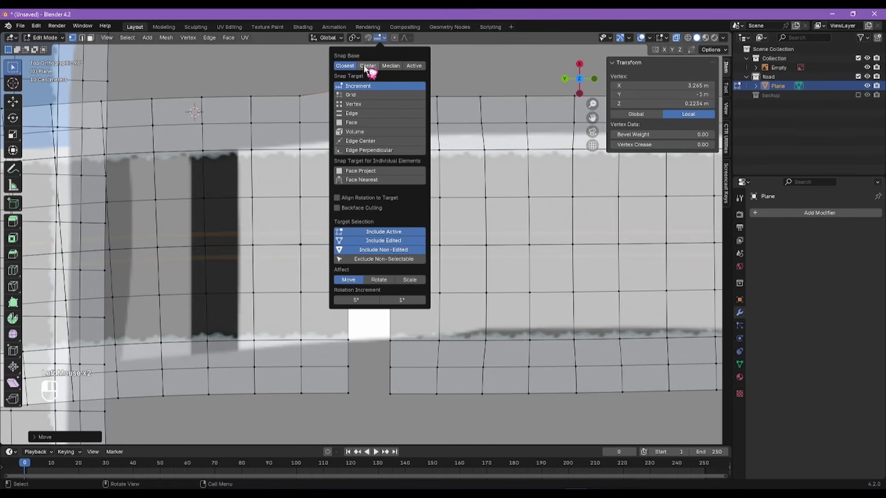
click(357, 105)
key(g)
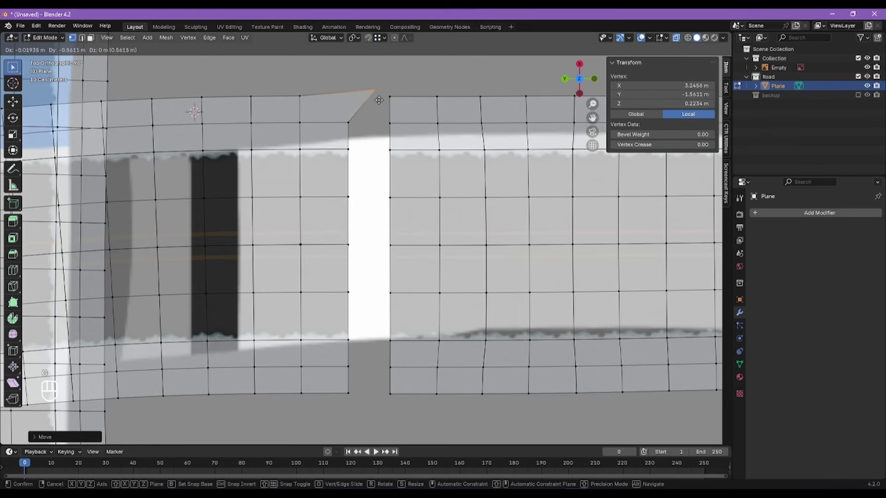
key(ctrl)
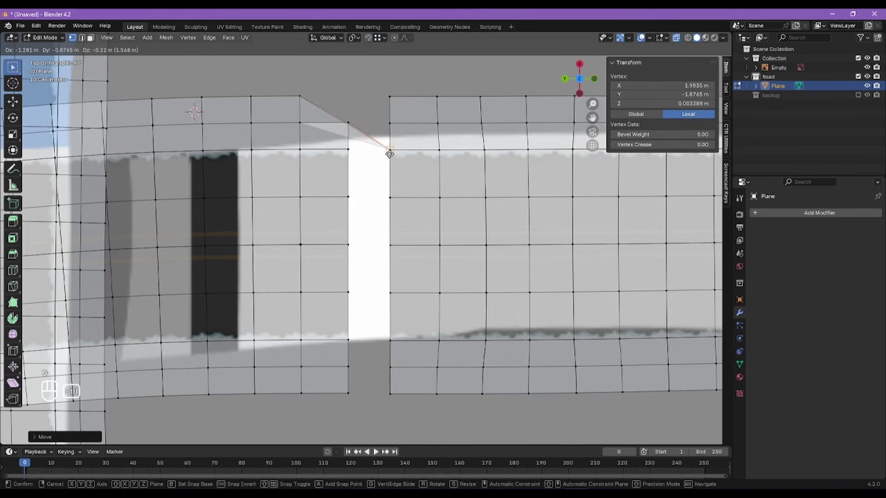
ctrl+click(390, 95)
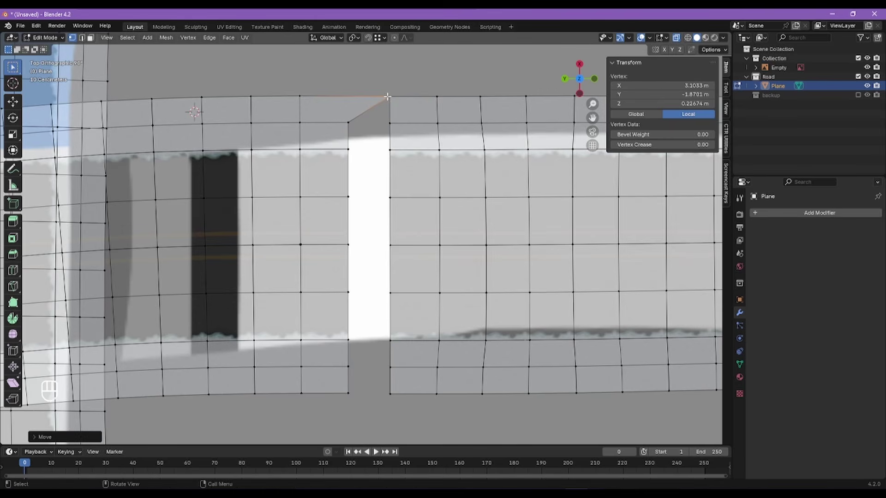
Step: Snap the middle shoulder vertex and the adjacent asphalt edge vertex onto their matching vertices across the gap
click(351, 107)
click(361, 126)
key(g)
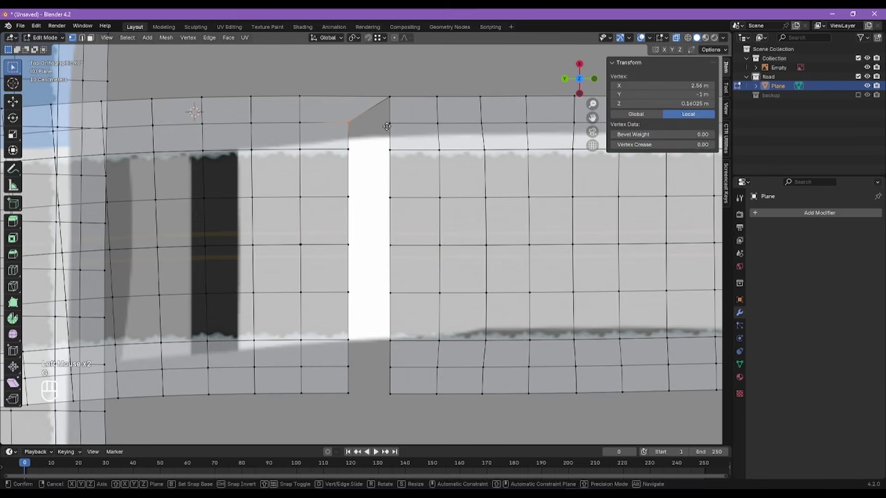
ctrl+click(387, 126)
drag(340, 140, 371, 167)
key(g)
ctrl+click(389, 151)
Step: Snap the three inner asphalt vertices of the open end onto their matching vertices on the other road end
drag(340, 204, 376, 218)
click(349, 195)
key(g)
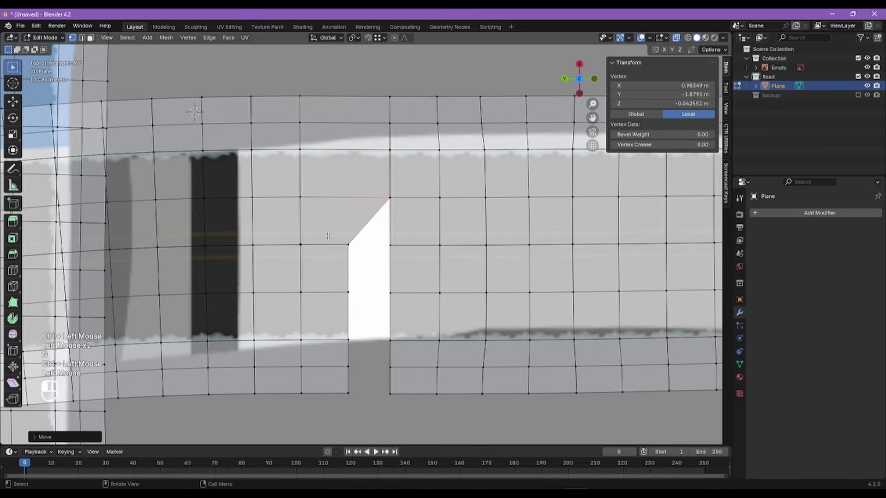
ctrl+click(388, 245)
click(349, 291)
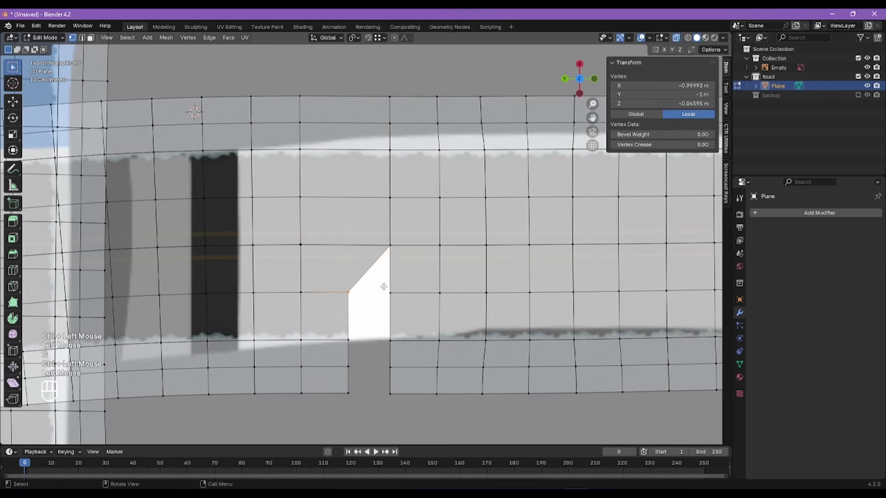
key(g)
ctrl+click(386, 288)
Step: Snap the remaining asphalt edge vertex and the opposite shoulder's two vertices across the gap, closing it completely
click(348, 340)
key(g)
ctrl+click(389, 340)
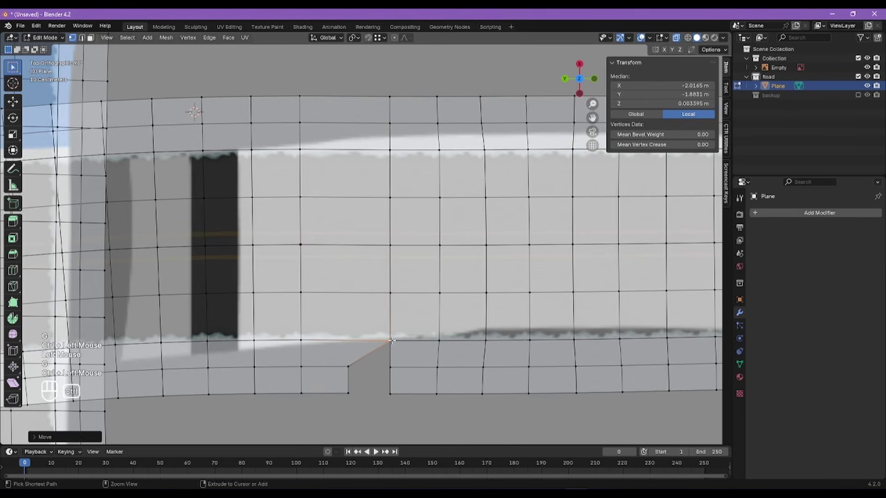
drag(328, 360, 369, 374)
key(g)
ctrl+click(390, 368)
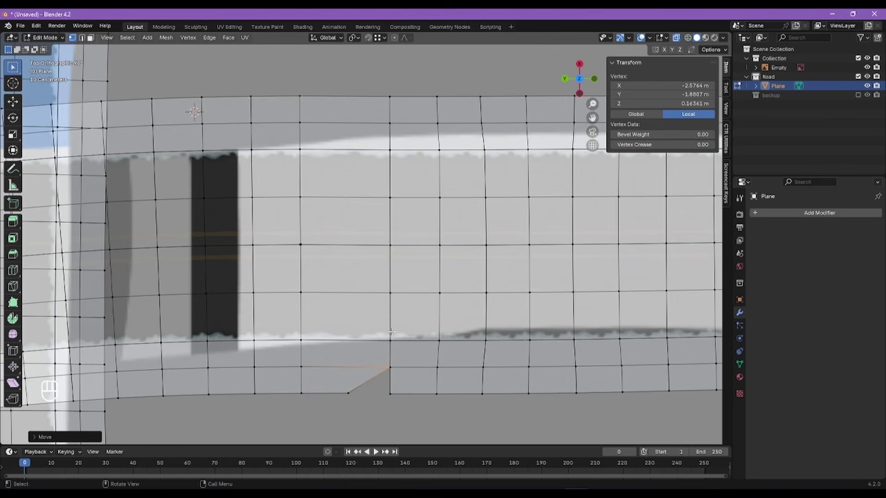
click(338, 385)
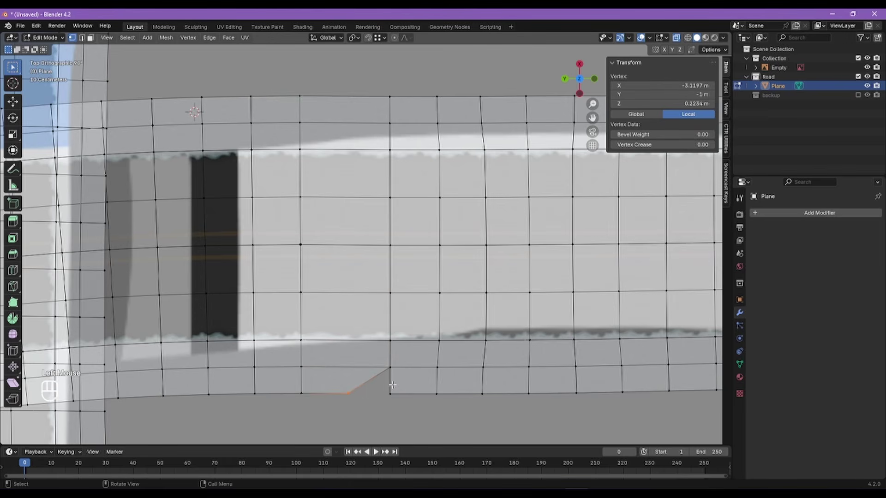
key(g)
ctrl+click(391, 392)
Step: Shift the whole seam row about 0.17 m along Y and the stretched side's neighbouring row about -0.45 m along Y
drag(372, 82, 439, 306)
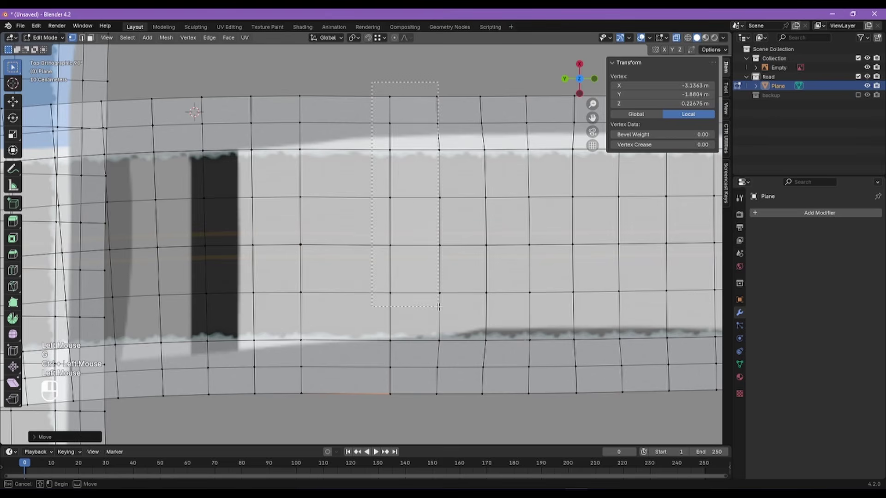
drag(415, 399, 408, 412)
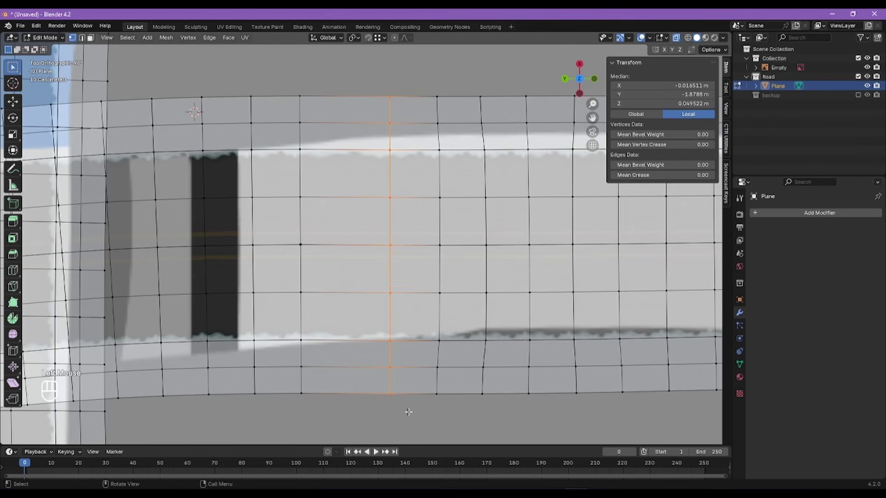
key(g)
key(y)
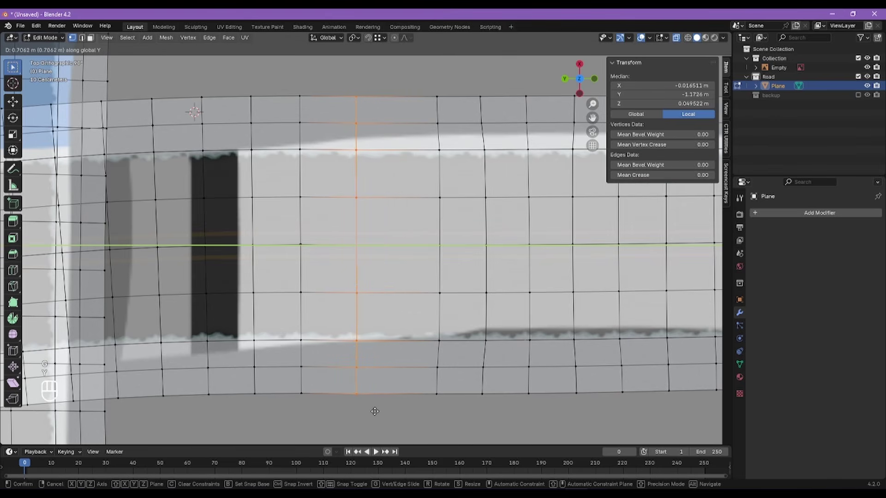
click(400, 412)
drag(317, 83, 283, 407)
key(g)
key(y)
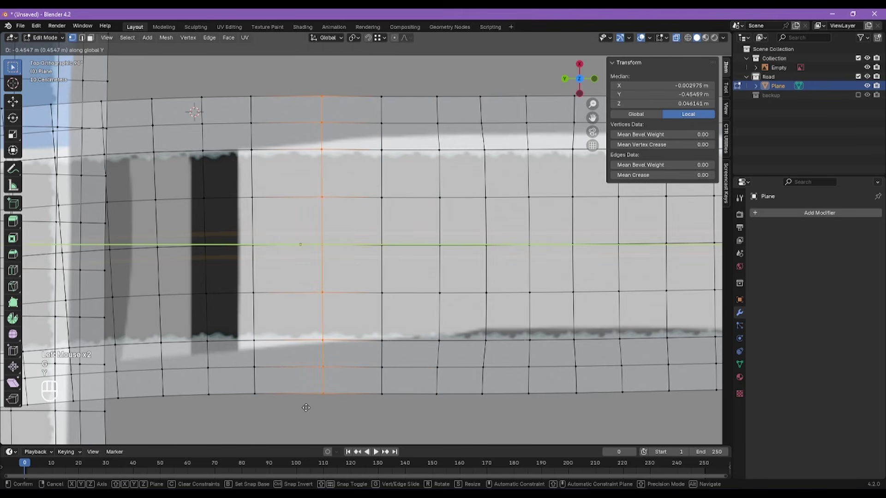
click(306, 408)
Step: Nudge the seam row along Y again and shift the second row beyond it about -0.2 m to even the spacing
drag(373, 81, 408, 427)
key(g)
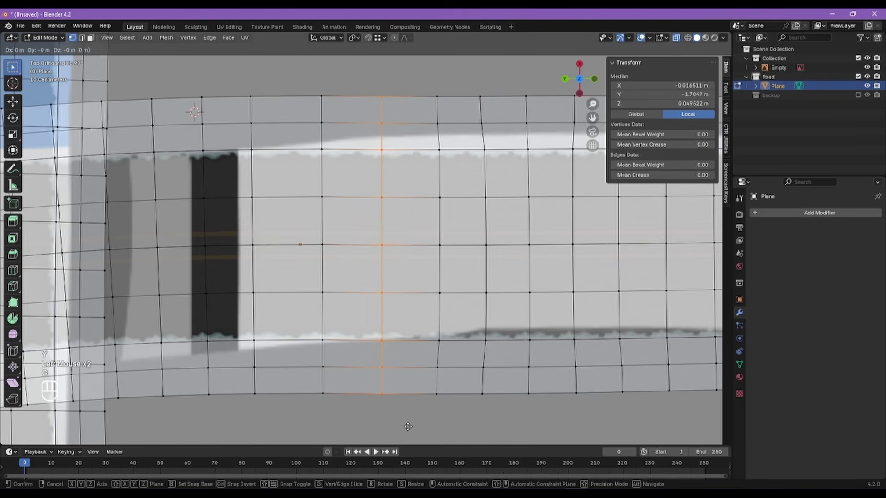
key(y)
click(400, 426)
drag(280, 76, 239, 415)
key(g)
key(y)
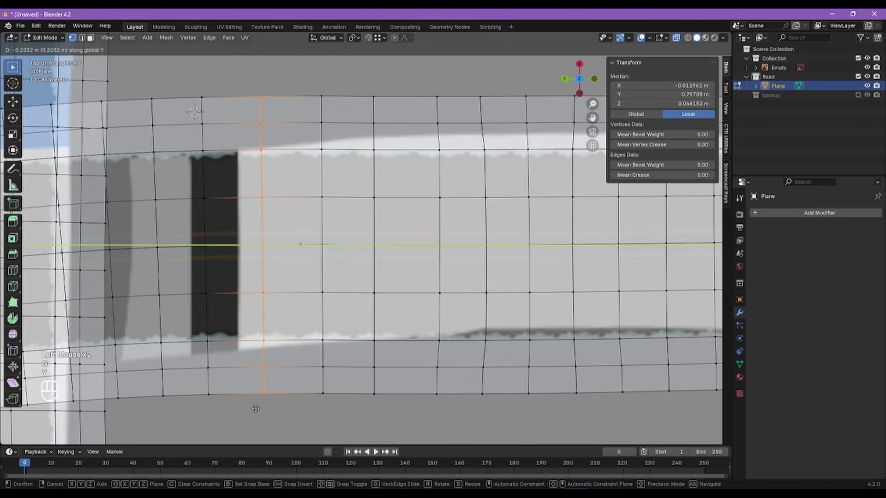
click(256, 409)
Step: Shift the crosswise vertex row on the other side of the seam about 0.26 m along Y
drag(430, 87, 451, 411)
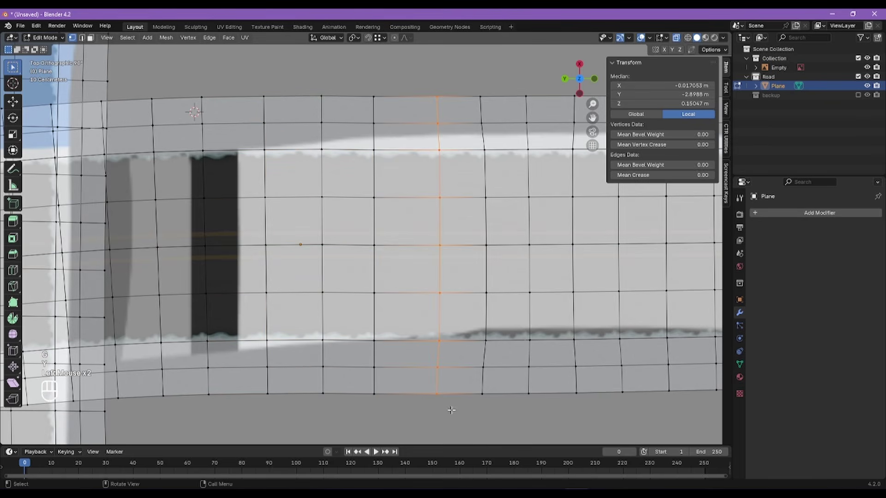
key(g)
key(y)
click(438, 408)
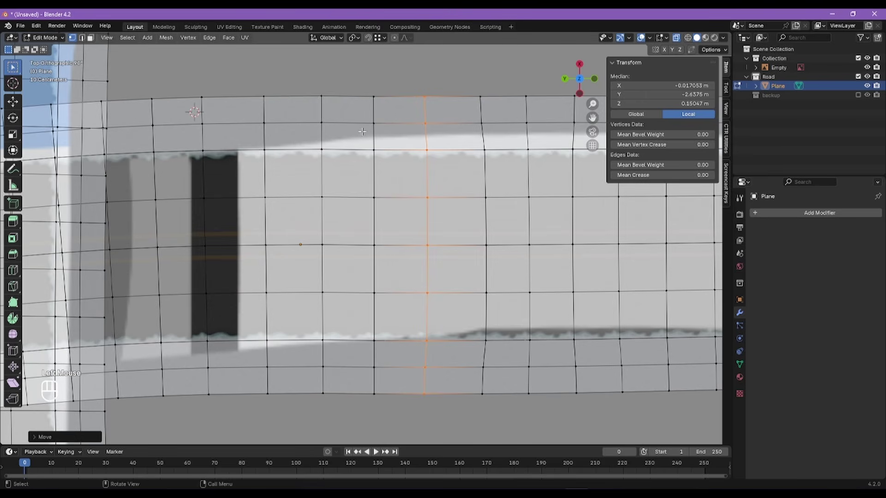
Step: Turn off X-ray and examine the rejoined road seam in perspective, both in and out of mesh editing
alt+right_drag(449, 187, 360, 234)
key(alt+z)
key(Tab)
click(366, 225)
key(Tab)
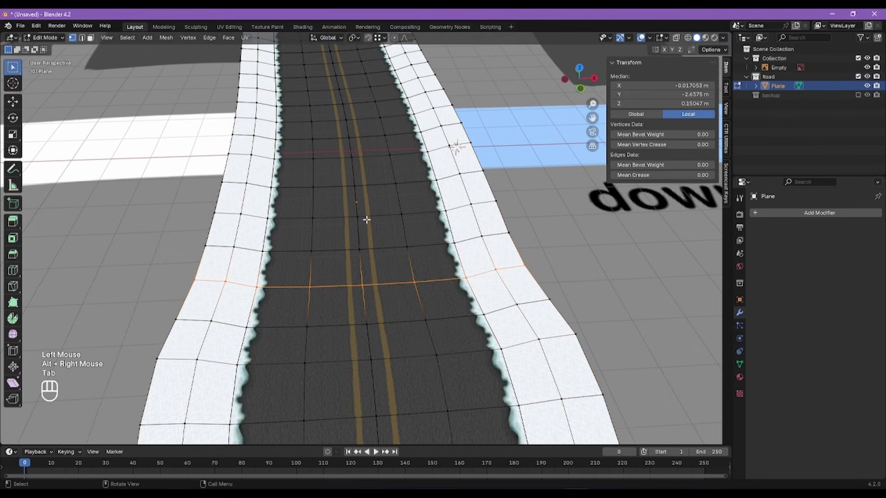
key(Tab)
scroll(363, 228, down, 5)
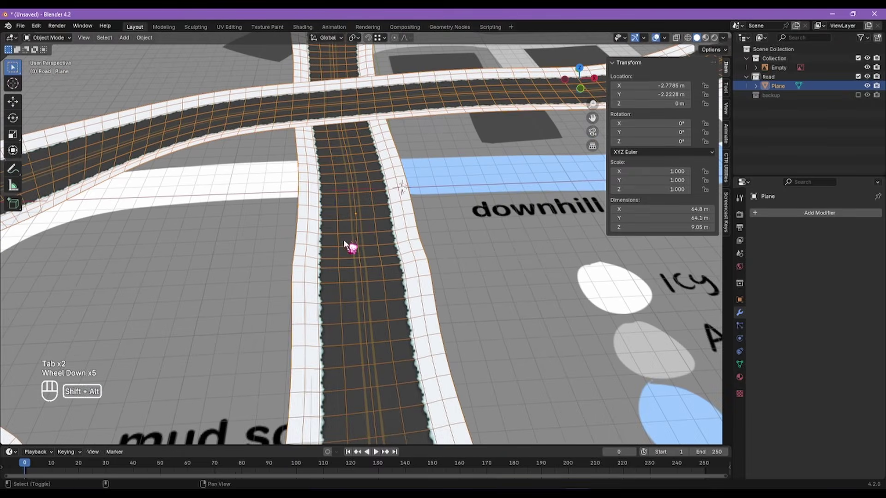
mouse_move(348, 247)
alt+shift+right_down()
mouse_move(360, 139)
mouse_move(373, 263)
mouse_move(358, 257)
mouse_move(353, 239)
alt+shift+right_up()
scroll(355, 242, up, 2)
Step: In face selection, select a crosswise row of four asphalt faces on the road just before the crossing track
key(Tab)
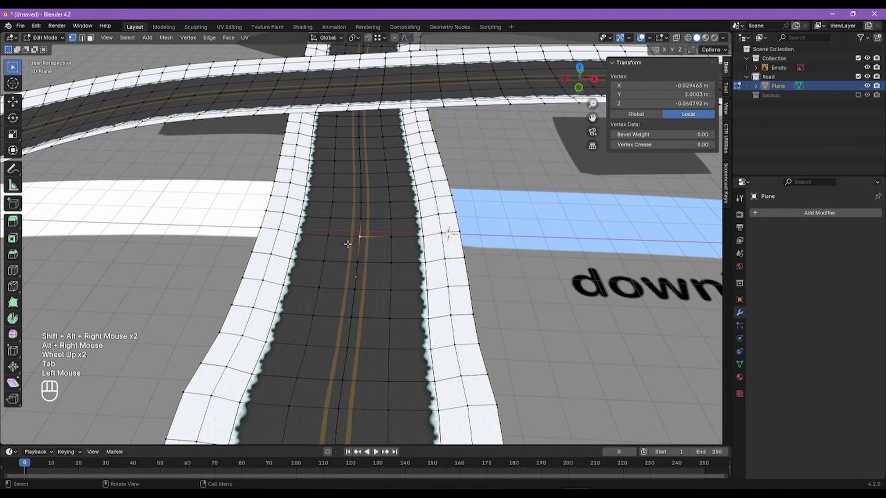
click(91, 37)
click(91, 37)
click(317, 210)
click(376, 195)
click(404, 194)
click(405, 228)
click(374, 250)
click(314, 226)
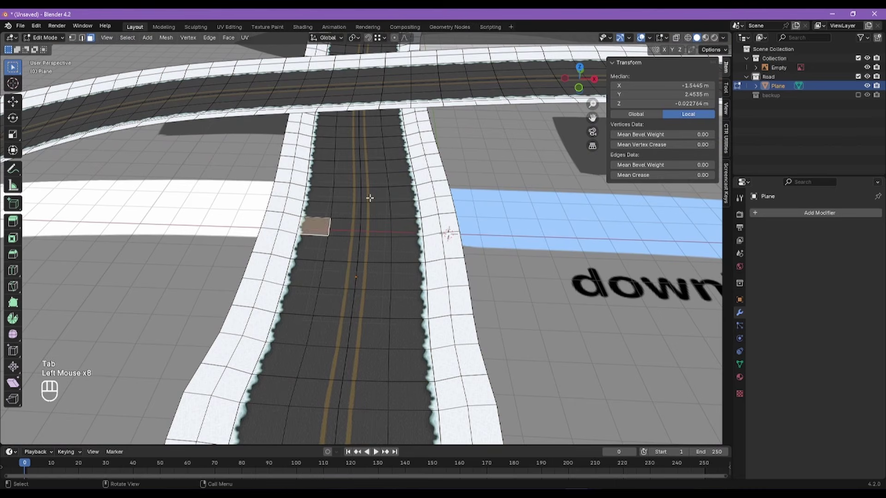
click(444, 205)
click(336, 229)
click(317, 230)
alt+right_drag(317, 230, 348, 235)
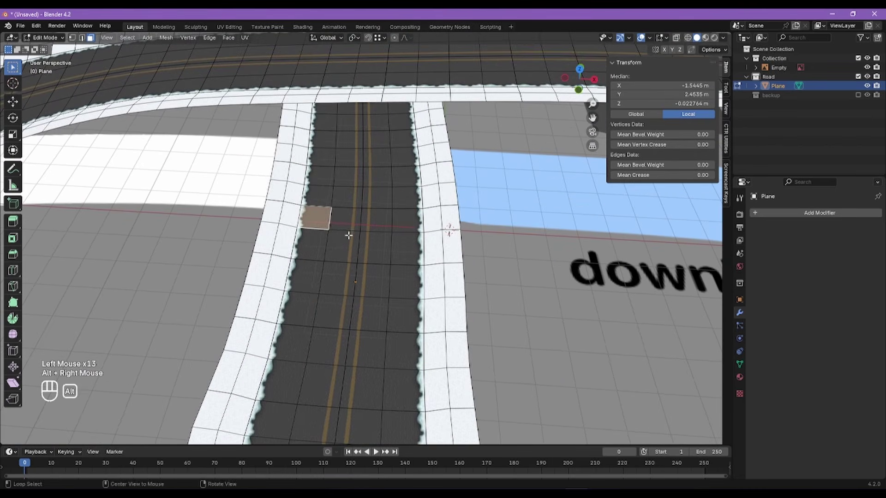
shift+click(350, 221)
shift+click(376, 221)
shift+click(405, 222)
Step: Move the selected faces' UVs onto the checkered half of Road.png in UV Editing, and open the UV snapping options
click(230, 27)
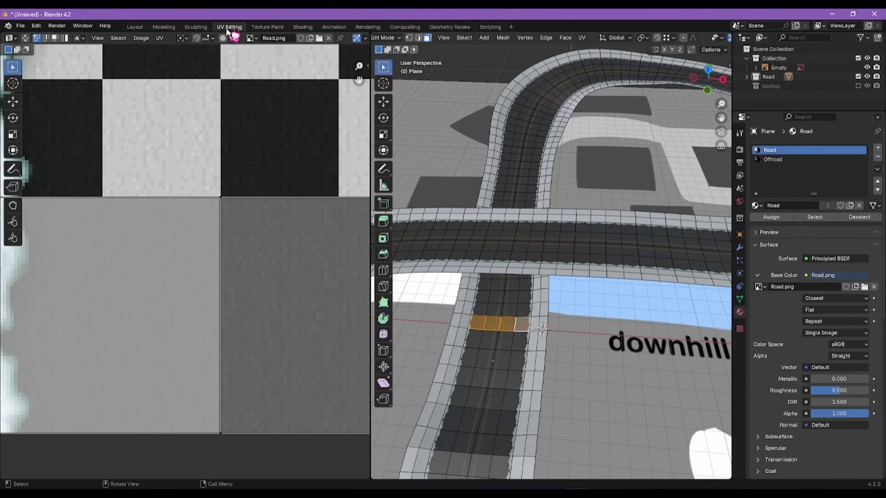
scroll(215, 259, down, 4)
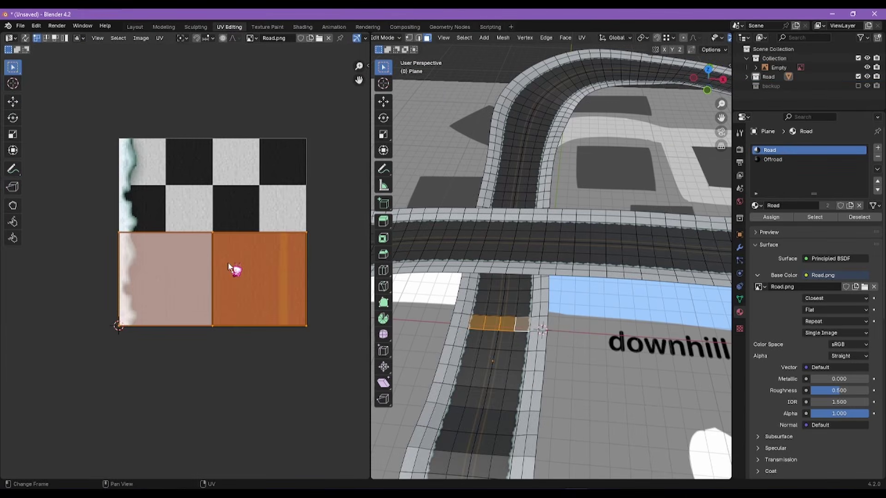
drag(229, 266, 229, 174)
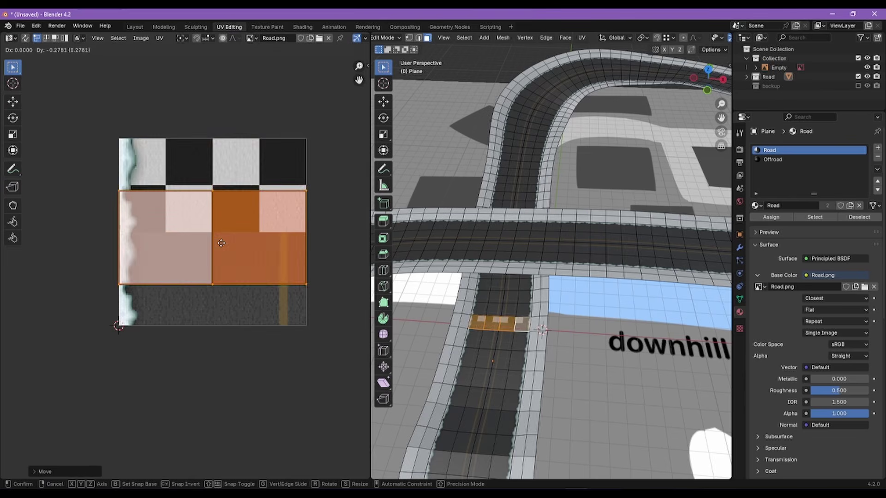
click(215, 189)
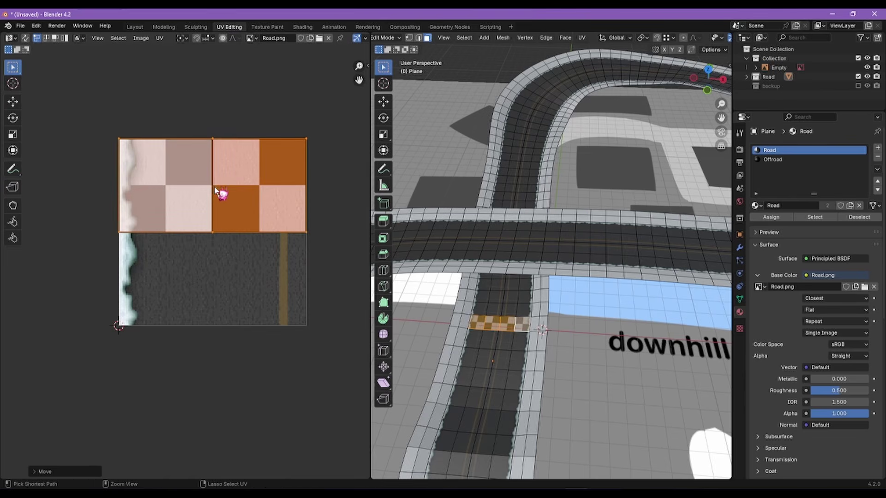
click(208, 39)
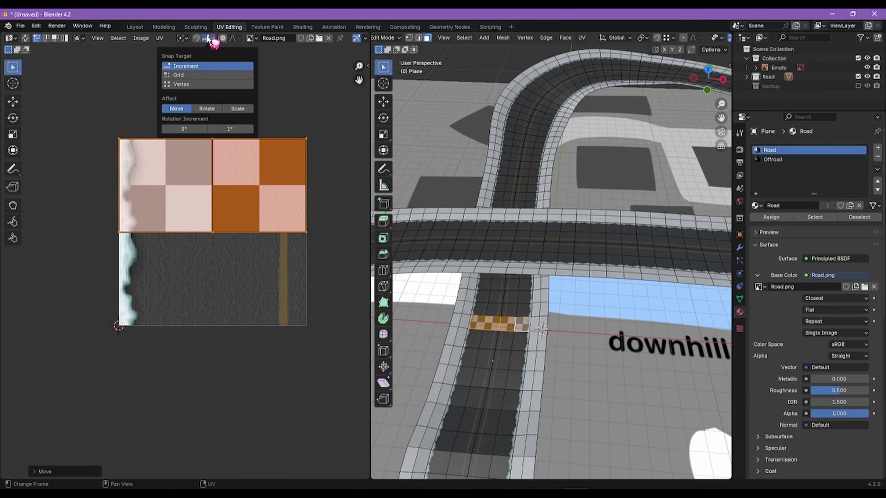
Step: Set the UV snap target to Grid, snap the checkered faces' UVs to the image grid, and clear the selection
click(193, 75)
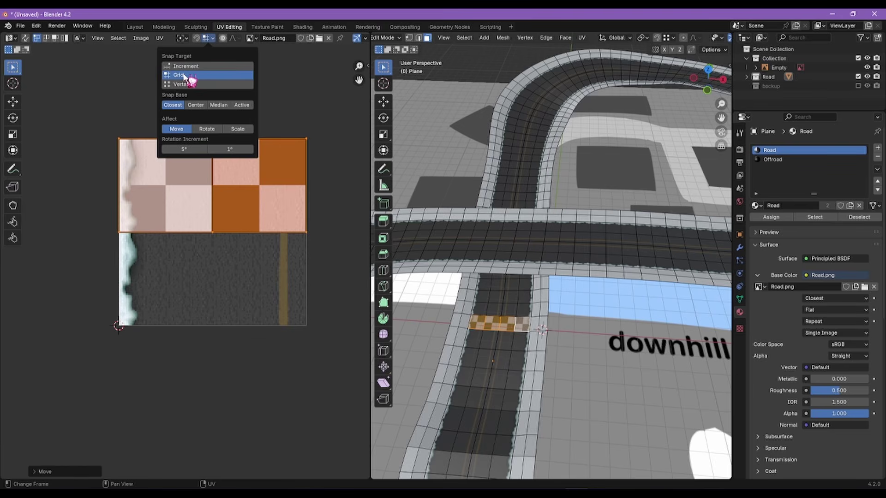
key(g)
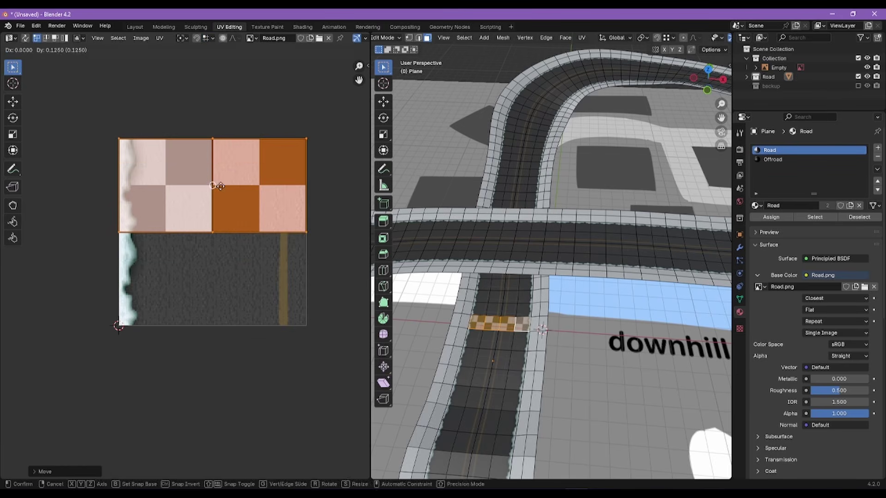
click(220, 186)
scroll(599, 331, up, 4)
click(599, 331)
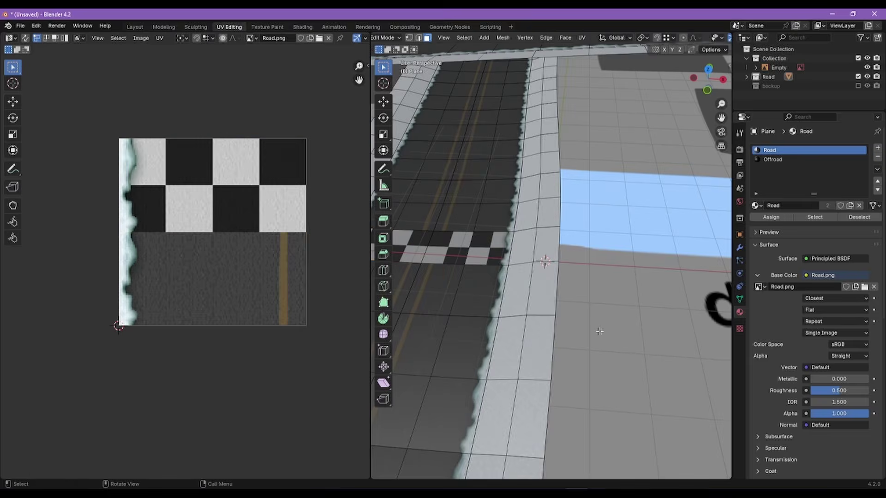
Step: Select the two adjoining faces in the mismatched half of the checkered line and flip their UVs with a Y scale of -1
click(493, 259)
scroll(495, 258, down, 8)
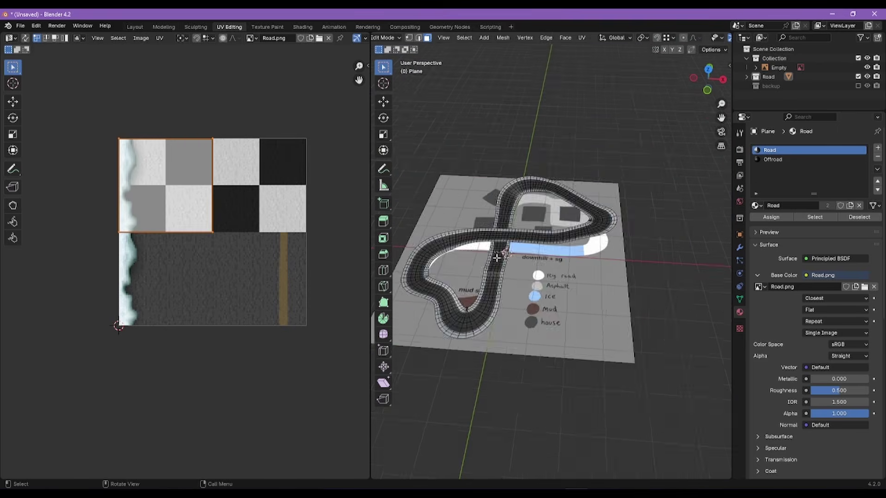
scroll(497, 258, up, 8)
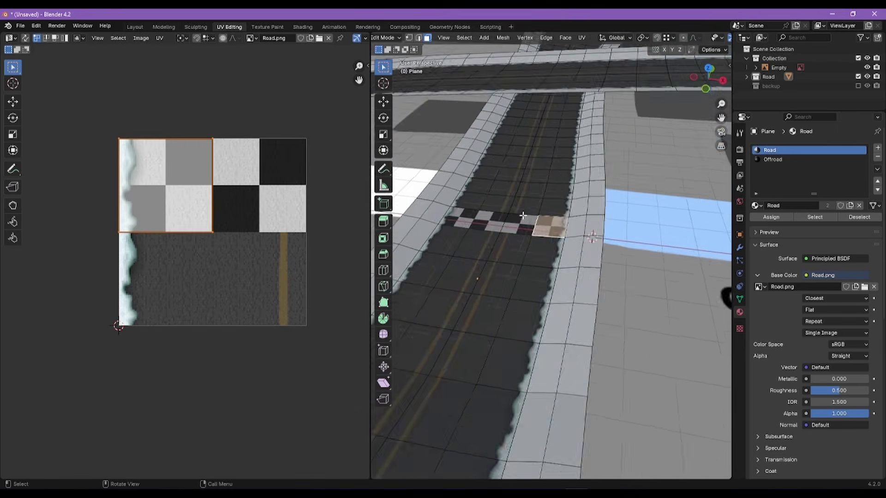
middle_drag(523, 216, 590, 276)
scroll(530, 234, up, 3)
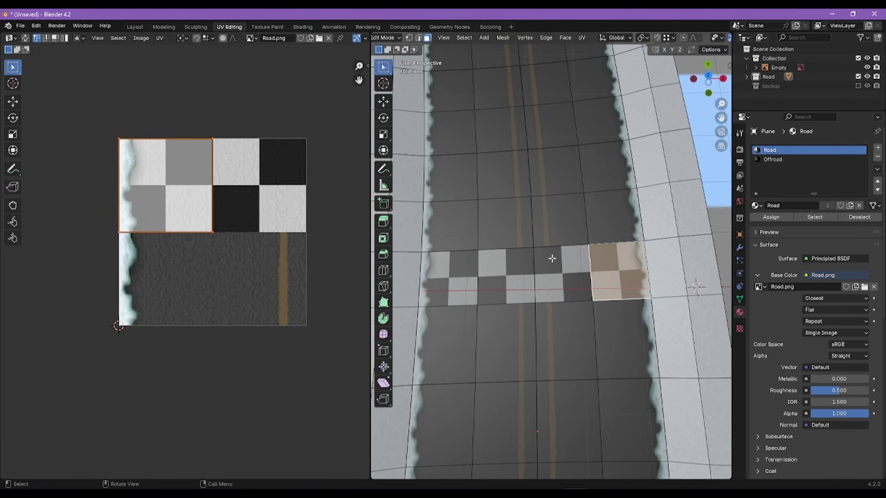
click(566, 270)
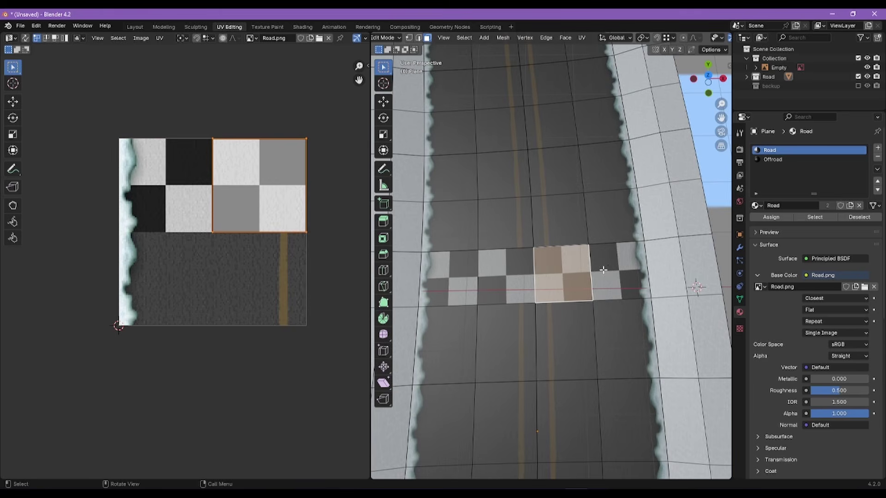
click(611, 270)
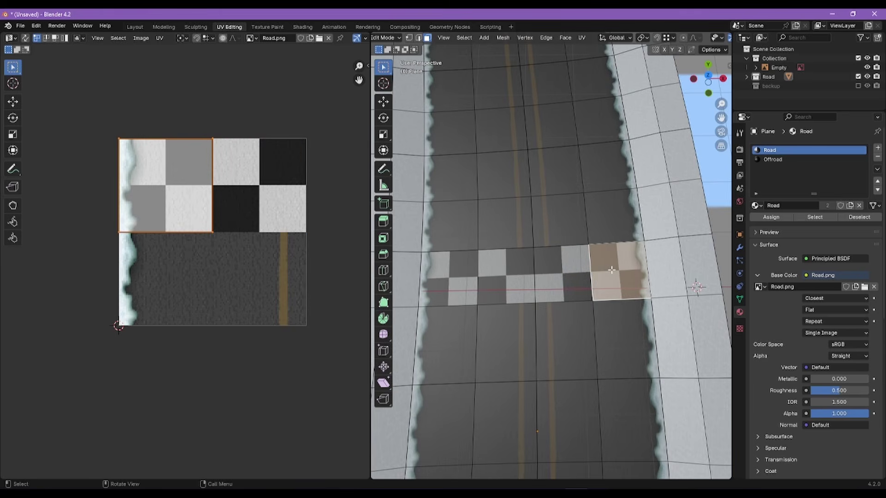
shift+click(575, 276)
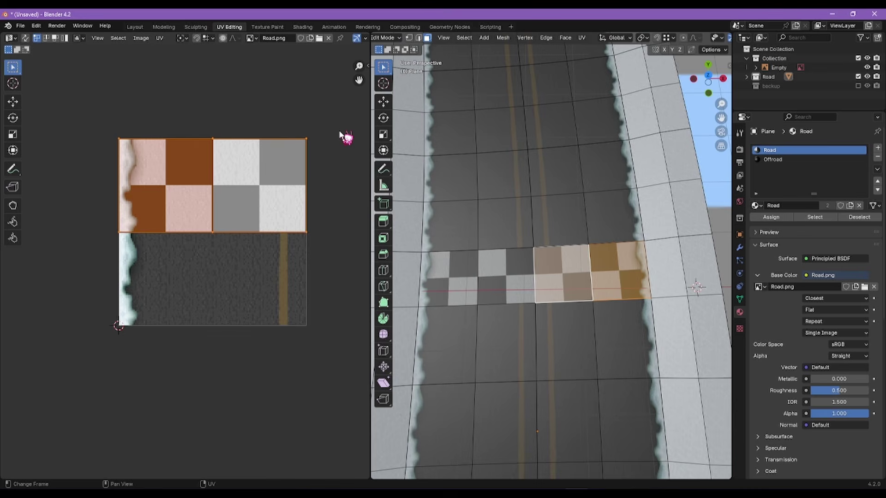
key(s)
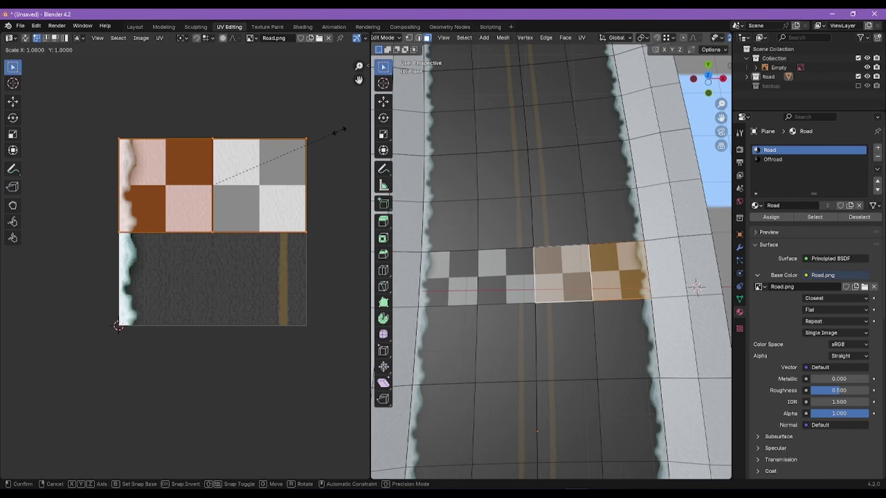
text(y)
text(-1)
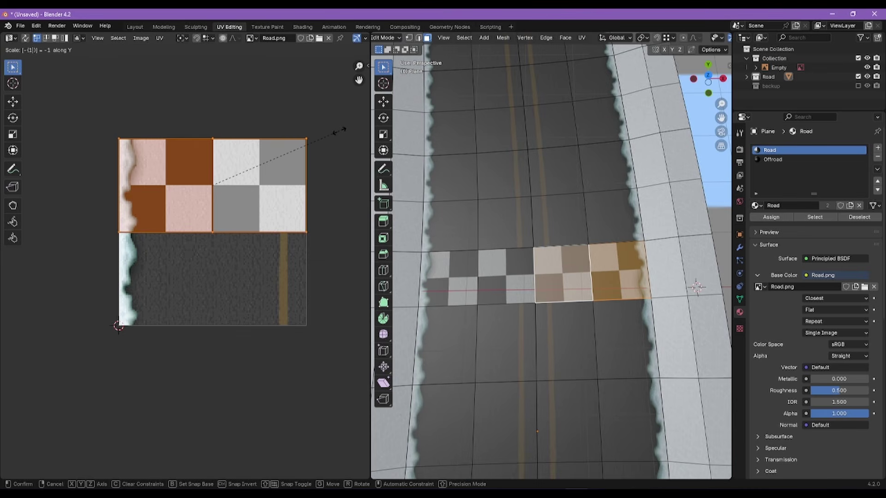
key(Return)
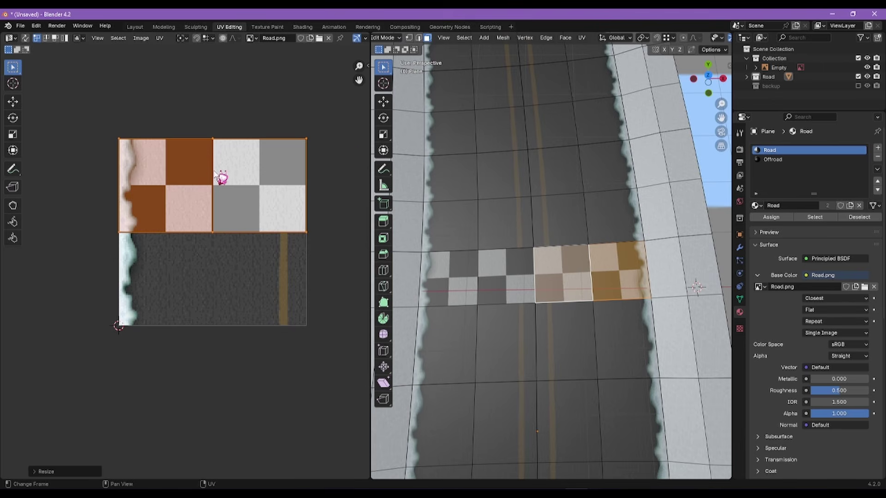
Step: Check the UV placement of individual faces along the checkered line, ending on the outermost flipped face
click(670, 261)
click(618, 270)
click(505, 273)
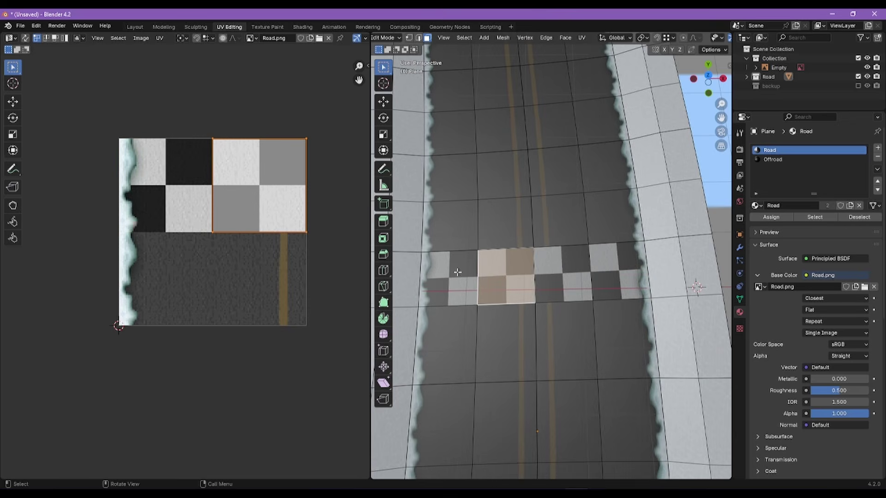
click(565, 272)
click(613, 272)
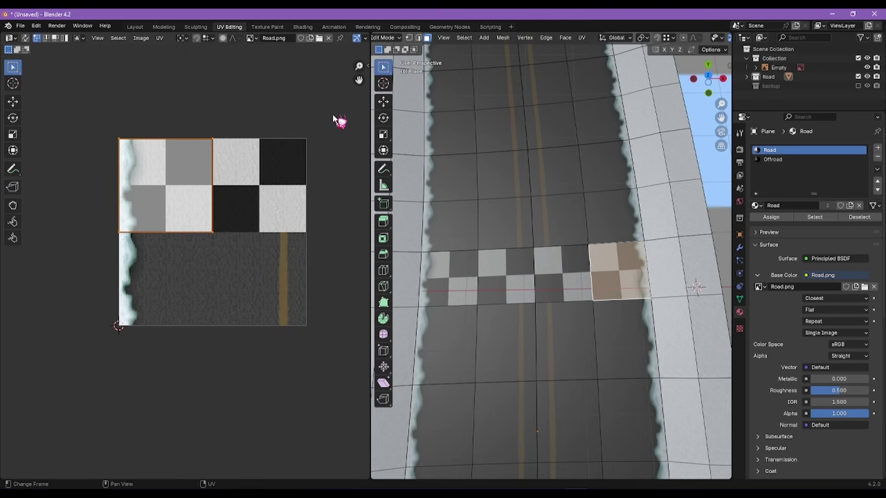
Step: Examine the transform, flip and mirror tools offered by the UV Toolkit, UV Squares and UV Editing add-ons
click(367, 66)
click(368, 147)
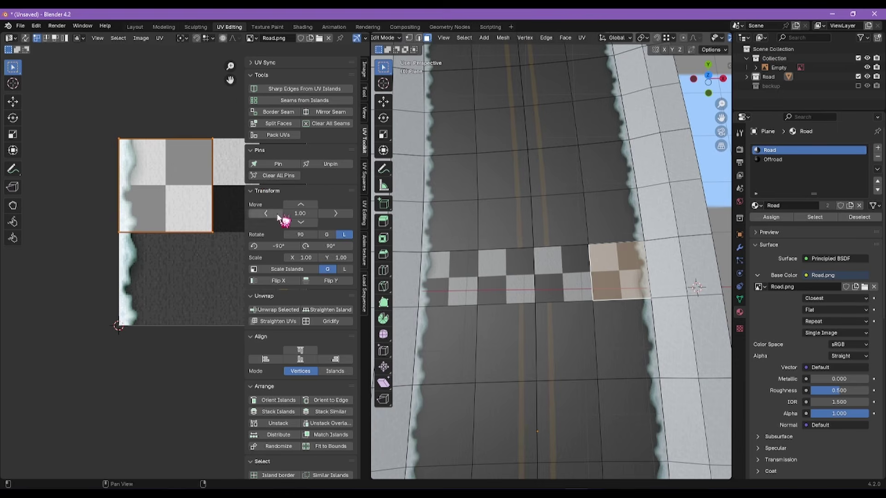
scroll(287, 221, down, 5)
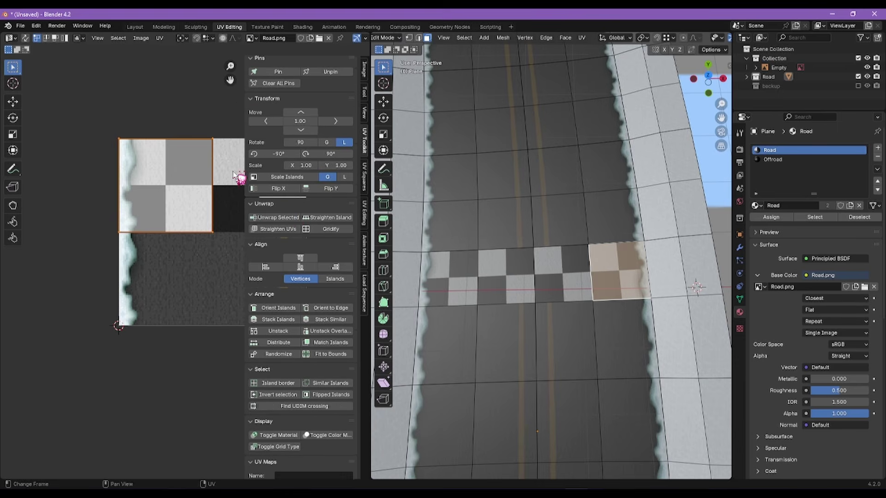
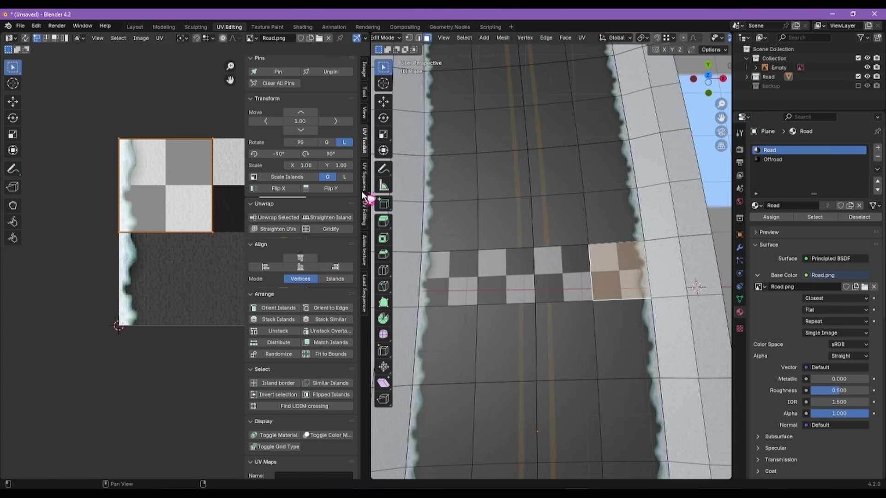
click(366, 173)
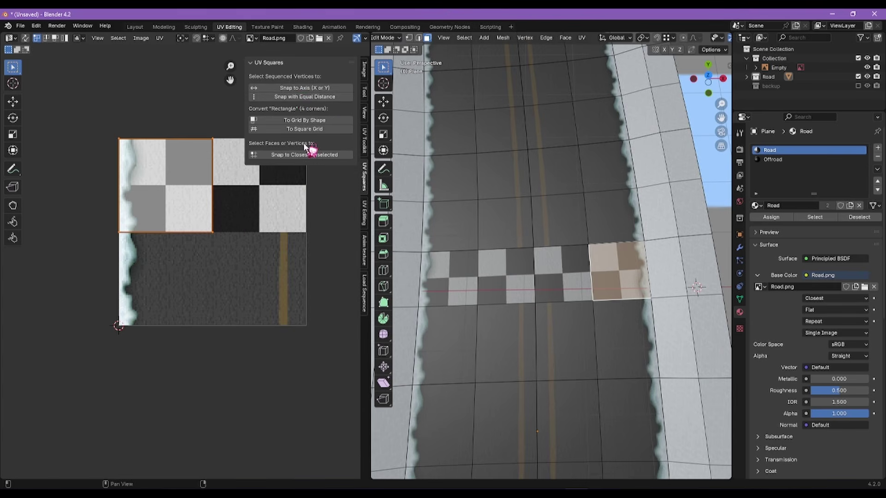
click(367, 213)
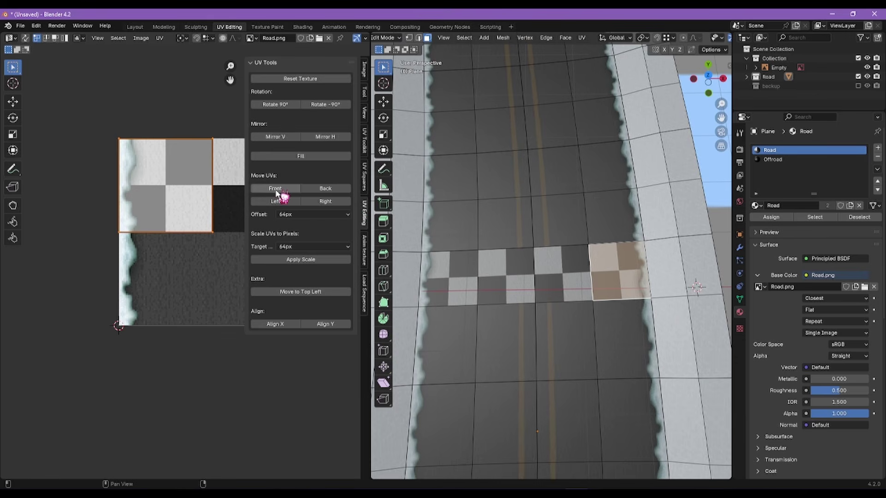
Step: Try mirroring the outermost checkered face's UVs horizontally and vertically, and return to the image settings
click(326, 137)
click(295, 137)
click(295, 138)
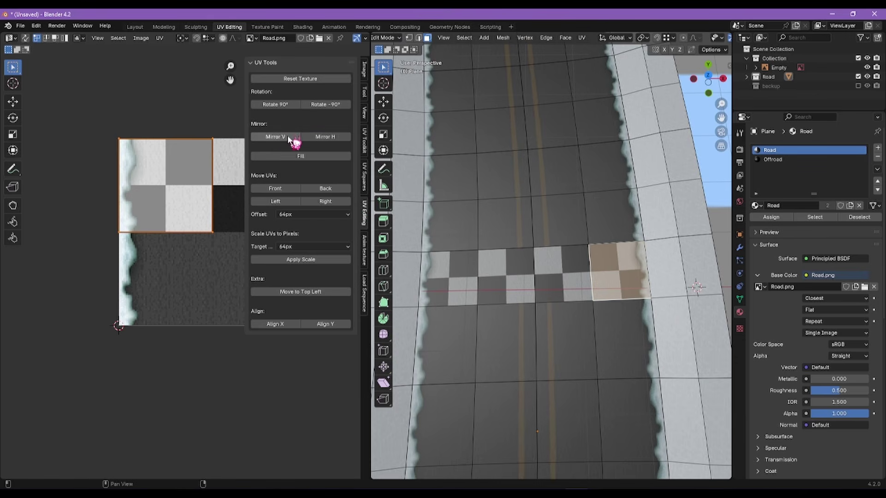
click(320, 138)
click(160, 114)
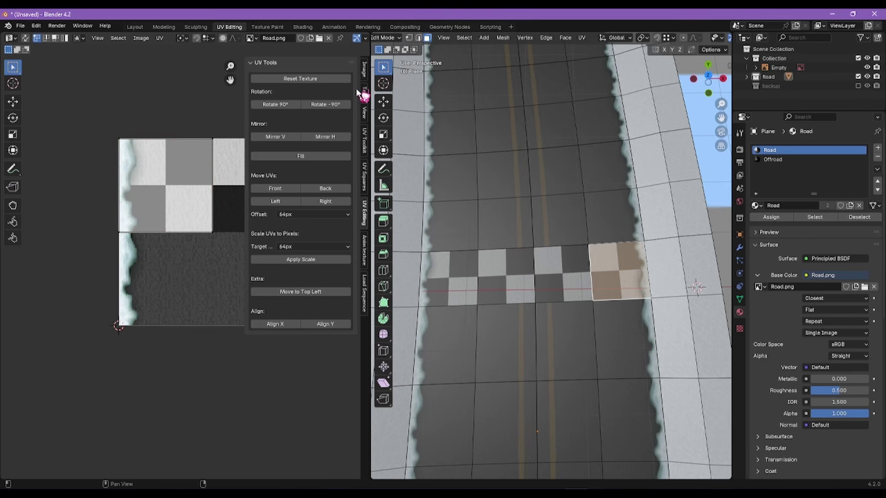
click(368, 92)
click(366, 76)
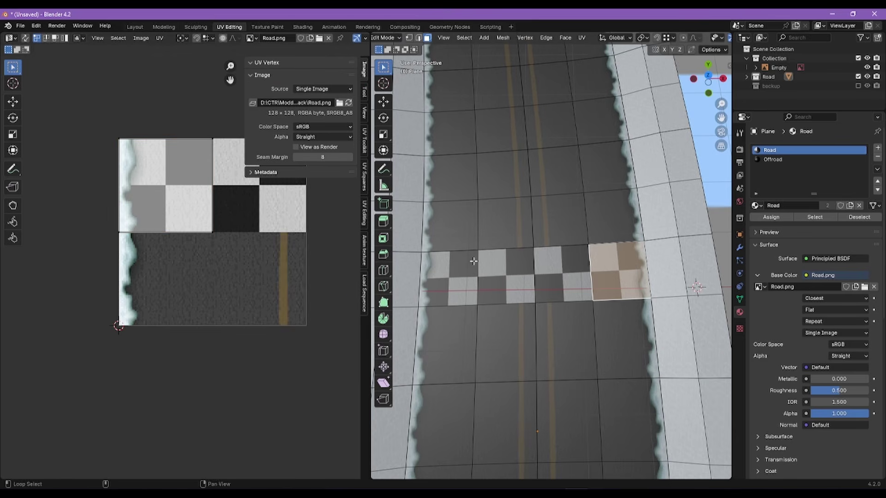
Step: Leave mesh editing and save the scene as Tutorial in the Tutorial Track folder
middle_drag(596, 277, 621, 242)
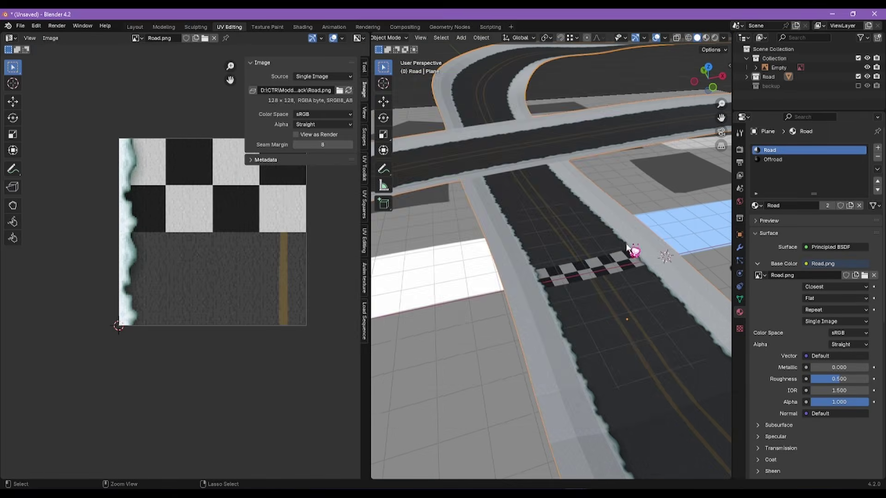
key(ctrl+s)
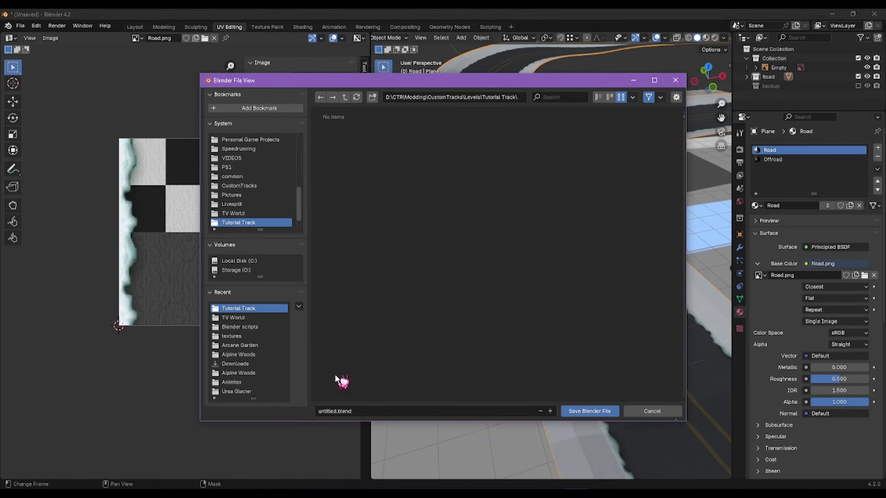
click(337, 414)
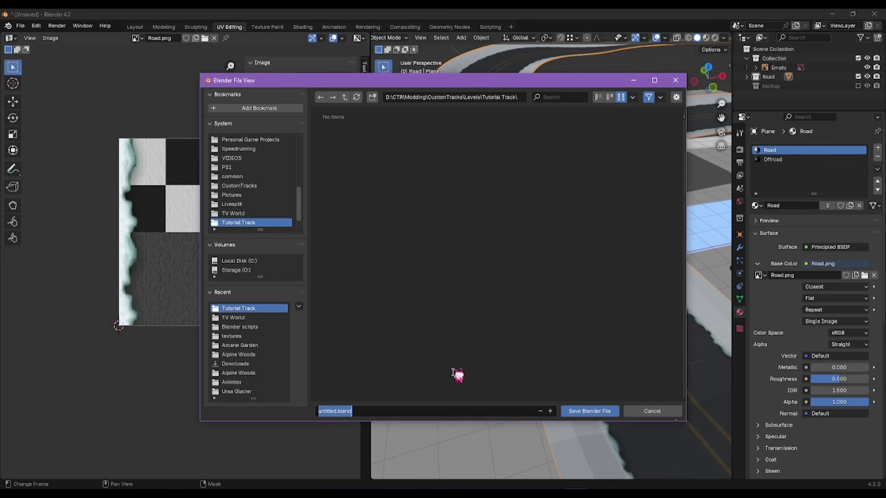
text(Tutorial)
click(582, 413)
click(581, 412)
Step: Hide the reference drawing beneath the road near the sharp bend by the mud area
middle_drag(498, 199, 540, 217)
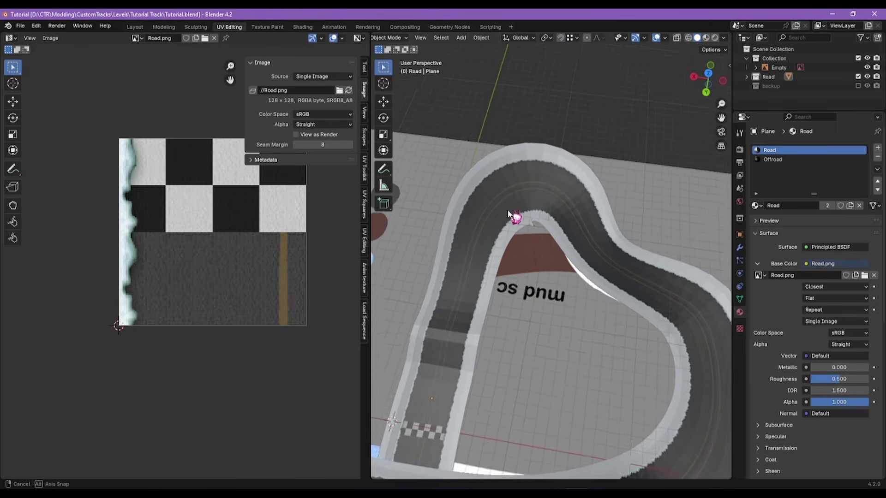
scroll(541, 213, up, 5)
click(535, 328)
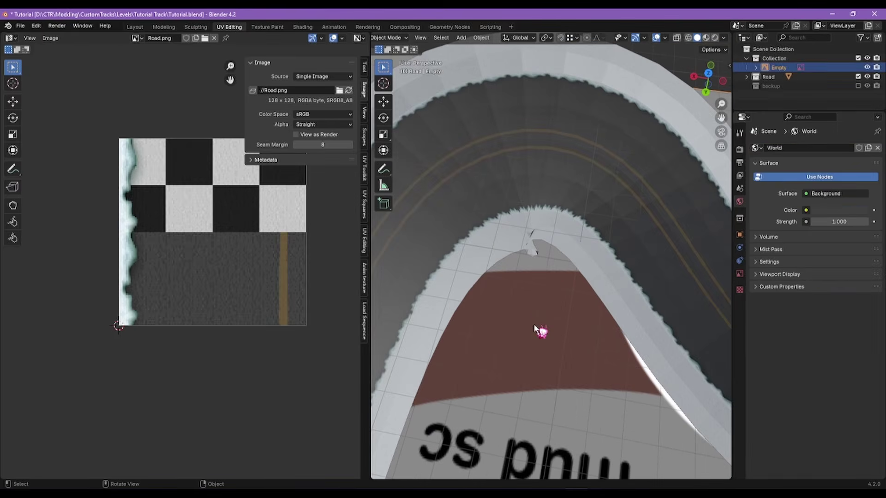
key(h)
Step: Enter mesh editing on the road and examine the overlapping faces at the inner edge of the sharp bend
click(516, 203)
key(Tab)
middle_drag(523, 192, 525, 235)
scroll(521, 238, up, 3)
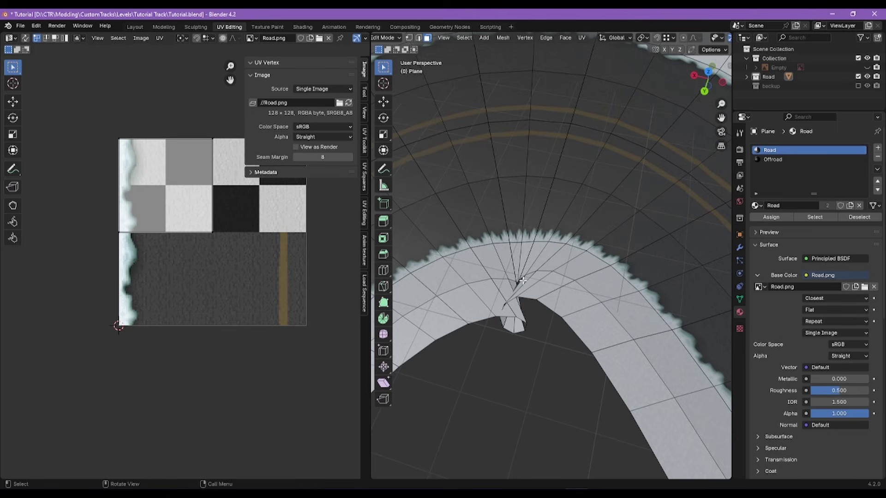
middle_drag(519, 287, 532, 270)
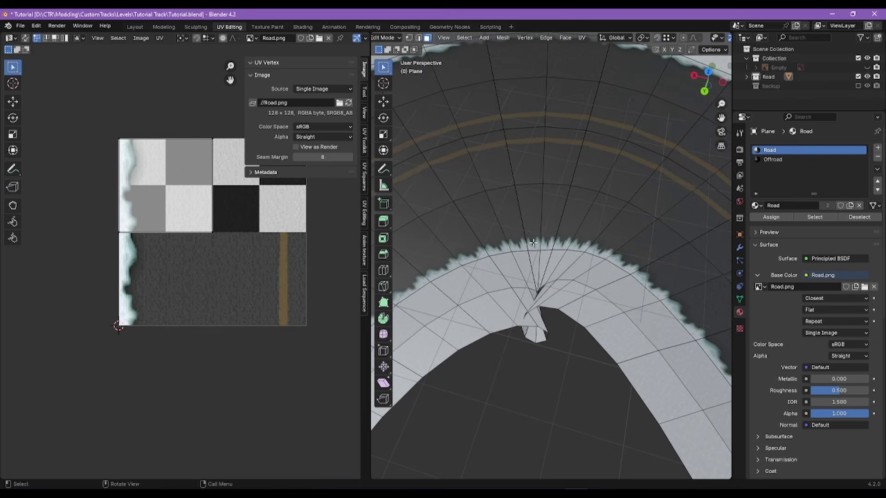
Step: Switch to the Layout workspace, enter mesh editing on the road, and select and frame a face at the pinched inner bend
click(134, 27)
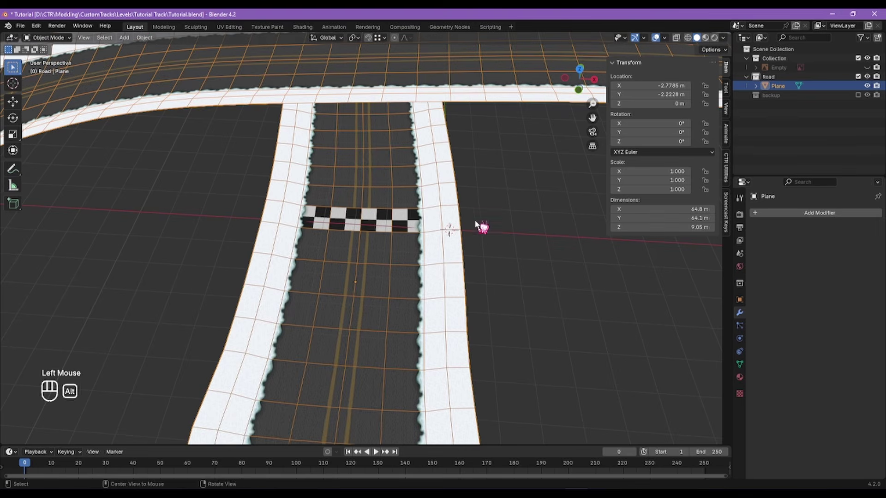
scroll(467, 227, down, 2)
alt+shift+right_drag(358, 283, 374, 207)
alt+shift+right_drag(373, 226, 392, 139)
scroll(392, 143, down, 3)
alt+shift+right_drag(365, 279, 377, 236)
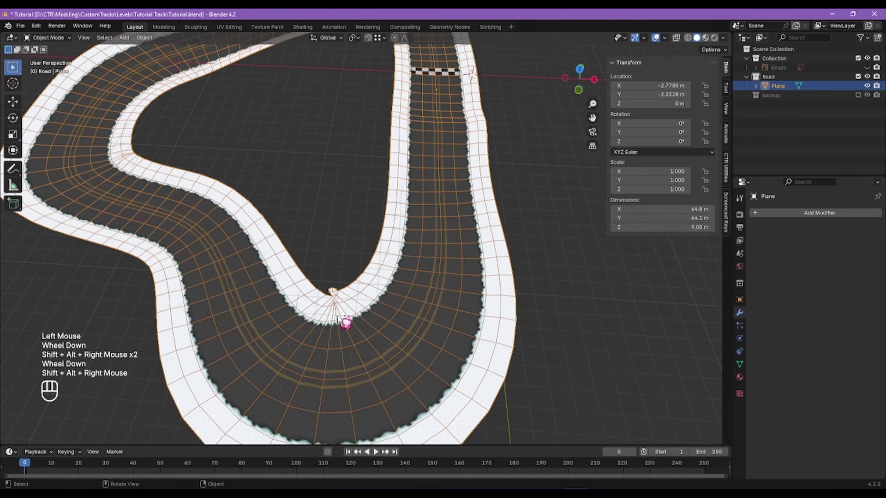
click(339, 319)
key(Tab)
click(344, 307)
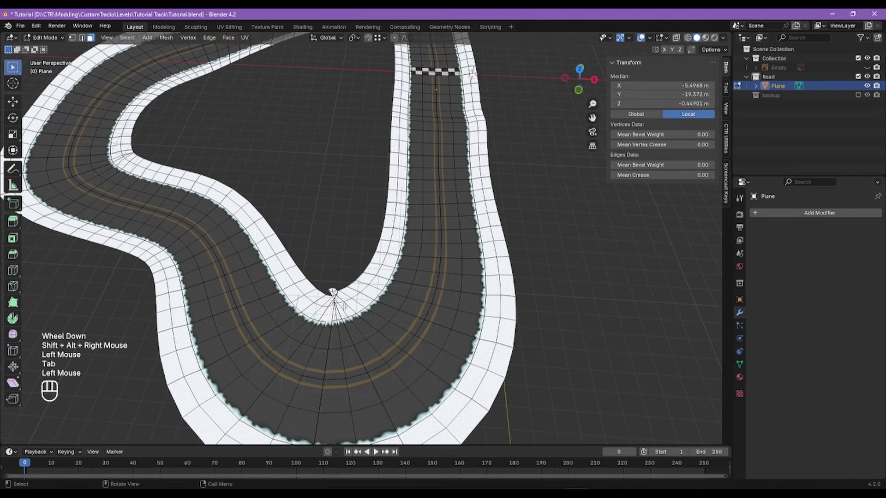
key(KP_Decimal)
Step: Select the linked asphalt face blocks around the pinch, replacing them with the linked block on the bend's white inner border
scroll(341, 306, down, 2)
alt+right_drag(342, 306, 305, 194)
click(308, 183)
key(l)
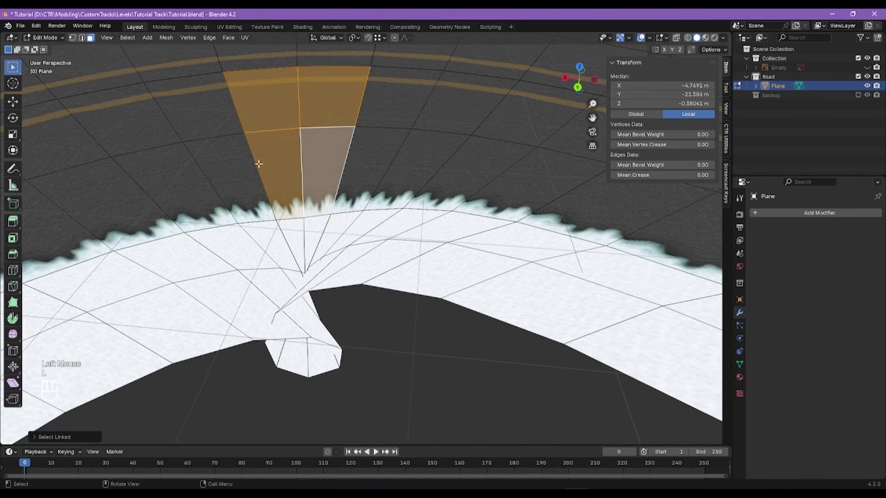
key(l)
key(l)
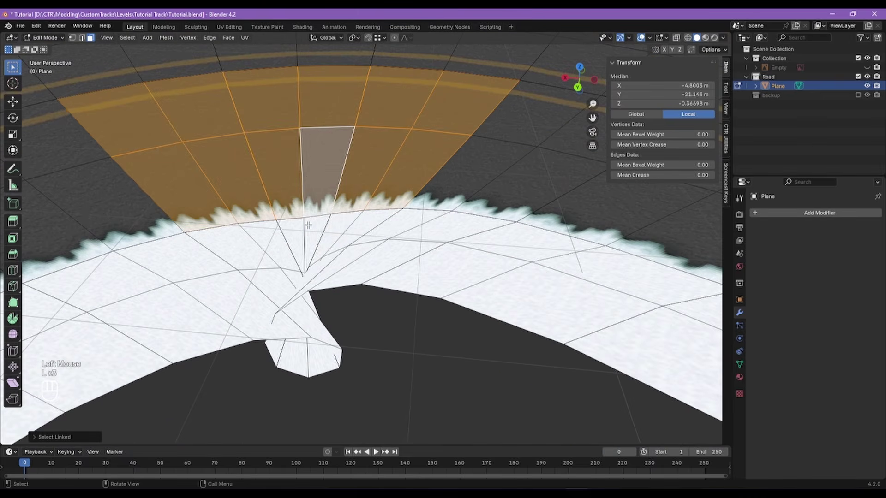
key(l)
click(314, 243)
key(l)
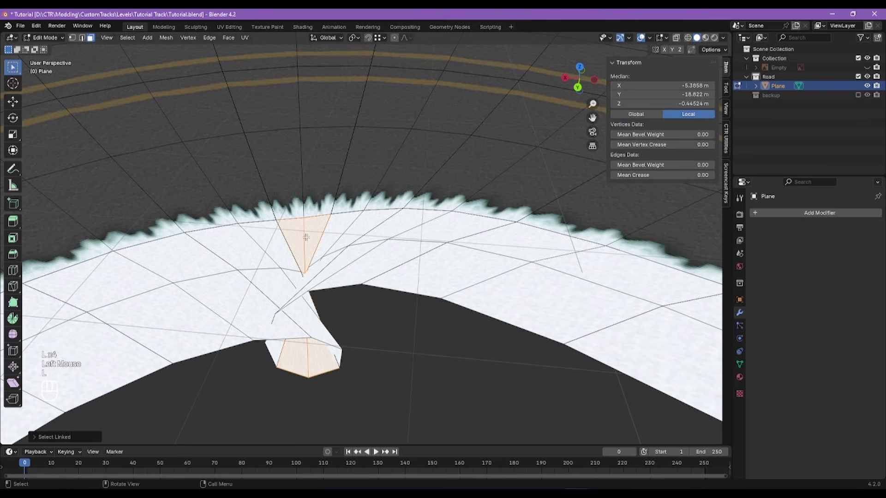
Step: Turn on X-ray and select the overlapping vertices in the folded part of the bend's inner edge
alt+right_drag(314, 269, 313, 305)
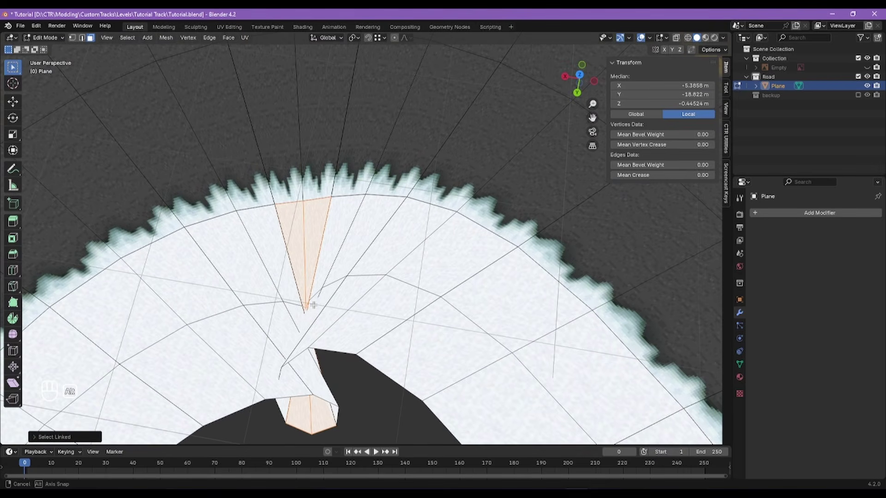
alt+right_drag(314, 305, 313, 305)
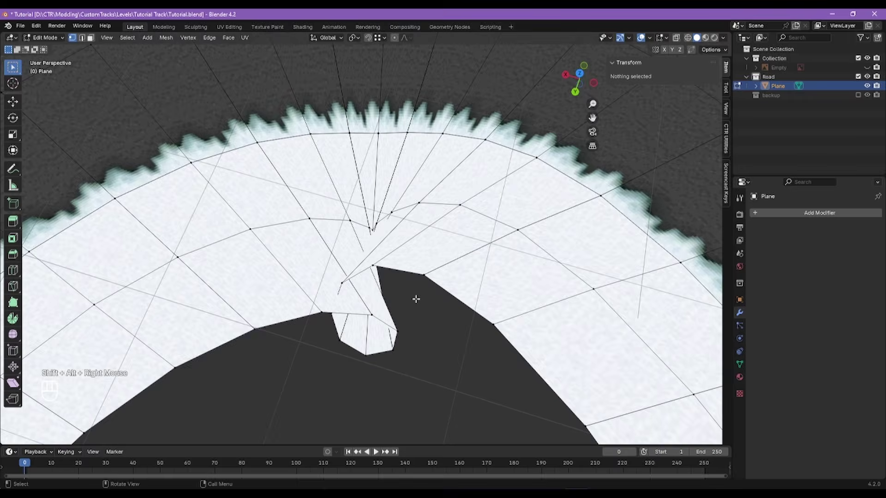
mouse_move(415, 298)
alt+right_down()
mouse_move(417, 119)
mouse_move(417, 283)
alt+right_up()
mouse_move(420, 307)
middle_down()
mouse_move(466, 253)
mouse_move(577, 235)
mouse_move(447, 247)
mouse_move(409, 267)
mouse_move(472, 249)
mouse_move(409, 290)
mouse_move(413, 303)
middle_up()
scroll(370, 321, up, 2)
key(alt+z)
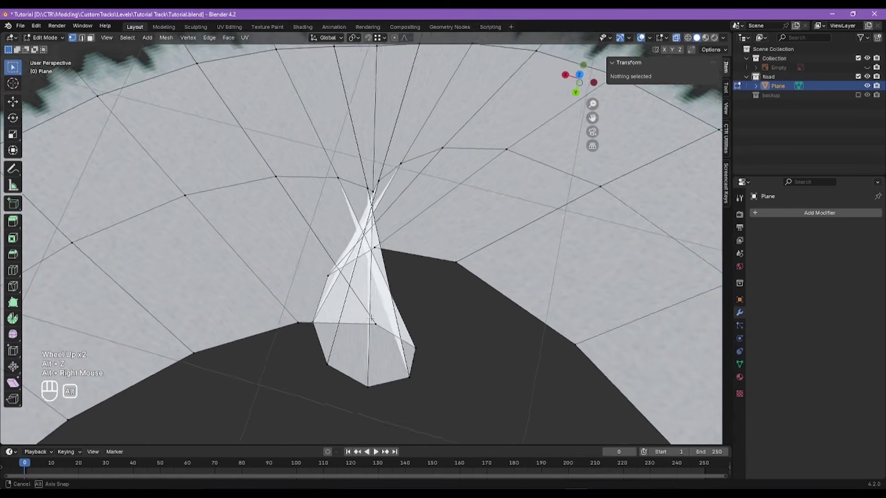
alt+right_click(313, 313)
drag(316, 300, 468, 411)
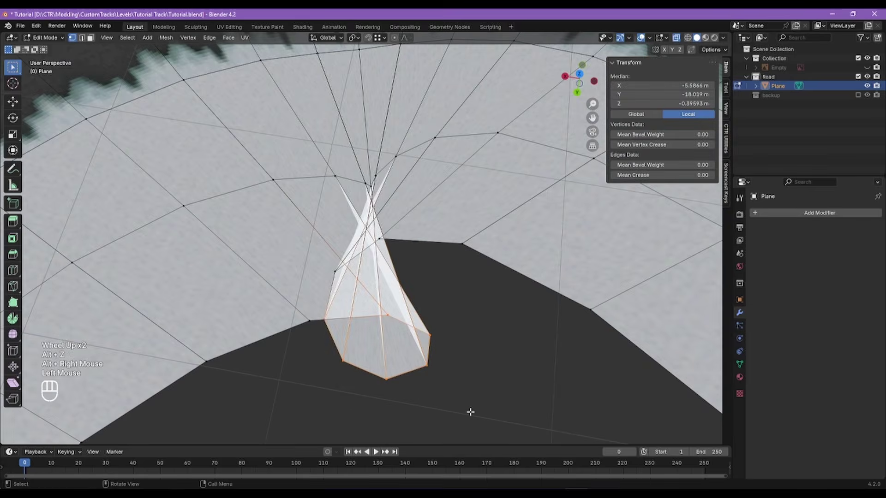
middle_drag(450, 352, 443, 371)
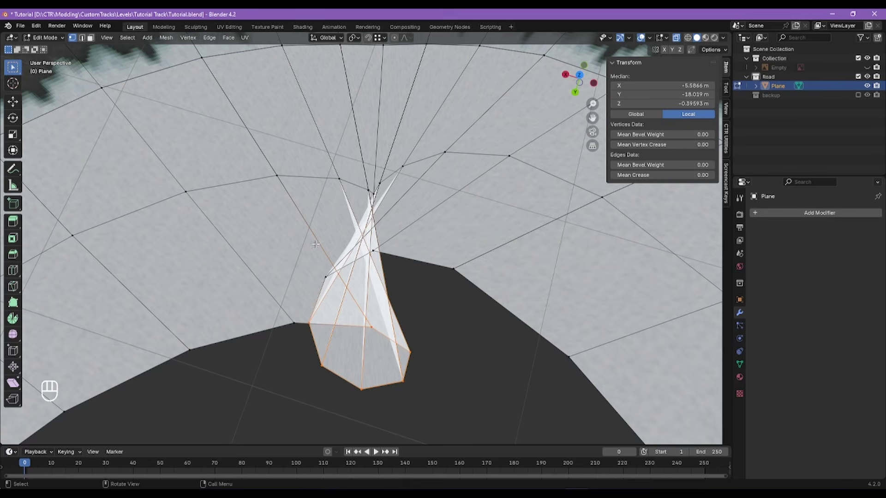
Step: Move the inner-edge vertices beside the fold apart along the bend, away from the pinch
click(385, 257)
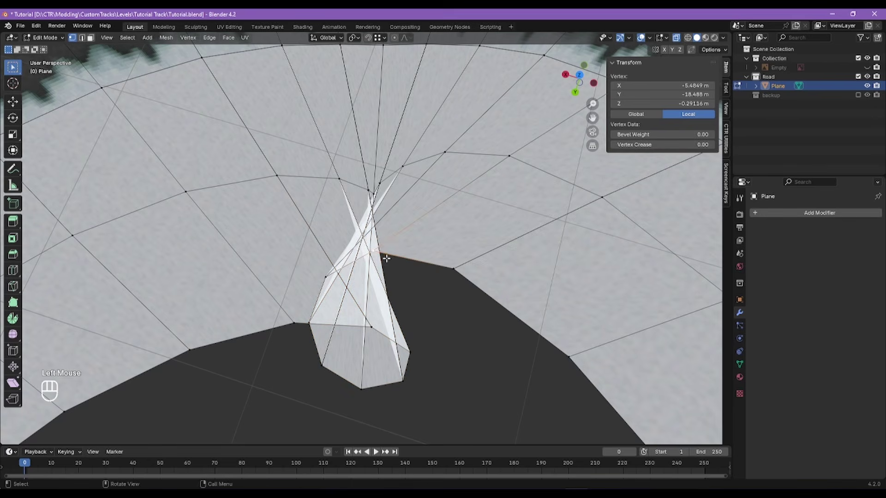
click(384, 256)
key(g)
click(442, 259)
click(454, 268)
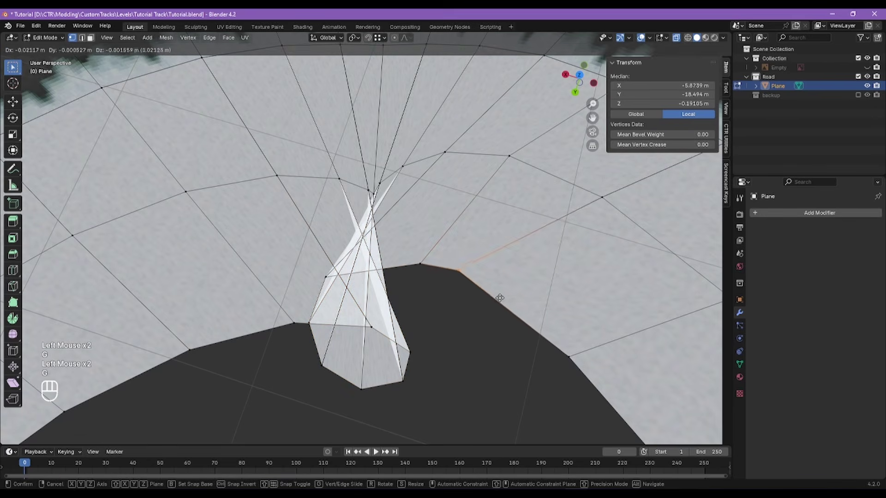
key(g)
click(502, 302)
drag(413, 252, 445, 287)
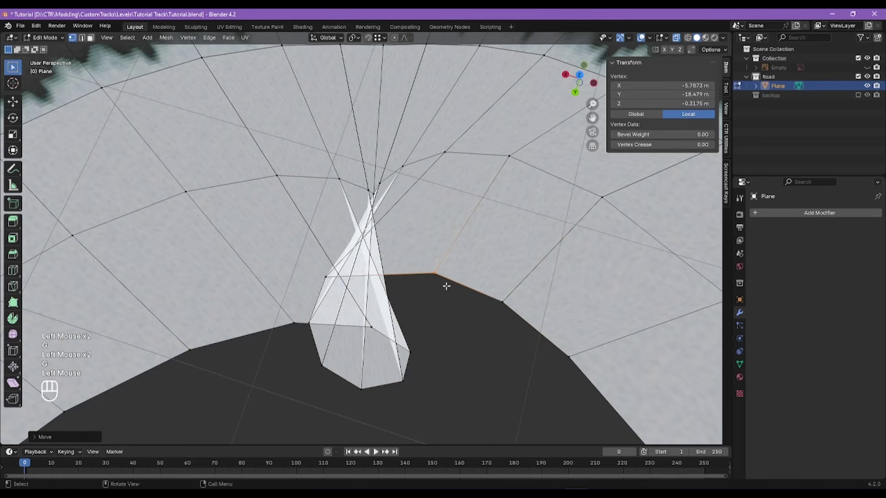
key(g)
click(409, 282)
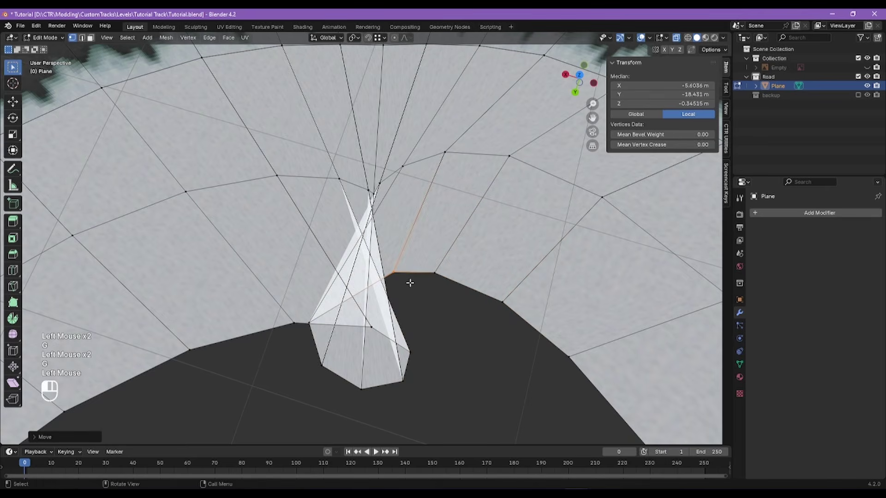
Step: Move the three nearest folded vertices up from the fold, lining them up along the bend's inner edge
click(308, 320)
key(g)
click(394, 299)
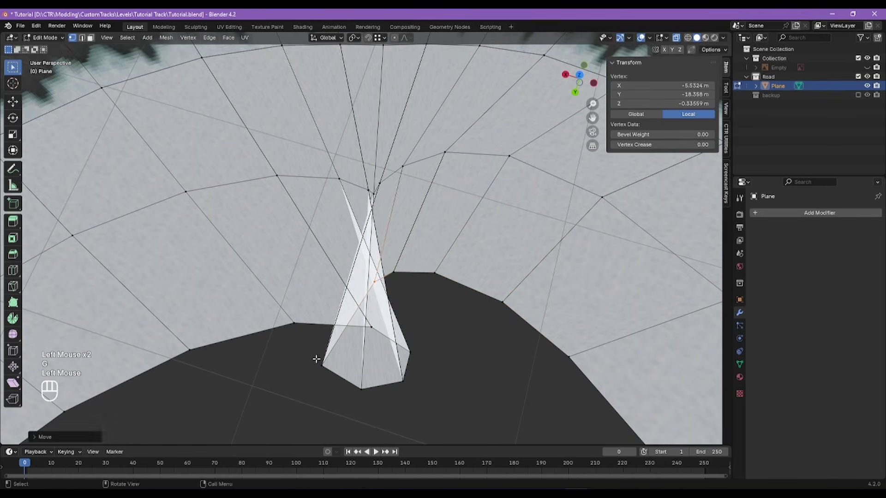
shift+click(316, 360)
key(g)
click(383, 316)
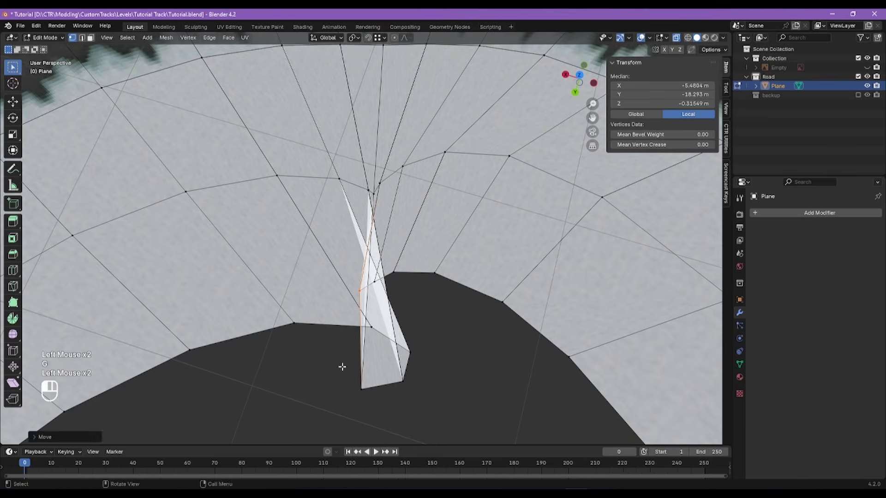
click(362, 388)
key(g)
click(356, 326)
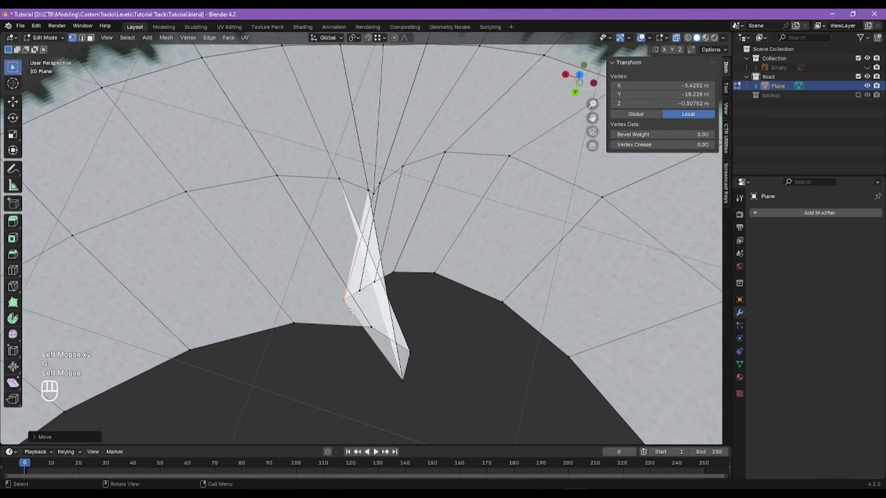
Step: Move the remaining folded vertices back across the pinch so the inner edge runs without overlapping faces, and clear the selection
drag(377, 353, 421, 393)
key(g)
click(371, 321)
click(409, 352)
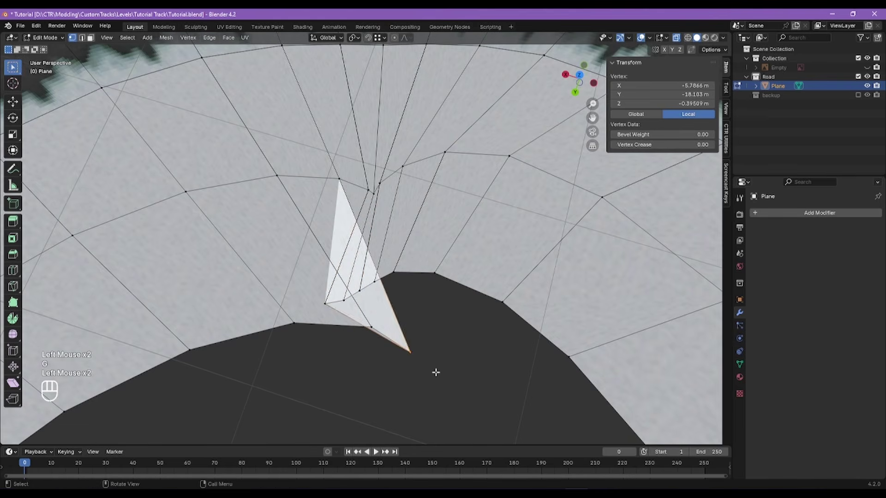
key(g)
click(360, 324)
click(395, 344)
key(g)
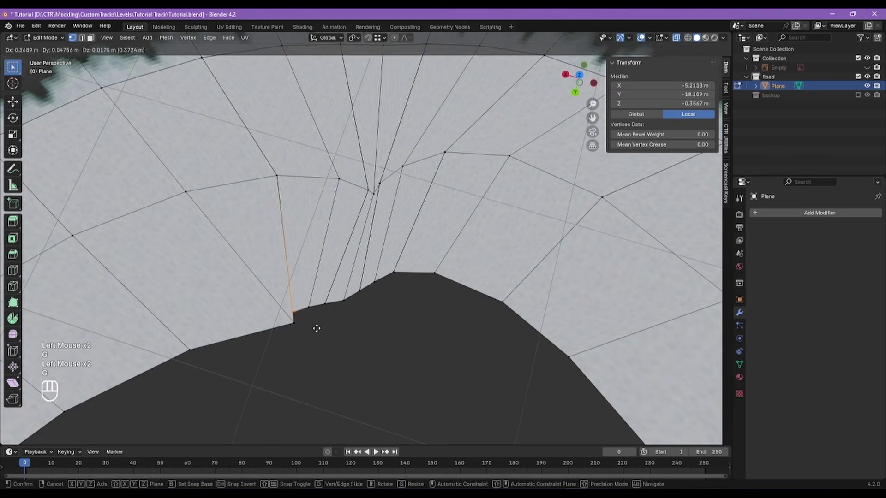
click(322, 328)
scroll(393, 281, down, 2)
alt+shift+right_drag(394, 281, 398, 318)
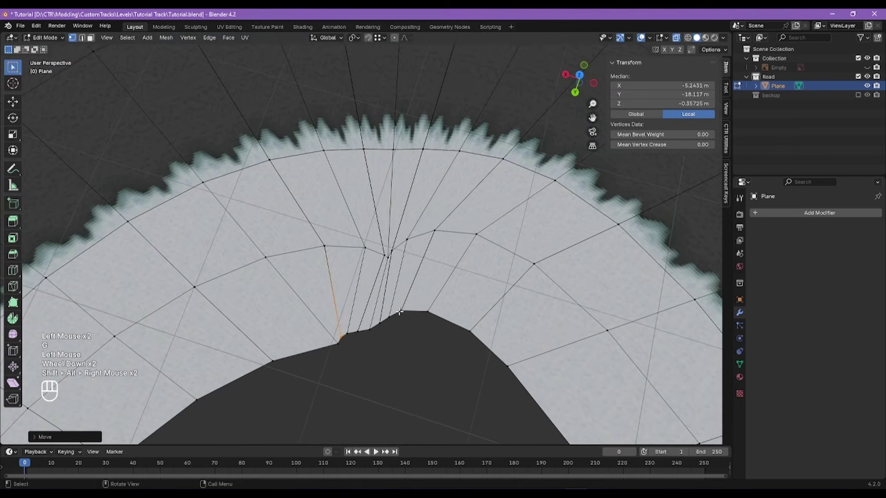
scroll(410, 223, up, 1)
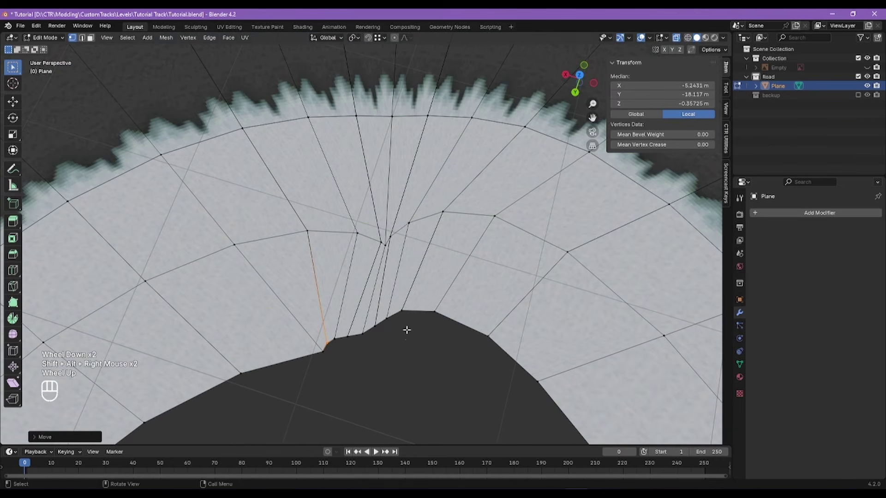
click(372, 326)
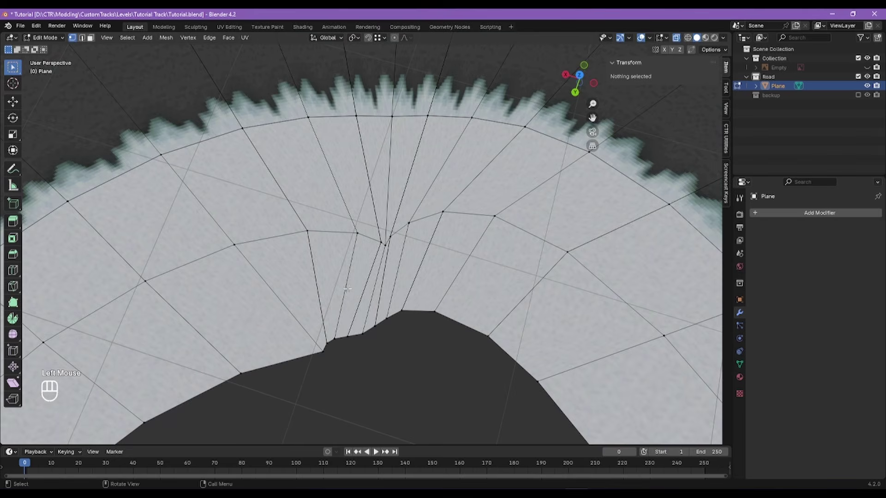
Step: Select the linked face blocks across the pinch to examine how they divide the bend, and deselect them
scroll(385, 261, up, 1)
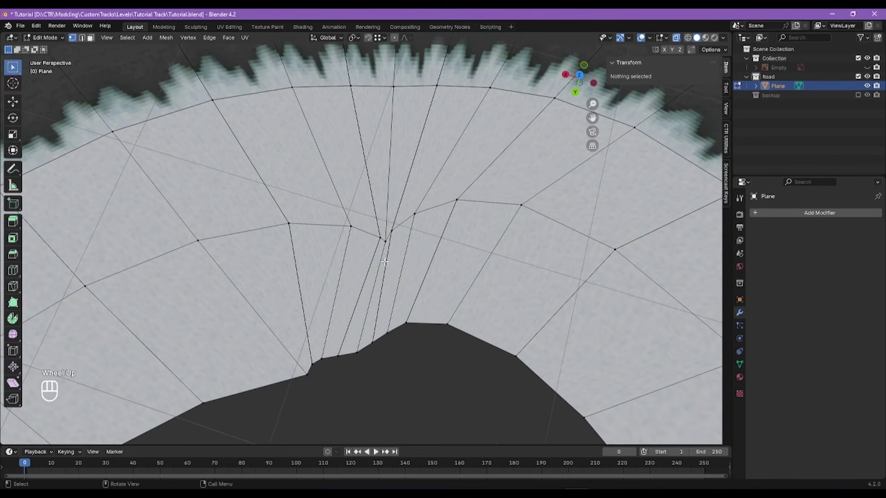
scroll(361, 279, down, 1)
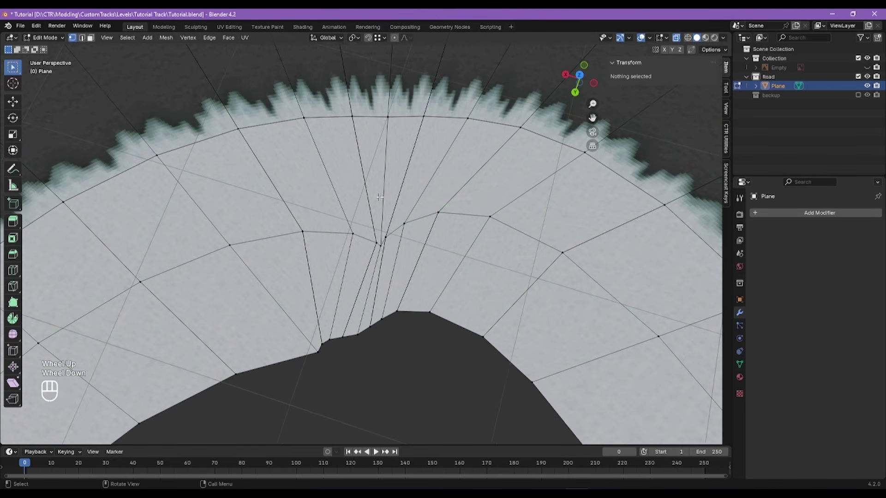
click(381, 198)
key(l)
key(l)
key(l)
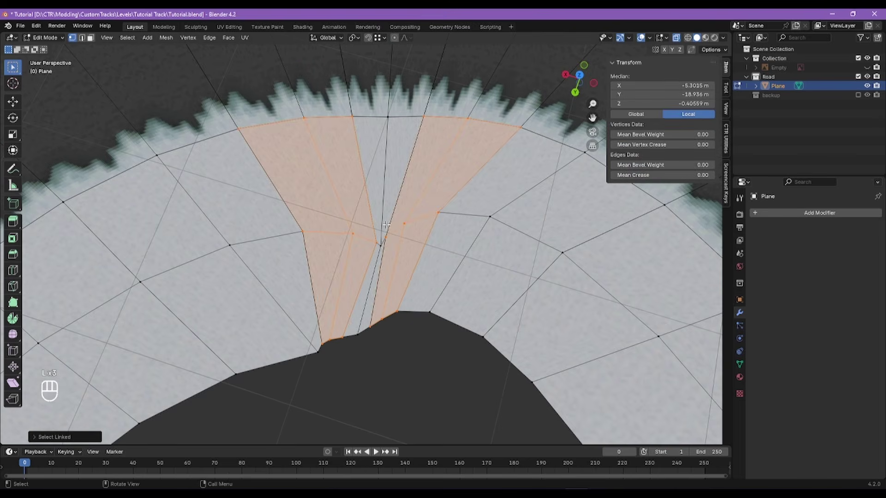
key(l)
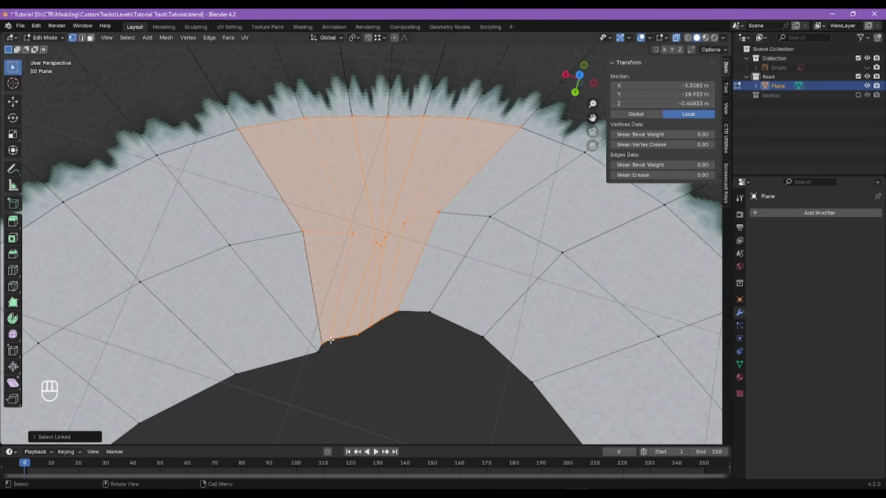
click(398, 355)
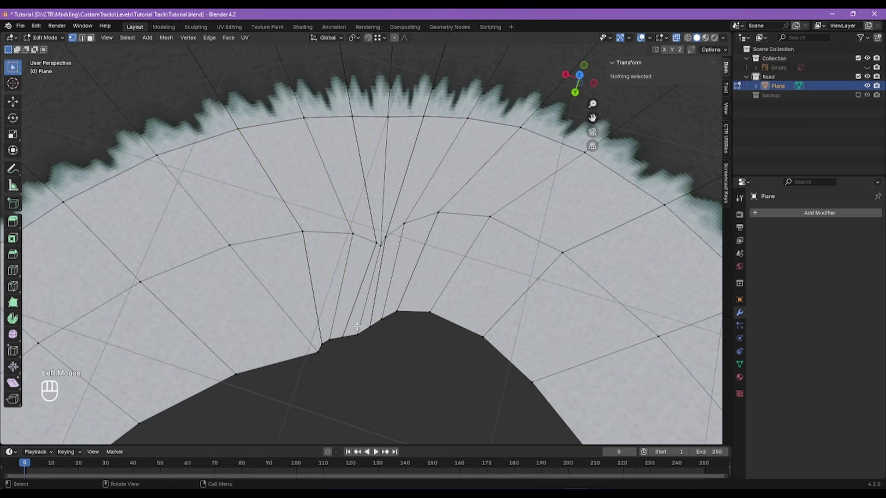
Step: Highlight the linked face block in the narrow middle of the pinch to examine its shape
key(l)
key(l)
click(387, 236)
key(l)
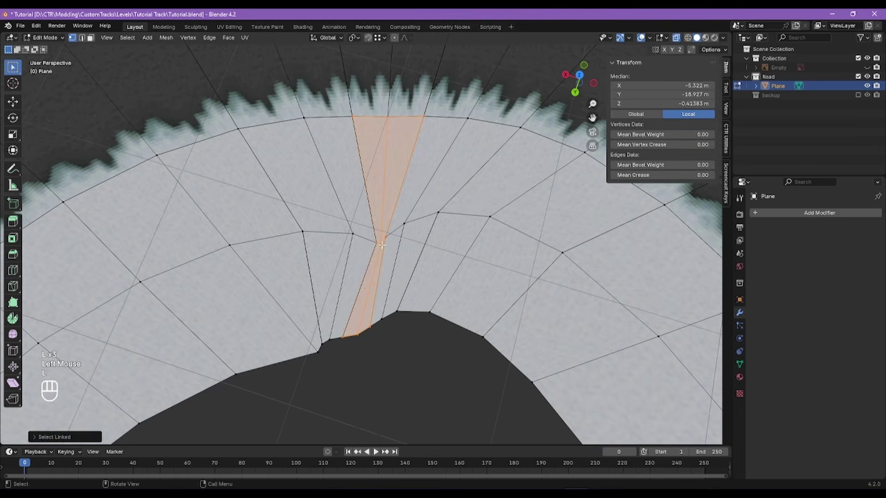
key(3)
key(1)
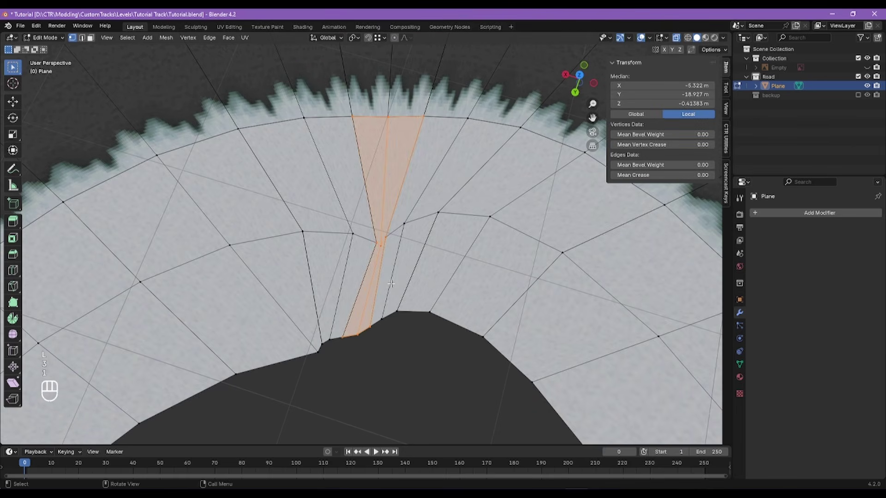
click(348, 338)
shift+click(366, 333)
key(ctrl+z)
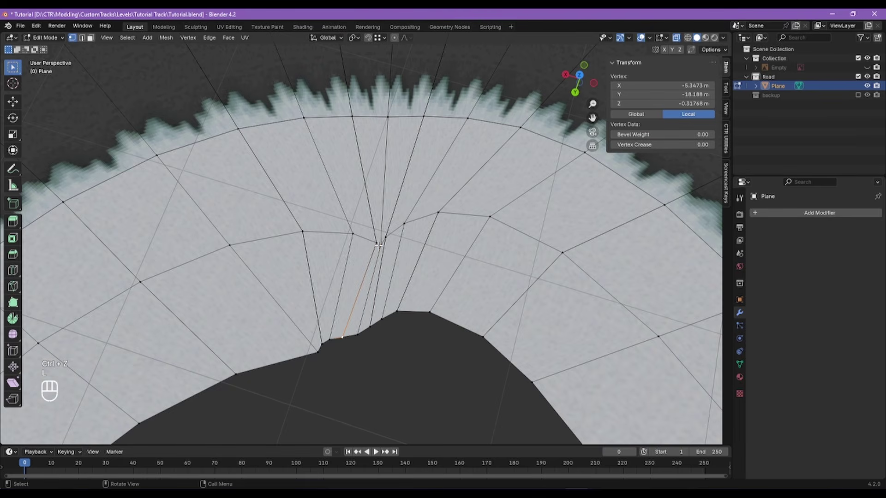
Step: Select the linked middle block of the pinch and hide the rest of the road mesh
key(l)
key(l)
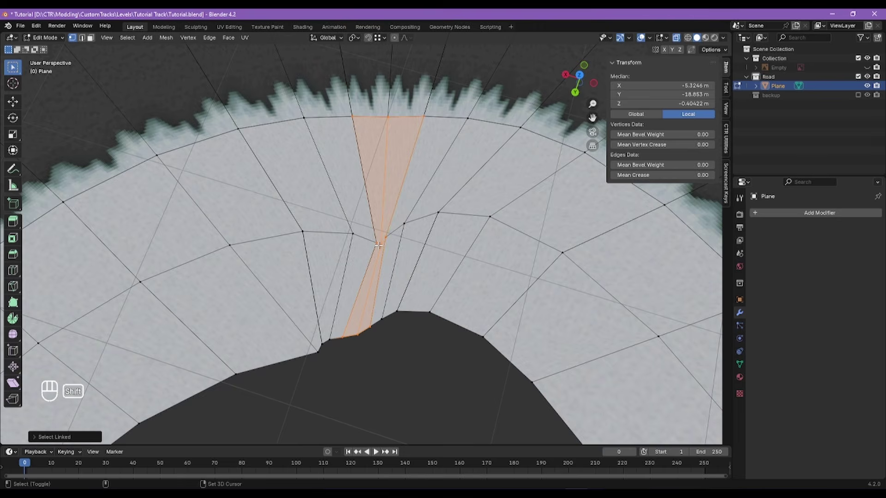
key(shift+h)
click(403, 310)
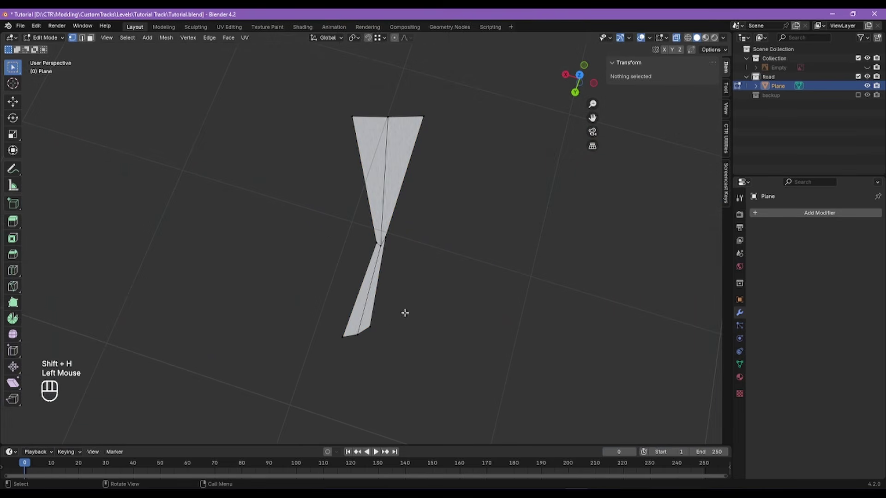
Step: Merge the three vertices on the isolated block's inner edge at their center
drag(322, 318, 393, 360)
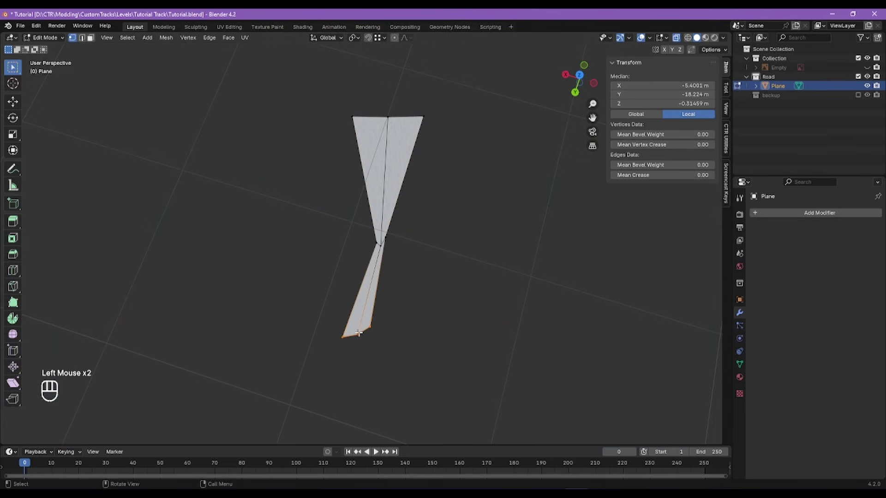
key(m)
click(363, 333)
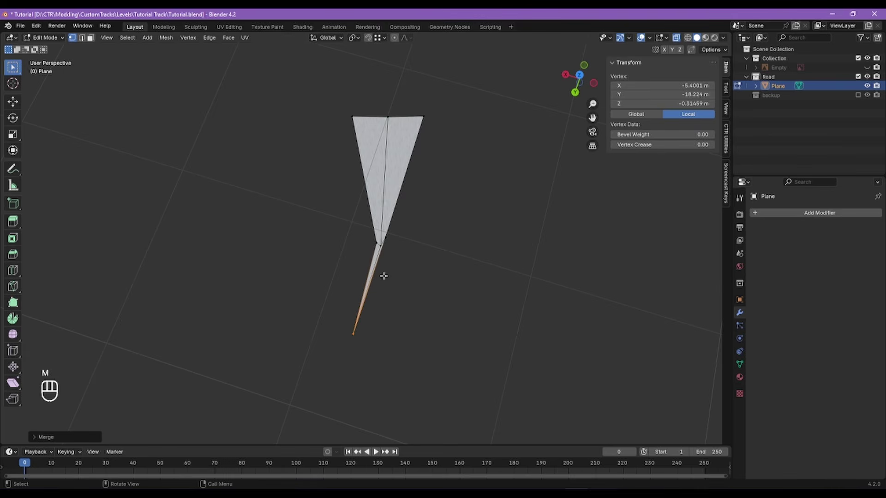
Step: Dissolve the middle vertex at the waist of the isolated block
click(380, 246)
scroll(379, 247, up, 5)
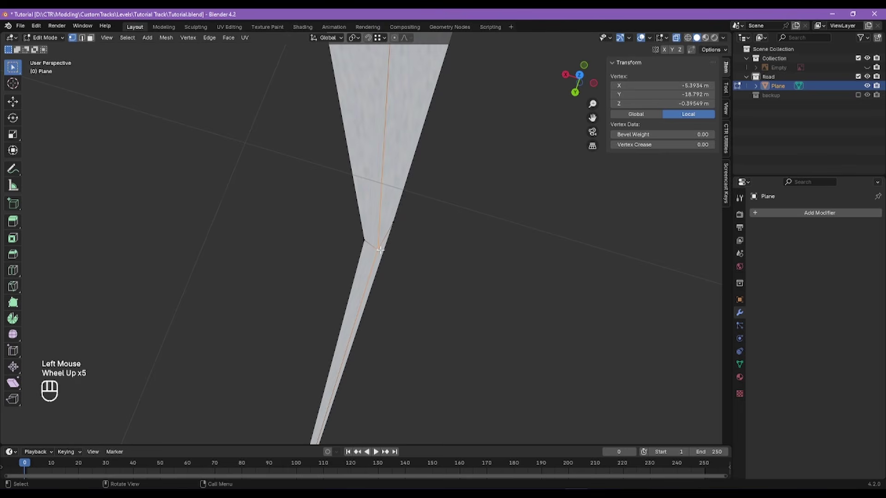
scroll(392, 252, up, 1)
key(ctrl+x)
scroll(396, 245, down, 4)
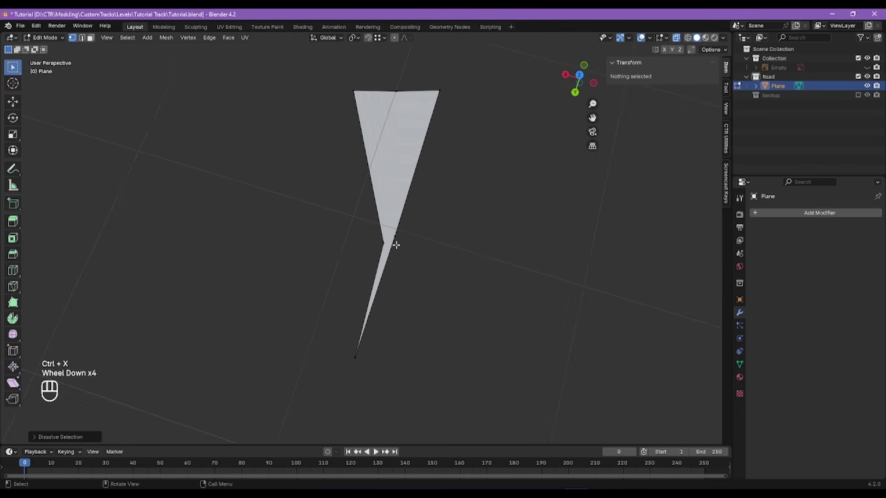
Step: Connect the middle vertex of the block's outer edge to both waist vertices with new edges
scroll(392, 243, up, 1)
alt+shift+right_click(382, 252)
click(347, 293)
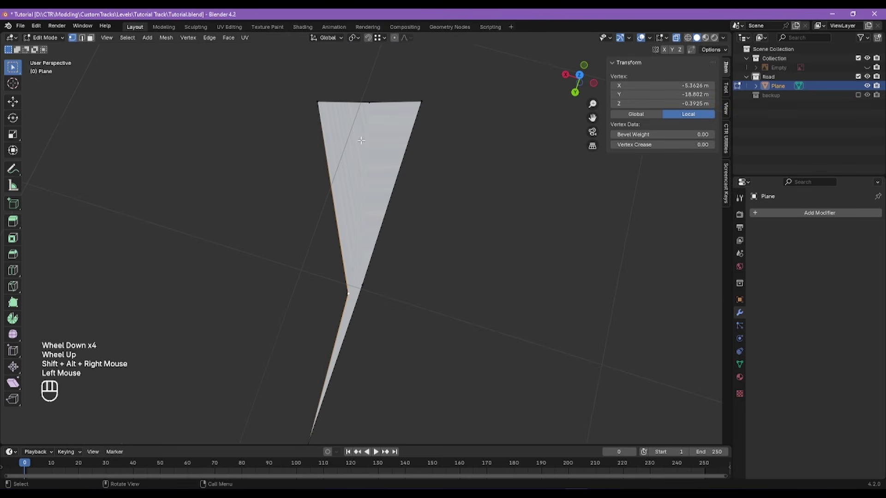
shift+click(369, 102)
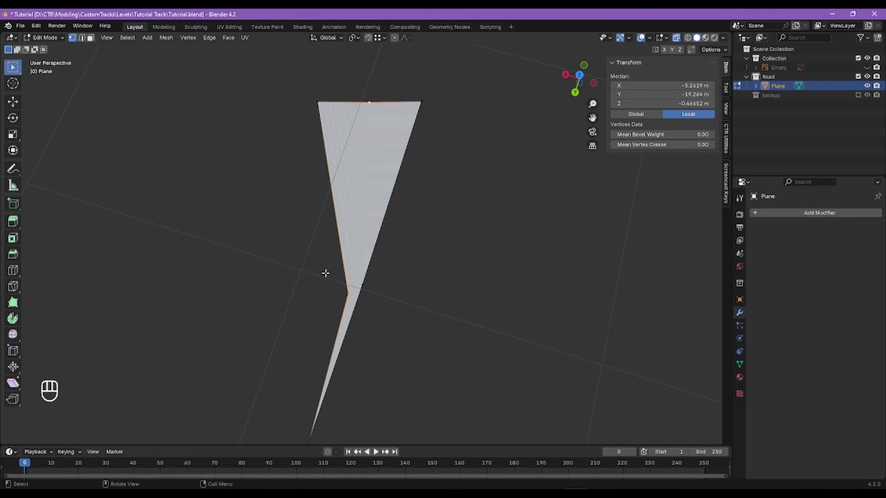
key(j)
click(375, 116)
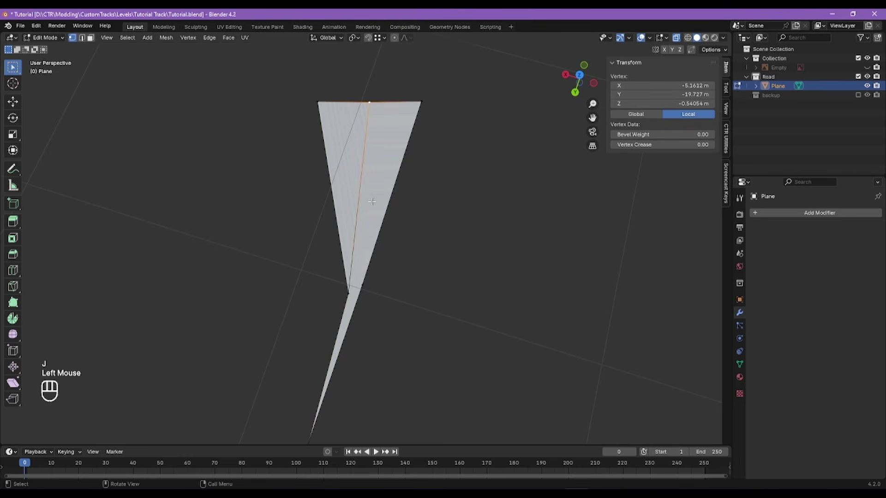
shift+click(361, 279)
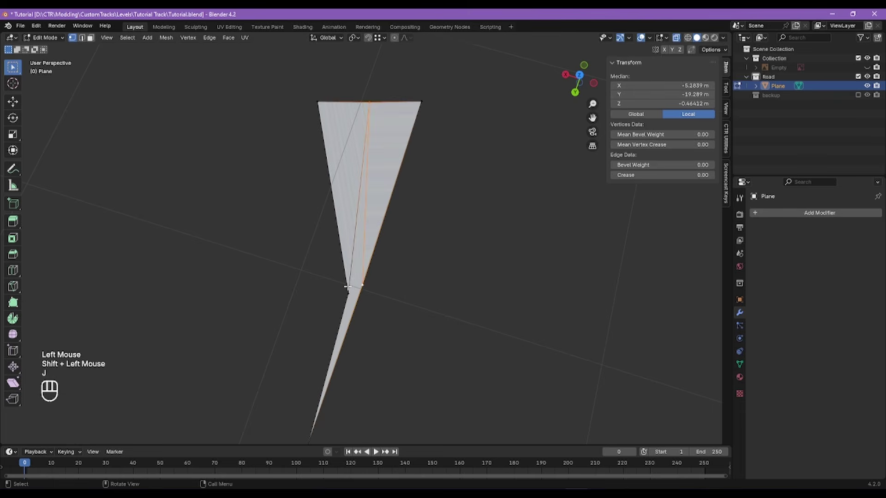
Step: Connect the isolated block's two waist vertices with an edge and unhide the rest of the road mesh
click(362, 279)
shift+click(370, 283)
key(j)
click(397, 279)
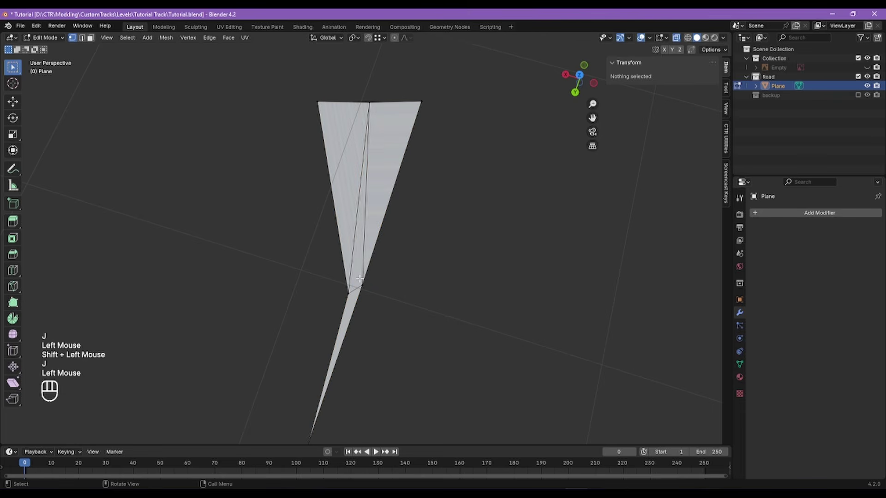
alt+right_drag(397, 274, 401, 245)
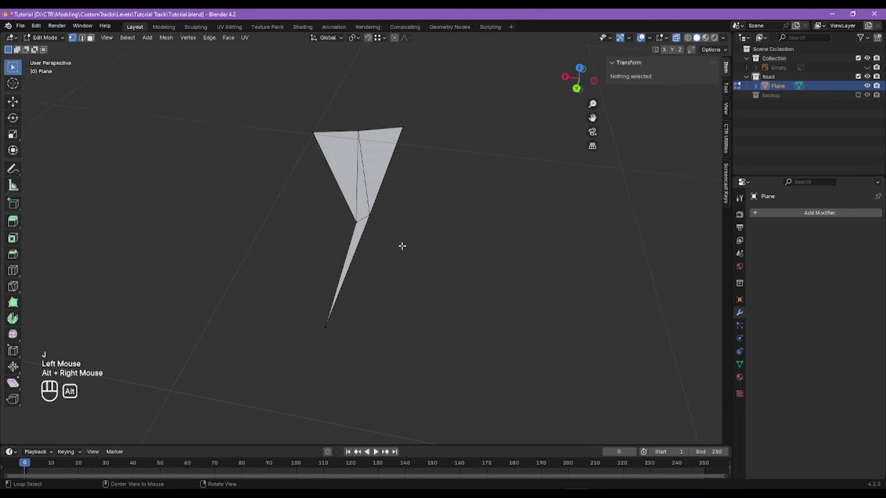
key(alt+h)
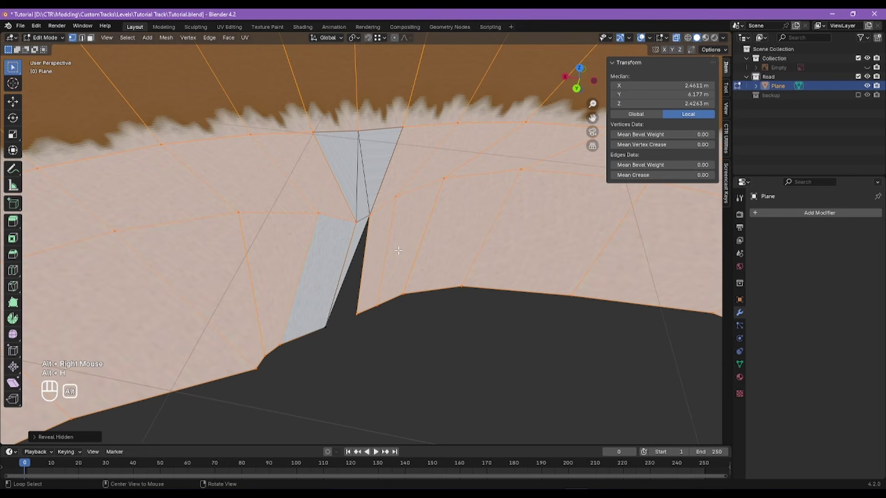
click(389, 329)
alt+right_drag(389, 329, 384, 291)
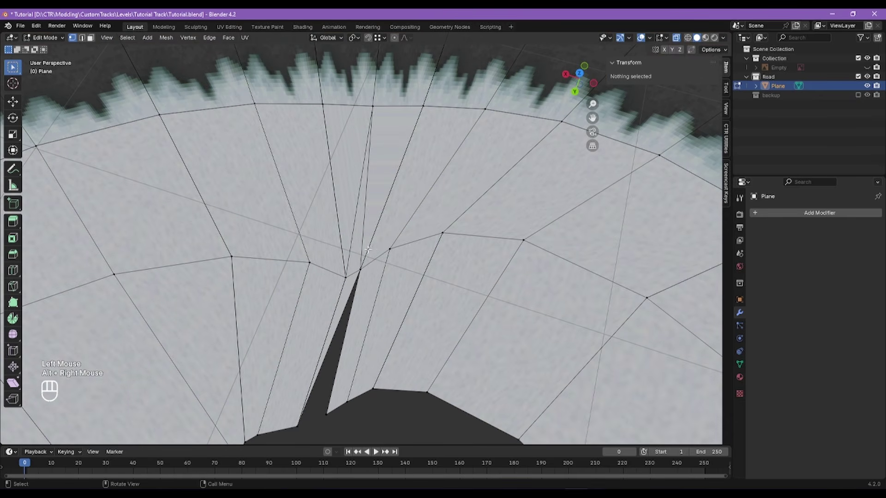
key(l)
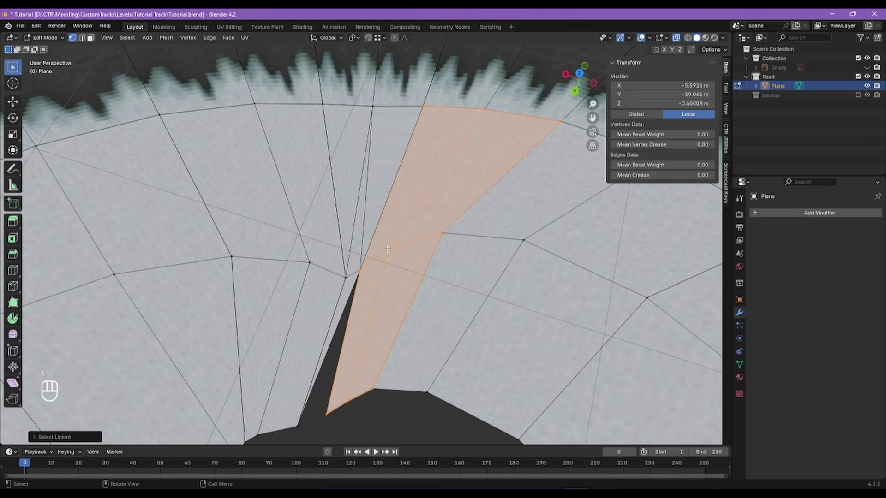
key(shift+h)
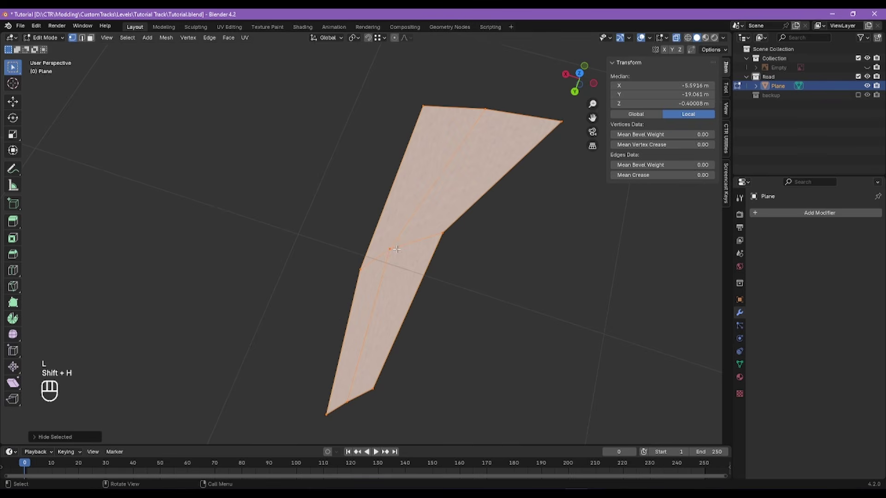
key(ctrl+z)
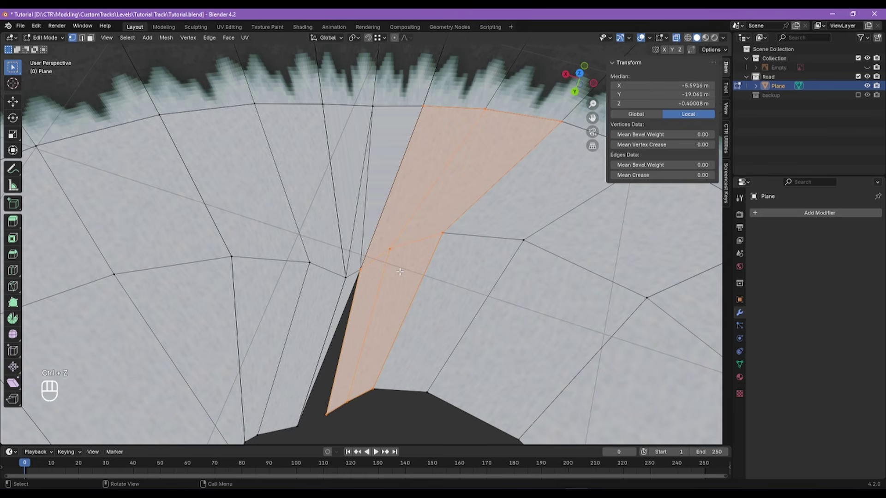
key(h)
key(ctrl+z)
key(h)
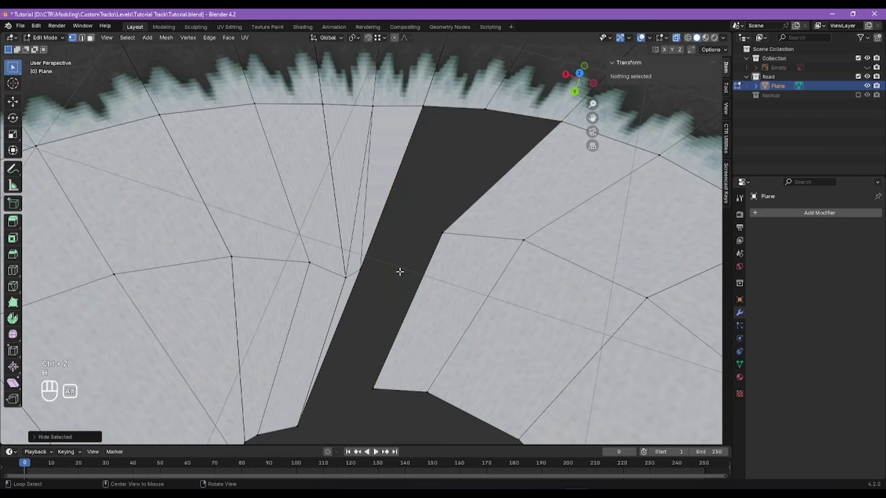
key(alt+h)
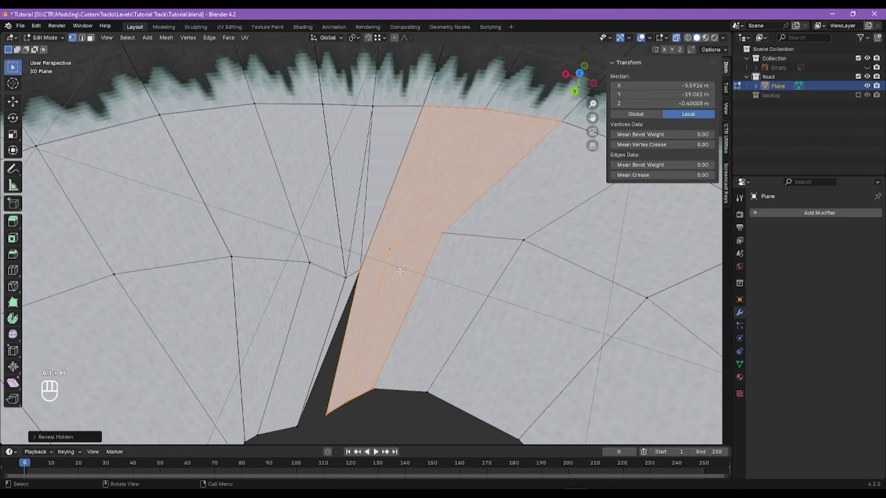
scroll(400, 272, down, 2)
scroll(362, 369, up, 1)
click(357, 356)
click(383, 341)
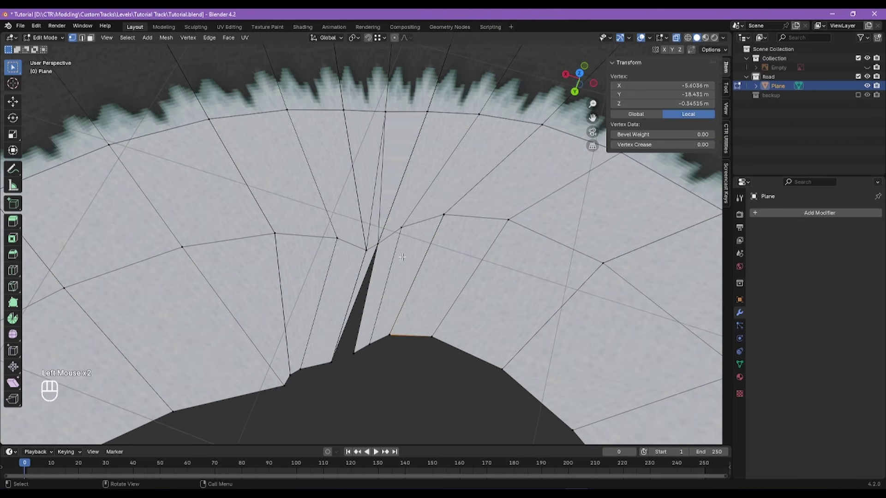
Step: Select the linked block beside the narrow gap, on the bend's unsimplified side, and hide the rest of the road mesh
click(403, 229)
key(l)
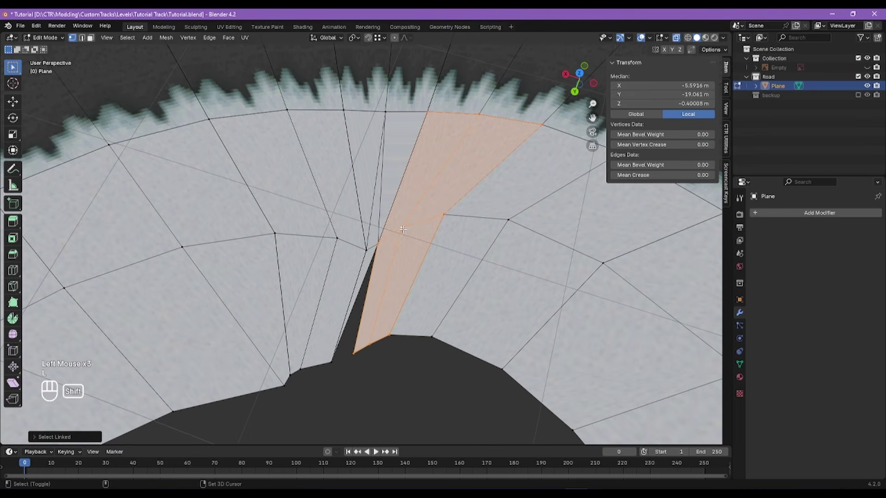
key(shift+h)
Step: Merge the three vertices on the block's inner edge at the last selected one, the corner bordering the gap
click(388, 338)
shift+click(358, 348)
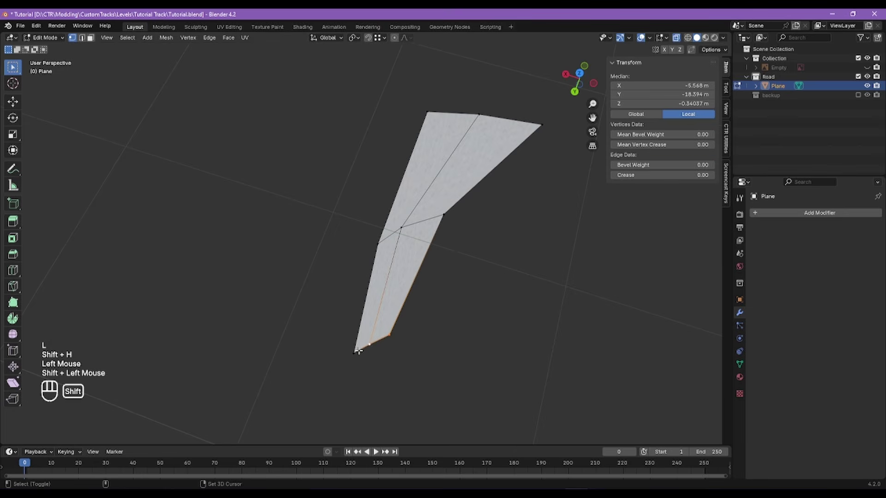
shift+click(365, 349)
scroll(358, 352, up, 2)
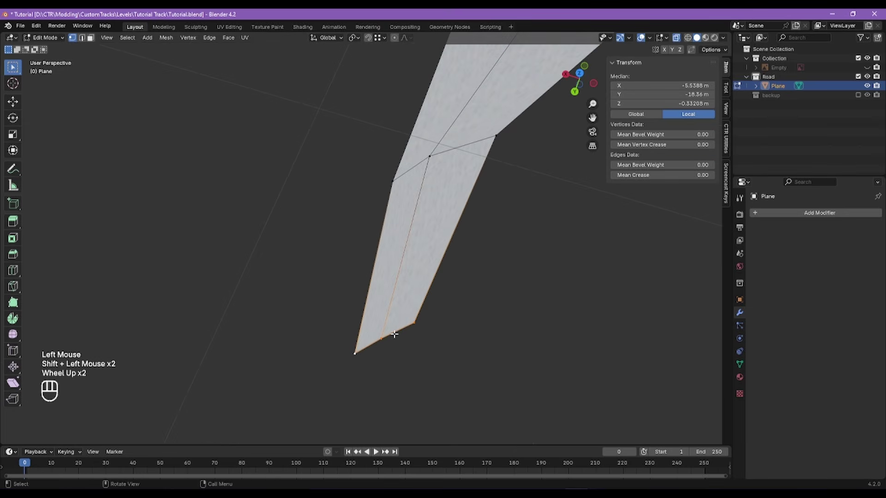
key(m)
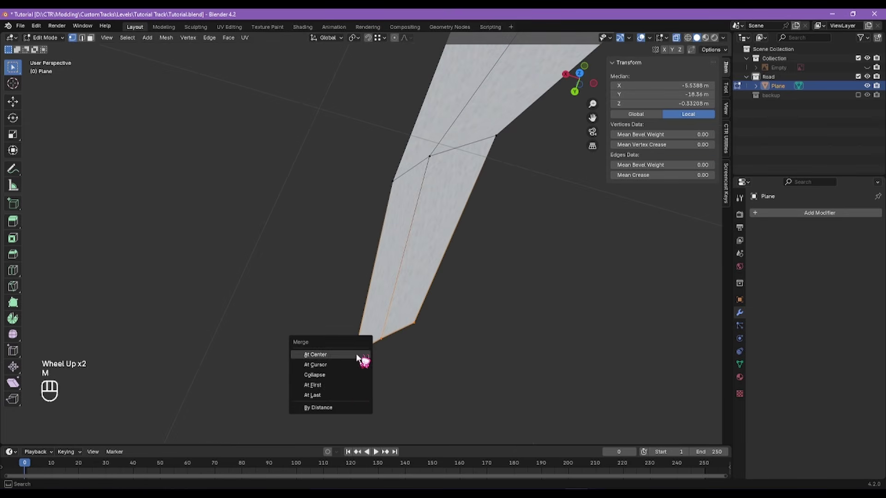
click(355, 383)
scroll(397, 273, down, 1)
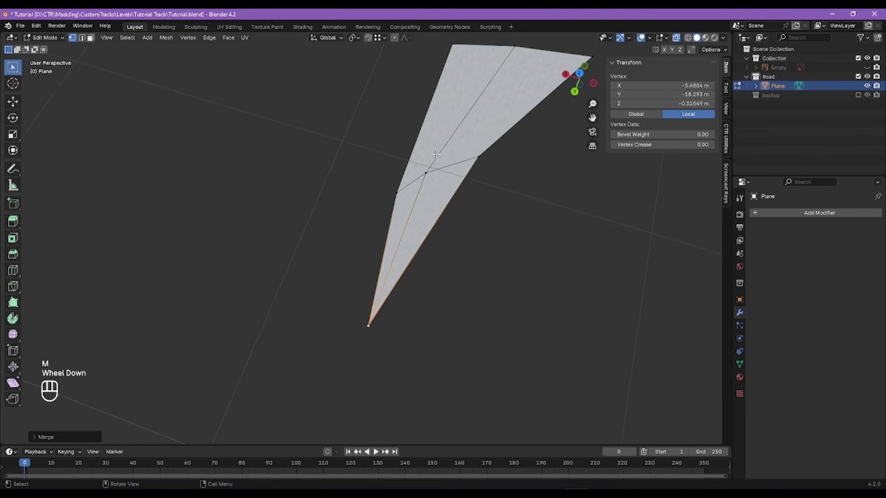
Step: Dissolve the middle vertex at the block's waist and connect the two remaining waist vertices with an edge
click(436, 155)
key(ctrl+x)
click(475, 157)
shift+click(479, 156)
key(j)
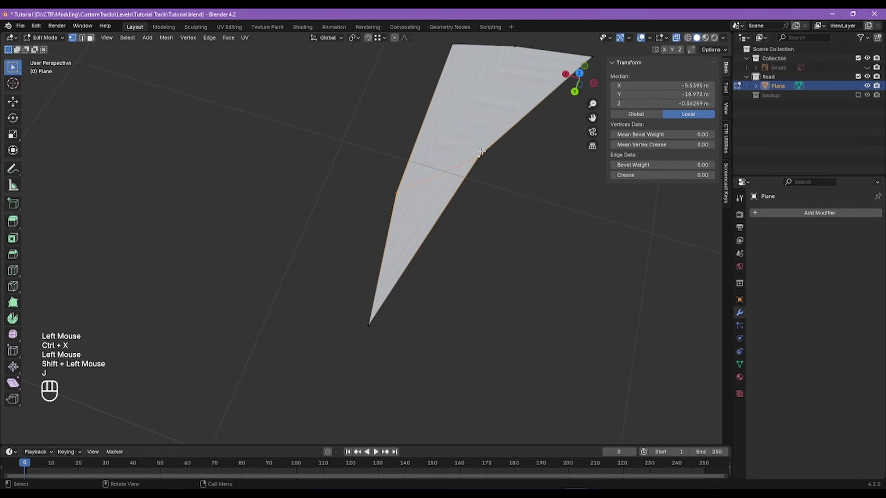
Step: Connect the middle vertex of the block's outer edge to both waist vertices with new edges
click(479, 155)
shift+click(506, 56)
key(j)
click(396, 193)
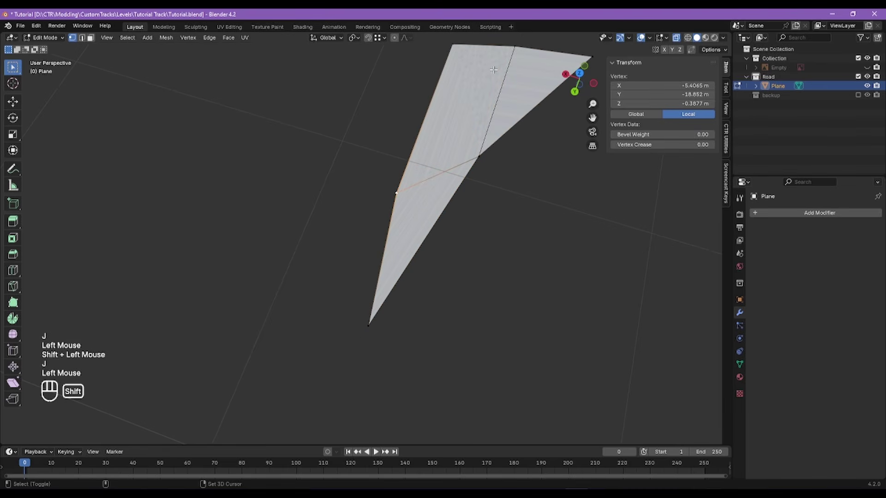
shift+click(496, 66)
shift+click(515, 46)
key(j)
click(536, 191)
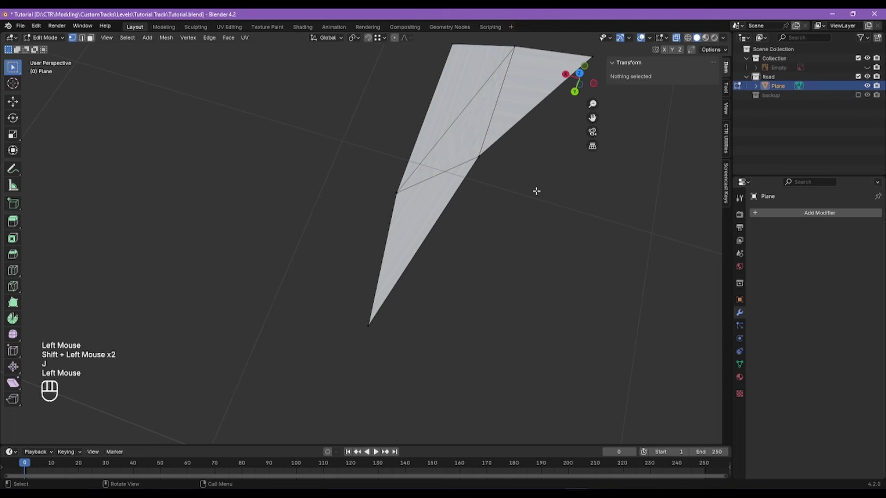
Step: Unhide the road mesh and isolate the linked block on the opposite side of the narrow gap
key(alt+h)
scroll(415, 307, down, 2)
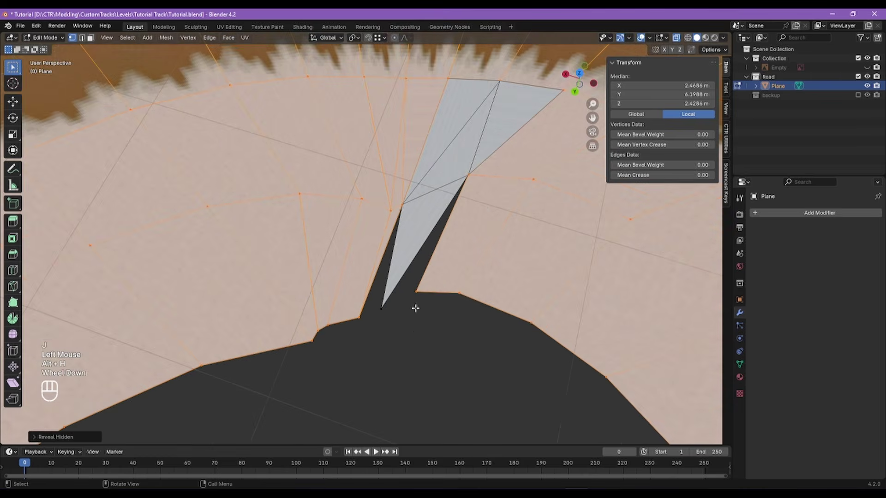
click(427, 314)
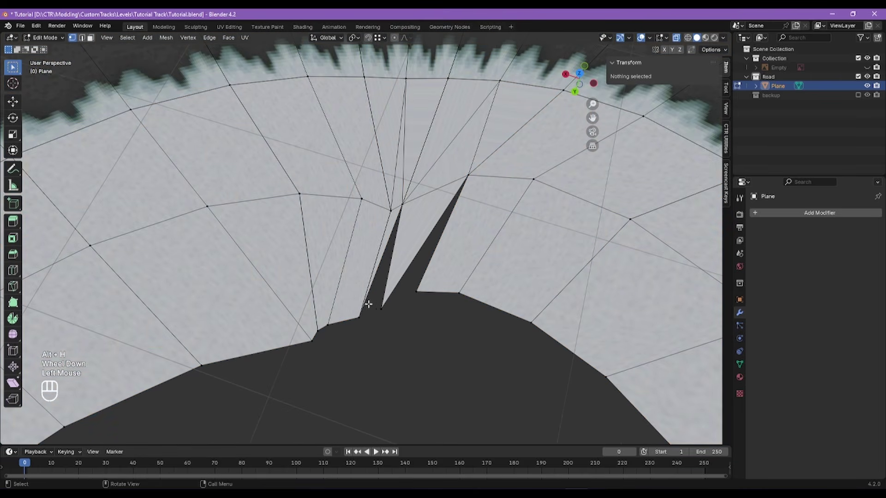
click(362, 199)
key(l)
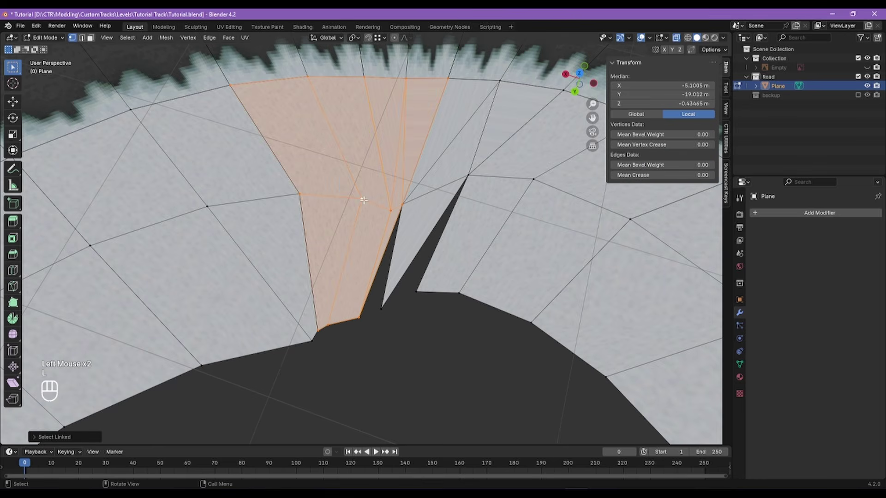
click(363, 200)
key(l)
key(shift+h)
Step: Merge the block's three inner-edge vertices at the last selected corner by the gap and dissolve the middle waist vertex of its wide part
click(314, 339)
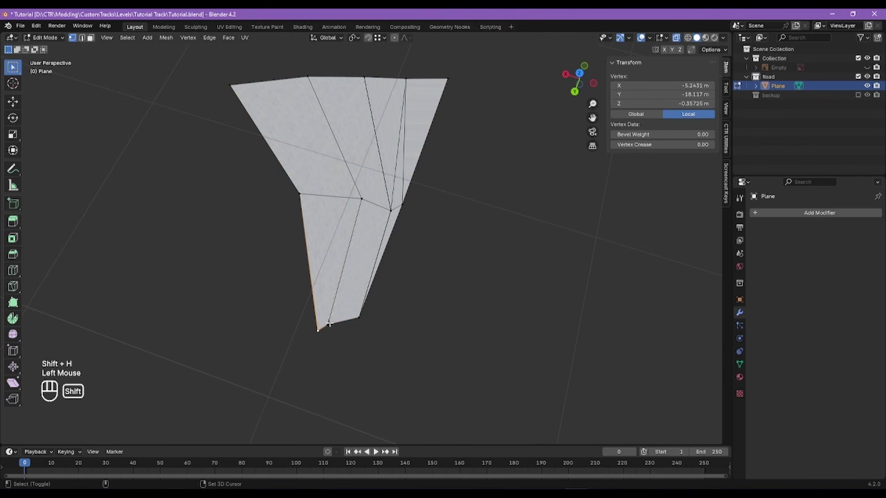
shift+click(328, 325)
shift+click(359, 317)
key(m)
click(360, 320)
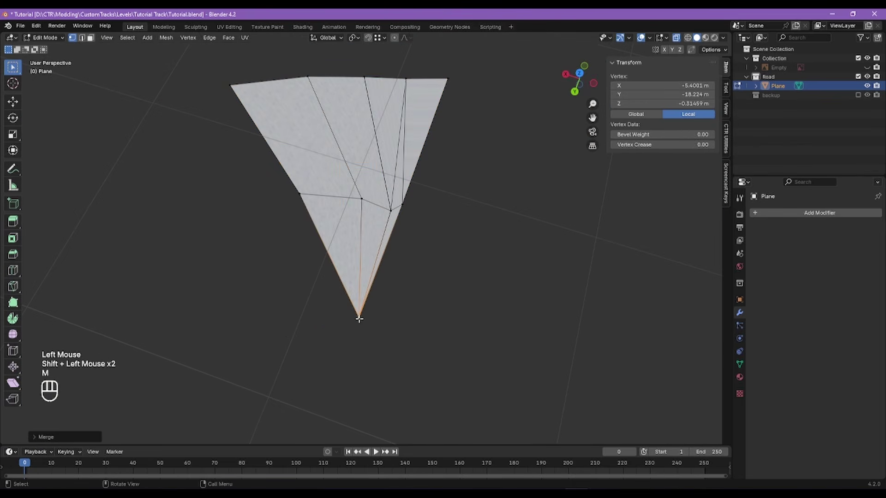
click(361, 195)
key(ctrl+x)
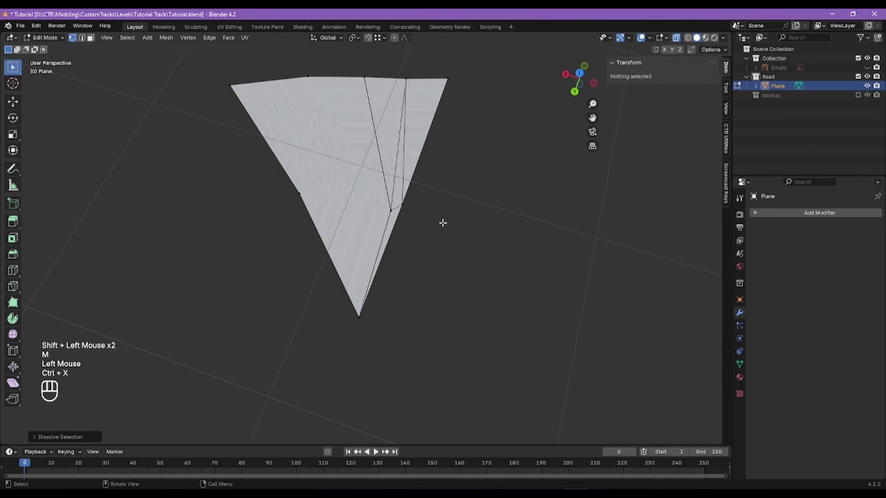
Step: Split the large face created by the dissolve from the block and hide everything else
click(390, 210)
click(358, 198)
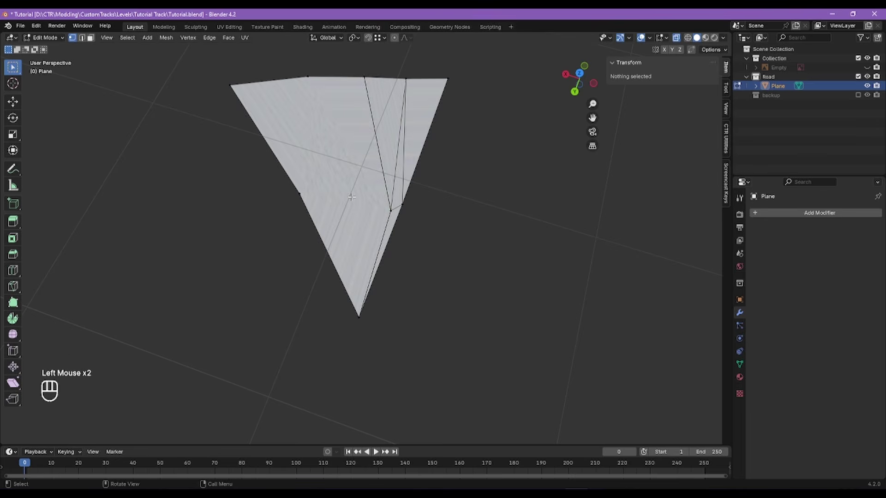
key(l)
key(l)
click(443, 221)
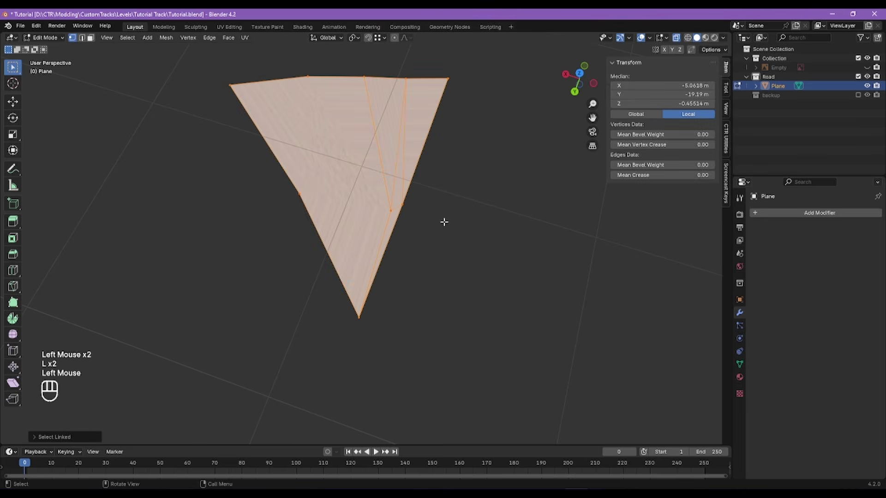
click(90, 38)
click(326, 158)
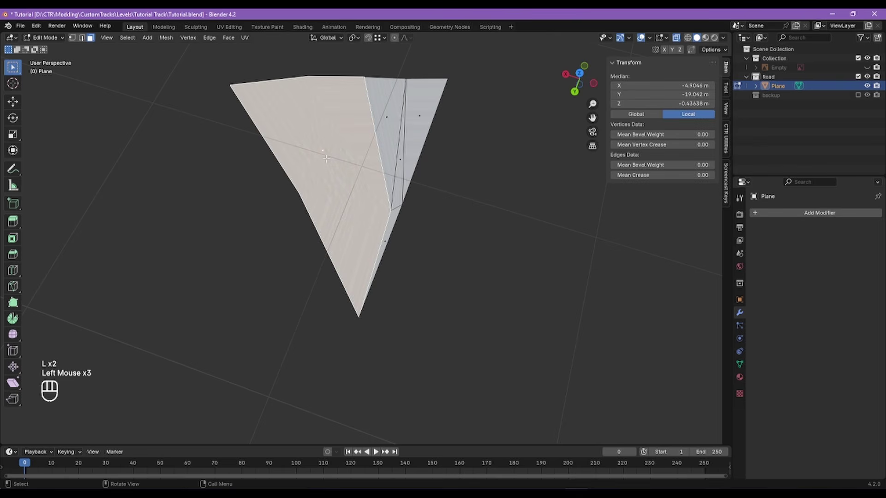
key(y)
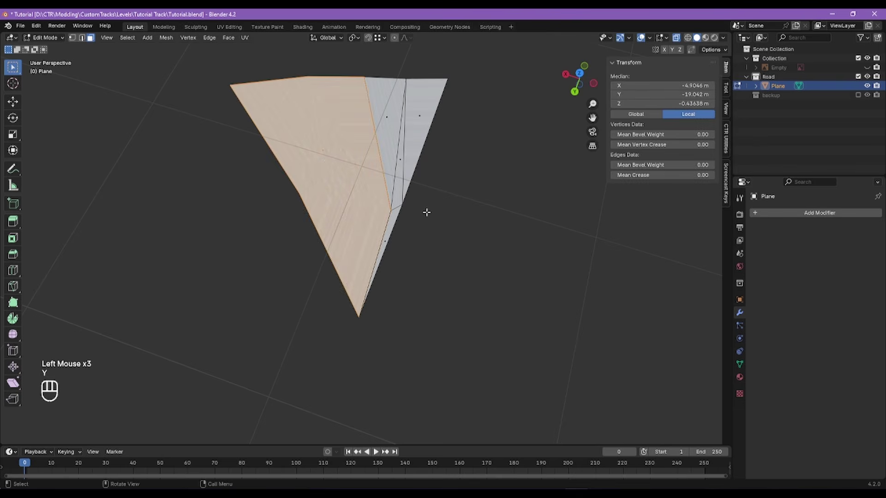
key(shift+h)
key(1)
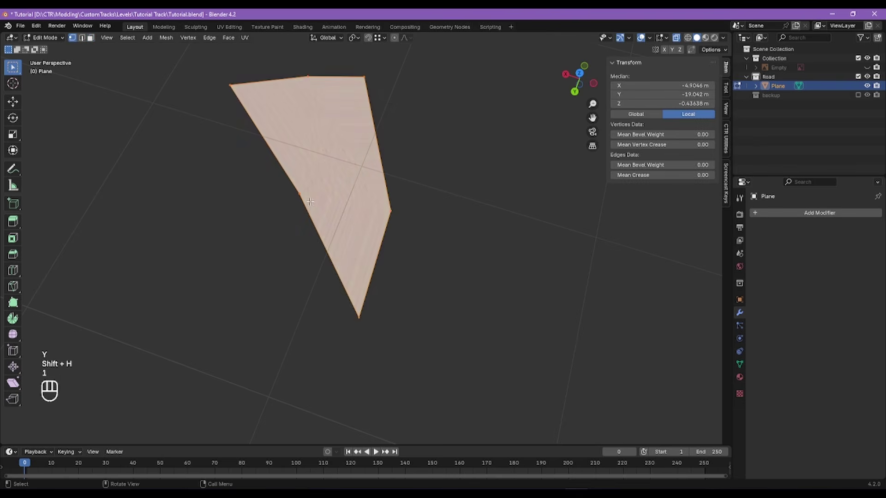
Step: Connect the two waist vertices of the isolated face with an edge
click(300, 194)
shift+click(391, 211)
key(j)
Step: Connect the middle vertex of the face's outer edge to each waist vertex and unhide the road mesh
click(306, 76)
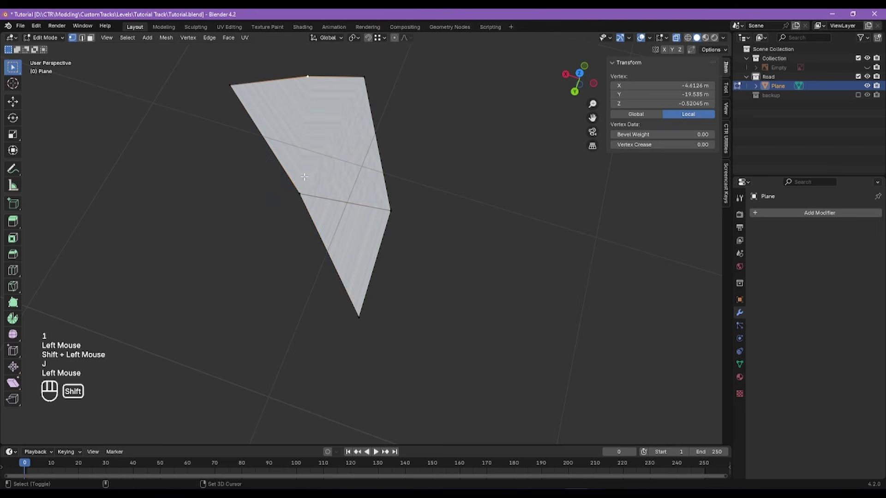
shift+click(300, 194)
key(j)
click(382, 205)
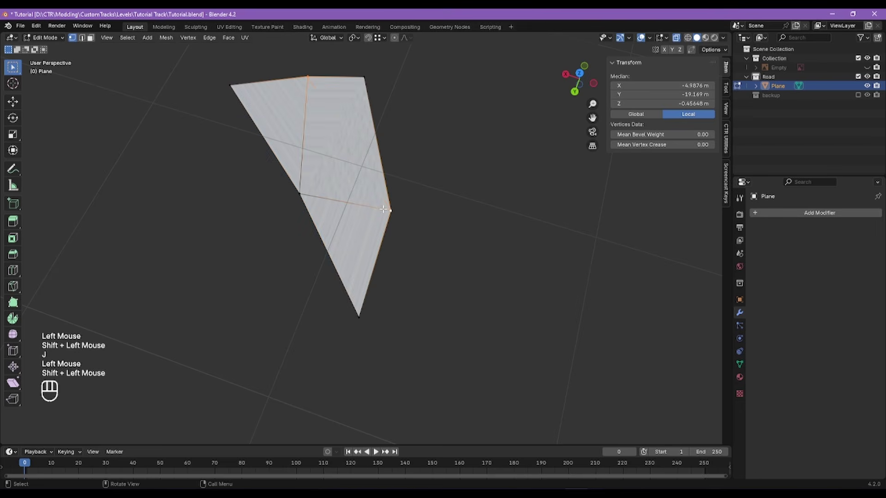
shift+click(391, 209)
key(j)
key(alt+h)
click(413, 317)
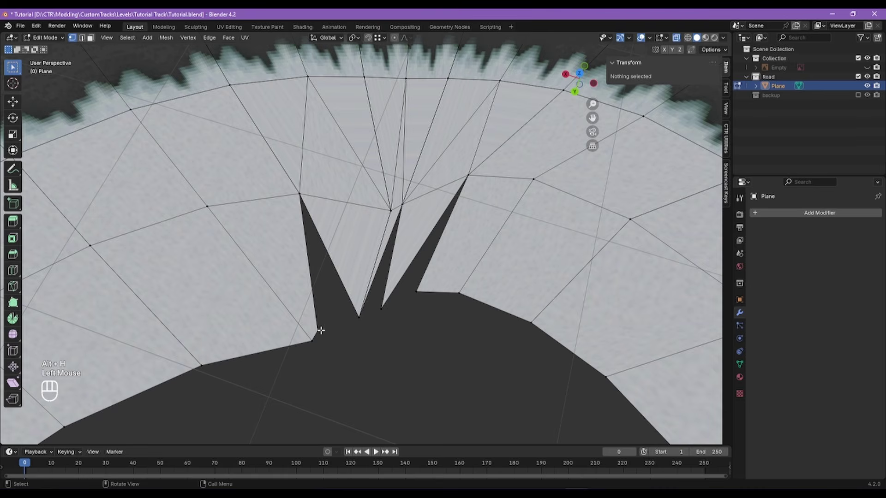
Step: Snap the neighbouring block's inner corner vertex onto the merged inner tip to close the widest gap
alt+right_drag(321, 330, 354, 314)
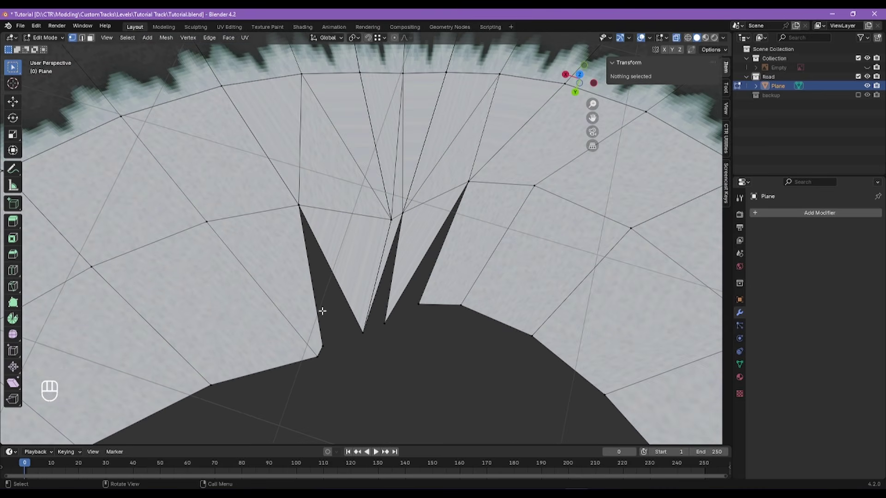
click(322, 344)
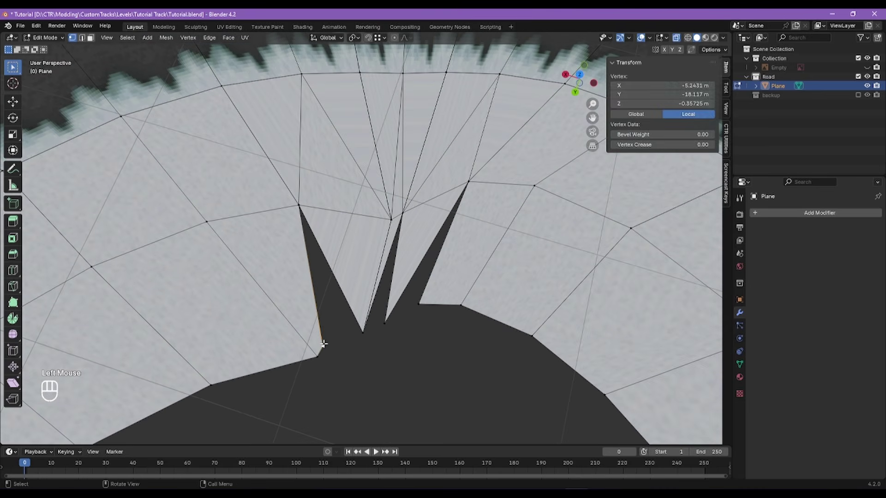
key(g)
ctrl+click(364, 333)
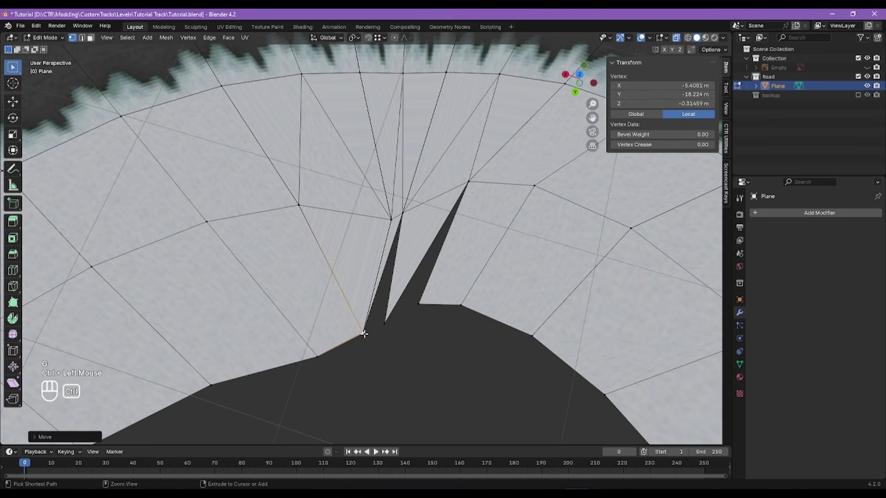
Step: Snap the remaining inner corner vertices on both sides of the gaps onto the merged inner tip, using vertex snapping
click(381, 38)
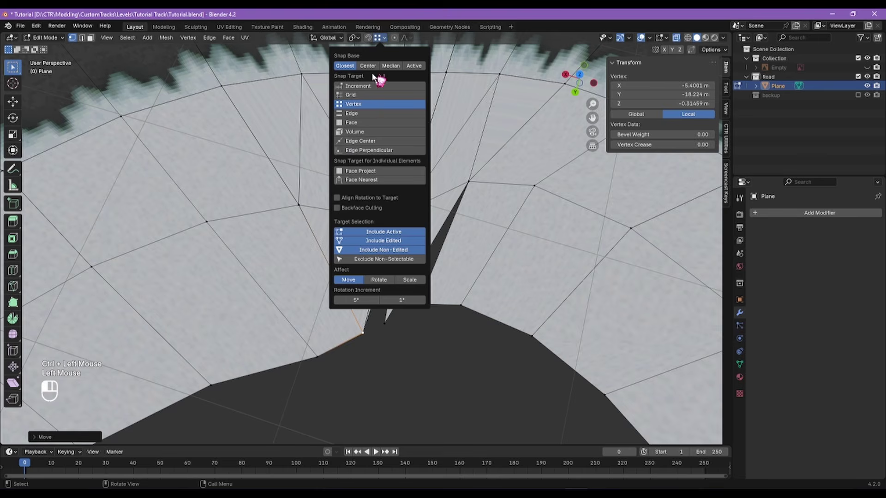
click(389, 320)
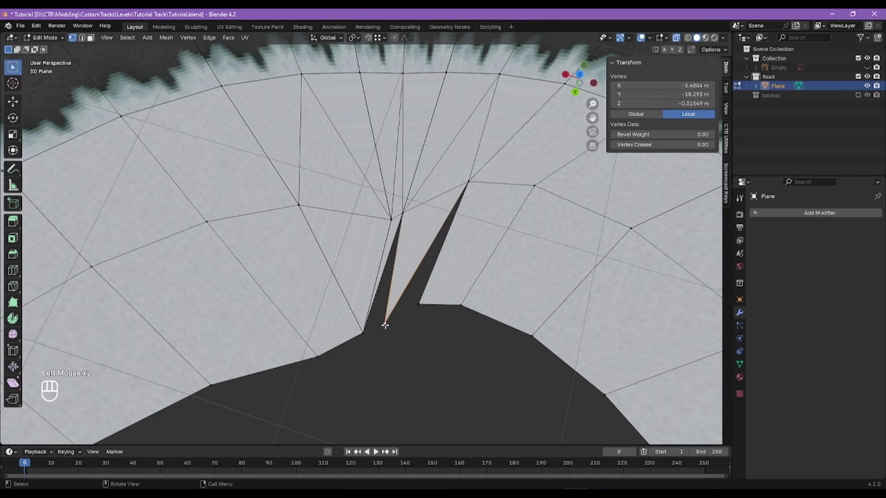
key(g)
ctrl+click(365, 330)
click(366, 331)
key(g)
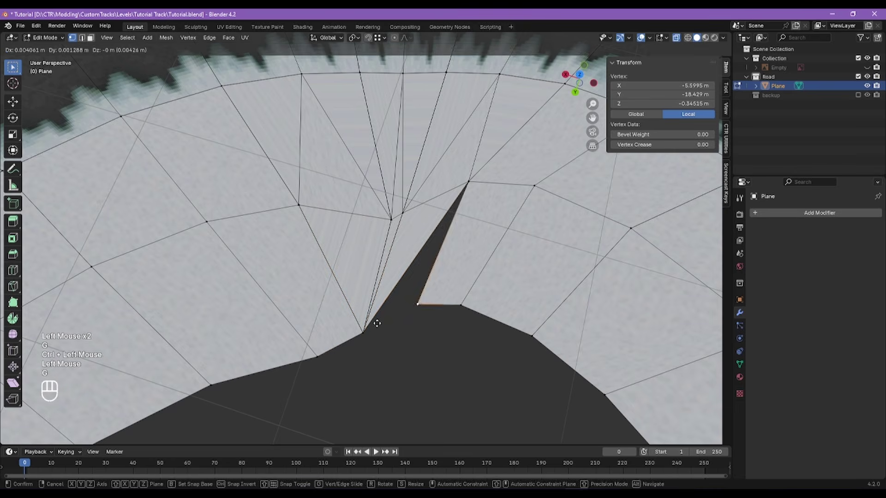
ctrl+click(365, 330)
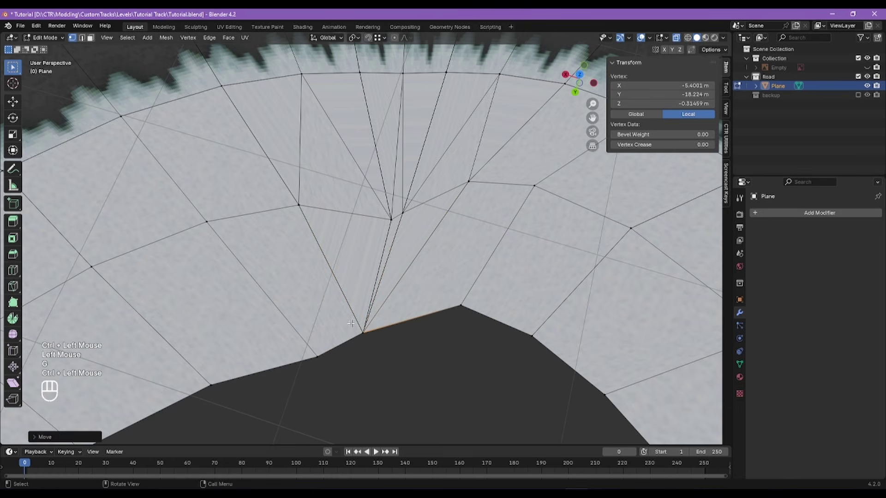
Step: In top view, reposition the merged inner tip and the neighbouring inner-edge vertex to smooth the bend's inner curve
ctrl+alt+right_click(389, 296)
ctrl+alt+right_click(389, 296)
ctrl+alt+right_click(390, 297)
click(410, 356)
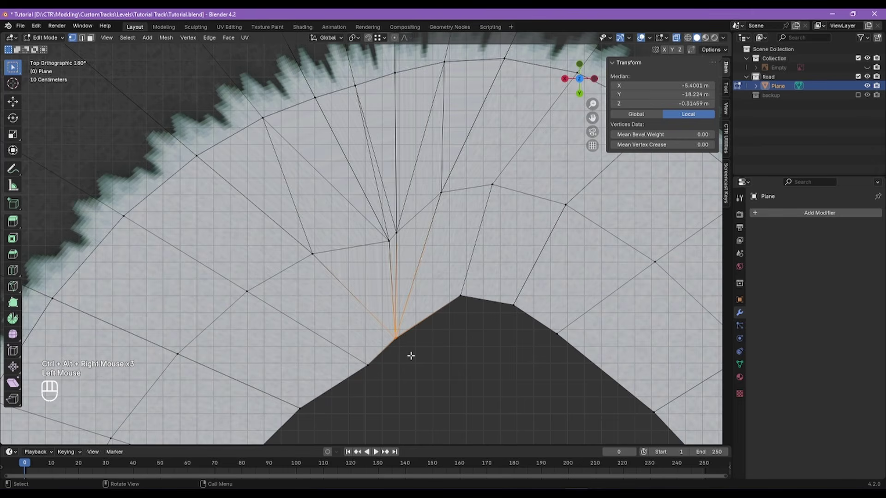
key(g)
click(429, 325)
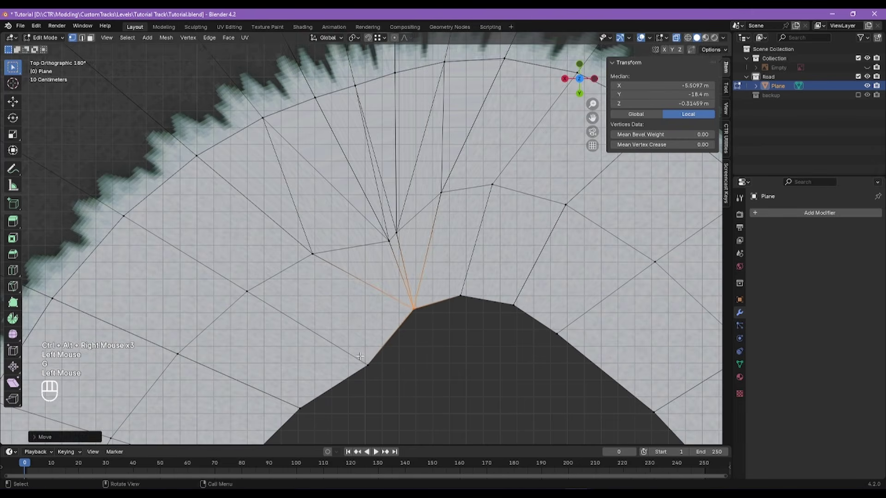
click(363, 359)
key(g)
click(370, 342)
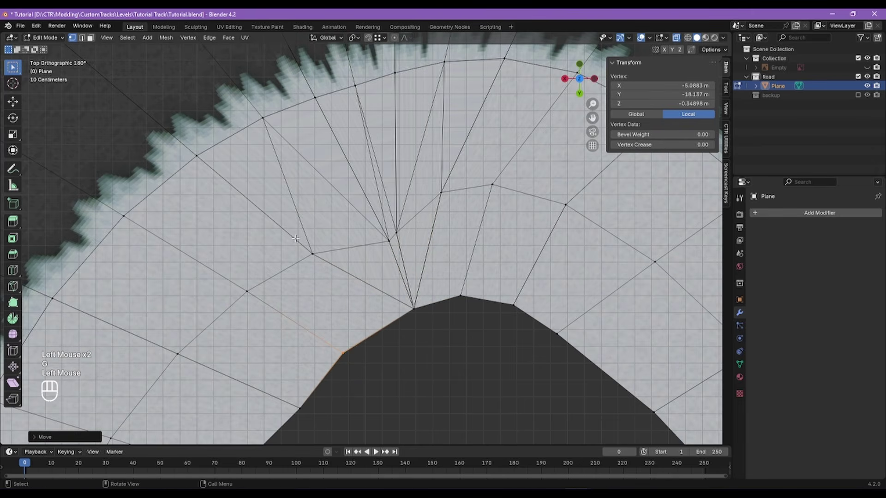
Step: Even out the white strip's middle row by moving its three crowded vertices above and left of the inner tip
click(312, 253)
key(g)
click(328, 261)
drag(390, 249, 390, 249)
key(g)
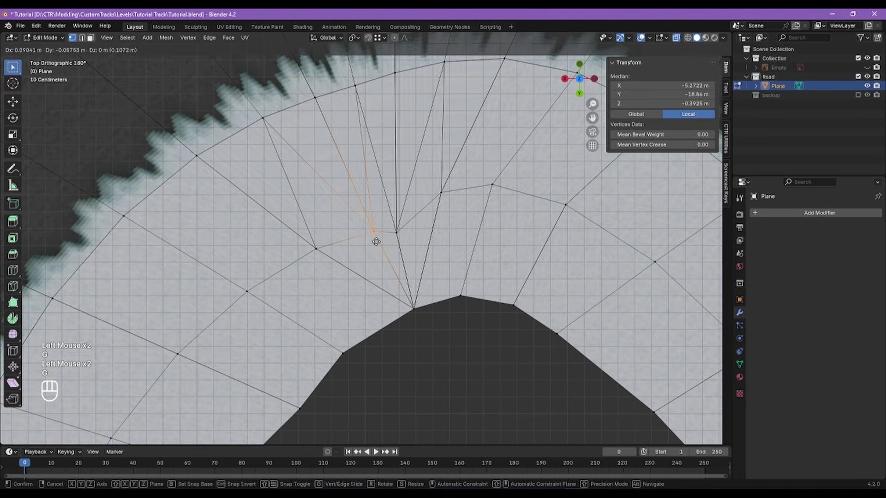
click(368, 237)
click(396, 231)
key(g)
click(413, 211)
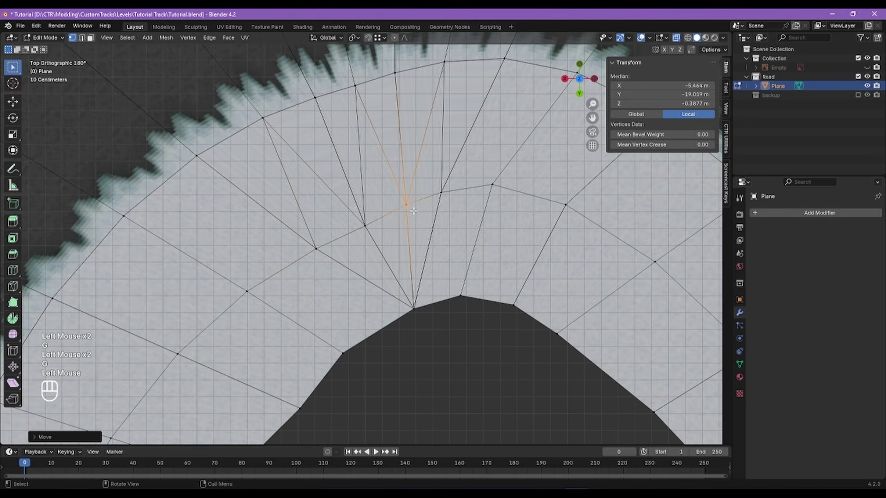
Step: Space out the three middle-row vertices of the white strip to the right of the inner tip
drag(446, 197, 445, 197)
key(g)
click(456, 199)
drag(514, 199, 514, 199)
key(g)
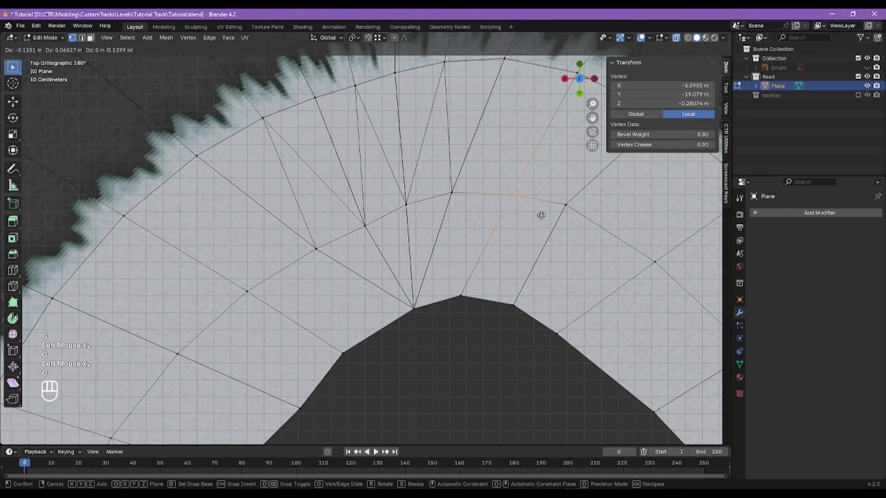
click(535, 210)
click(565, 204)
key(g)
click(601, 228)
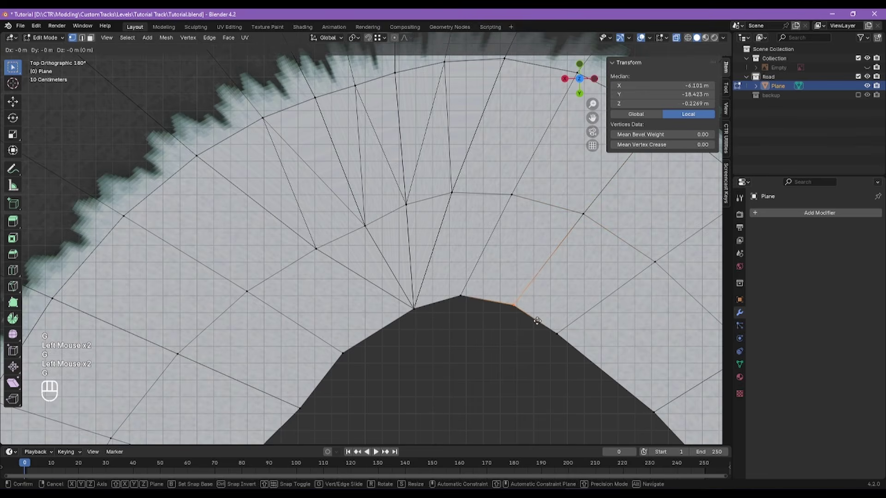
Step: Adjust the inner-edge vertices right of the tip and the merged tip itself to round the bend
click(461, 296)
key(g)
click(474, 307)
click(414, 308)
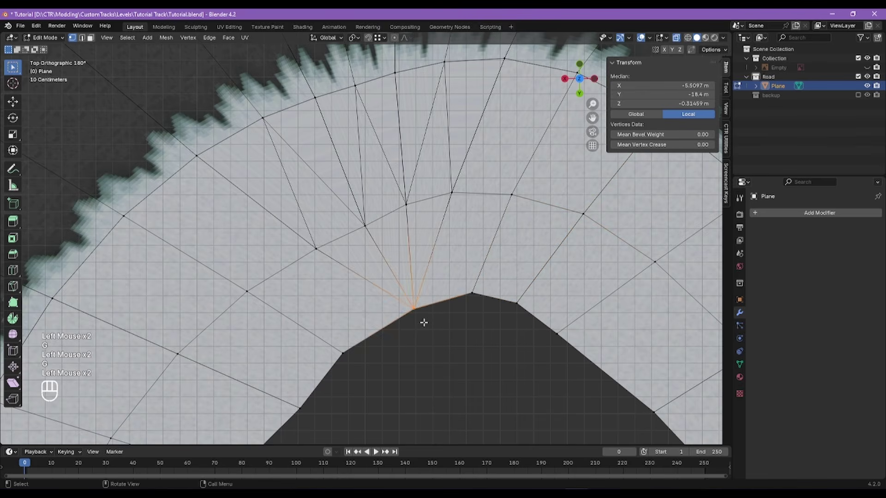
key(g)
click(415, 300)
scroll(412, 244, down, 1)
scroll(412, 243, down, 2)
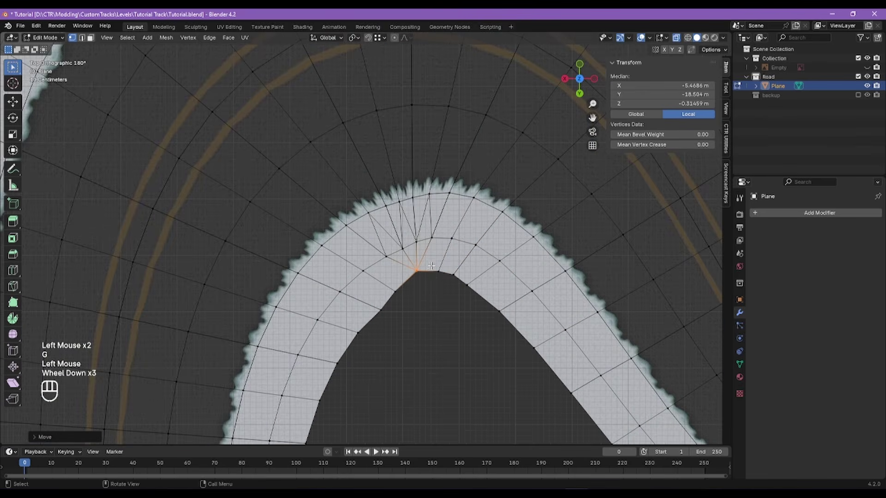
Step: Select the linked faces of the narrow dark road block above the inner tip and hide everything else
scroll(412, 243, up, 2)
alt+shift+right_drag(412, 244, 288, 259)
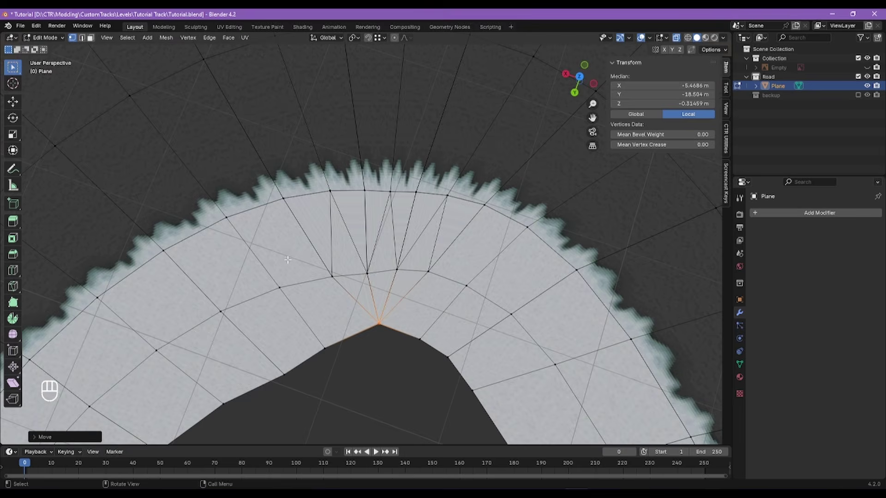
alt+shift+right_drag(396, 231, 316, 314)
scroll(385, 300, down, 4)
scroll(397, 323, up, 3)
alt+right_drag(424, 247, 392, 336)
key(Tab)
click(403, 240)
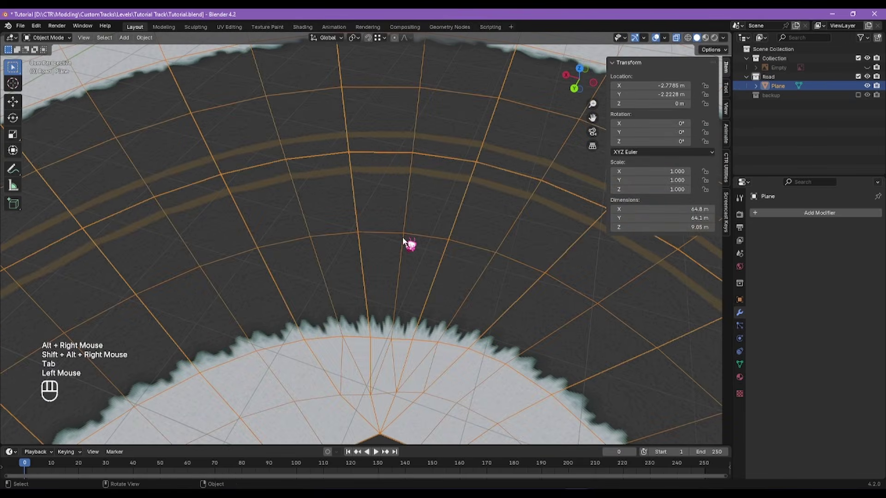
key(Tab)
click(409, 253)
key(3)
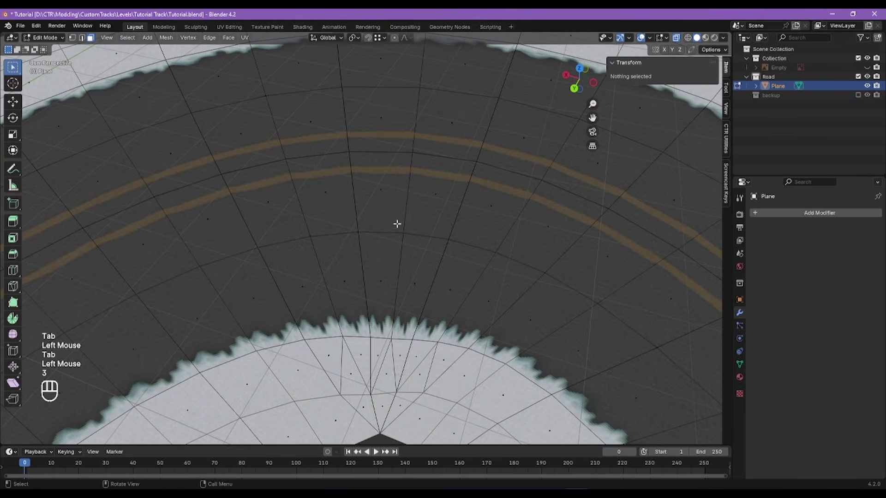
click(414, 249)
key(l)
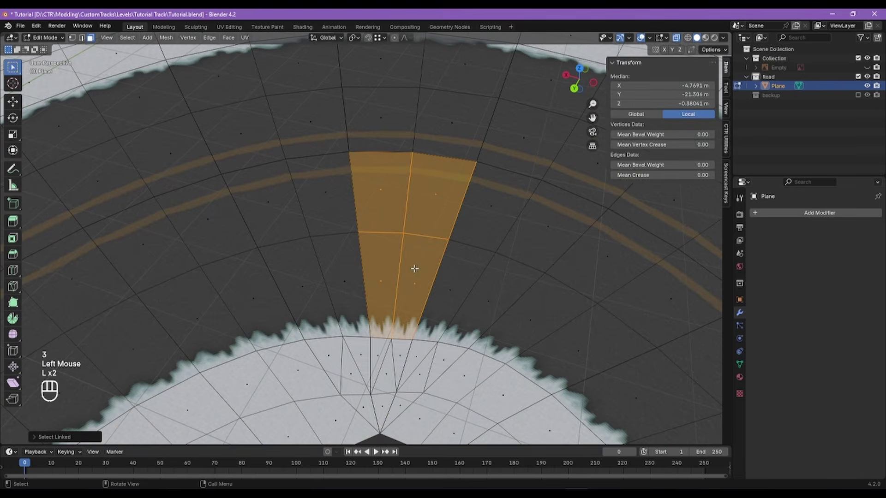
key(shift+h)
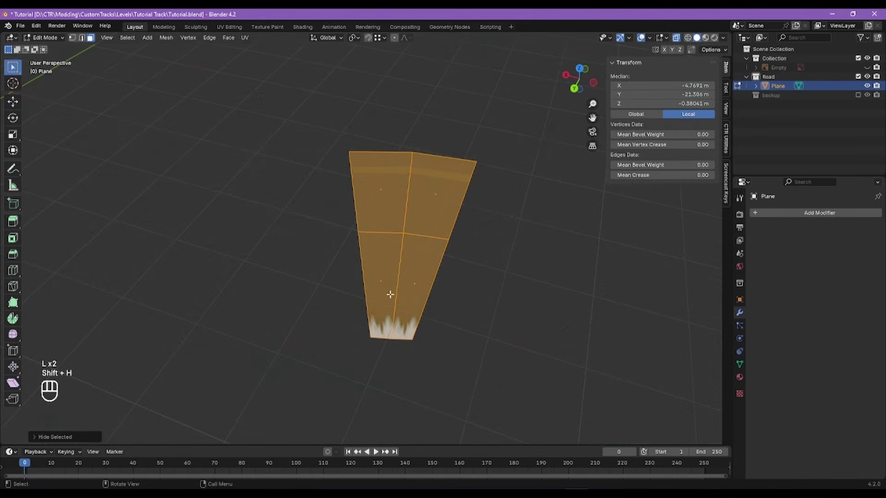
Step: Merge the isolated block's three inner-edge vertices into one and dissolve its central vertex
key(1)
click(371, 338)
shift+click(412, 340)
shift+click(392, 340)
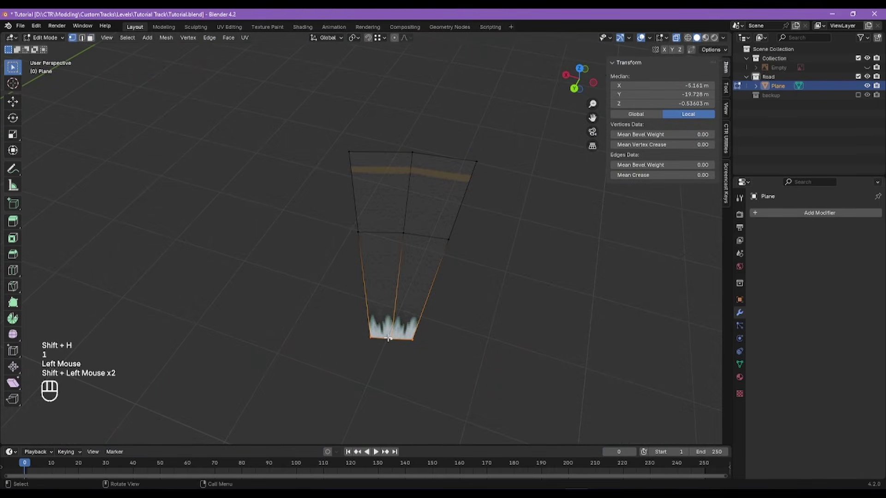
key(m)
click(388, 338)
key(ctrl+x)
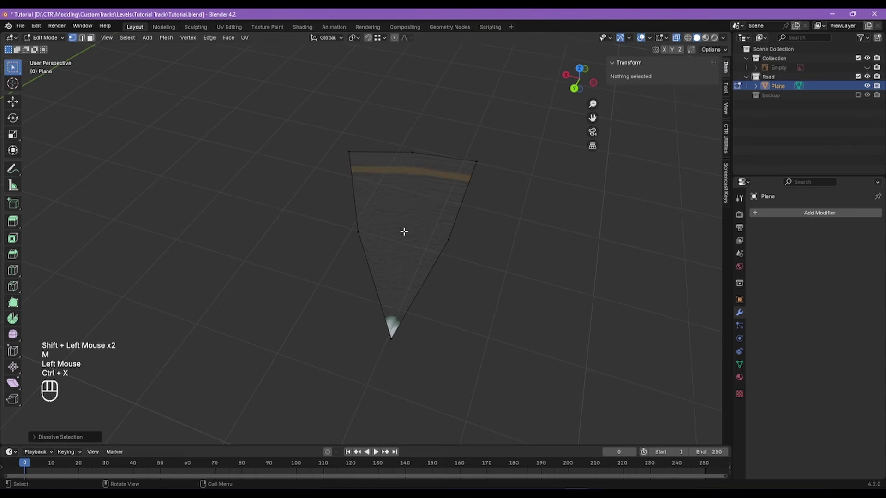
Step: Connect the outer edge's middle vertex to both waist vertices, join the waist vertices, and unhide the road mesh
click(358, 232)
shift+click(412, 153)
key(j)
click(412, 153)
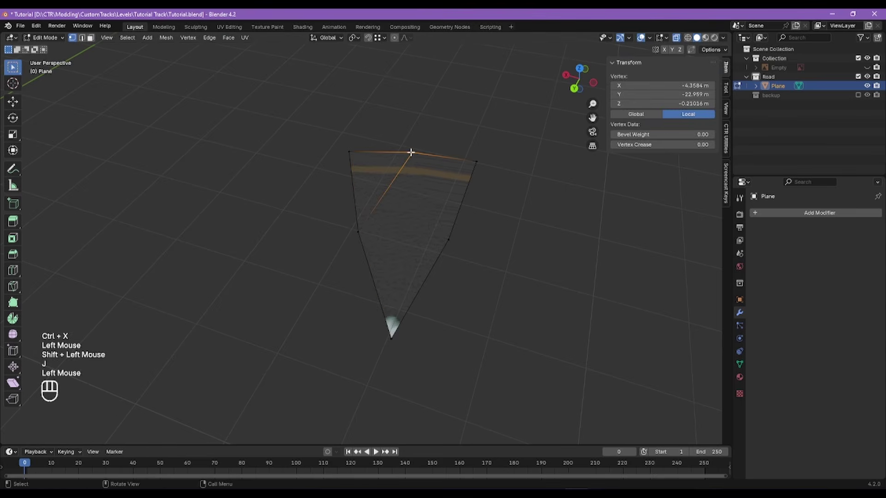
shift+click(450, 238)
key(j)
click(358, 232)
shift+click(463, 243)
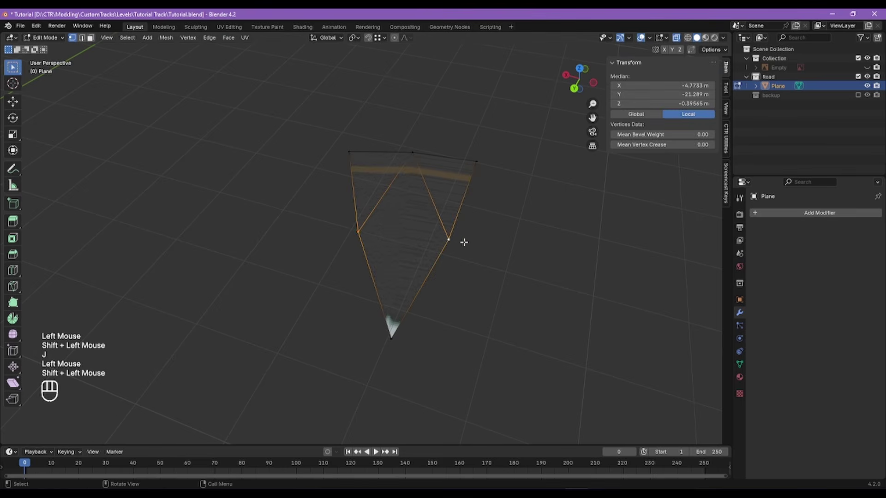
key(j)
key(alt+h)
Step: Delete the narrow white strip faces between the dark block's merged point and the inner tip
click(407, 327)
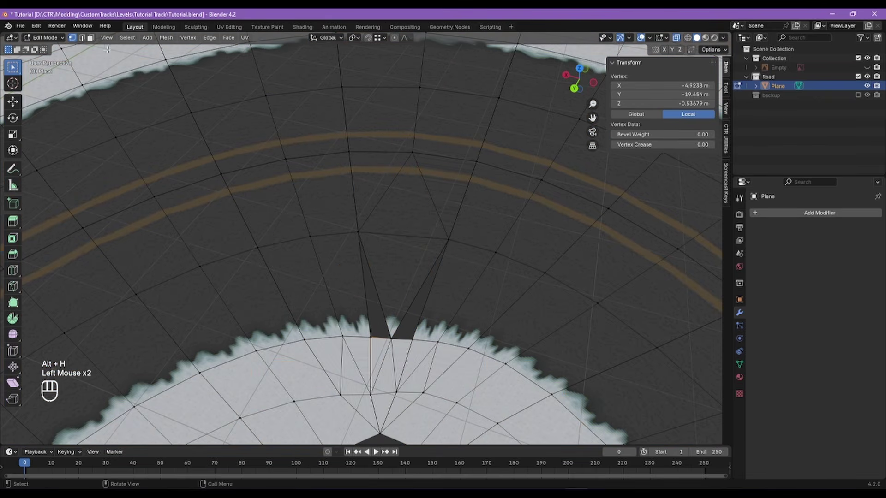
alt+shift+right_drag(286, 231, 387, 323)
click(387, 333)
shift+click(387, 333)
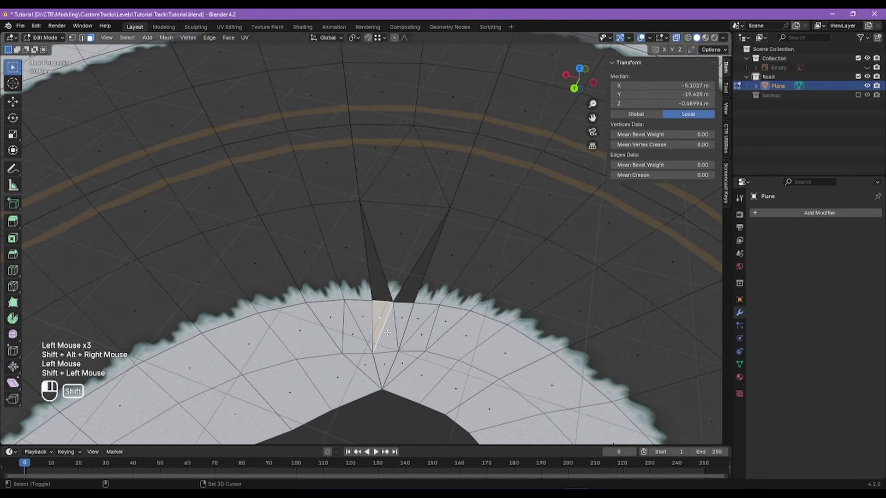
key(x)
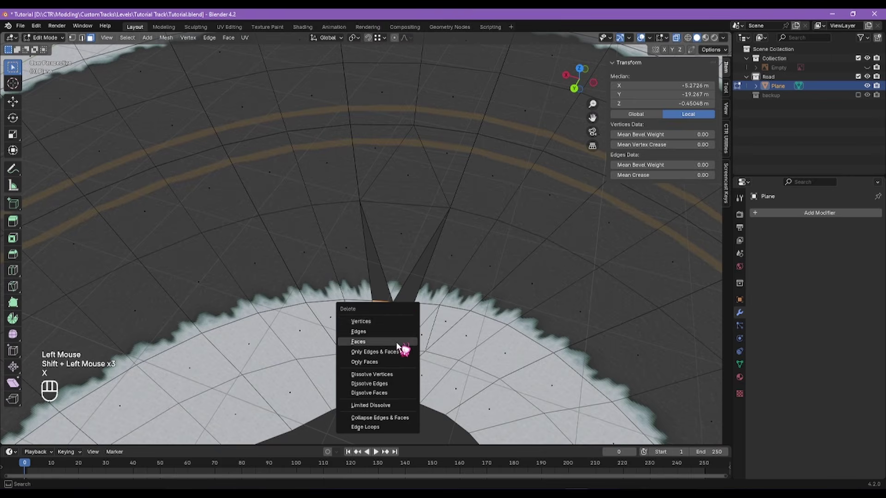
click(397, 342)
key(1)
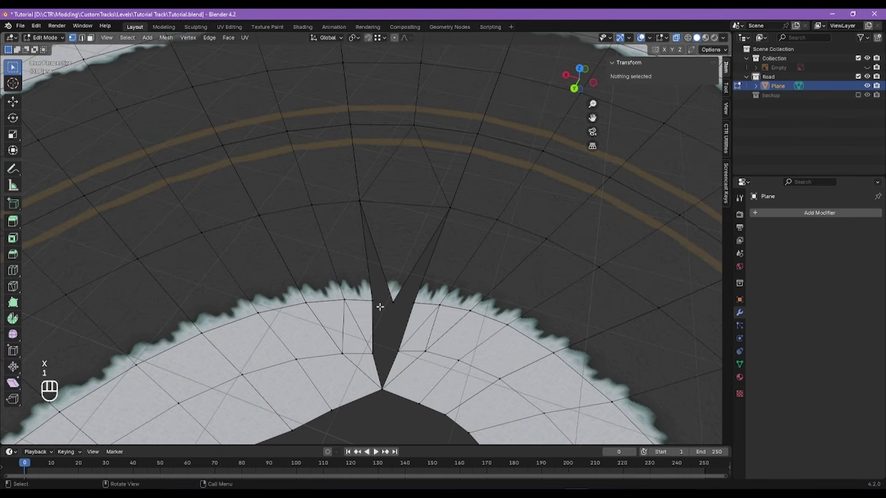
Step: Snap the adjoining blocks' corner vertices on both sides of the opening onto the dark block's merged point
click(373, 300)
key(alt+z)
click(365, 296)
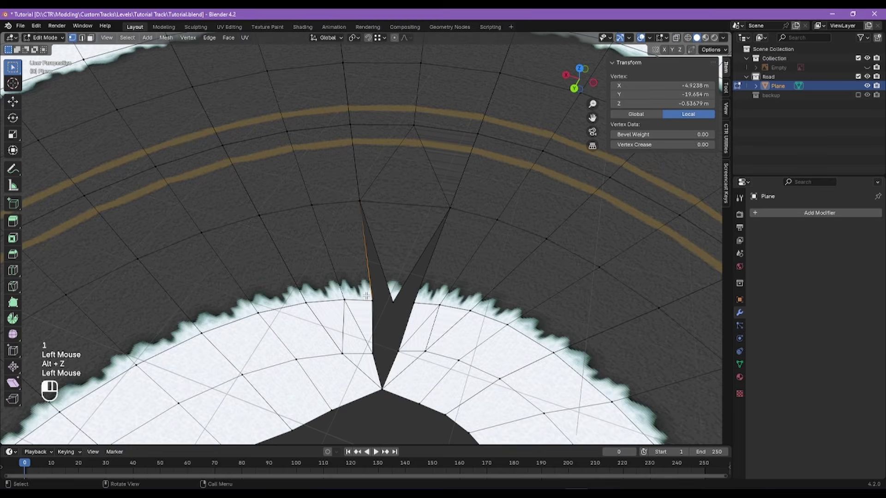
key(alt+z)
click(375, 304)
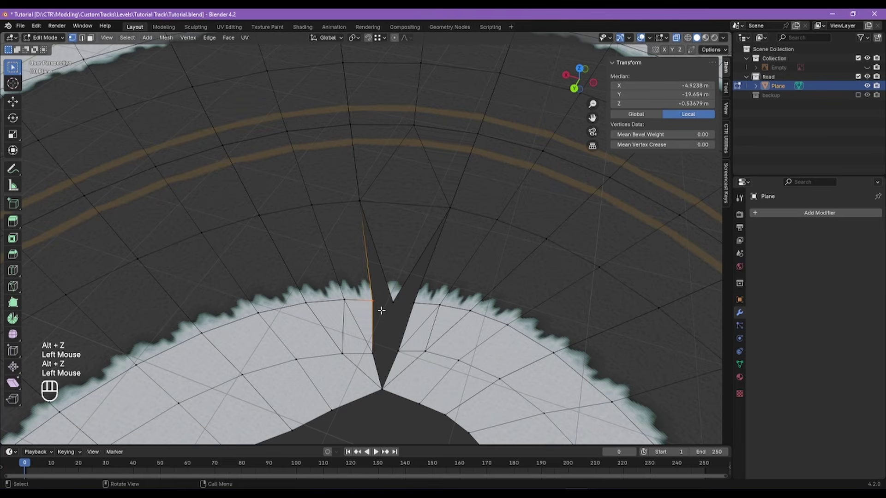
key(g)
ctrl+click(390, 303)
click(403, 298)
key(g)
ctrl+click(374, 347)
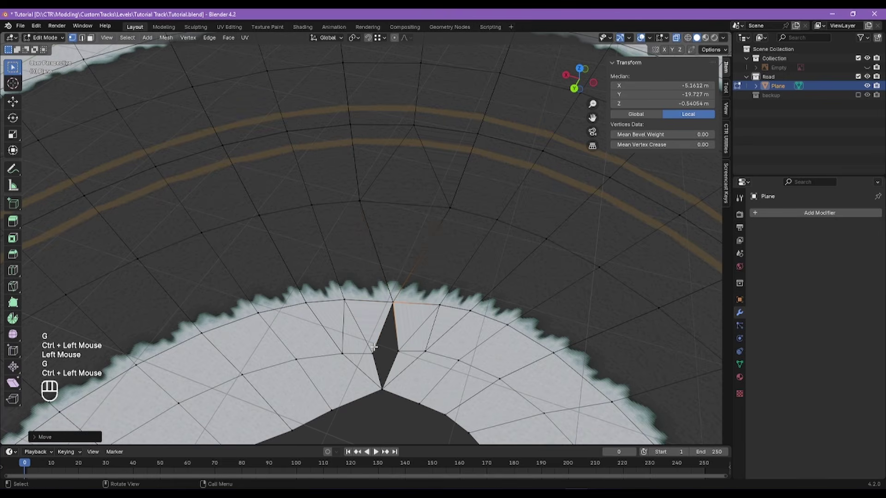
Step: Snap the white gap's left middle-row vertices onto the right ones, and reposition the joined vertices to even the spacing
click(373, 349)
key(g)
ctrl+click(397, 351)
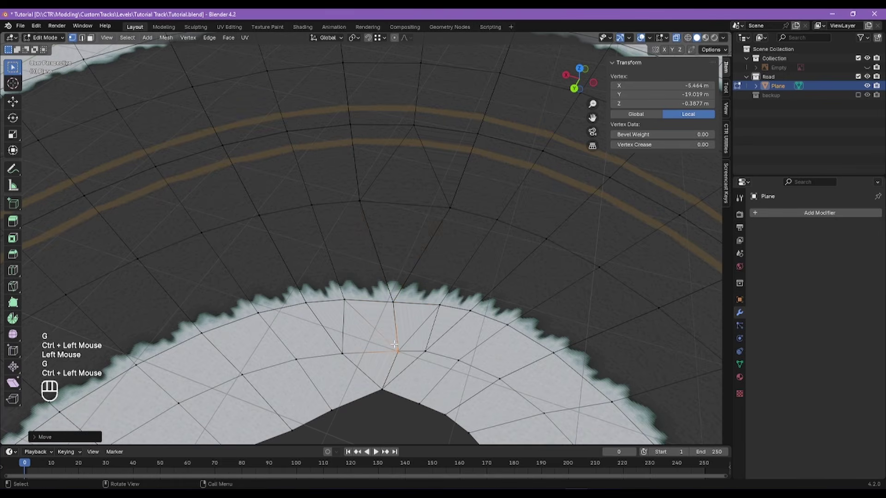
click(402, 353)
key(g)
click(390, 345)
alt+right_drag(390, 345, 418, 302)
scroll(418, 322, down, 2)
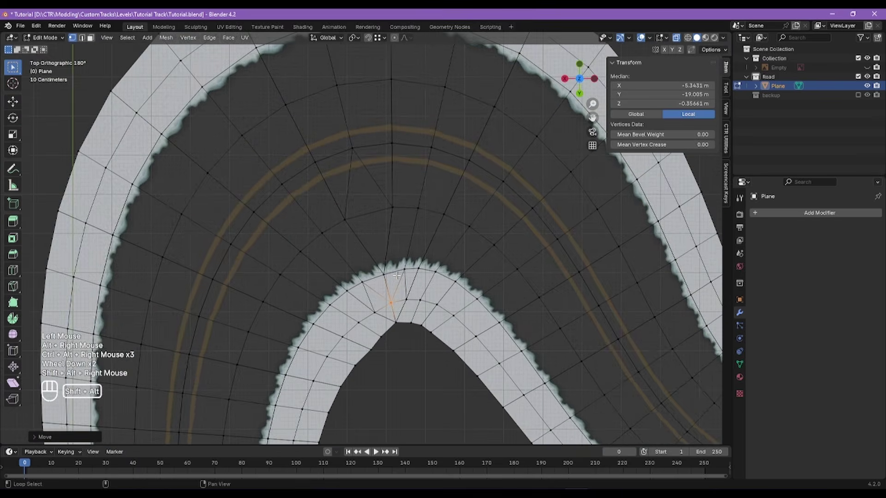
Step: Reposition the two waist vertices of the simplified dark block to even out the inner lane's middle row
scroll(418, 301, up, 2)
scroll(365, 197, down, 1)
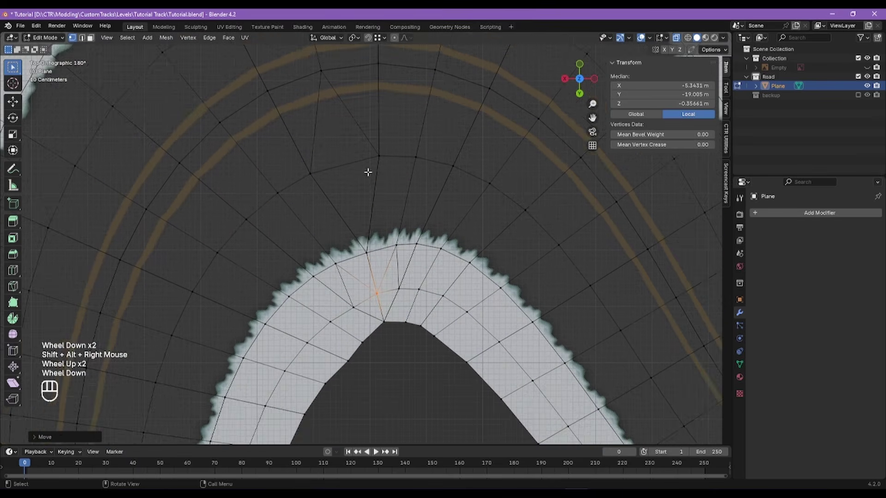
alt+shift+right_drag(366, 172, 340, 234)
click(336, 226)
key(g)
click(353, 242)
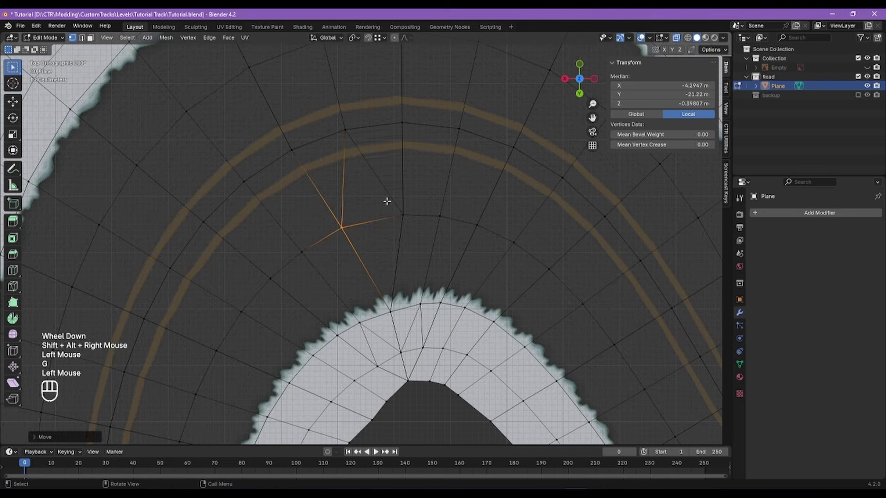
click(406, 218)
key(g)
click(406, 220)
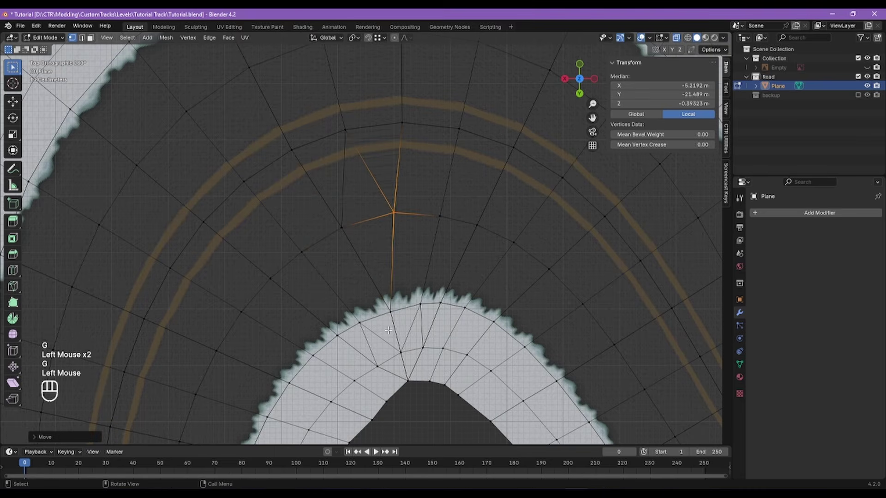
Step: Reposition the vertices where the white inner strip meets the dark road, at the bend's apex and left flank, to smooth the curve
click(392, 309)
key(g)
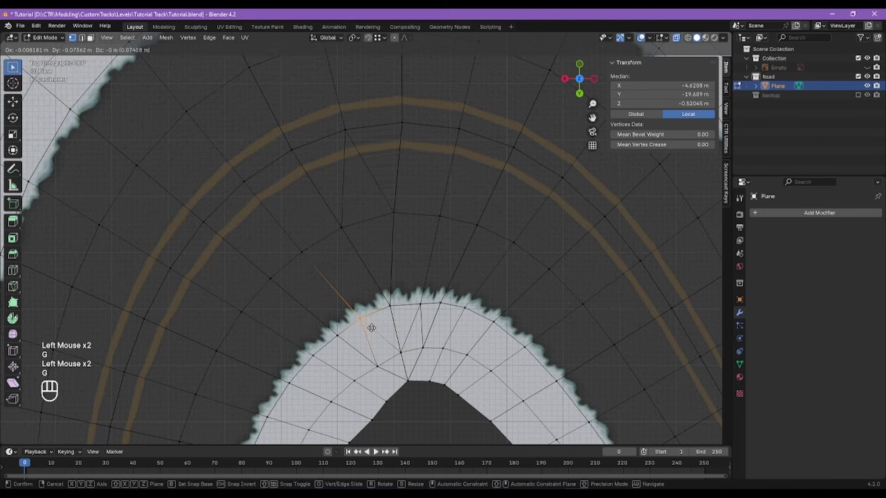
click(369, 327)
click(360, 317)
key(g)
click(355, 335)
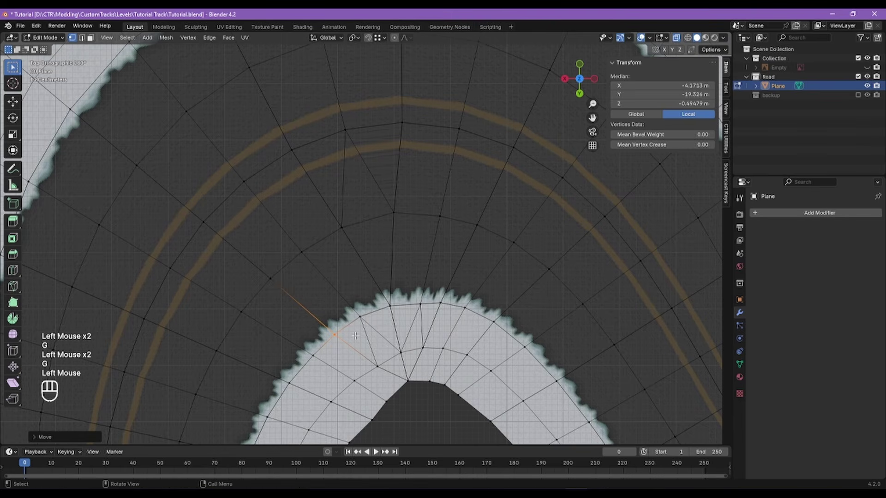
click(415, 301)
key(g)
click(413, 299)
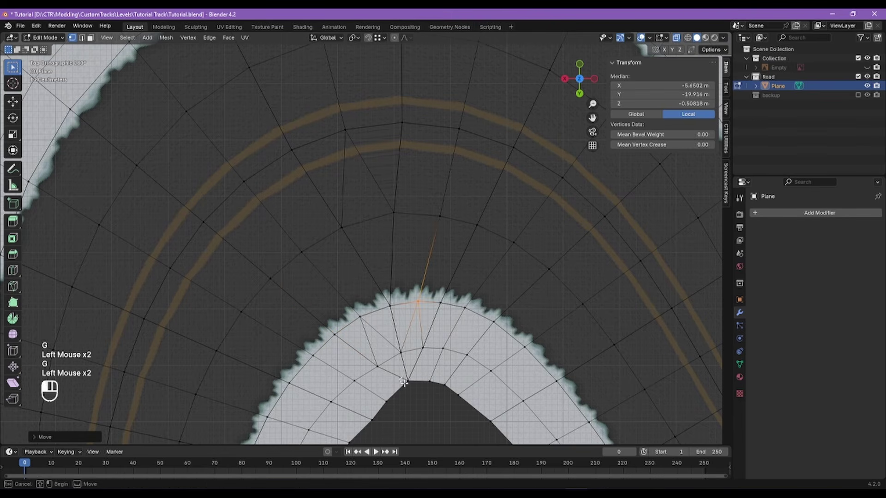
Step: Reposition the two innermost edge vertices on the left flank of the white strip to round its outline
click(391, 401)
key(g)
click(392, 407)
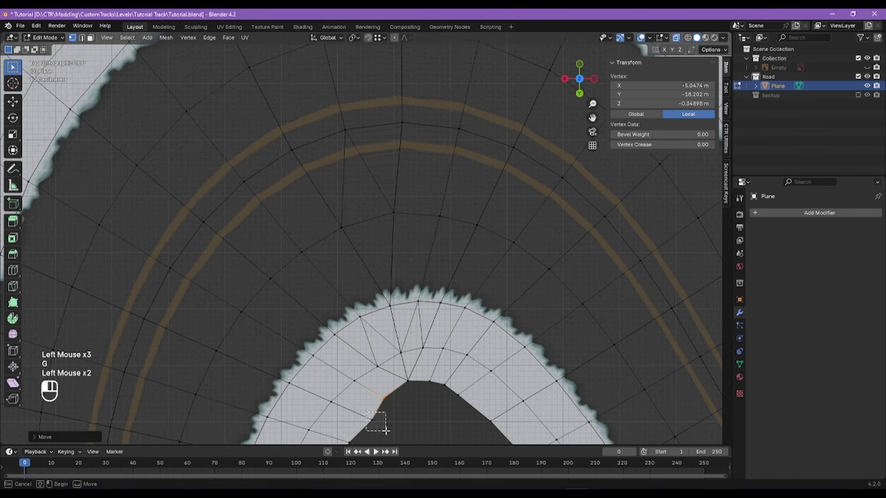
drag(386, 430, 385, 429)
key(g)
click(375, 425)
Step: Reposition the white strip's inner-edge and middle-row vertices on the right flank of the bend to even their spacing
click(490, 370)
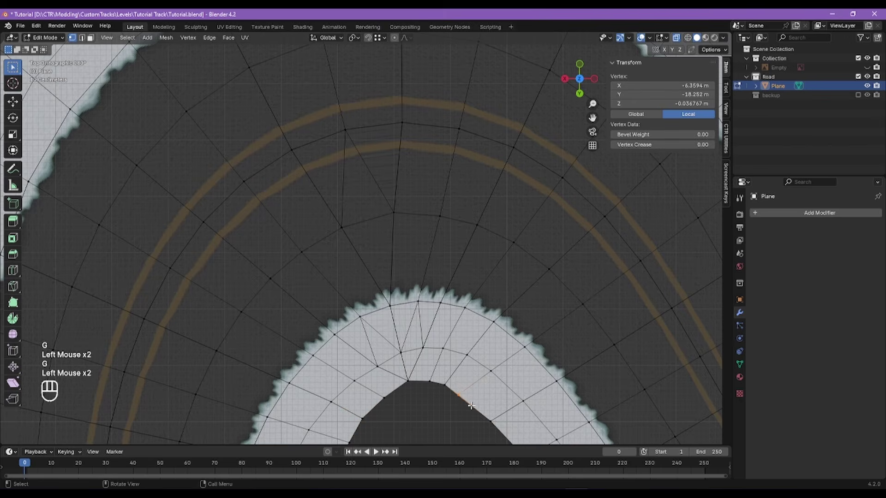
key(g)
click(510, 389)
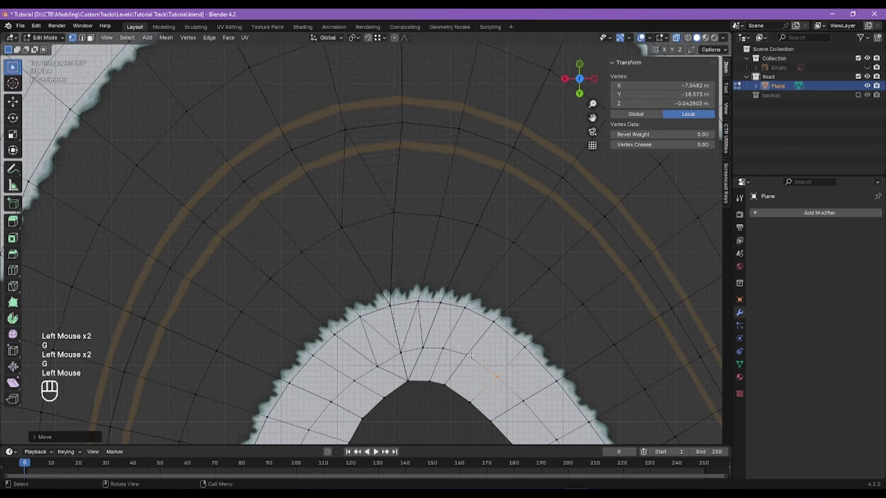
click(467, 356)
key(g)
click(472, 369)
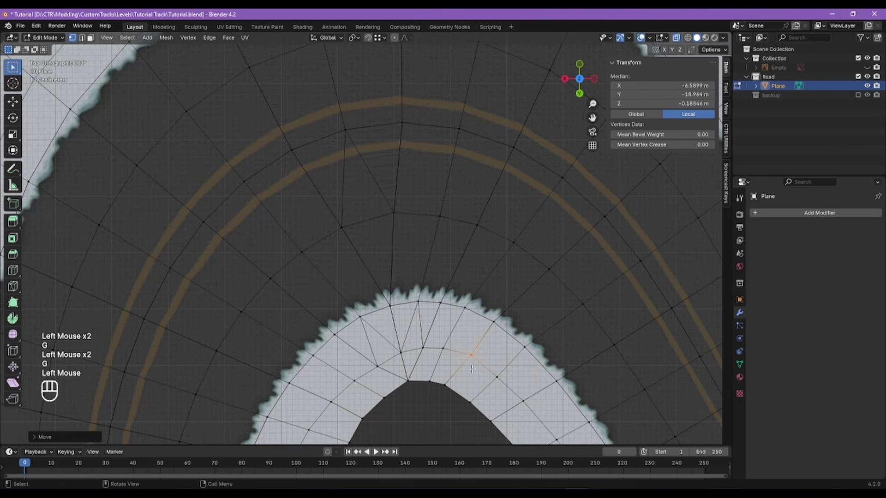
Step: Spread the two apex vertices of the white strip's innermost edge farther apart to round the tip
click(432, 381)
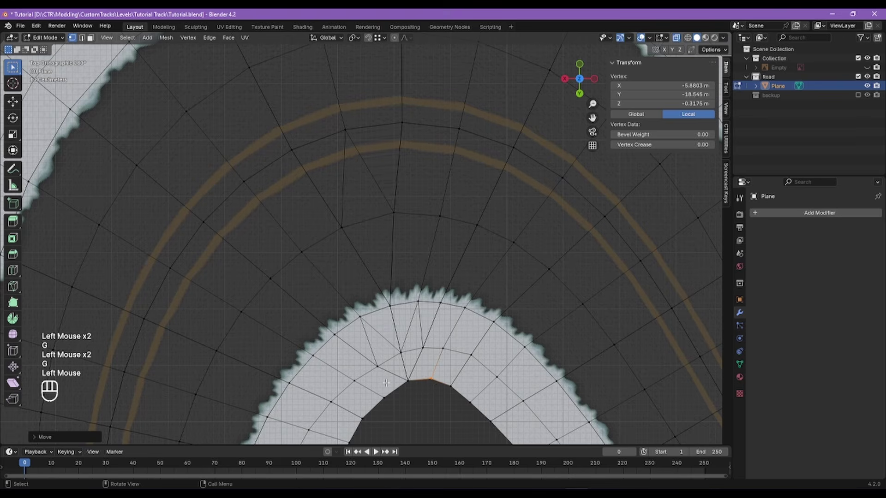
click(408, 381)
key(g)
click(417, 396)
Step: Reposition the two middle-row vertices of the white strip just left of the bend's apex to smooth the row
click(400, 352)
key(g)
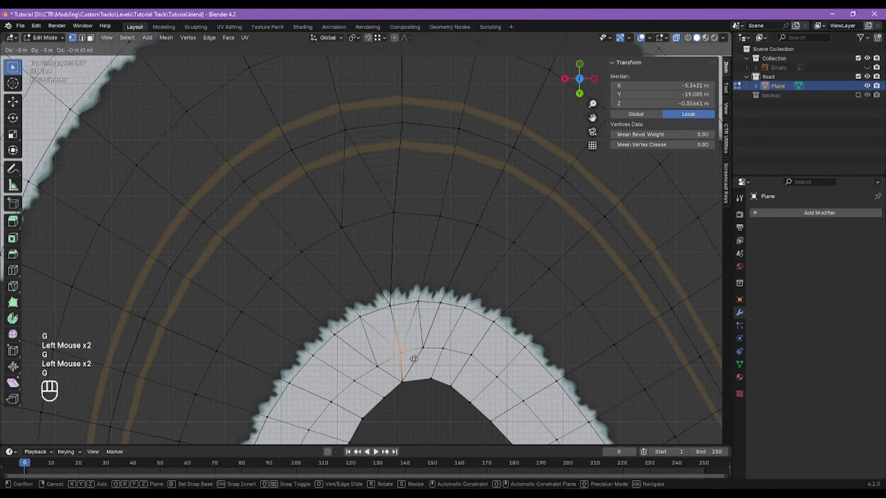
click(407, 355)
drag(386, 377, 386, 377)
key(g)
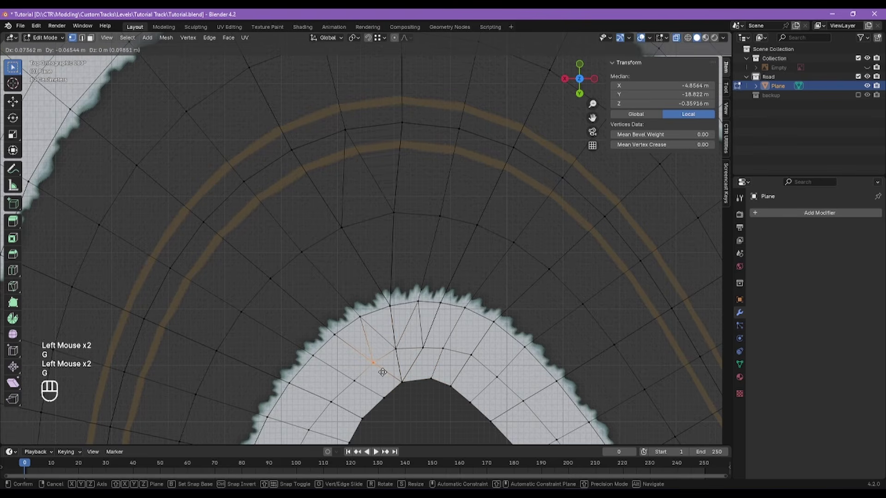
click(382, 372)
Step: Shift the two middle-row vertices at and just right of the white strip's apex outward to even the arc
drag(455, 355, 458, 359)
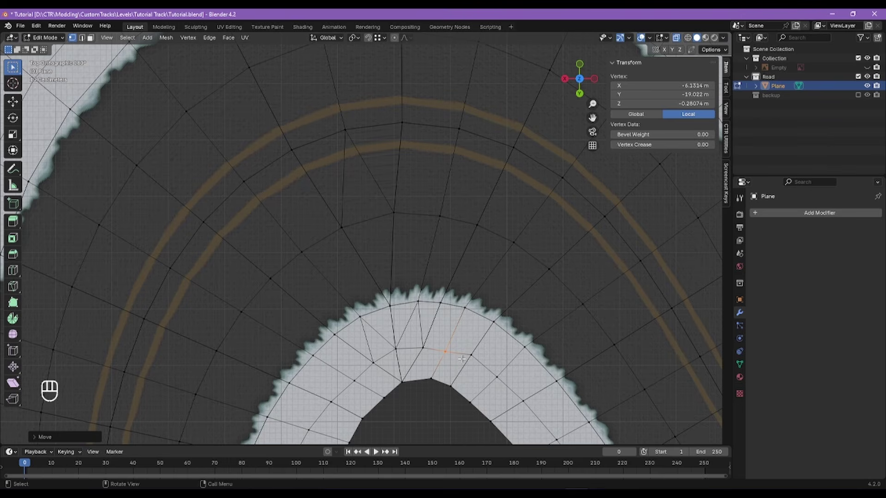
click(423, 346)
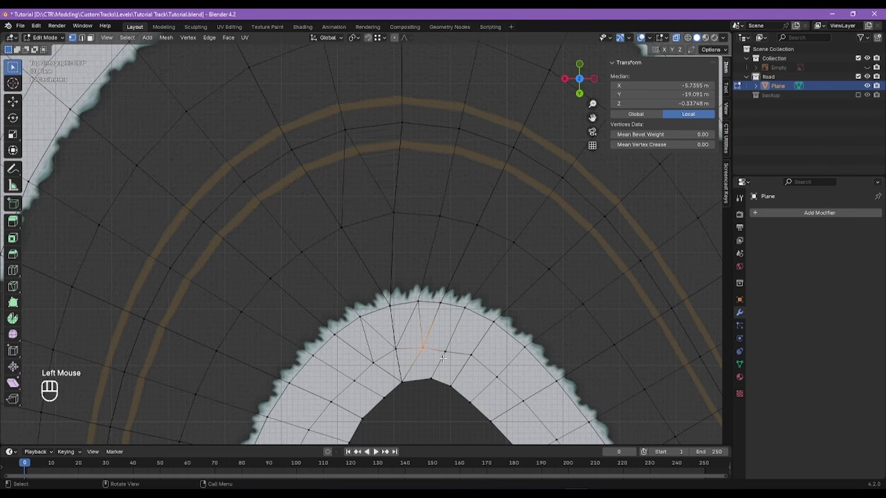
key(g)
click(444, 353)
click(451, 361)
key(g)
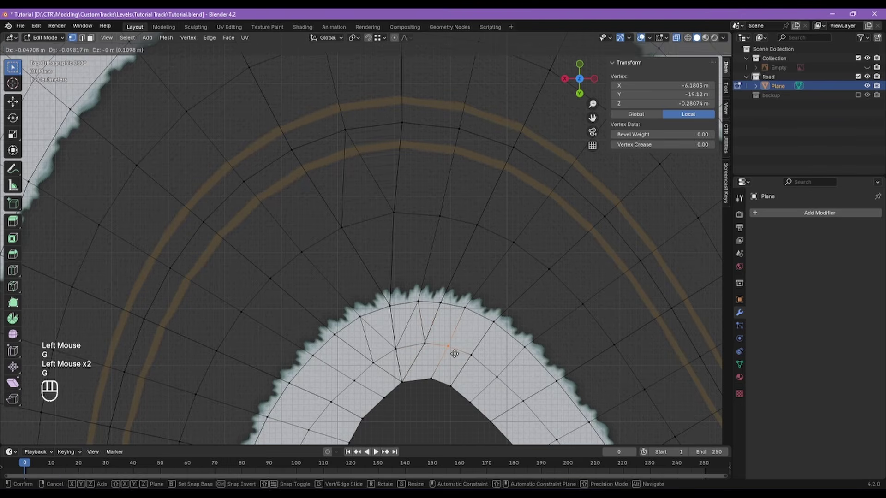
click(456, 354)
Step: Adjust the height of the white strip's left apex vertex on the inner edge along the Z axis
alt+shift+right_click(455, 354)
alt+shift+right_click(448, 306)
alt+right_drag(448, 306, 436, 239)
scroll(389, 227, up, 1)
click(367, 247)
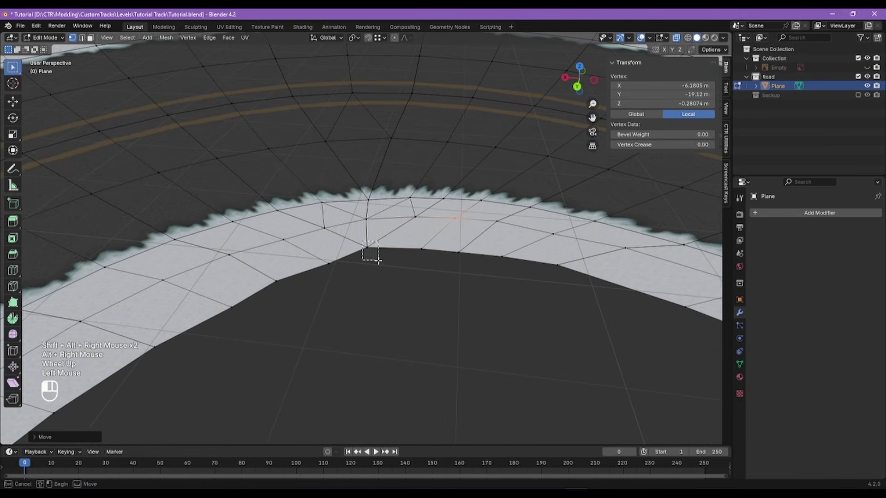
key(g)
key(z)
click(388, 263)
Step: Review the smoothed bend, and examine the next bend's pinched inner white edge by selecting the linked block beside it
alt+right_drag(387, 263, 422, 280)
scroll(371, 300, down, 4)
click(373, 274)
scroll(358, 275, up, 2)
scroll(423, 280, down, 4)
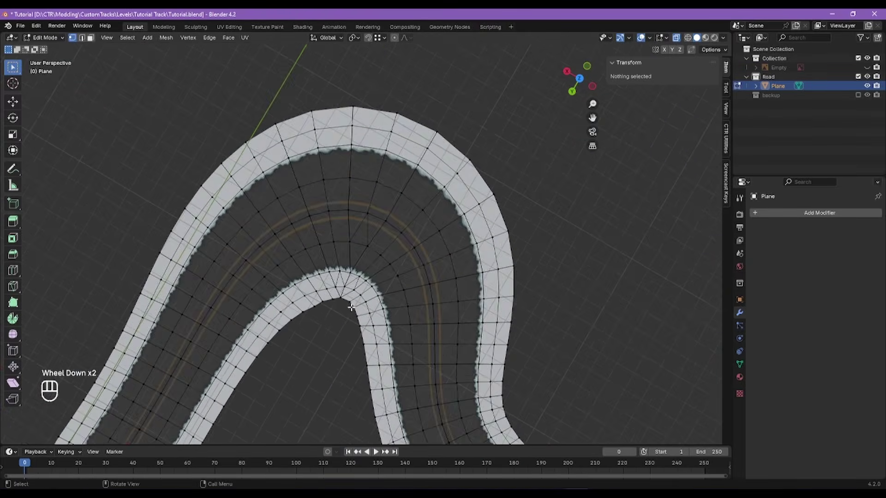
alt+shift+right_drag(401, 352, 402, 196)
scroll(402, 195, up, 5)
click(400, 196)
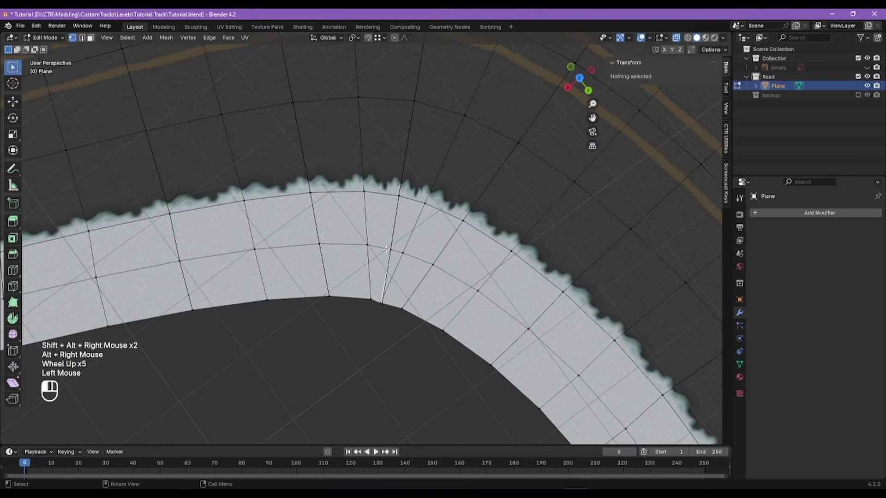
key(l)
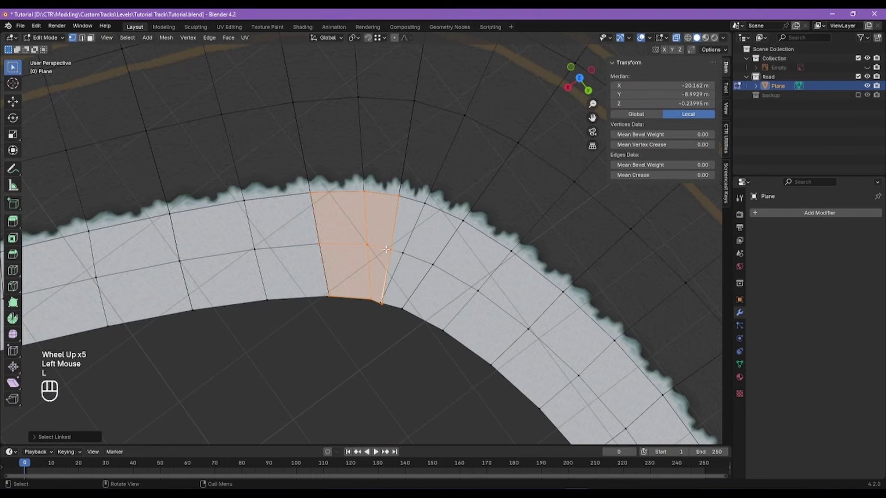
click(373, 338)
Step: Examine which white faces around the pinched seam belong together by selecting them individually and as a linked block in face mode
alt+shift+right_drag(373, 338, 379, 291)
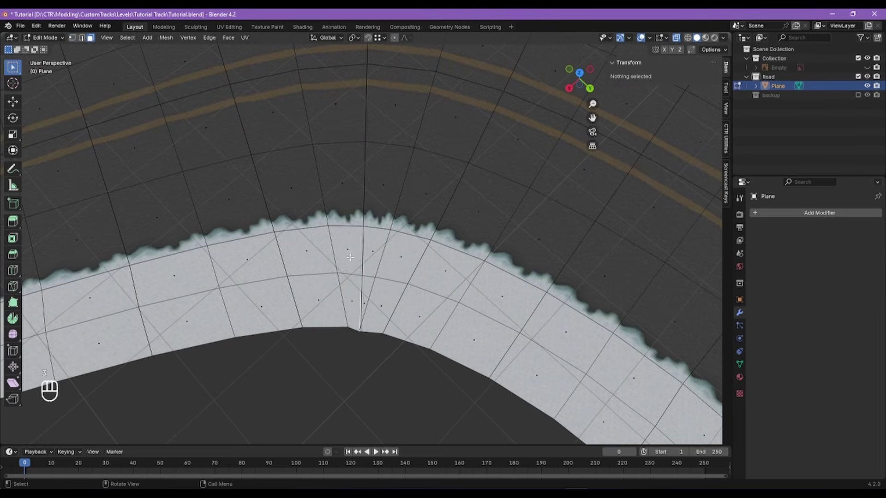
click(350, 259)
click(352, 296)
shift+click(368, 259)
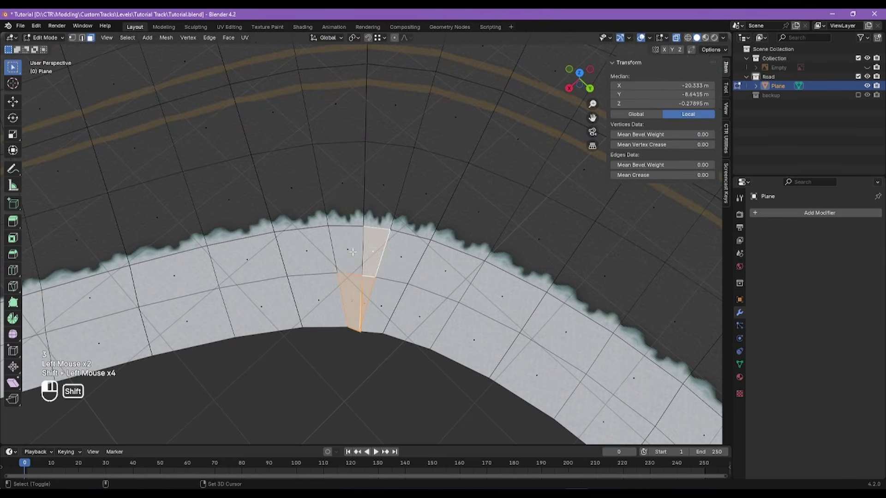
click(352, 365)
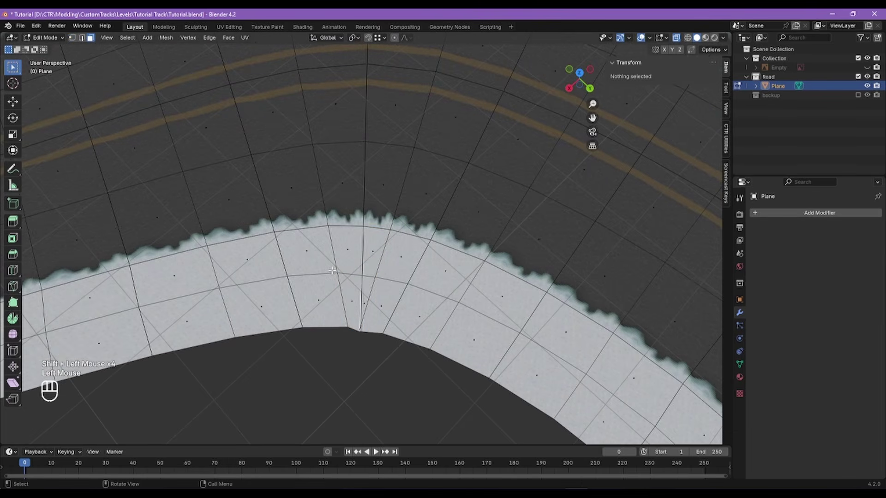
key(l)
click(359, 348)
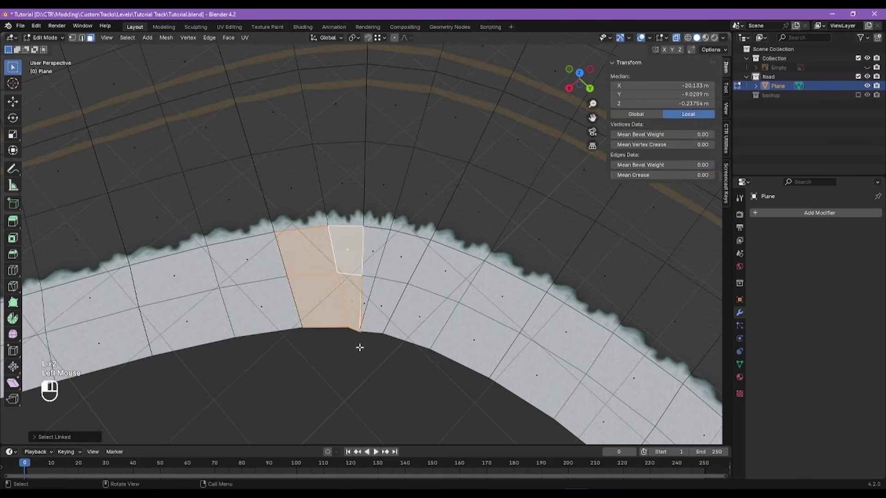
Step: Inspect the linked face blocks on both sides of the pinch at the bend's inner snow edge
key(l)
key(l)
click(351, 353)
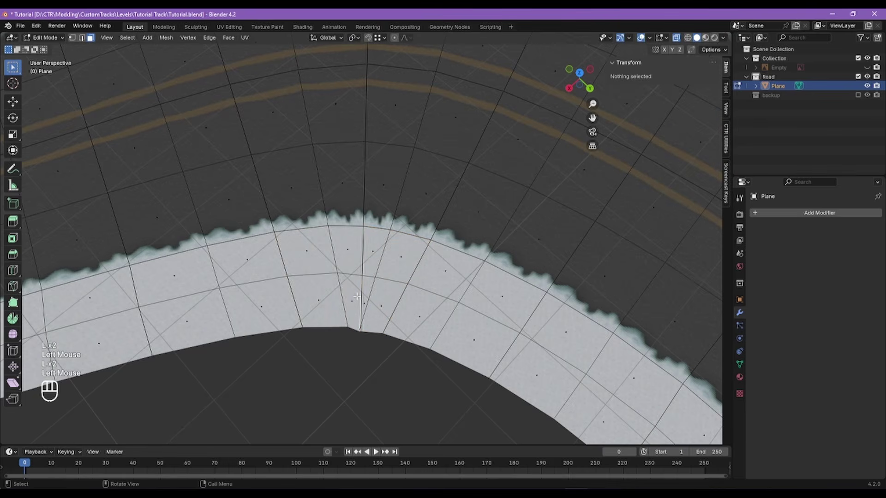
key(l)
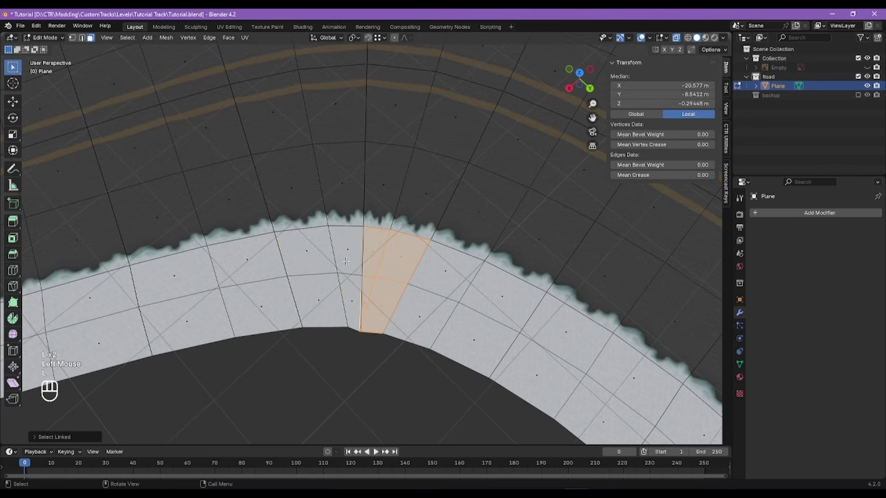
key(l)
click(364, 356)
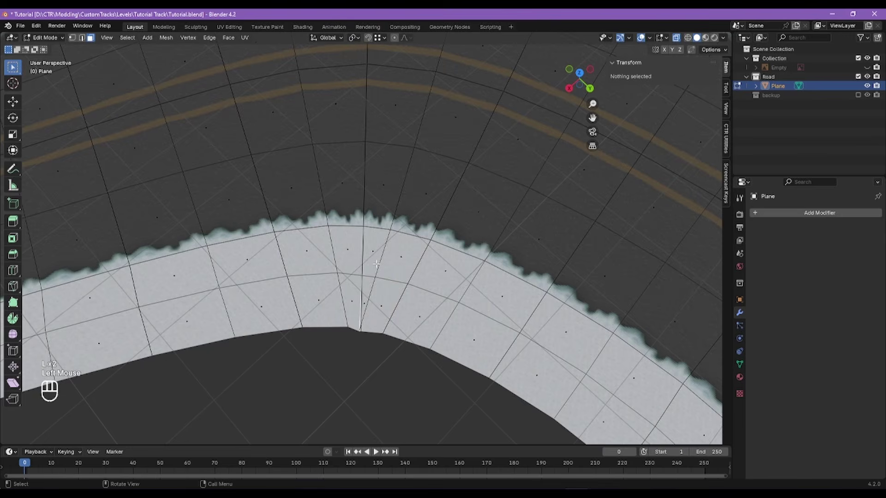
Step: Isolate the narrow wedge-shaped block of linked faces beside the pinch for vertex editing by hiding the rest of the mesh
key(l)
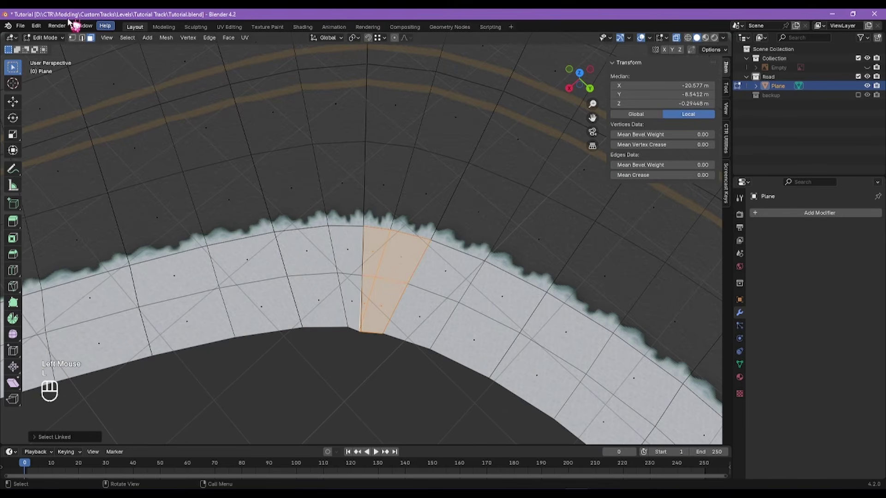
click(73, 38)
key(shift+h)
Step: Merge the isolated block's narrow-end vertices at their center and dissolve its interior vertex
click(384, 334)
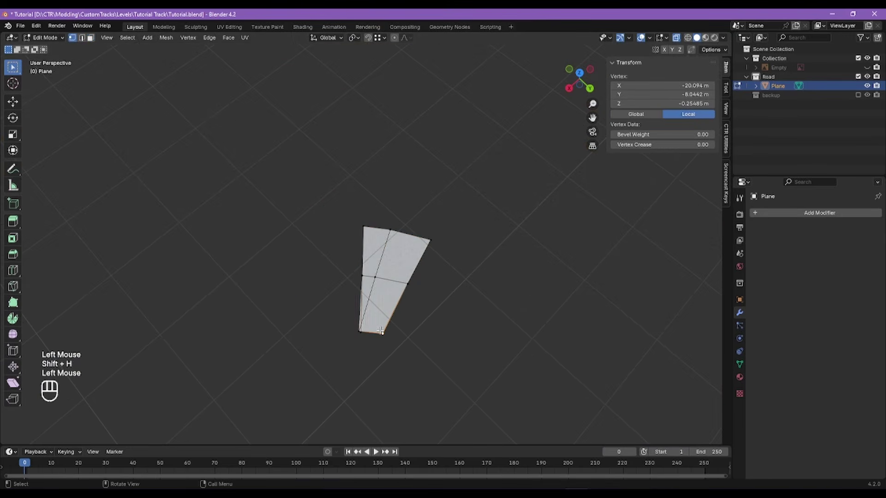
shift+click(363, 334)
shift+click(353, 330)
key(m)
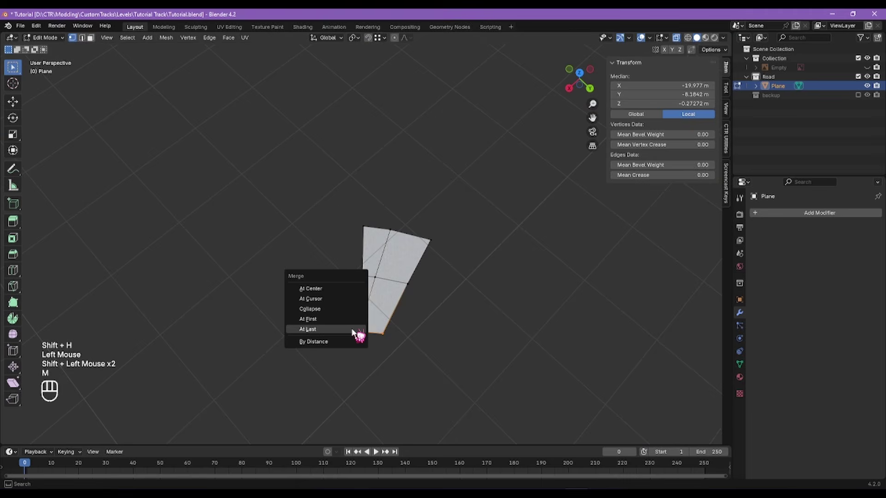
click(348, 292)
key(ctrl+x)
click(362, 275)
shift+click(390, 229)
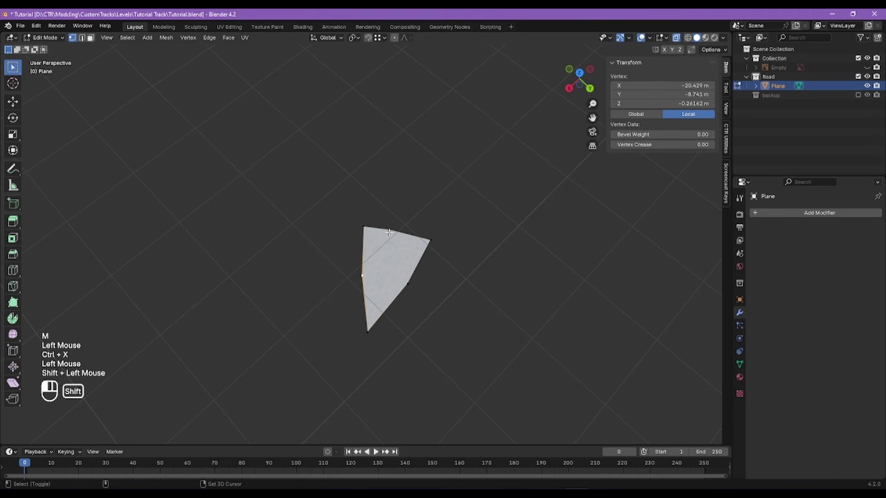
key(h)
key(j)
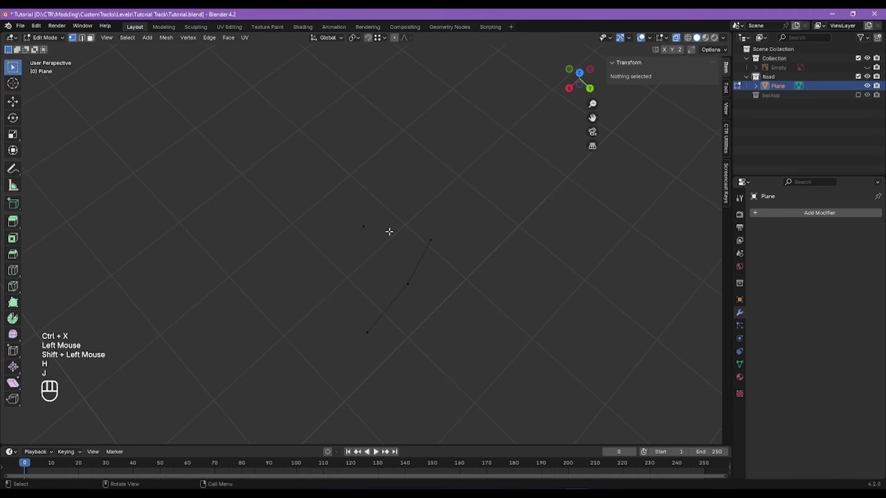
key(ctrl+z)
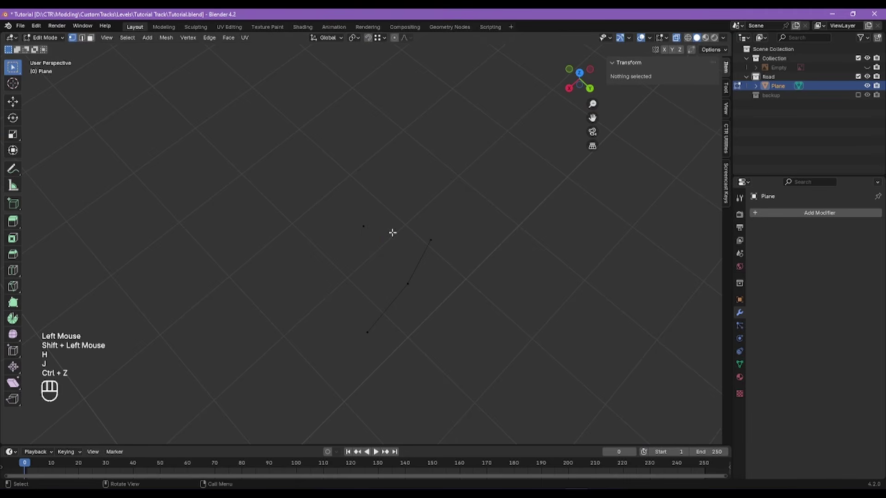
key(ctrl+z)
Step: Connect the midpoint vertex of the block's outer edge to one side's midpoint, and connect the two side midpoints across the block
click(390, 230)
shift+click(408, 284)
key(j)
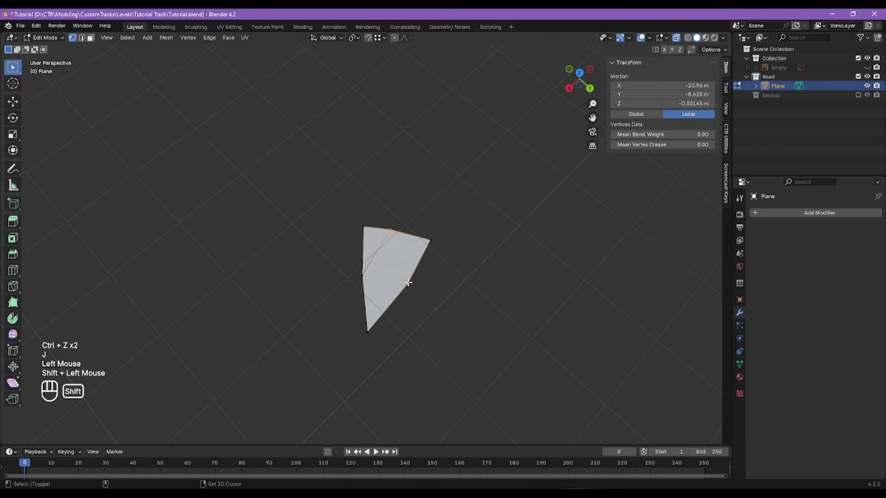
click(362, 276)
shift+click(407, 284)
key(j)
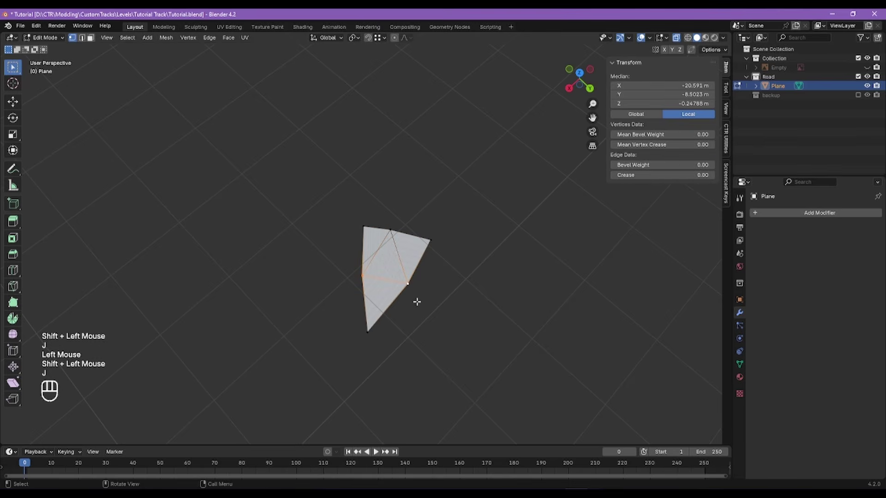
Step: Check the reshaped block against the whole road in Object Mode and return to Edit Mode
key(Tab)
key(Tab)
key(Tab)
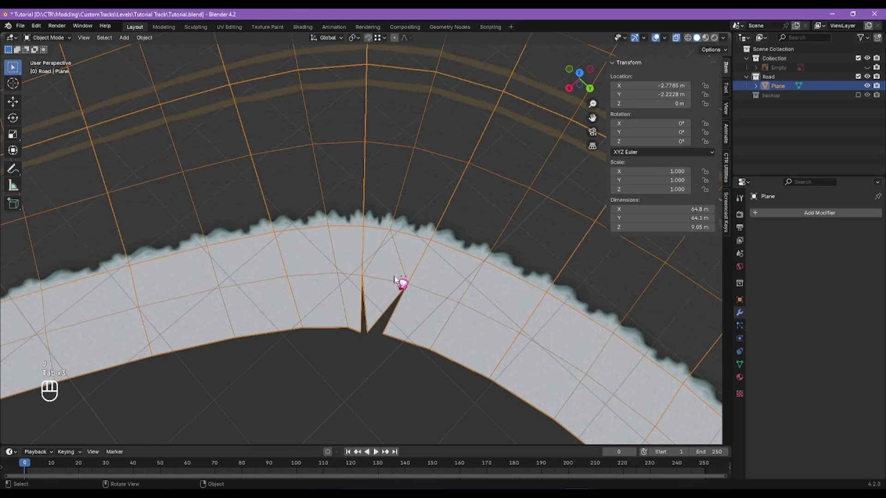
key(Tab)
key(space)
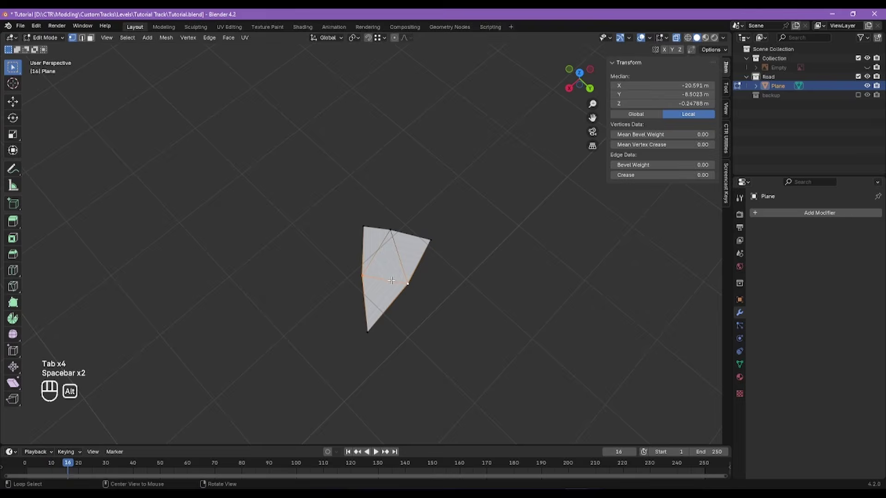
Step: Reveal the hidden mesh and snap the two neighbouring inner-edge vertices onto the merged corner to close both gaps
key(alt+h)
click(361, 334)
key(g)
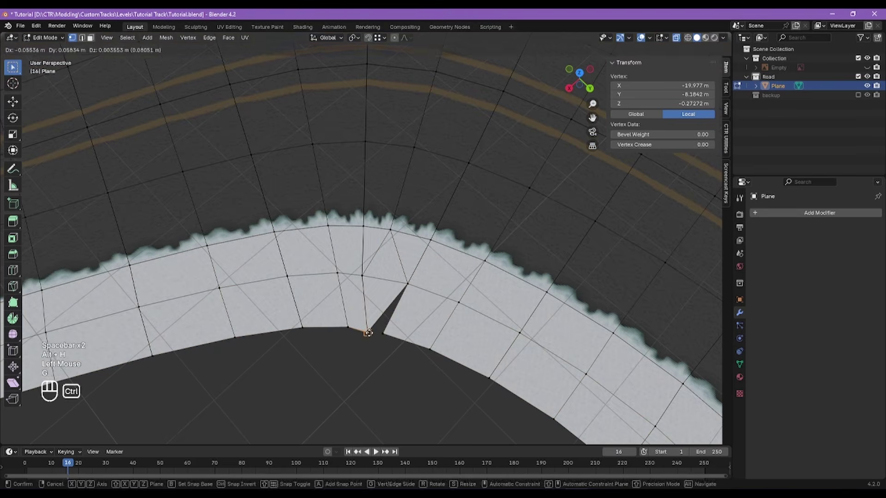
ctrl+click(366, 332)
click(384, 333)
key(g)
ctrl+click(376, 334)
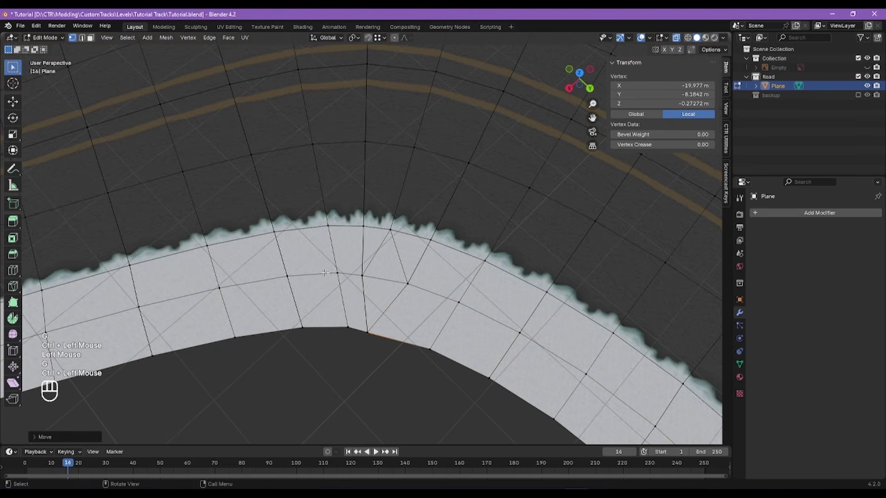
Step: In top view, move two mid-strip snow vertices before the corner to about X -20.14, Y -9.07 m and X -19.72, Y -9.39 m
ctrl+alt+right_drag(337, 269, 322, 286)
ctrl+alt+right_drag(322, 286, 316, 276)
scroll(315, 275, up, 1)
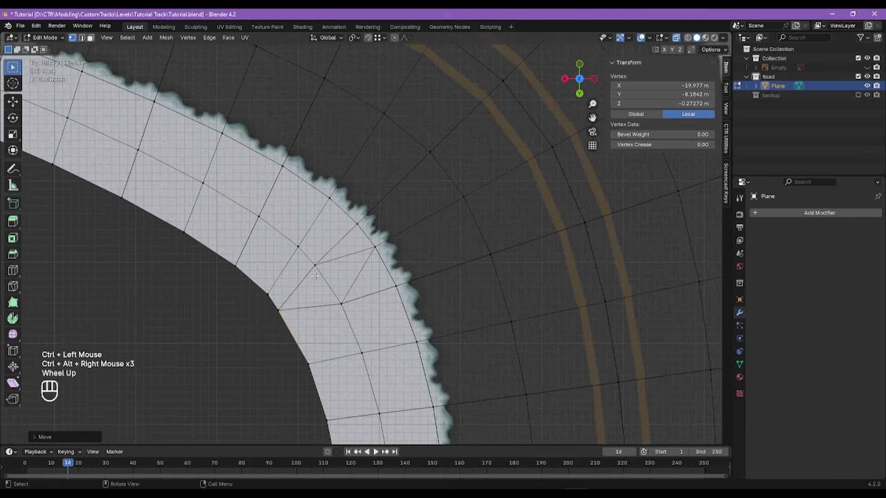
click(297, 245)
key(g)
click(294, 243)
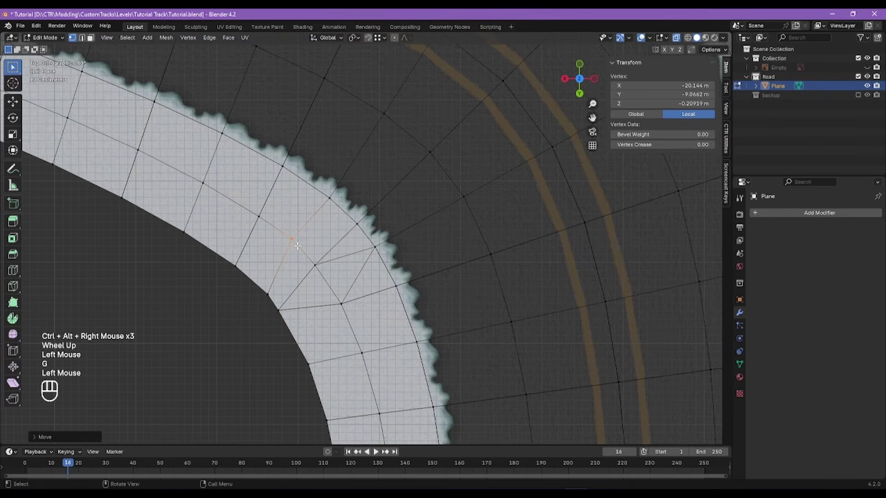
drag(245, 202, 267, 227)
key(g)
click(265, 223)
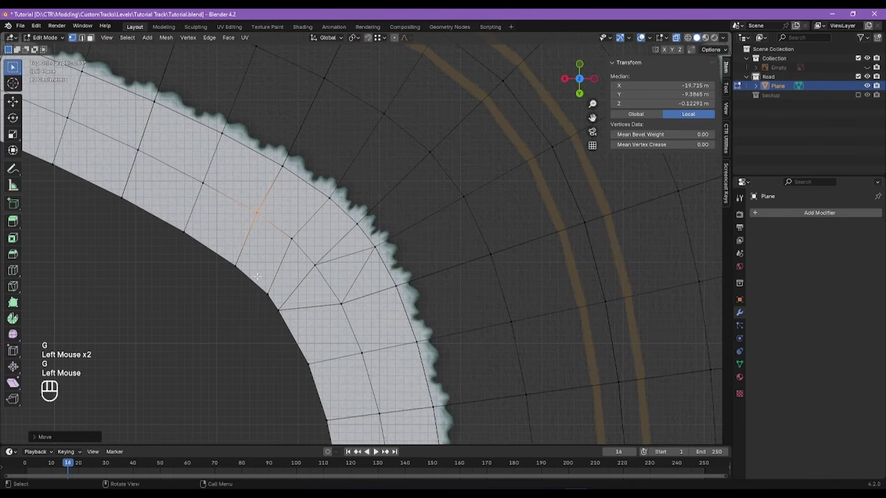
Step: Move the mid-strip vertex at the corner outward to about X -20.50 m, Y -8.71 m
drag(253, 280, 359, 358)
click(292, 237)
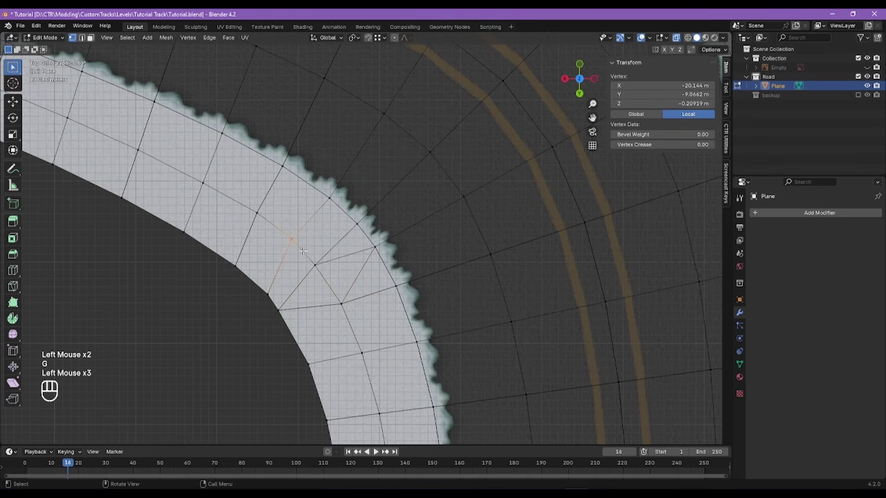
key(g)
click(327, 277)
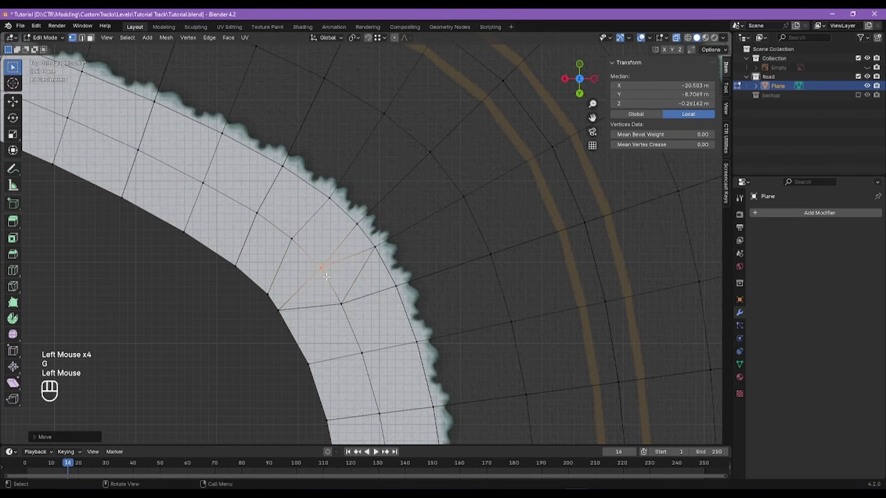
Step: Spread the two closely spaced inner-edge vertices at the corner apart to round out the bend
click(259, 292)
key(g)
click(265, 295)
click(281, 311)
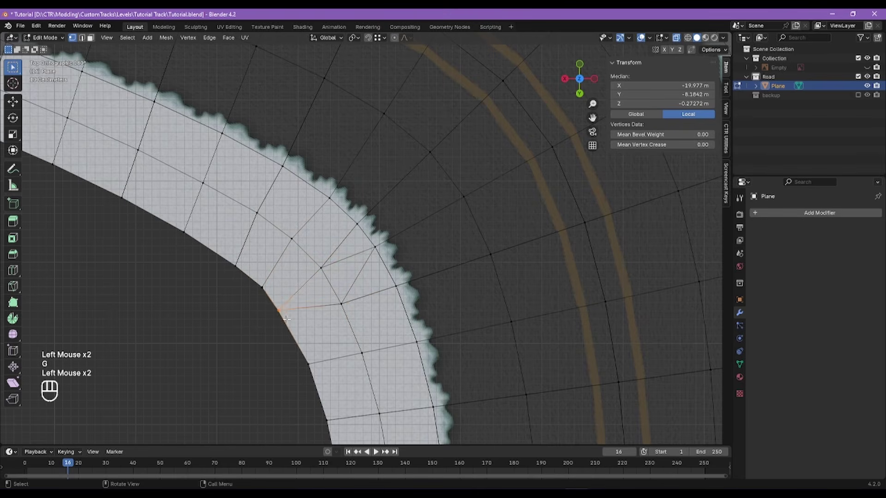
key(g)
click(351, 316)
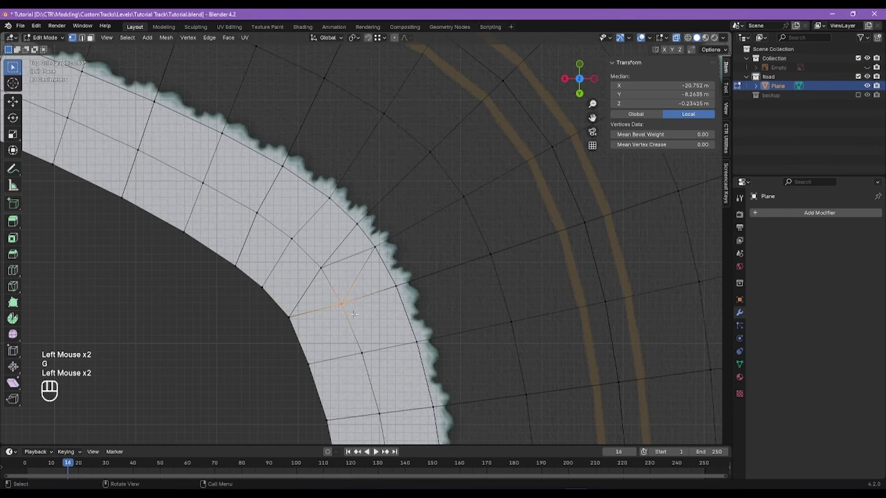
Step: Fine-tune two mid-strip corner vertices to about X -20.55, Y -8.65 m and X -20.78, Y -8.28 m
click(323, 269)
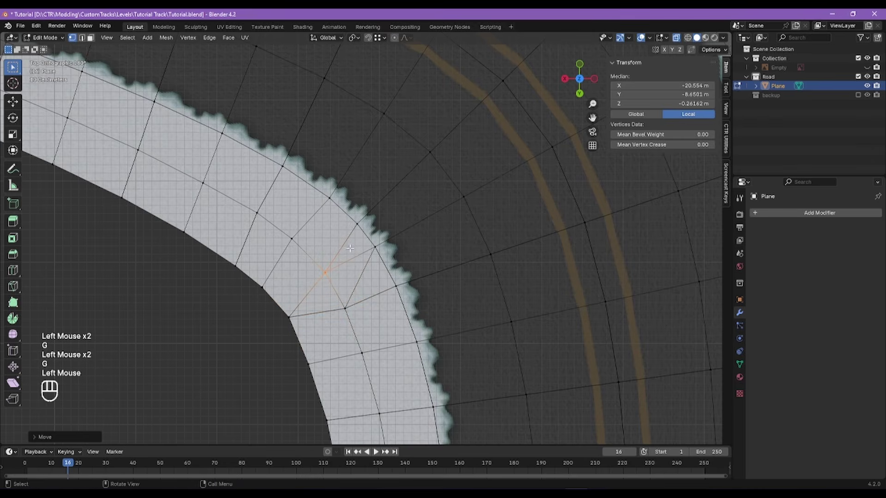
alt+right_drag(405, 291, 425, 295)
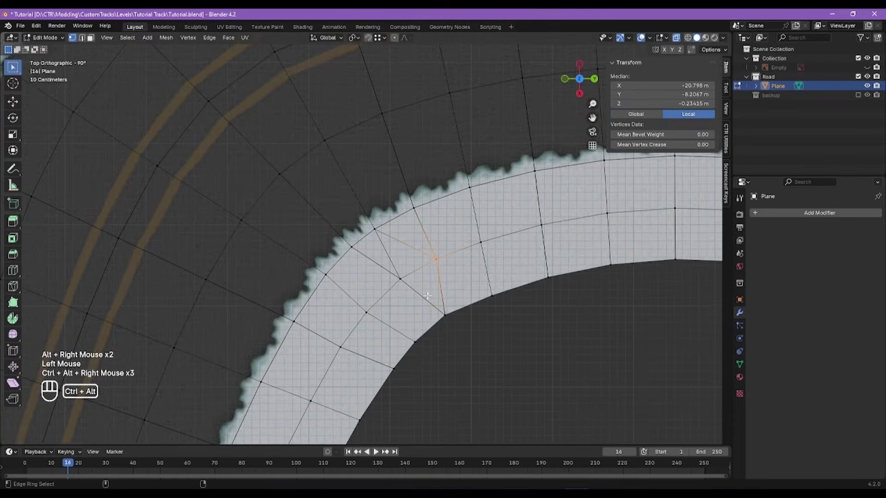
scroll(435, 308, up, 2)
key(g)
click(424, 262)
scroll(426, 259, down, 3)
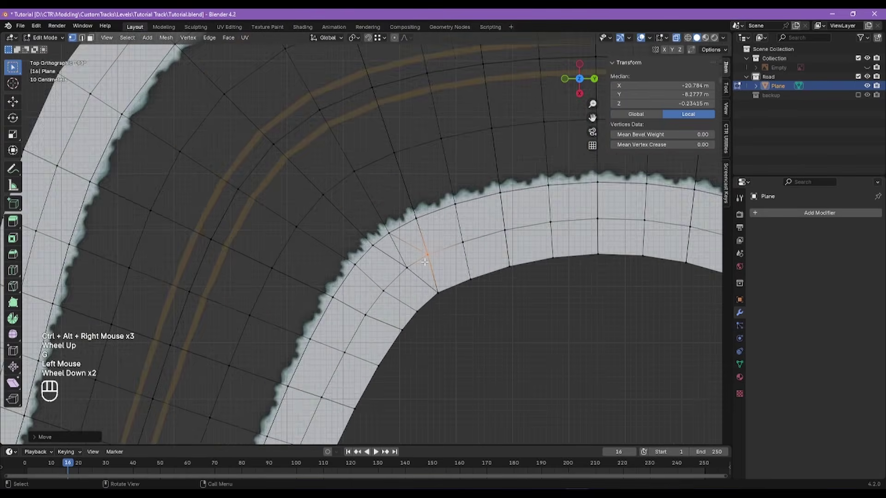
Step: Move the snow-to-road border vertex at the bend to about X -20.53 m, Y -9.61 m, then clear the selection
alt+shift+right_drag(429, 257, 278, 202)
scroll(278, 202, up, 2)
click(288, 185)
key(g)
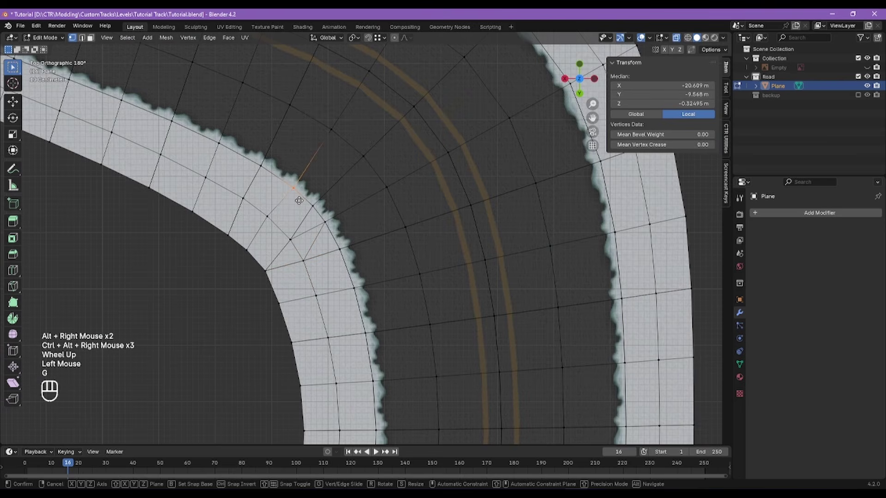
click(283, 186)
scroll(251, 301, down, 1)
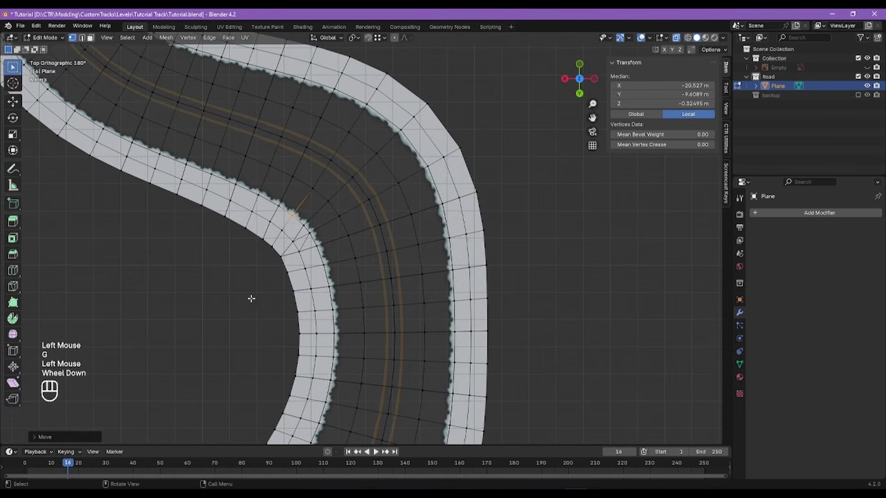
click(236, 304)
Step: Select the inner-edge vertex beside the overlap at the other sharp bend and frame the view around it
scroll(348, 304, down, 2)
alt+shift+right_drag(347, 305, 228, 184)
click(214, 175)
key(KP_Decimal)
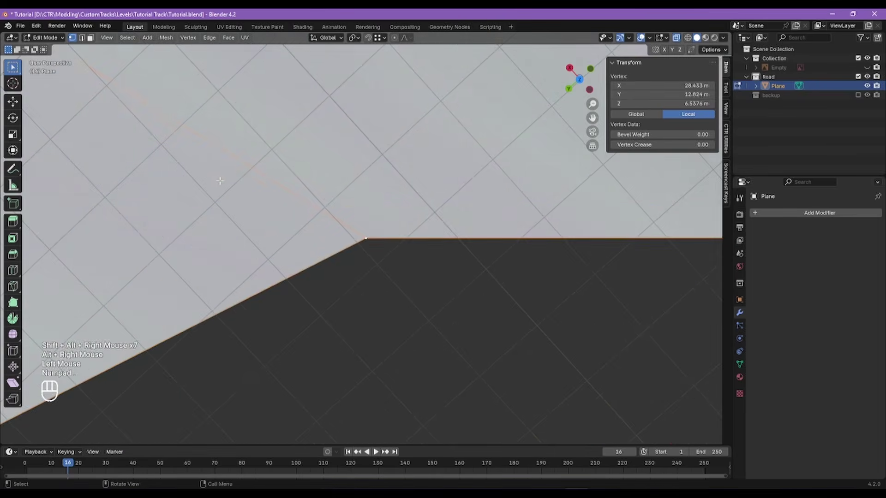
scroll(249, 173, down, 7)
scroll(262, 175, down, 3)
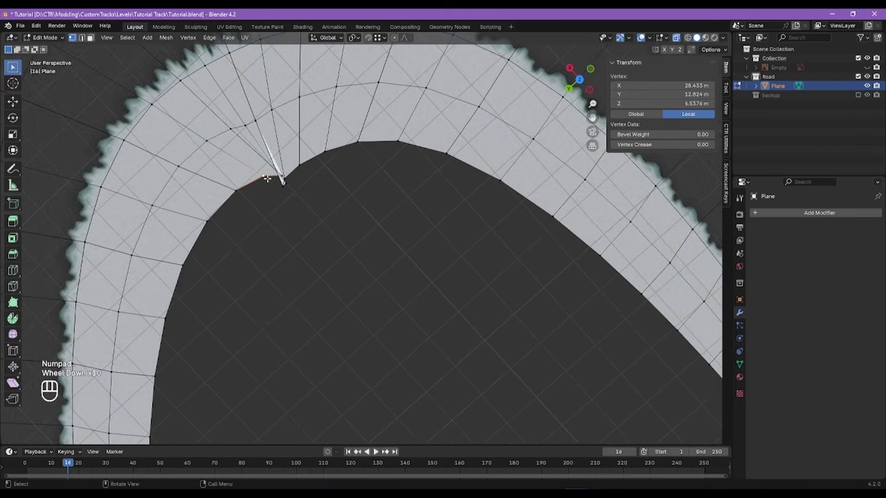
Step: Examine the overlapping faces and converging edges on the inner snow strip of this bend from several angles
alt+shift+right_drag(265, 175, 305, 241)
alt+shift+right_drag(347, 235, 370, 300)
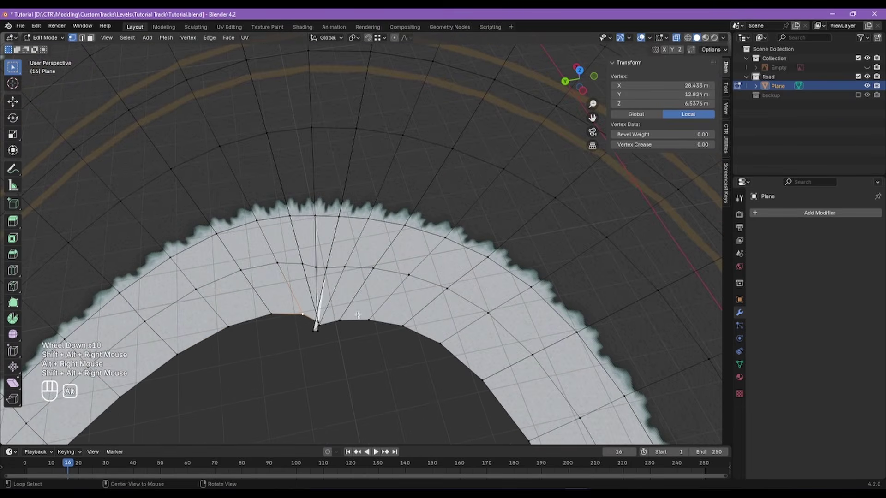
scroll(337, 319, up, 4)
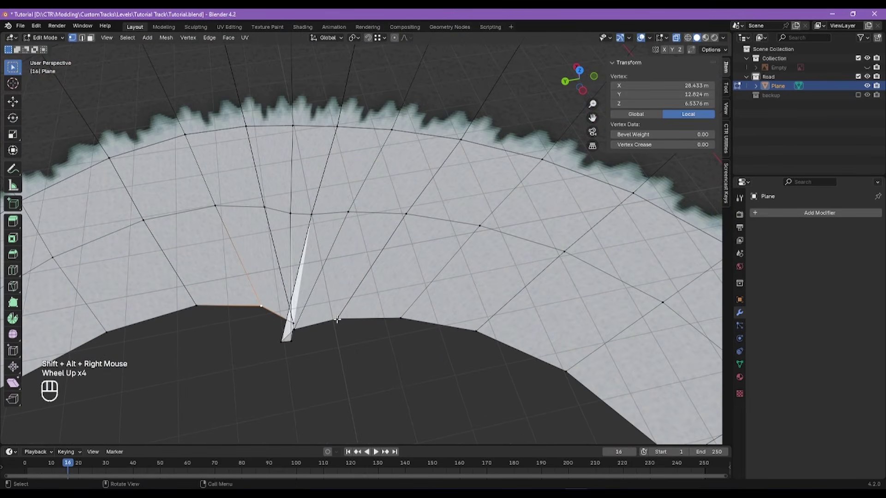
alt+right_drag(302, 289, 405, 274)
alt+right_drag(315, 220, 414, 308)
scroll(413, 308, down, 4)
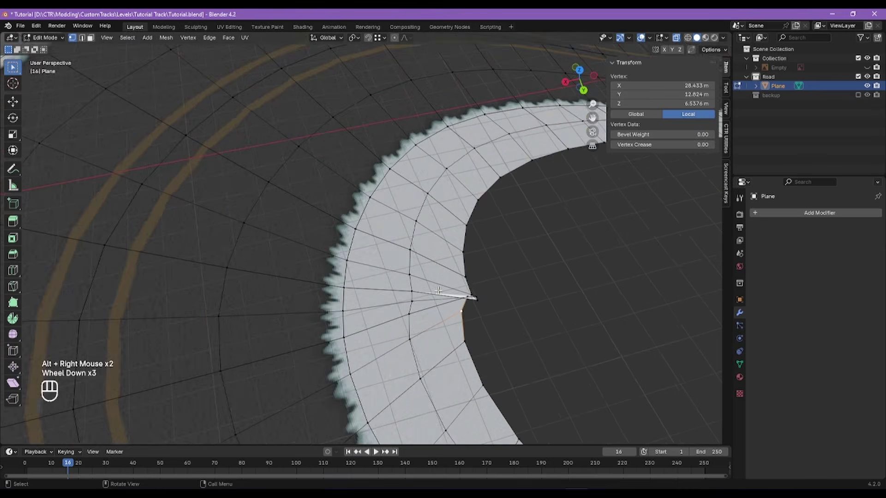
alt+shift+right_drag(52, 202, 257, 237)
scroll(273, 240, down, 1)
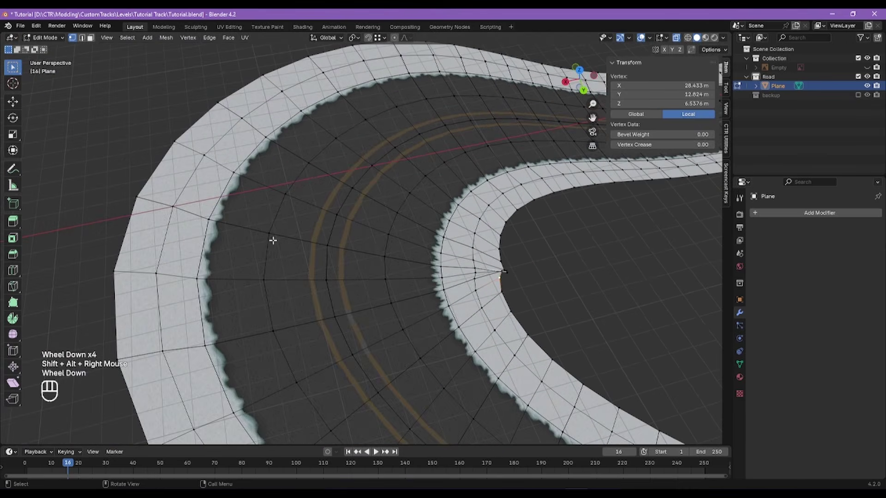
scroll(503, 269, up, 3)
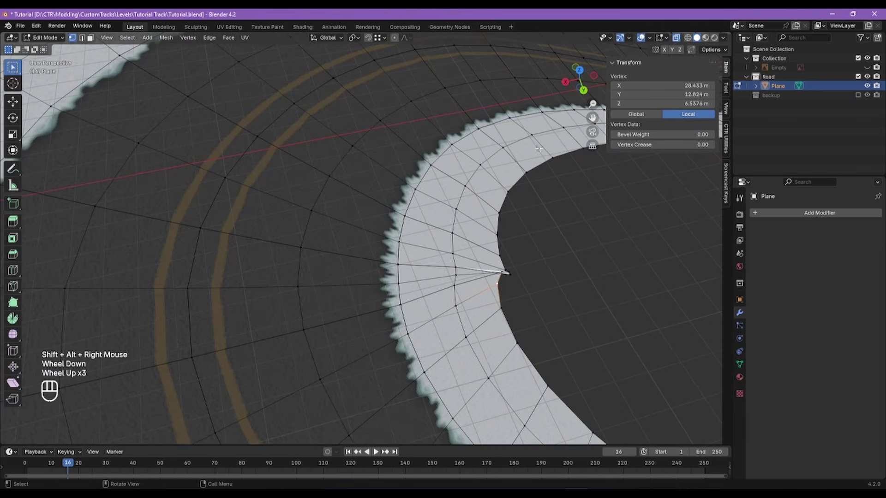
alt+shift+right_drag(439, 172, 326, 161)
scroll(395, 271, up, 1)
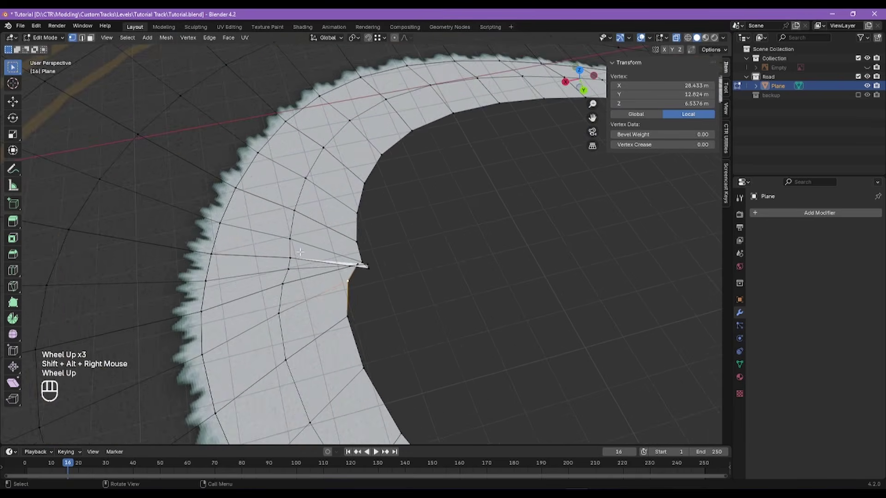
Step: Reposition the first overlapping inner-edge vertex of the snow strip to open up the pinched spike at the bend
scroll(395, 272, up, 1)
click(396, 272)
alt+right_drag(396, 272, 369, 275)
scroll(356, 264, up, 2)
click(370, 277)
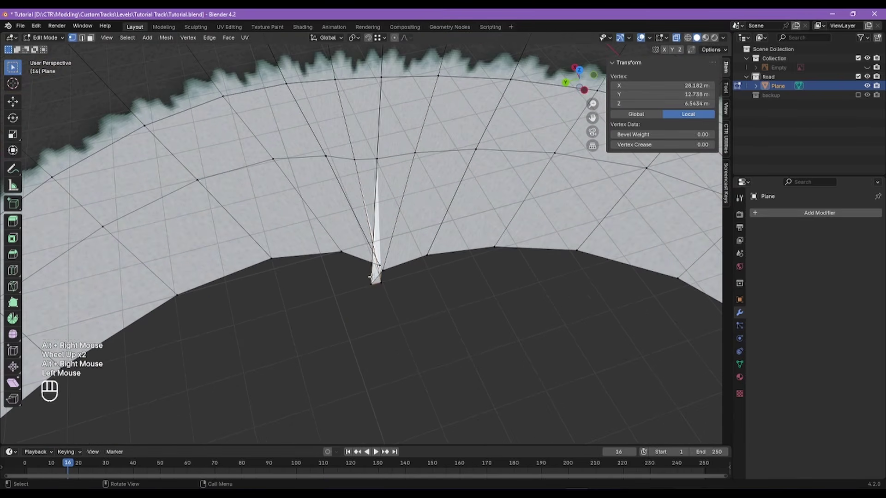
click(377, 258)
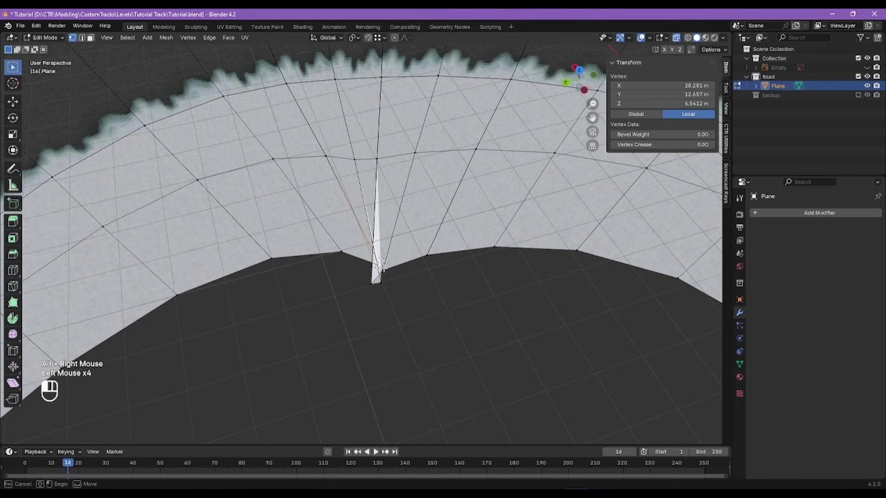
key(g)
click(380, 263)
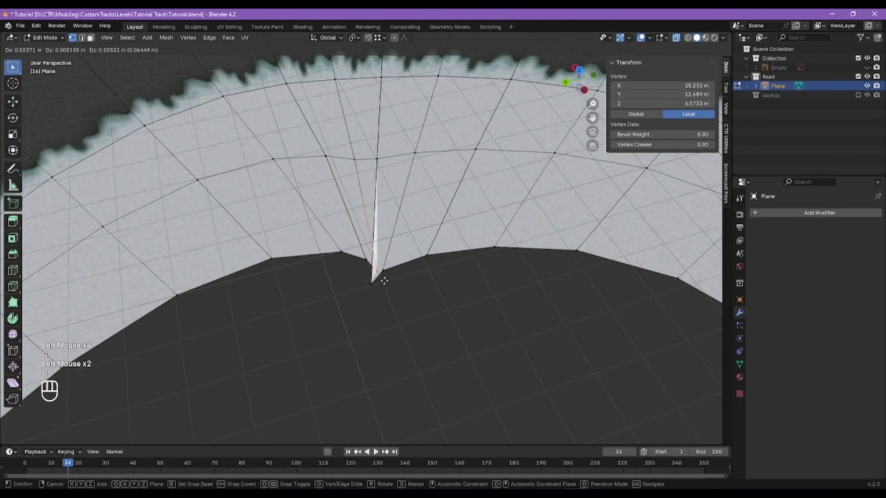
Step: Move the remaining overlapping inner-edge vertices to about X 28.24, Y 12.63 m and the mid-strip vertex to about X 29.03, Y 12.56 m
key(g)
click(401, 273)
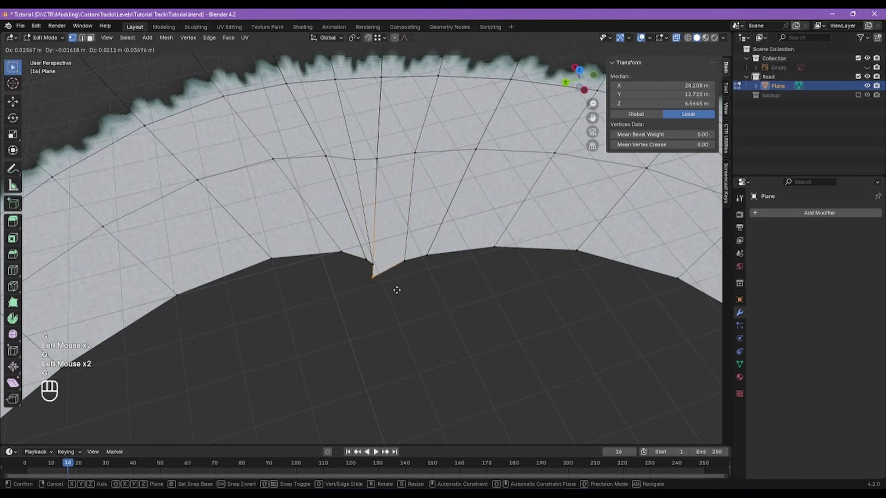
alt+shift+right_drag(412, 261, 389, 269)
scroll(392, 221, down, 3)
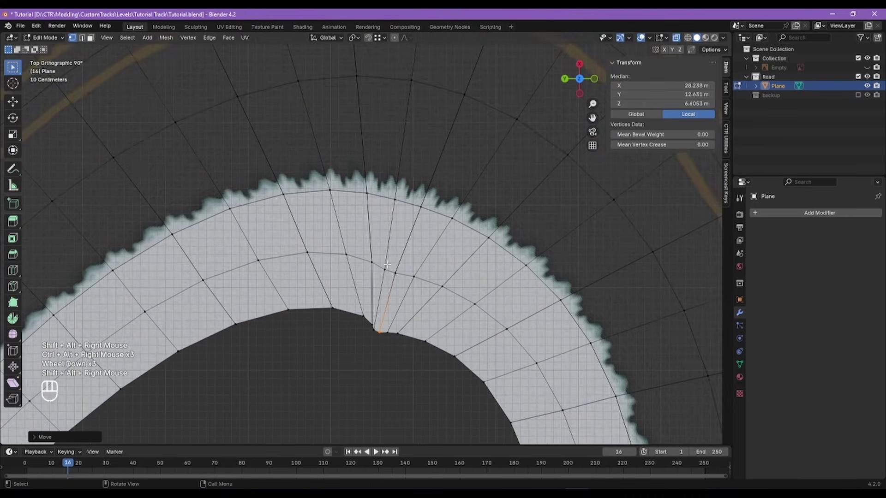
scroll(389, 269, up, 1)
click(388, 273)
key(g)
click(395, 277)
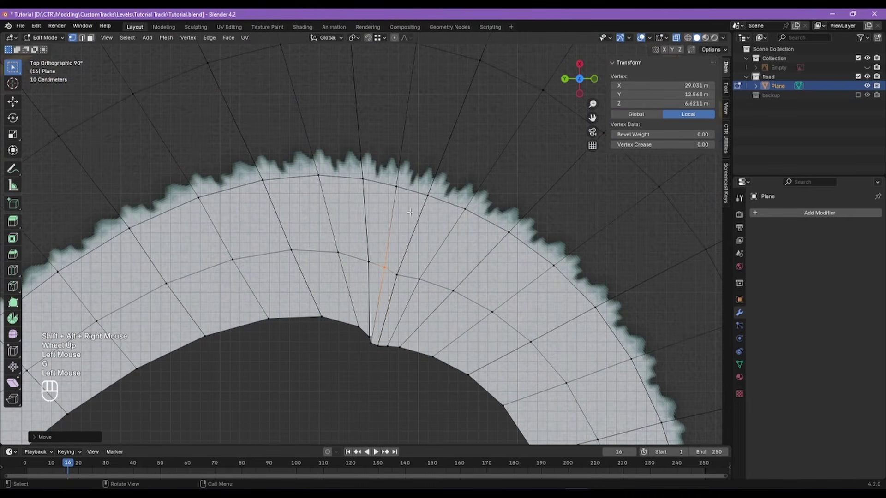
Step: Isolate the narrow snow wedge at the bend and merge its three inner-tip vertices at their centre
key(l)
key(l)
click(370, 343)
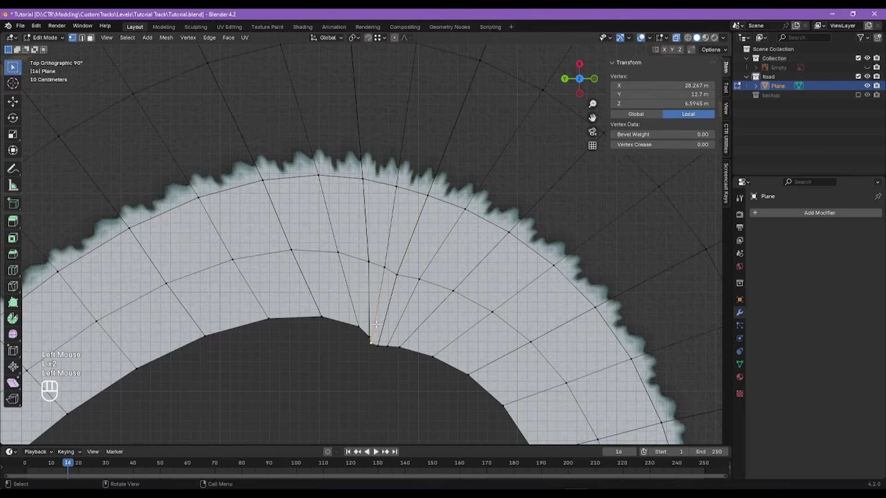
key(l)
key(shift+h)
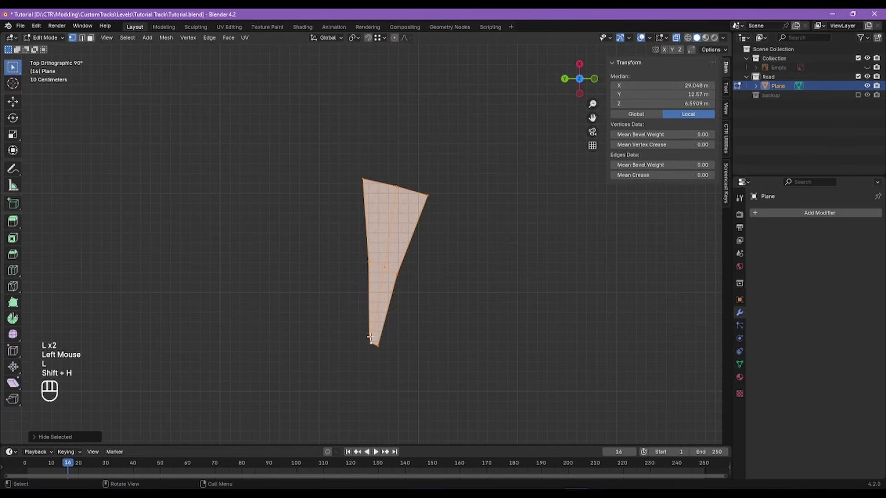
click(370, 343)
shift+click(377, 346)
shift+click(370, 342)
key(m)
click(333, 346)
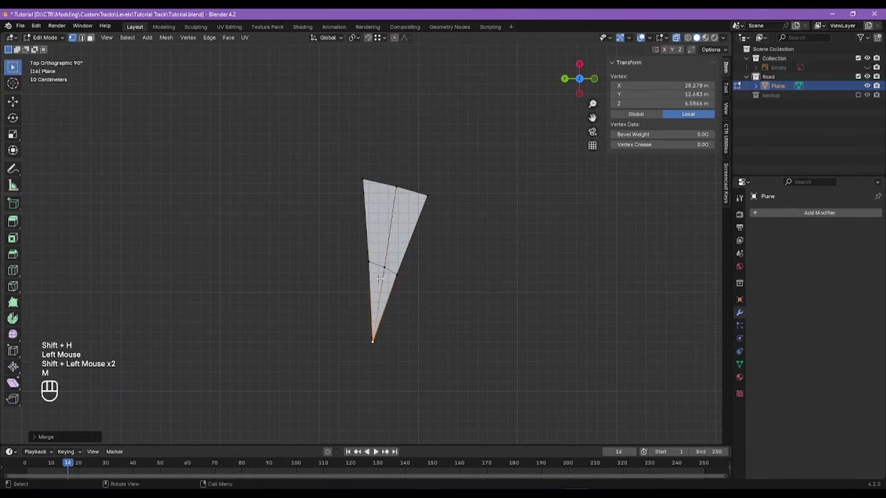
Step: Dissolve the snow wedge's centre vertex, and connect its two side vertices to each other and to the outer edge's middle vertex
key(ctrl+x)
click(368, 262)
shift+click(403, 277)
key(j)
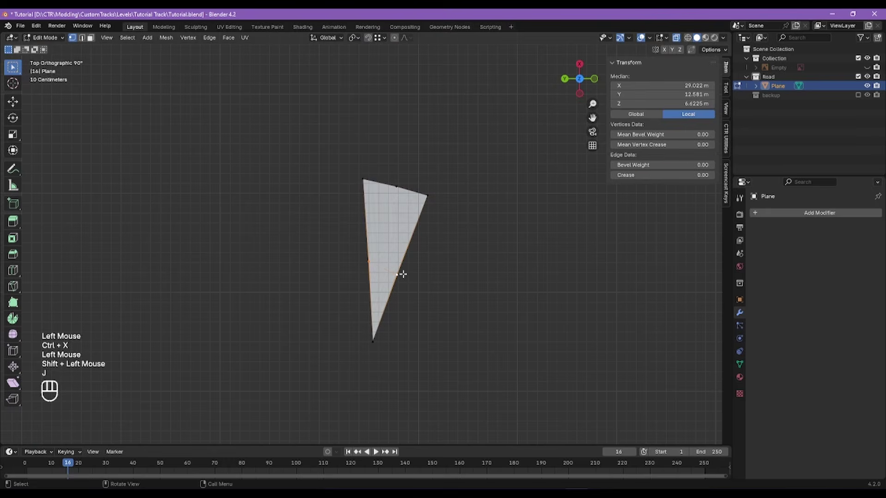
click(399, 276)
shift+click(396, 187)
key(j)
click(360, 255)
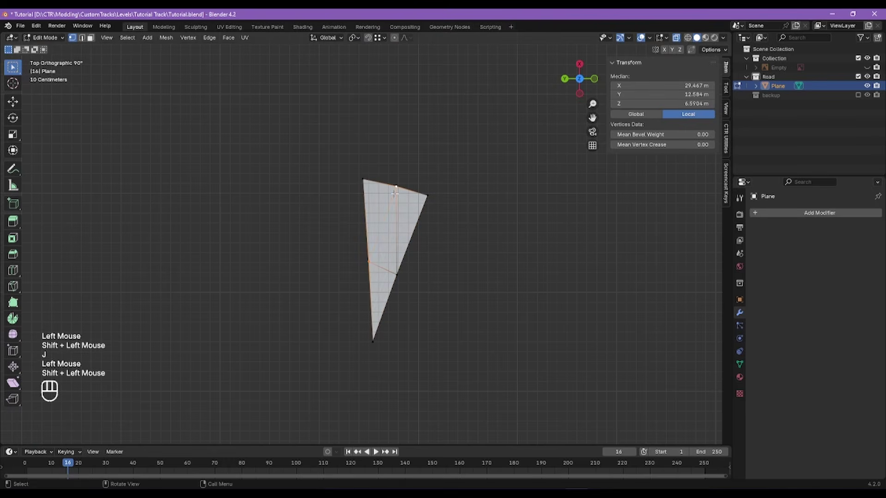
shift+click(426, 196)
Step: Reveal the hidden geometry and isolate the linked road wedge directly outside the narrow snow wedge
key(alt+h)
click(392, 353)
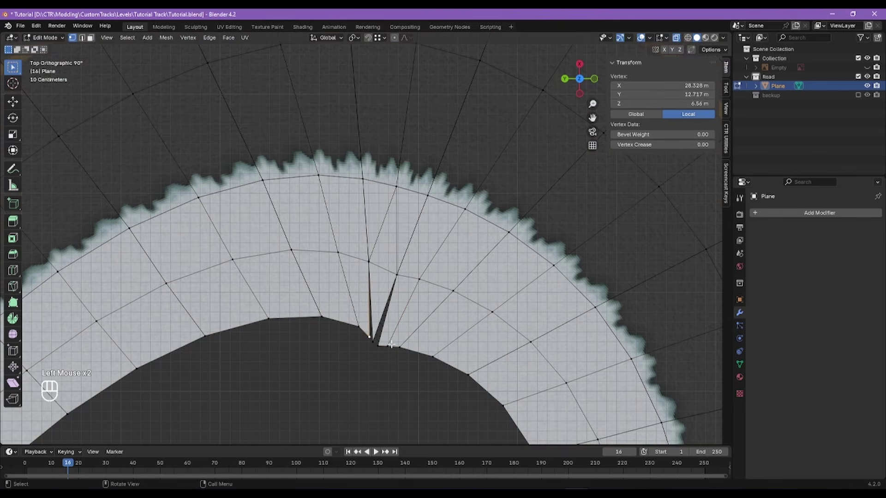
scroll(392, 344, down, 3)
alt+shift+right_drag(441, 210, 415, 322)
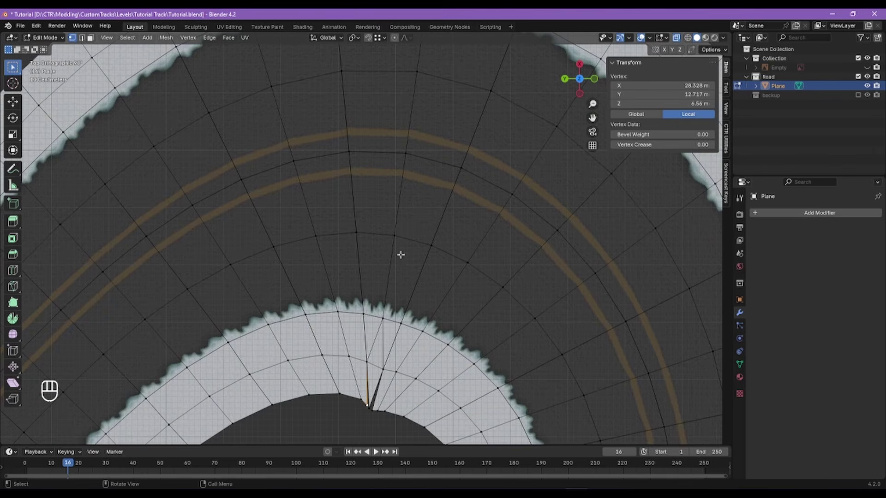
scroll(400, 255, up, 1)
click(394, 229)
key(h)
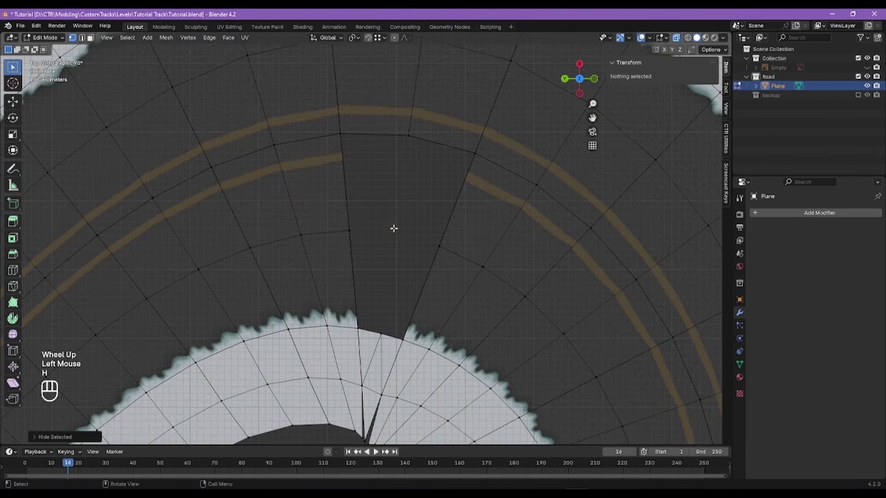
key(ctrl+z)
key(l)
key(shift+h)
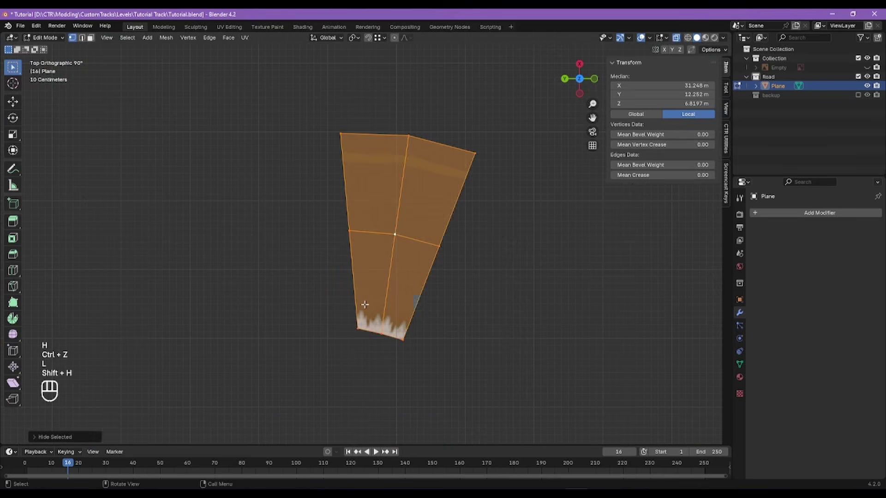
Step: Merge the road wedge's three snow-border vertices at about X 29.84, Y 12.45 m and dissolve its middle vertex
click(358, 329)
shift+click(381, 333)
shift+click(403, 340)
key(m)
click(383, 336)
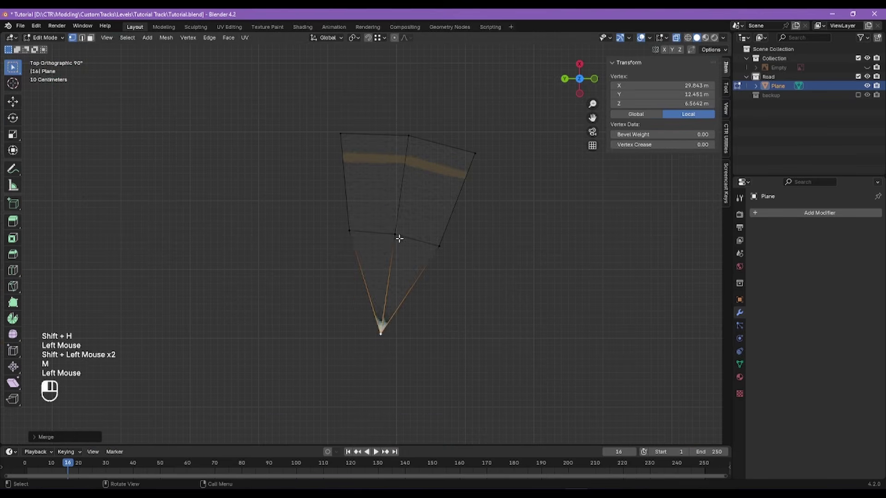
key(ctrl+x)
click(480, 255)
key(k)
click(438, 246)
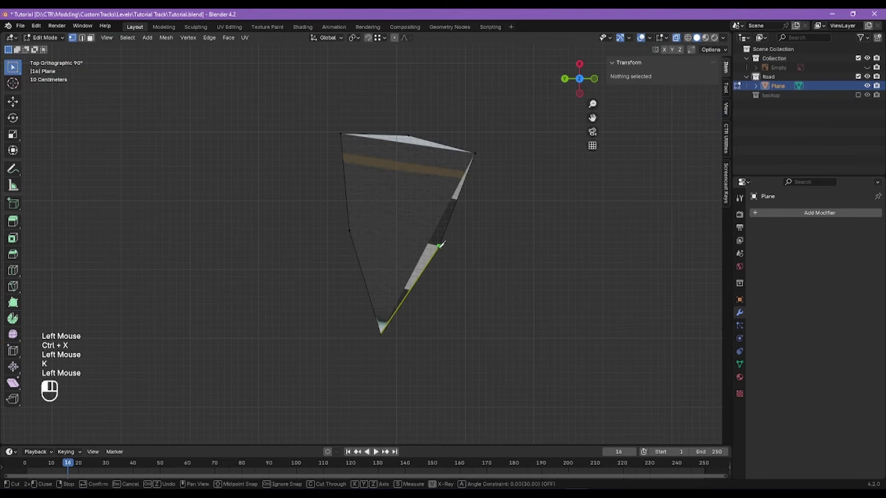
right_click(441, 244)
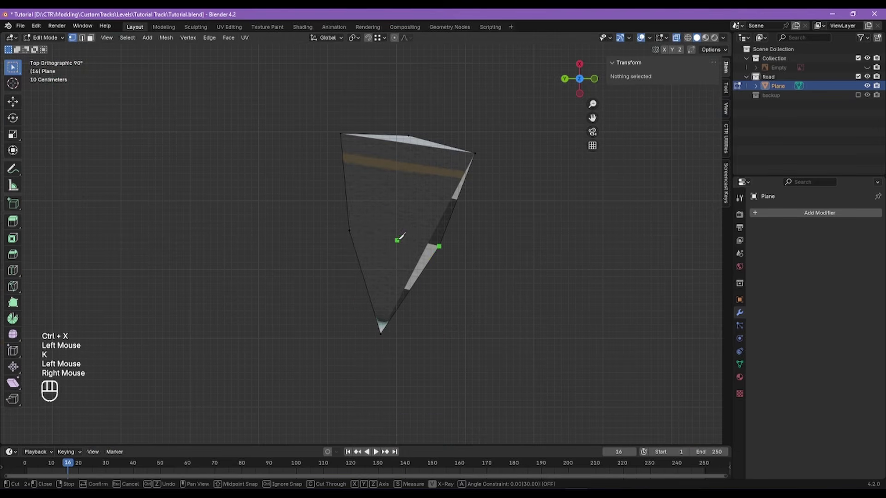
key(Escape)
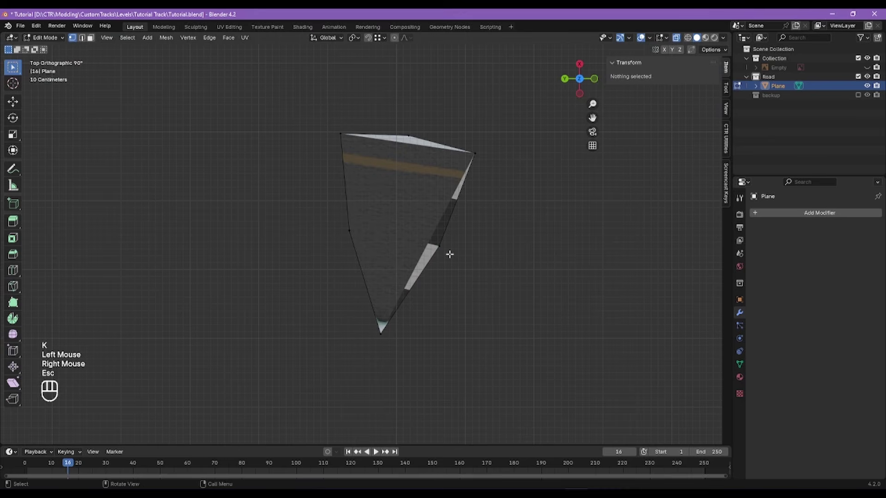
Step: Connect the road wedge's two side vertices with an edge and join each of them to the outer edge's middle vertex
click(440, 247)
shift+click(347, 233)
key(j)
click(348, 232)
shift+click(398, 155)
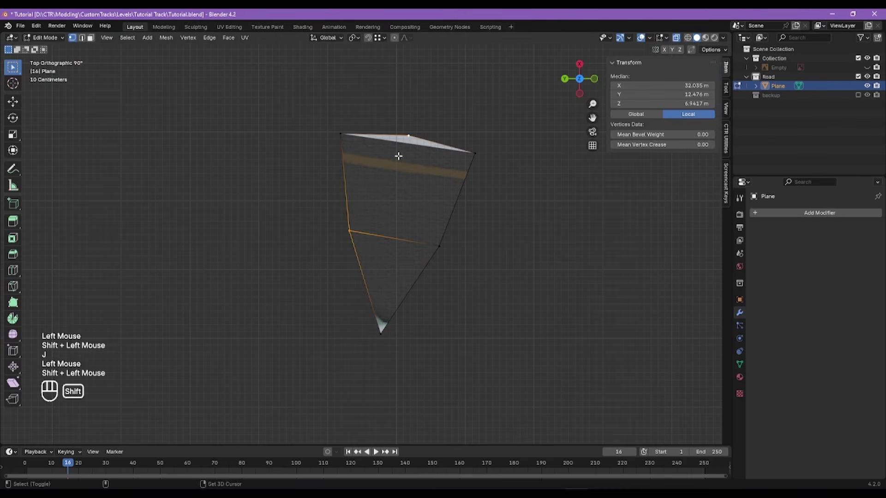
key(j)
click(407, 136)
shift+click(439, 245)
key(j)
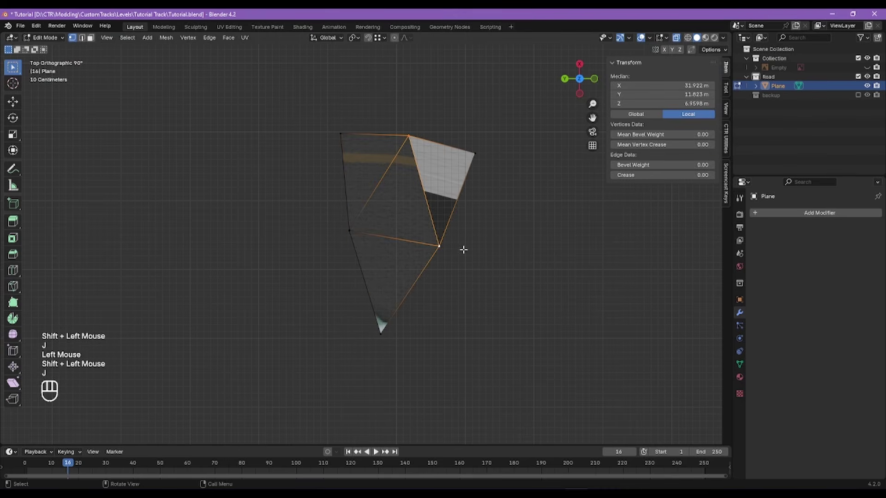
Step: Reveal the hidden geometry and select the four faces of the rebuilt road wedge in face mode
key(alt+h)
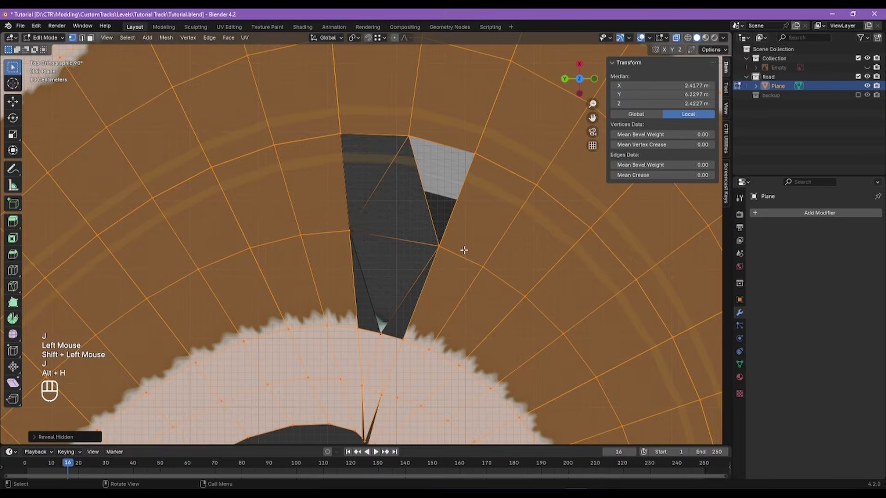
click(90, 38)
click(366, 167)
shift+click(399, 203)
shift+click(390, 270)
shift+click(443, 171)
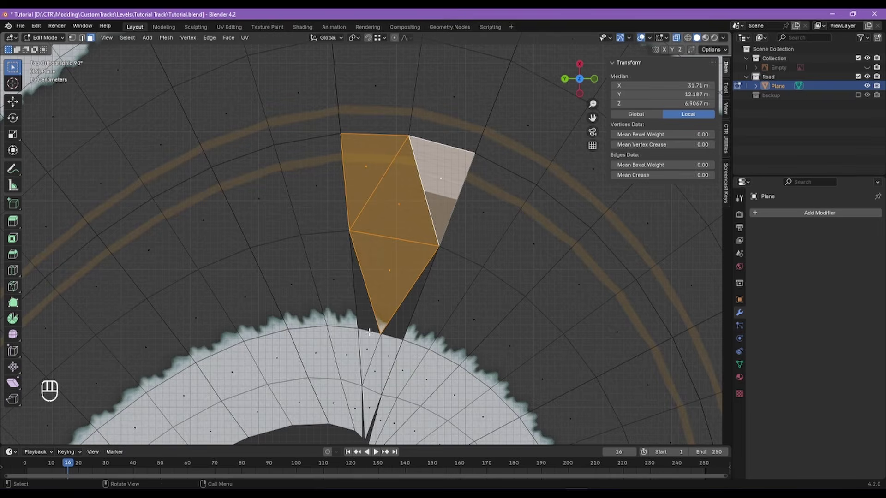
Step: Delete the linked narrow snow wedge below the road wedge's tip
key(1)
click(373, 352)
key(l)
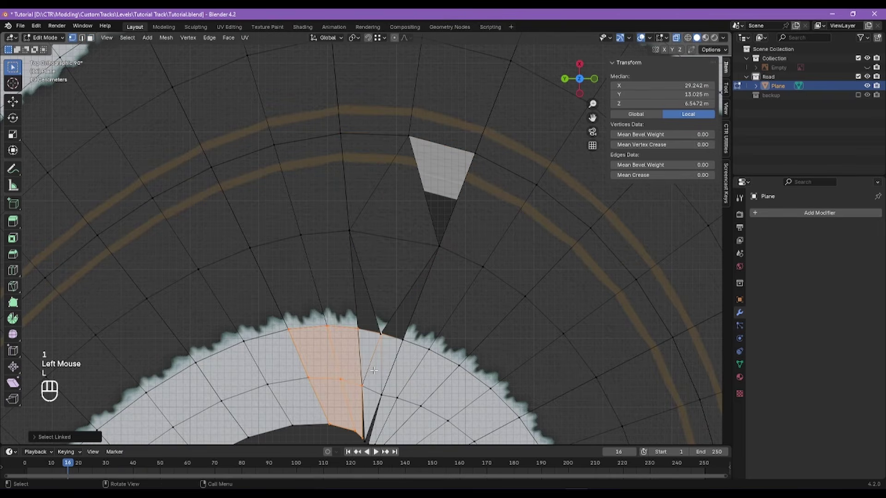
click(386, 362)
key(l)
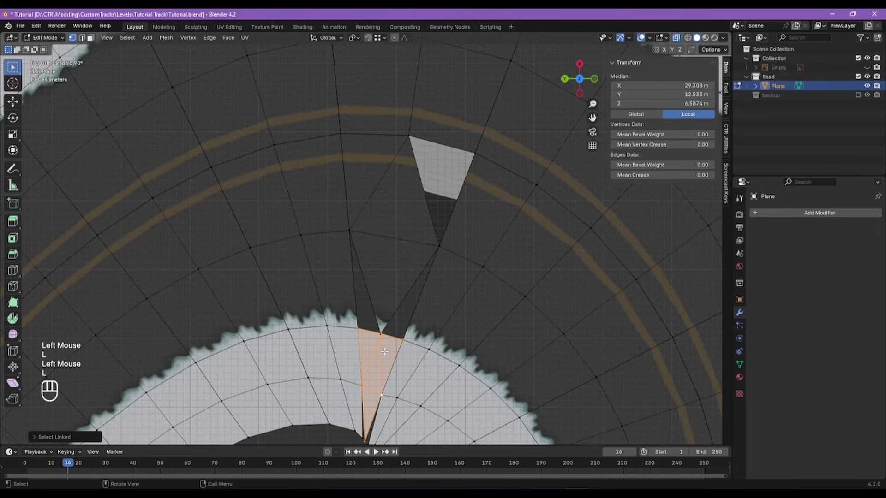
key(x)
click(384, 351)
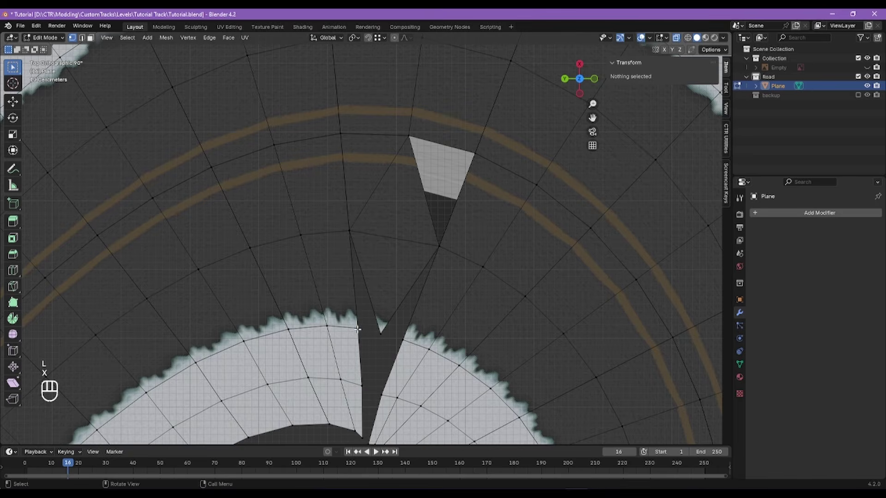
Step: Select the coincident snow-to-road corner vertices on one side of the gap and snap them onto the road wedge's tip
click(358, 329)
key(alt+z)
click(366, 340)
key(alt+z)
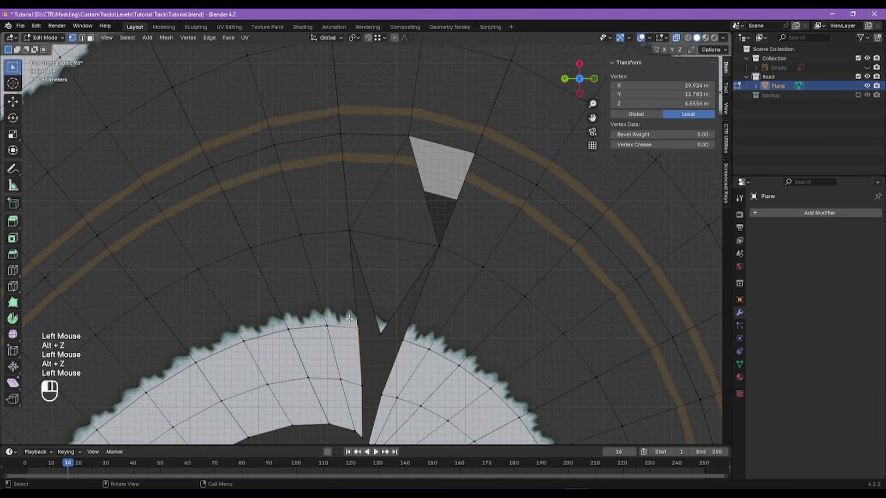
click(369, 326)
key(g)
shift+click(380, 332)
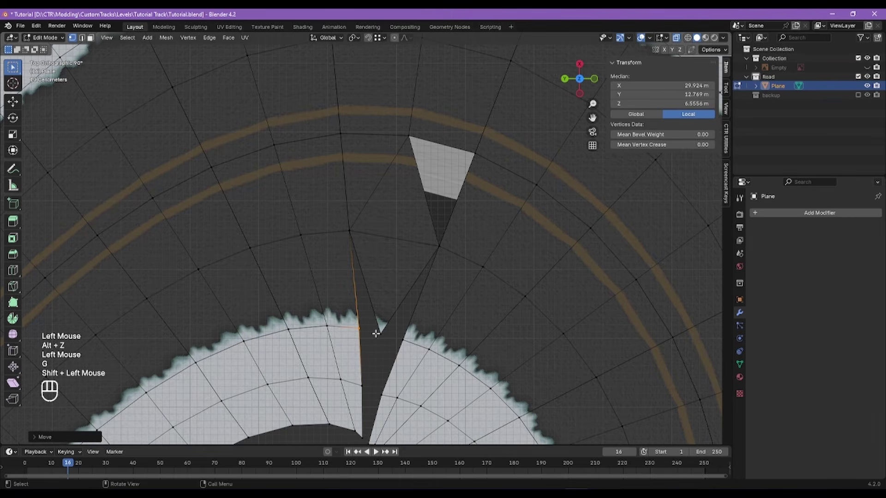
key(g)
shift+click(381, 334)
key(g)
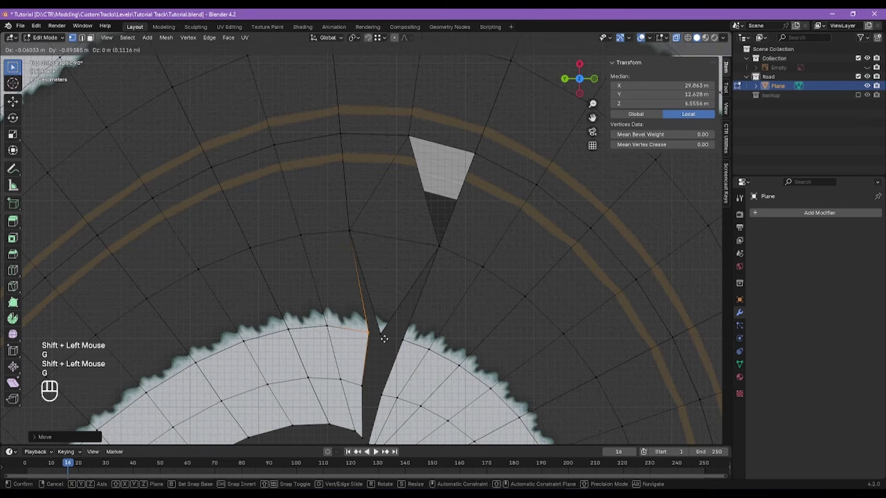
ctrl+click(386, 336)
Step: Snap the snow-to-road corner vertices on the other side of the gap onto the road wedge's tip
click(396, 345)
key(h)
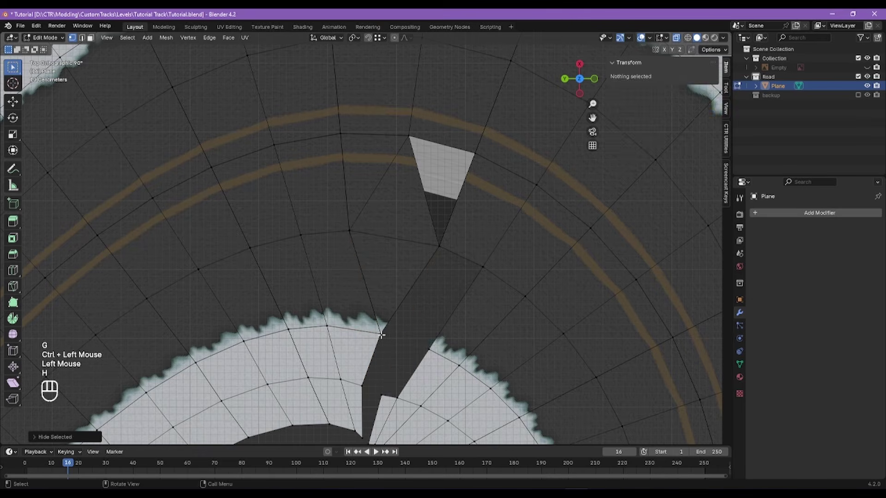
key(ctrl+z)
key(g)
ctrl+click(383, 333)
Step: Close the snow gap by snapping the mid-strip vertex to X 28.955, Y 12.439 m and the inner-edge vertex to X 28.328, Y 12.717 m
alt+shift+right_drag(382, 333, 390, 268)
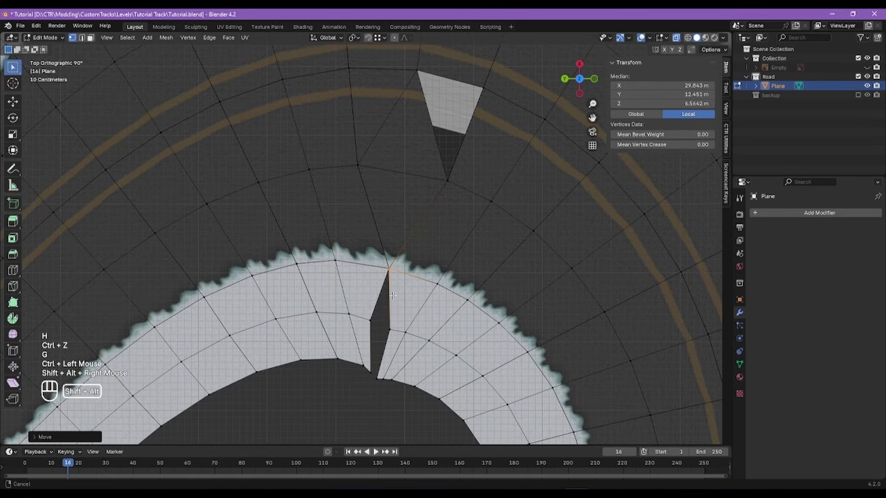
click(375, 319)
key(g)
ctrl+click(389, 332)
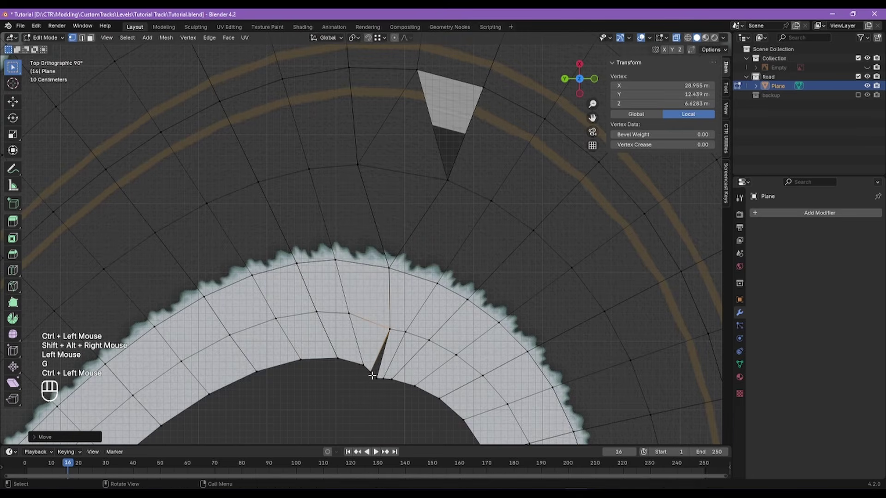
click(372, 375)
key(f)
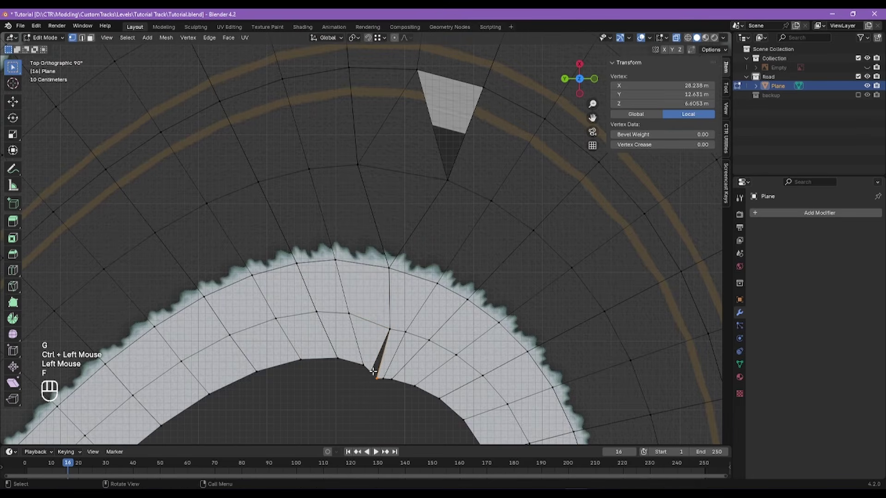
key(g)
ctrl+click(374, 372)
Step: Move the coincident mid-strip vertices on the closed seam to about X 29.16, Y 12.56 m
click(389, 329)
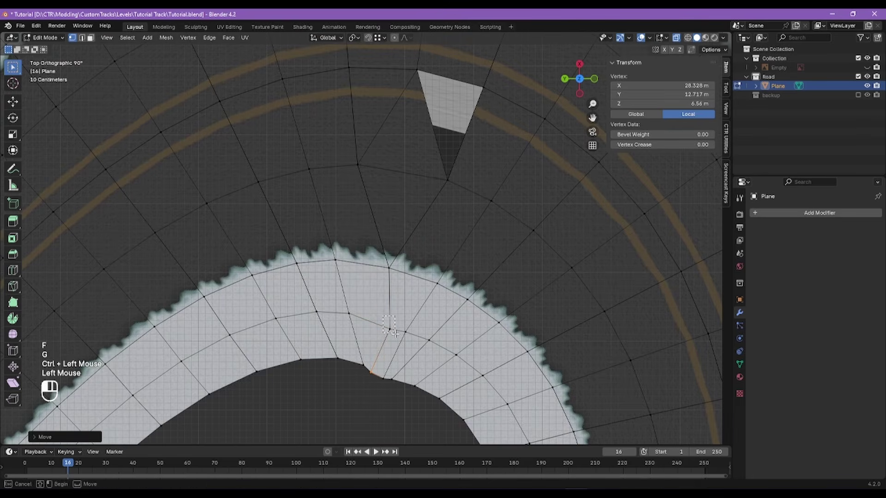
key(g)
click(363, 367)
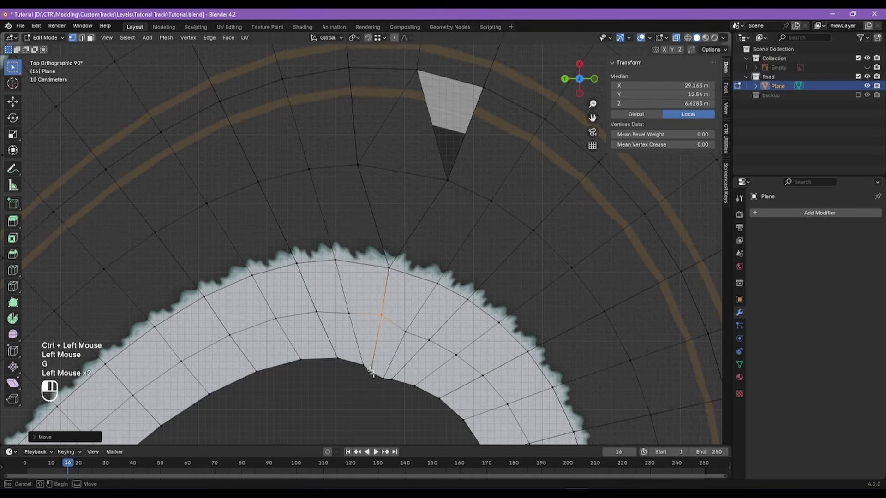
Step: Reposition the inner-edge snow vertices around the closed seam into an even curve, placing the last one at about X 28.16, Y 11.96 m
click(375, 372)
key(g)
click(365, 366)
click(360, 365)
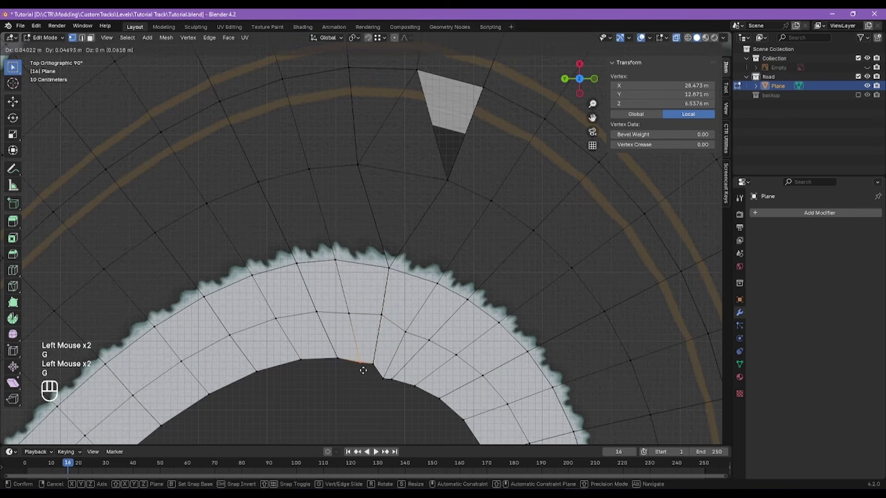
click(361, 367)
click(383, 379)
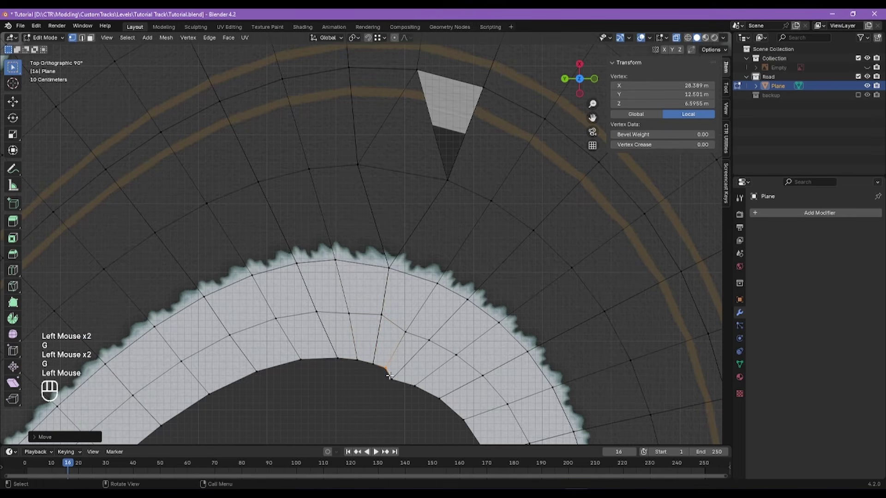
key(g)
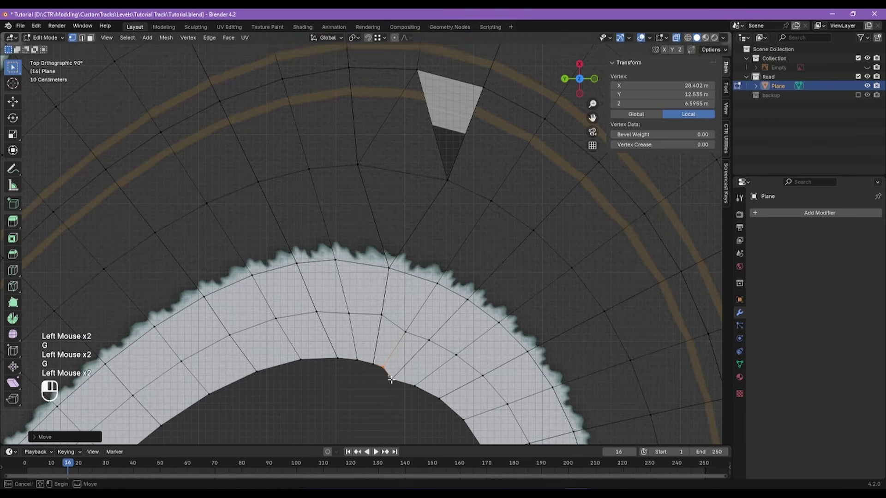
click(399, 388)
key(g)
click(432, 395)
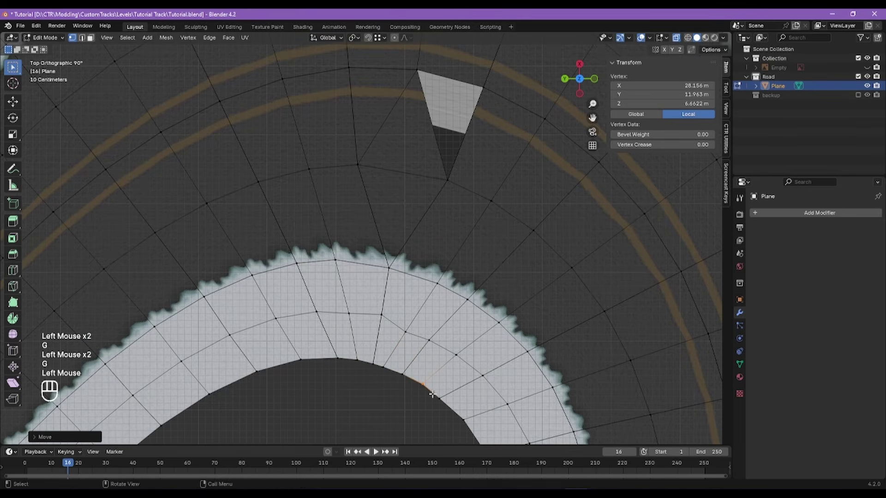
Step: Move the coincident mid-strip seam vertices to about X 29.10, Y 12.59 m and adjust the neighbouring mid-strip vertex to even out the curve
click(383, 316)
key(g)
click(387, 321)
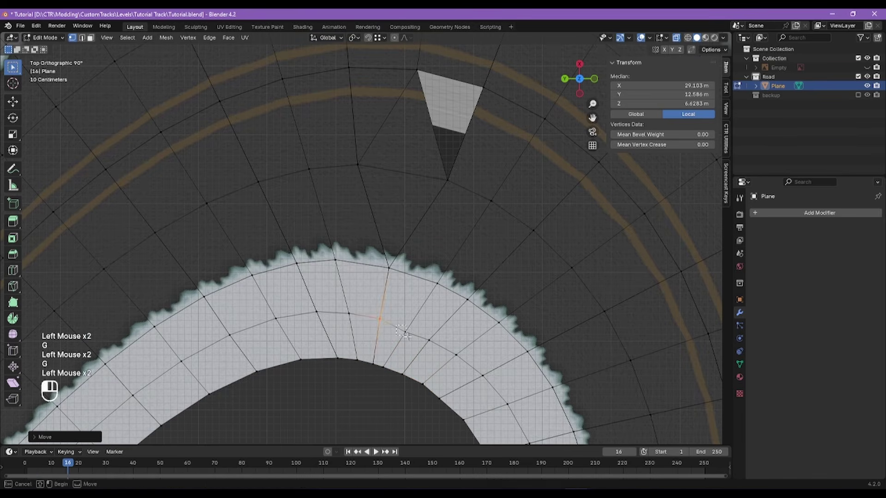
key(g)
click(412, 332)
click(365, 402)
Step: Check which snow faces are connected beside the seam by selecting linked geometry, and clear the selection
scroll(410, 343, down, 3)
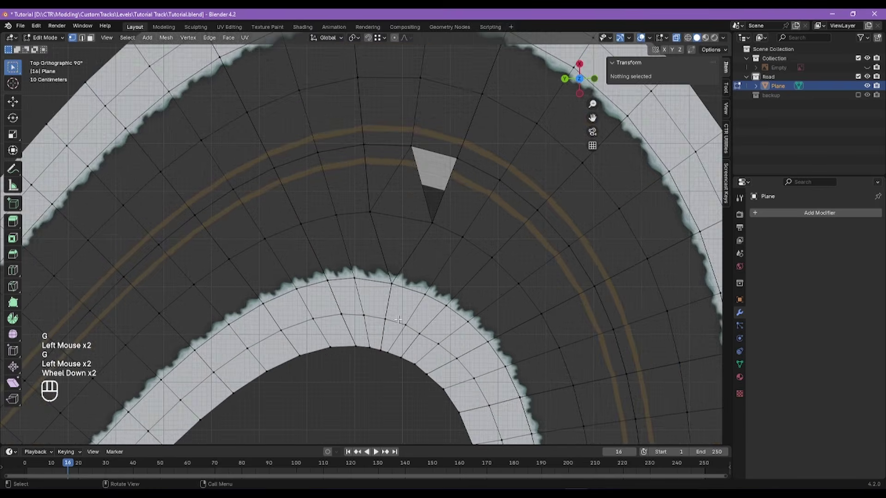
alt+shift+right_drag(410, 344, 404, 330)
key(l)
key(l)
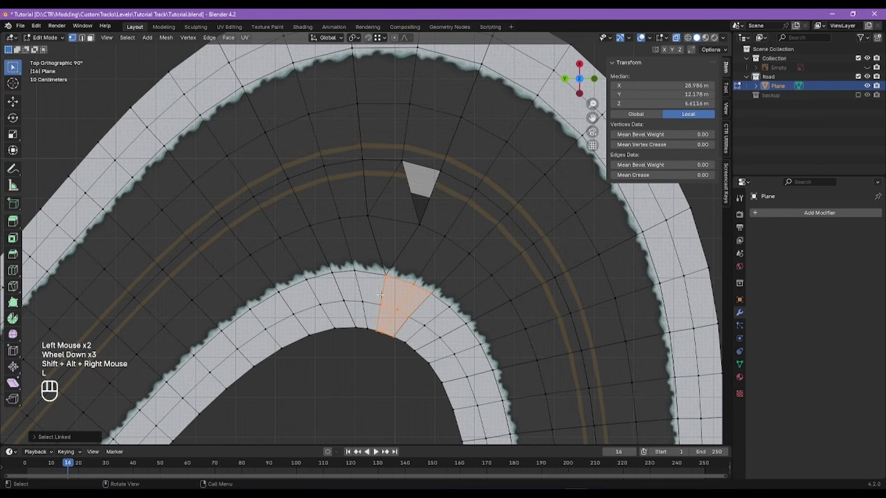
key(l)
click(337, 250)
click(337, 250)
Step: Move the two road vertices flanking the wedge to about X 31.35, Y 12.75 m and X 31.15, Y 11.68 m
alt+right_drag(393, 320, 358, 284)
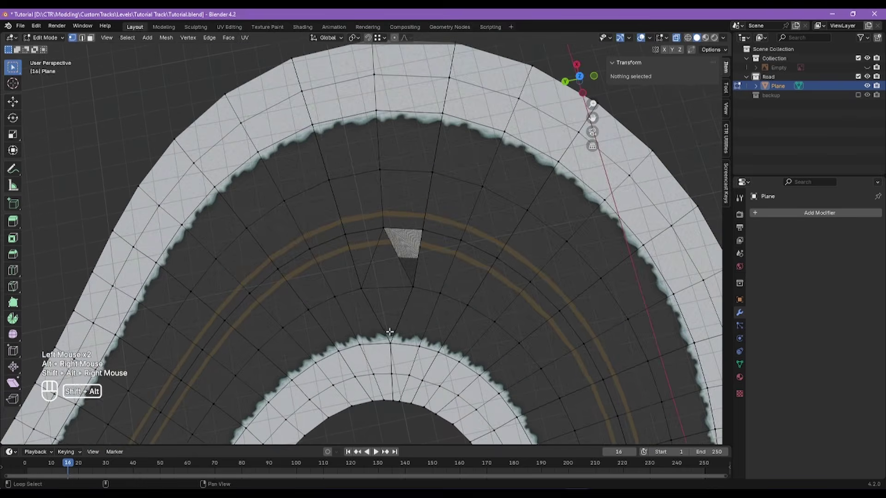
scroll(358, 284, up, 2)
click(371, 302)
key(g)
click(402, 295)
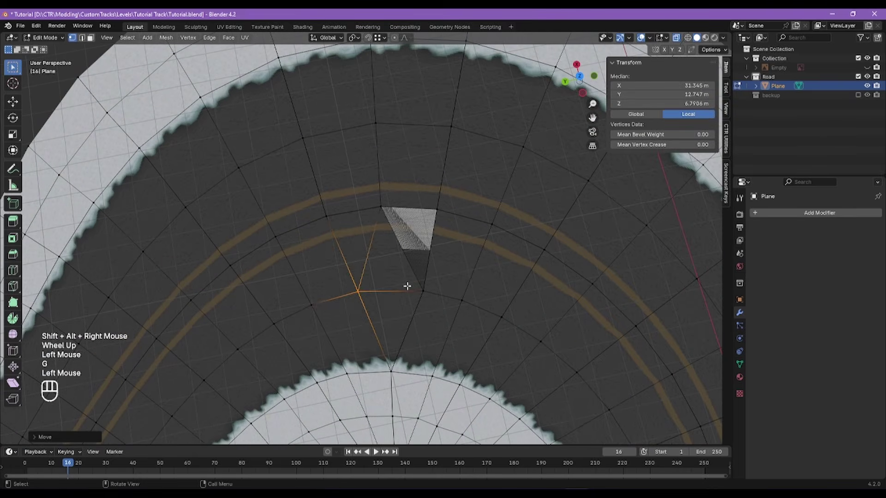
click(423, 291)
key(g)
click(440, 303)
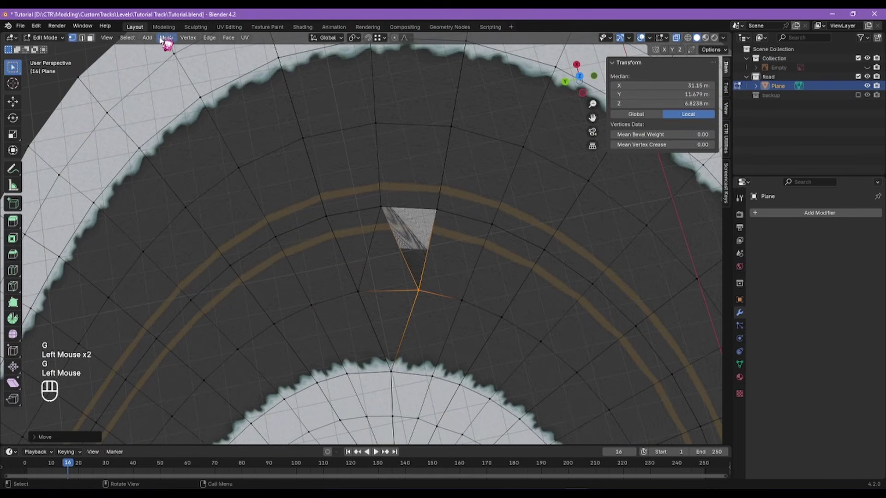
Step: Select the wrongly textured triangular road face in face mode and bring the bend into view in the UV Editing workspace
click(91, 38)
click(411, 235)
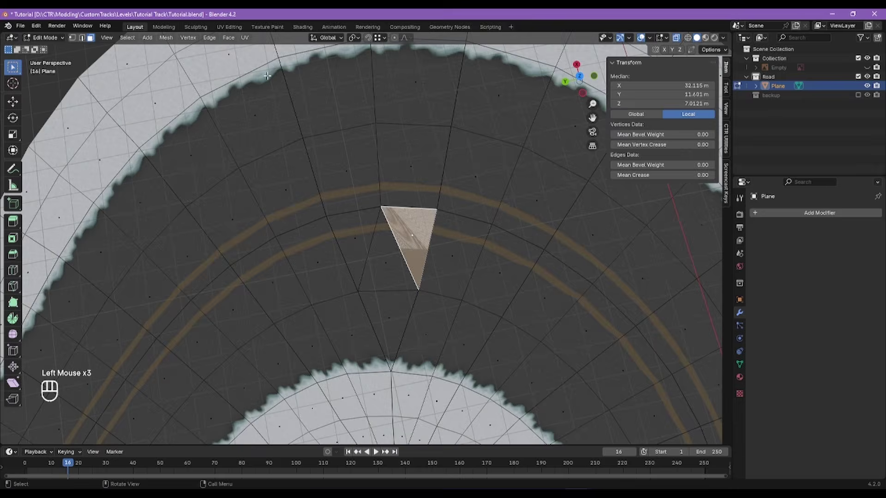
click(232, 28)
scroll(528, 222, down, 6)
scroll(530, 204, up, 10)
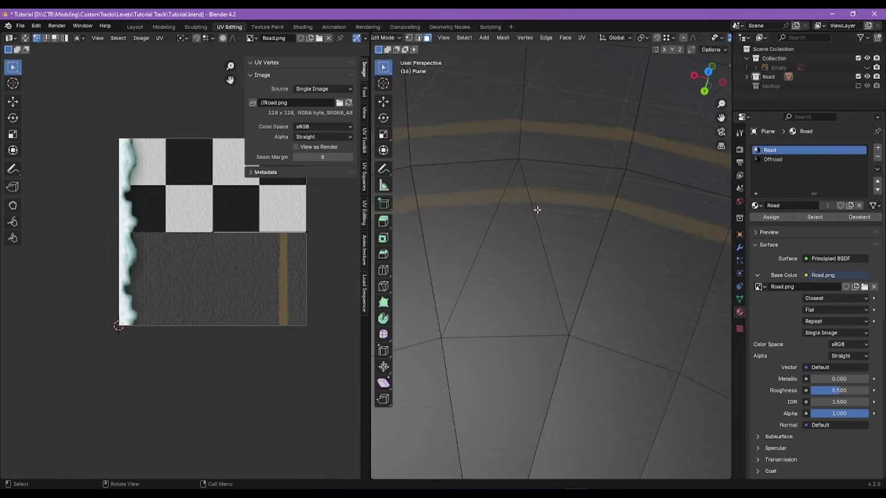
scroll(555, 243, down, 6)
scroll(545, 265, up, 9)
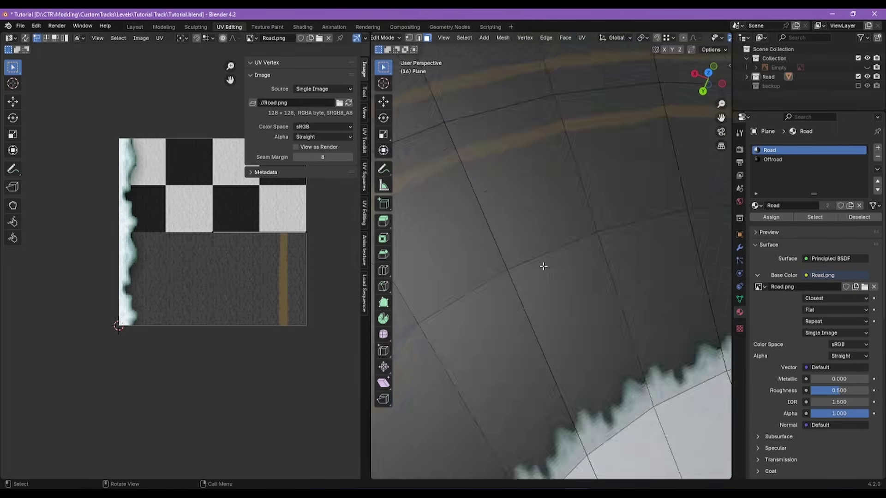
key(KP_Decimal)
middle_drag(557, 268, 503, 281)
scroll(494, 273, down, 7)
Step: Compare the neighbouring triangles' UVs and move the mismatched triangle's upper-right UV vertex to the lower-right corner of the Road.png texture
click(501, 283)
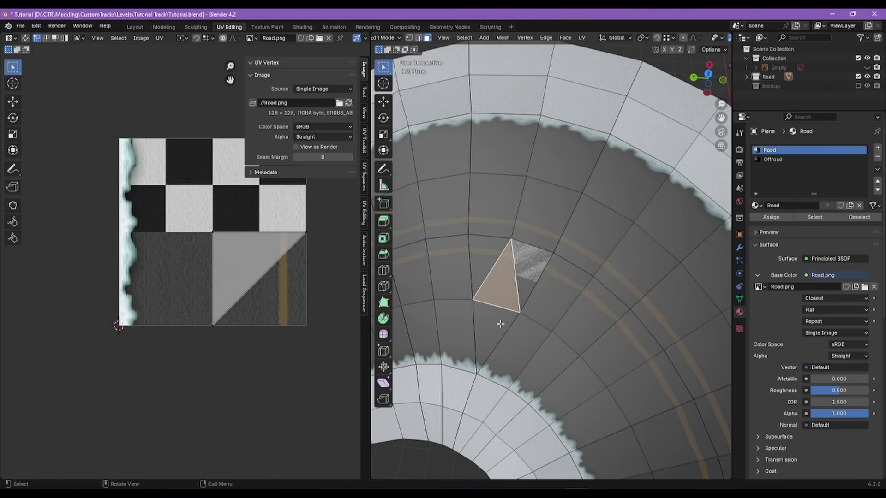
click(531, 261)
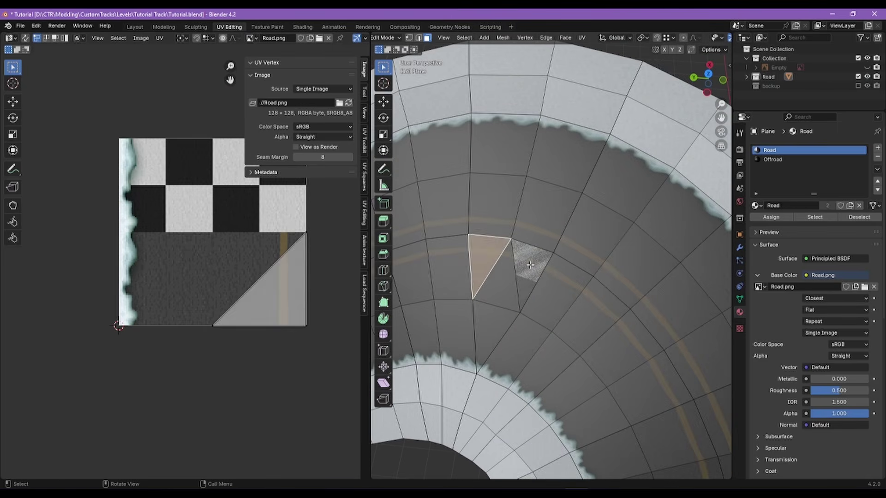
click(322, 244)
key(g)
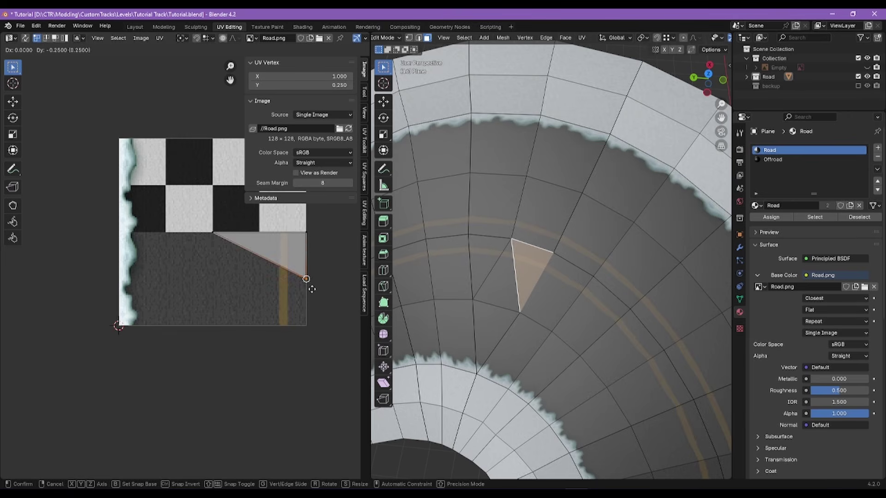
click(323, 334)
click(614, 287)
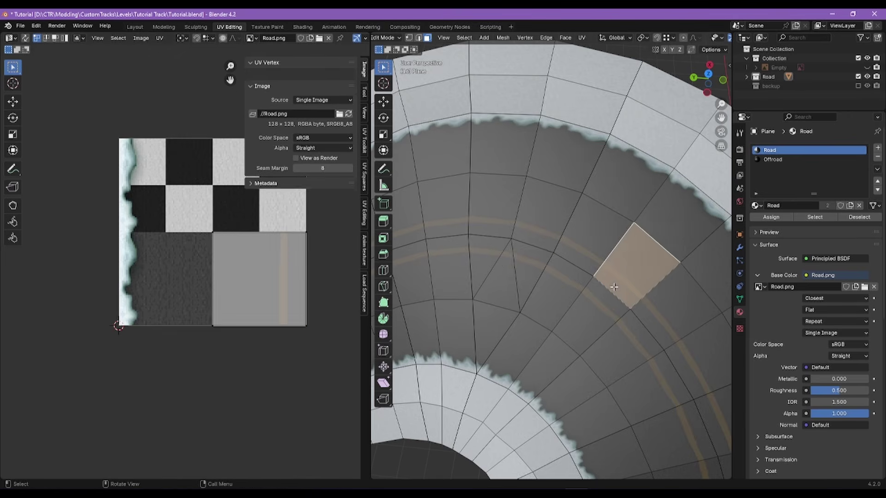
Step: Examine the repaired bend's road and snow faces from several angles, framing a road vertex at the merged triangles
scroll(614, 287, down, 5)
middle_drag(526, 307, 611, 276)
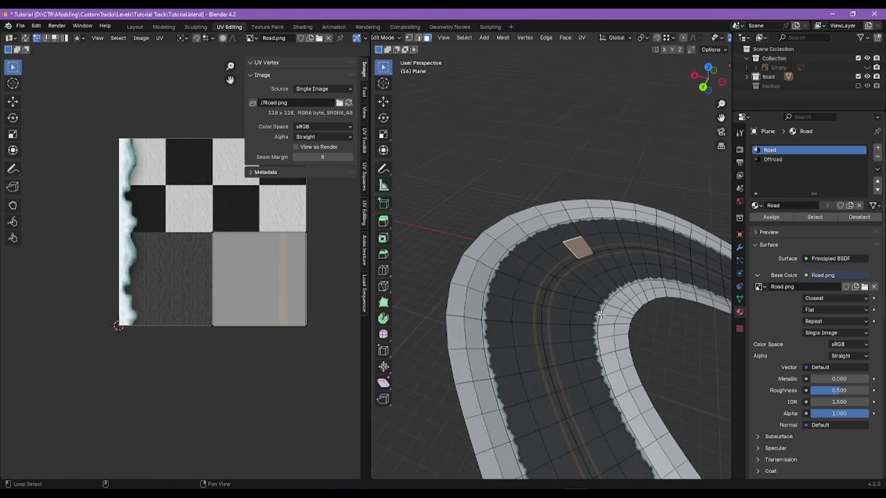
shift+middle_drag(639, 383, 561, 300)
scroll(561, 300, up, 4)
scroll(564, 266, down, 8)
middle_drag(564, 266, 557, 295)
scroll(557, 296, up, 3)
alt+right_drag(557, 295, 589, 322)
scroll(581, 303, down, 4)
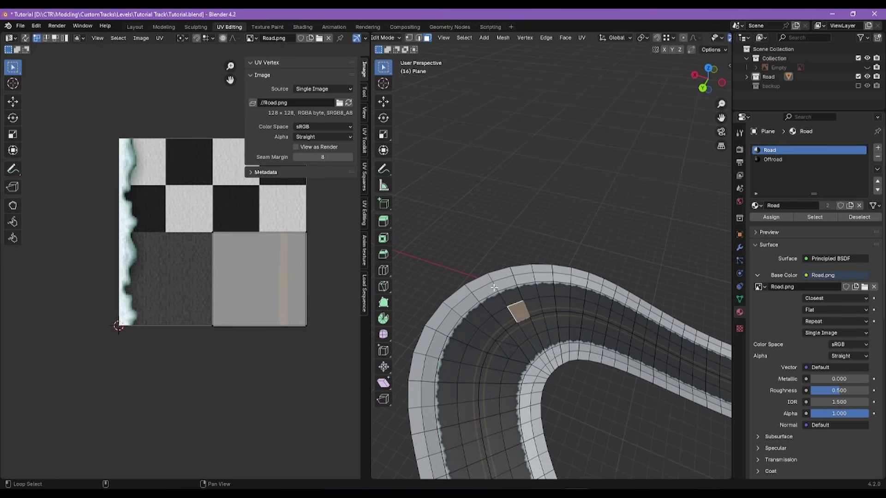
click(518, 263)
alt+right_drag(518, 263, 494, 259)
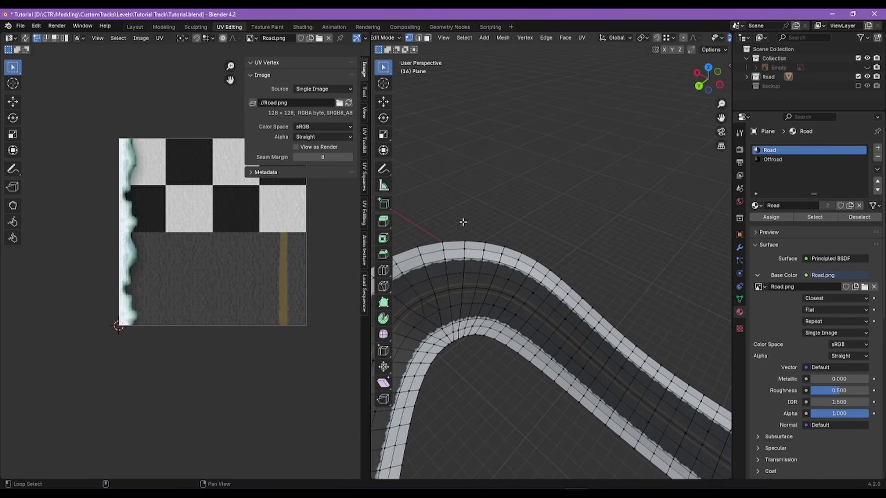
alt+shift+right_drag(463, 222, 488, 209)
key(KP_Decimal)
scroll(536, 289, down, 7)
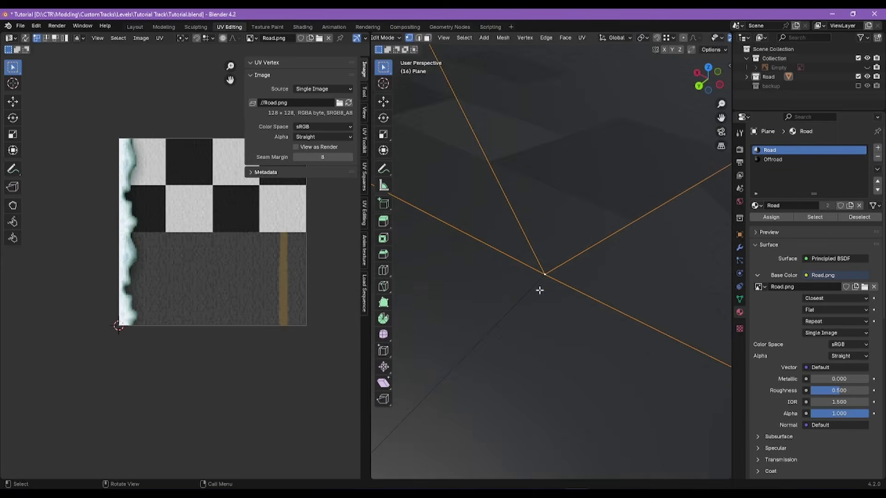
scroll(535, 290, down, 9)
middle_drag(535, 290, 503, 290)
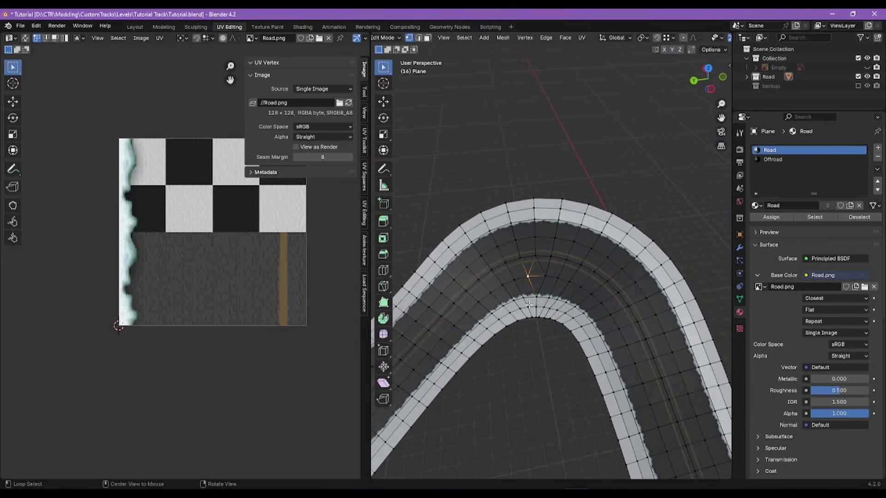
scroll(573, 295, up, 3)
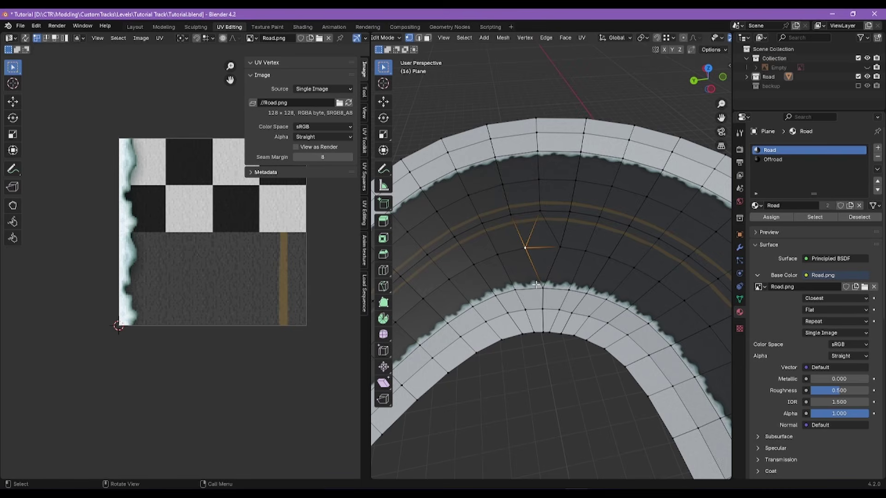
Step: Look over the remaining bends of the track and save the Blender file
scroll(536, 284, down, 6)
middle_drag(536, 285, 573, 275)
scroll(571, 276, up, 1)
scroll(621, 293, up, 2)
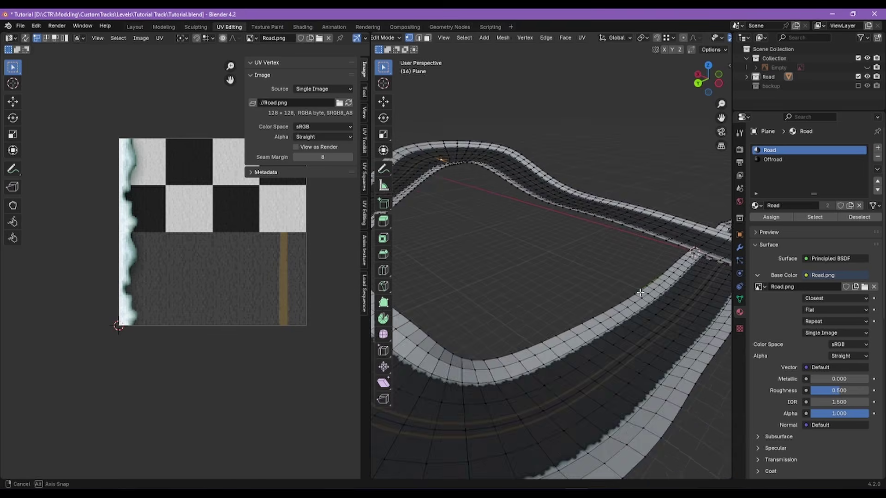
scroll(638, 292, down, 4)
middle_drag(638, 292, 572, 314)
shift+middle_drag(572, 314, 578, 294)
key(ctrl+s)
scroll(617, 285, down, 1)
Step: Select the entire track mesh and separate it by loose parts
key(Tab)
click(571, 285)
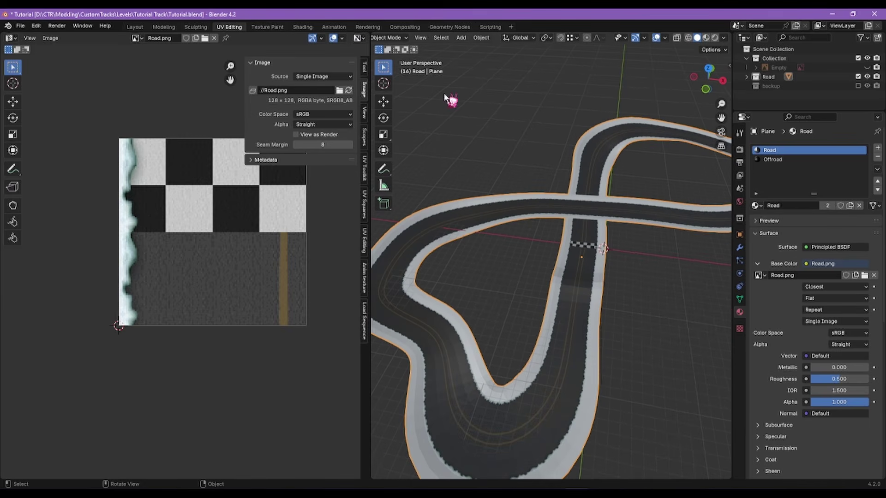
key(Tab)
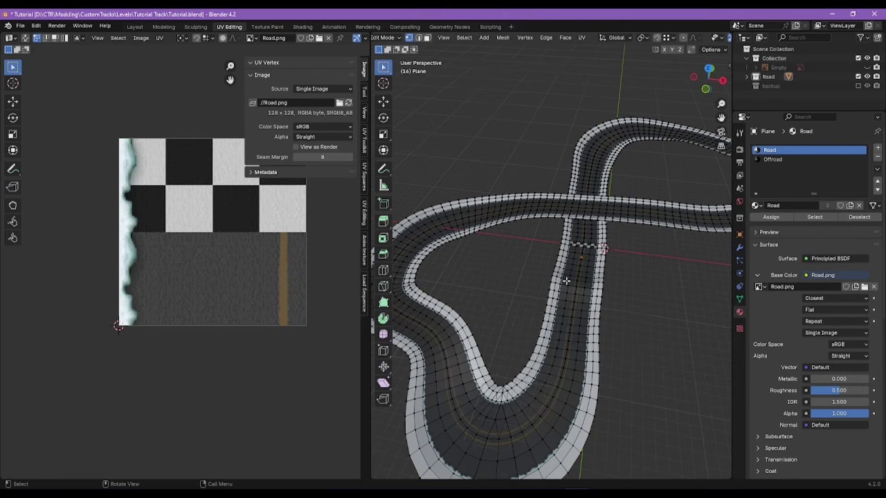
scroll(560, 280, up, 3)
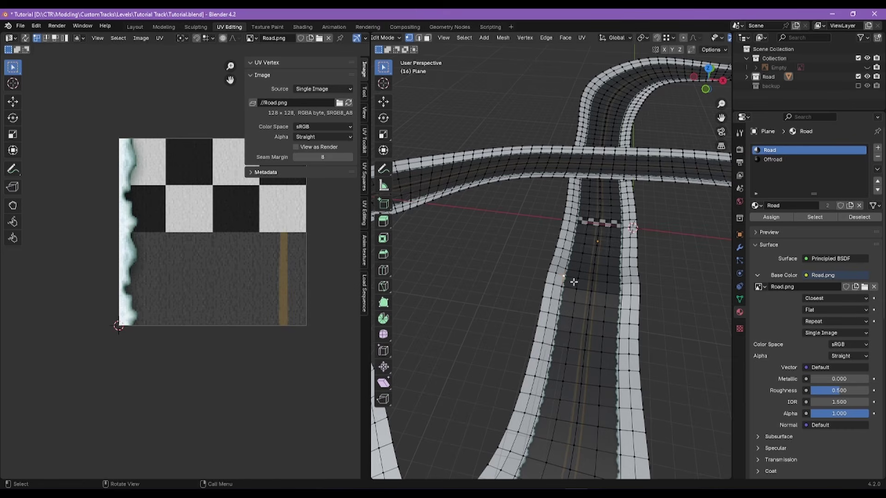
key(a)
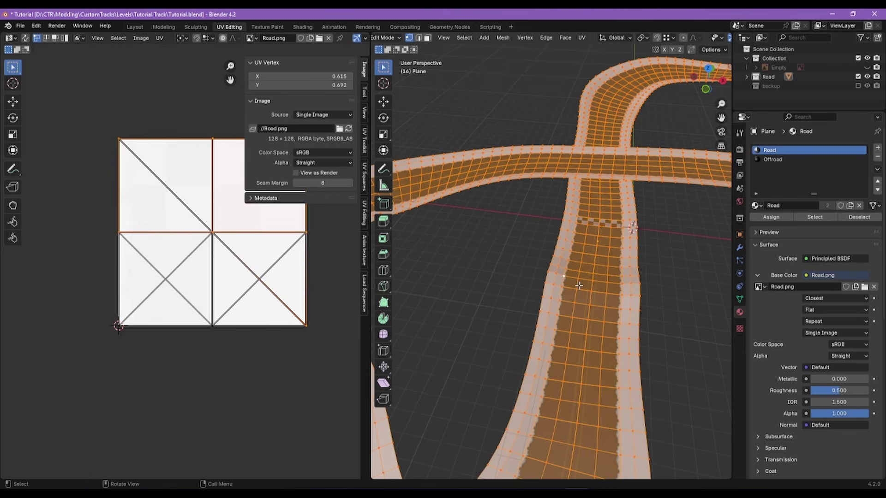
key(p)
click(544, 286)
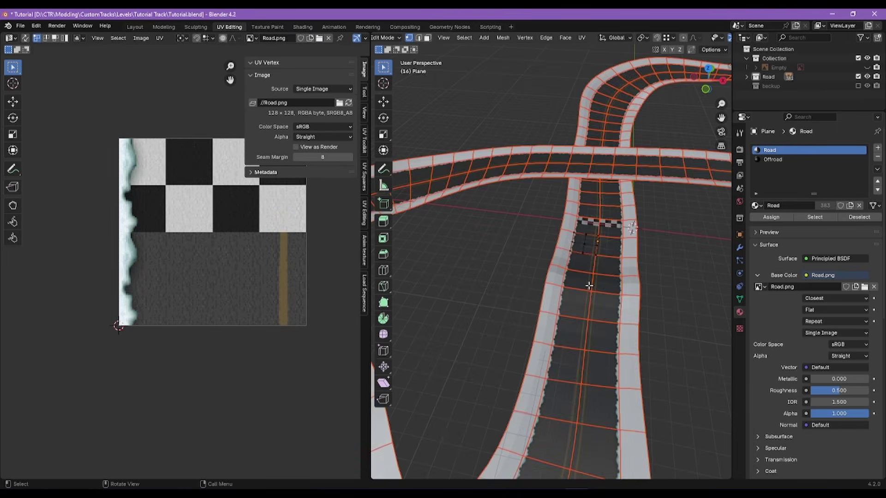
Step: Inspect the separated road pieces in Object Mode by selecting several of them near the start line
key(Tab)
click(610, 273)
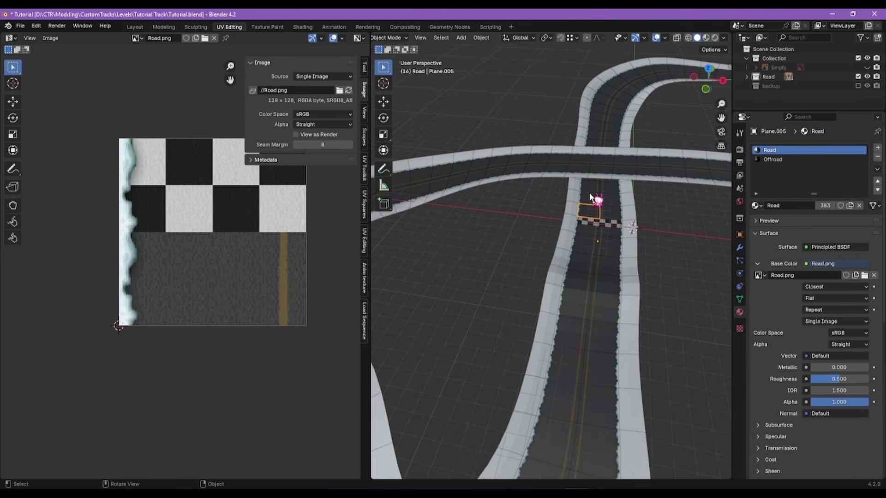
click(584, 304)
click(607, 286)
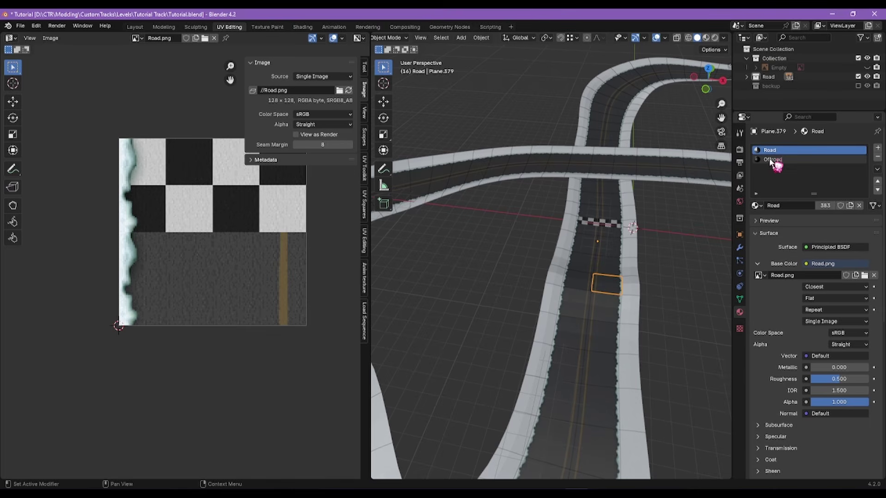
Step: Undo the separation, keeping the single track object in Edit Mode with its entire mesh selected
key(ctrl+z)
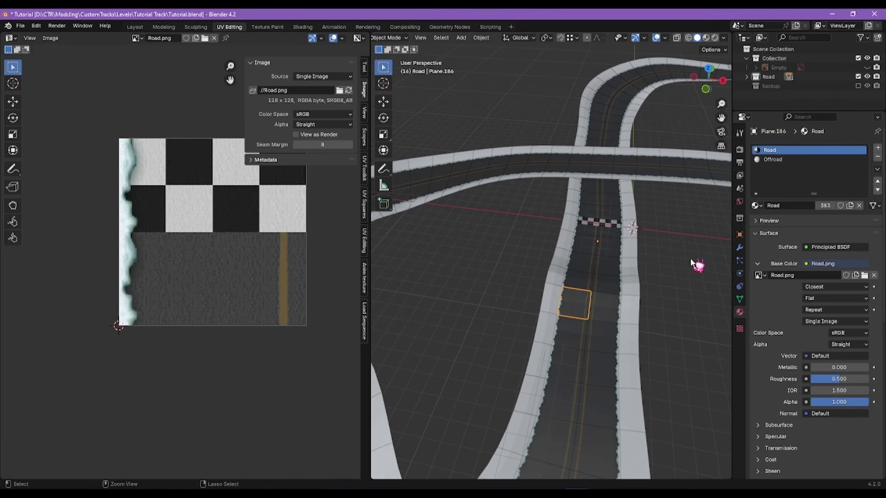
key(ctrl+z)
key(ctrl+z)
key(ctrl+z)
key(ctrl+z)
key(ctrl+z)
key(ctrl+z)
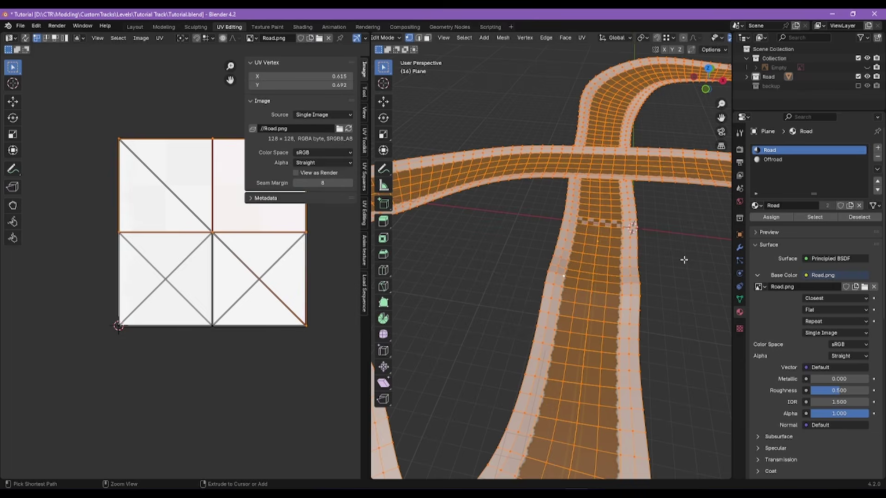
key(ctrl+z)
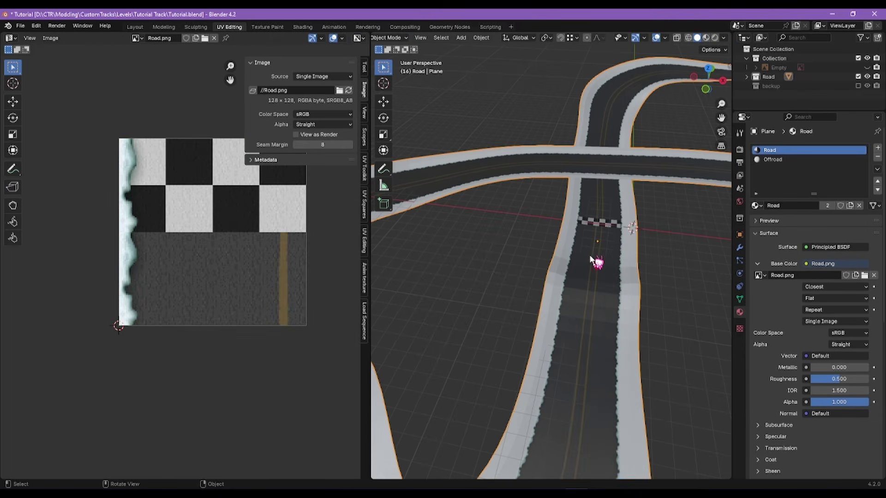
key(ctrl+shift+z)
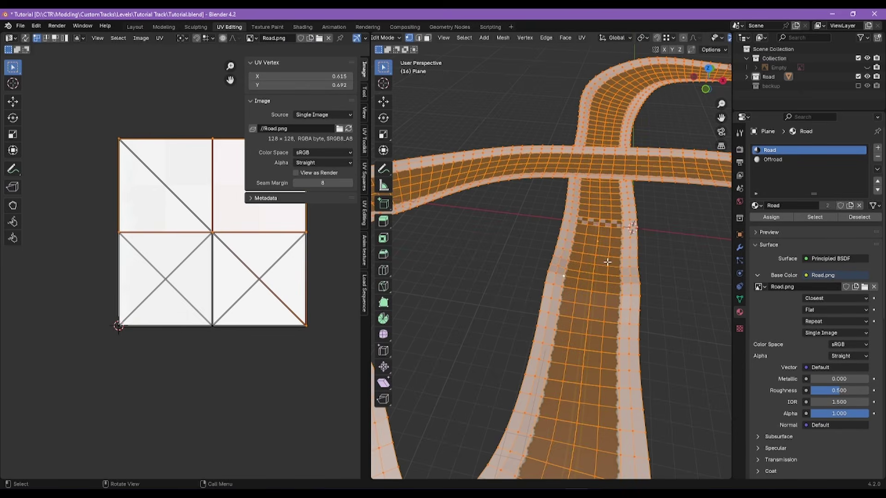
Step: Separate the selected track mesh by material and check the road and offroad objects in Object Mode
key(p)
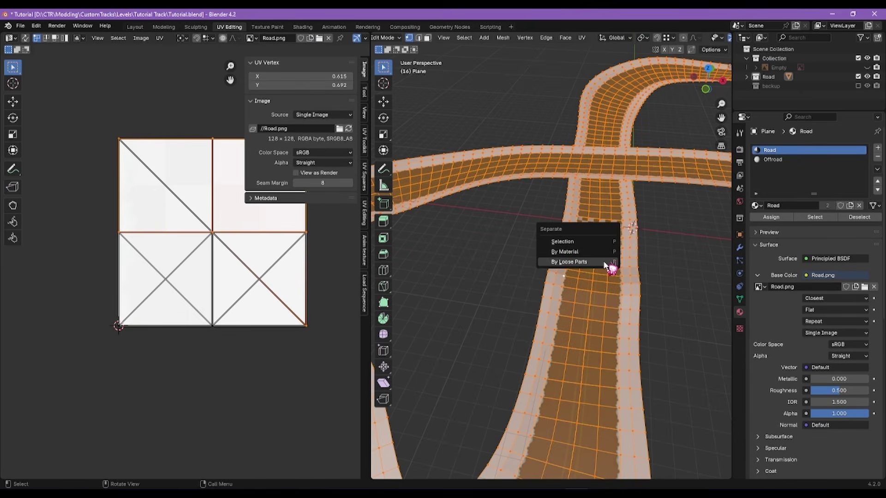
click(558, 251)
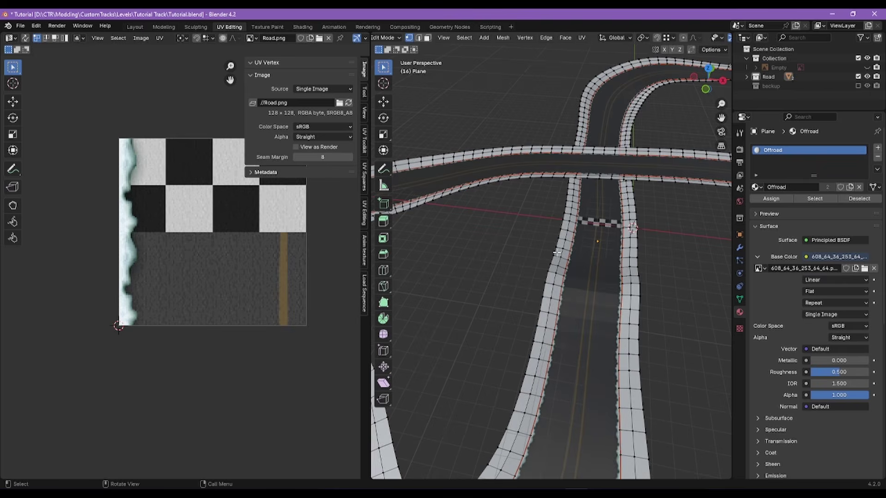
key(Tab)
click(572, 259)
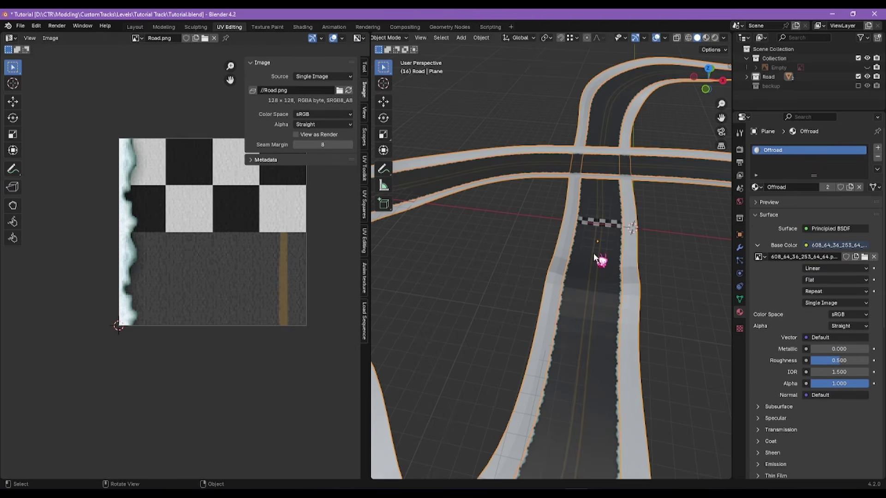
click(595, 258)
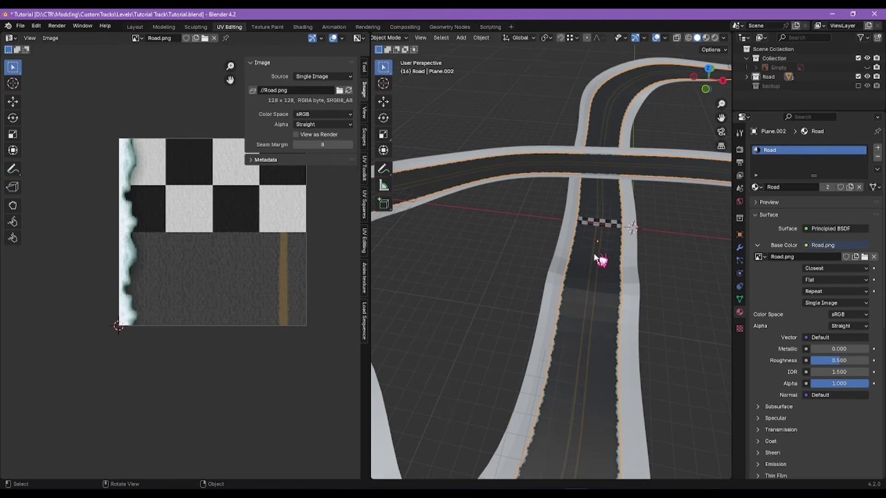
click(638, 257)
middle_drag(637, 250, 637, 251)
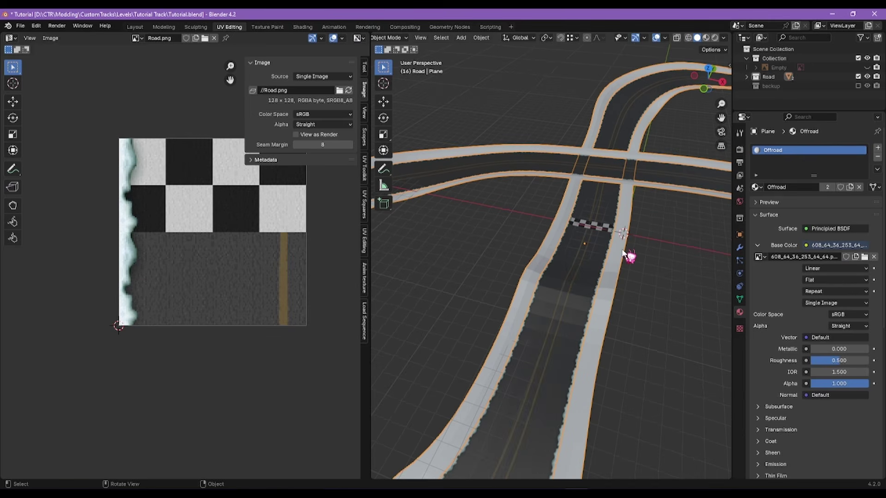
Step: Rename the object holding the road surface to "Road"
click(578, 243)
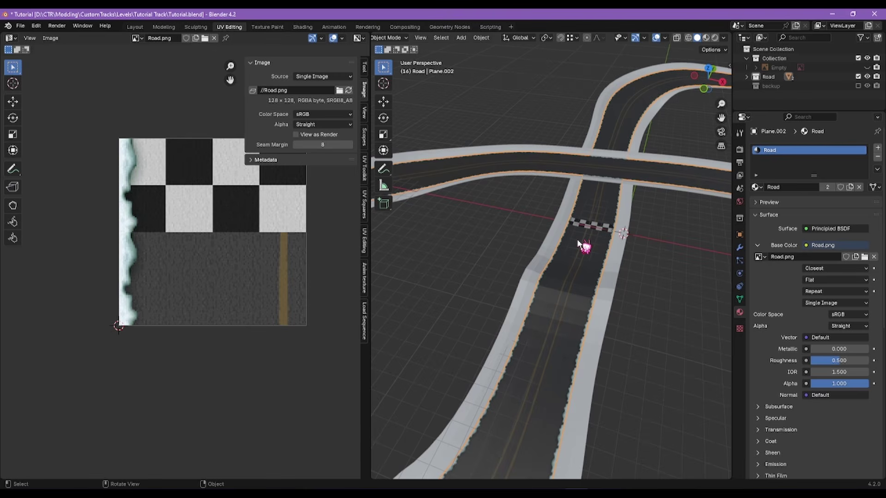
key(F2)
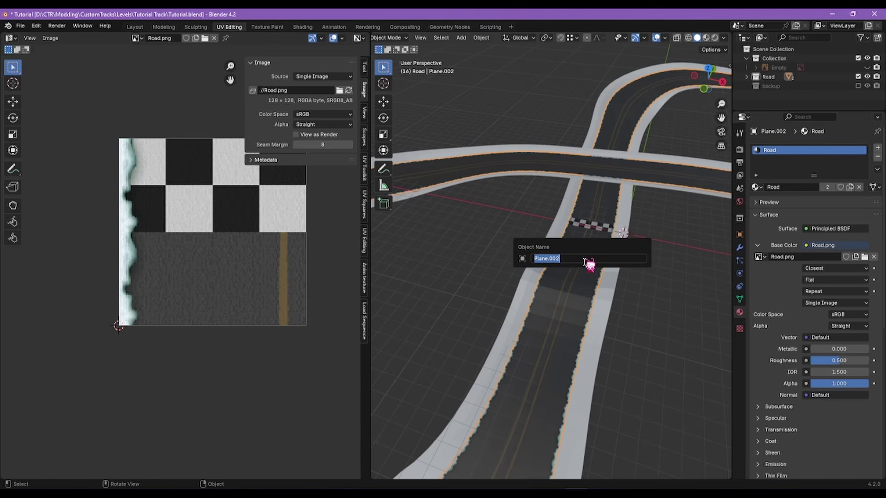
text(Road)
key(Return)
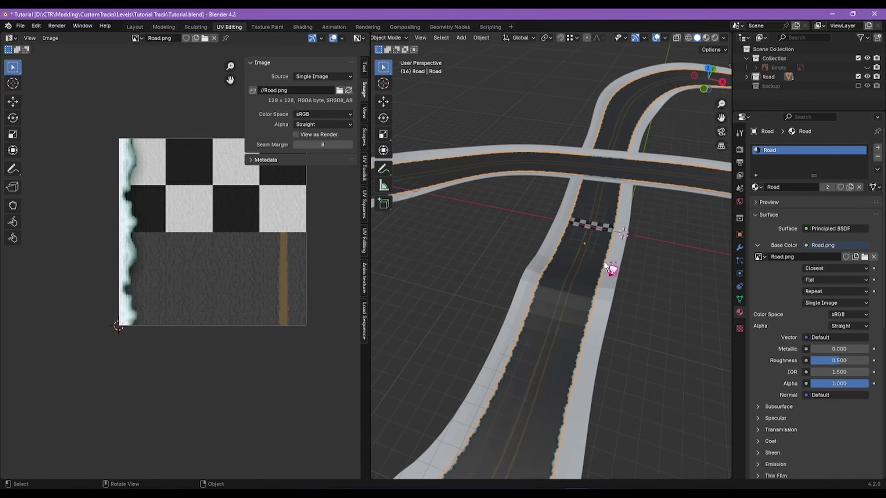
Step: Rename the object holding the white track borders to "Offroad"
click(612, 265)
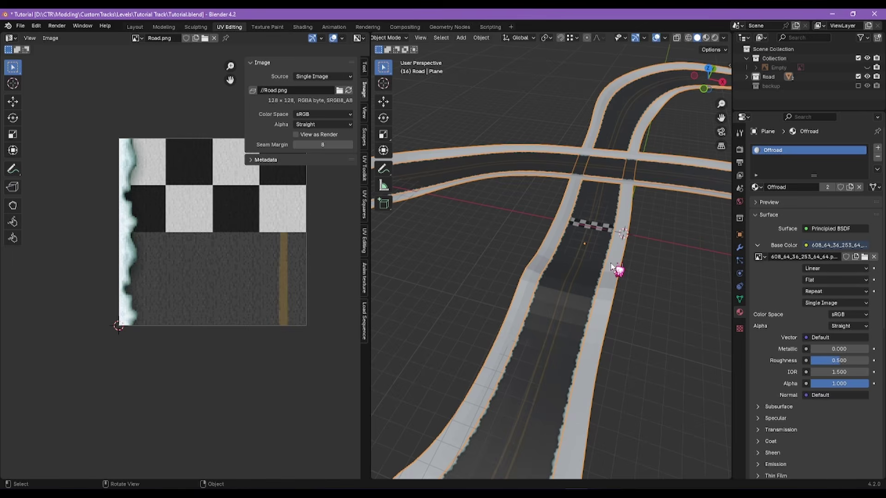
key(F2)
text(Offro)
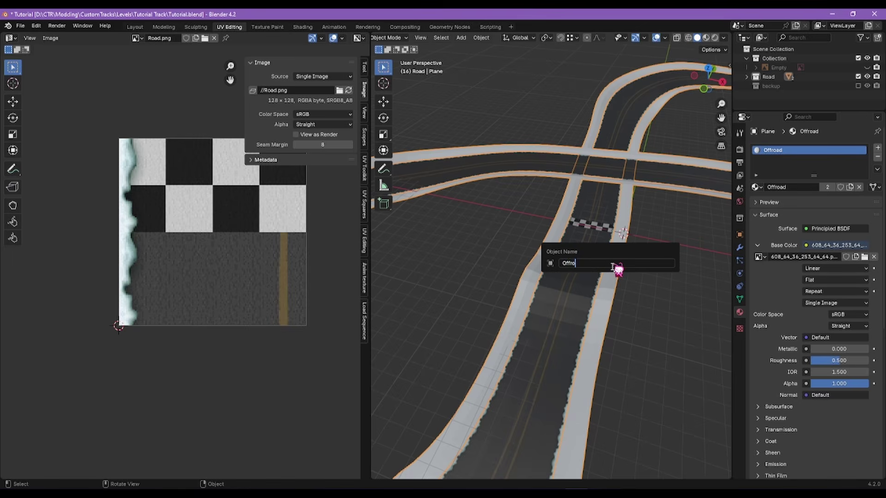
text(ad)
key(Return)
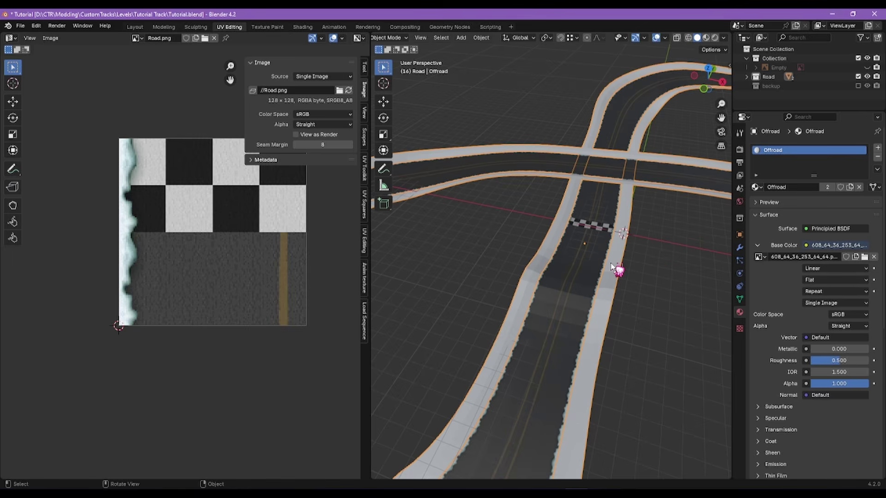
Step: Move the Offroad object into a new collection named "Offroad"
key(m)
click(612, 267)
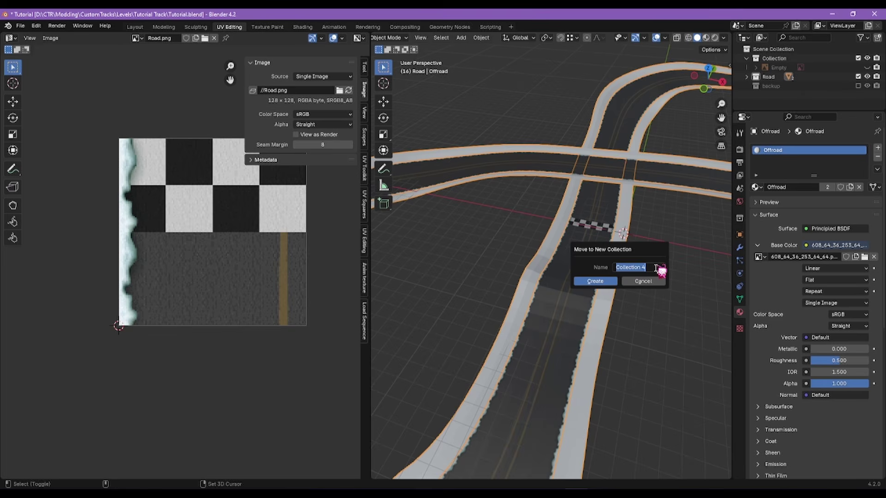
text(Offroad)
click(599, 282)
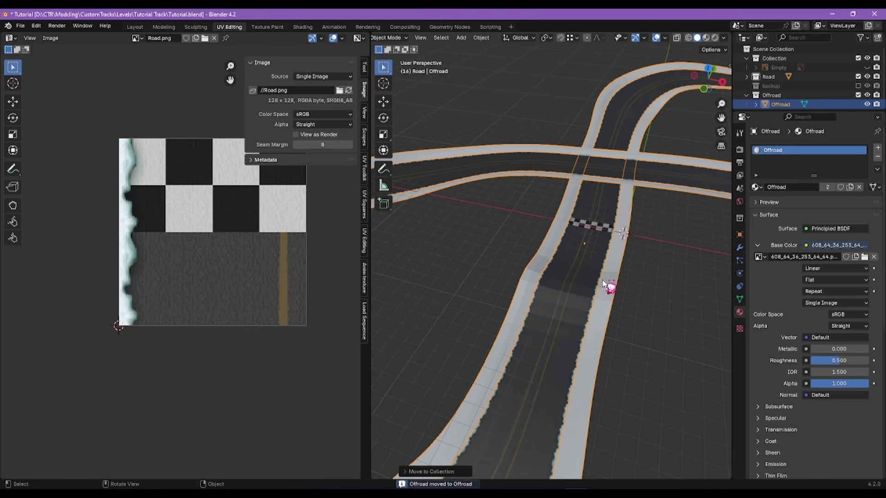
Step: Select the Road and Offroad objects in turn to check them, and clear the selection
click(643, 275)
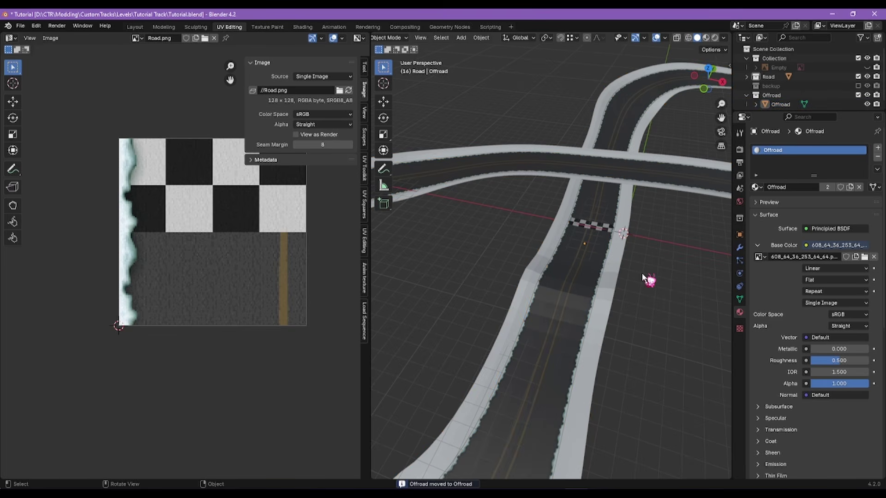
click(617, 272)
click(577, 269)
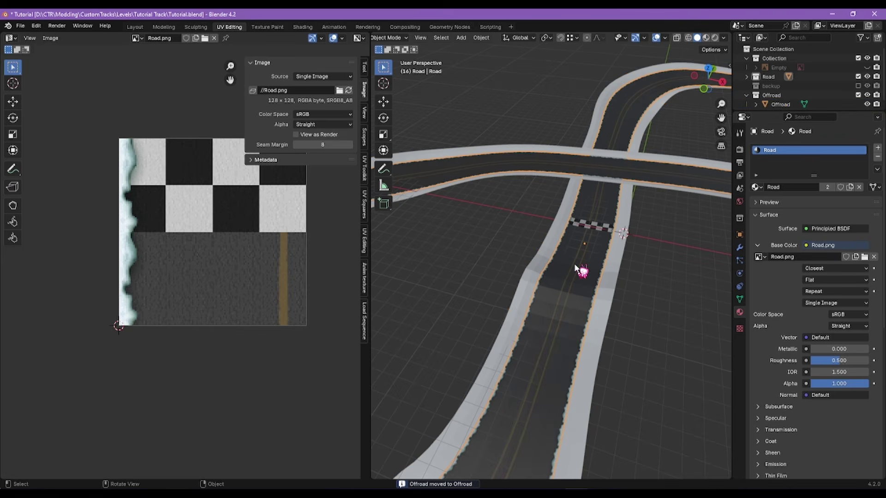
click(609, 288)
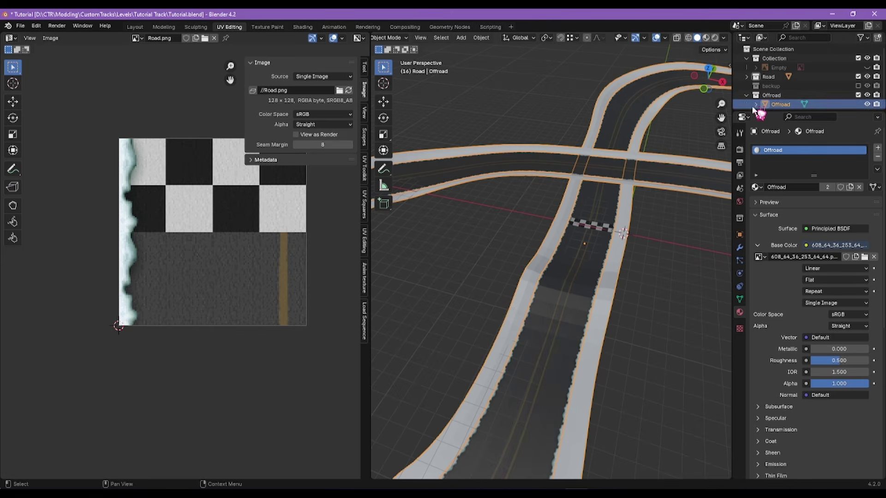
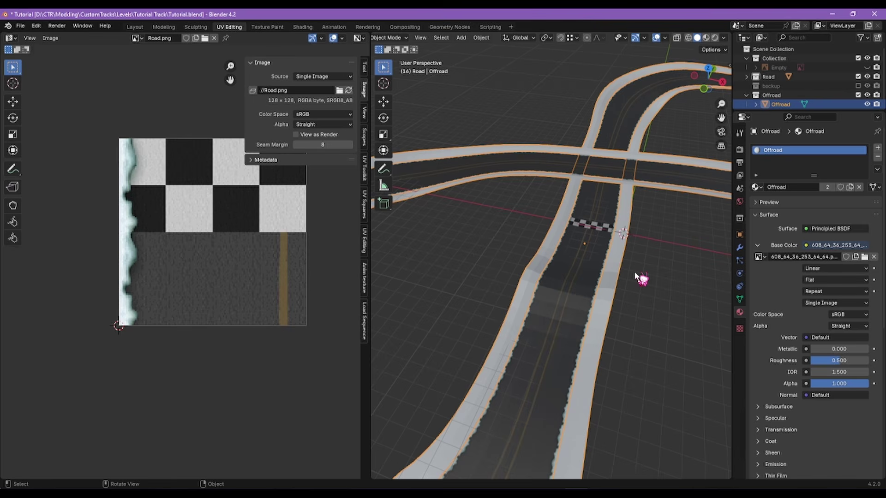
key(alt+a)
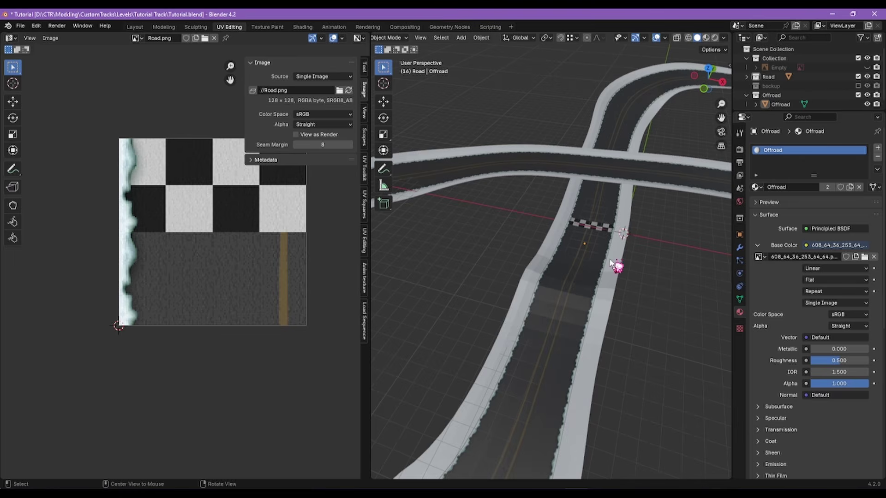
Step: Separate the entire Road object by loose parts and return to Object Mode
middle_drag(610, 264, 625, 288)
click(610, 293)
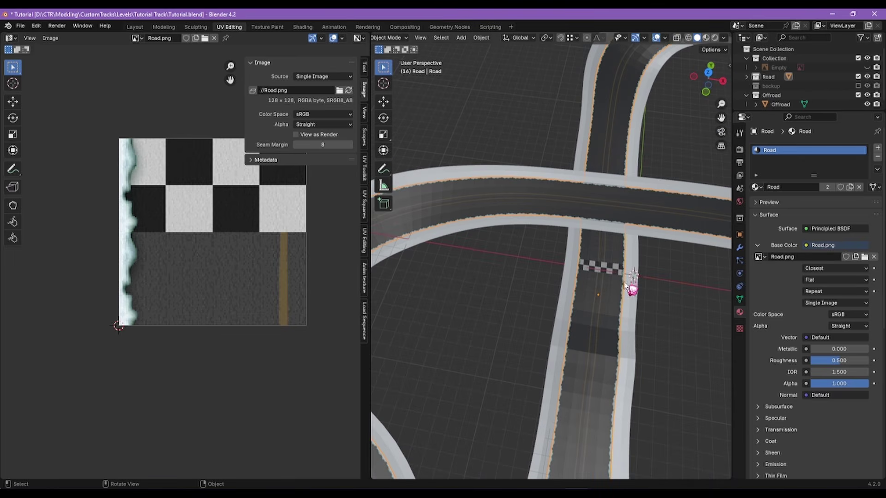
key(Tab)
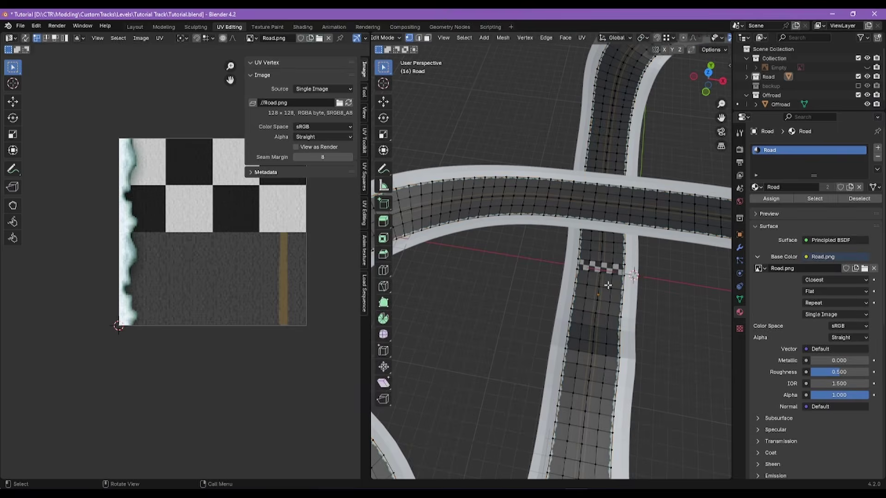
key(a)
key(p)
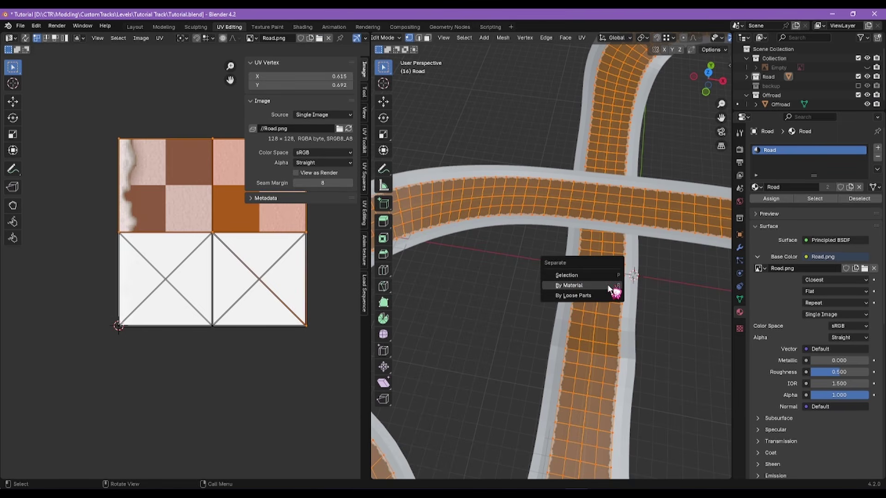
click(608, 292)
key(Tab)
Step: Separate the entire Offroad object by loose parts and return to Object Mode
click(632, 299)
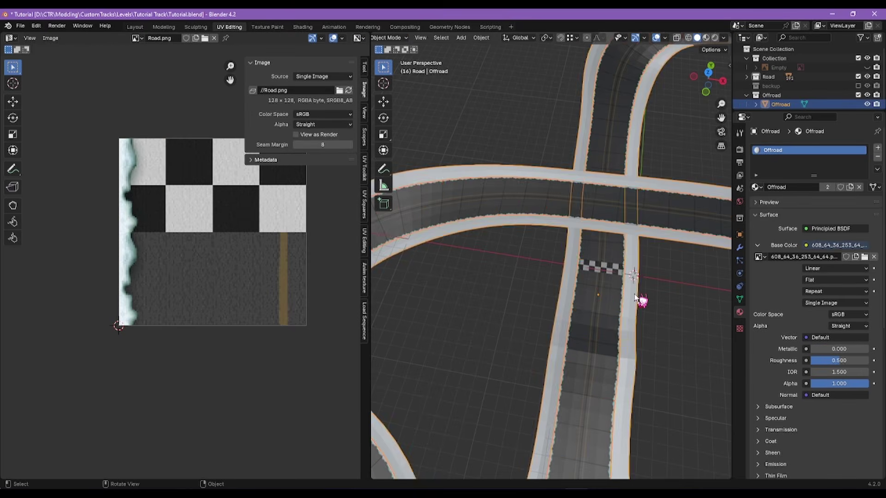
key(Tab)
key(a)
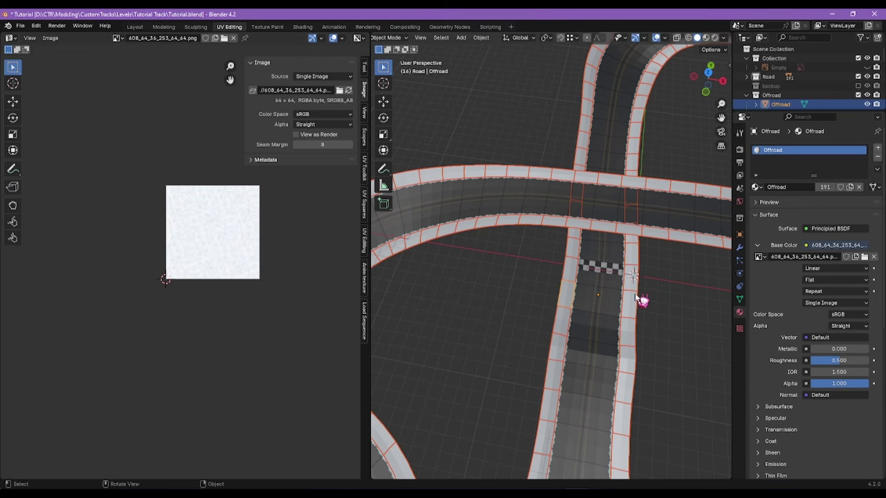
Step: Switch to the Layout workspace and bring the track's start line area into view
click(135, 26)
alt+right_drag(322, 199, 381, 234)
scroll(358, 214, down, 3)
scroll(390, 285, down, 2)
alt+shift+right_drag(389, 284, 393, 285)
alt+right_drag(393, 285, 437, 259)
scroll(437, 259, up, 3)
Step: Select individual road and offroad pieces near the start line to check that they are separate objects
click(449, 288)
alt+right_drag(449, 288, 337, 246)
scroll(336, 245, up, 1)
click(334, 248)
click(334, 248)
click(409, 259)
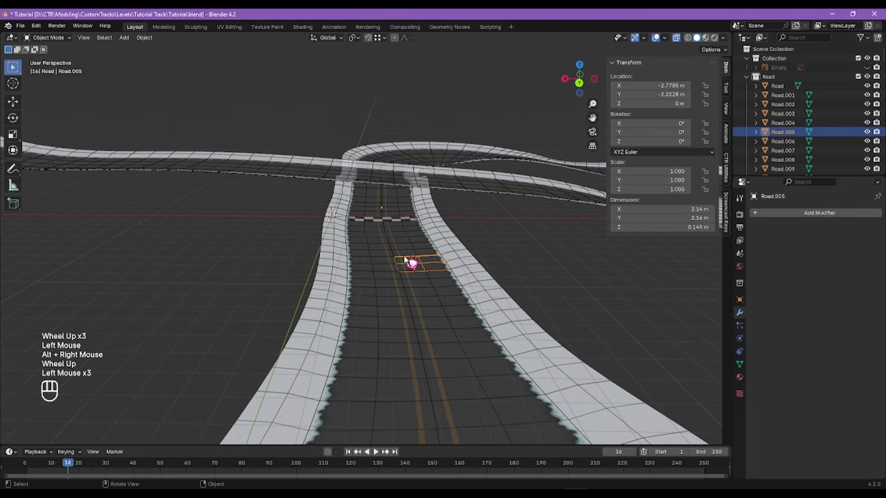
click(486, 270)
click(497, 291)
click(496, 291)
click(424, 306)
click(424, 307)
click(415, 262)
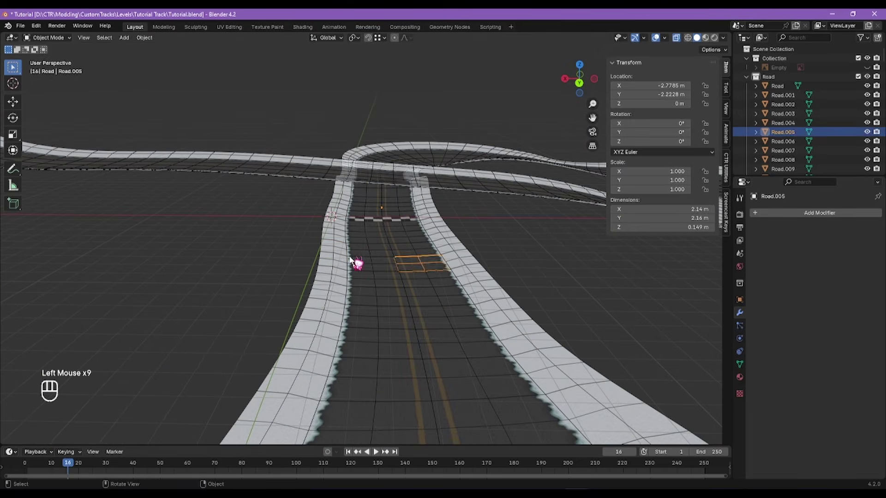
click(352, 262)
click(356, 290)
click(397, 263)
click(466, 253)
click(480, 283)
click(480, 283)
click(498, 306)
click(497, 306)
mouse_move(497, 307)
alt+right_down()
mouse_move(528, 277)
mouse_move(500, 310)
alt+right_up()
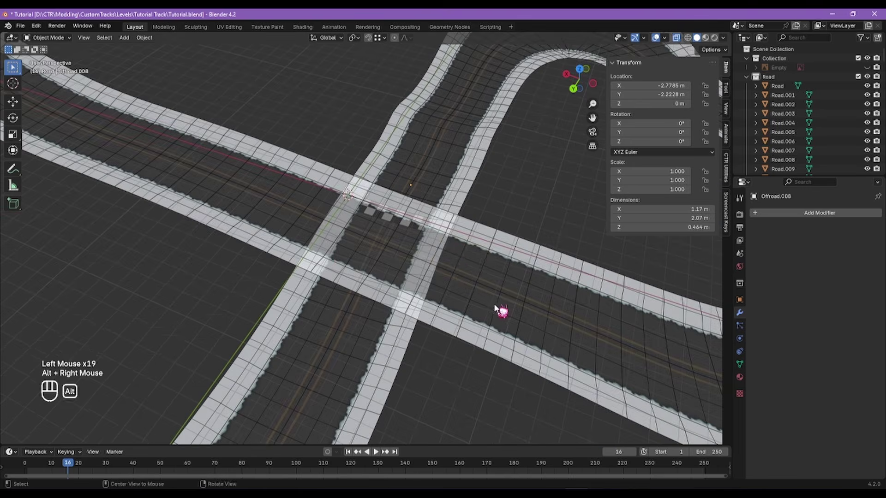
Step: Check the separated pieces beside the crossing and around the smaller loop's bend by selecting several of them
click(475, 239)
click(475, 240)
alt+shift+right_drag(475, 240, 431, 240)
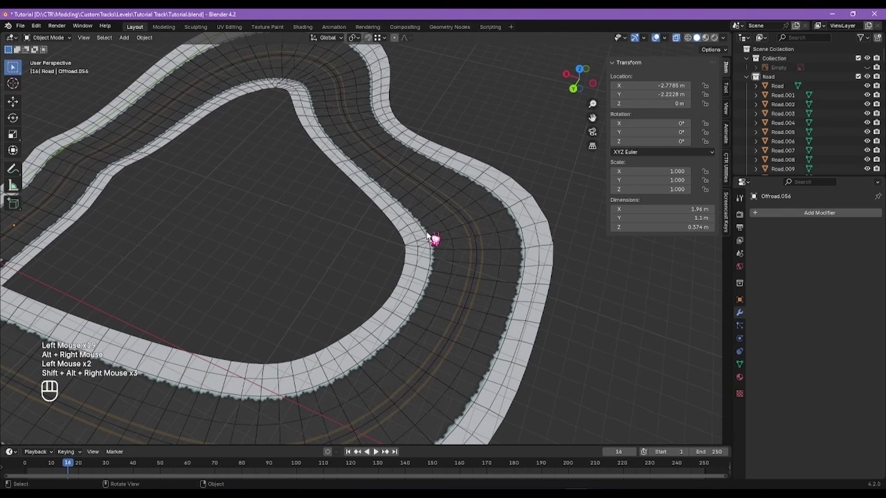
click(437, 248)
click(438, 248)
click(439, 247)
click(484, 237)
click(485, 238)
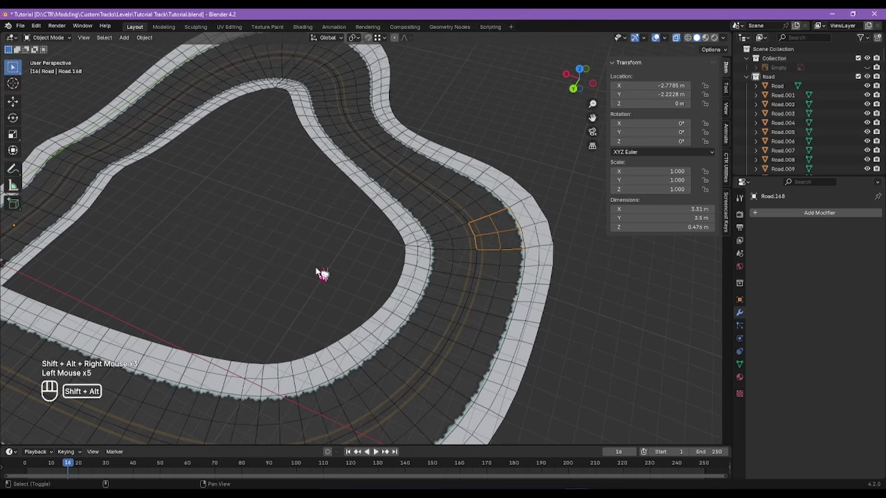
Step: Check the separated road and offroad pieces around the larger loop's bend by selecting several of them
alt+shift+right_drag(323, 275, 295, 304)
click(283, 312)
click(253, 278)
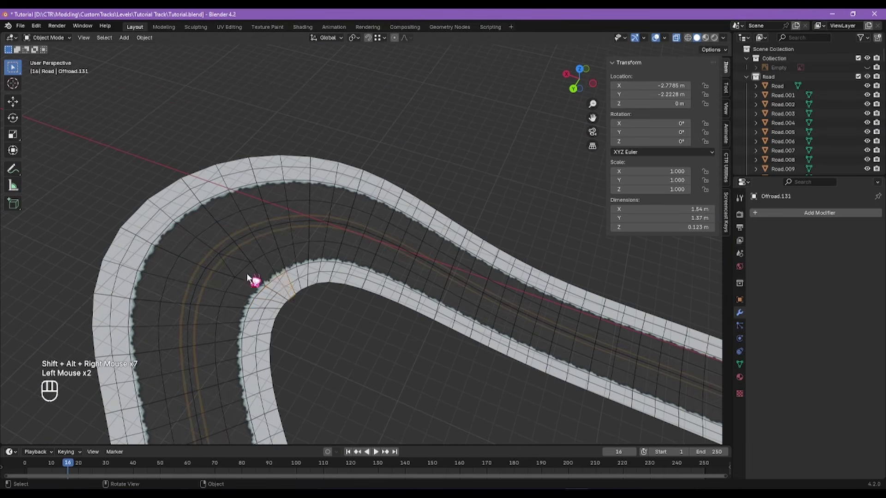
click(273, 293)
click(273, 293)
click(273, 292)
click(235, 305)
click(277, 323)
Step: Clear the selection, turn off X-ray display, and save the Blender file with the whole track in view
scroll(332, 322, down, 4)
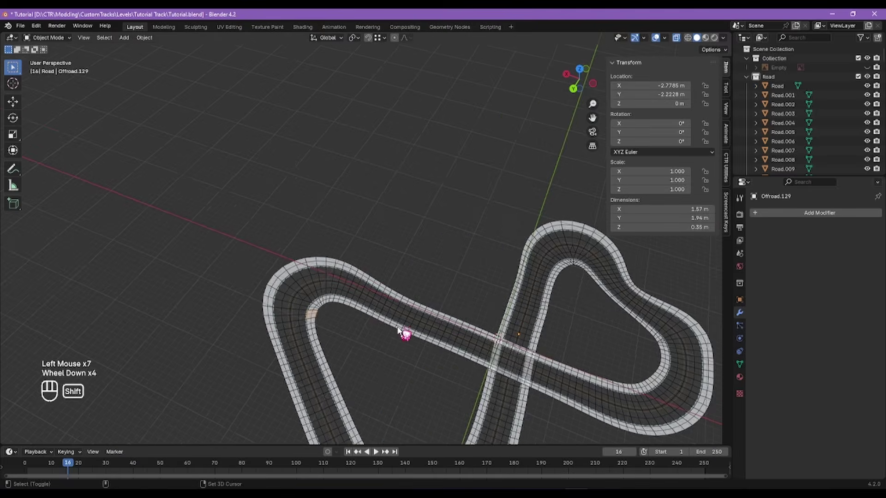
mouse_move(405, 334)
alt+shift+right_down()
mouse_move(370, 305)
mouse_move(371, 276)
mouse_move(348, 257)
mouse_move(353, 265)
mouse_move(433, 226)
mouse_move(417, 230)
alt+shift+right_up()
click(371, 314)
key(alt+z)
scroll(353, 265, up, 1)
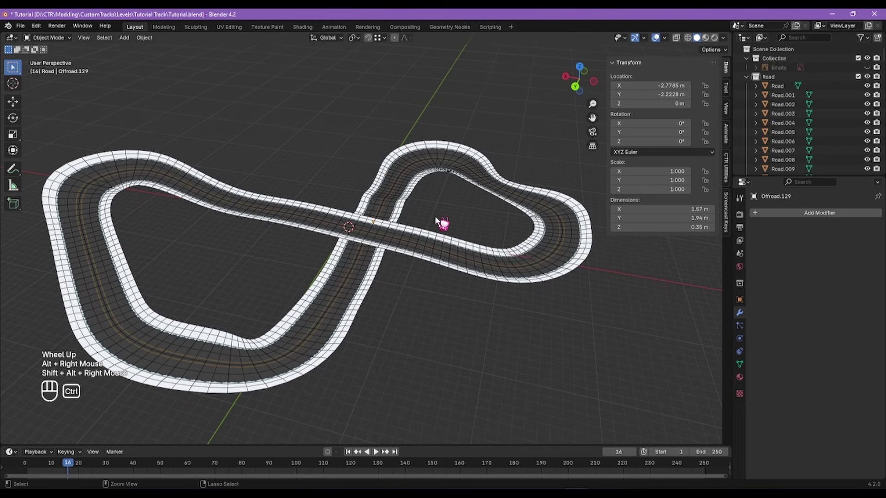
key(ctrl+s)
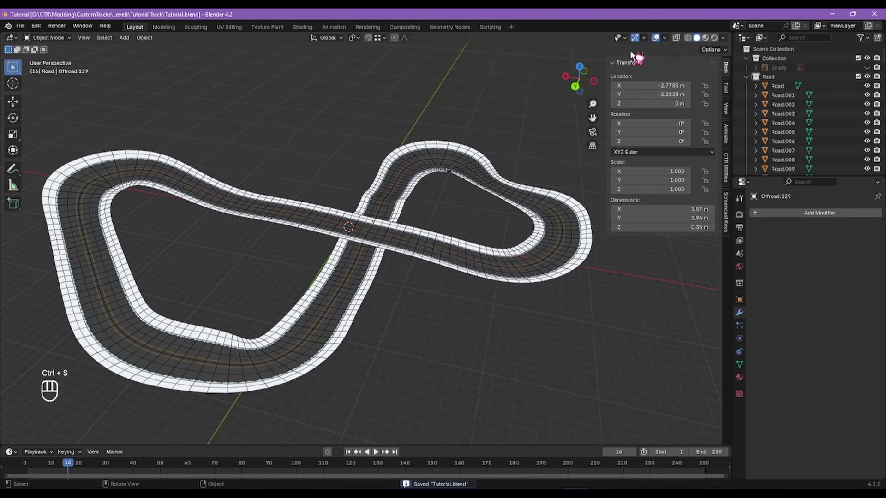
Step: Enable the Face Orientation overlay and examine the direction of the road and offroad faces along the track
click(666, 38)
click(624, 210)
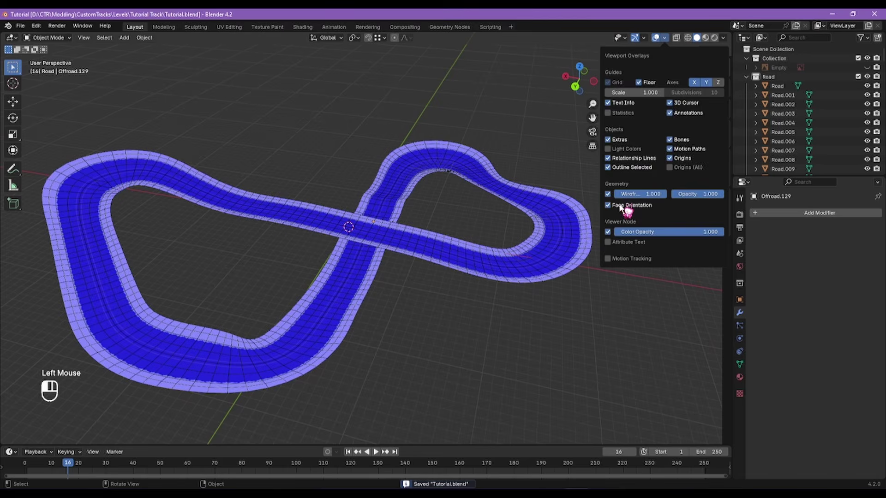
alt+right_drag(412, 212, 516, 213)
scroll(387, 237, up, 2)
click(665, 38)
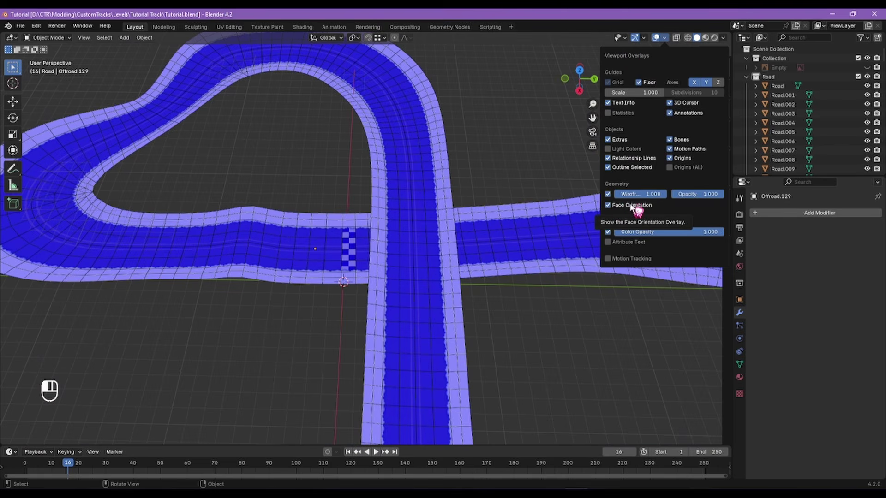
alt+right_drag(518, 251, 360, 271)
scroll(368, 236, up, 3)
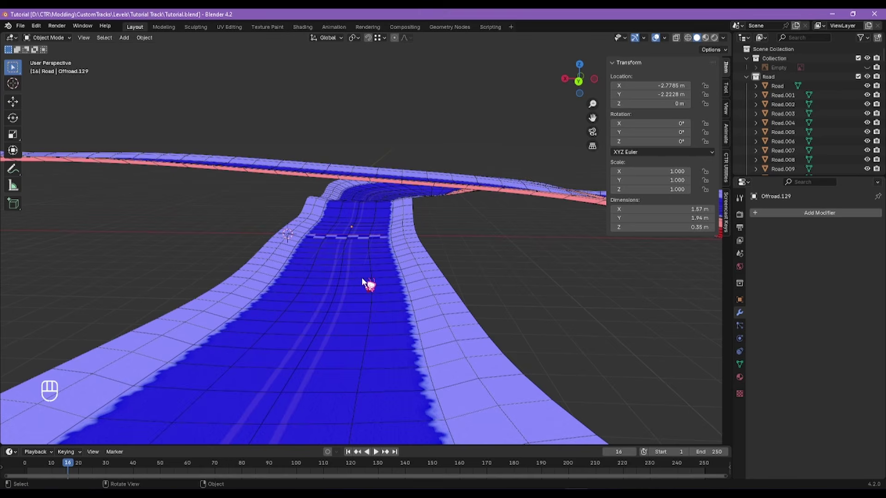
Step: Examine the faces on the crossing's underside and across the whole track, and turn off the Face Orientation overlay
mouse_move(363, 280)
alt+right_down()
mouse_move(375, 302)
mouse_move(364, 285)
alt+right_up()
alt+right_drag(336, 245, 347, 152)
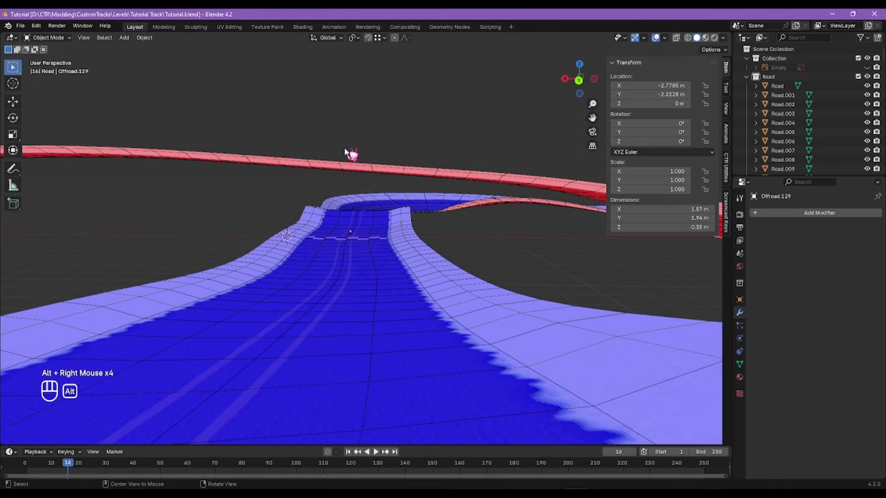
alt+right_drag(332, 271, 413, 210)
scroll(412, 210, down, 2)
mouse_move(413, 210)
alt+right_down()
mouse_move(409, 249)
mouse_move(325, 268)
mouse_move(287, 259)
mouse_move(421, 257)
mouse_move(441, 200)
mouse_move(390, 236)
mouse_move(418, 207)
mouse_move(401, 203)
alt+right_up()
scroll(424, 257, down, 2)
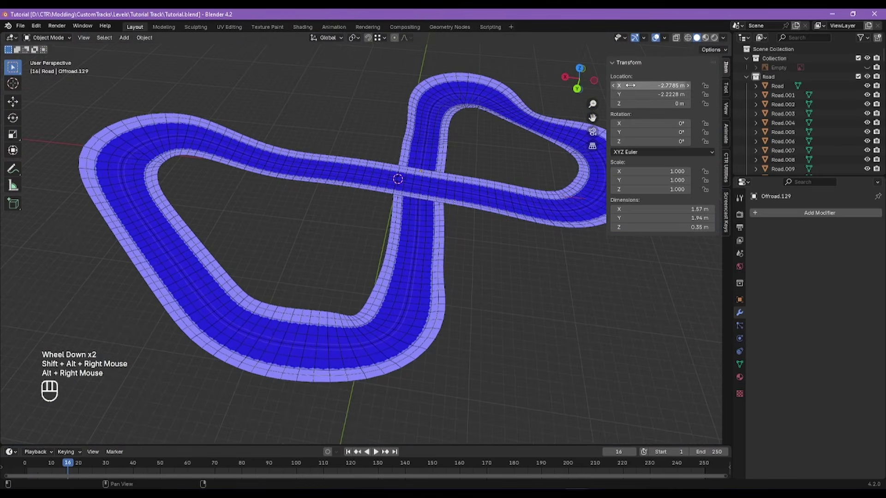
click(664, 38)
click(620, 207)
alt+shift+right_drag(554, 259, 401, 247)
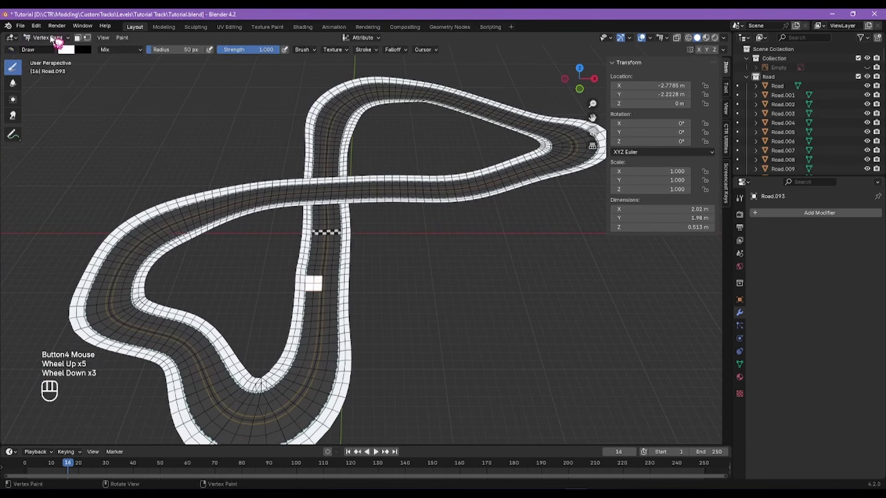
Step: Return from Vertex Paint to Object Mode and set the viewport shading color to Attribute
click(49, 38)
click(50, 48)
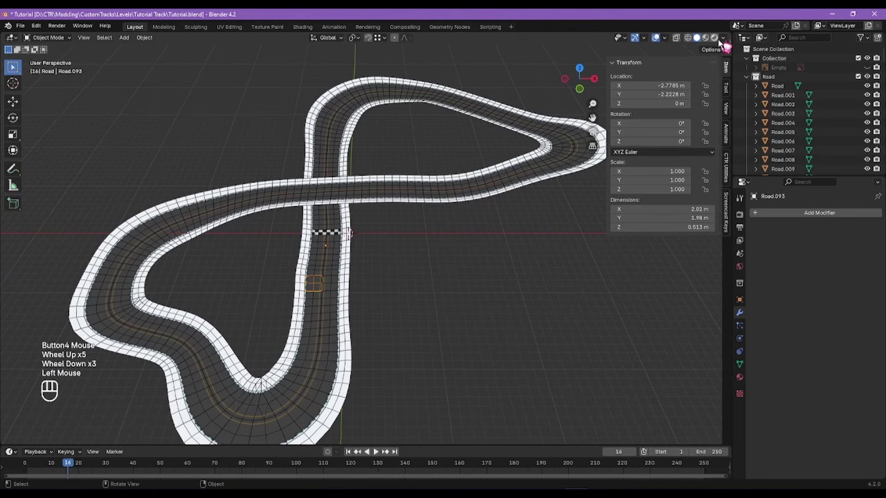
click(722, 37)
click(757, 133)
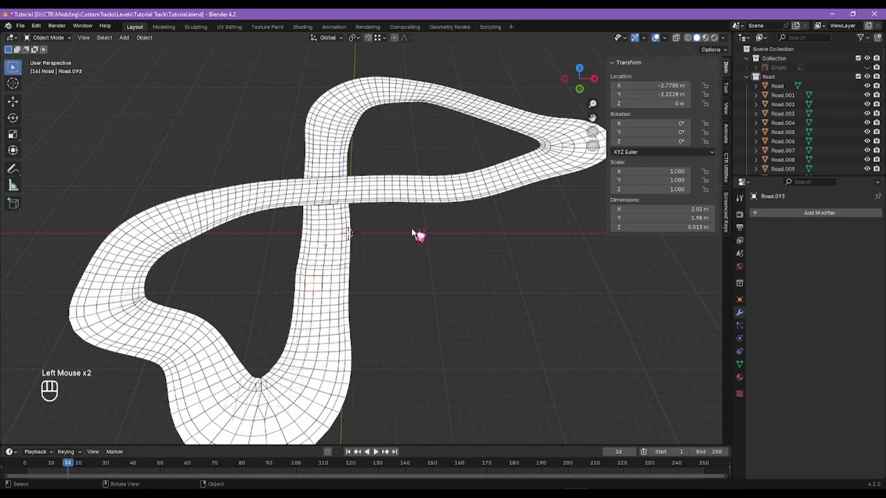
alt+right_drag(386, 227, 391, 227)
click(723, 38)
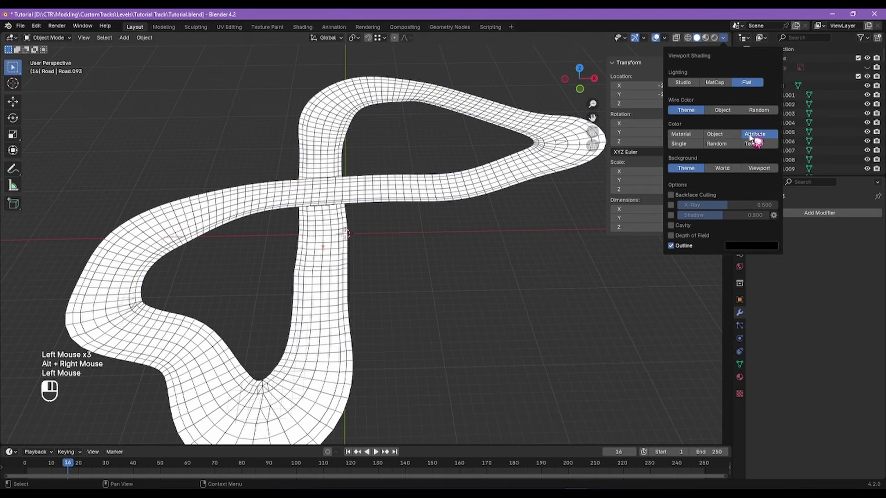
click(756, 136)
mouse_move(405, 268)
alt+right_down()
mouse_move(397, 230)
mouse_move(422, 212)
mouse_move(398, 178)
mouse_move(314, 263)
mouse_move(356, 277)
mouse_move(405, 158)
mouse_move(286, 180)
mouse_move(317, 212)
mouse_move(331, 212)
alt+right_up()
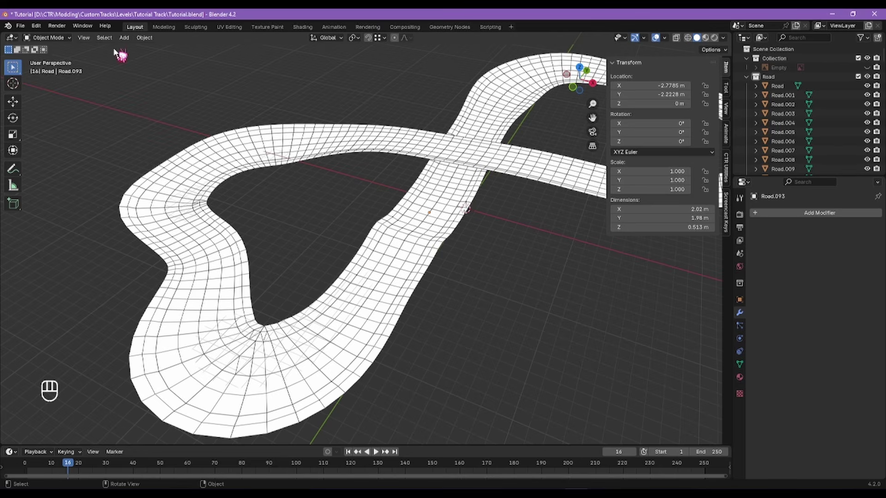
Step: Switch to Vertex Paint mode and set the brush color to a grey with Value 0.5
click(62, 37)
click(65, 79)
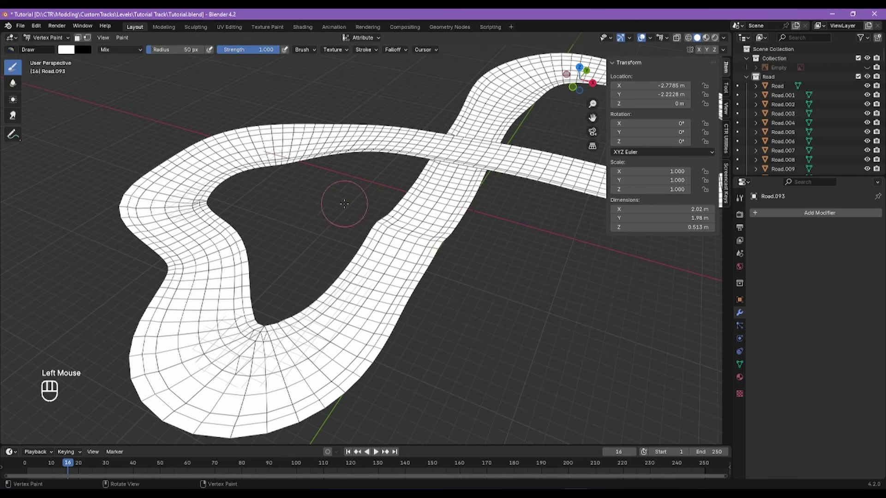
alt+right_drag(369, 217, 415, 257)
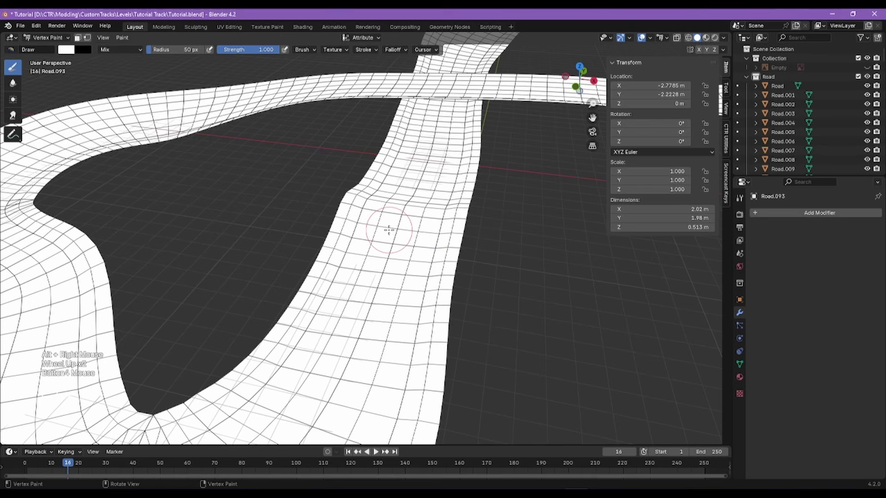
click(66, 50)
click(151, 97)
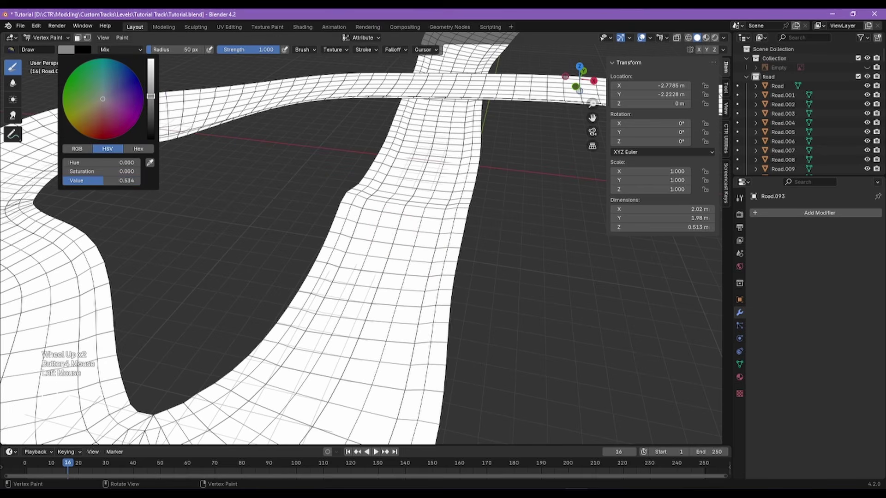
click(122, 180)
text(0.5)
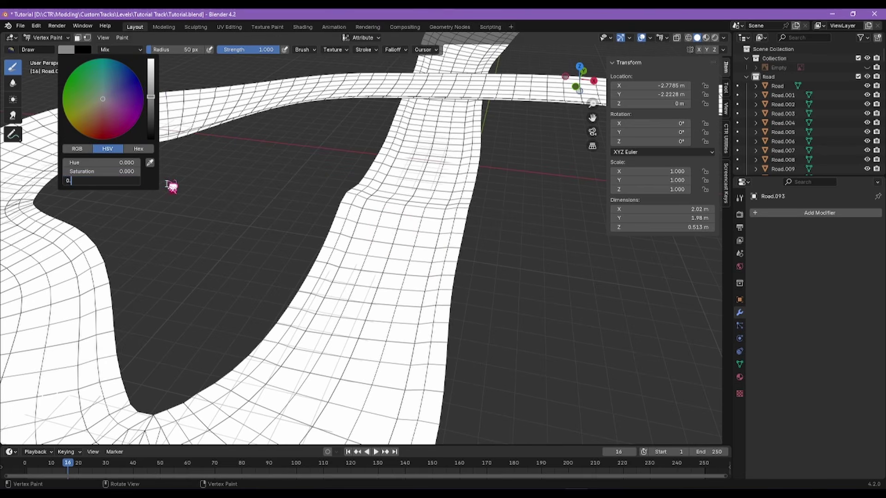
key(Return)
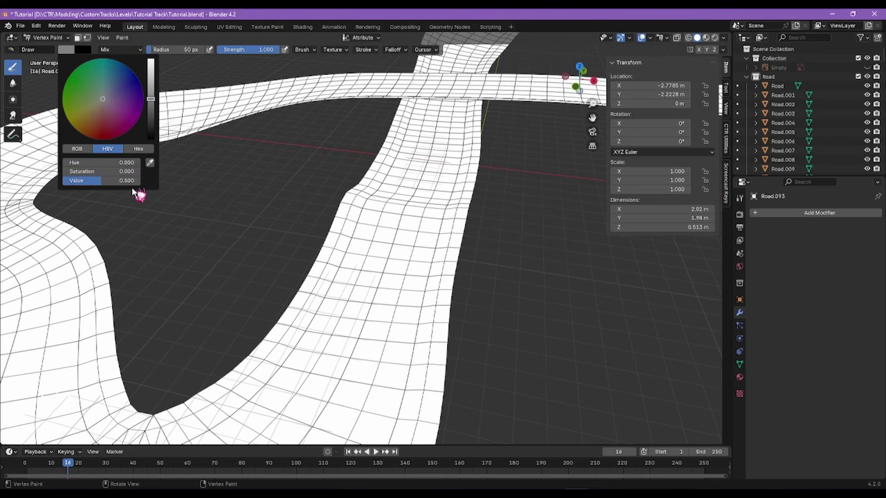
Step: Fill one road piece on the straight below the crossing with the grey vertex color and return to Object Mode
key(alt+q)
key(ctrl+x)
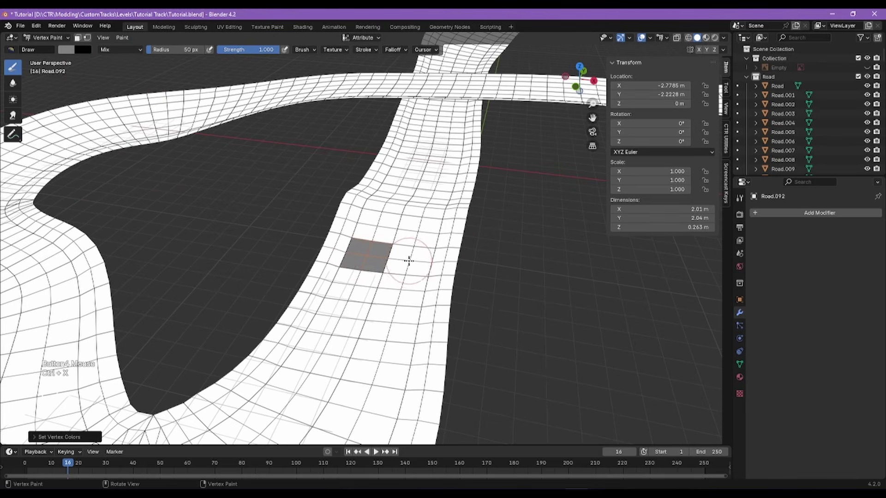
alt+right_drag(434, 257, 435, 257)
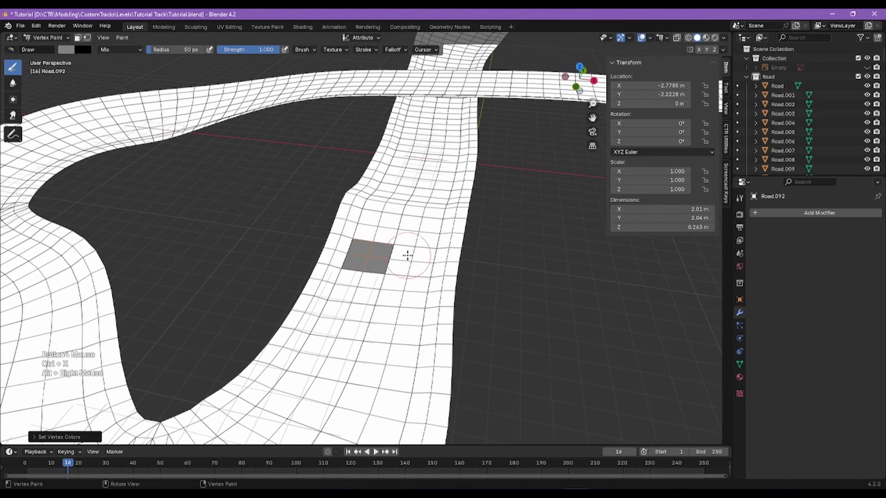
click(33, 41)
click(41, 49)
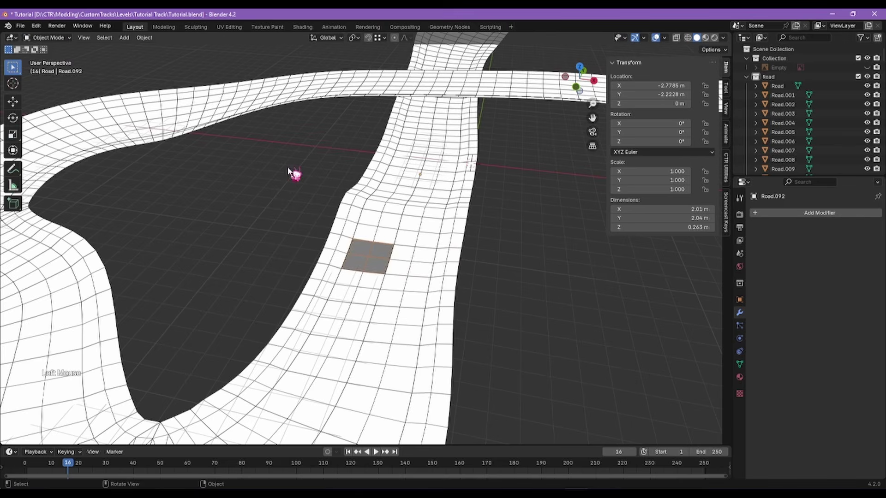
Step: Fill the road piece beside the grey one with the same vertex color and return to Object Mode
click(413, 261)
click(47, 37)
click(64, 78)
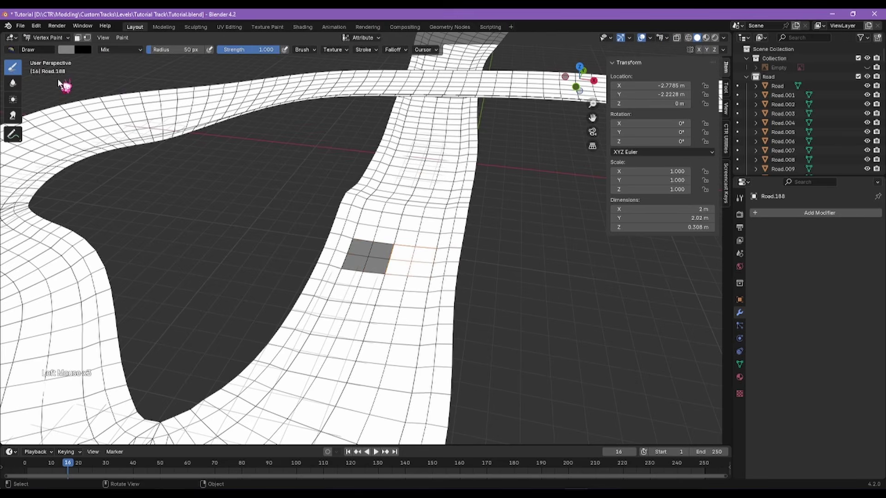
key(ctrl+x)
alt+right_drag(404, 225, 320, 173)
click(47, 38)
click(41, 47)
scroll(384, 172, down, 3)
Step: Try to fill all track pieces at once with the grey vertex color, and return to Object Mode
click(395, 200)
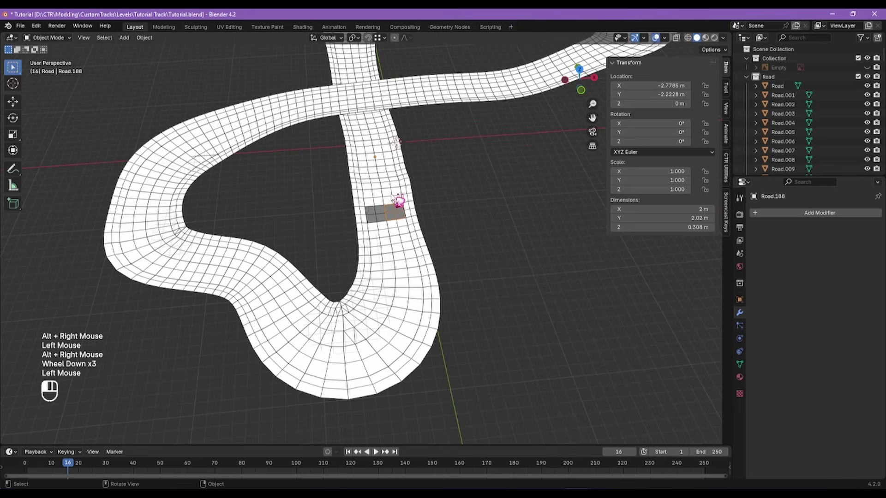
alt+shift+right_drag(395, 200, 377, 229)
scroll(387, 213, down, 2)
key(a)
click(47, 37)
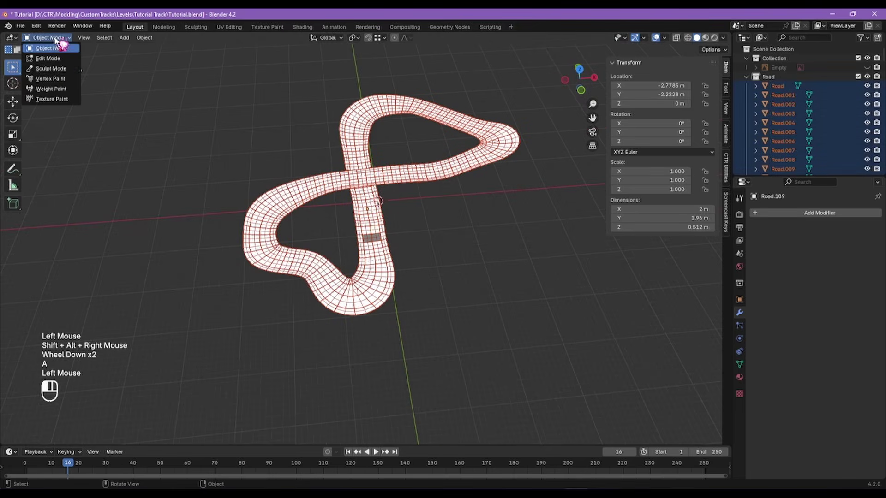
click(63, 77)
key(ctrl+x)
scroll(395, 282, up, 2)
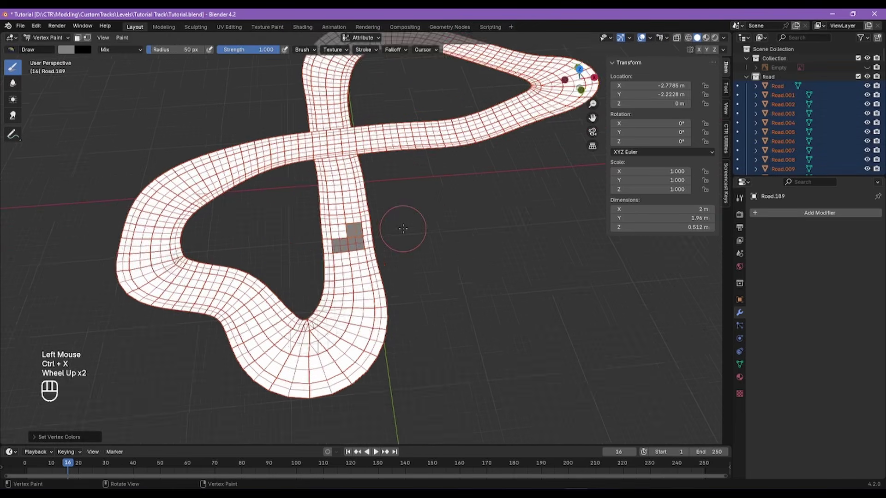
scroll(401, 231, down, 1)
click(48, 38)
click(51, 48)
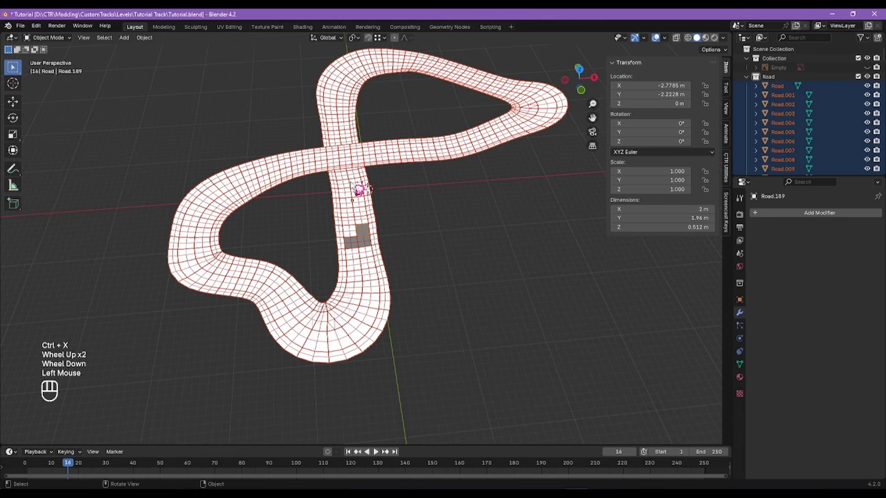
Step: Restore the selection of all track pieces, make one of them active, and join them into a single object
key(p)
click(405, 202)
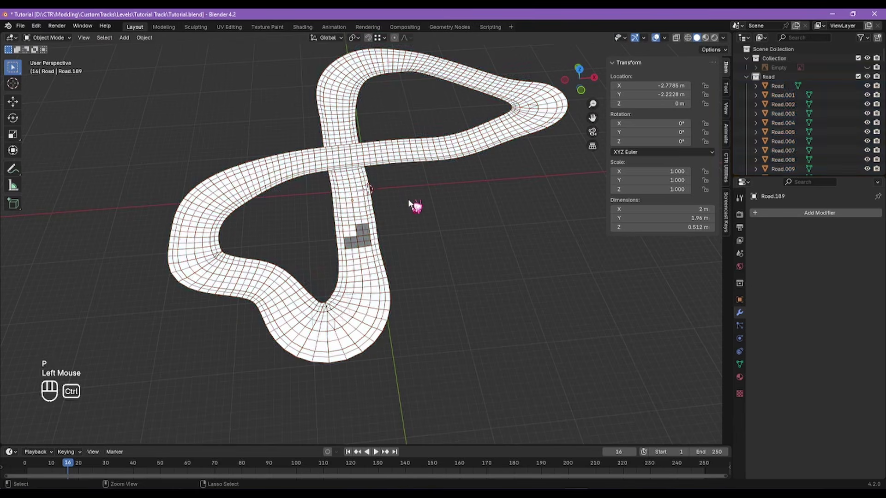
key(ctrl+z)
shift+click(369, 190)
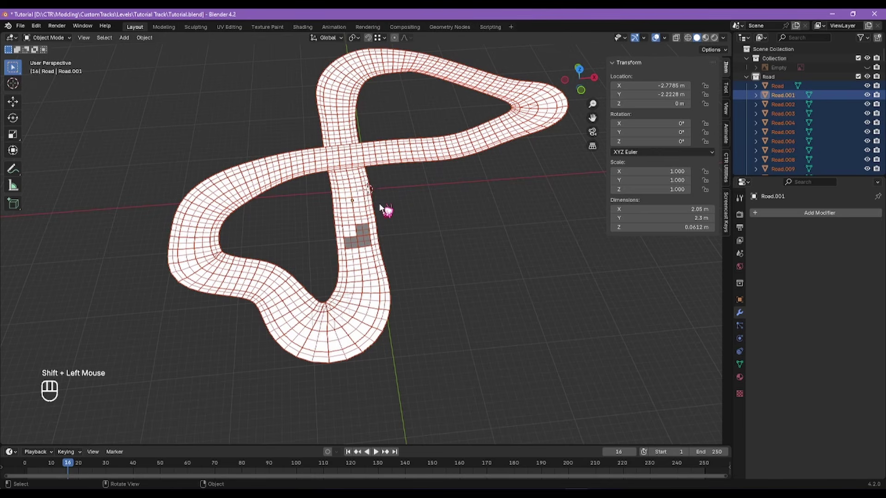
key(ctrl+j)
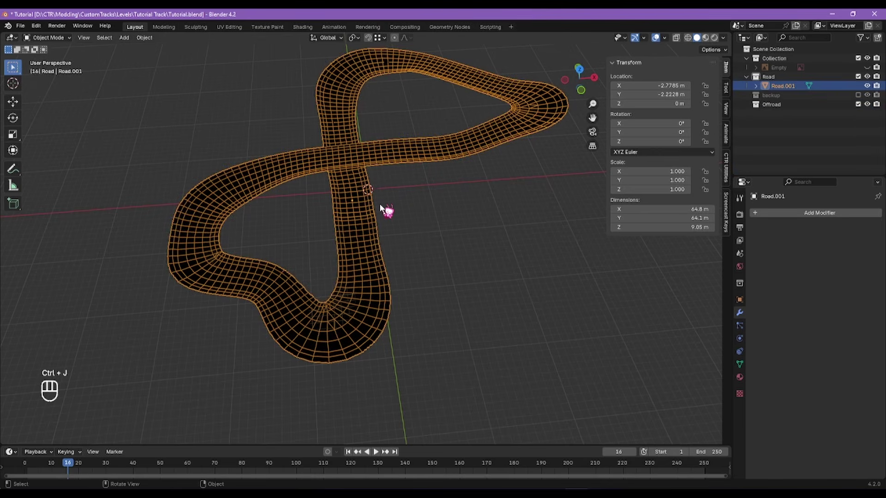
click(402, 208)
alt+right_drag(405, 207, 367, 197)
click(360, 198)
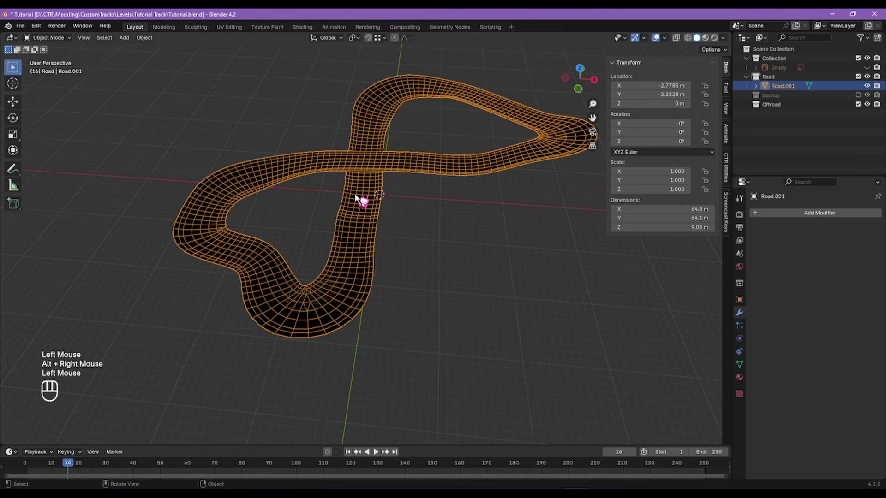
Step: Fill the joined track with the grey vertex color in Vertex Paint mode and return to Object Mode
click(46, 38)
click(51, 77)
key(ctrl+x)
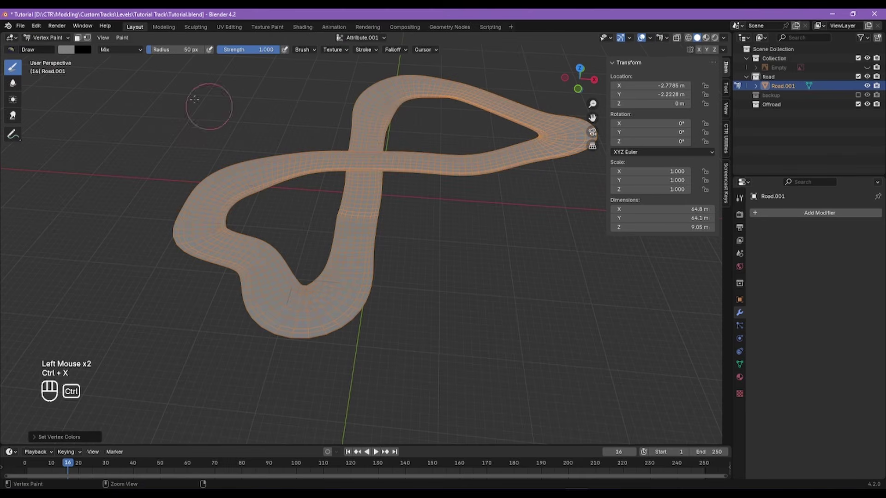
drag(46, 37, 65, 48)
alt+right_drag(360, 182, 351, 179)
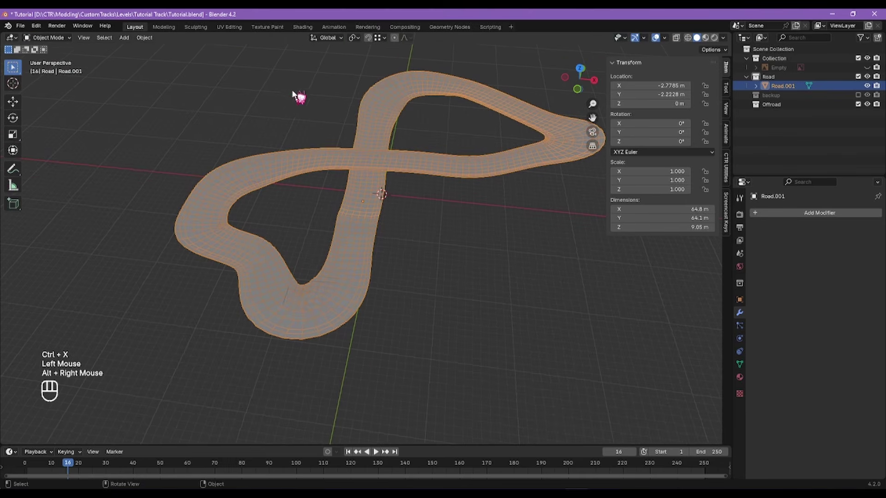
Step: Inspect the joined mesh in Edit Mode, return to Object Mode, and set the viewport shading color to Texture
drag(46, 37, 60, 58)
alt+right_drag(282, 159, 369, 203)
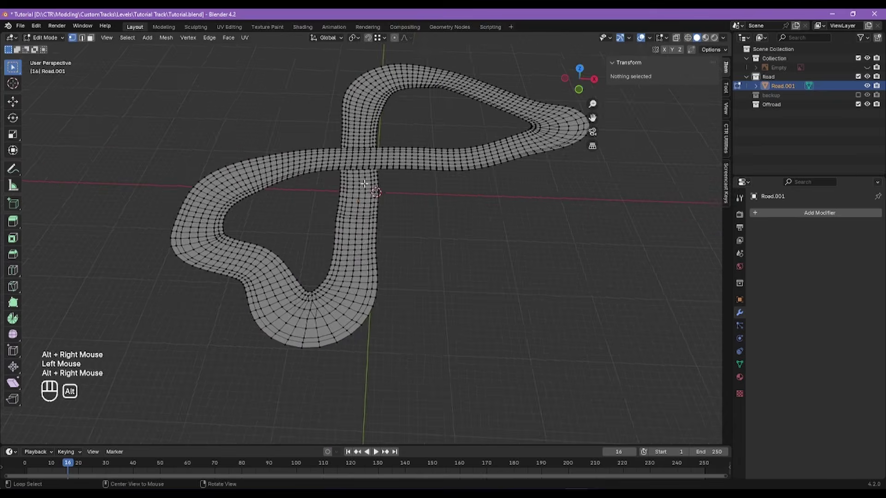
scroll(372, 207, up, 2)
key(Tab)
click(723, 37)
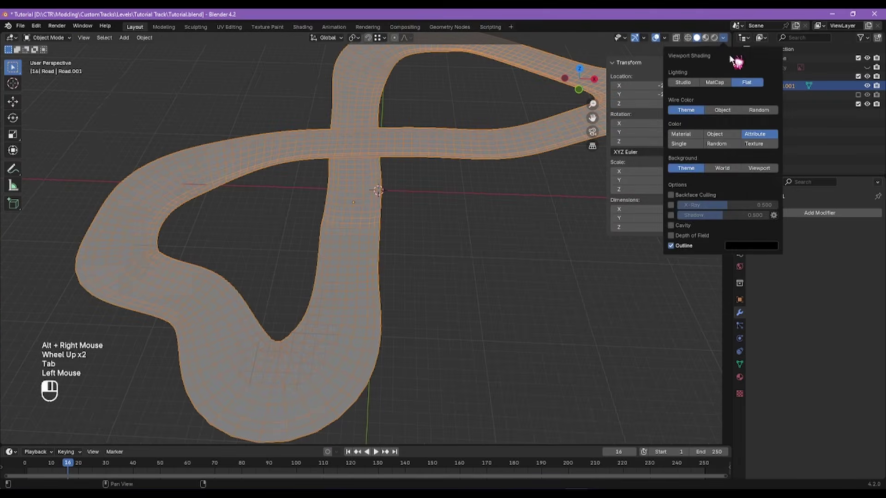
click(753, 139)
alt+right_drag(463, 255, 385, 256)
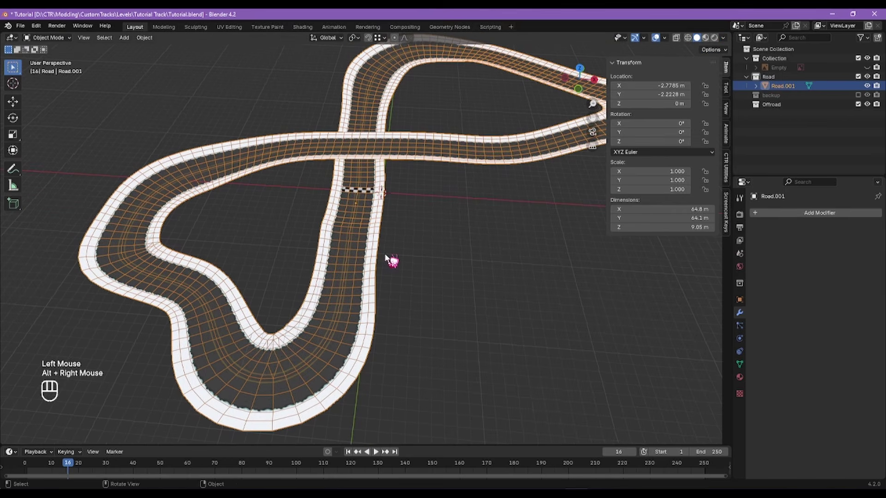
Step: Separate the whole joined mesh into a road surface object and an offroad border object, ending in Object Mode
click(368, 247)
key(Tab)
key(a)
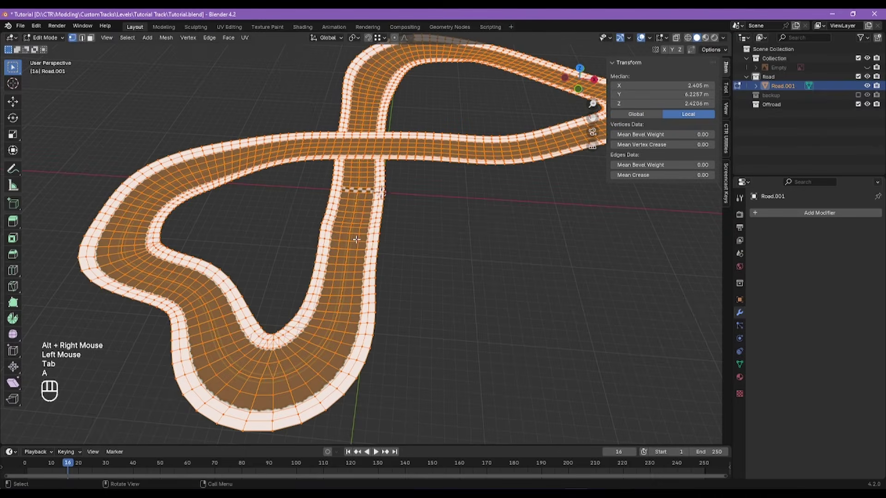
key(p)
click(355, 239)
key(Tab)
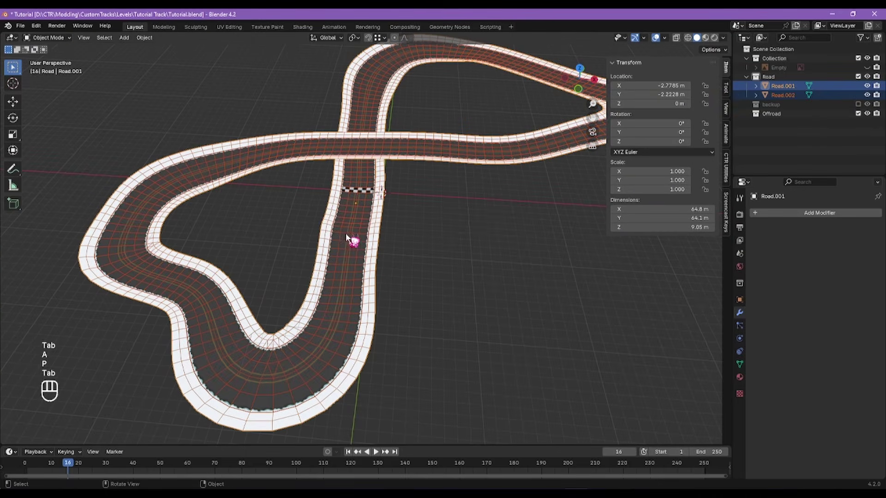
Step: Move the white border object to the Offroad collection and the road surface object to the Road collection
click(336, 234)
key(m)
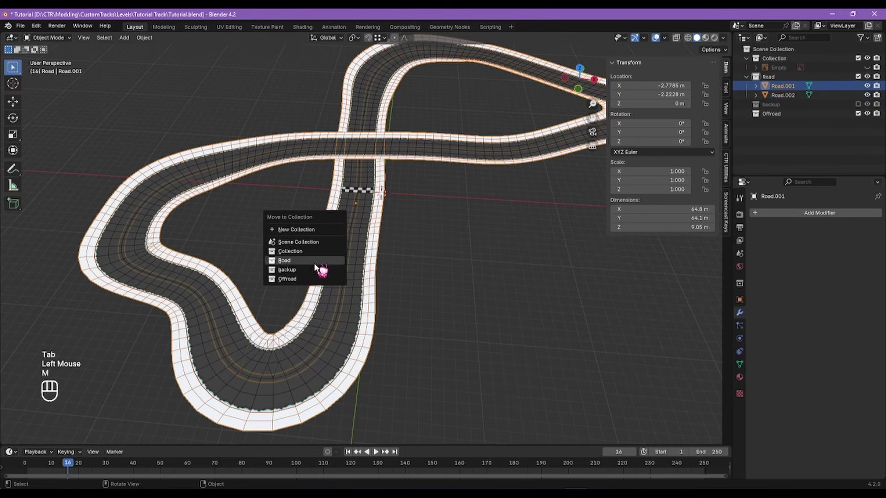
click(314, 279)
click(352, 245)
key(m)
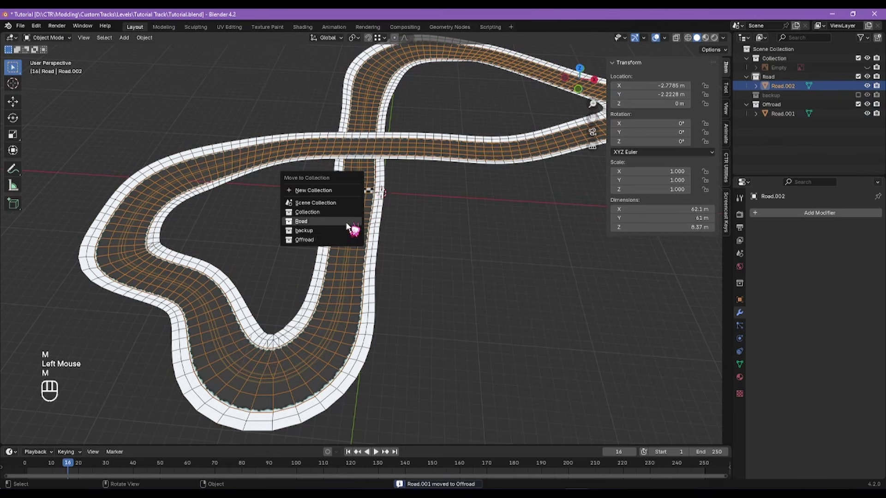
click(340, 223)
Step: Rename the white border object in the Offroad collection as Offroad
click(330, 220)
key(F2)
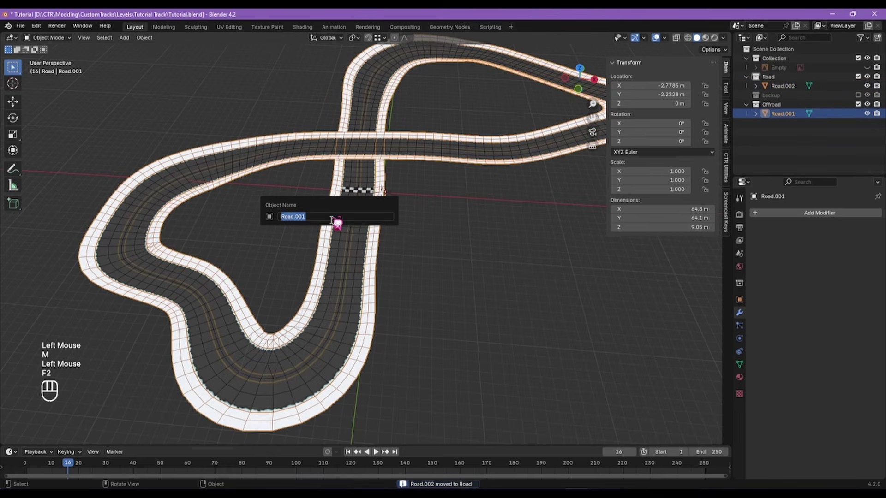
text(Offroad)
key(Return)
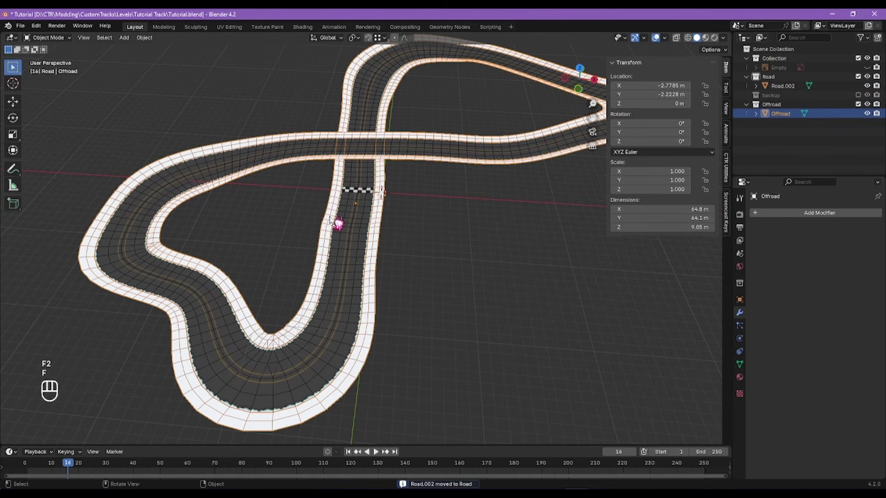
Step: Rename the dark road surface object in the Road collection as Road and deselect it
click(357, 222)
key(F2)
text(Road)
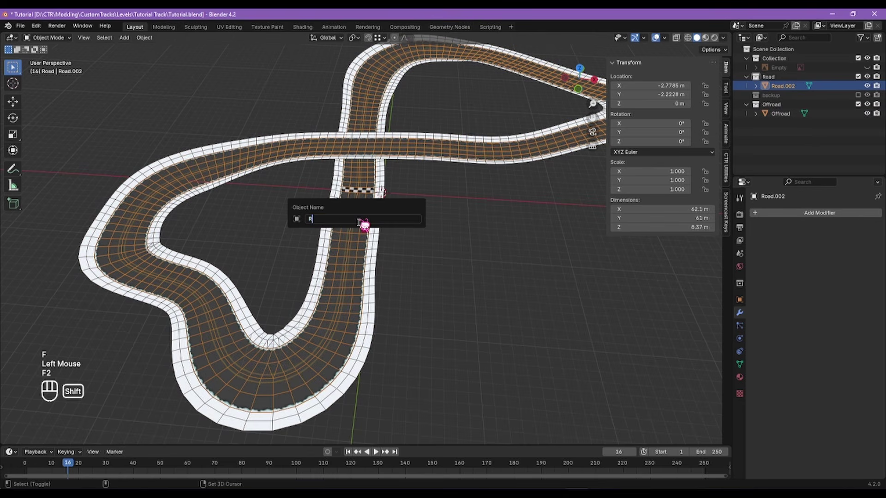
key(Return)
middle_drag(361, 222, 408, 236)
click(407, 237)
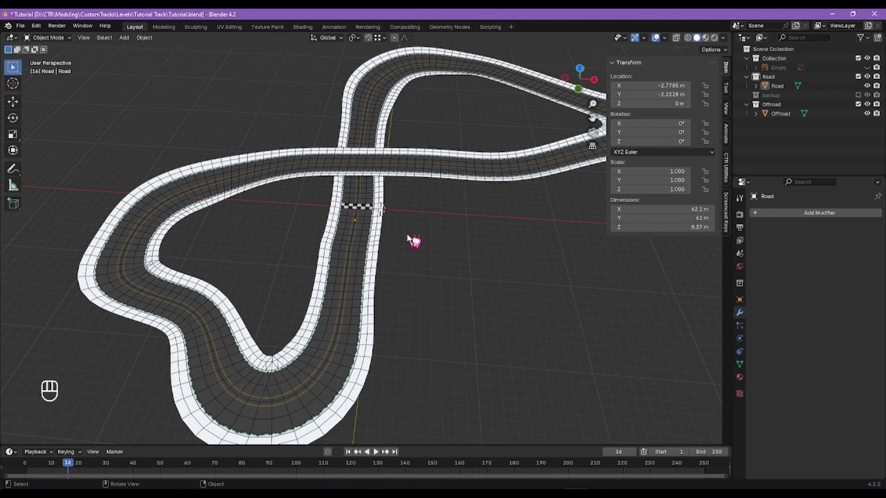
Step: Separate the whole Offroad border mesh by loose parts and return to Object Mode
alt+right_drag(414, 241, 376, 283)
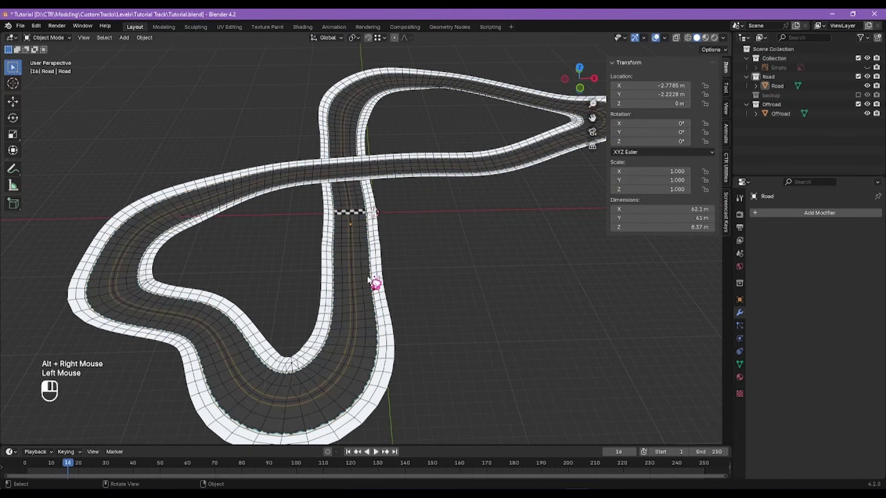
click(376, 282)
click(384, 282)
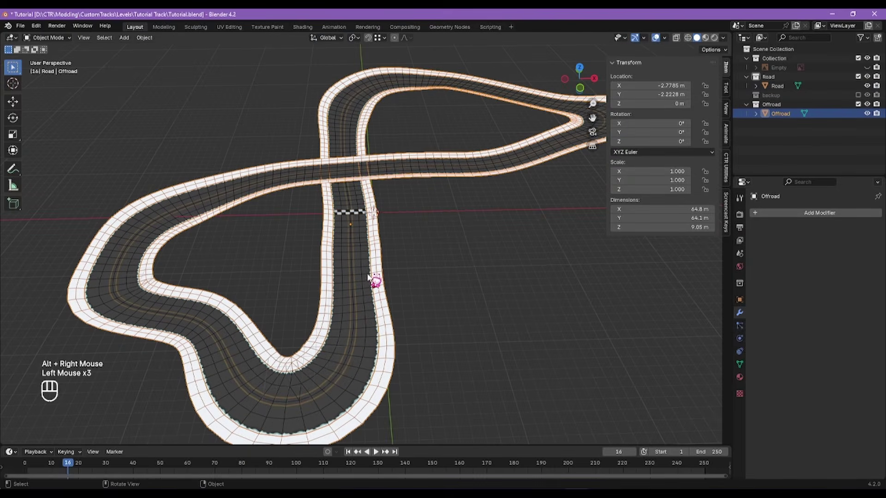
key(Tab)
key(a)
key(p)
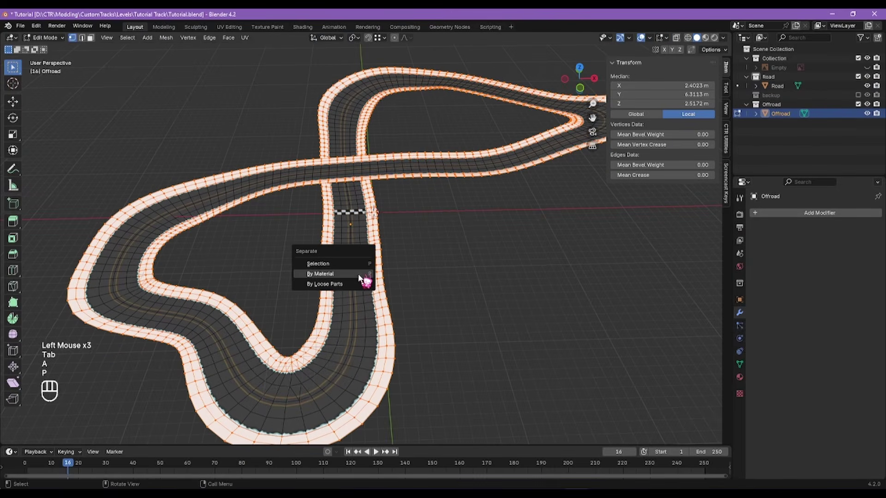
click(324, 284)
key(Tab)
Step: Separate the whole Road mesh by loose parts in Edit Mode, return to Object Mode, and save the Blender file
click(354, 278)
key(Tab)
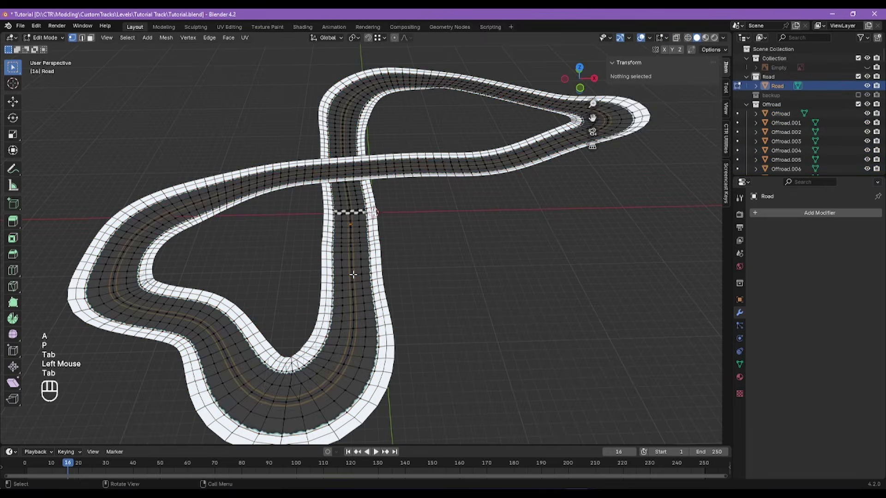
key(a)
key(p)
click(358, 276)
key(Tab)
click(401, 262)
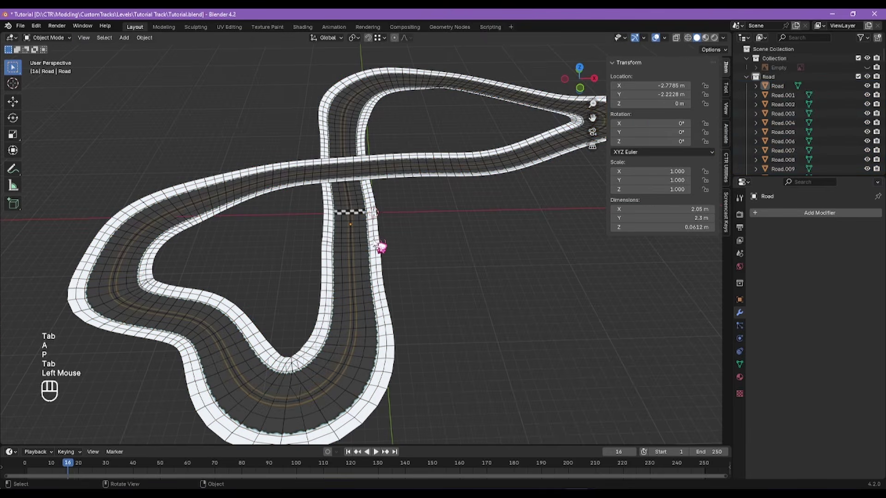
key(ctrl+s)
Step: Open the Wavefront OBJ export for the Tutorial Track folder, delete the existing Tutorial.obj, and include Colors in the geometry options
mouse_move(390, 233)
alt+shift+right_down()
mouse_move(385, 223)
mouse_move(370, 231)
mouse_move(378, 225)
alt+shift+right_up()
scroll(390, 218, down, 2)
click(21, 25)
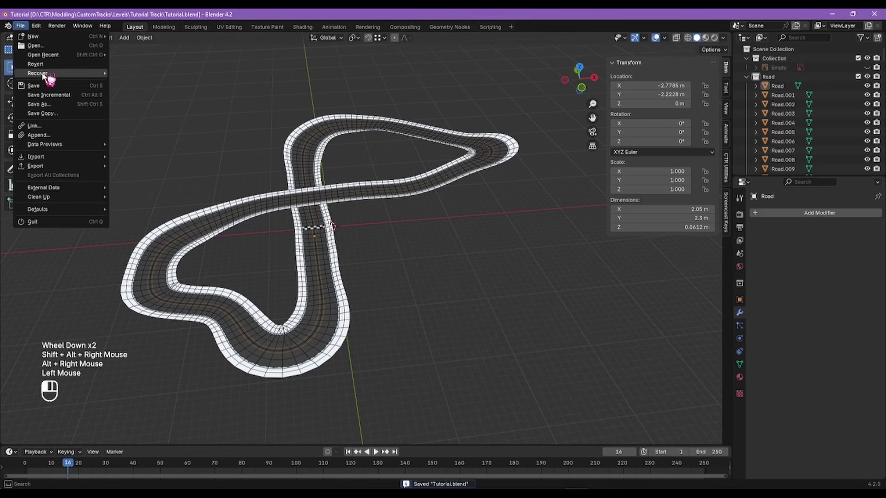
mouse_move(70, 168)
click(167, 212)
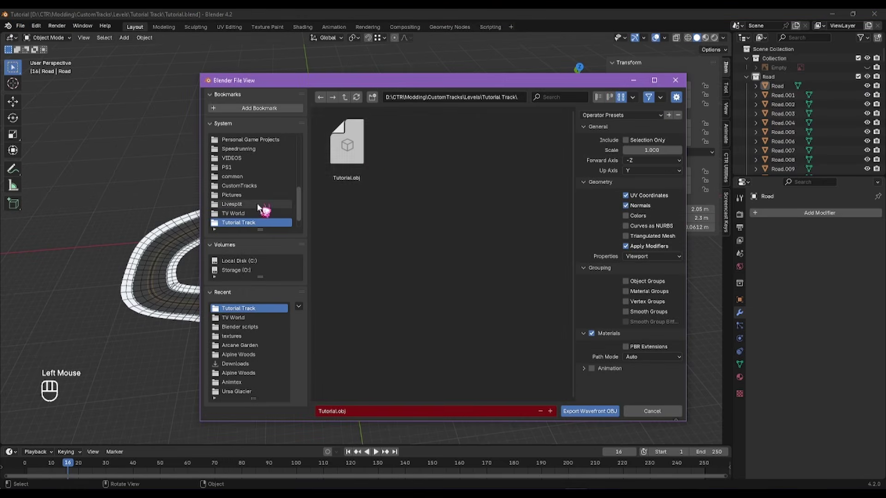
click(20, 26)
mouse_move(41, 167)
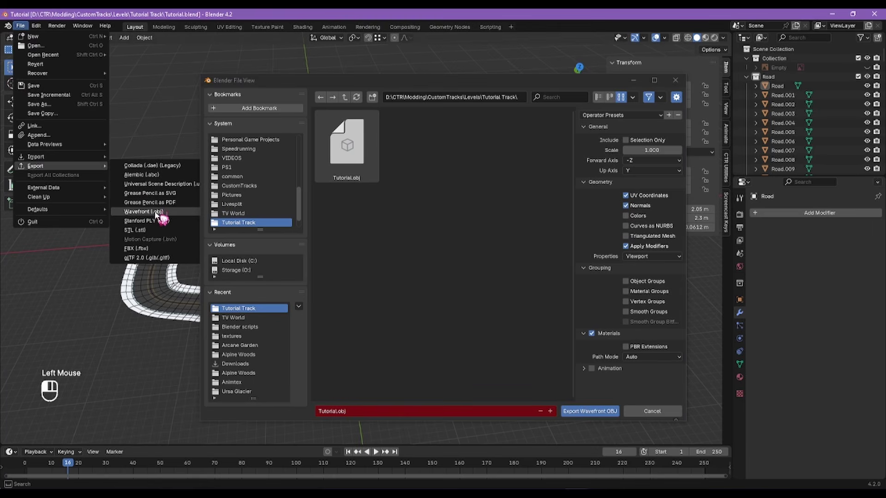
click(167, 212)
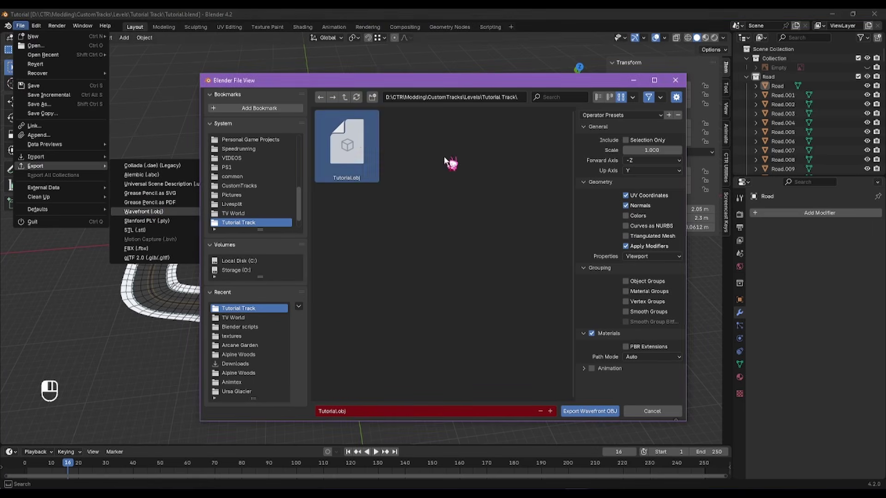
click(335, 146)
key(Delete)
click(419, 148)
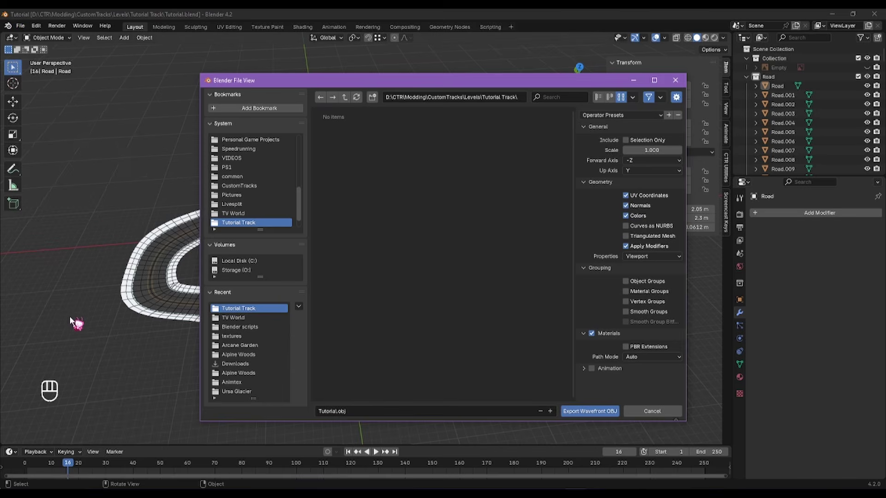
Step: Export the track as Tutorial.obj into the Tutorial Track folder and save the Blender file
click(159, 291)
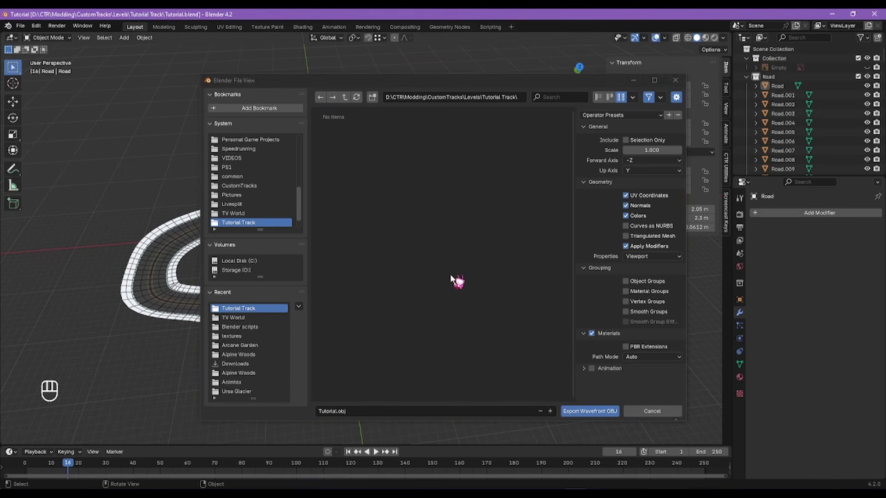
click(461, 272)
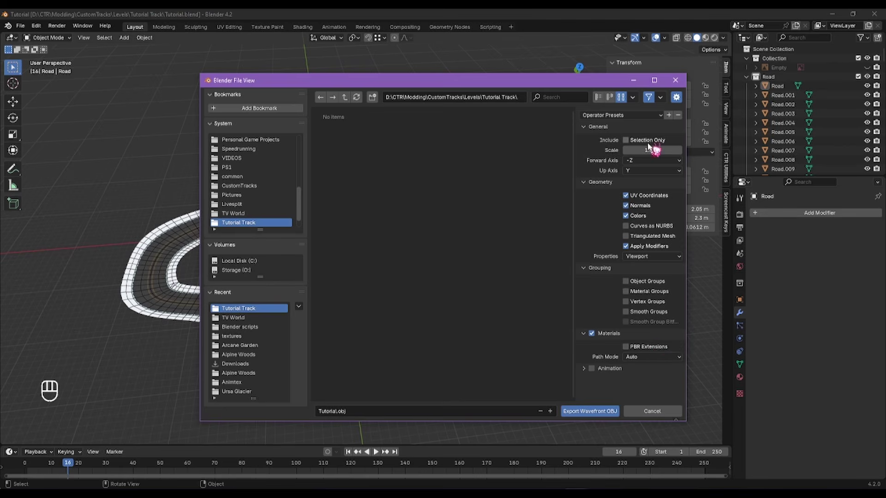
click(381, 412)
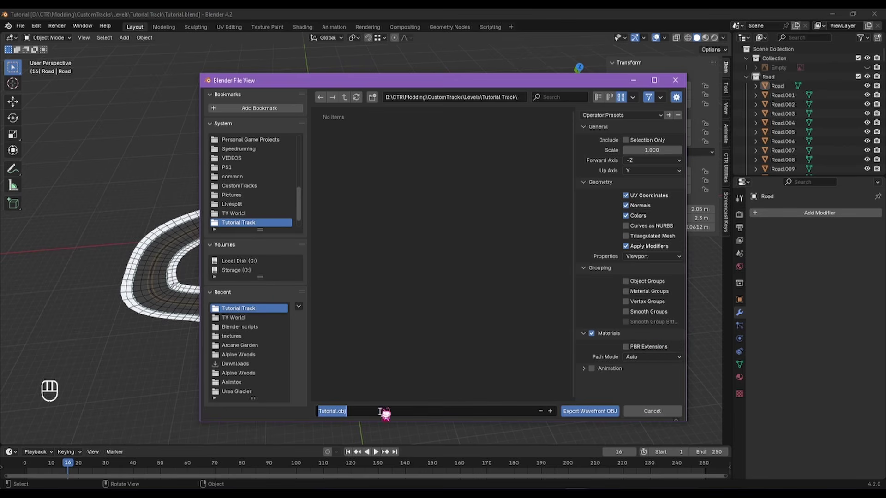
click(592, 411)
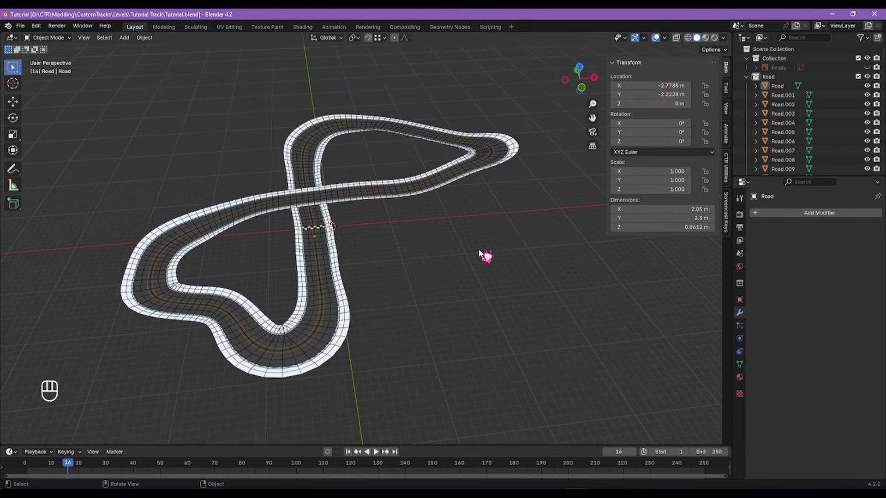
click(479, 254)
key(ctrl+s)
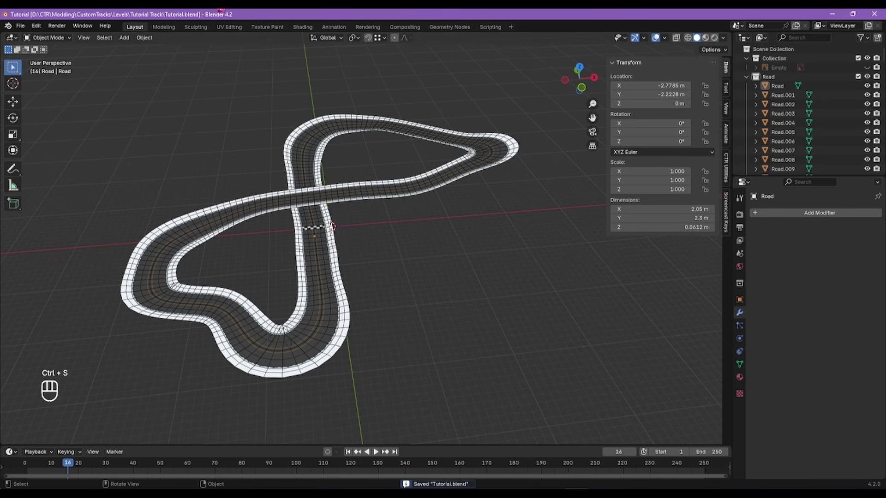
Step: Switch to Crash Team Editor and load the level file Tutorial.obj from the Tutorial Track folder
click(220, 10)
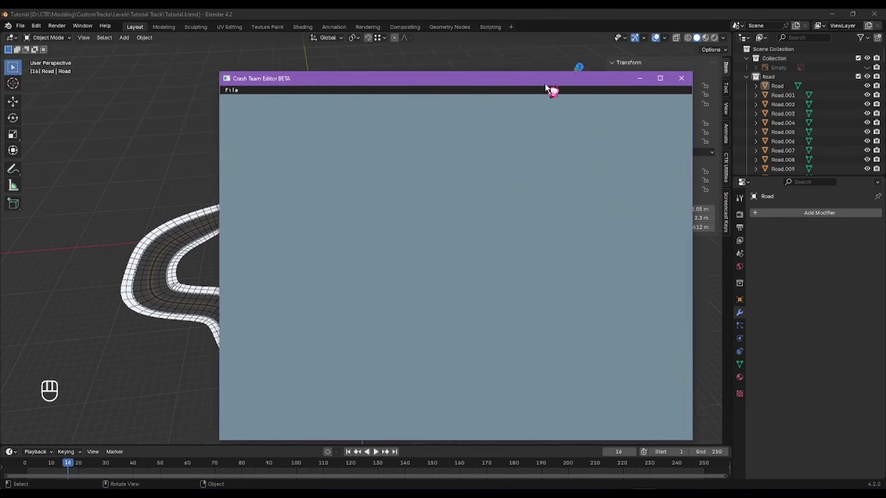
drag(549, 87, 470, 63)
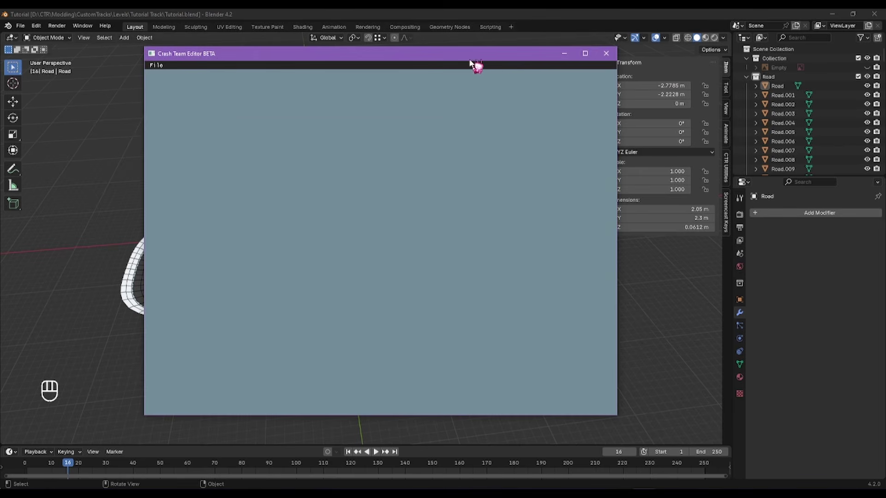
click(160, 66)
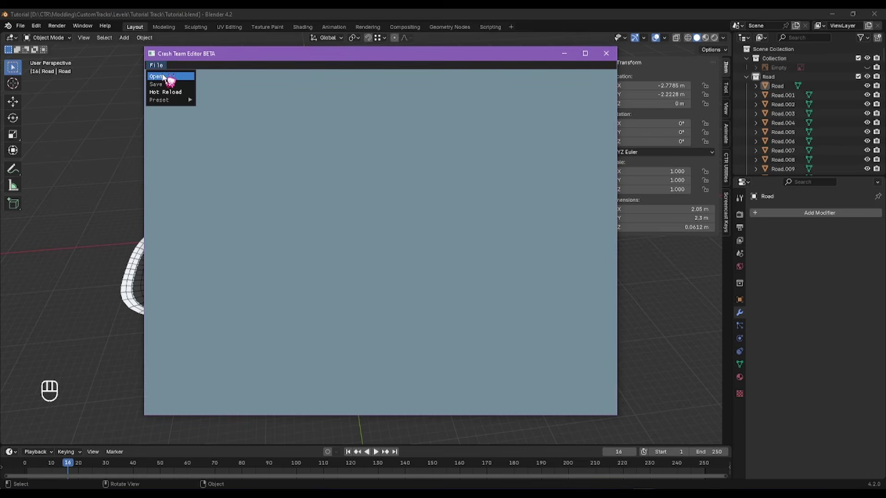
click(165, 77)
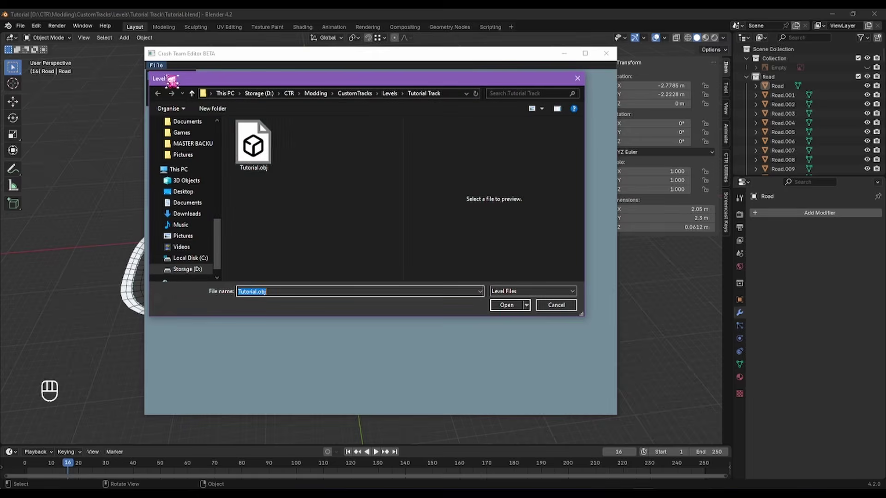
click(254, 152)
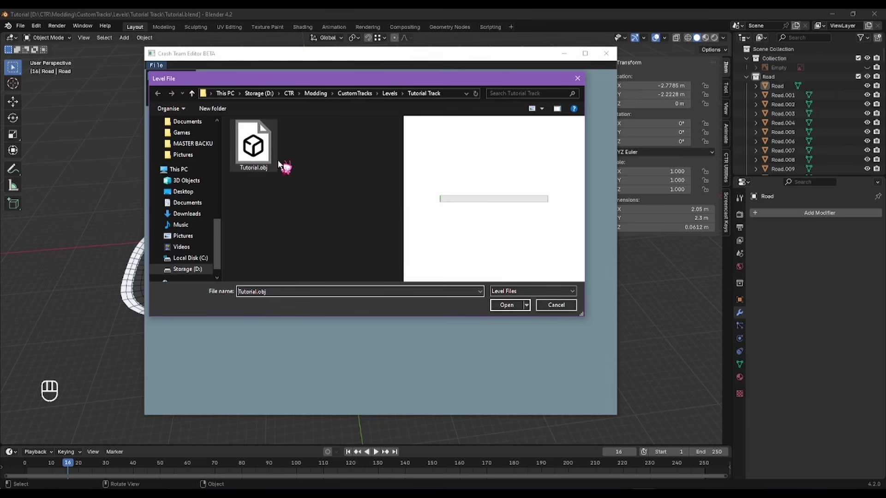
click(506, 306)
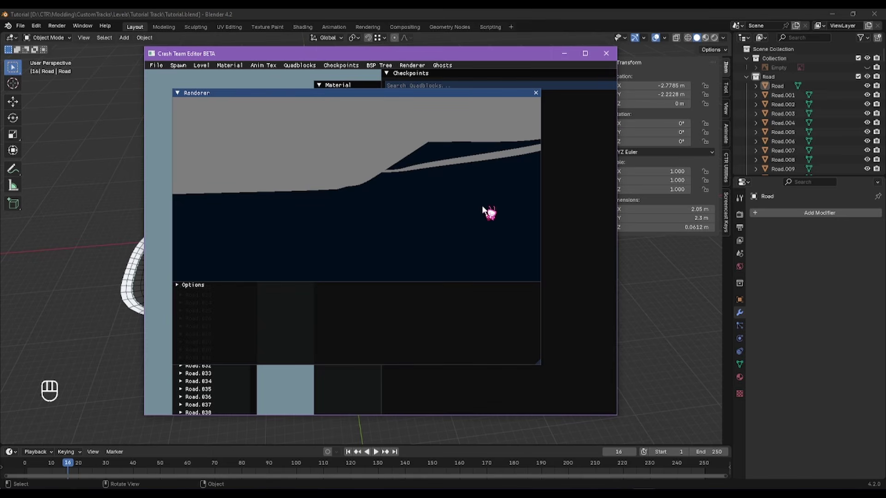
Step: Examine the shape of the loaded track in the renderer from above and from several angles
key(w)
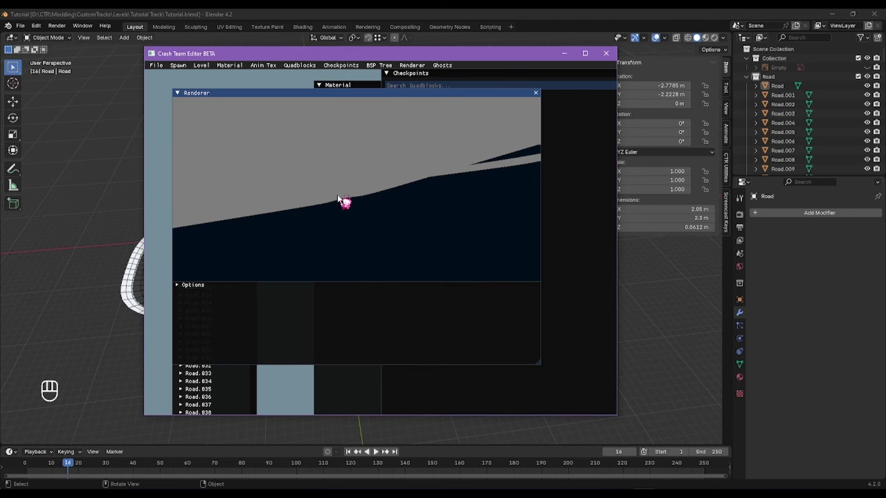
key(Down)
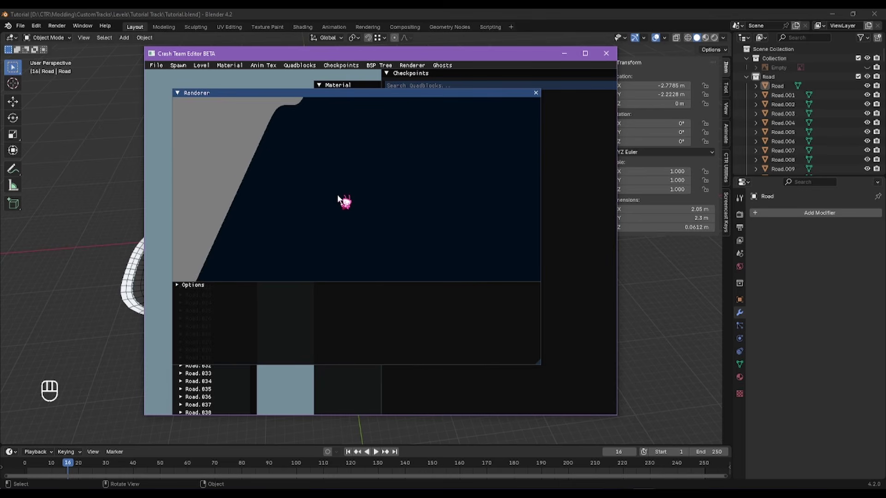
key(s)
key(Left)
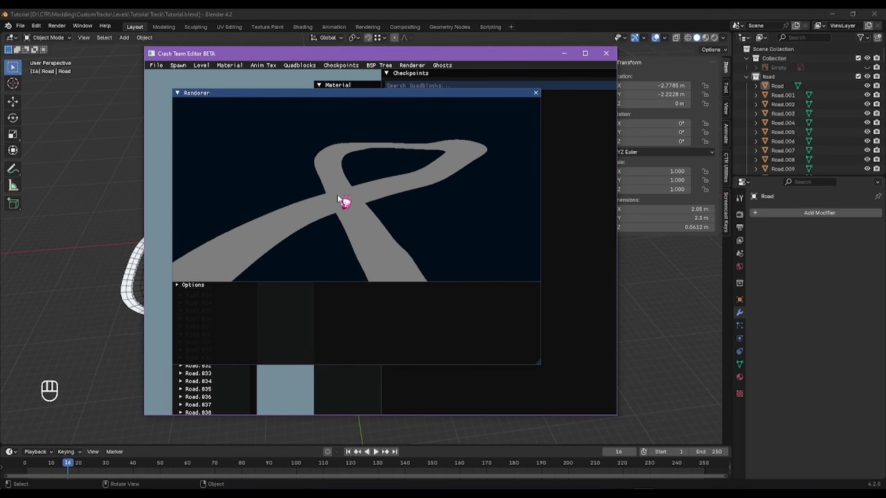
key(Right)
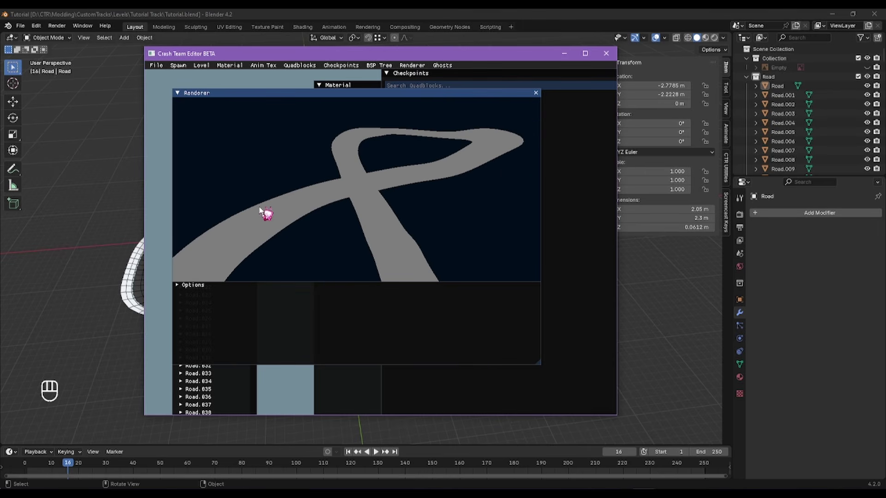
Step: Back in Blender, split two adjacent faces off the road block near the checkered finish line and separate them into their own object
click(117, 155)
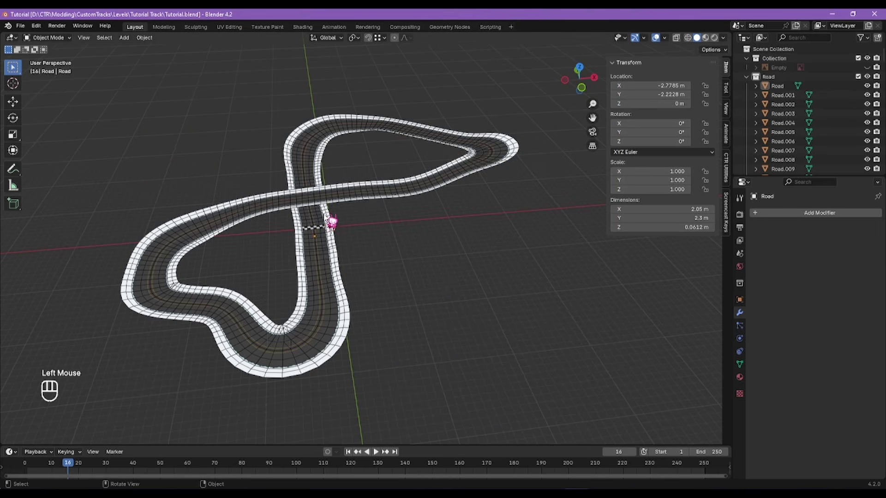
scroll(332, 222, up, 4)
scroll(325, 230, up, 3)
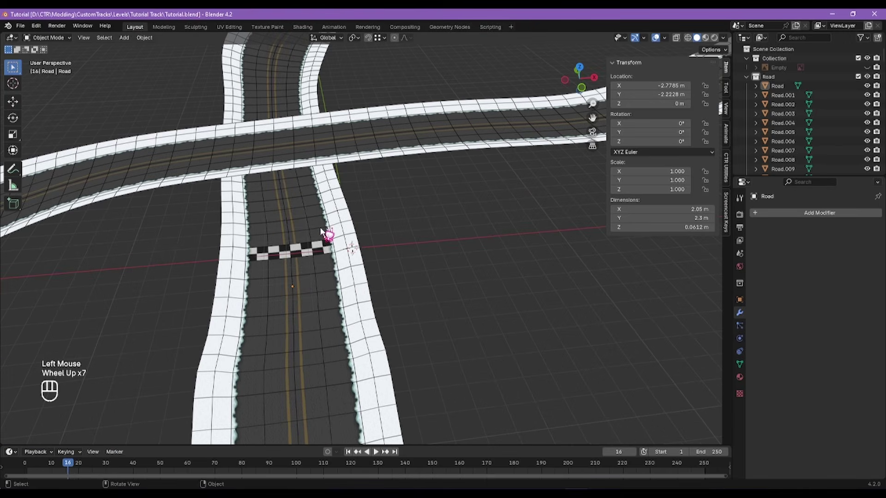
click(306, 280)
key(Tab)
scroll(318, 288, up, 5)
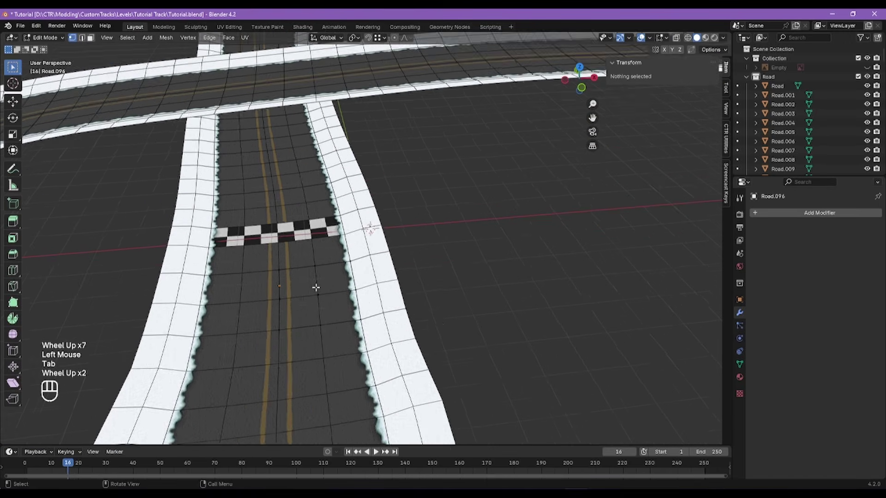
click(92, 38)
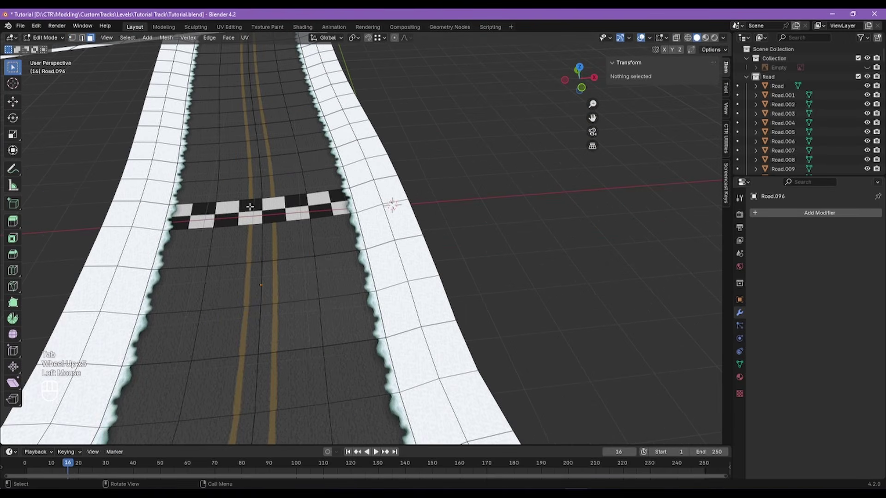
click(302, 284)
shift+click(340, 284)
key(y)
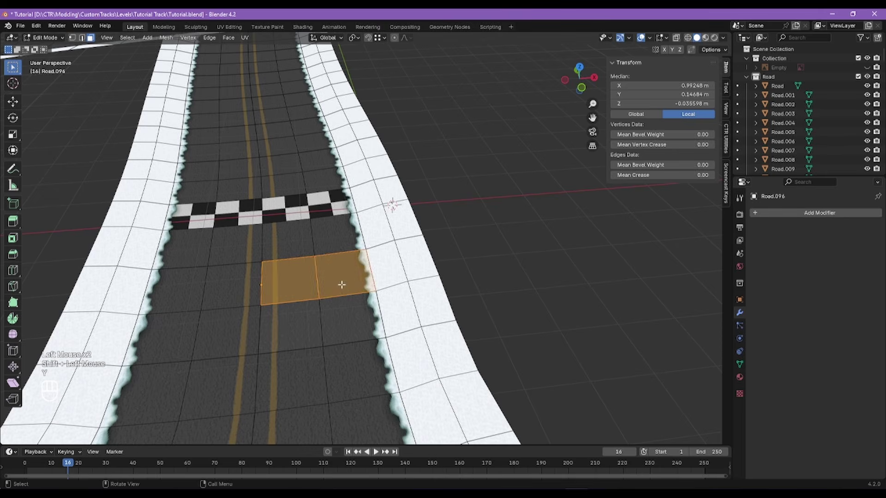
key(p)
key(Tab)
Step: Check the separated two-face road pieces near the finish line by selecting them in Object Mode
click(309, 290)
click(307, 288)
click(307, 287)
click(308, 288)
click(308, 287)
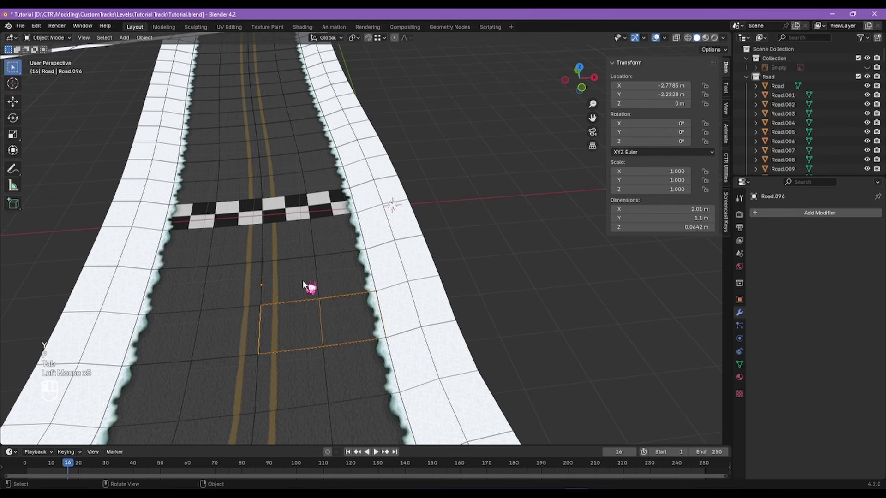
click(308, 288)
click(307, 288)
click(311, 316)
click(306, 308)
click(307, 298)
Step: Save the Blender file and export the track as a Wavefront OBJ over the existing Tutorial.obj
key(ctrl+s)
click(20, 25)
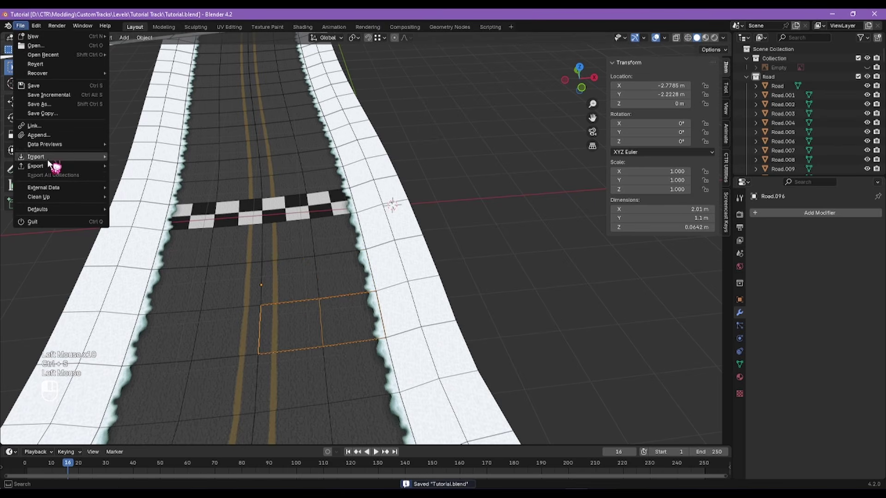
mouse_move(51, 166)
click(137, 211)
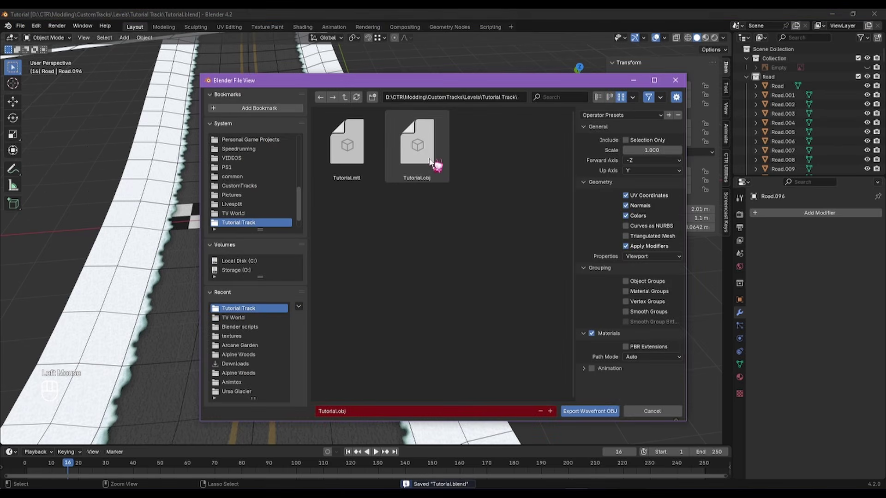
click(429, 161)
double_click(429, 162)
Step: Switch to Crash Team Editor and open the level Tutorial.obj with the split road pieces
click(677, 9)
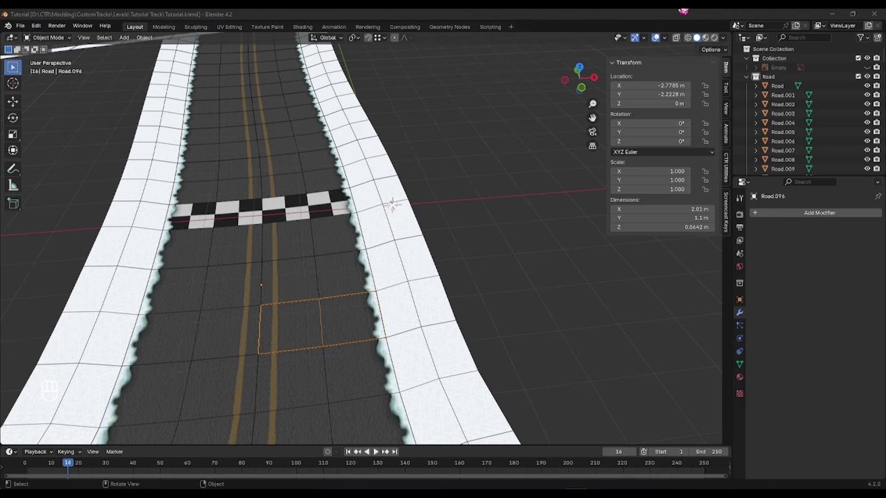
click(158, 65)
click(157, 77)
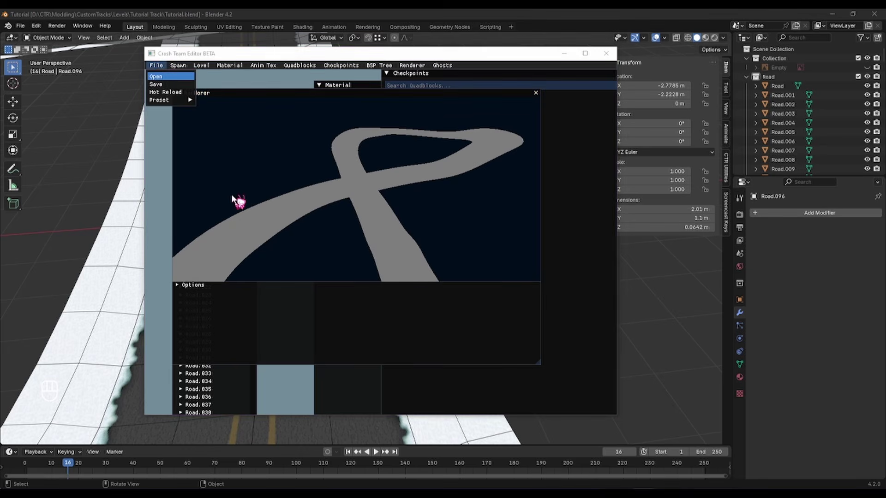
click(506, 306)
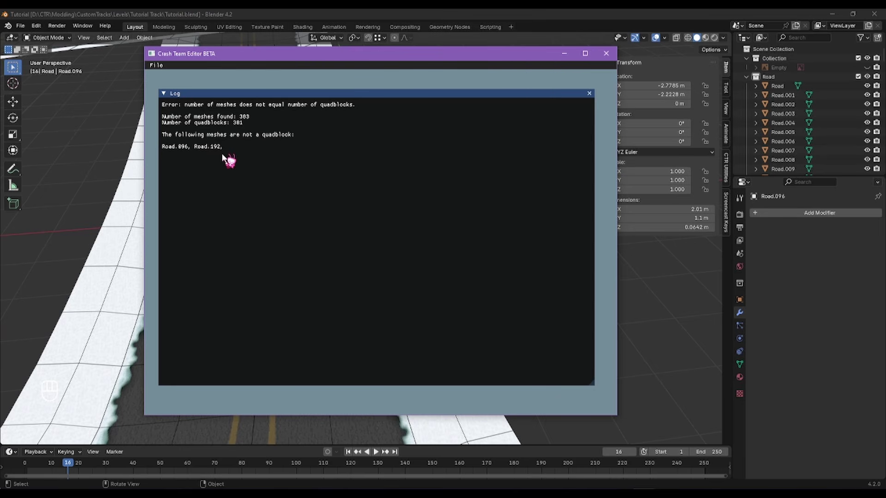
Step: Back in Blender, inspect the pieces around the finish line and compare Road.096 and Road.192 with the Crash Team Editor log
click(74, 241)
click(317, 269)
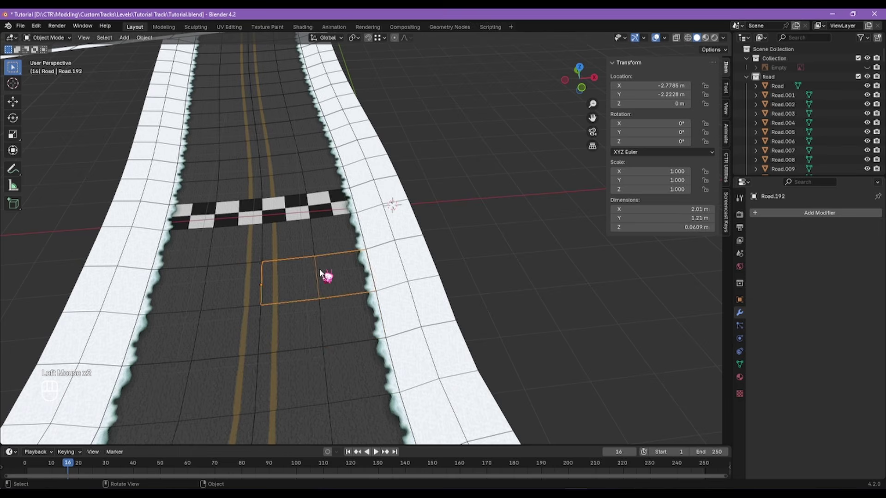
click(269, 176)
click(303, 241)
click(312, 261)
click(310, 246)
click(314, 264)
click(314, 242)
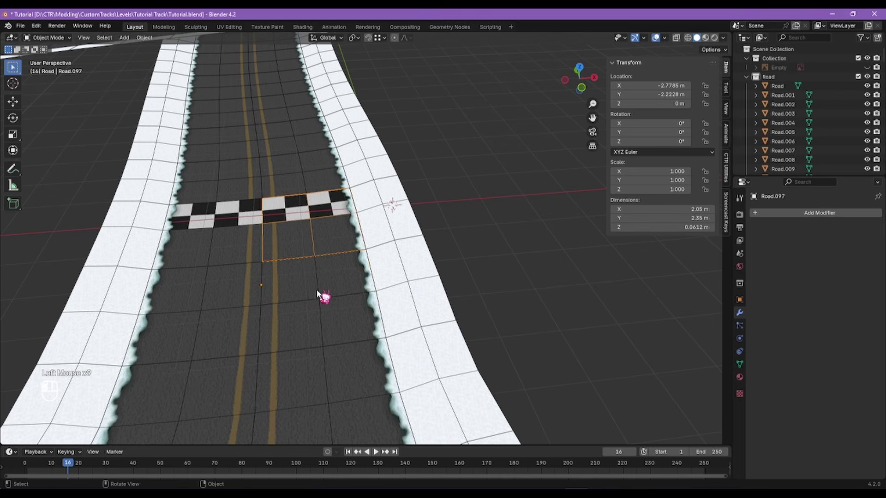
click(317, 291)
click(324, 315)
click(324, 284)
click(324, 309)
click(324, 279)
click(329, 308)
shift+click(327, 288)
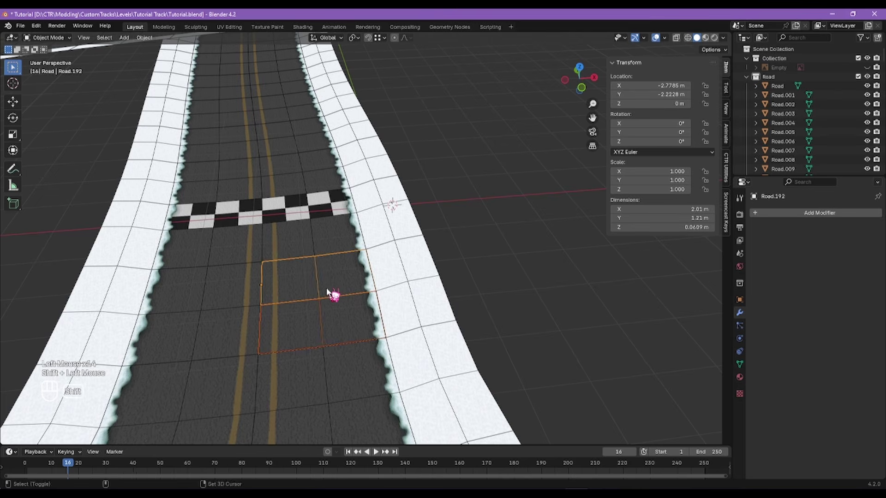
key(alt+Tab)
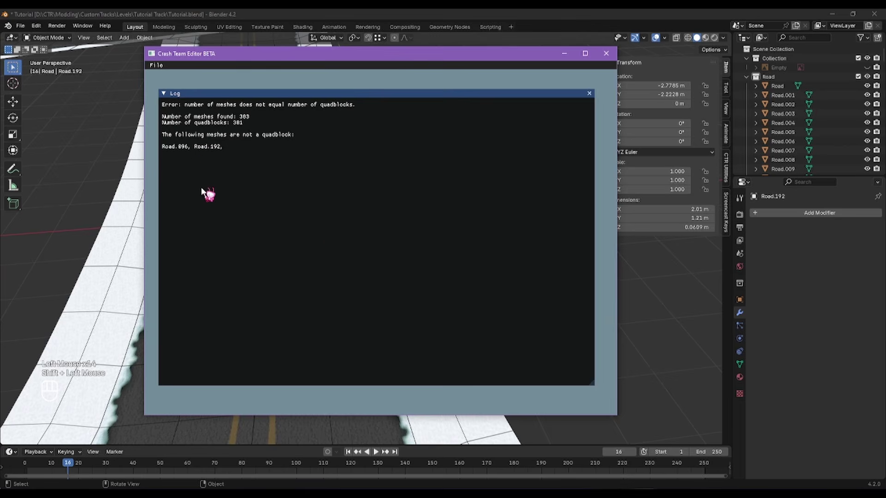
key(alt+Tab)
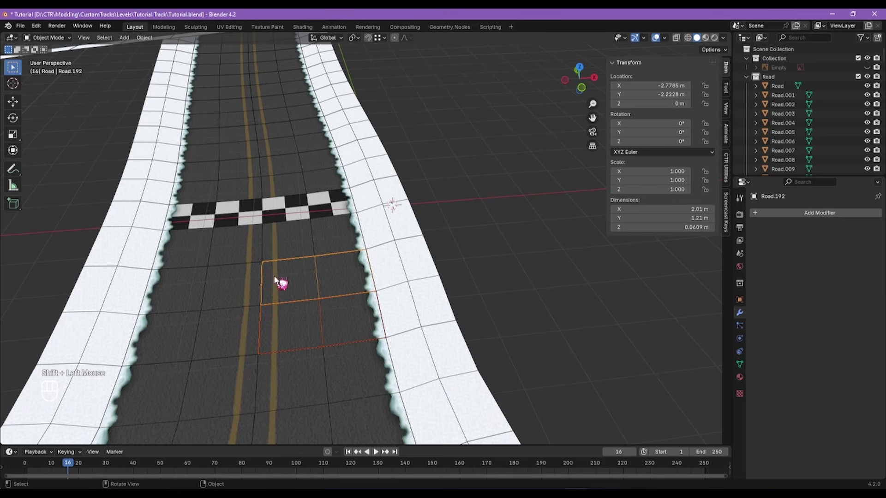
Step: Examine the two-face pieces Road.096 and Road.192 by selecting each one in turn
click(308, 300)
click(323, 306)
scroll(325, 313, up, 1)
click(323, 283)
click(328, 292)
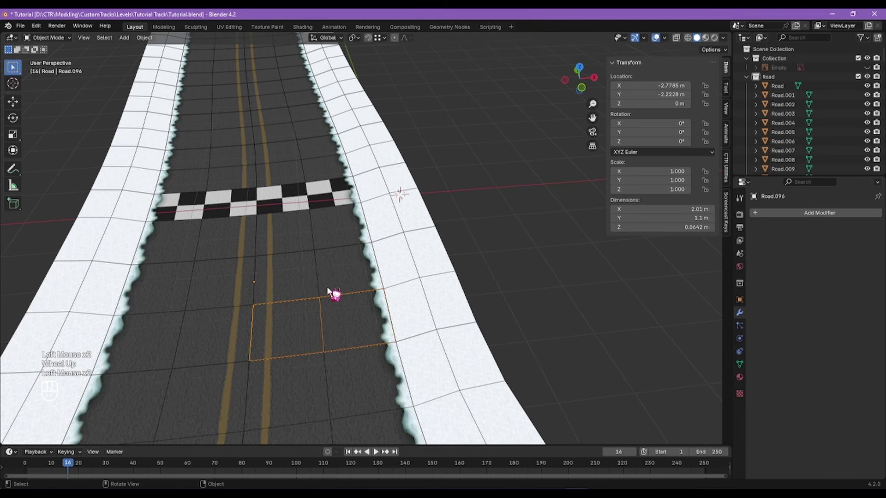
click(327, 290)
click(312, 309)
click(315, 312)
click(318, 313)
click(321, 316)
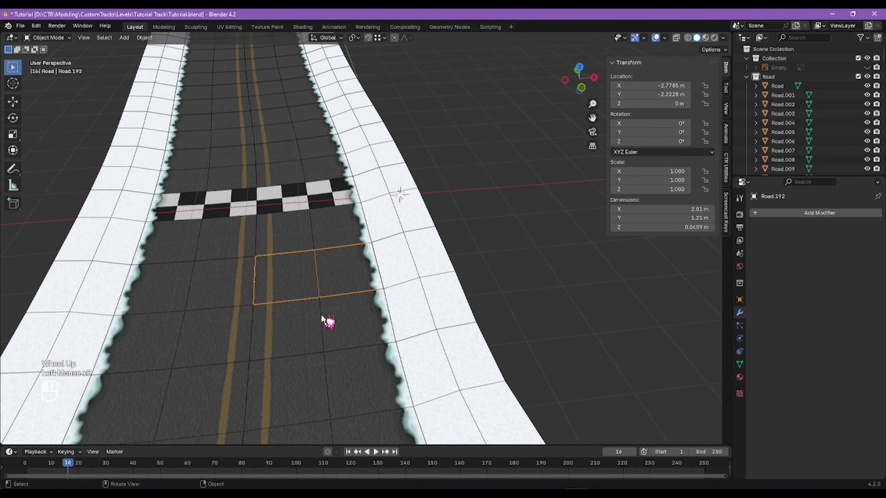
Step: Select Road.096 and Road.192 together and join them into one object
click(322, 316)
click(324, 312)
click(326, 310)
shift+click(321, 286)
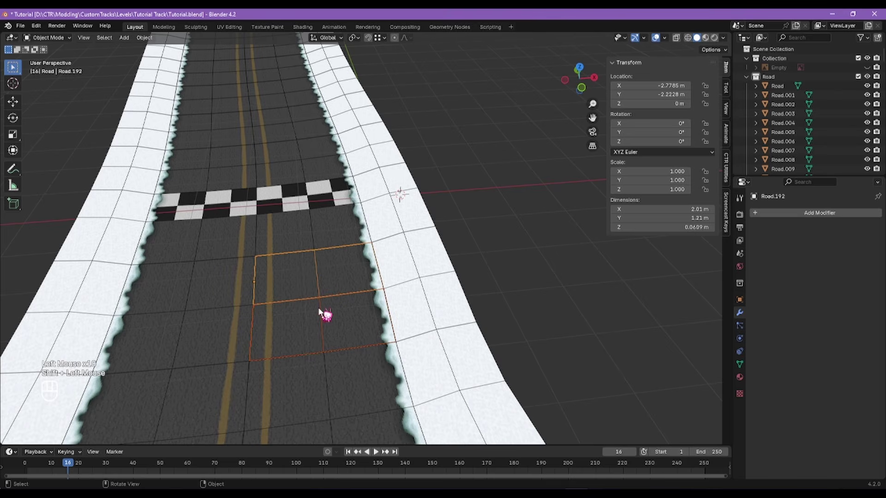
key(ctrl+j)
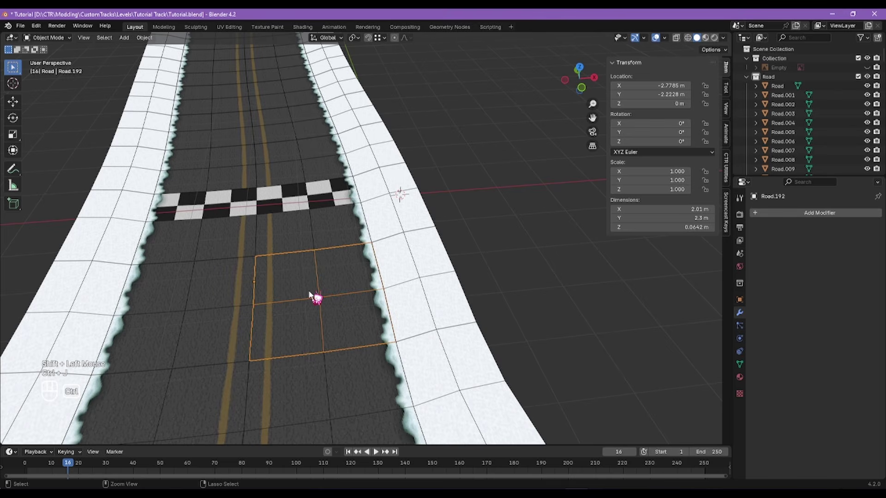
Step: Merge all vertices of the joined road block by distance, return to Object Mode and deselect the block
key(Tab)
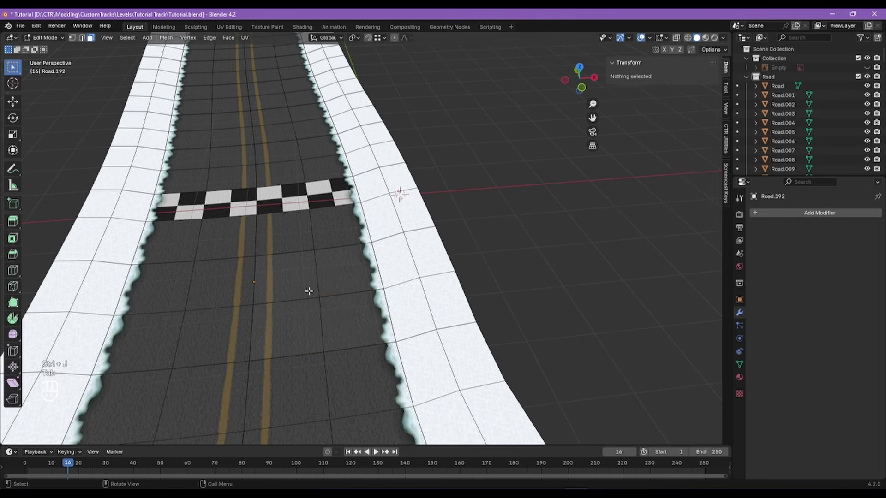
key(a)
key(m)
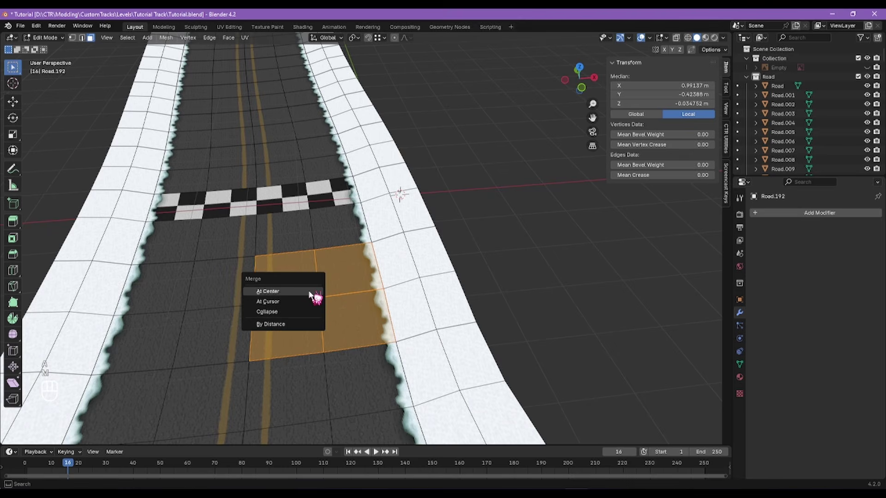
click(275, 324)
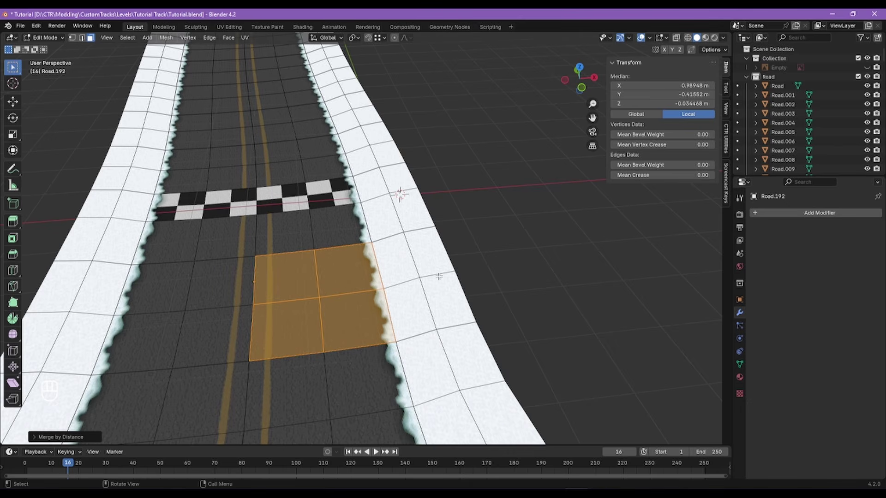
key(Tab)
click(506, 269)
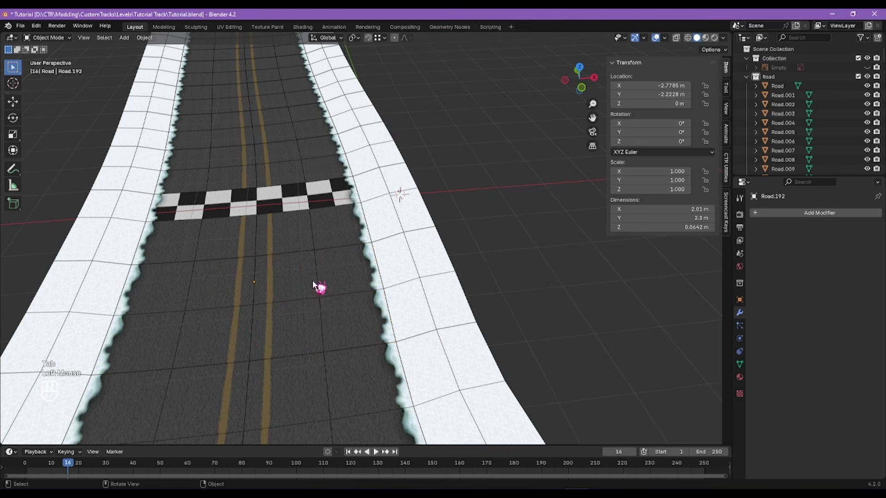
Step: Test-move the joined road block to check that its four faces stay together, and undo the move
click(317, 287)
key(g)
click(304, 290)
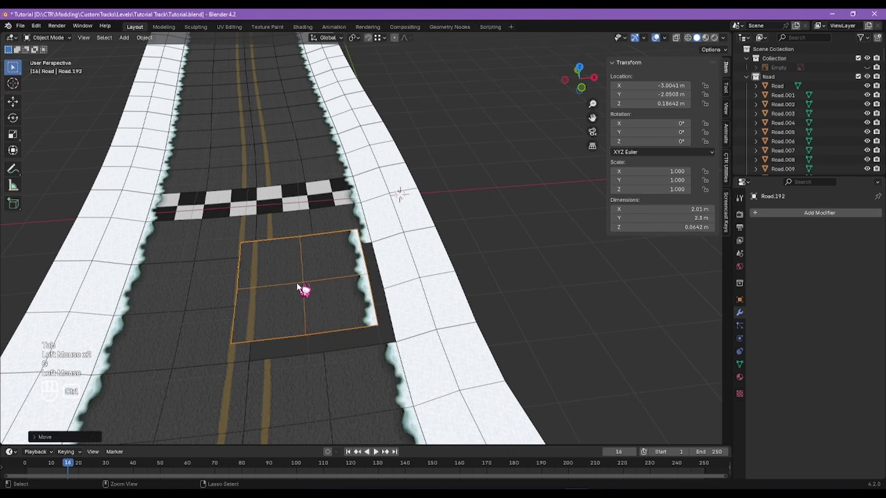
key(ctrl+z)
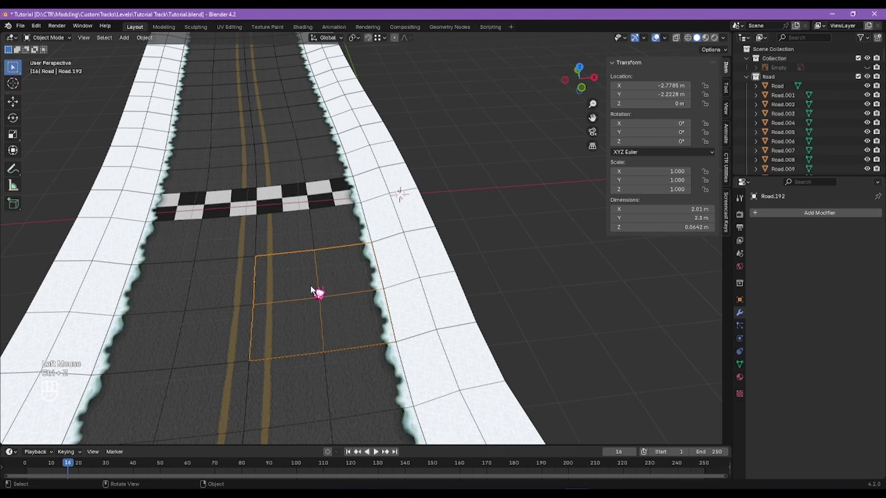
Step: Save the Blender file and export the repaired track as a Wavefront OBJ over Tutorial.obj
key(ctrl+s)
scroll(337, 270, down, 3)
scroll(341, 271, down, 2)
click(438, 258)
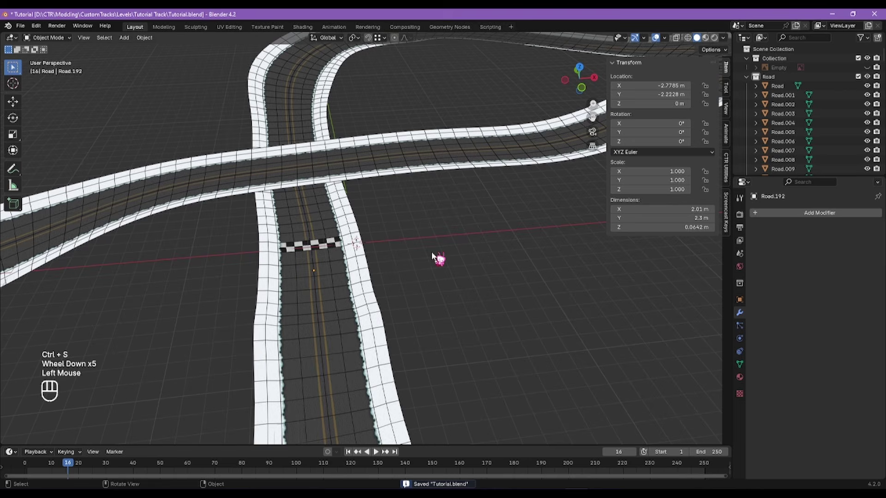
click(20, 26)
click(166, 218)
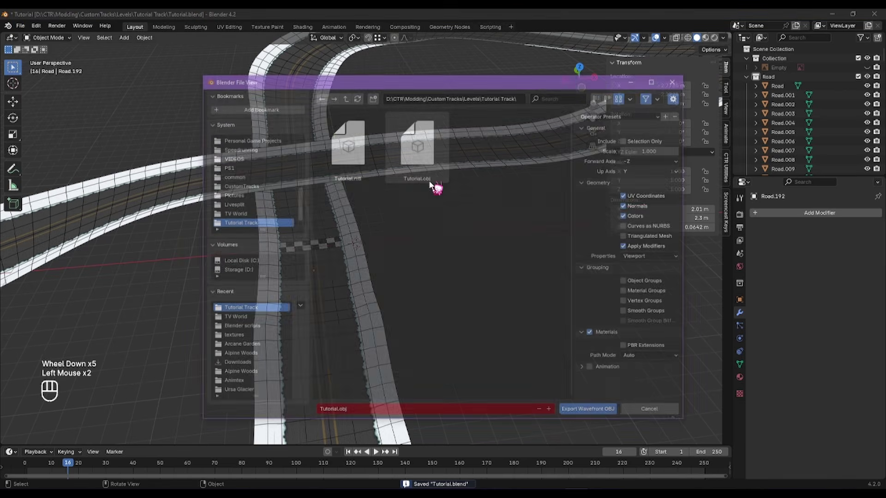
click(436, 164)
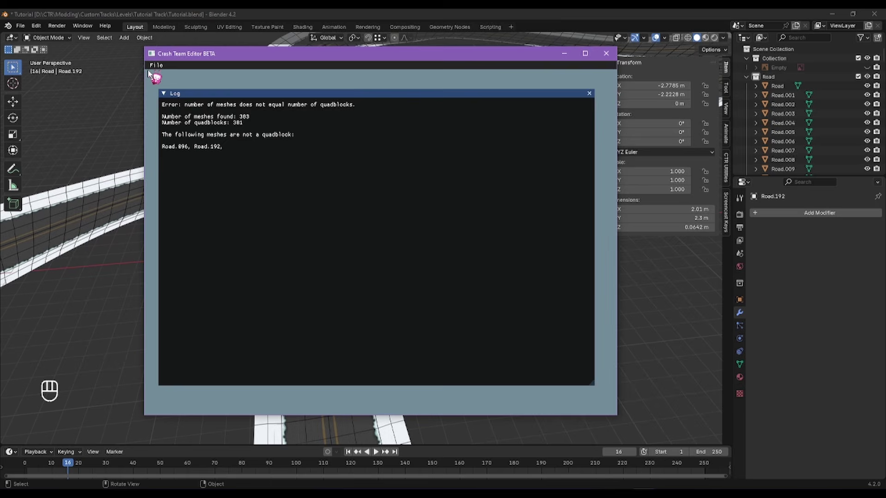
Step: Load the repaired Tutorial.obj in Crash Team Editor
click(155, 65)
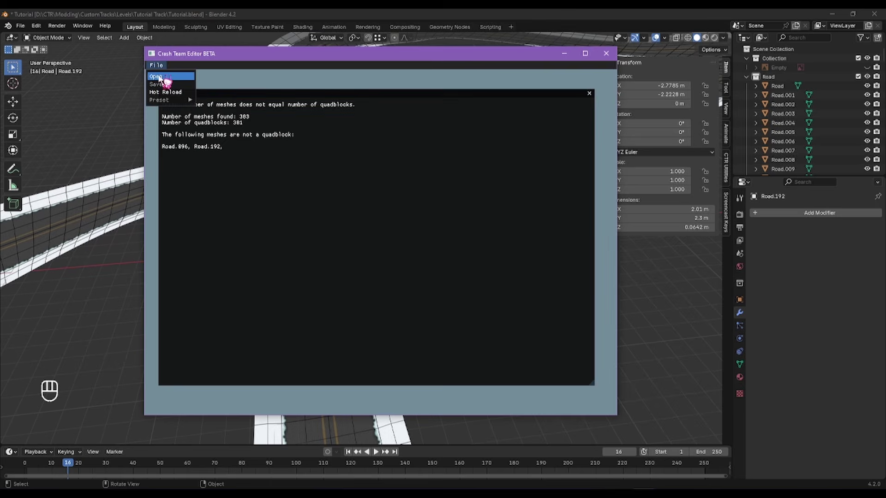
click(159, 78)
click(252, 147)
click(510, 307)
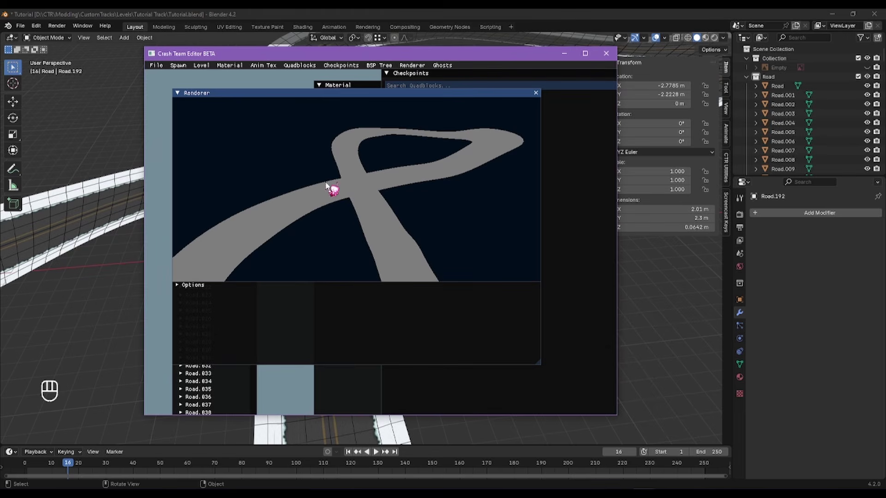
Step: Bring up the material settings, move their window clear, and expand the Road material to view its properties
click(230, 66)
click(233, 75)
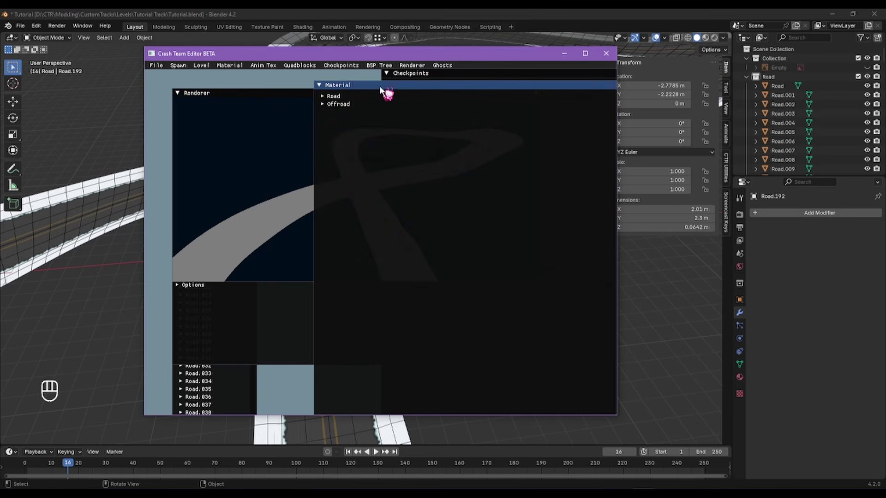
drag(381, 88, 282, 89)
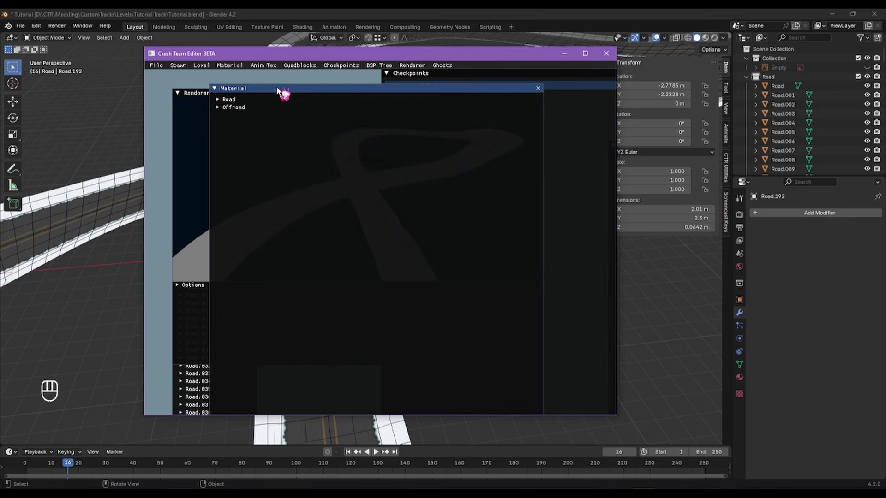
click(223, 100)
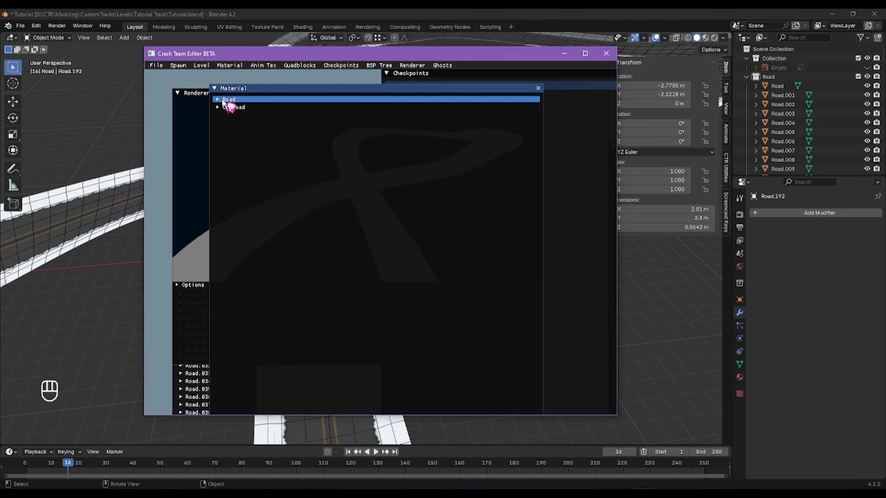
click(224, 100)
click(227, 100)
click(230, 100)
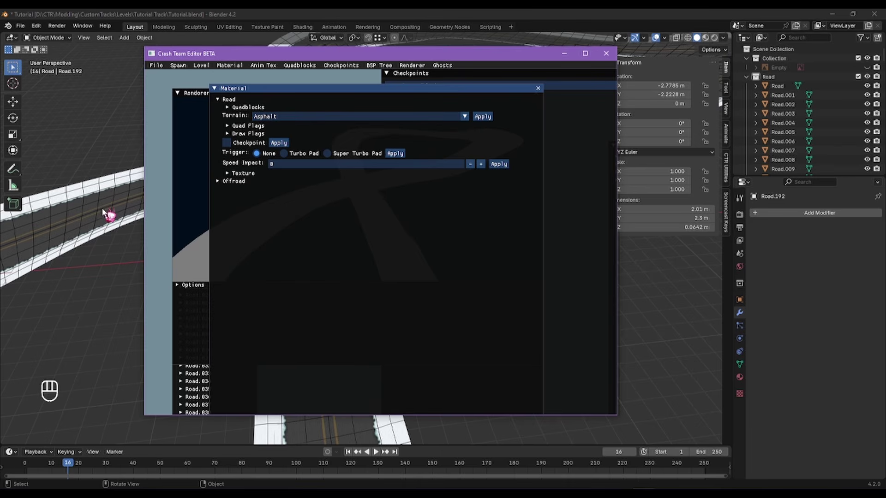
Step: Set the Offroad material's terrain to Snow and apply the change
click(225, 100)
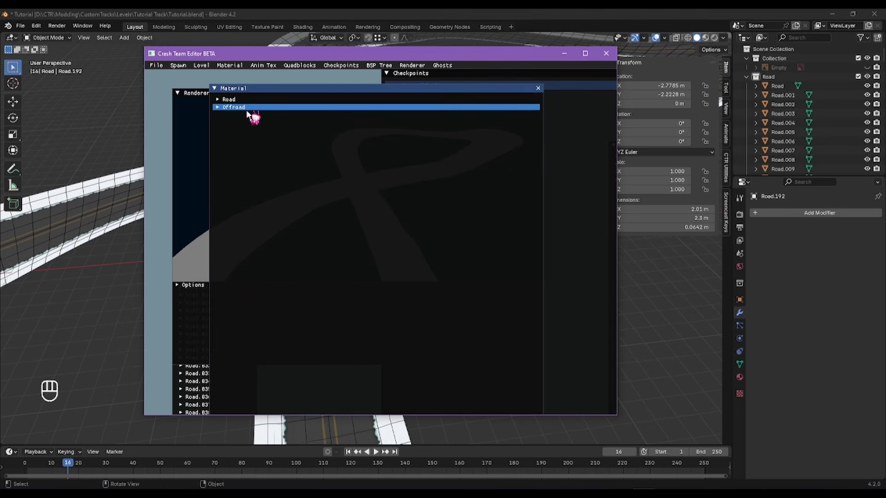
click(233, 108)
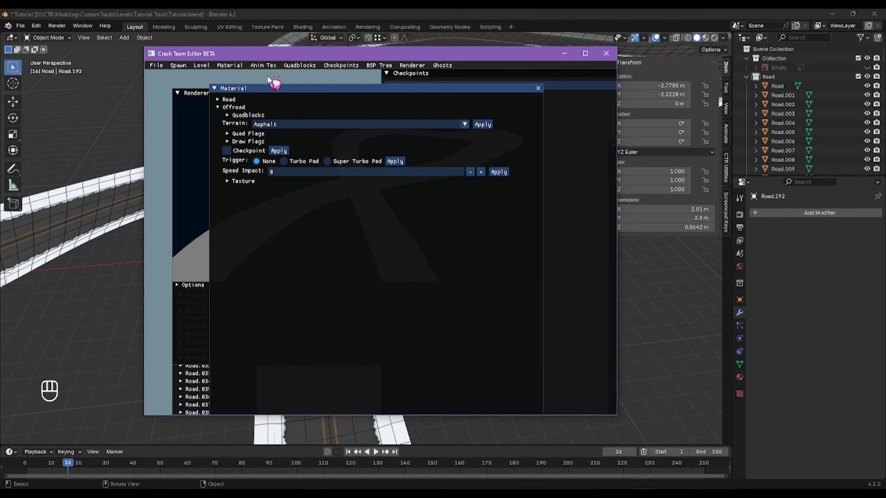
drag(279, 55, 468, 59)
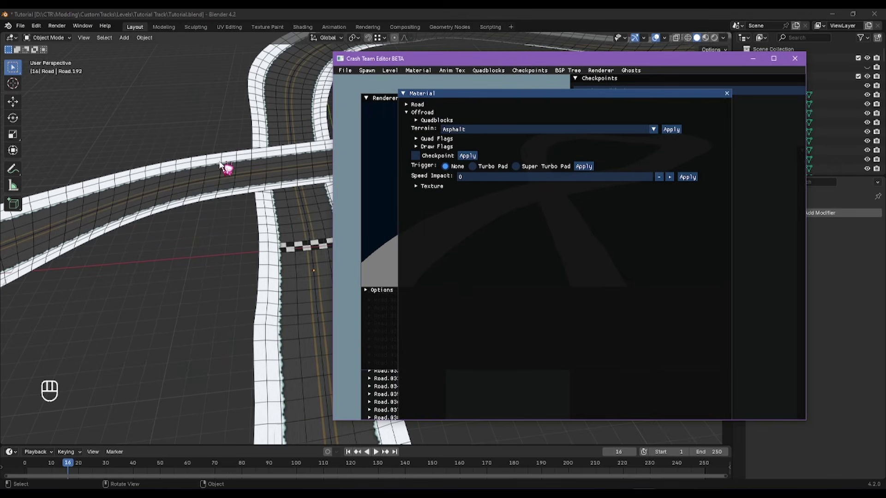
click(457, 130)
scroll(466, 143, down, 1)
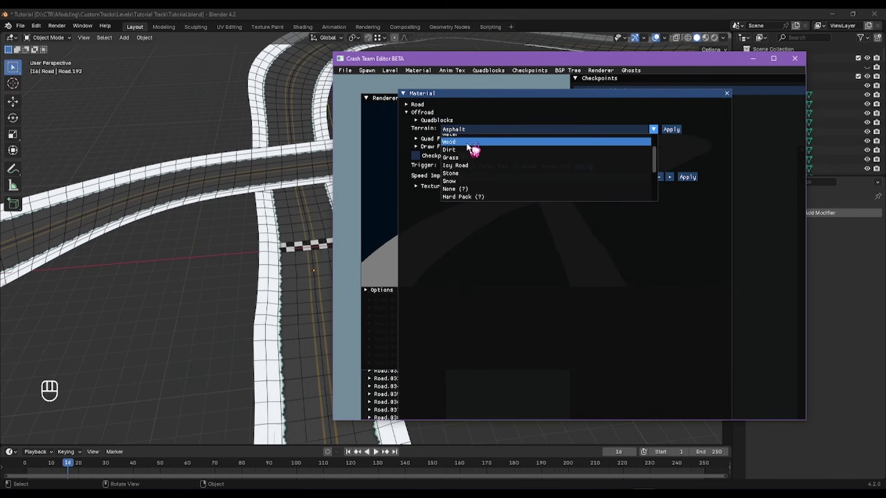
scroll(469, 148, down, 2)
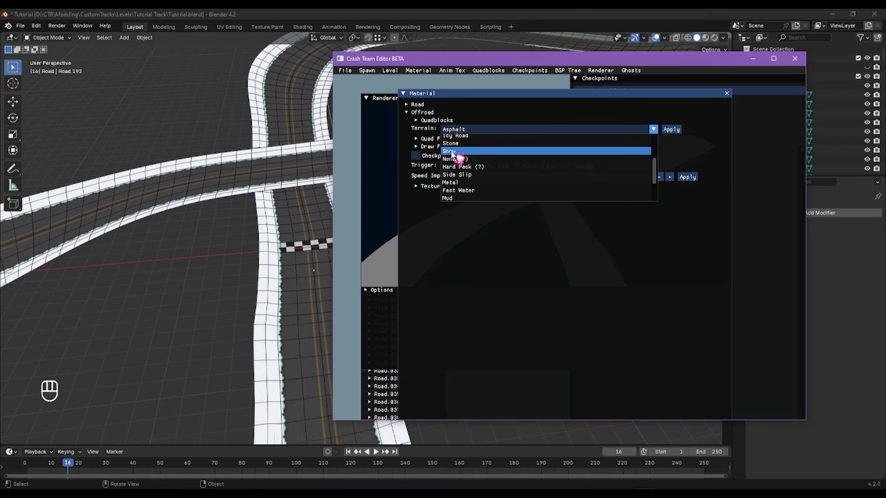
click(452, 152)
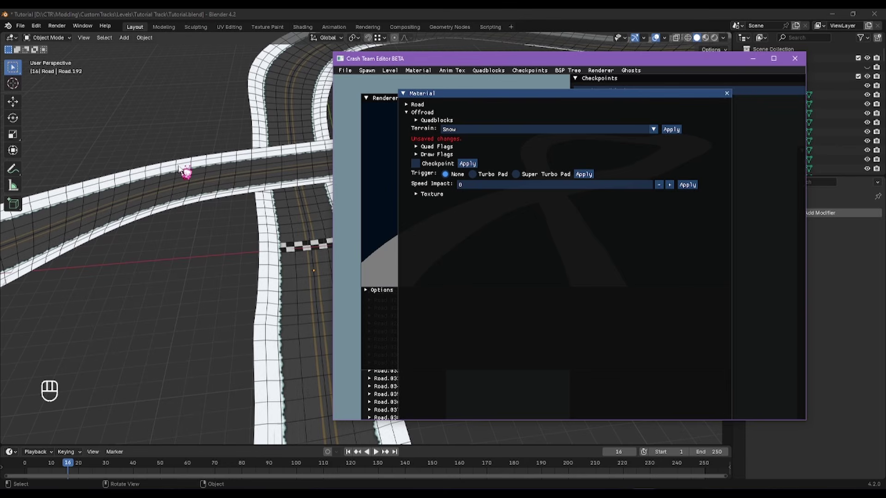
click(473, 131)
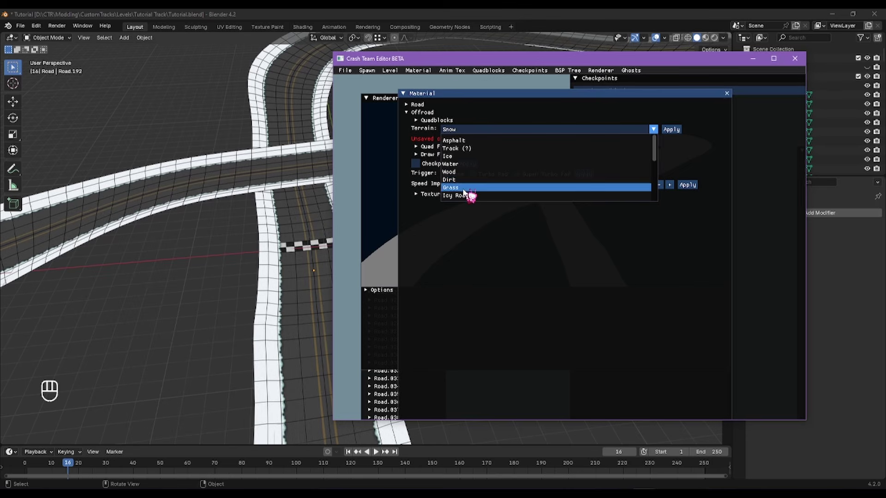
click(467, 129)
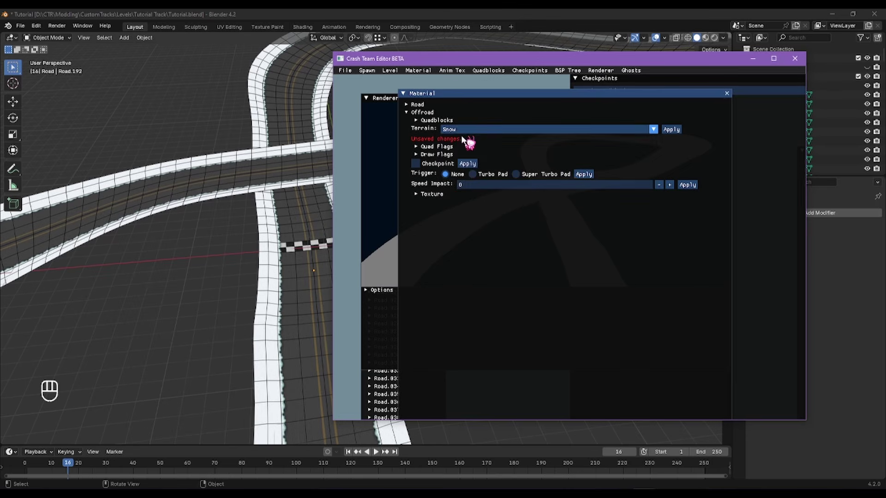
click(666, 131)
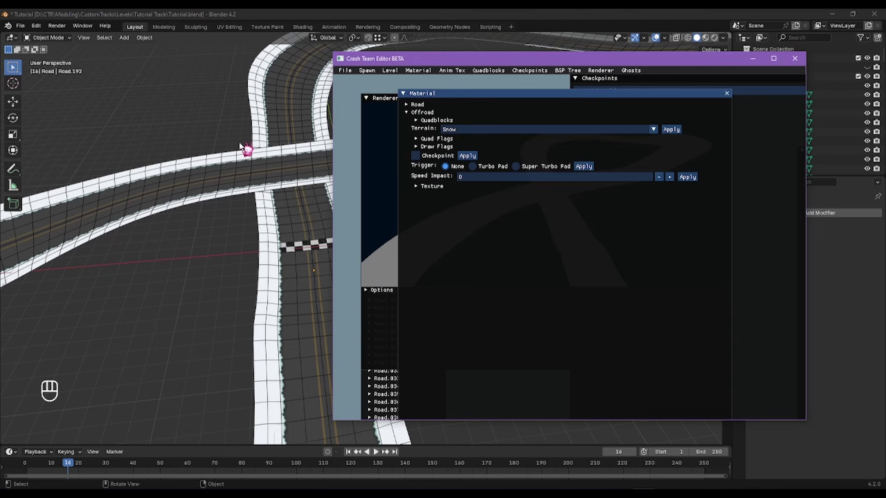
Step: Close the Material and Checkpoints windows to clear the workspace
click(727, 93)
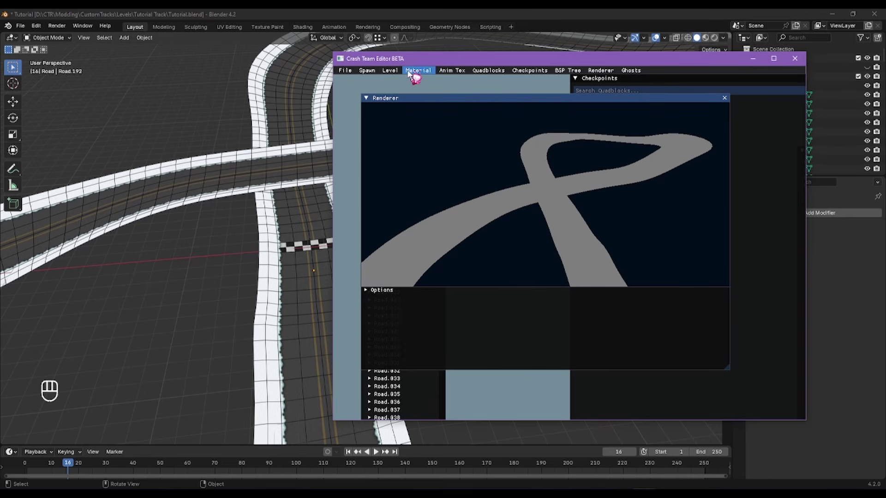
click(544, 73)
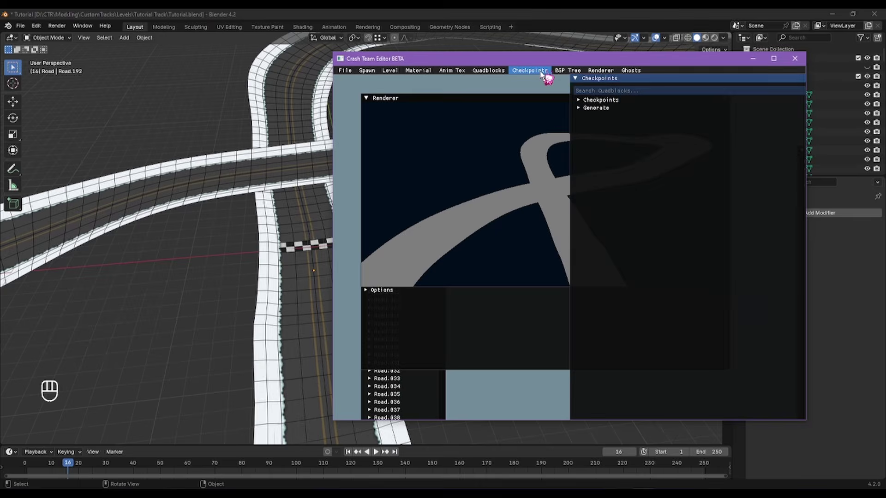
click(542, 73)
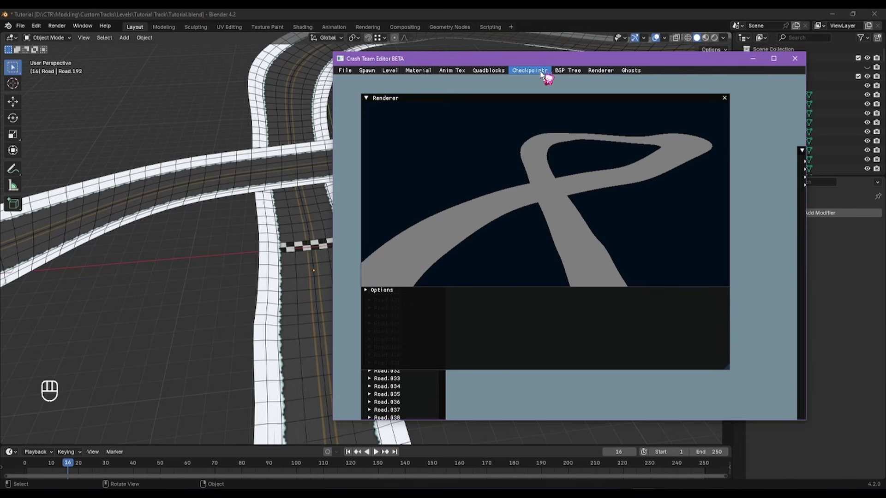
Step: Save the track's settings as a preset in the Tutorial Track folder
click(346, 73)
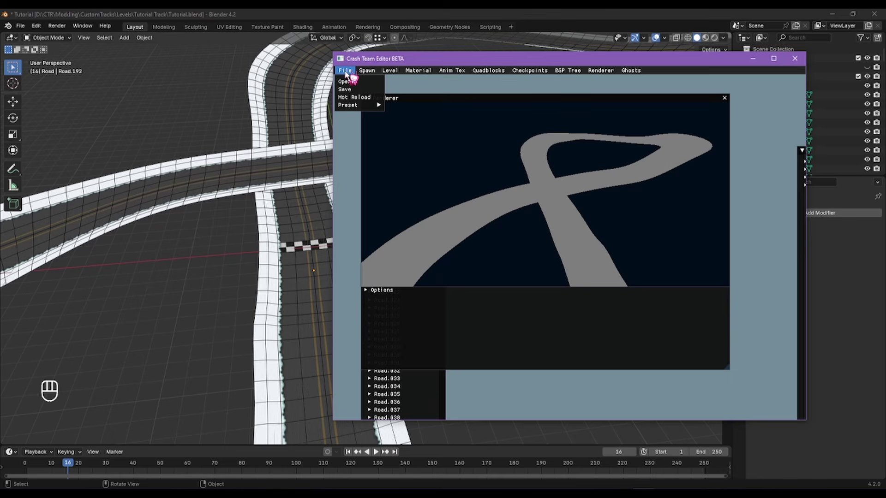
click(346, 73)
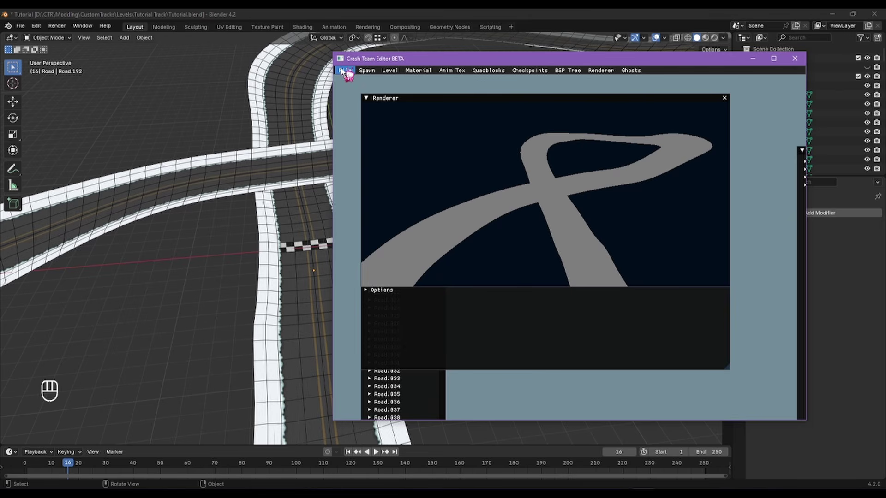
click(345, 71)
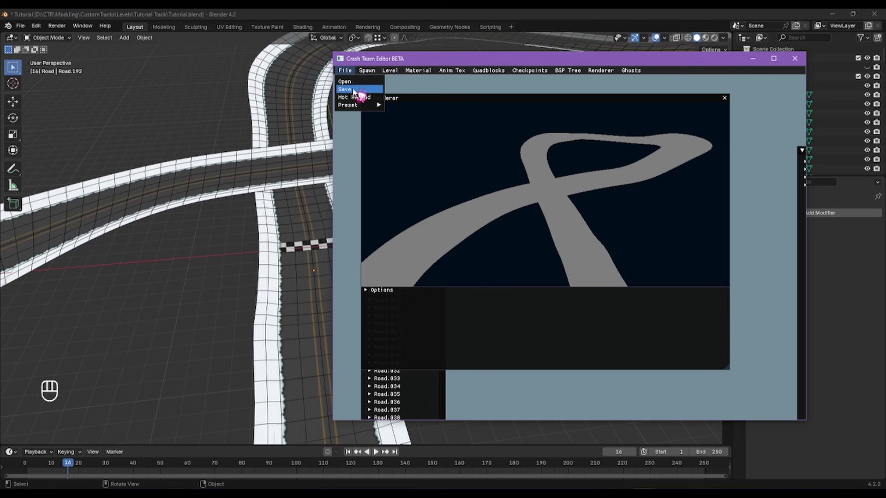
mouse_move(364, 105)
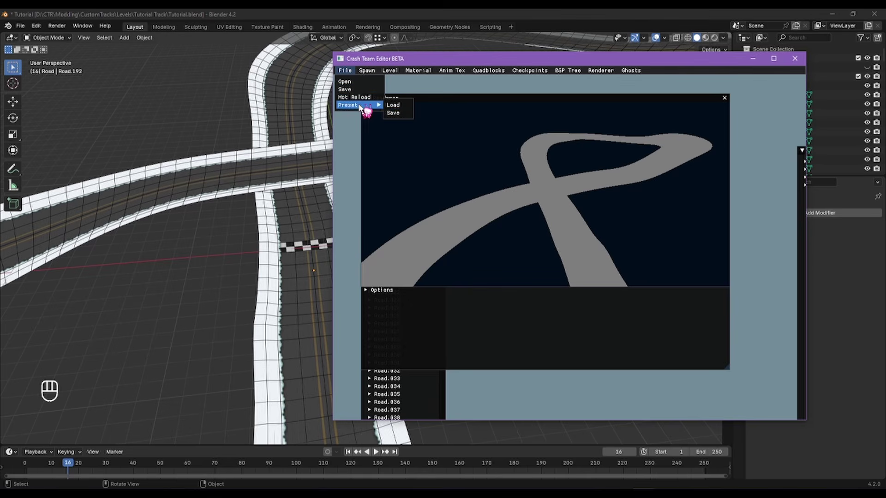
click(401, 115)
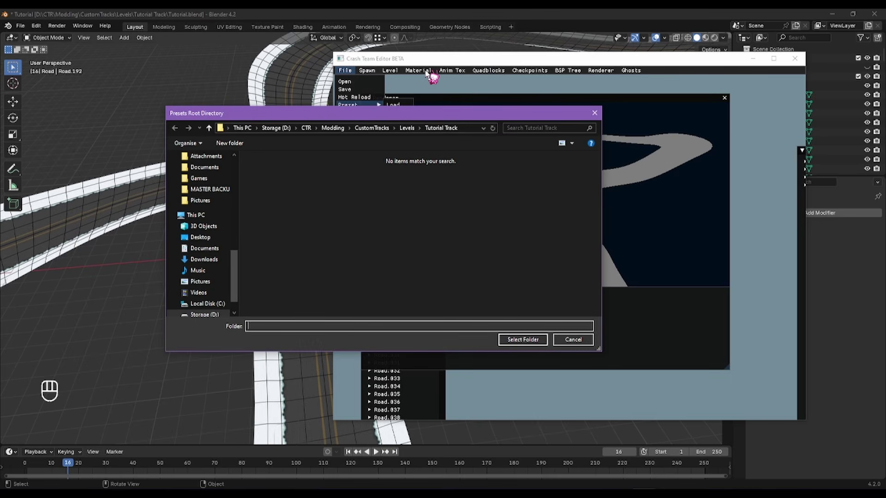
click(537, 339)
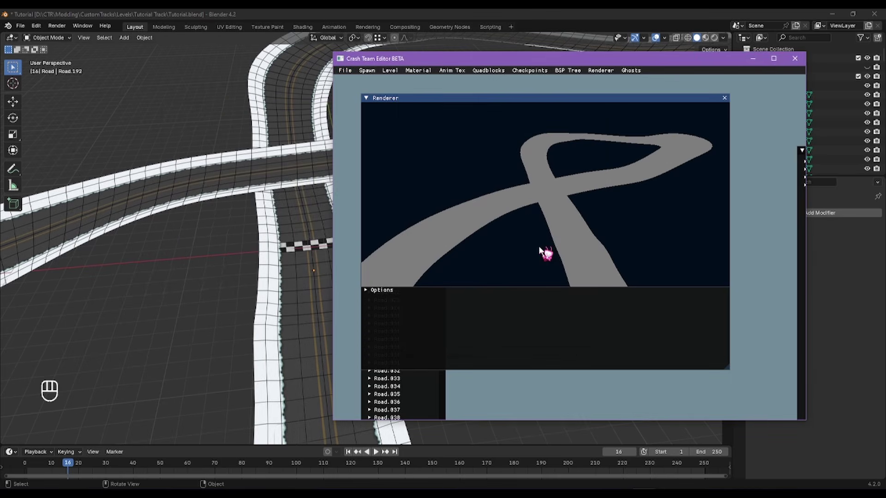
Step: Save the level into the Tutorial Track folder
click(346, 70)
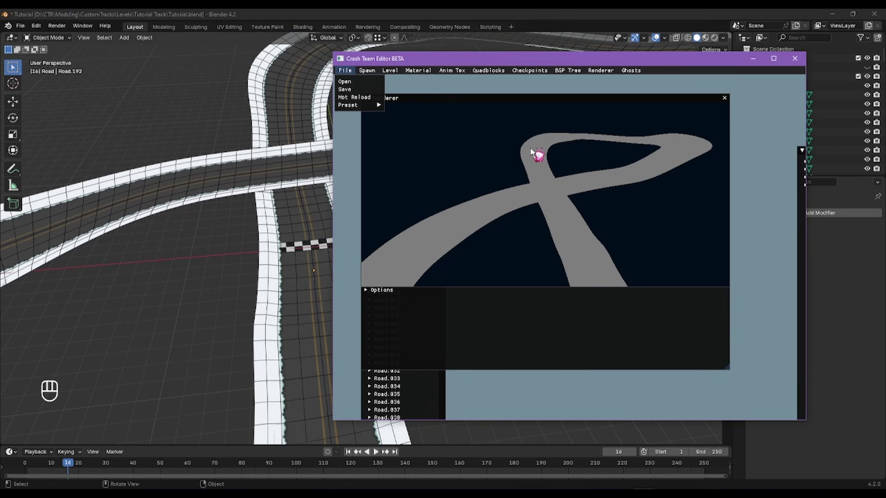
click(349, 91)
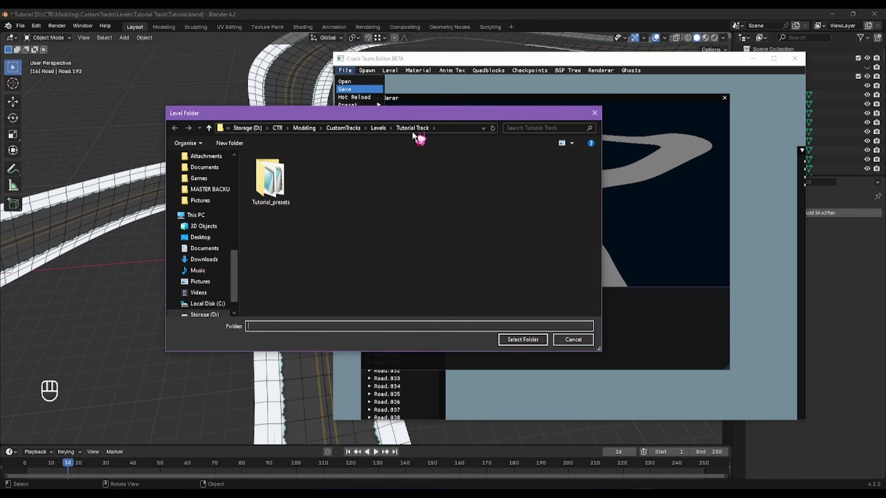
click(521, 342)
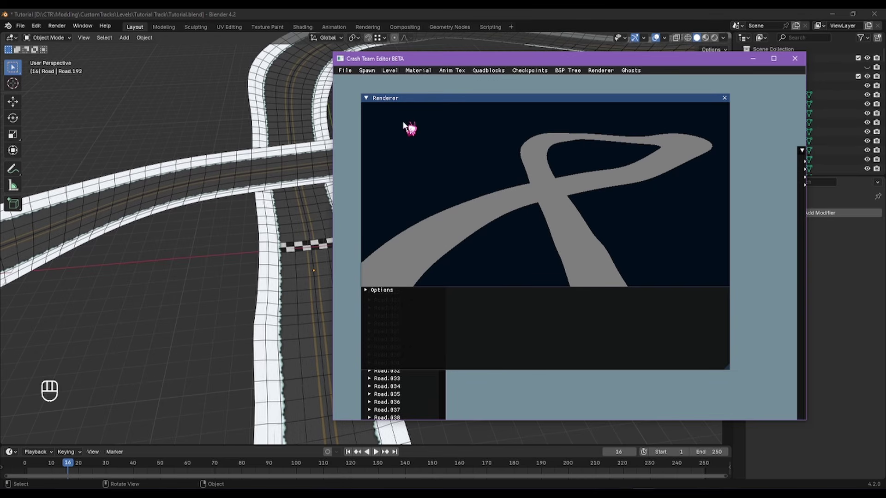
Step: Switch to the Crash Team Racing emulator and arrange its window side by side with Crash Team Editor
click(211, 13)
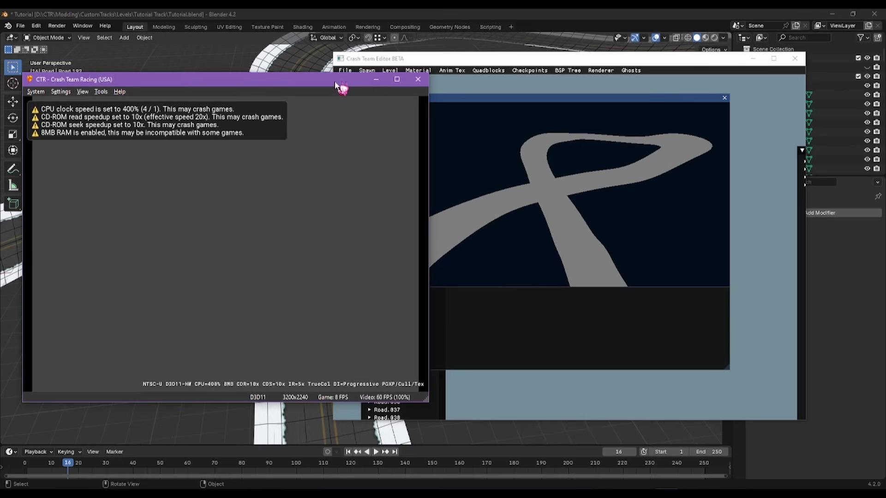
drag(330, 81, 320, 79)
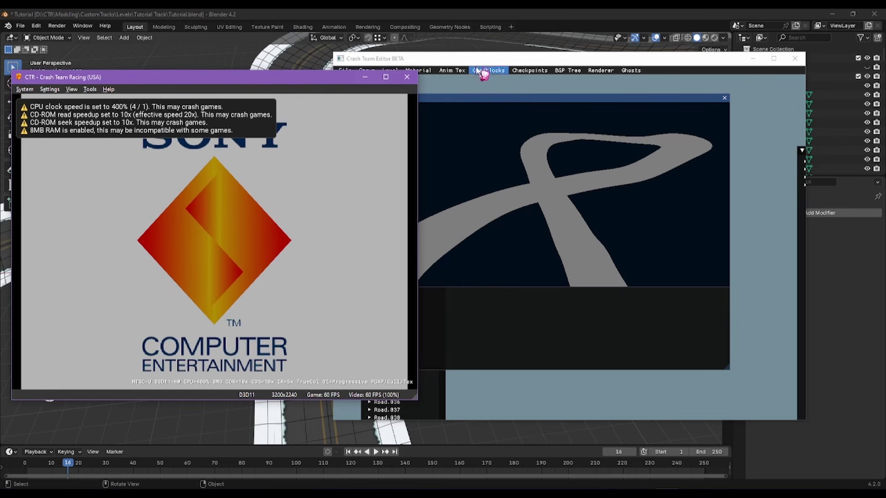
drag(501, 60, 547, 60)
drag(278, 80, 266, 72)
click(342, 10)
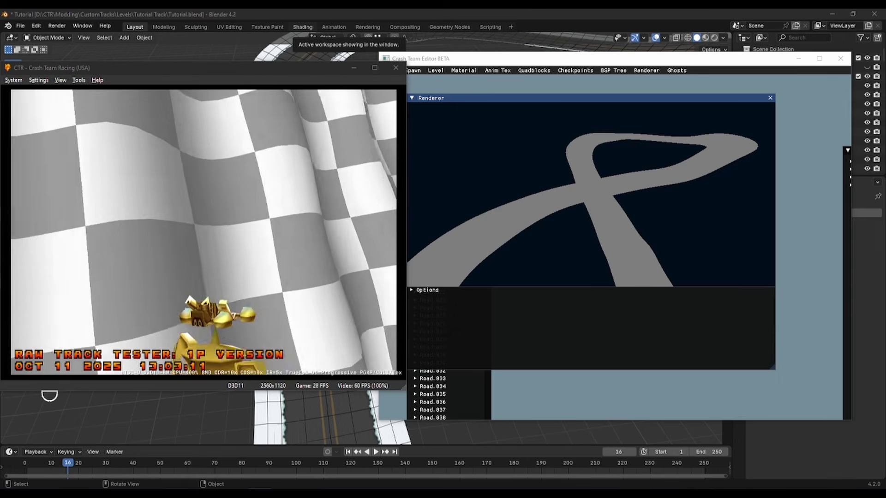
click(333, 192)
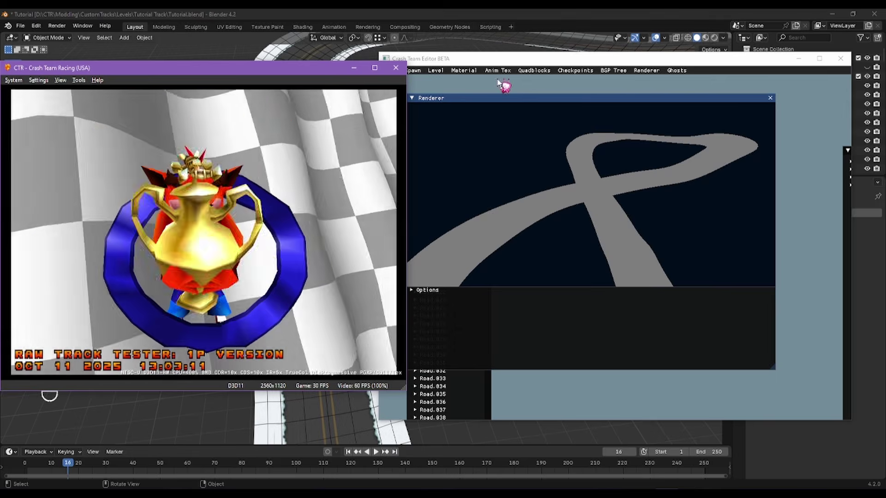
click(339, 277)
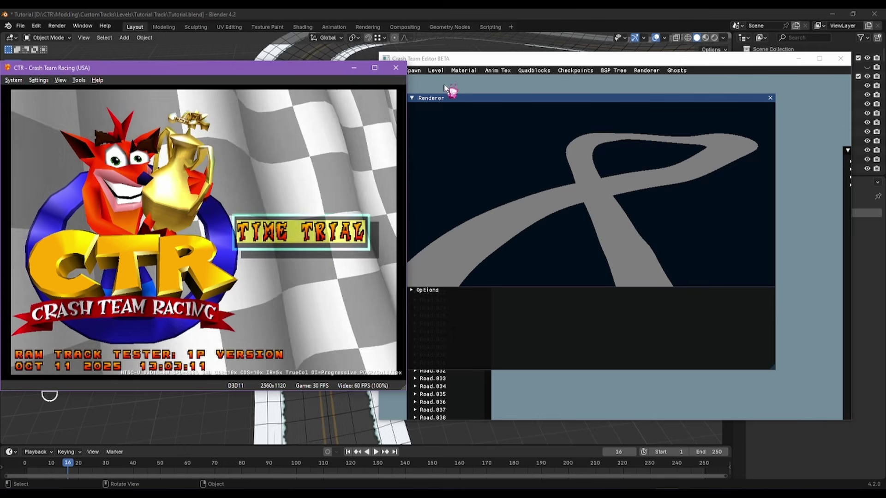
drag(473, 58, 485, 60)
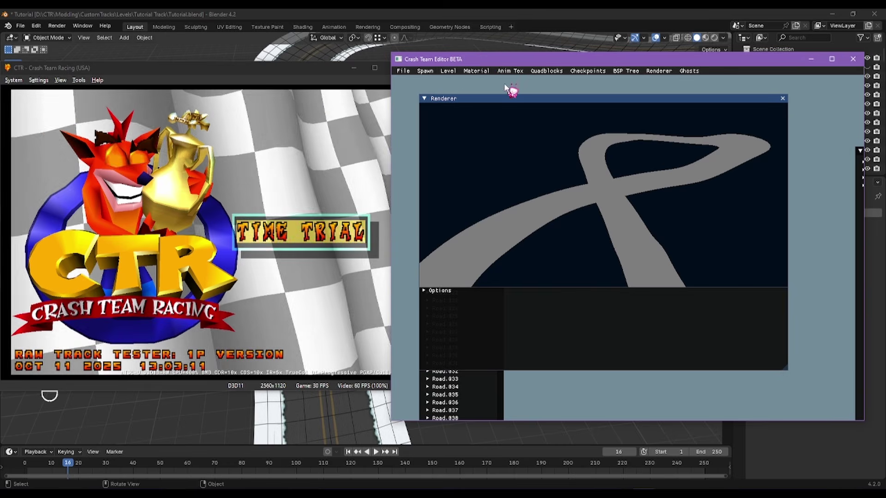
Step: Bring up the Hot Reload window and save the level again to the Tutorial Track folder
click(403, 71)
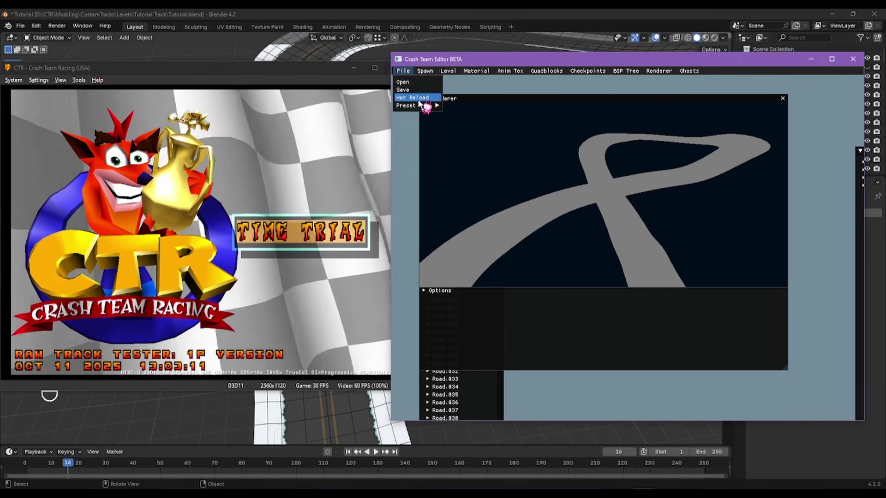
mouse_move(418, 106)
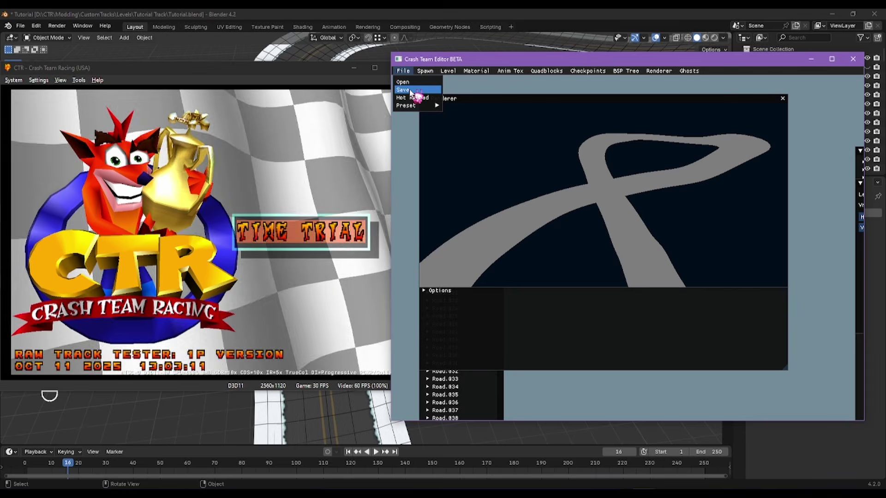
click(411, 91)
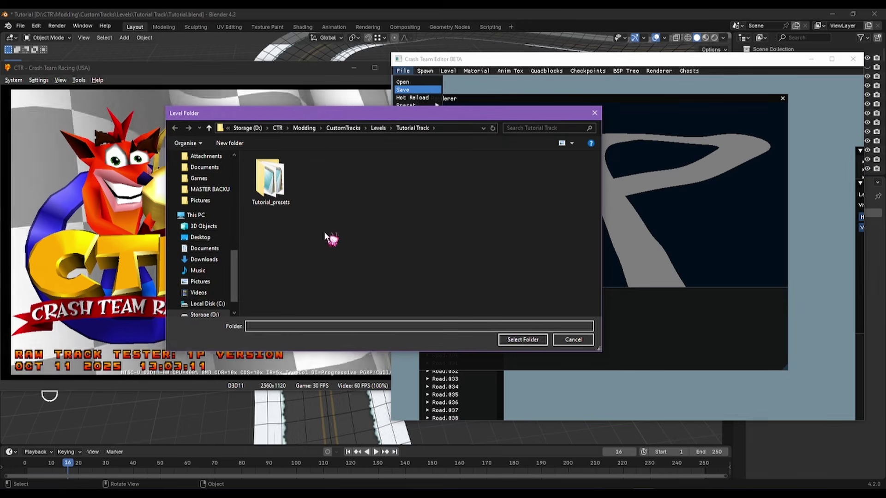
click(515, 340)
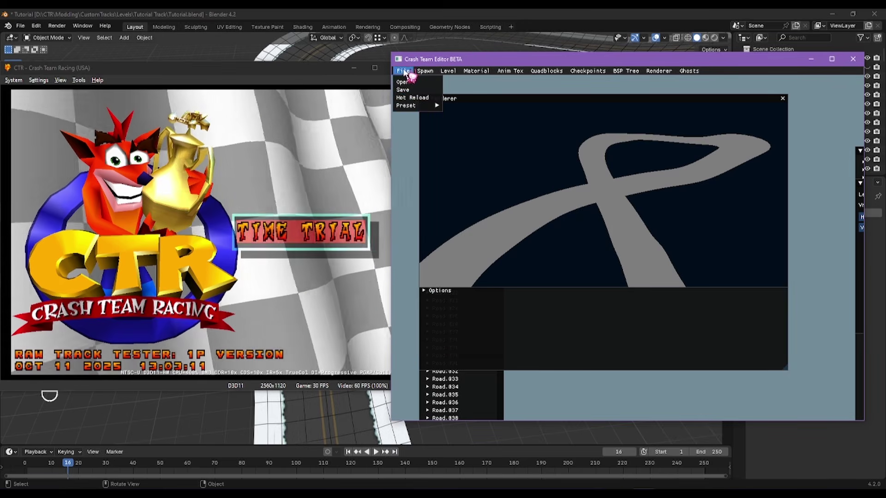
Step: Maximize Crash Team Editor and rearrange its inner windows, widening Hot Reload to show the full Lev and Vrm paths
drag(559, 110, 697, 82)
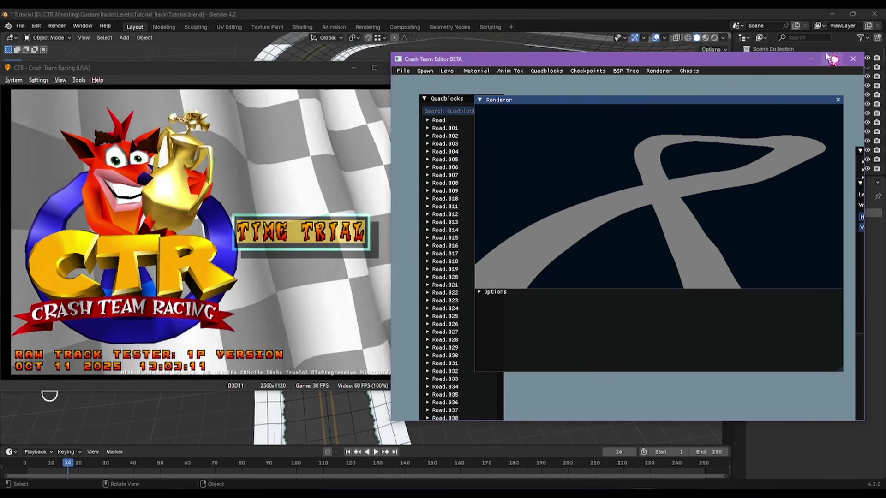
click(832, 59)
drag(603, 108, 522, 285)
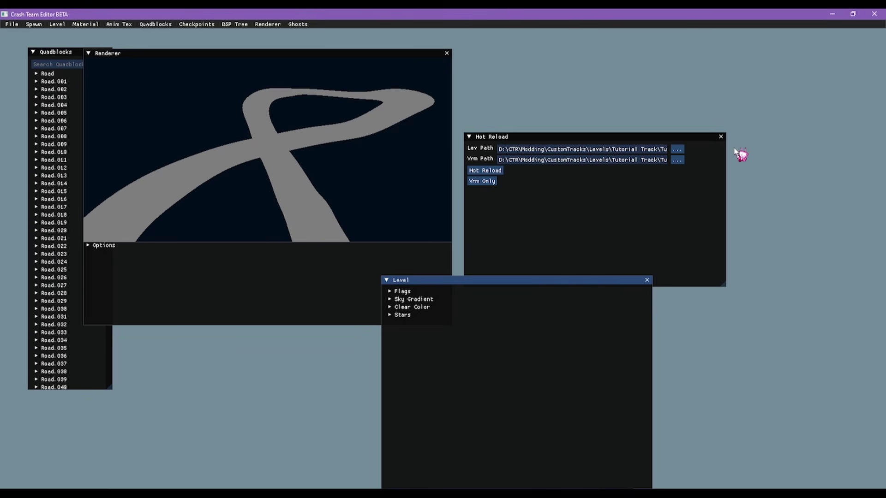
drag(732, 161, 820, 161)
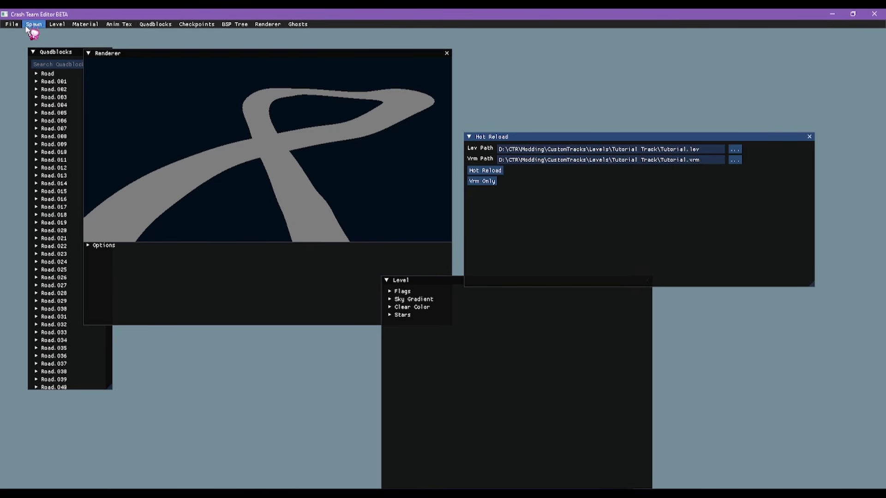
click(12, 24)
click(528, 137)
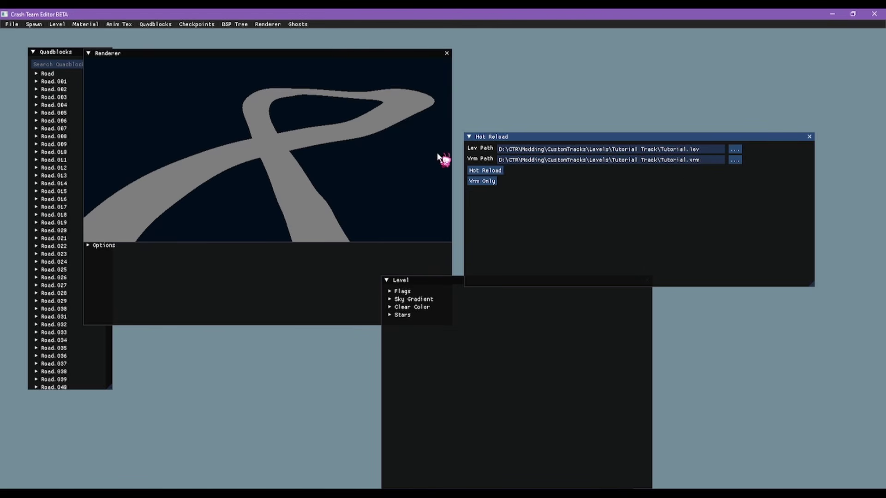
Step: Place Crash Team Editor beside the Crash Team Racing emulator, bring the Hot Reload window into view and hot reload Tutorial.lev and Tutorial.vrm
click(12, 25)
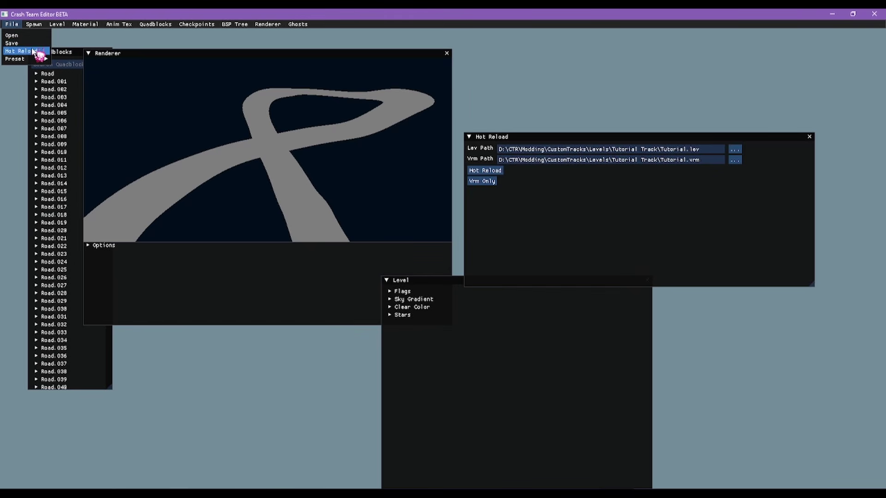
click(573, 135)
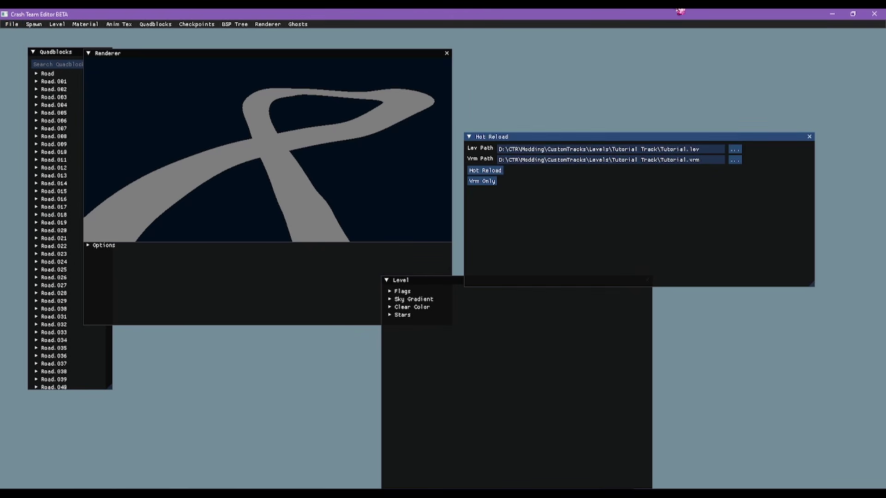
key(alt+Tab)
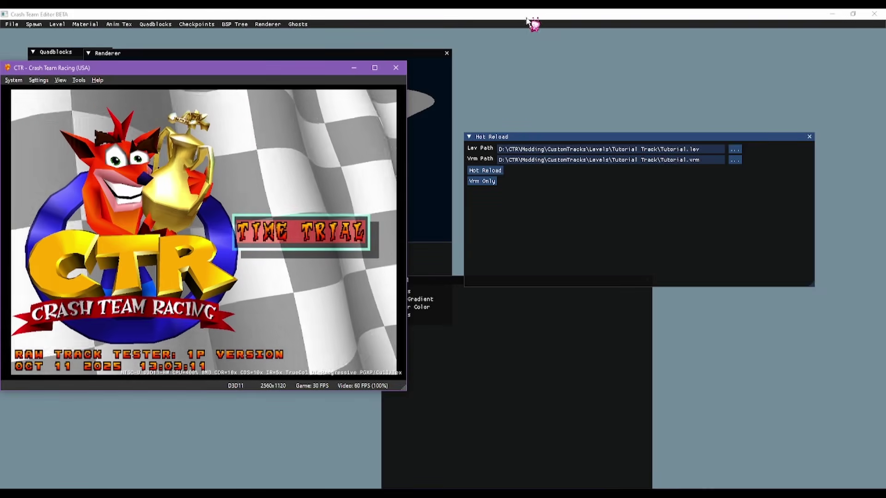
drag(528, 20, 642, 59)
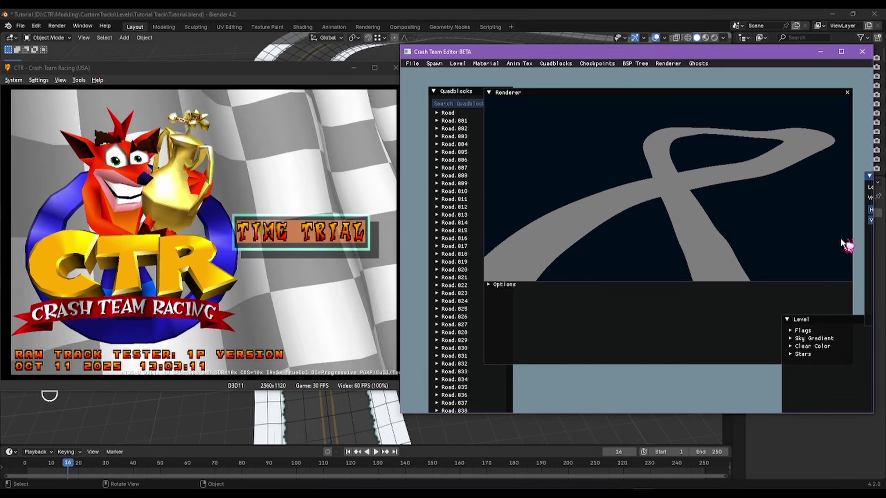
drag(868, 180, 517, 135)
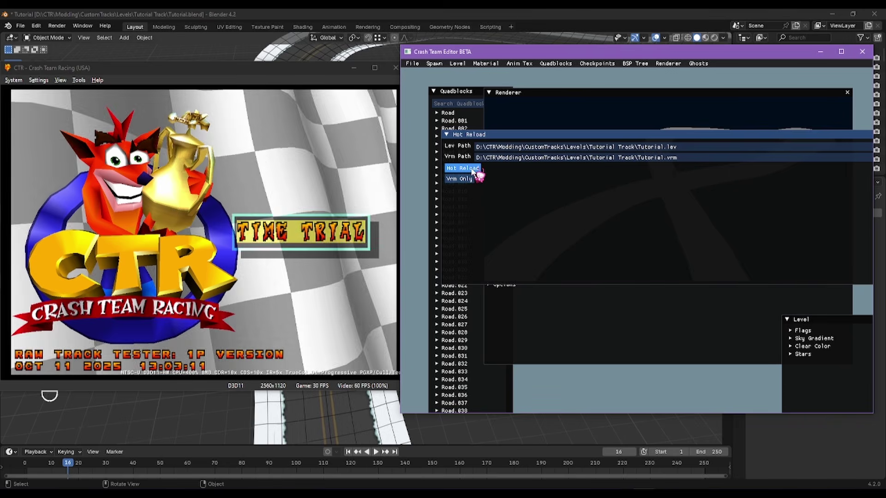
click(473, 169)
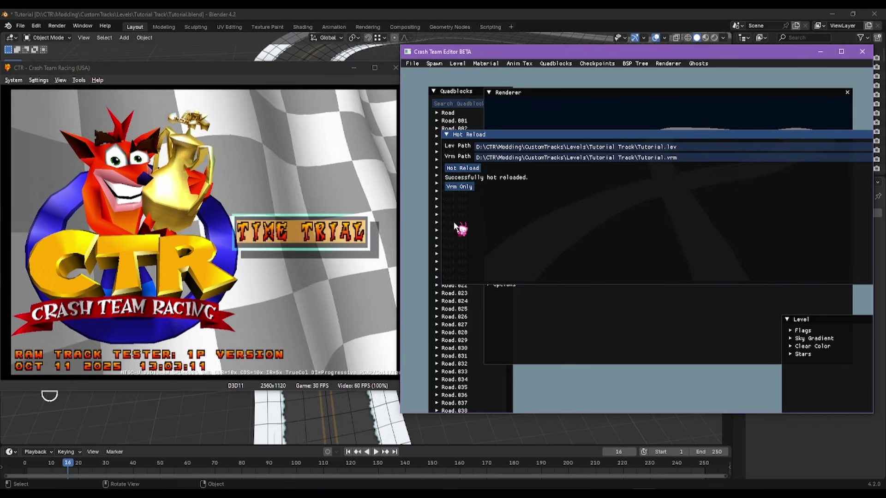
Step: Start a Time Trial in the emulator, test-drive the reloaded track and pause at the finish line
click(292, 208)
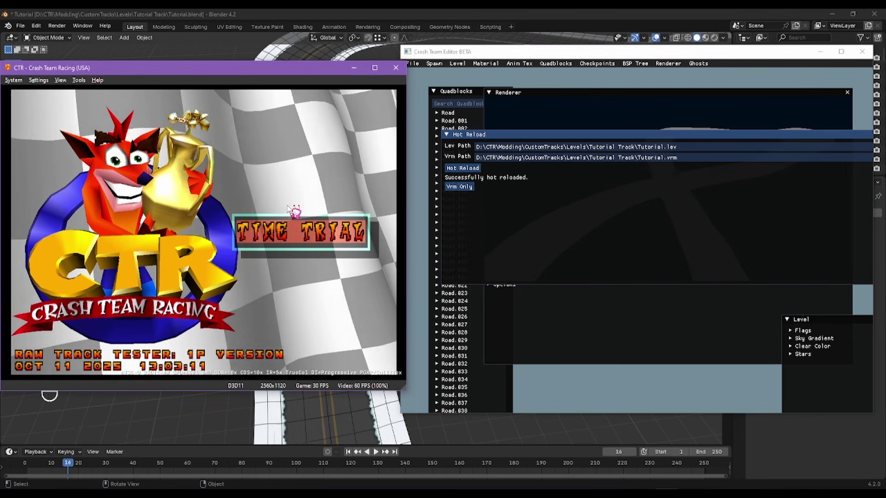
key(Return)
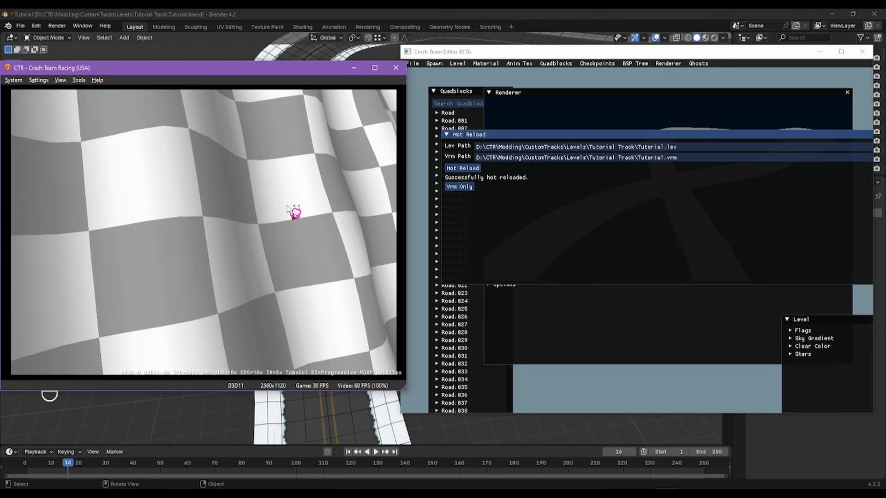
key(Return)
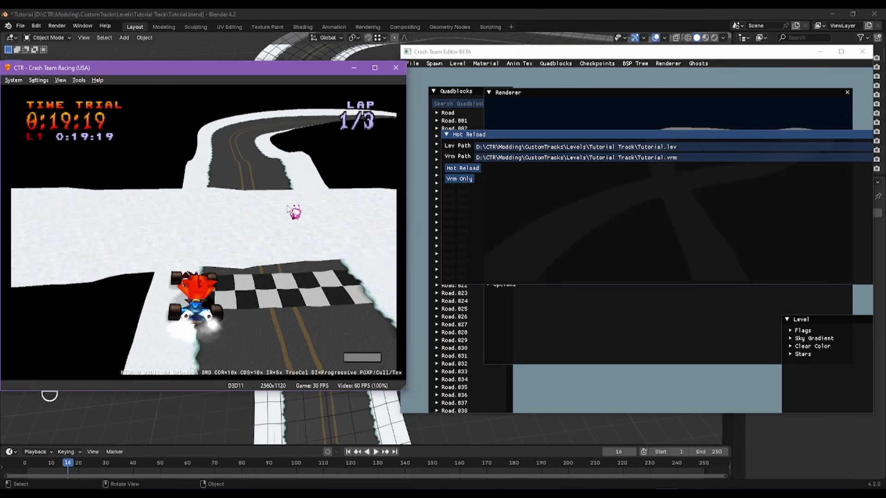
key(Return)
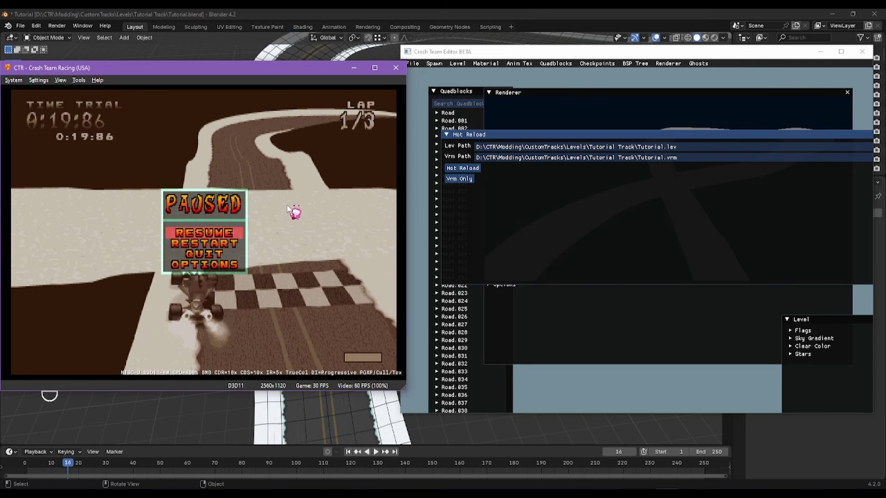
Step: Switch to Blender, select all road pieces in top view and scale them up to about 2.52
click(237, 421)
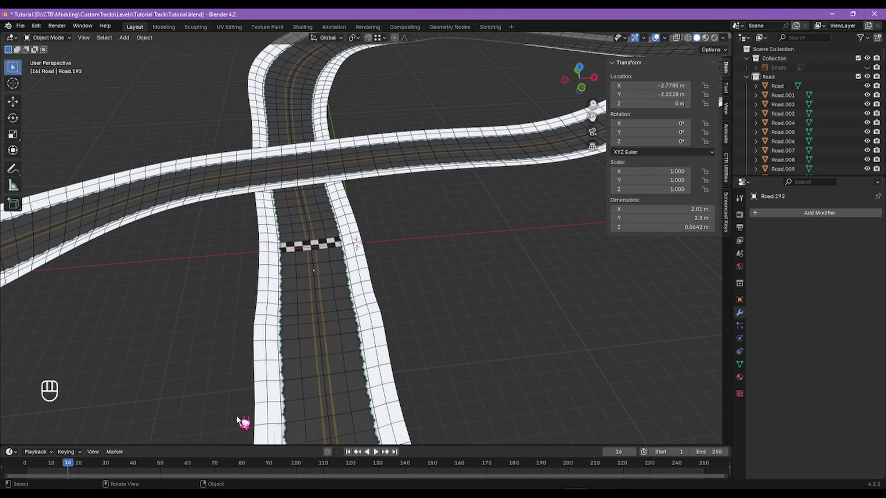
alt+shift+right_drag(235, 378, 358, 273)
scroll(357, 253, down, 3)
scroll(434, 277, down, 2)
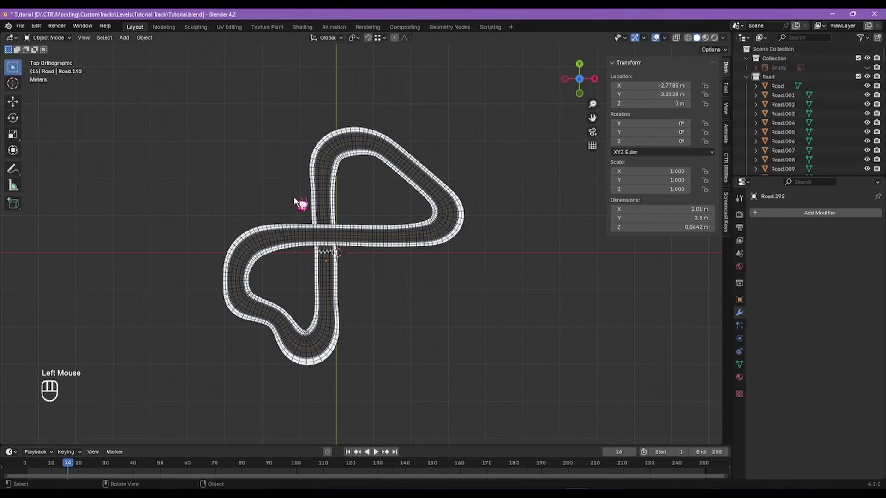
key(a)
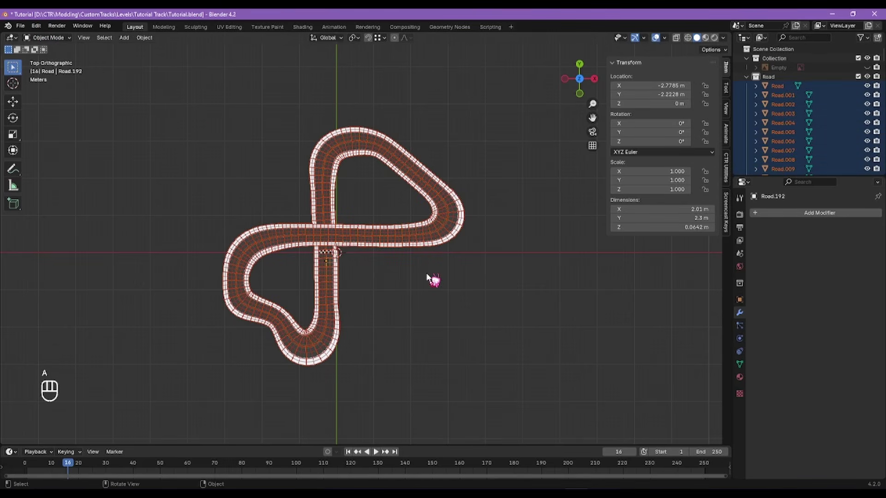
key(s)
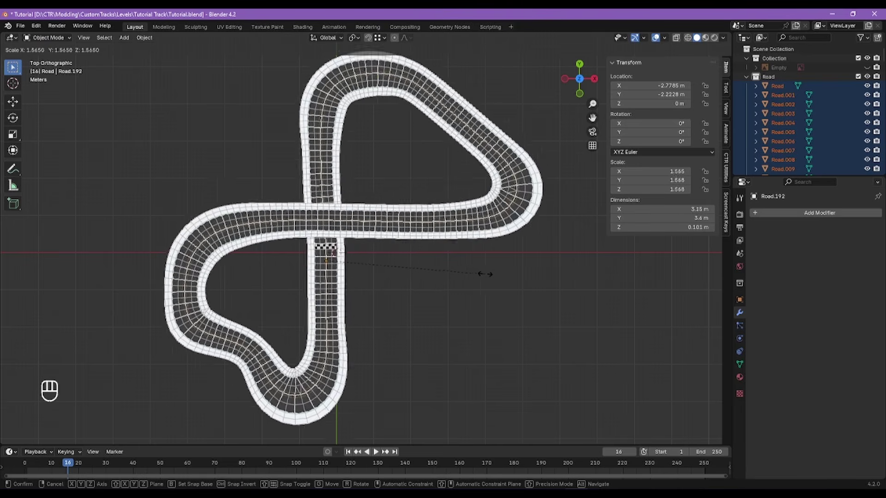
click(584, 273)
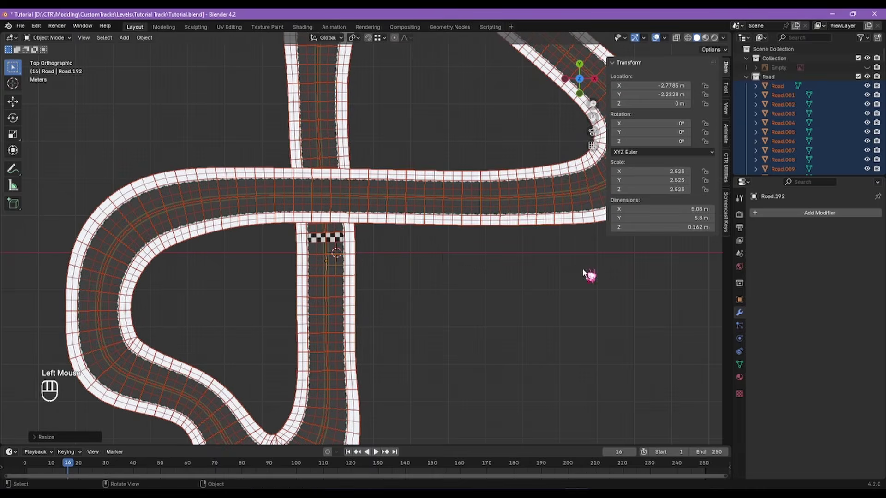
Step: Move the whole track so the centre of the road just behind the finish line sits near the world origin
key(g)
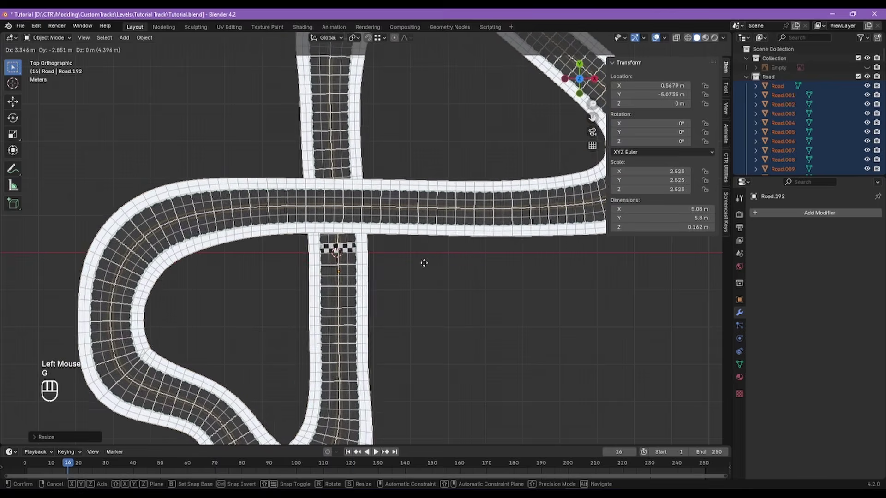
click(421, 257)
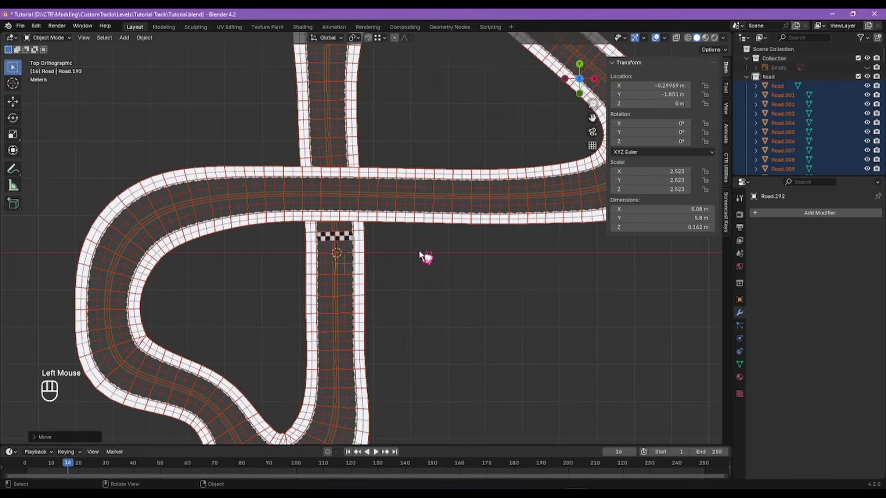
scroll(328, 240, up, 3)
scroll(342, 245, up, 2)
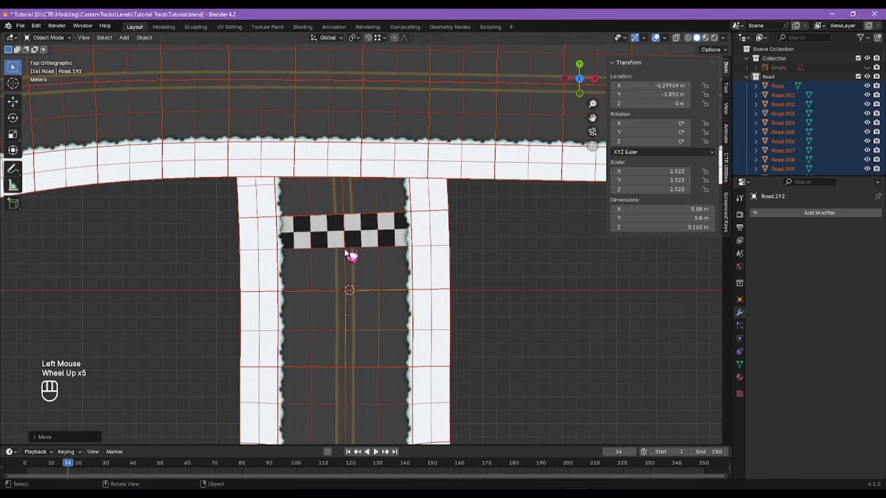
key(g)
click(355, 280)
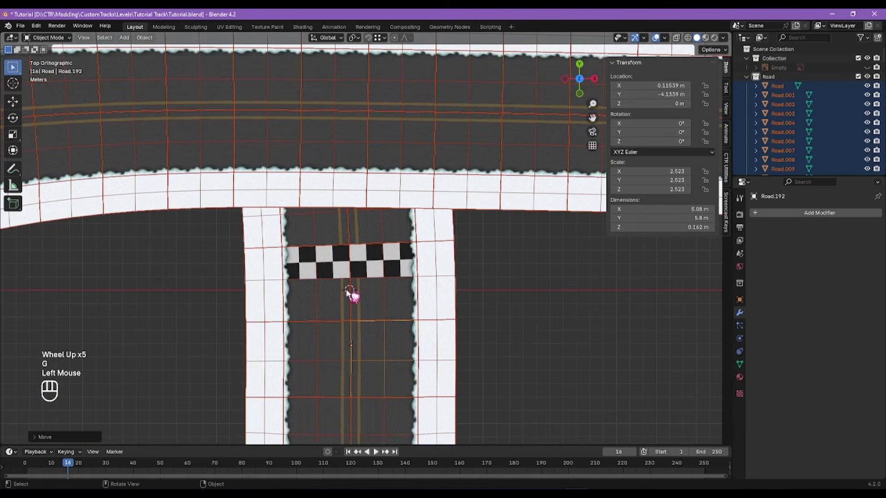
mouse_move(383, 300)
alt+right_down()
mouse_move(362, 256)
mouse_move(358, 206)
mouse_move(315, 299)
mouse_move(362, 309)
mouse_move(373, 291)
alt+right_up()
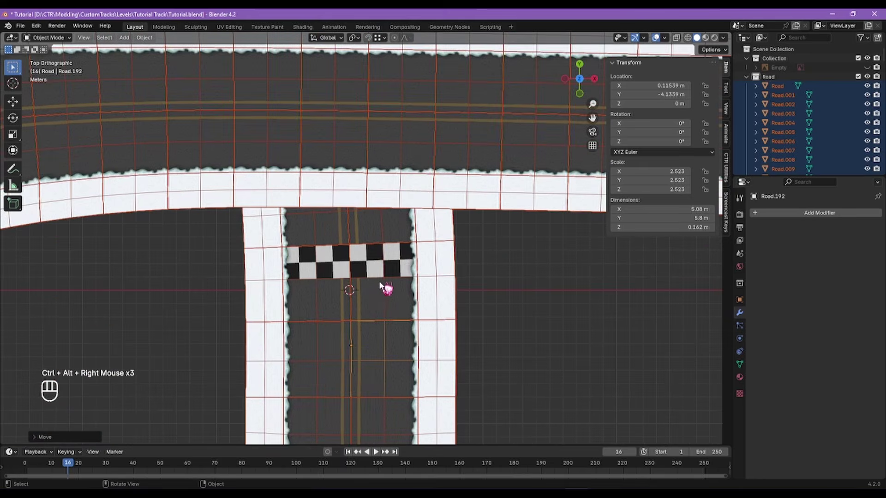
key(g)
click(383, 286)
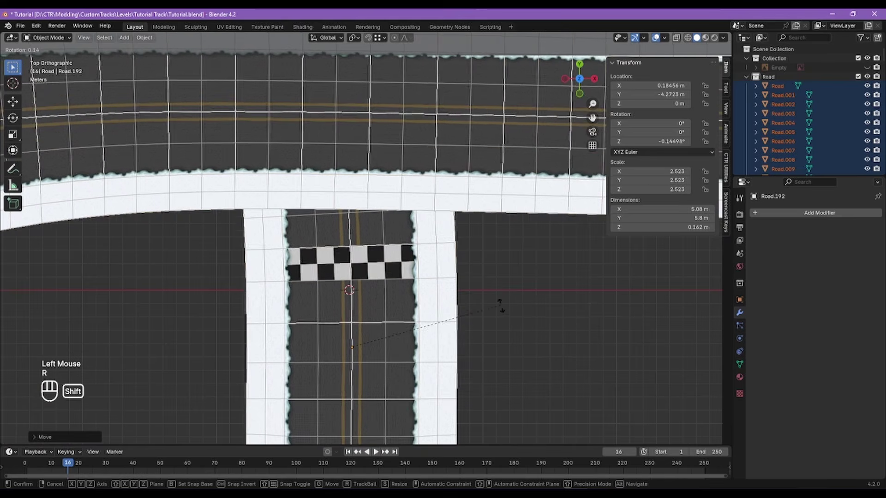
Step: Rotate the track to about -1.32° on Z to level the finish line, and recentre the road on the origin
key(r)
shift+click(489, 395)
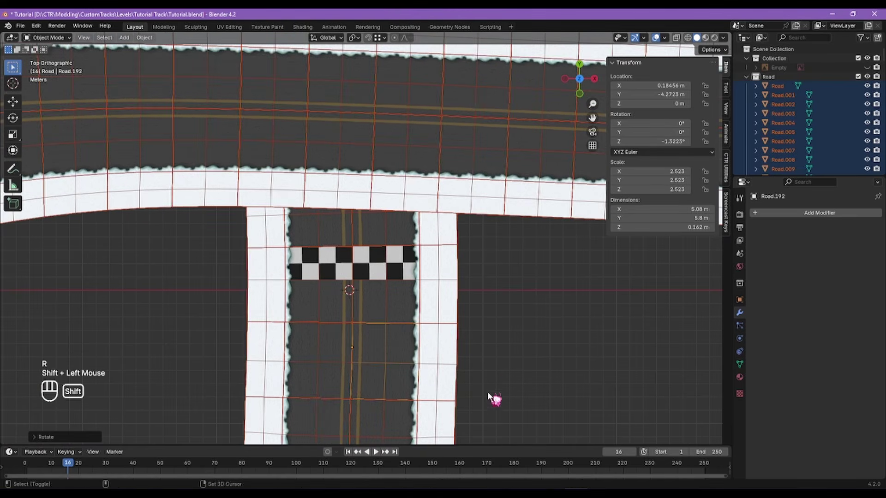
key(g)
click(483, 326)
Step: Lower the entire track vertically by about 0.15 m at the finish line
scroll(426, 258, down, 5)
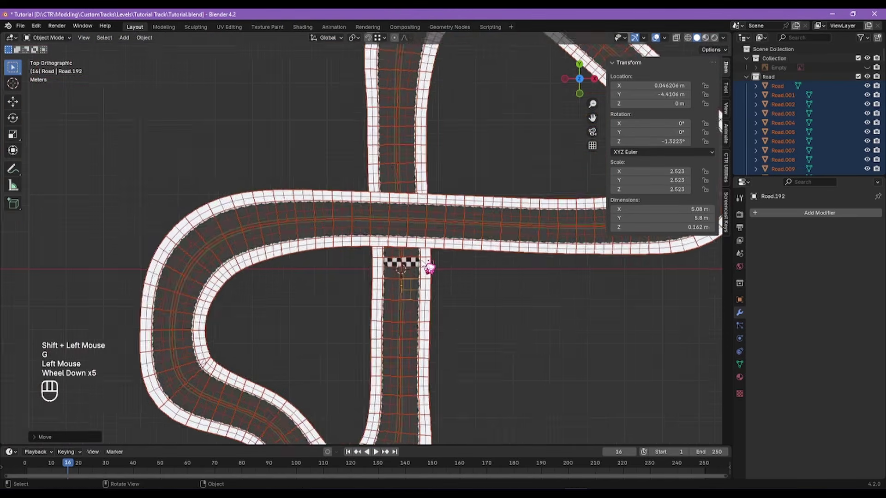
scroll(429, 266, down, 2)
alt+shift+right_drag(444, 263, 367, 229)
scroll(336, 263, up, 3)
alt+right_drag(336, 263, 324, 242)
key(a)
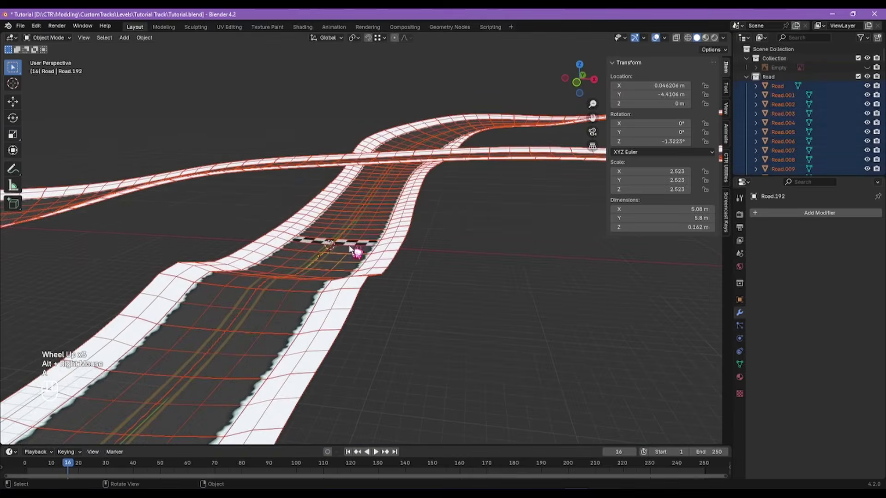
key(g)
key(z)
click(443, 267)
Step: Scale the selected track up to about 4.61 and lower it to about -0.93 m on Z
key(s)
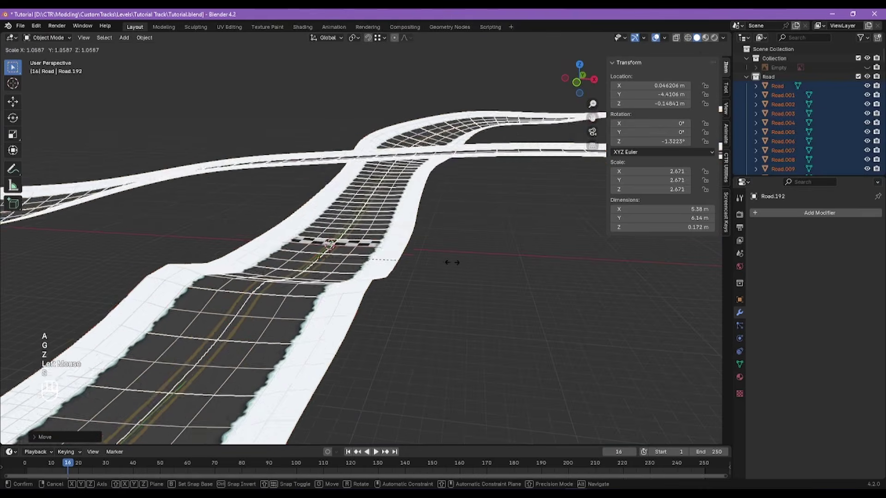
click(538, 259)
key(g)
key(z)
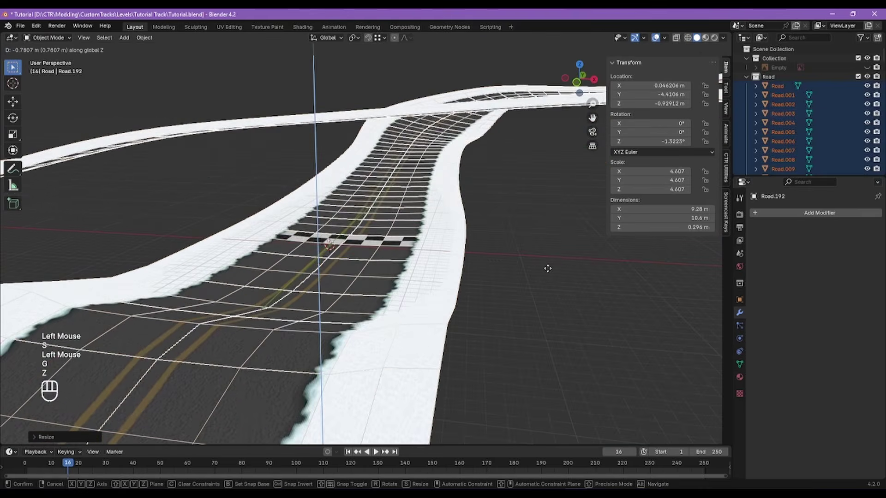
click(545, 262)
Step: Reduce the track's scale to about 4.37 and shift it in top view to about -5.19 m on Y
alt+right_drag(425, 251, 500, 280)
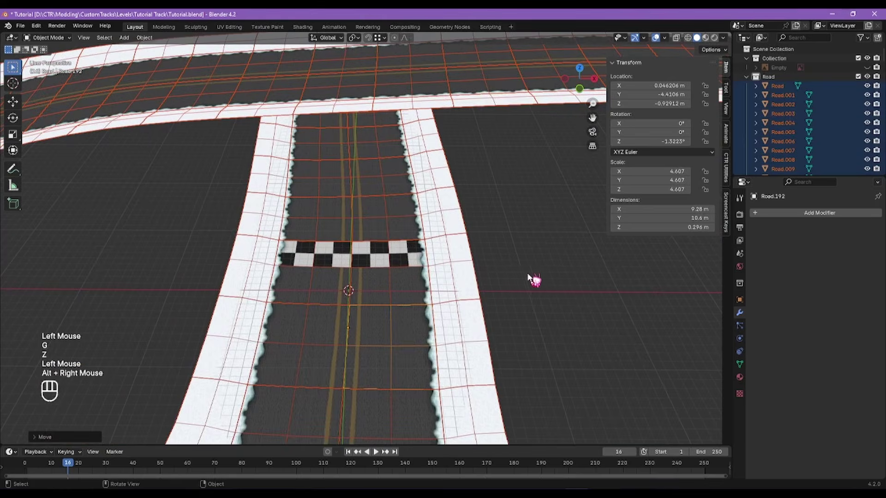
key(s)
click(517, 276)
ctrl+alt+right_drag(422, 264, 373, 274)
key(g)
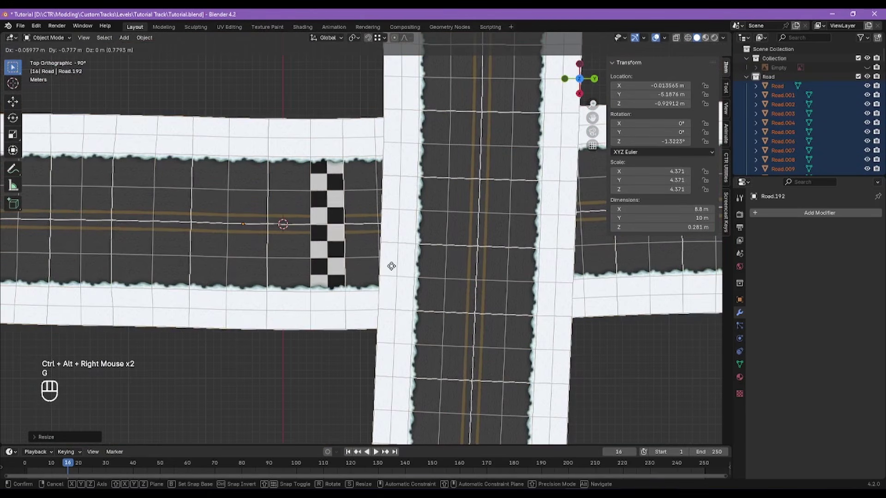
click(391, 266)
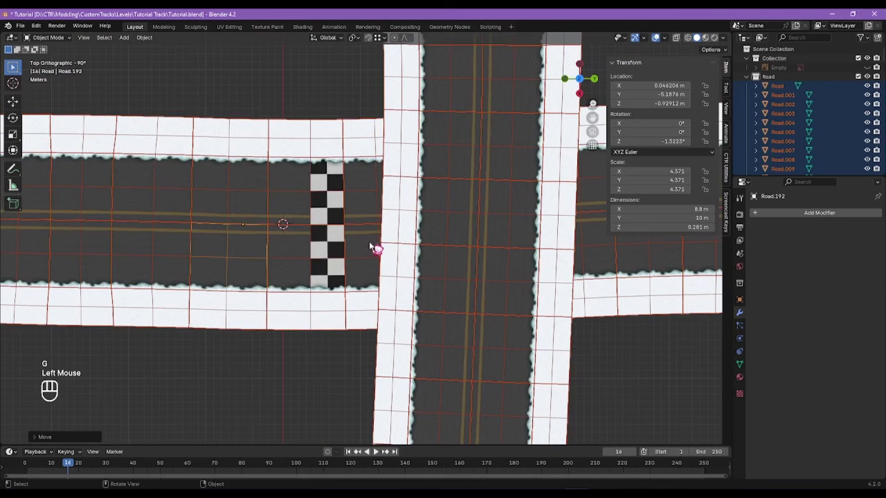
scroll(371, 247, down, 4)
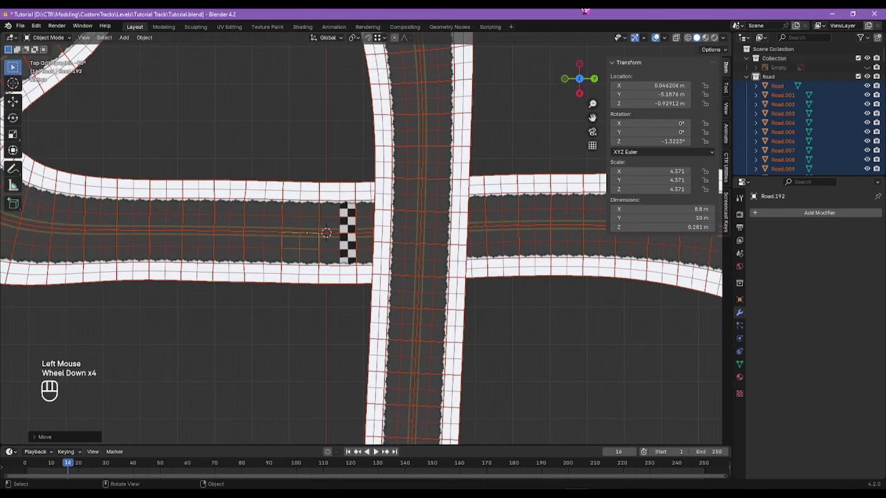
Step: Switch to the emulator, restart the Time Trial, drive briefly to judge the track's size and pause again
key(alt+Tab)
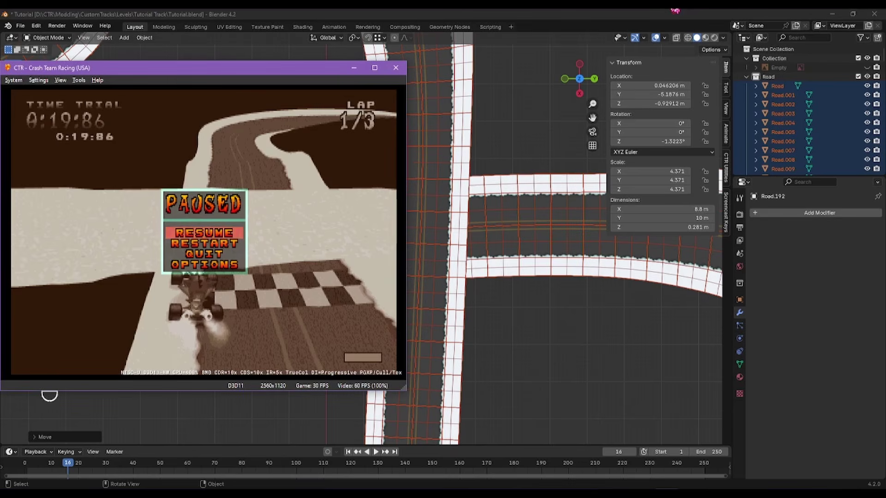
key(Return)
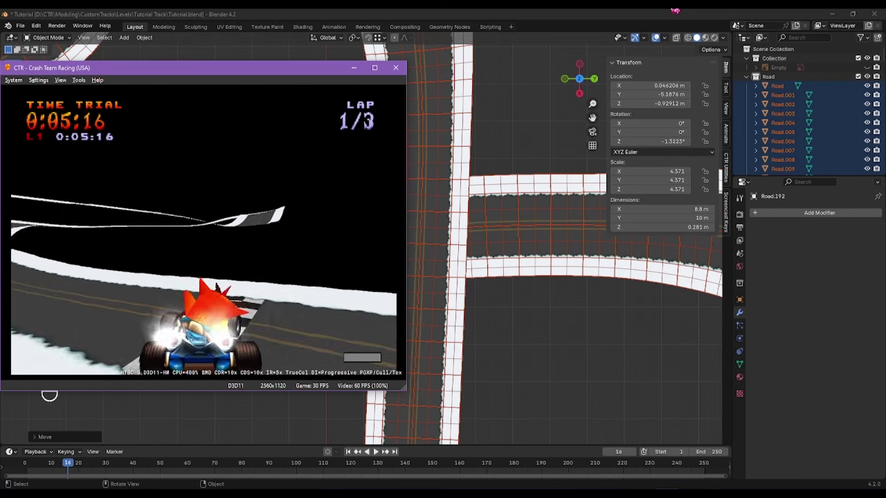
key(Return)
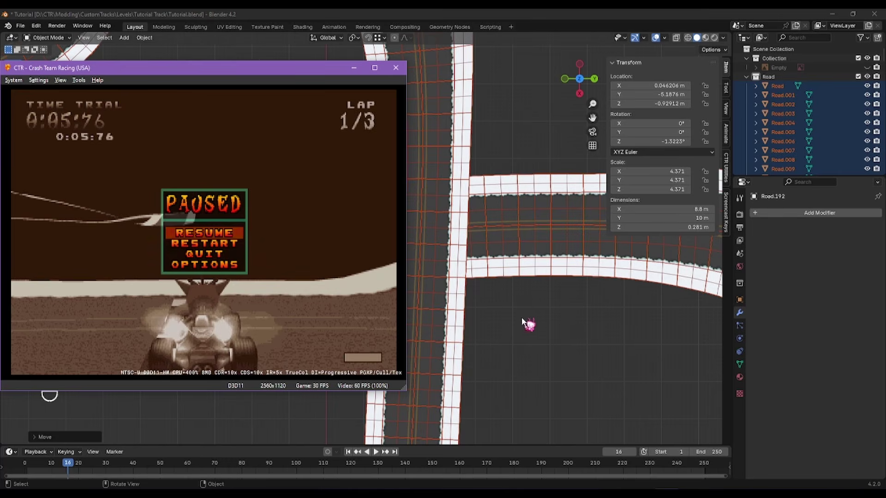
Step: Switch to Blender, rotate the whole track 90° in top view and move it to about X -1.44 m, Y -0.23 m
alt+shift+right_drag(524, 322, 553, 207)
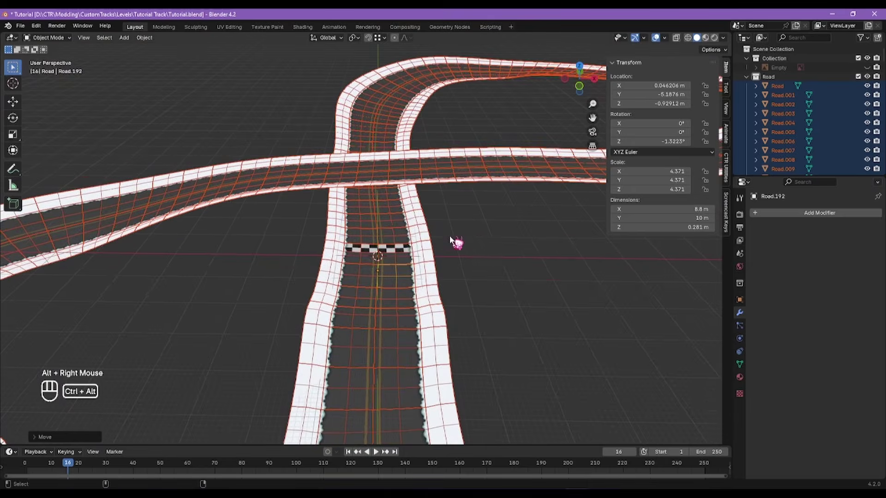
ctrl+alt+right_drag(455, 241, 429, 295)
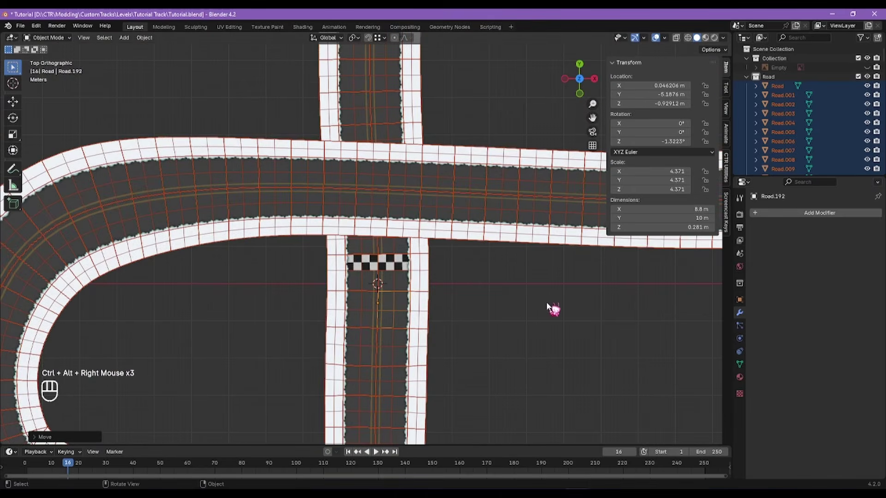
key(r)
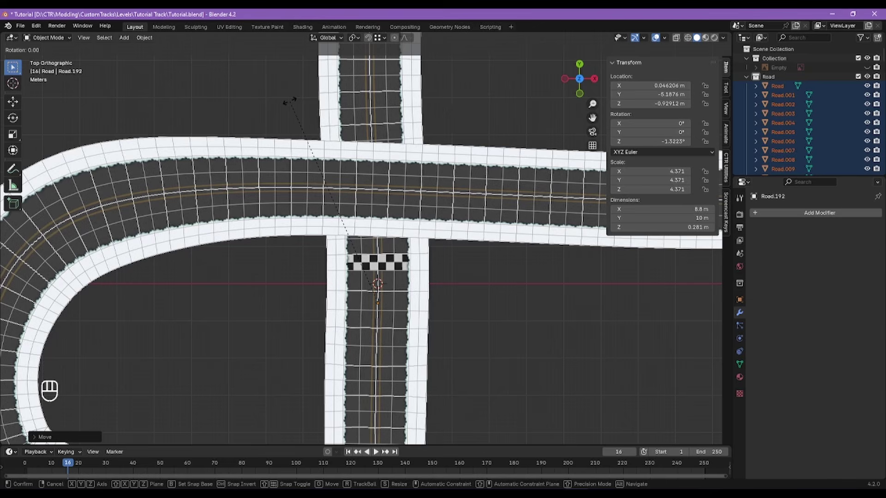
text(90)
key(Return)
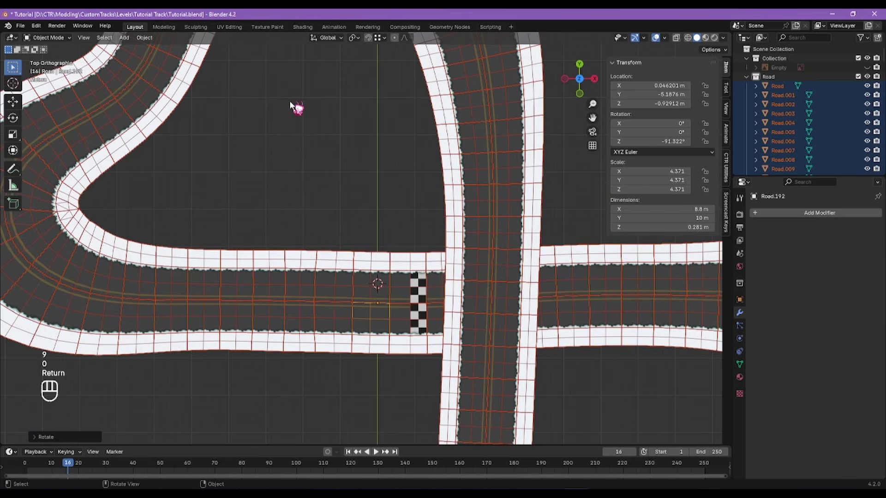
key(g)
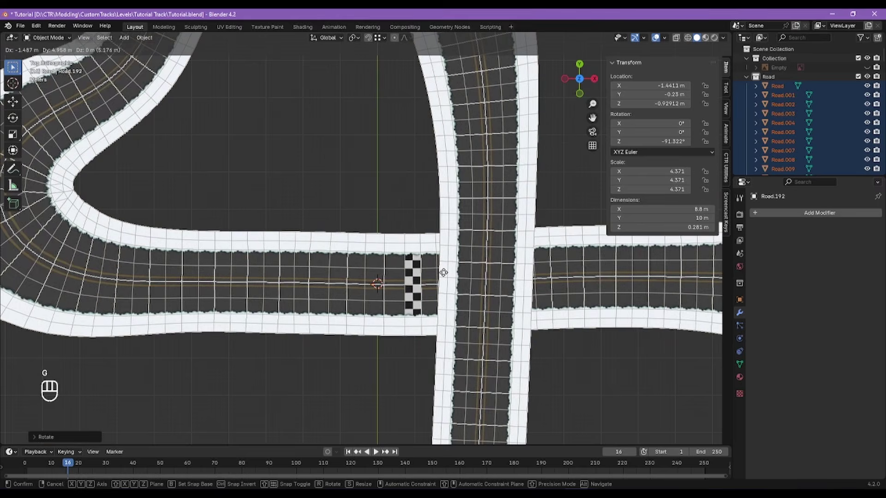
click(384, 282)
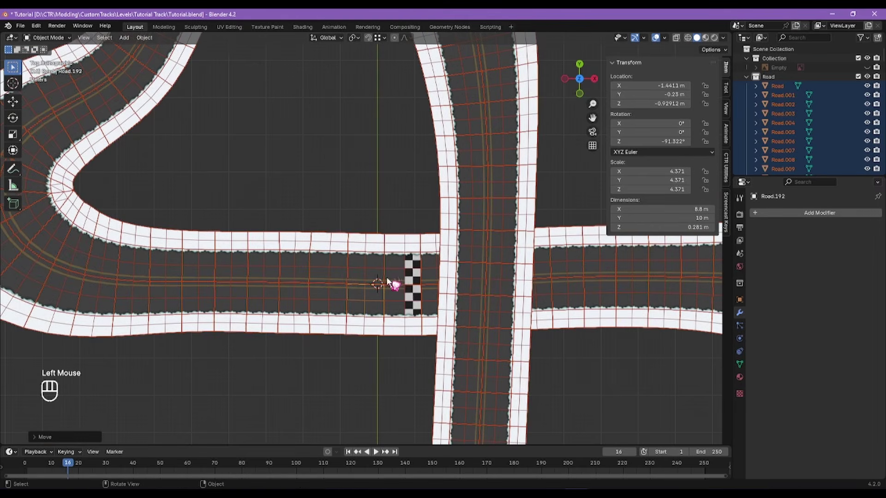
Step: Raise the whole track along Z to about -0.14 m so the road meets the origin
alt+right_drag(375, 290, 378, 221)
scroll(442, 211, up, 2)
key(g)
key(z)
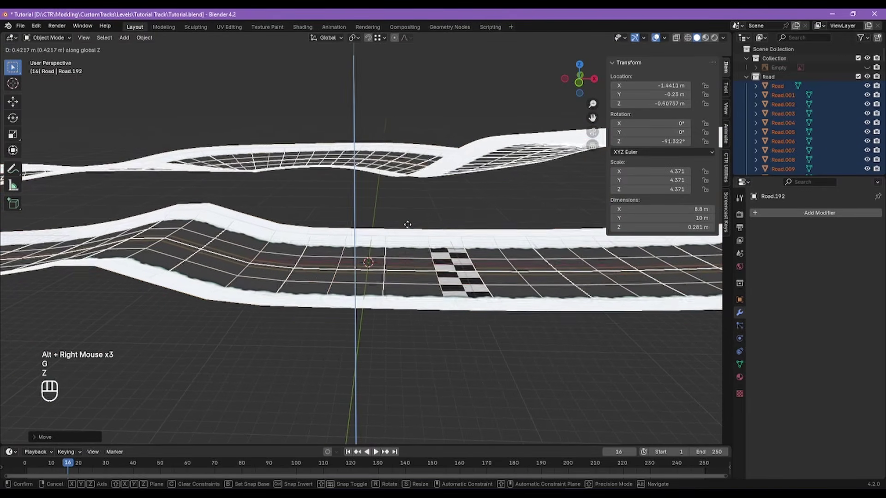
click(410, 225)
key(g)
key(y)
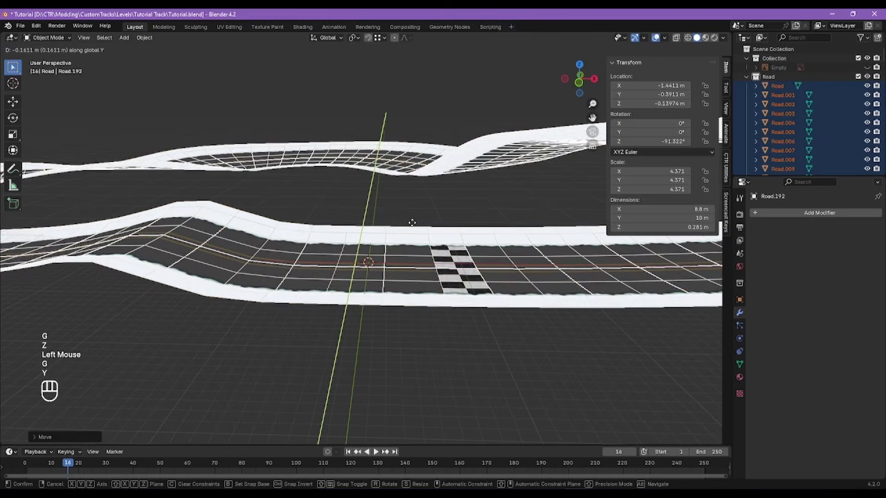
click(411, 226)
key(ctrl+z)
Step: Move the whole track along X to about -5.31 m, bringing the finish line closer to the origin
key(g)
key(x)
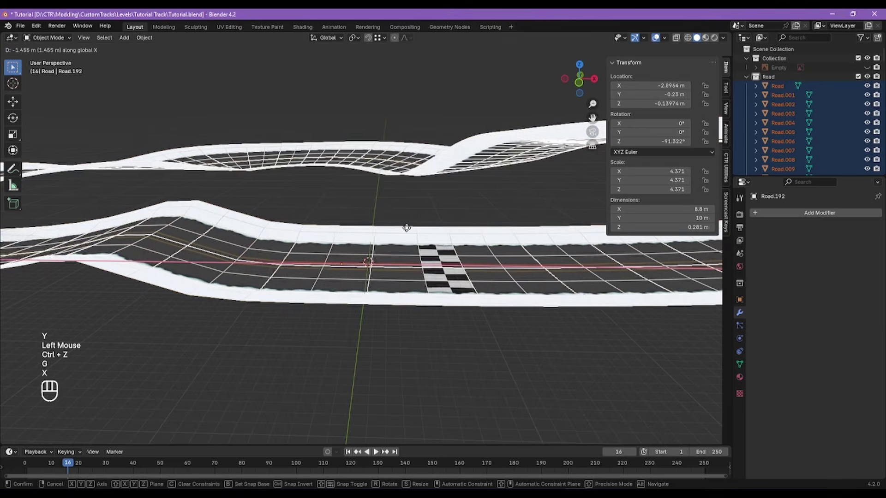
click(396, 233)
Step: Deselect the track and save the Tutorial.blend file
alt+right_drag(396, 233, 287, 158)
key(ctrl+s)
scroll(460, 223, down, 3)
click(508, 265)
scroll(510, 268, down, 1)
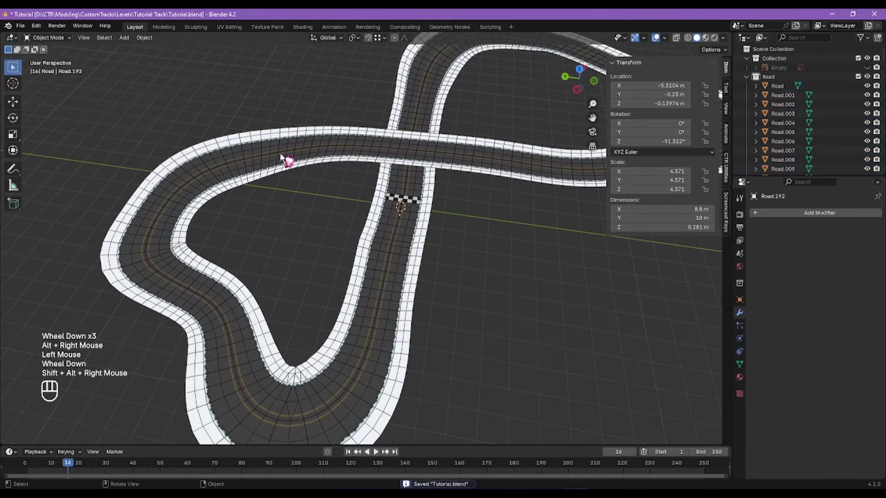
click(20, 26)
click(34, 85)
Step: Export the realigned track as a Wavefront OBJ file
click(20, 26)
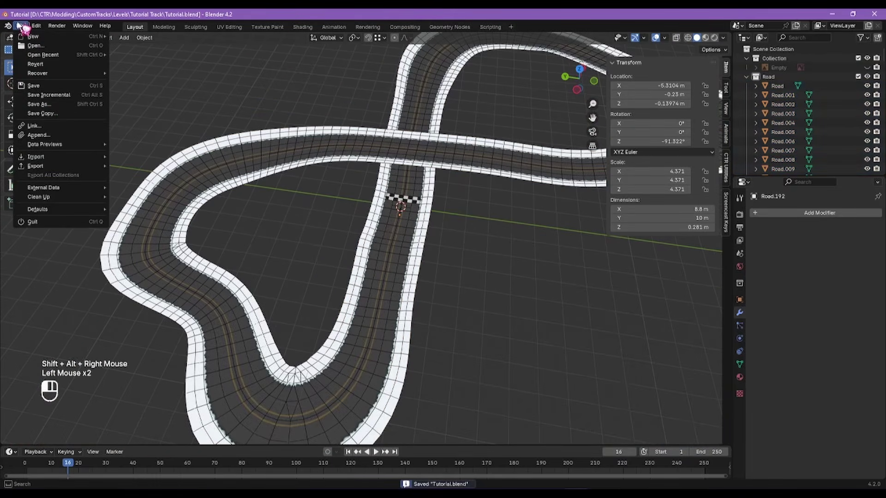
mouse_move(79, 168)
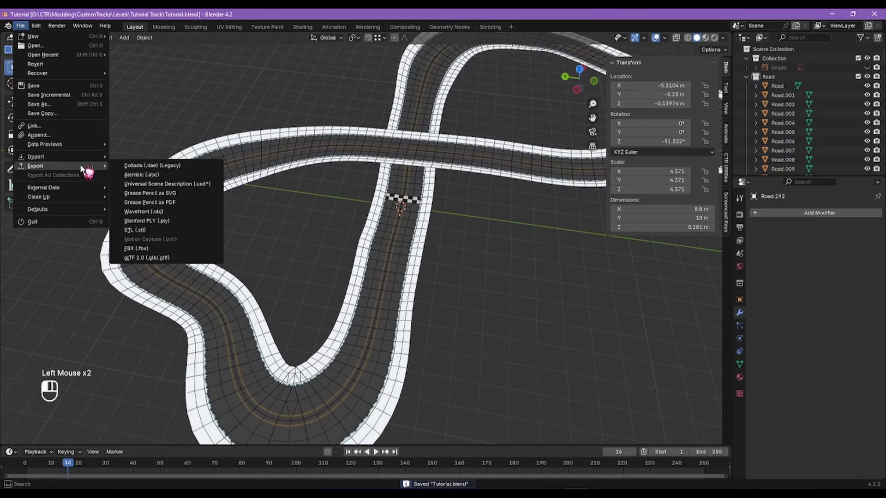
click(167, 216)
double_click(512, 162)
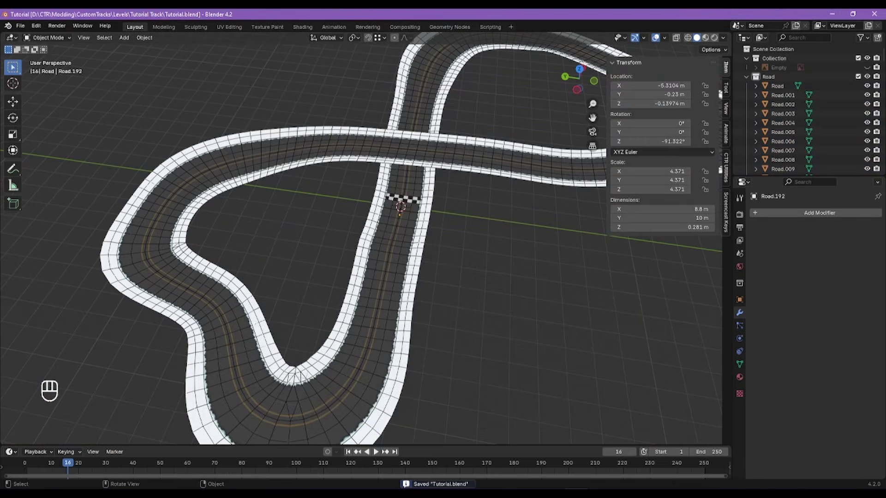
Step: Switch to Crash Team Editor and open Tutorial.obj from the Tutorial Track folder
key(alt+Tab)
click(412, 64)
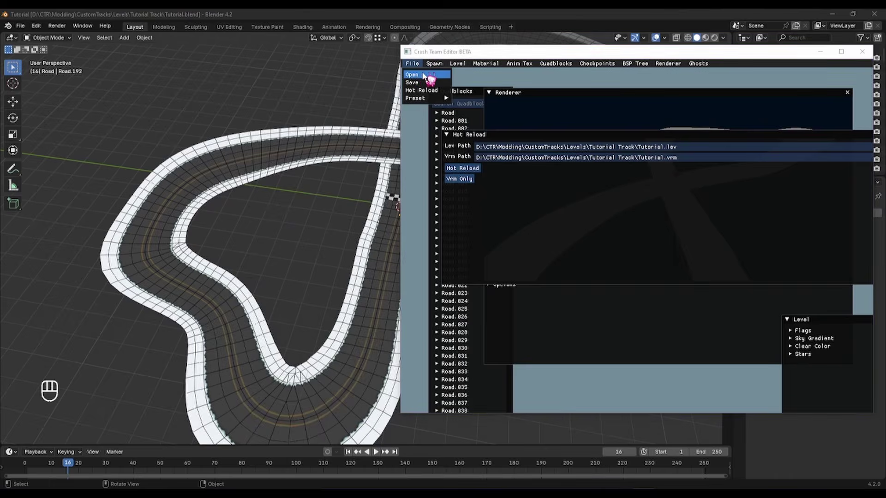
click(417, 74)
click(407, 188)
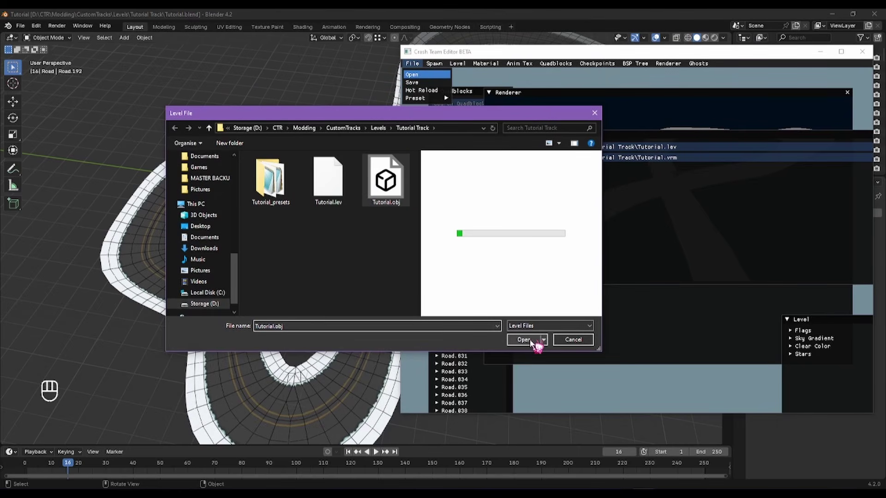
click(524, 340)
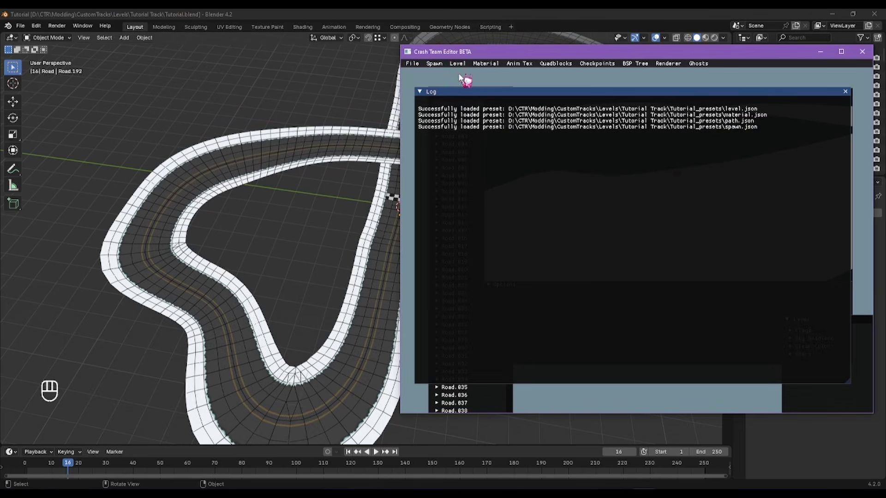
Step: Save the reloaded level to the Tutorial Track folder
click(412, 63)
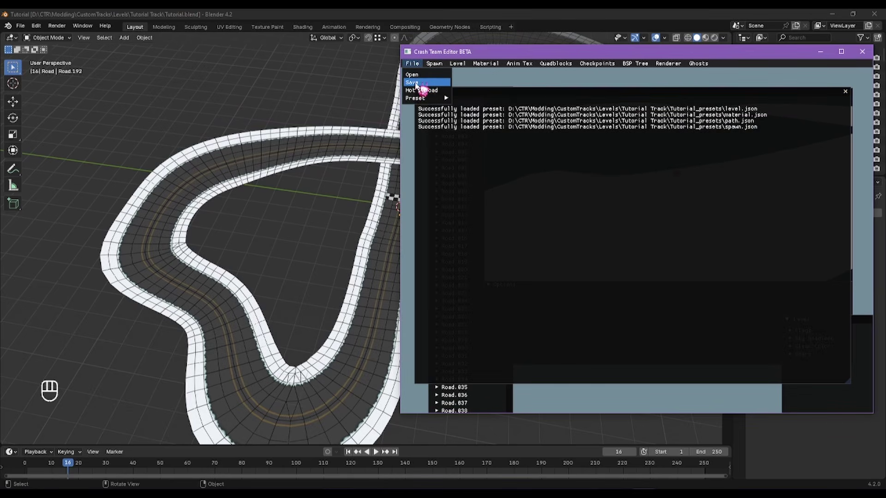
click(416, 83)
click(522, 342)
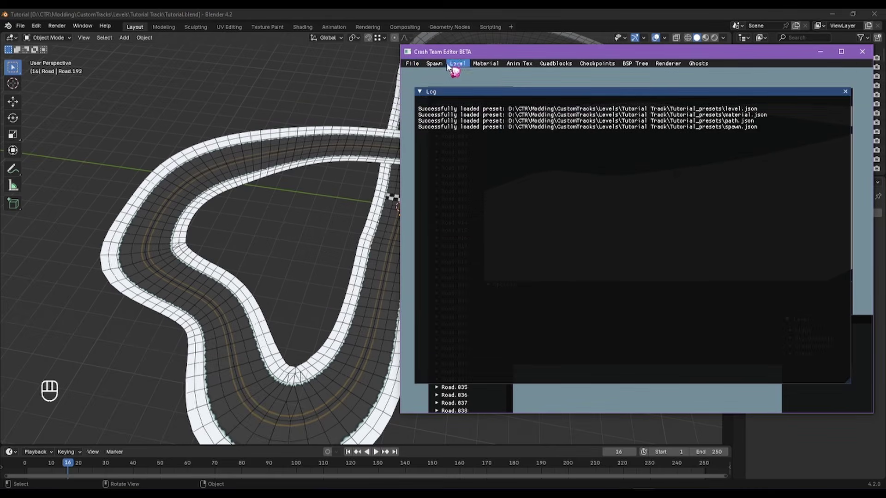
Step: Resume the paused Time Trial in the emulator and hot reload Tutorial.lev and Tutorial.vrm into the running game
click(411, 63)
click(422, 92)
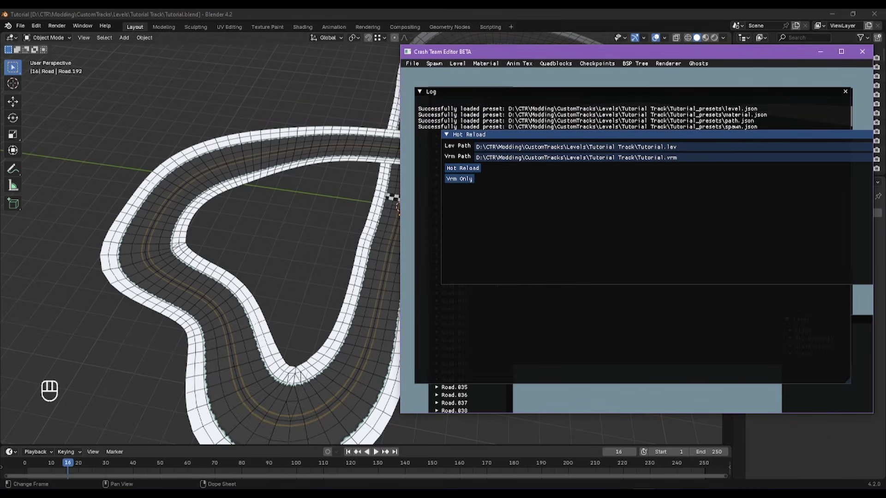
click(667, 492)
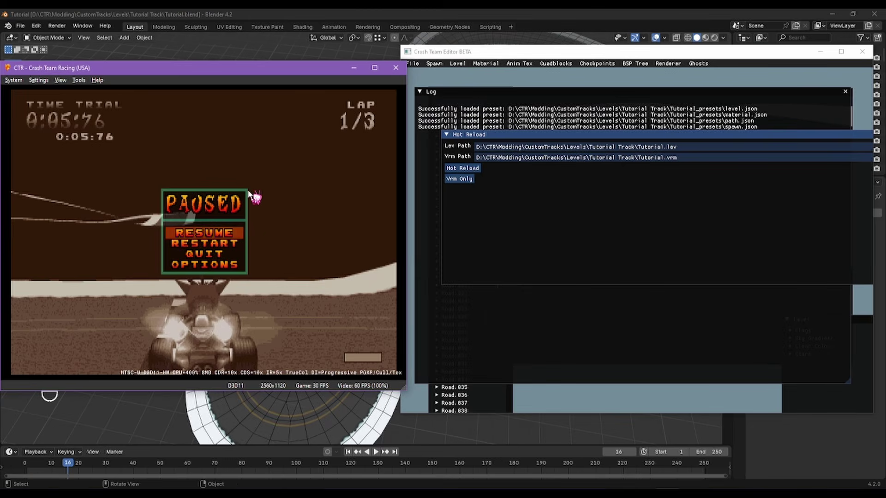
click(462, 168)
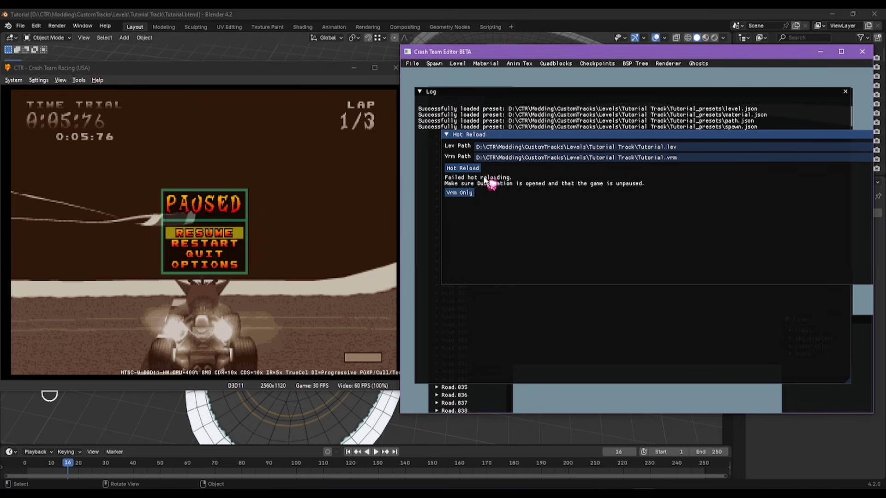
click(190, 227)
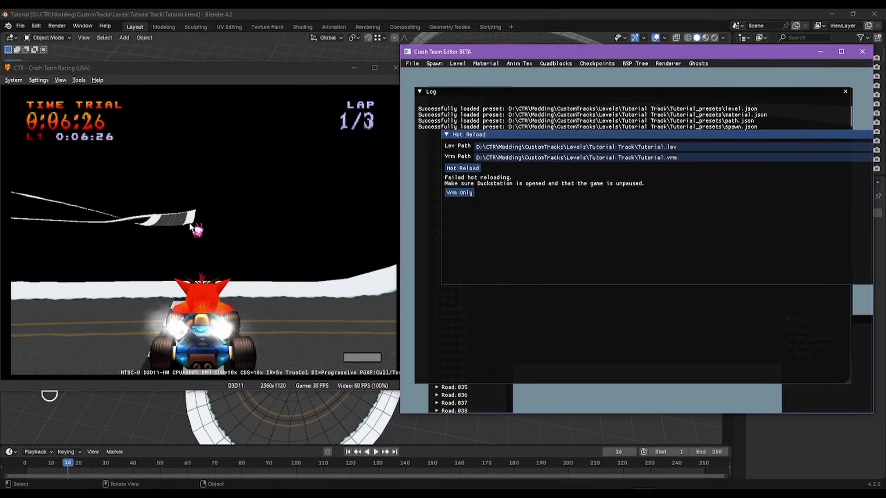
click(472, 169)
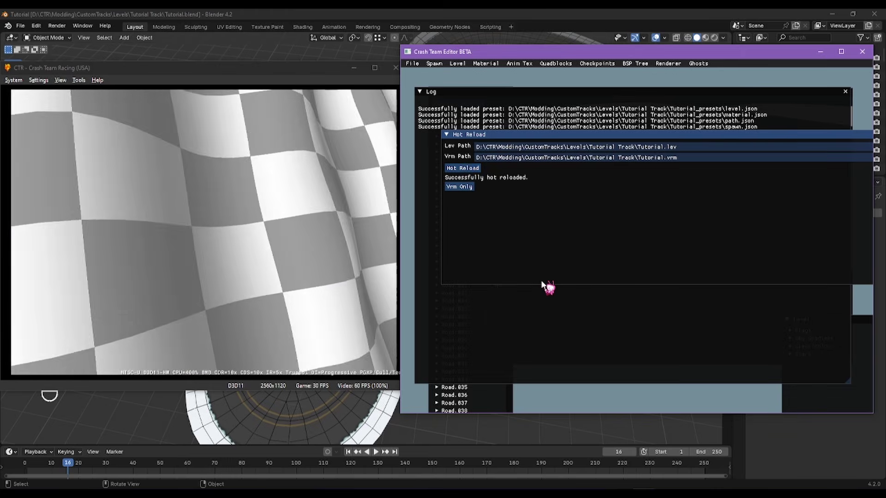
Step: Start the reloaded track in the emulator, test-drive it in Time Trial and pause the race
click(332, 260)
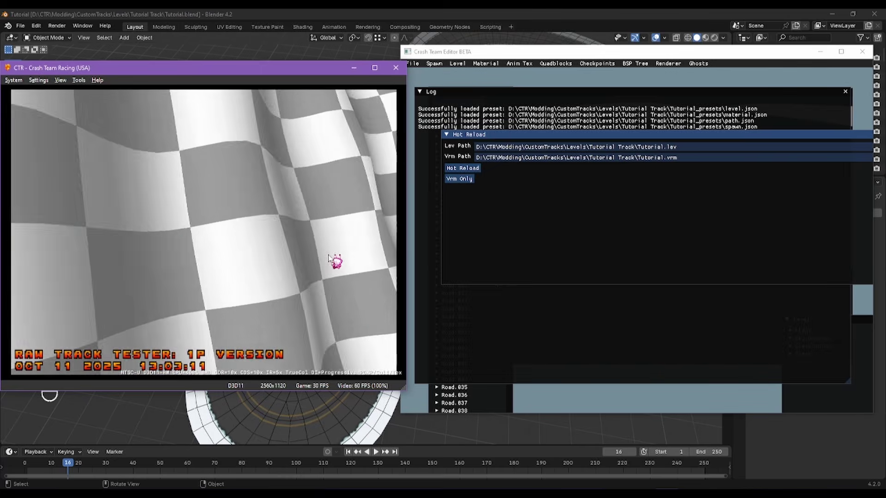
key(Return)
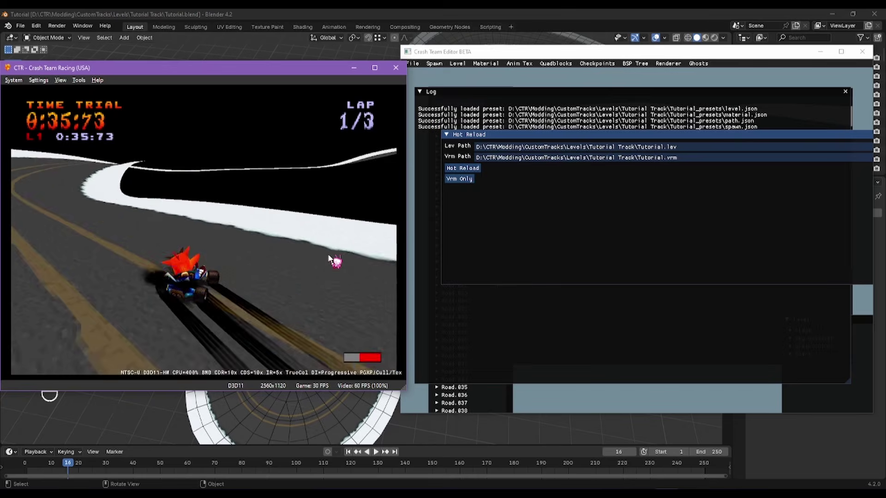
key(Return)
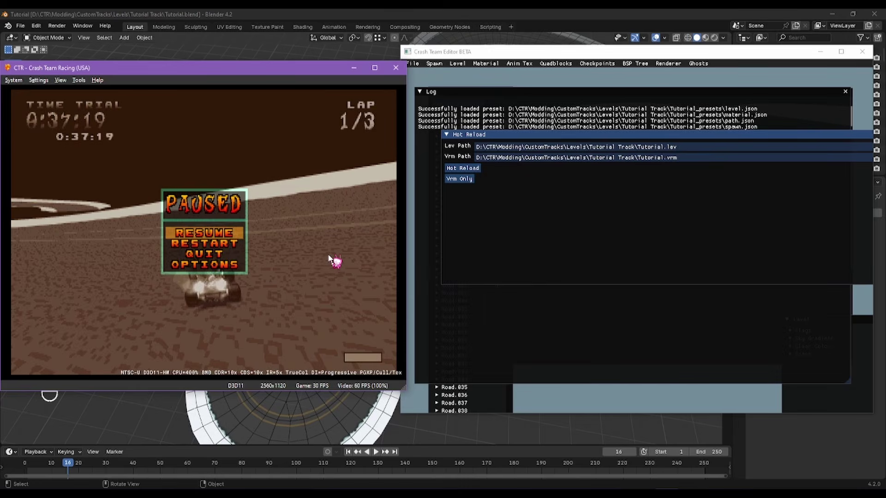
key(Return)
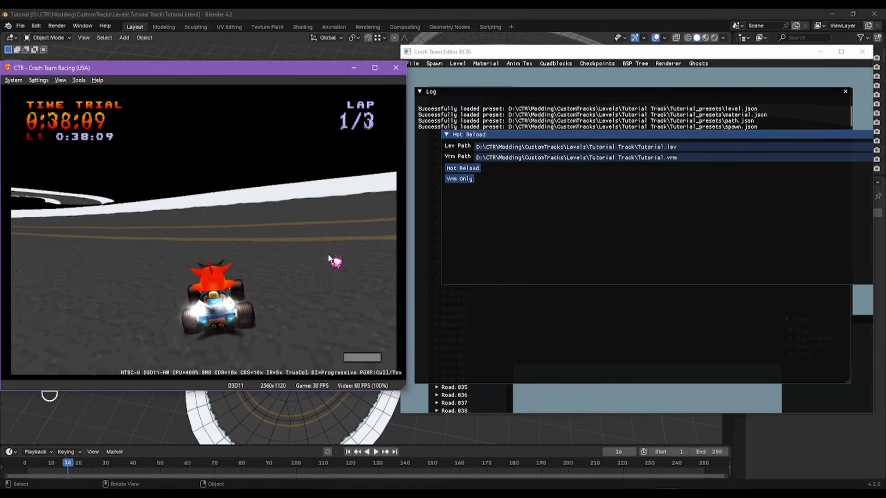
key(Return)
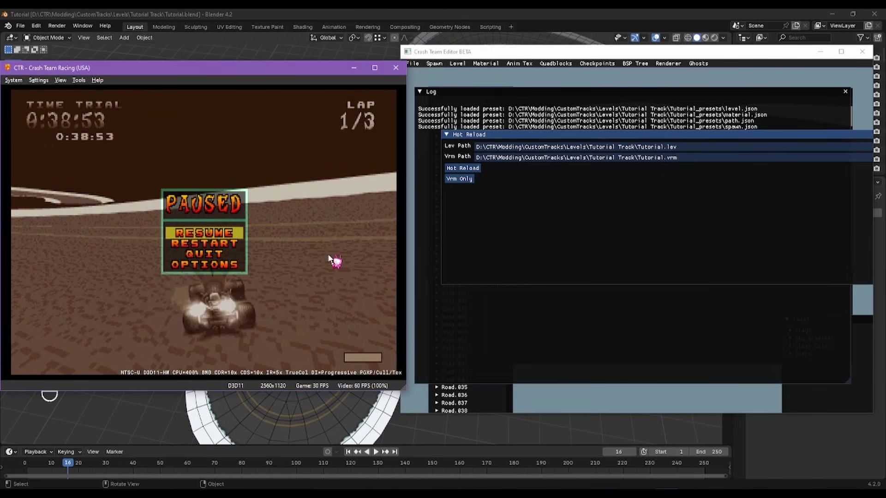